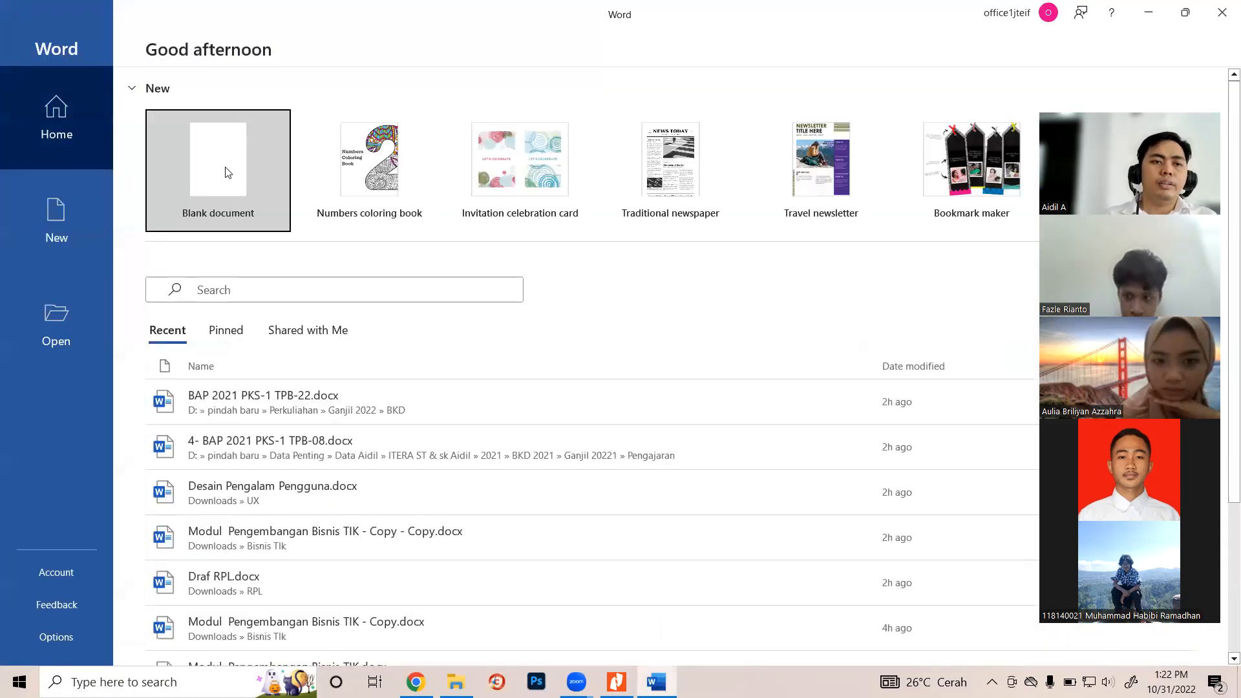
Create a blank document and browse the Draw, Layout, Mailings, Review and View tabs
{"action": "left_click", "coordinate": [227, 172]}
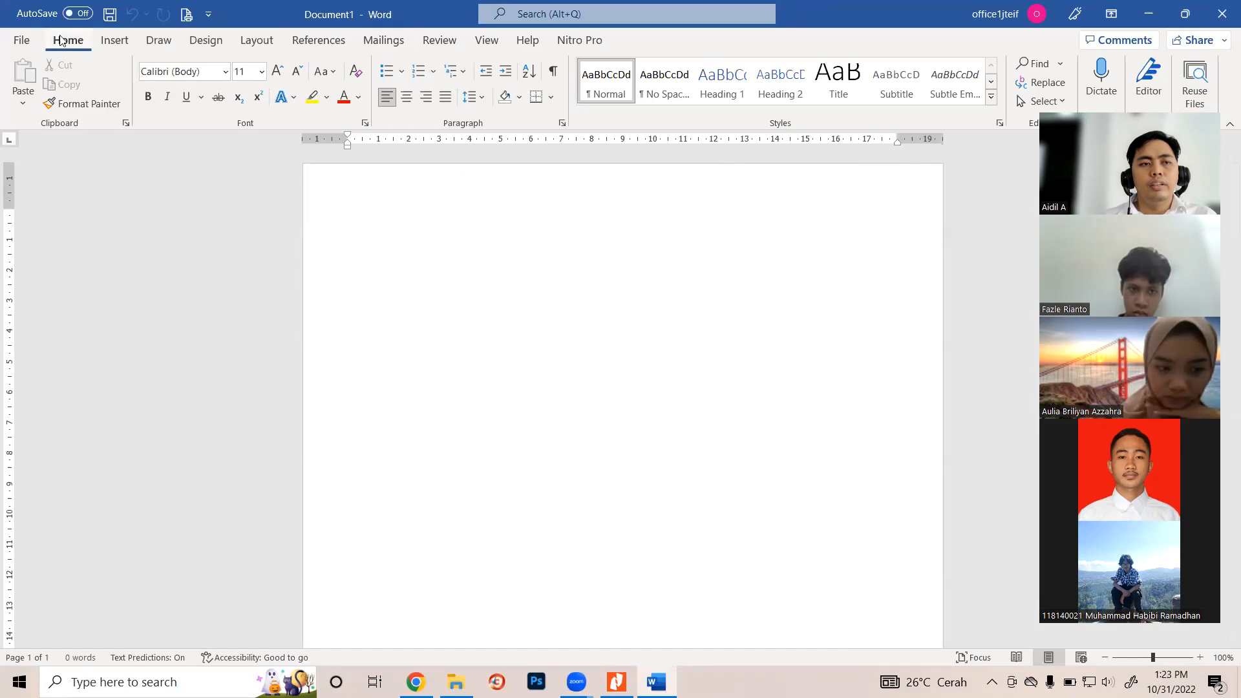
{"action": "left_click", "coordinate": [114, 40]}
{"action": "left_click", "coordinate": [159, 40]}
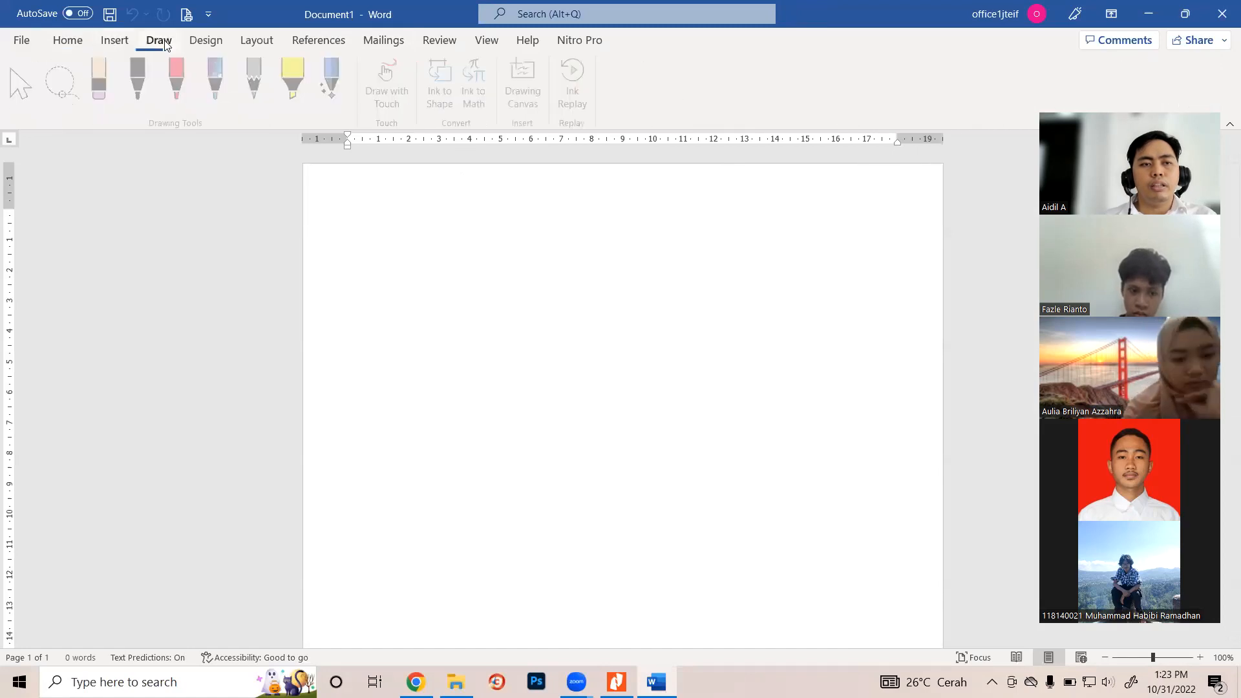
{"action": "left_click", "coordinate": [207, 42]}
{"action": "left_click", "coordinate": [257, 42]}
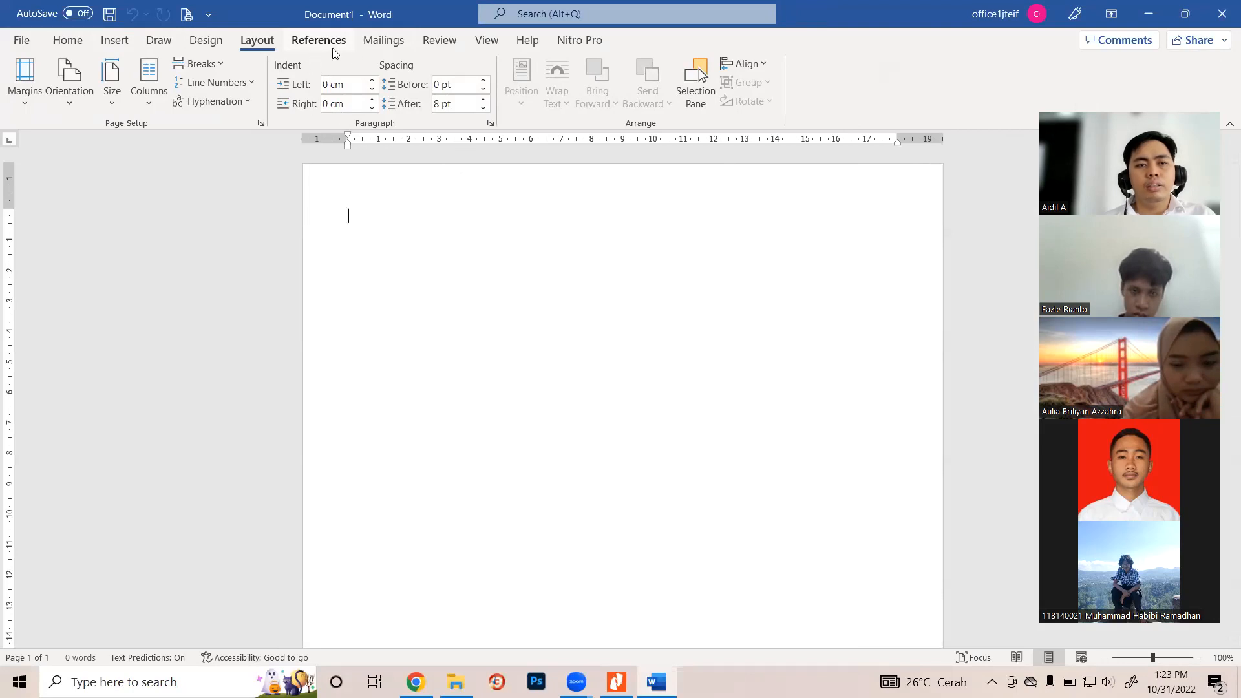
{"action": "left_click", "coordinate": [332, 42]}
{"action": "left_click", "coordinate": [373, 45]}
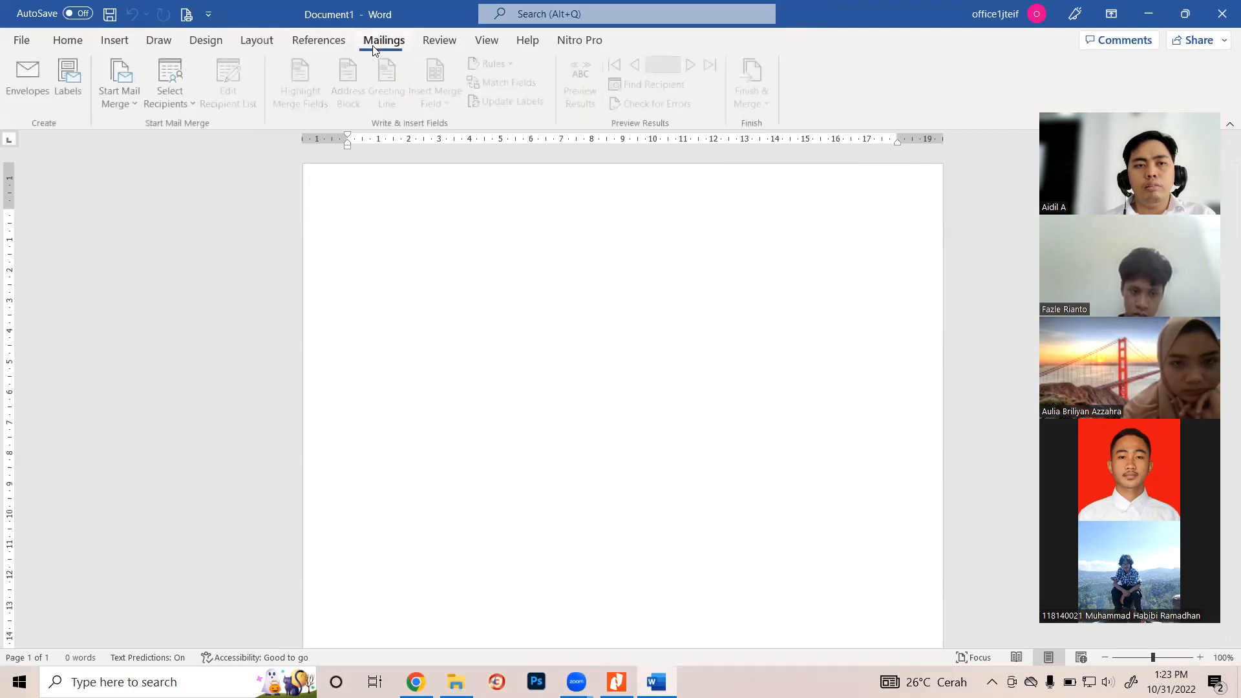
{"action": "left_click", "coordinate": [438, 43]}
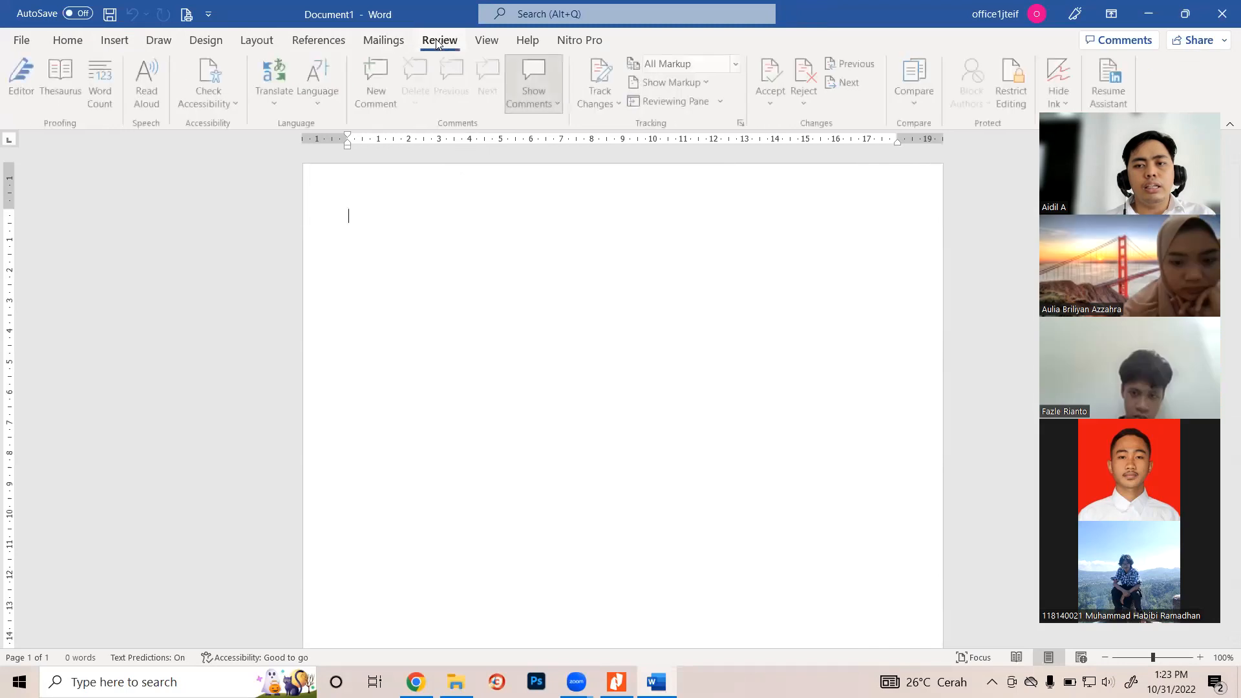
{"action": "left_click", "coordinate": [485, 45]}
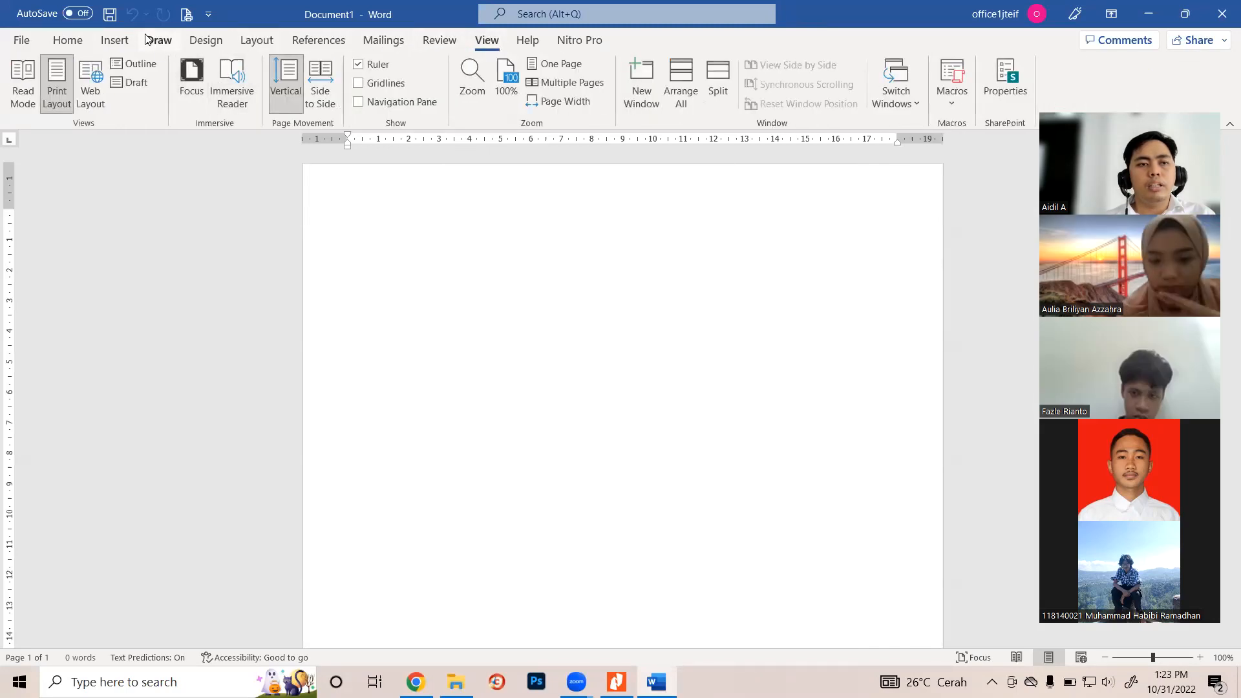
Preview the cover page gallery, toggle italic on Home, and return to Insert
{"action": "left_click", "coordinate": [128, 38]}
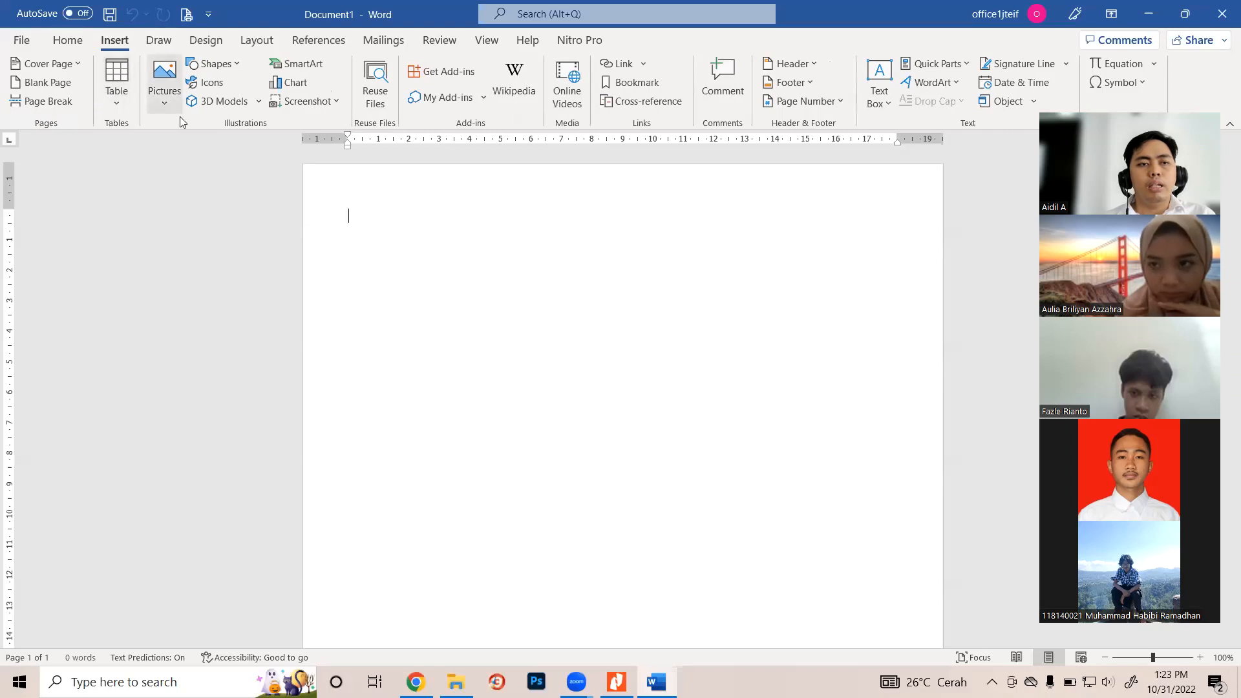
{"action": "left_click", "coordinate": [75, 62]}
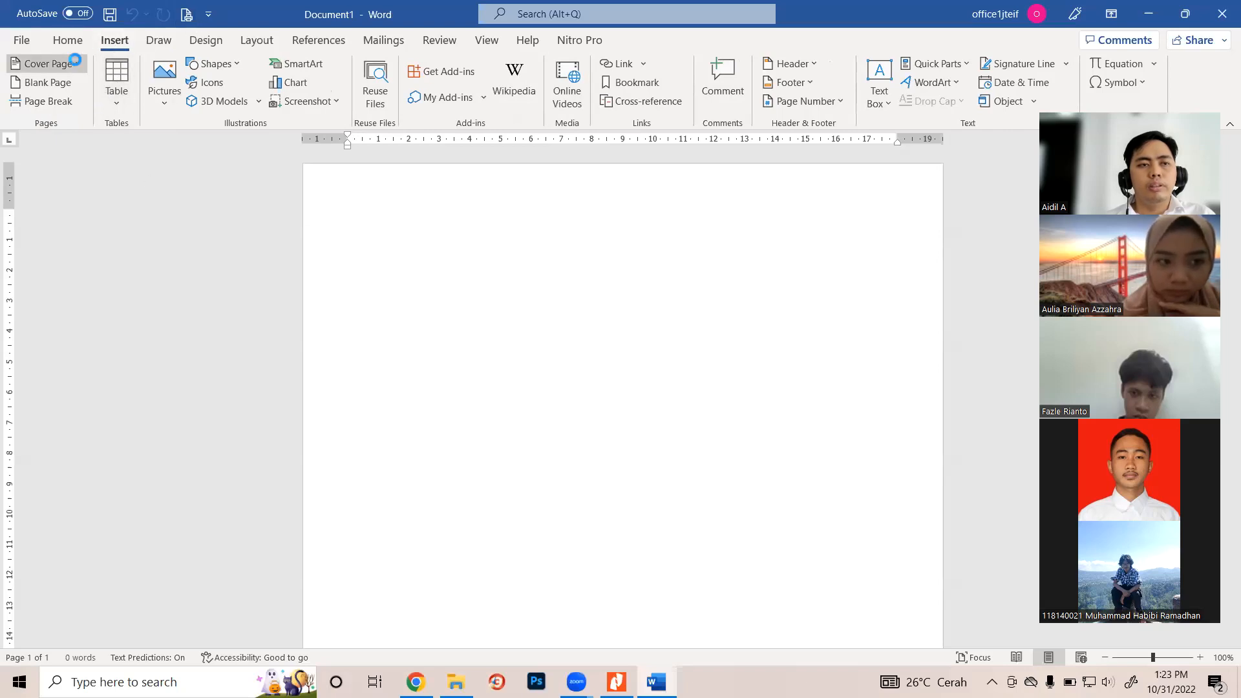
{"action": "left_click", "coordinate": [526, 263]}
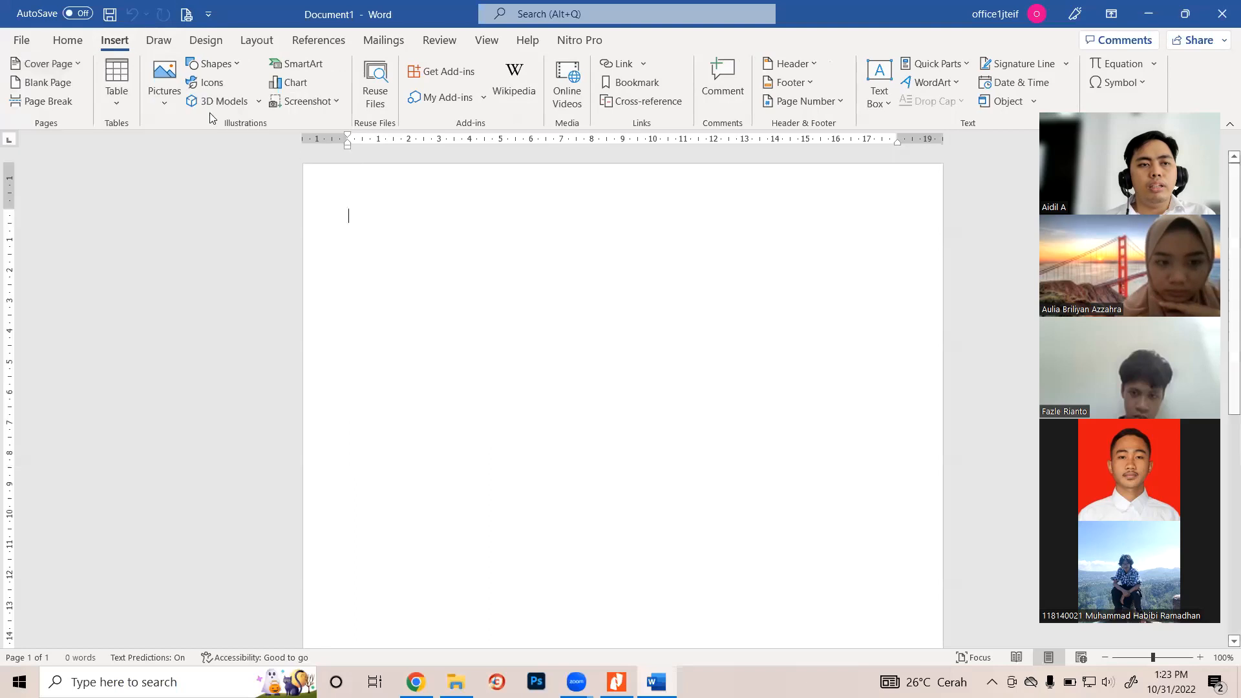
{"action": "left_click", "coordinate": [68, 41]}
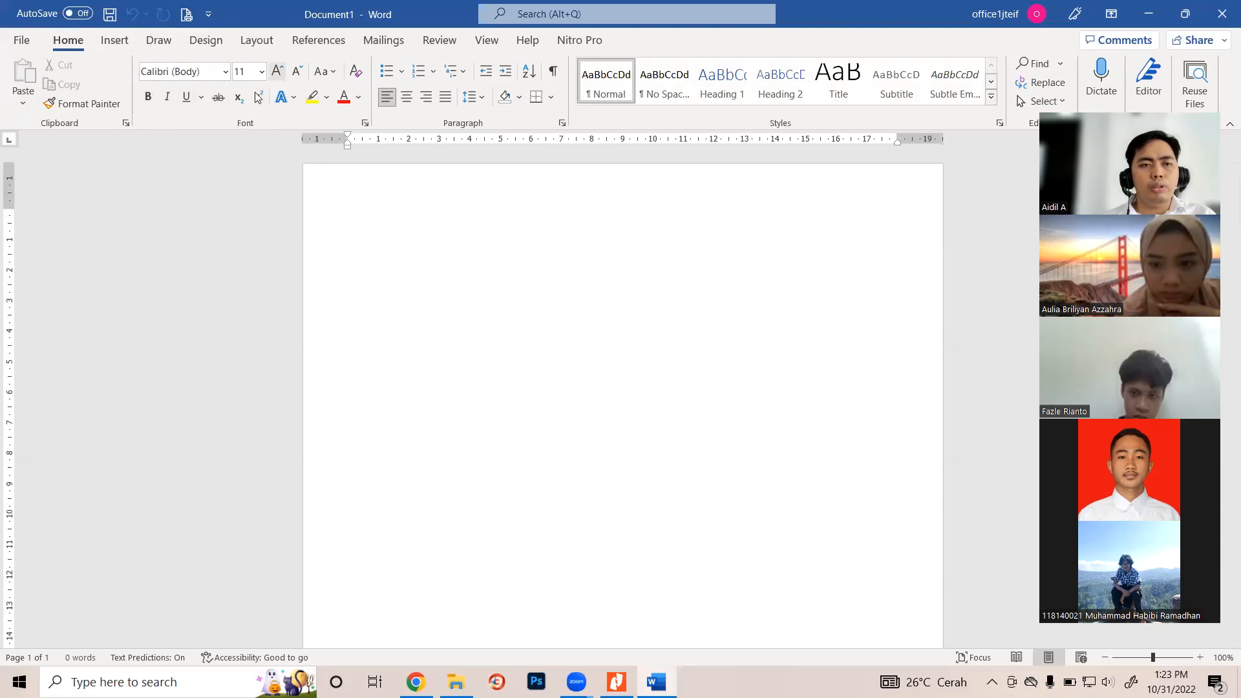
{"action": "left_click", "coordinate": [167, 97]}
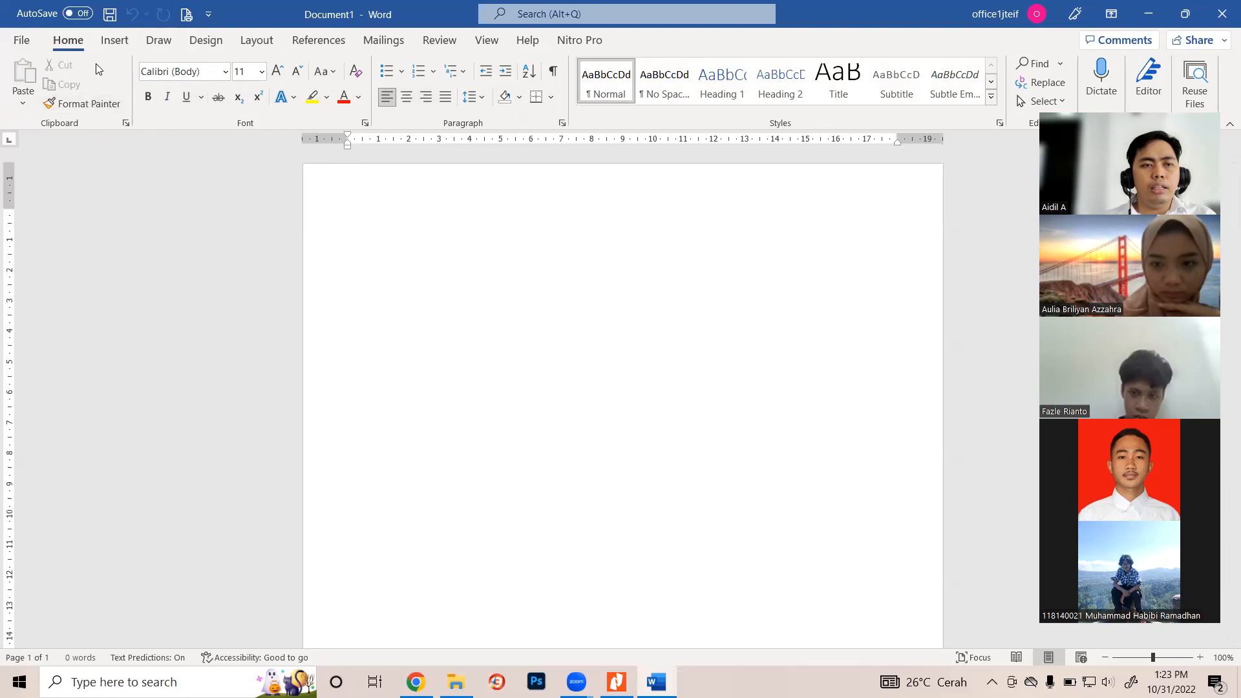
{"action": "left_click", "coordinate": [111, 47]}
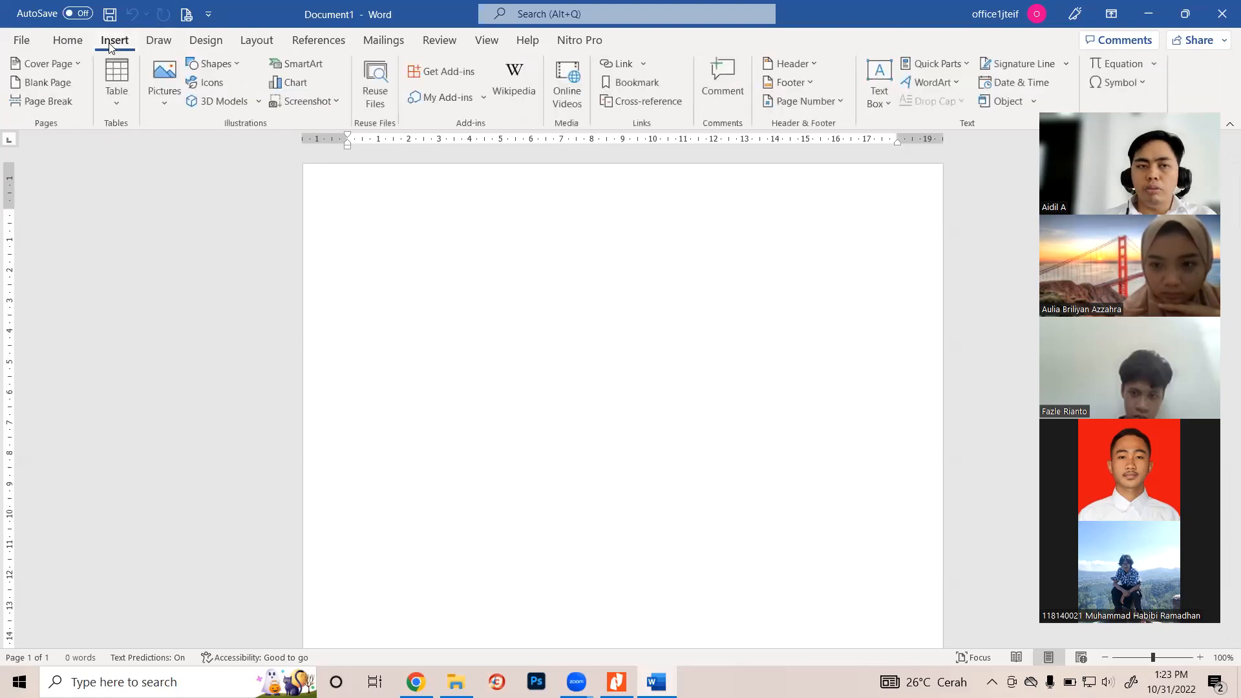
Insert the Integral cover page and select its road photo for replacement with a picture
{"action": "left_click", "coordinate": [69, 65]}
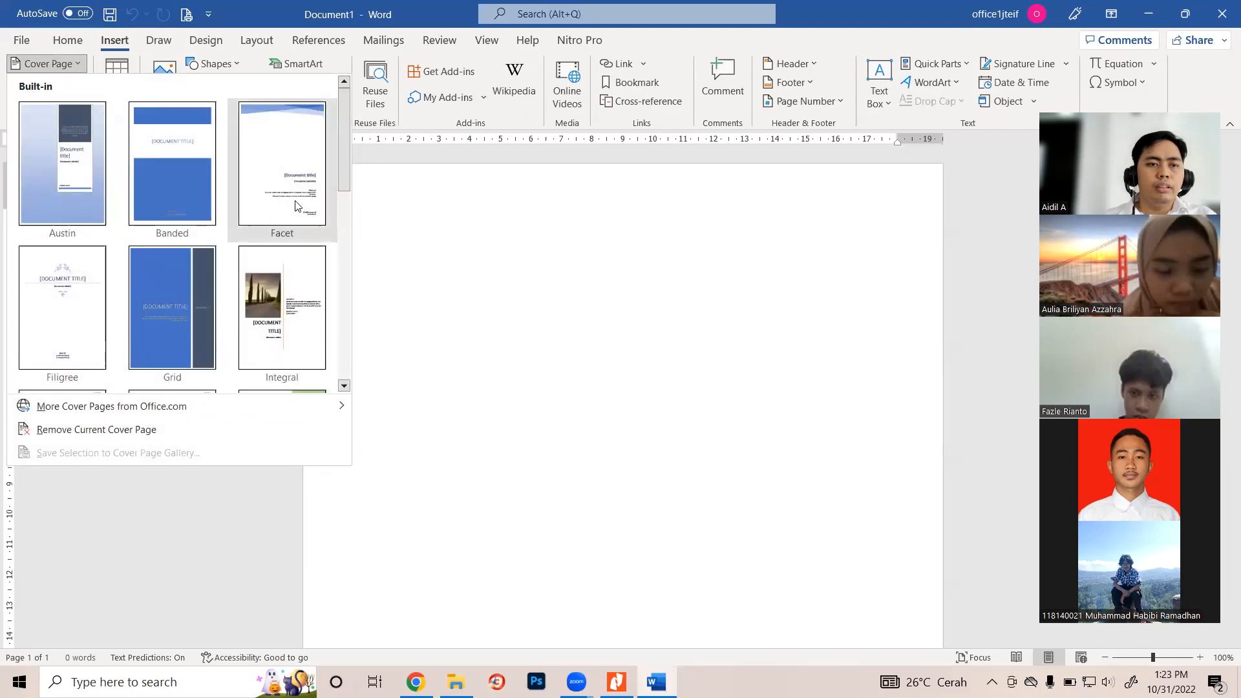
{"action": "scroll", "coordinate": [258, 269], "scroll_direction": "down", "scroll_amount": 5}
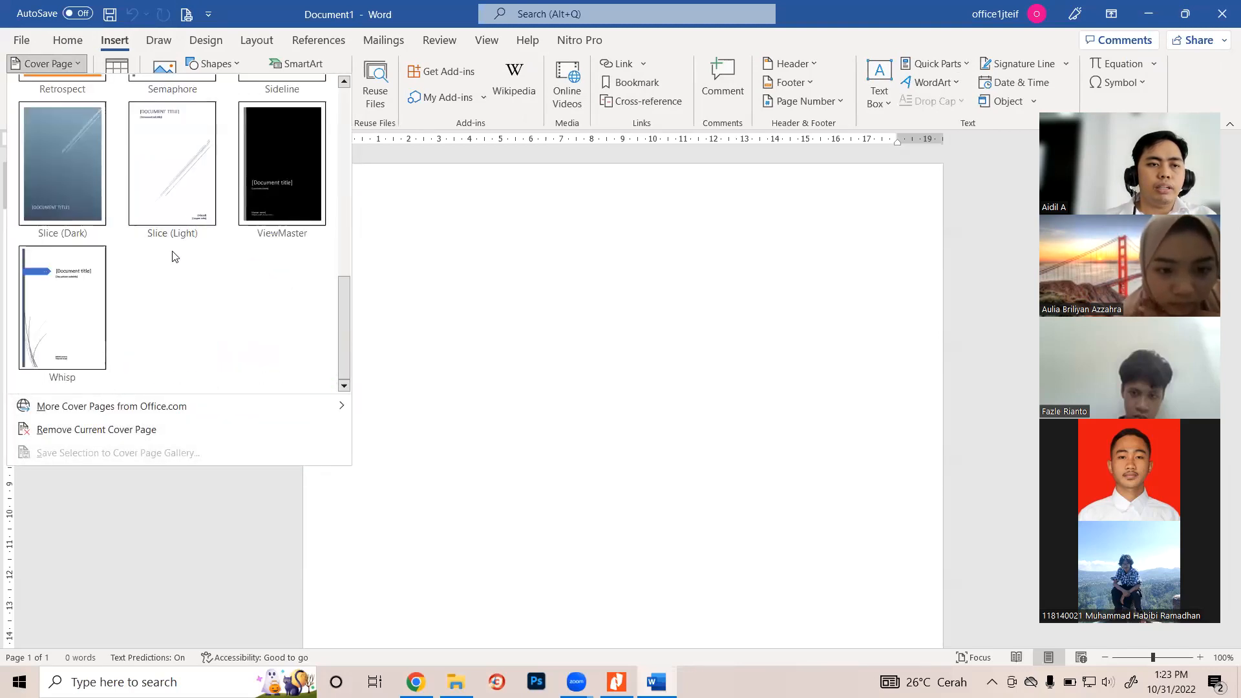
{"action": "scroll", "coordinate": [215, 282], "scroll_direction": "up", "scroll_amount": 5}
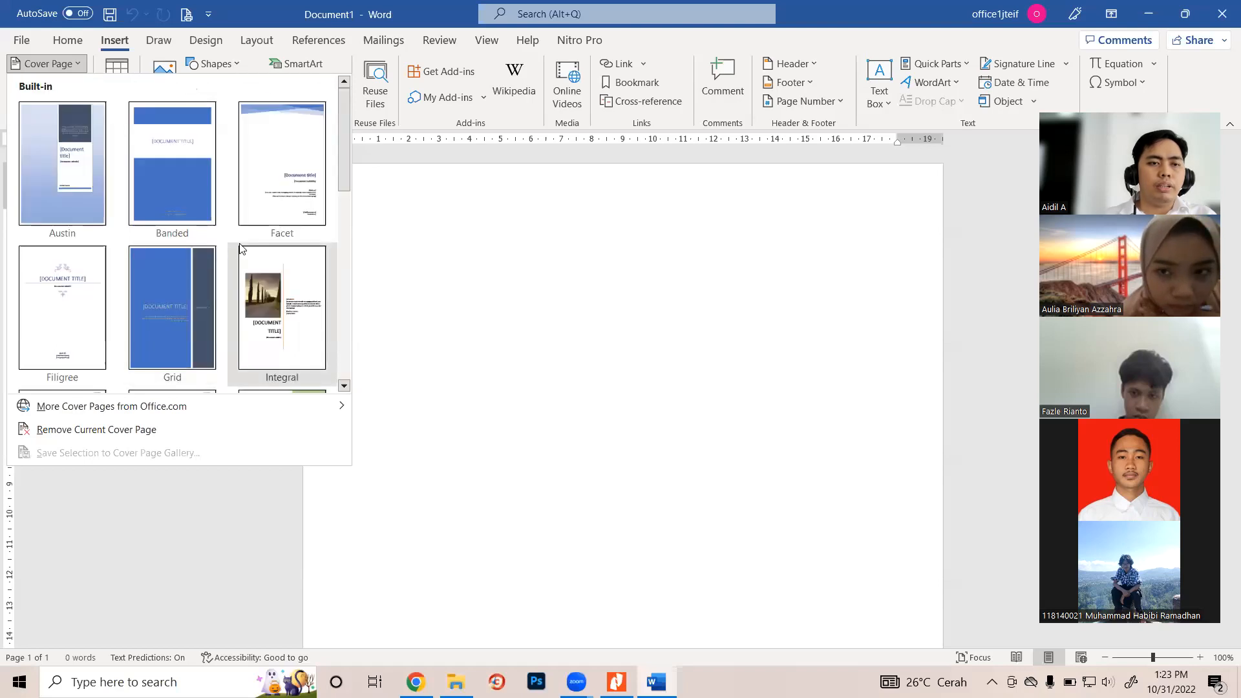
{"action": "scroll", "coordinate": [242, 231], "scroll_direction": "down", "scroll_amount": 5}
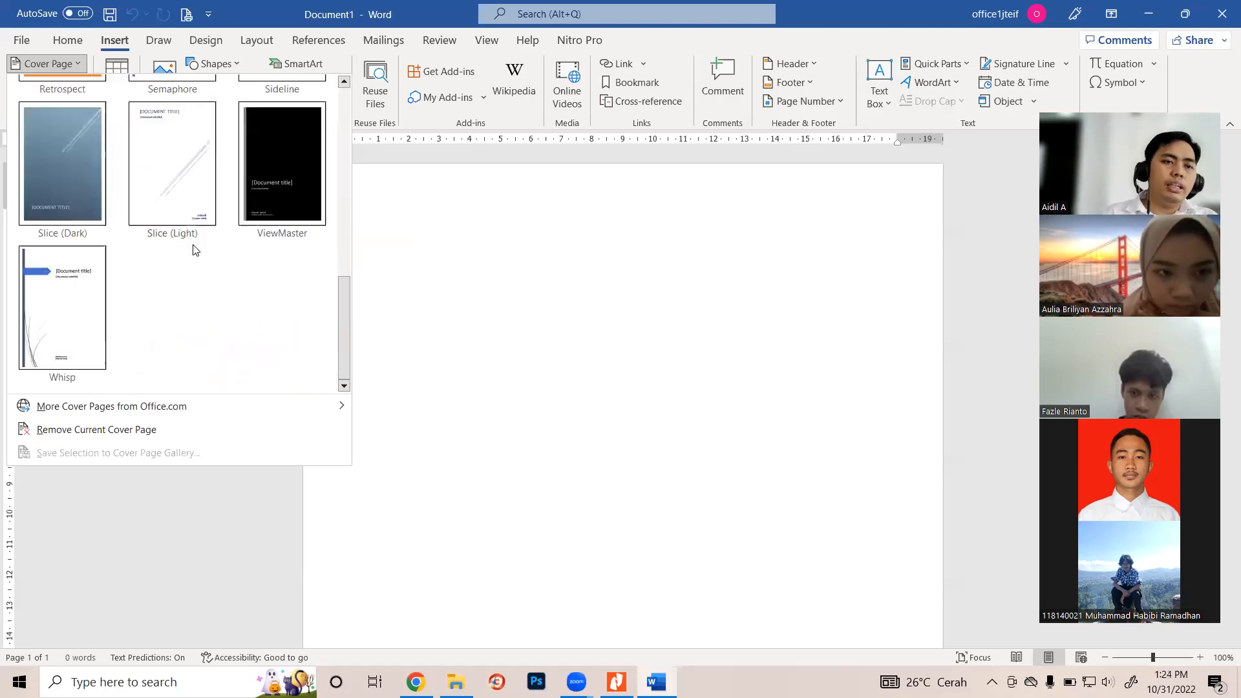
{"action": "scroll", "coordinate": [141, 256], "scroll_direction": "up", "scroll_amount": 5}
{"action": "scroll", "coordinate": [142, 258], "scroll_direction": "down", "scroll_amount": 5}
{"action": "scroll", "coordinate": [147, 269], "scroll_direction": "up", "scroll_amount": 4}
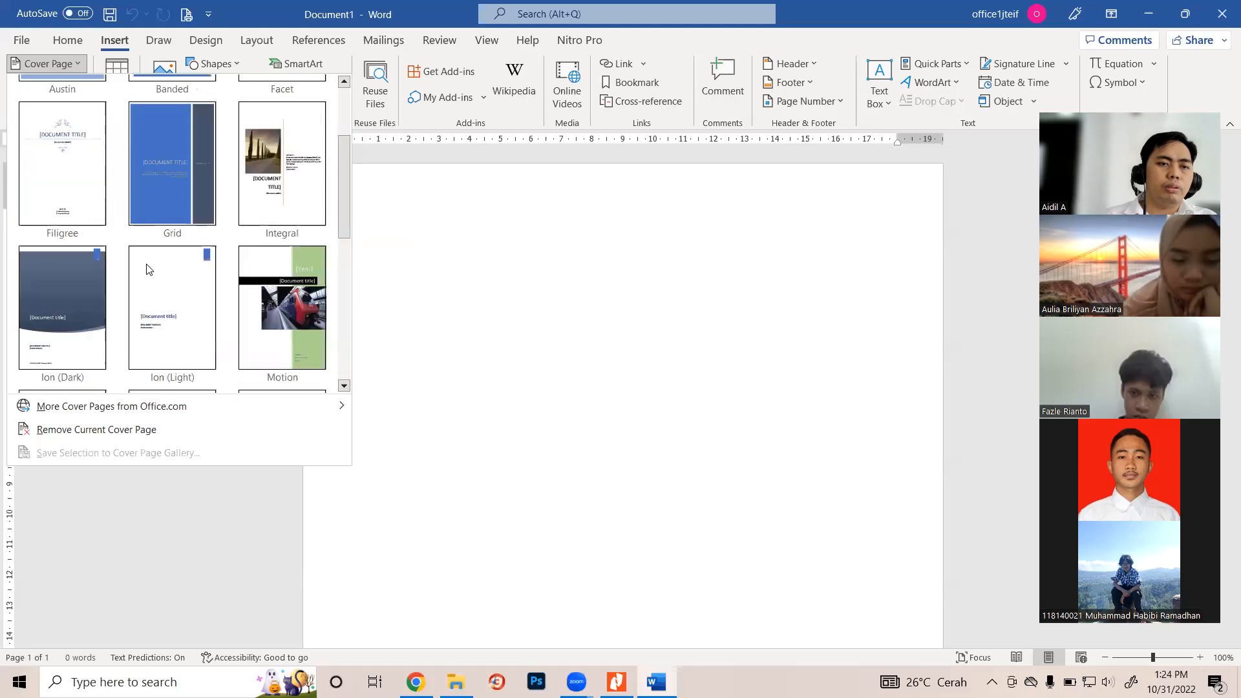
{"action": "left_click", "coordinate": [267, 181]}
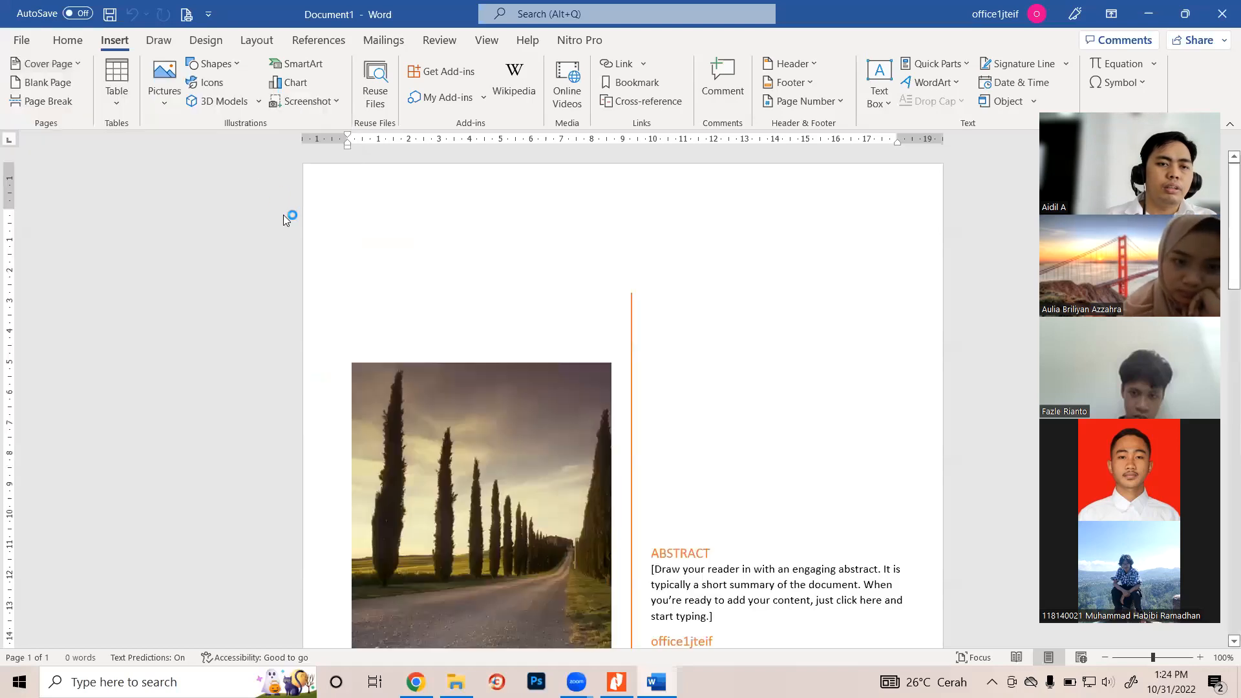
{"action": "scroll", "coordinate": [613, 333], "scroll_direction": "down", "scroll_amount": 4}
{"action": "scroll", "coordinate": [525, 329], "scroll_direction": "up", "scroll_amount": 3}
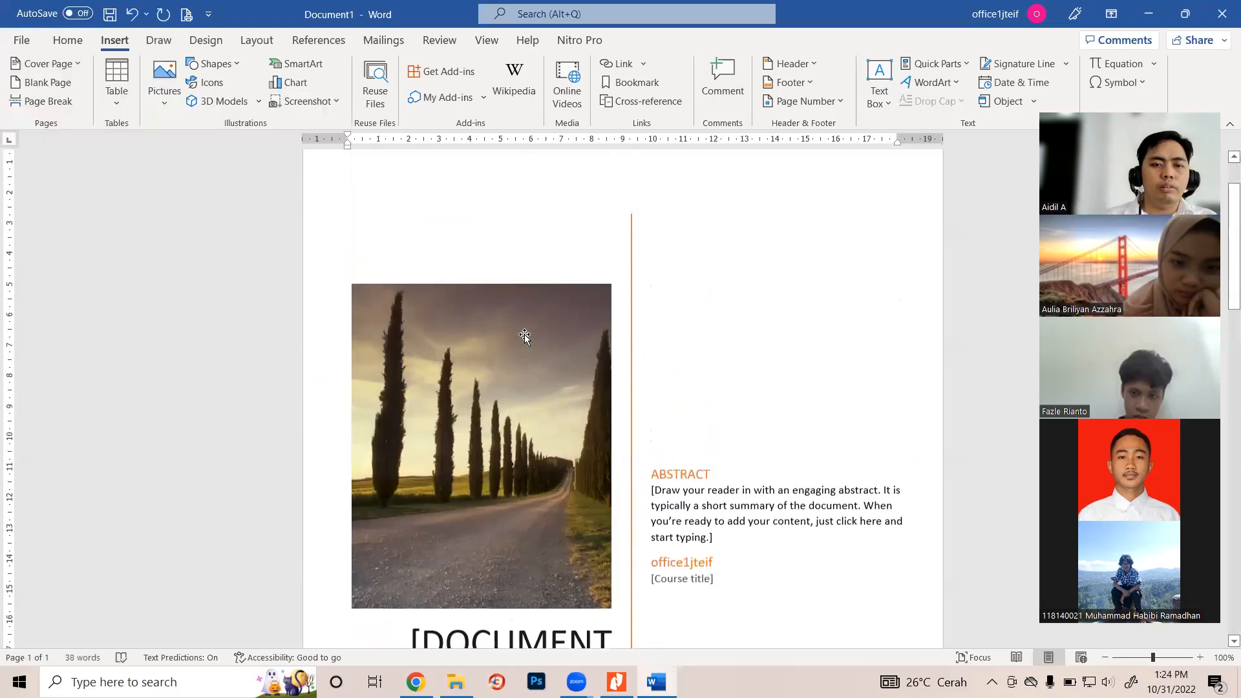
{"action": "left_click", "coordinate": [524, 334]}
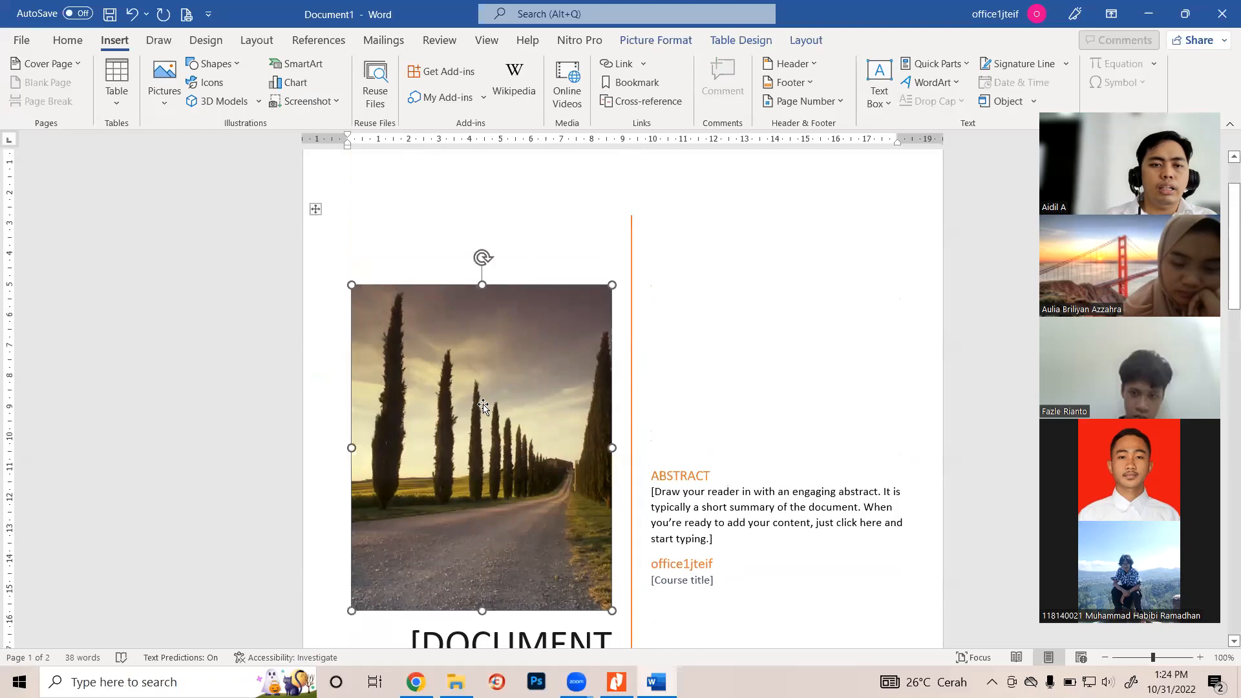
{"action": "left_click", "coordinate": [165, 105]}
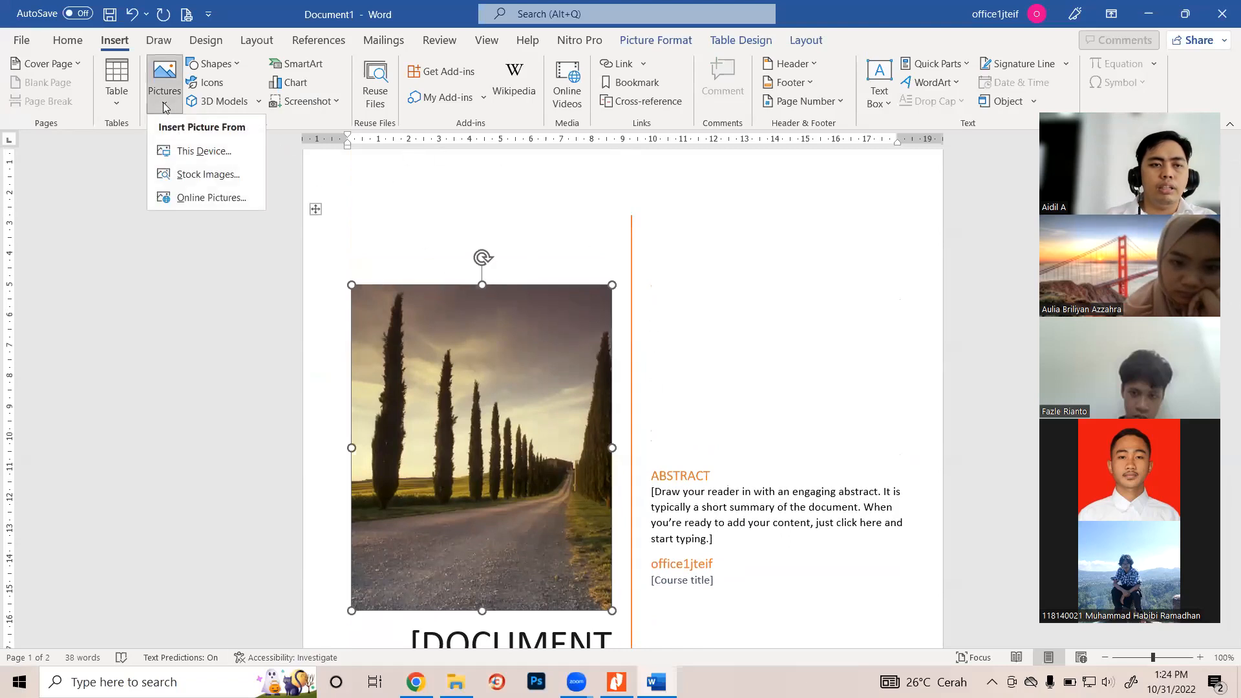
Replace the road photo with Logo_ITERA.png from this device, shrunk to about 7.5 cm
{"action": "left_click", "coordinate": [200, 152]}
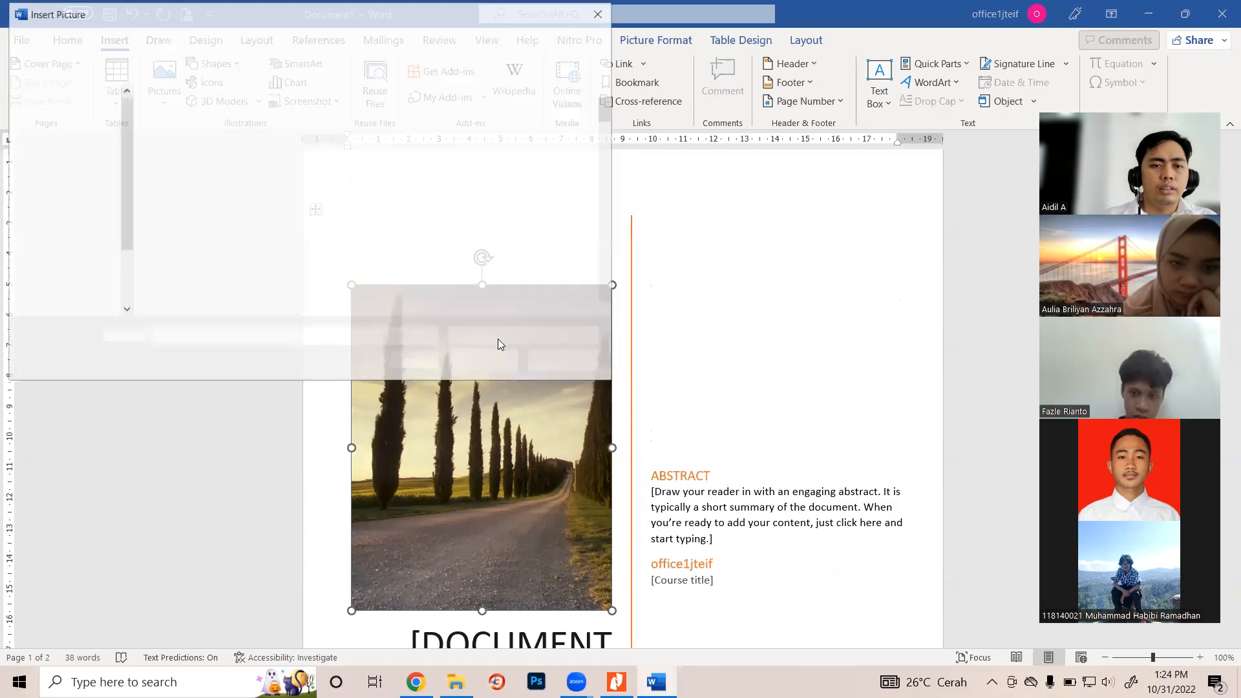
{"action": "scroll", "coordinate": [422, 216], "scroll_direction": "down", "scroll_amount": 6}
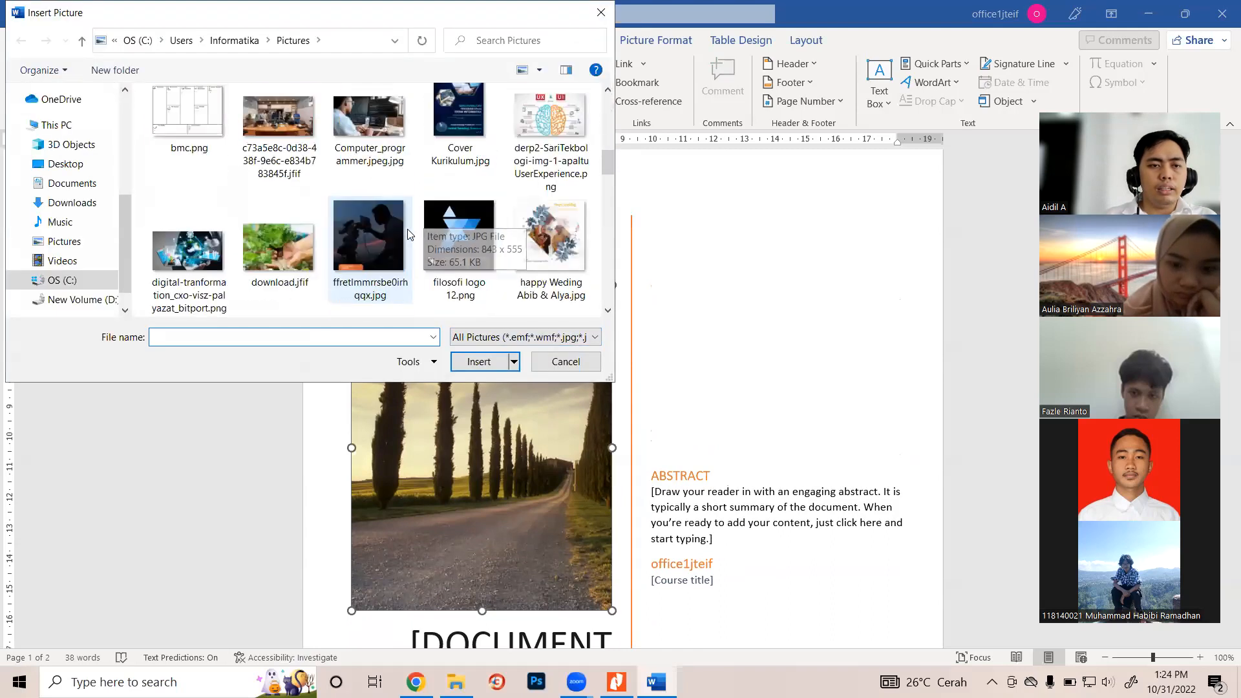
{"action": "scroll", "coordinate": [403, 239], "scroll_direction": "down", "scroll_amount": 4}
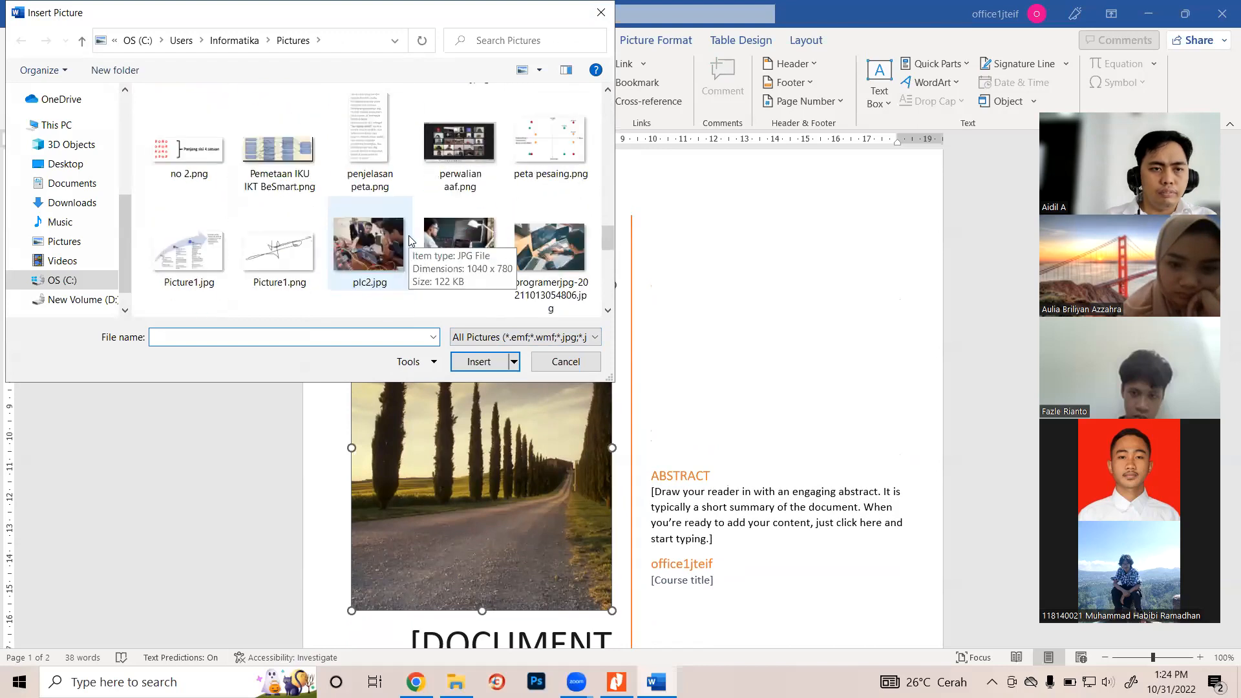
{"action": "scroll", "coordinate": [408, 235], "scroll_direction": "up", "scroll_amount": 5}
{"action": "scroll", "coordinate": [404, 236], "scroll_direction": "down", "scroll_amount": 4}
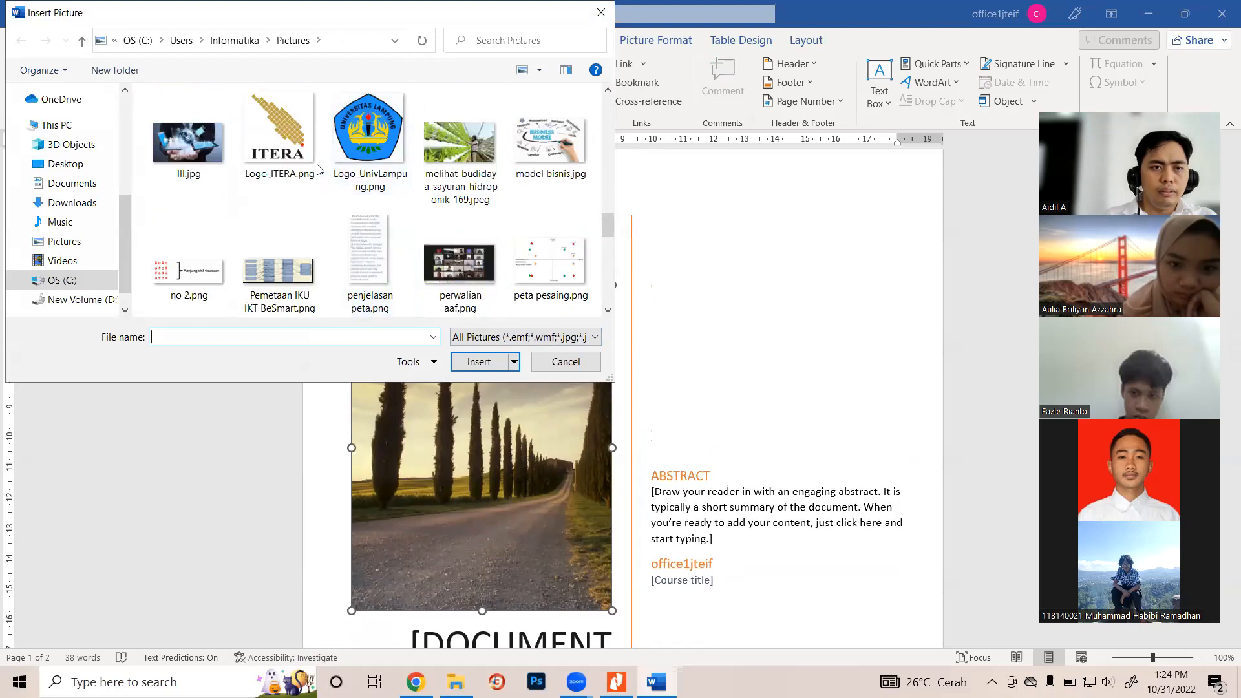
{"action": "left_click", "coordinate": [279, 135]}
{"action": "left_click", "coordinate": [490, 361]}
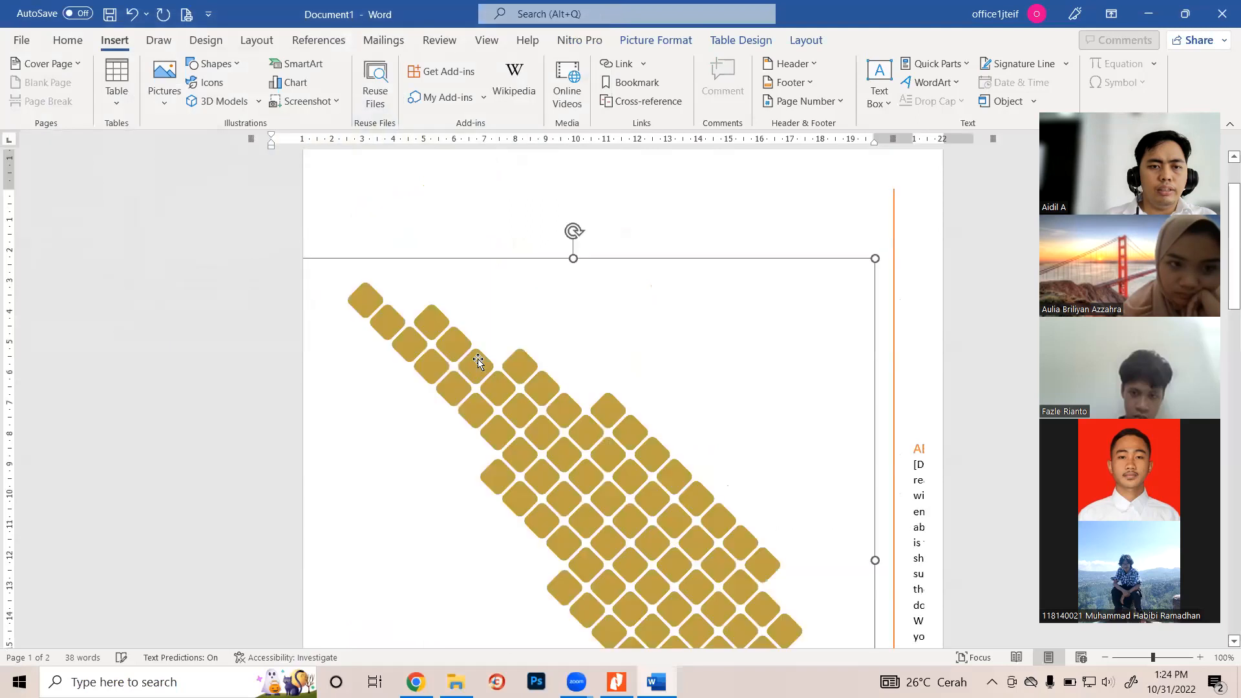
{"action": "scroll", "coordinate": [531, 242], "scroll_direction": "up", "scroll_amount": 5}
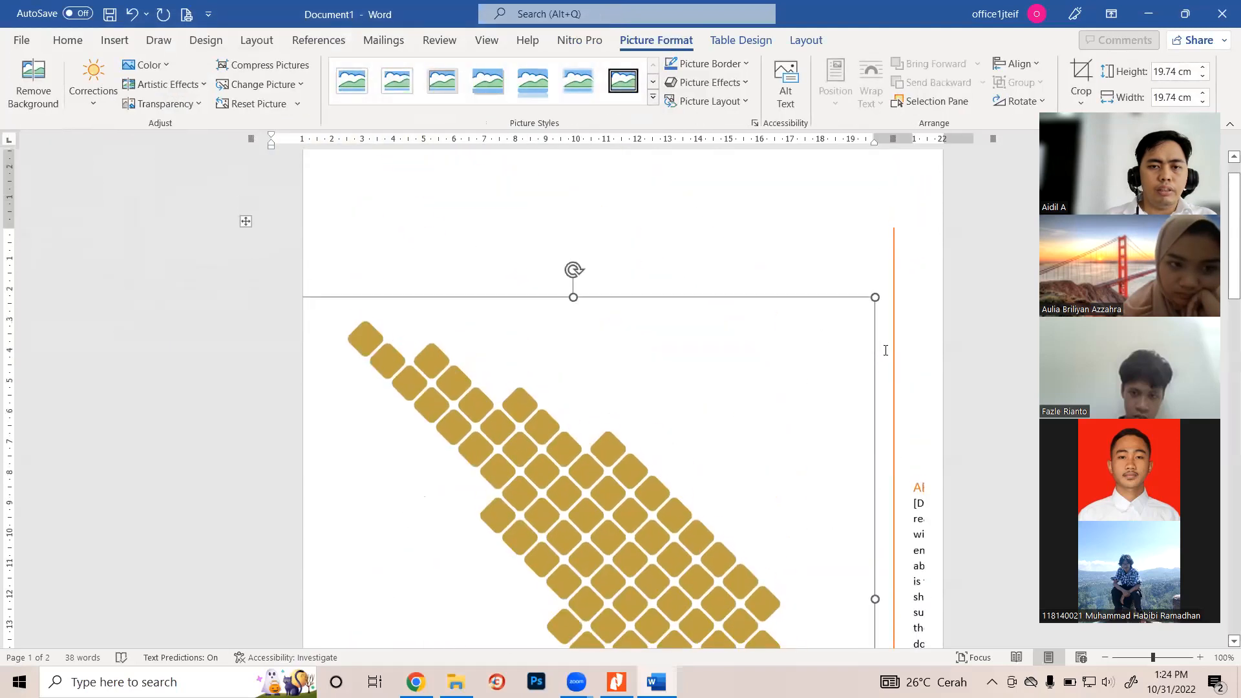
{"action": "left_click_drag", "start_coordinate": [867, 295], "coordinate": [287, 591]}
{"action": "scroll", "coordinate": [598, 368], "scroll_direction": "down", "scroll_amount": 4}
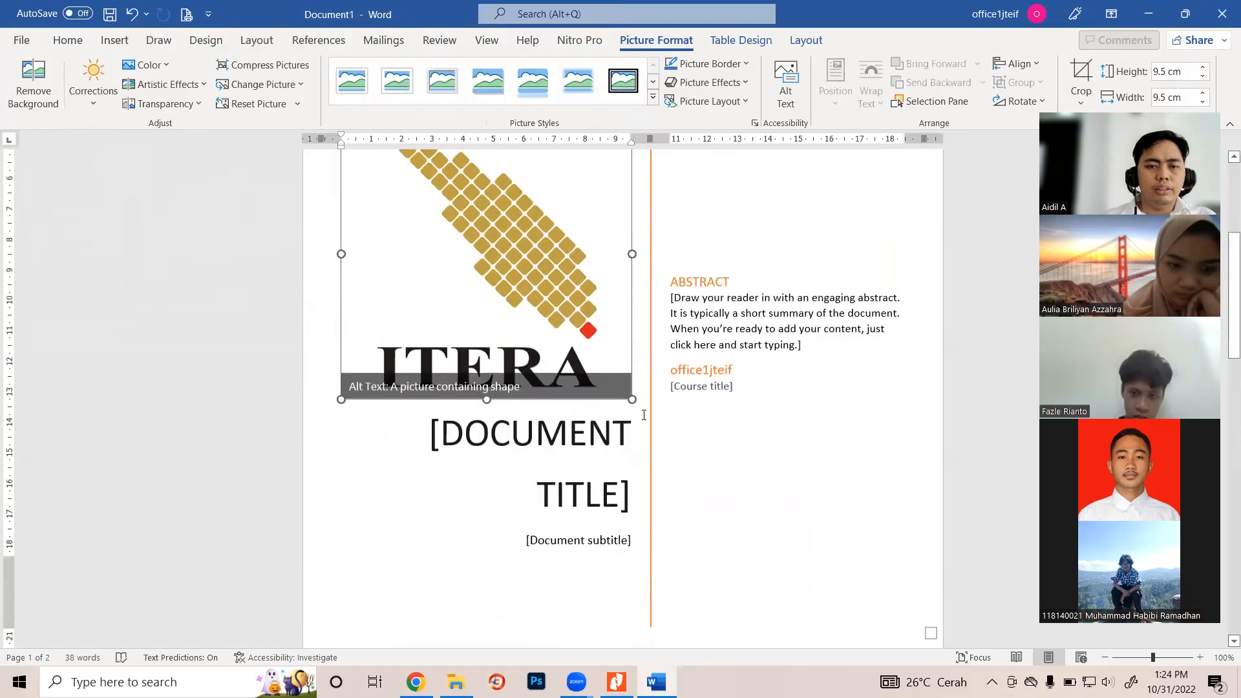
{"action": "left_click_drag", "start_coordinate": [598, 369], "coordinate": [560, 337]}
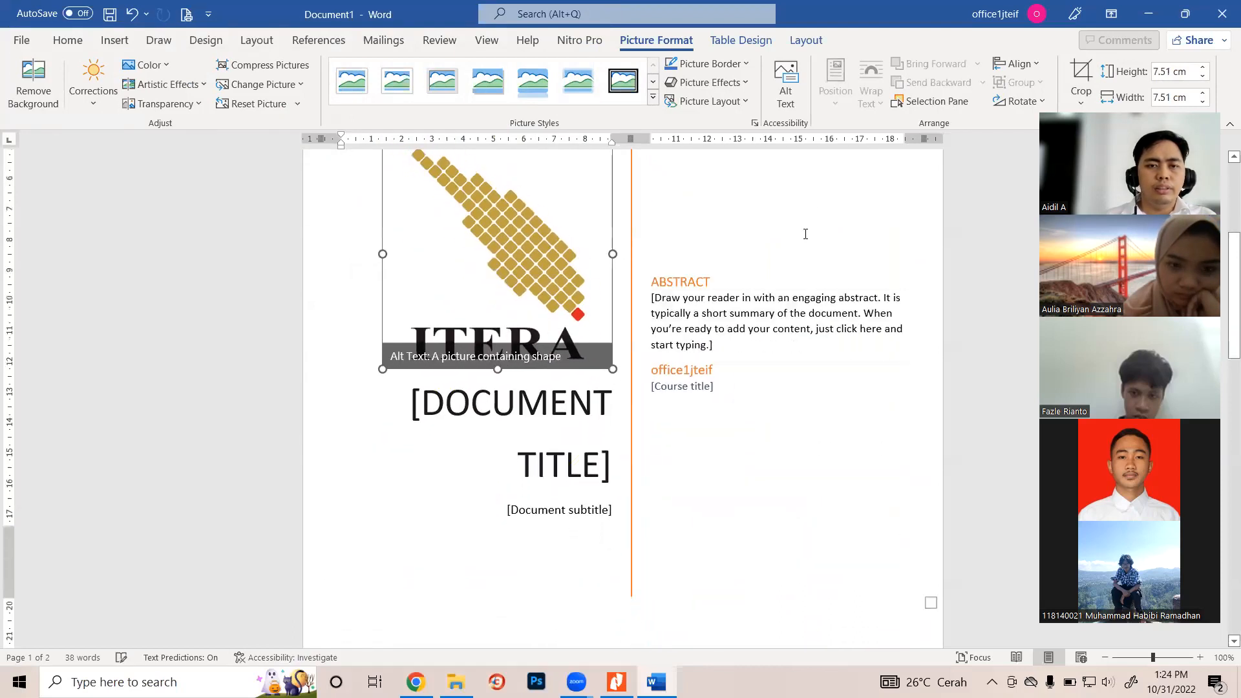
Select the abstract text in the right-hand column, then the [Course title] placeholder
{"action": "left_click", "coordinate": [816, 213]}
{"action": "scroll", "coordinate": [769, 242], "scroll_direction": "up", "scroll_amount": 2}
{"action": "scroll", "coordinate": [768, 242], "scroll_direction": "up", "scroll_amount": 2}
{"action": "triple_click", "coordinate": [861, 344]}
{"action": "scroll", "coordinate": [849, 333], "scroll_direction": "down", "scroll_amount": 4}
{"action": "scroll", "coordinate": [848, 332], "scroll_direction": "down", "scroll_amount": 2}
{"action": "left_click", "coordinate": [679, 308]}
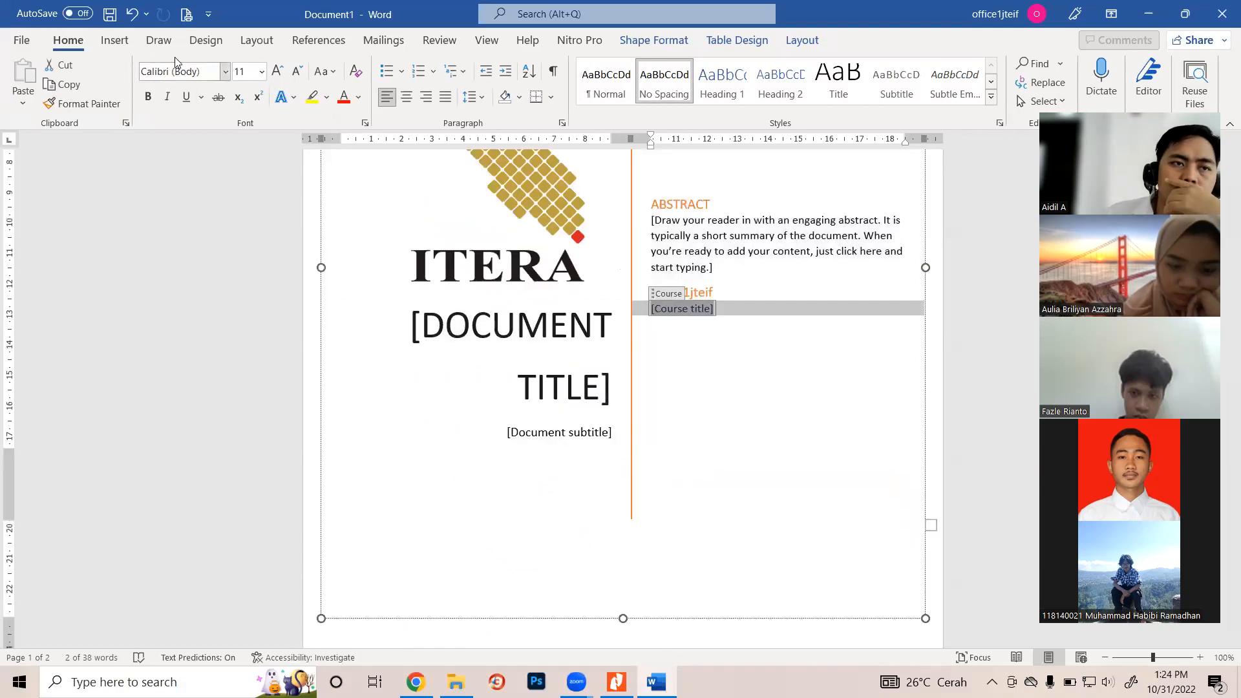
Swap the cover for the built-in Filigree design and select its [DOCUMENT TITLE] placeholder
{"action": "left_click", "coordinate": [134, 40]}
{"action": "left_click", "coordinate": [68, 65]}
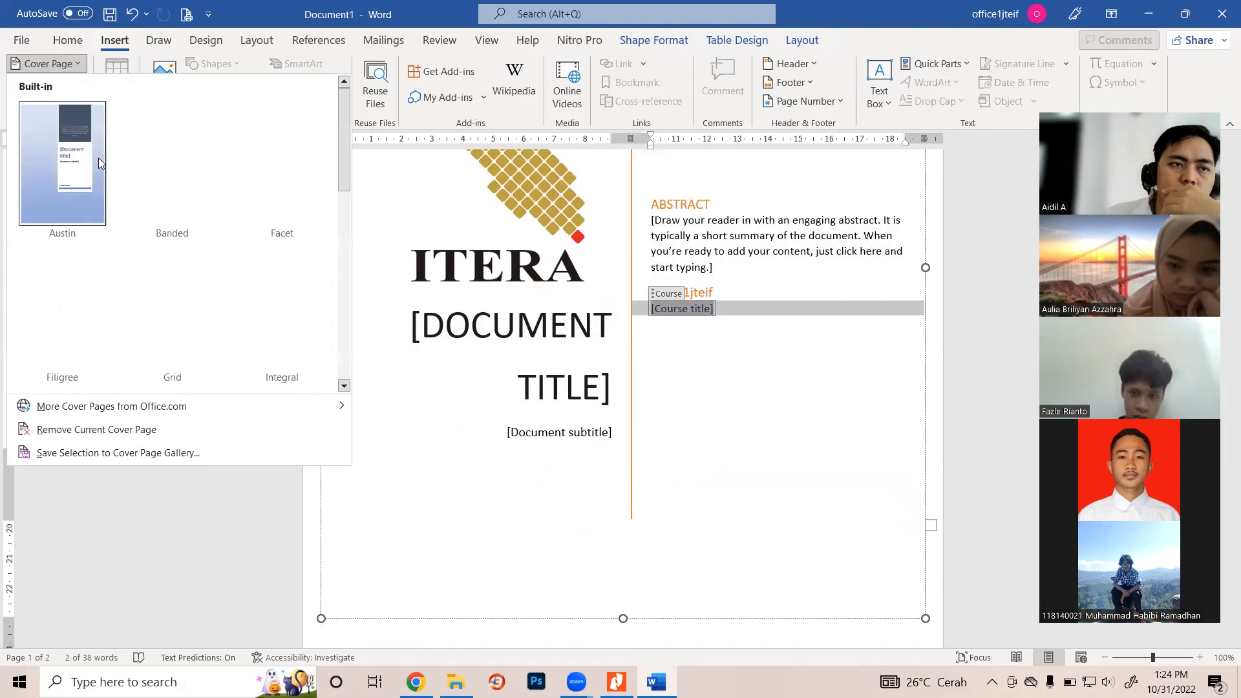
{"action": "scroll", "coordinate": [258, 253], "scroll_direction": "down", "scroll_amount": 5}
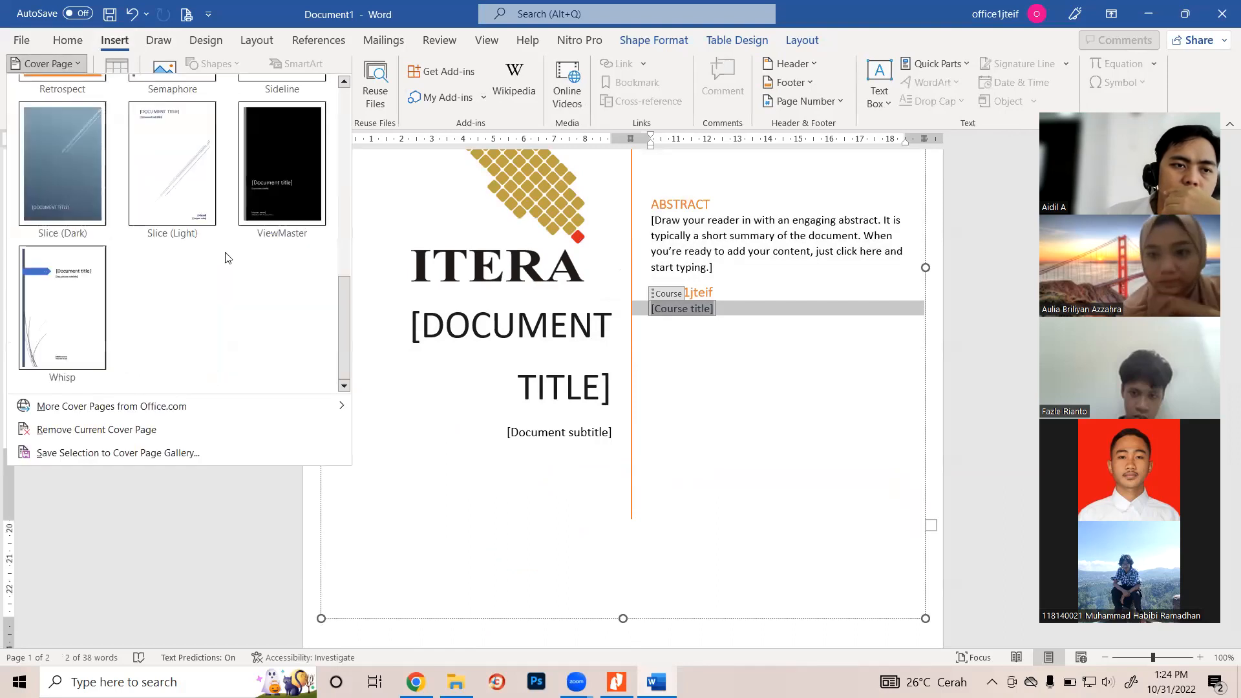
{"action": "scroll", "coordinate": [215, 251], "scroll_direction": "up", "scroll_amount": 5}
{"action": "left_click", "coordinate": [93, 267]}
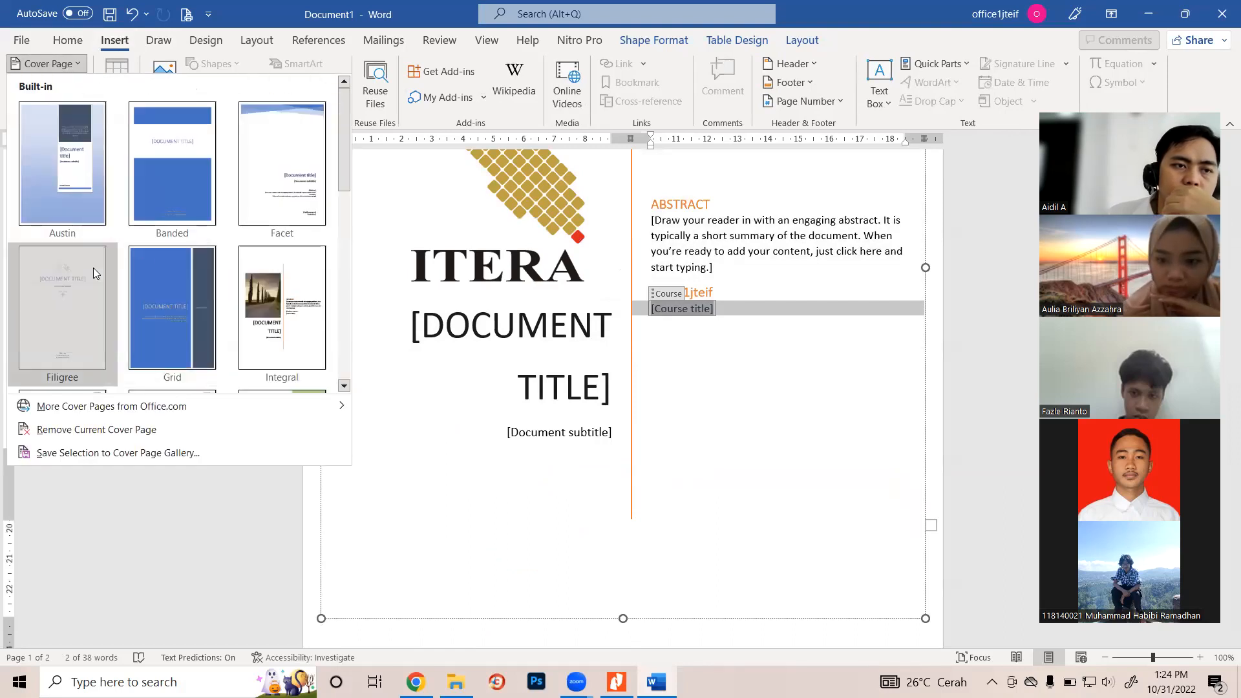
{"action": "scroll", "coordinate": [668, 285], "scroll_direction": "down", "scroll_amount": 8}
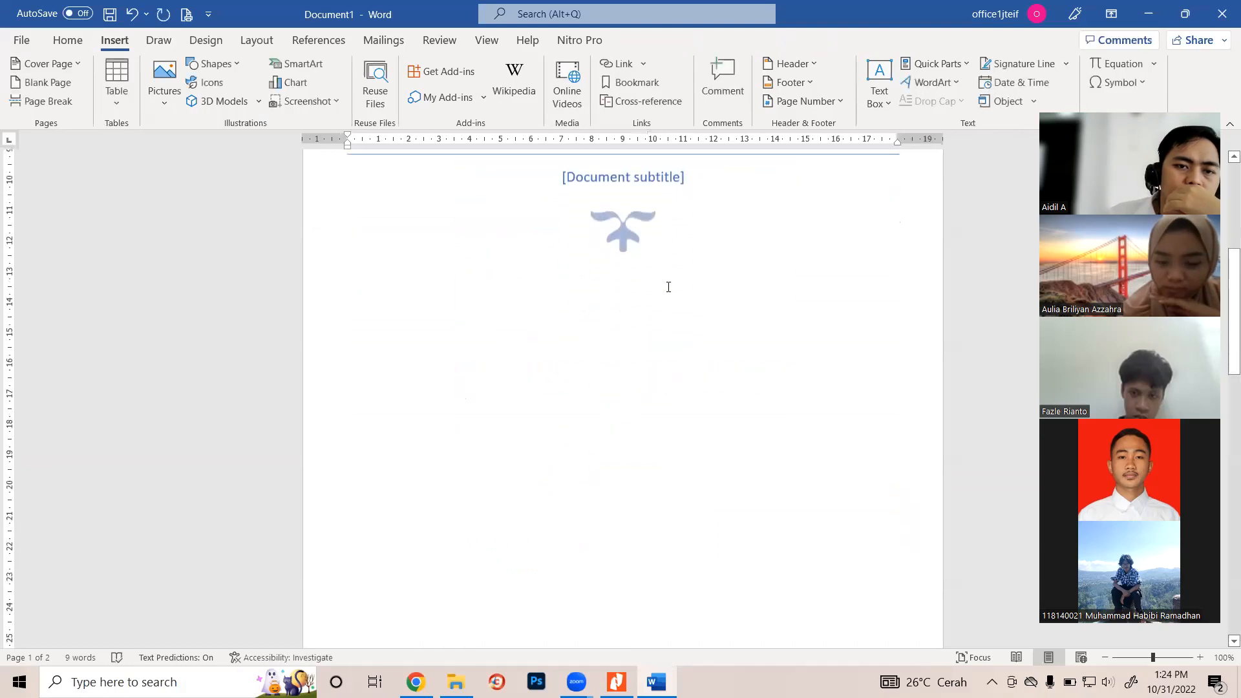
{"action": "scroll", "coordinate": [668, 286], "scroll_direction": "up", "scroll_amount": 5}
{"action": "scroll", "coordinate": [636, 253], "scroll_direction": "up", "scroll_amount": 3}
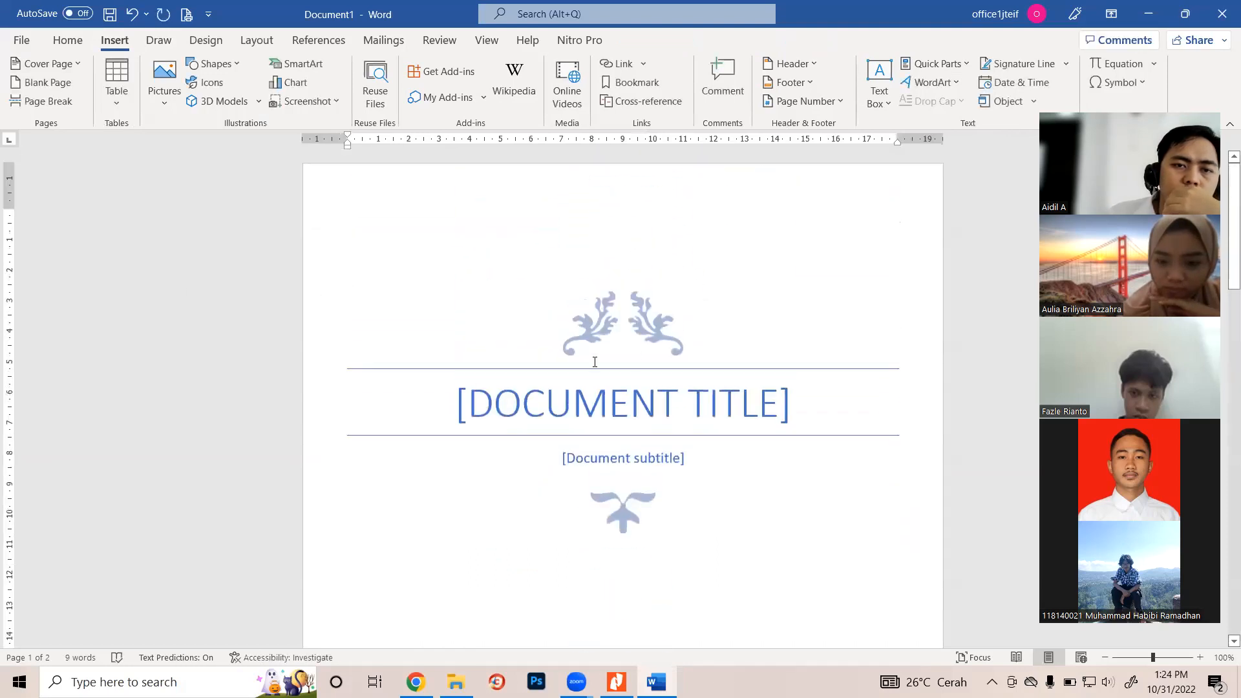
{"action": "left_click", "coordinate": [568, 399]}
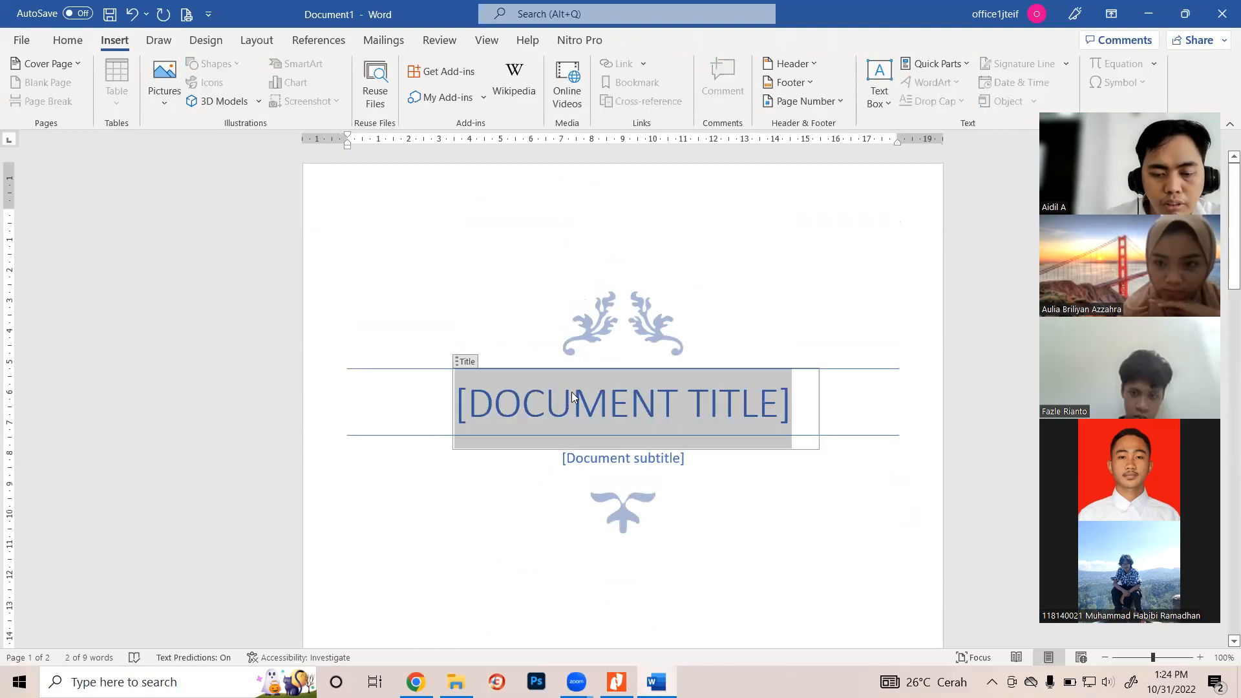
Enter 'PENGANTAR KOMPUTER DAN SOFTWARE-1' as the cover title and dismiss the error message
{"action": "type", "text": "PENGANT"}
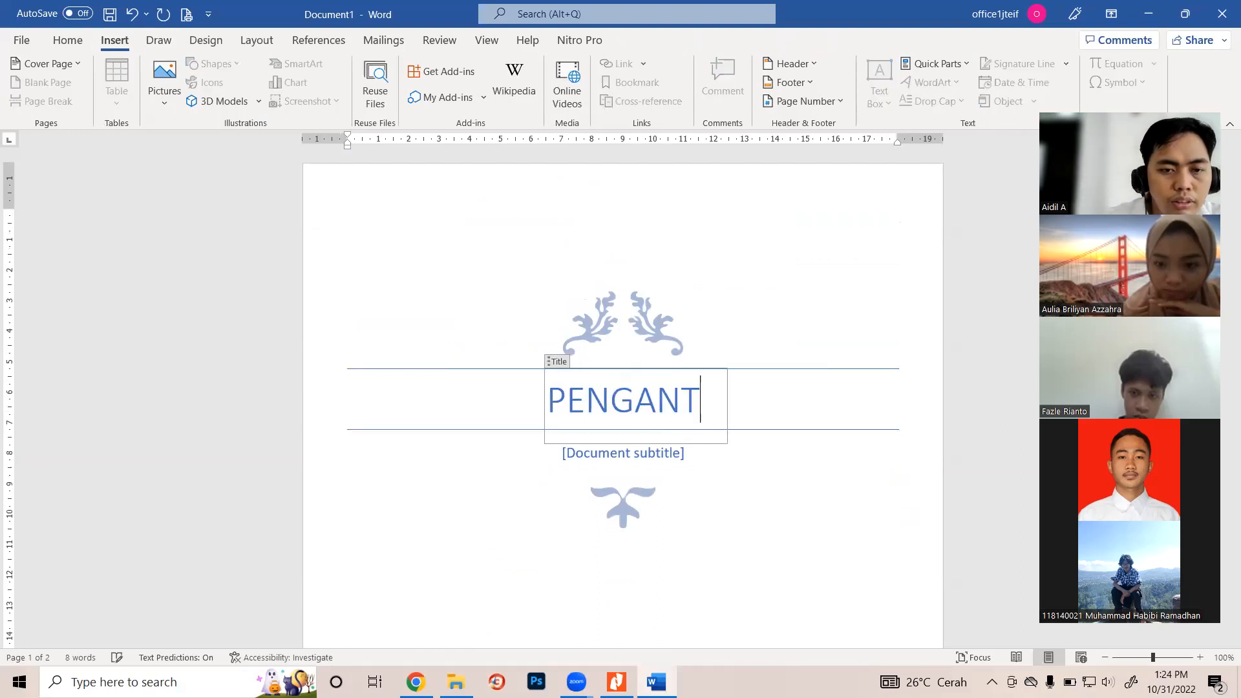
{"action": "type", "text": "AR KOM"}
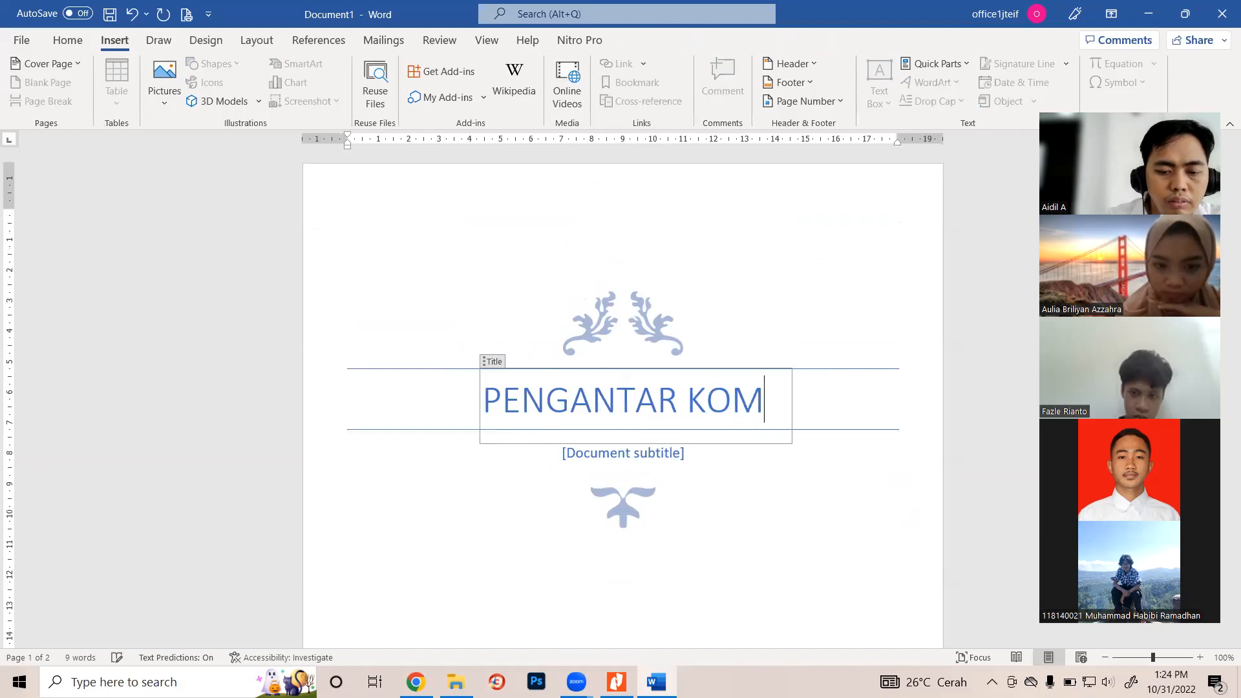
{"action": "type", "text": "PUTER DAN SOF"}
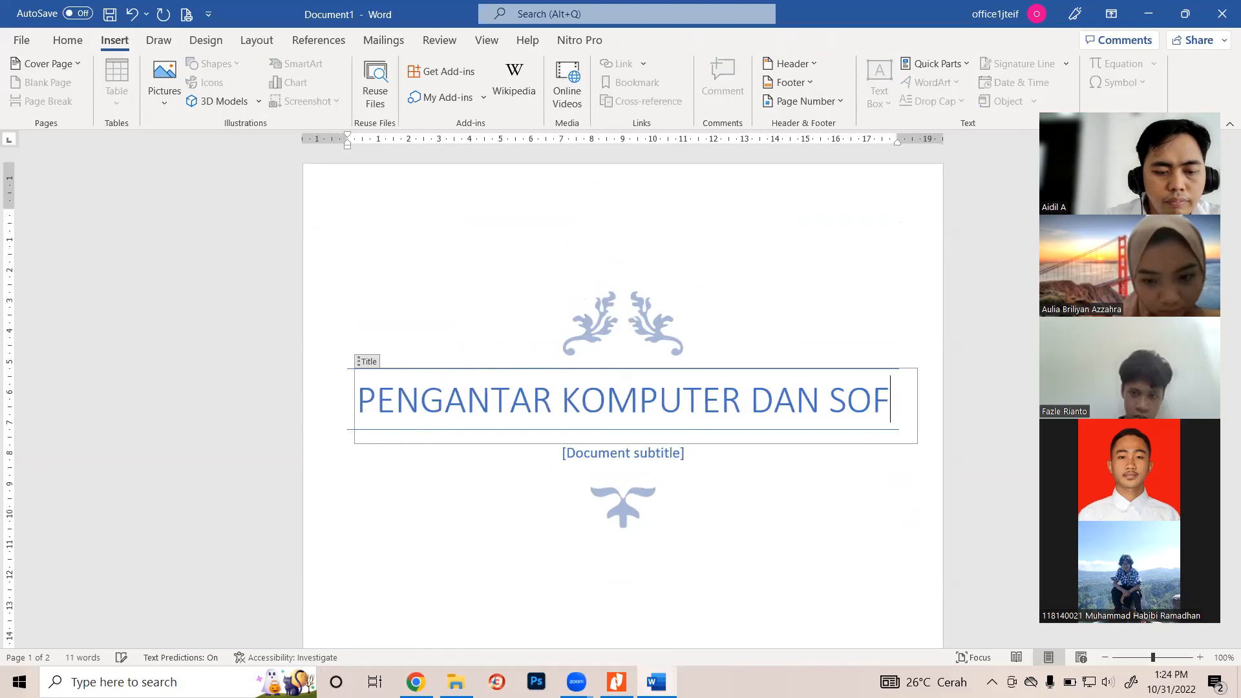
{"action": "type", "text": "TWARE-1"}
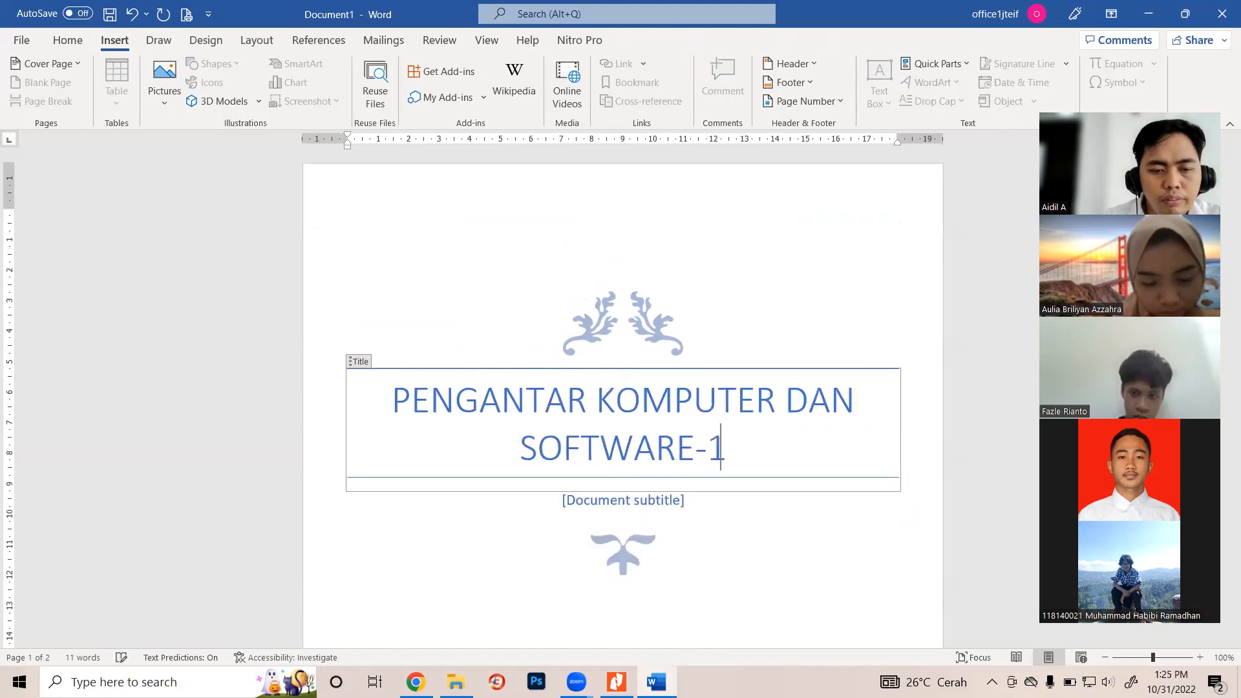
{"action": "scroll", "coordinate": [679, 377], "scroll_direction": "down", "scroll_amount": 8}
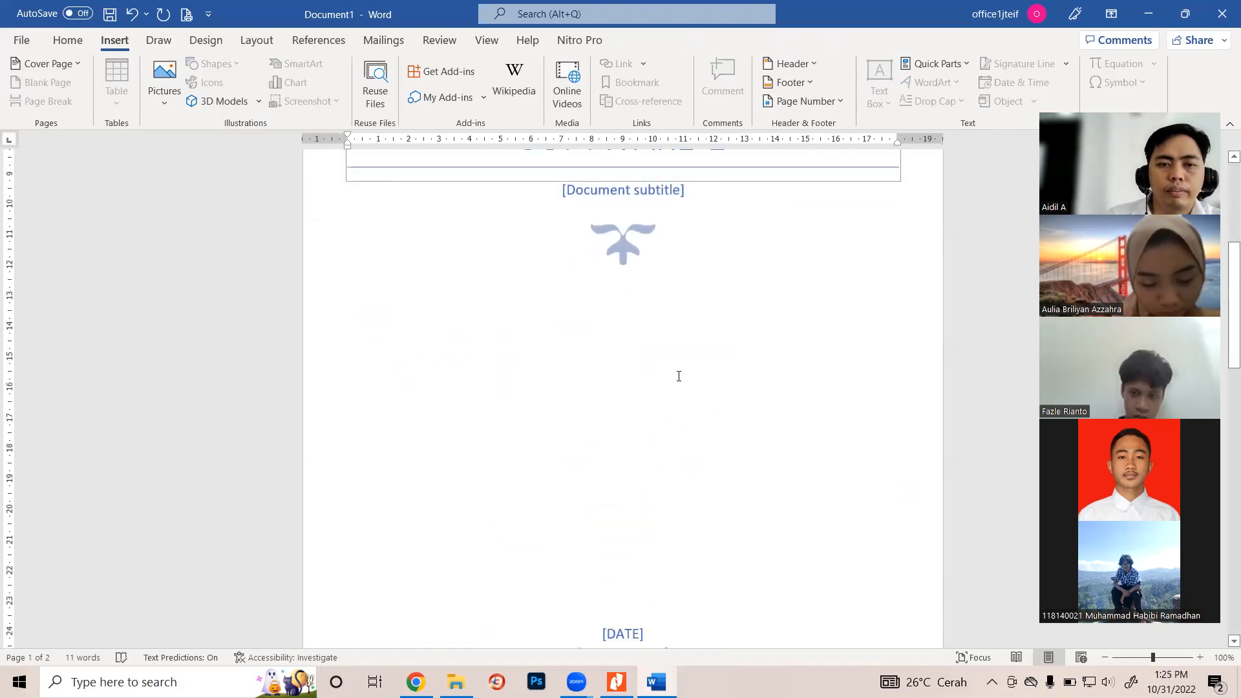
{"action": "scroll", "coordinate": [658, 238], "scroll_direction": "down", "scroll_amount": 7}
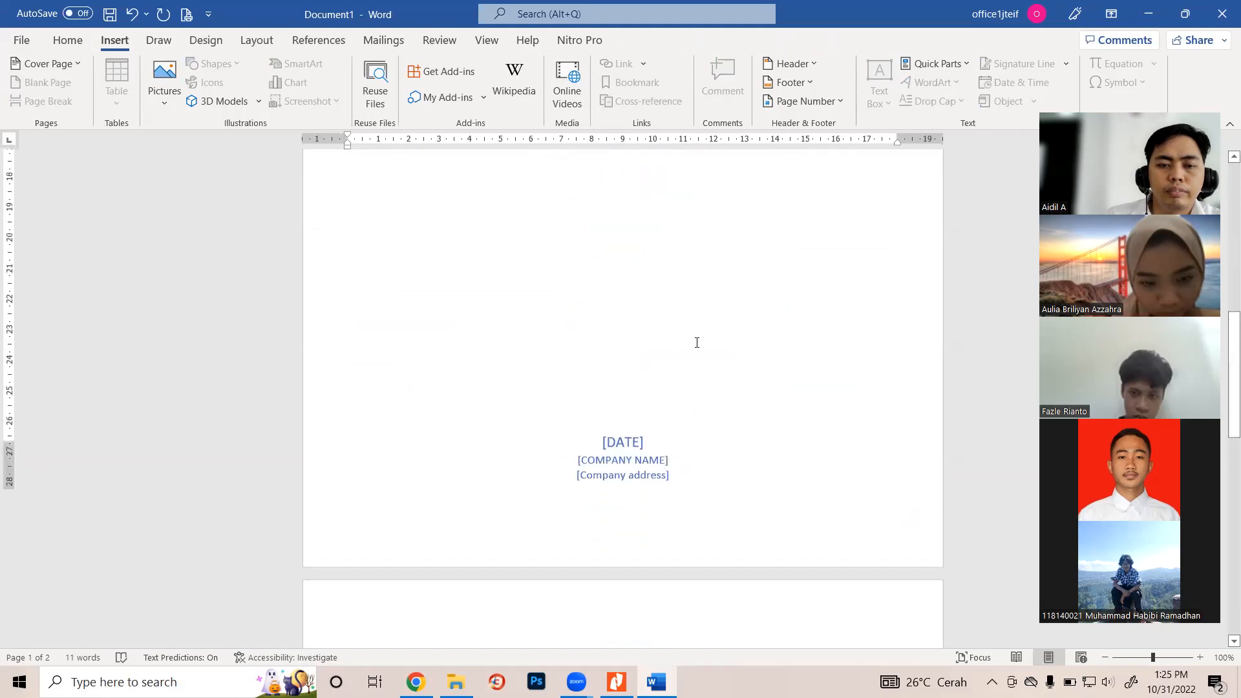
{"action": "scroll", "coordinate": [627, 359], "scroll_direction": "up", "scroll_amount": 13}
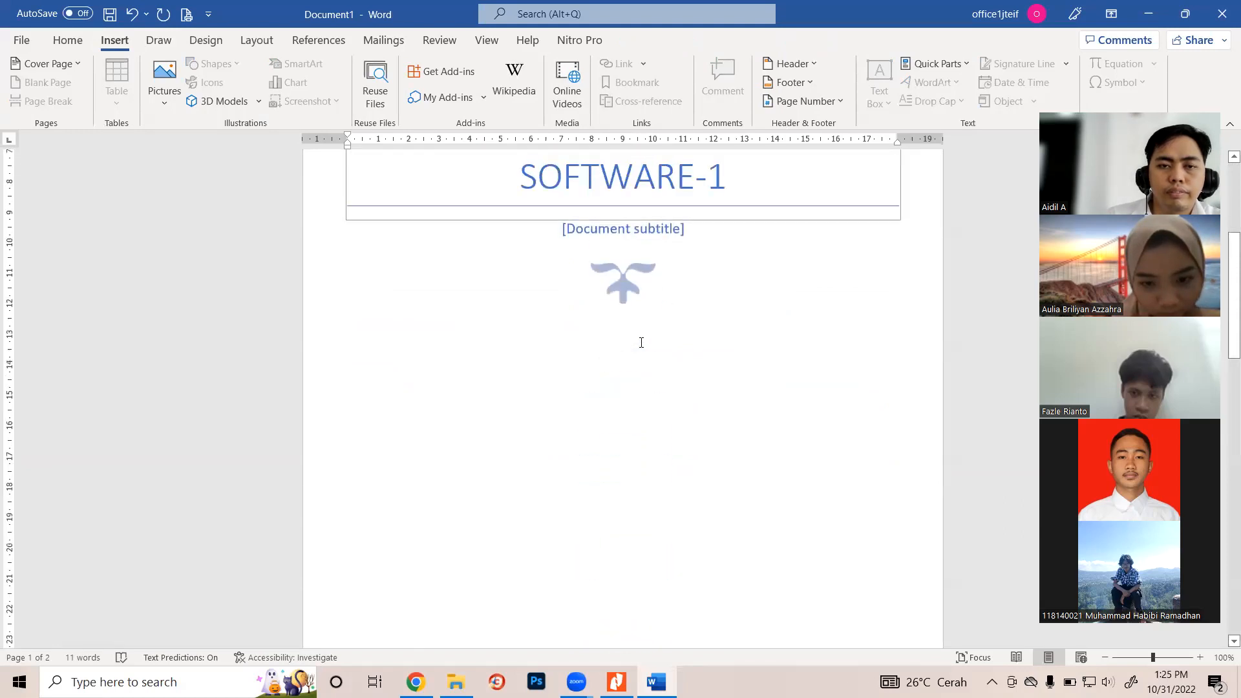
{"action": "left_click", "coordinate": [592, 314]}
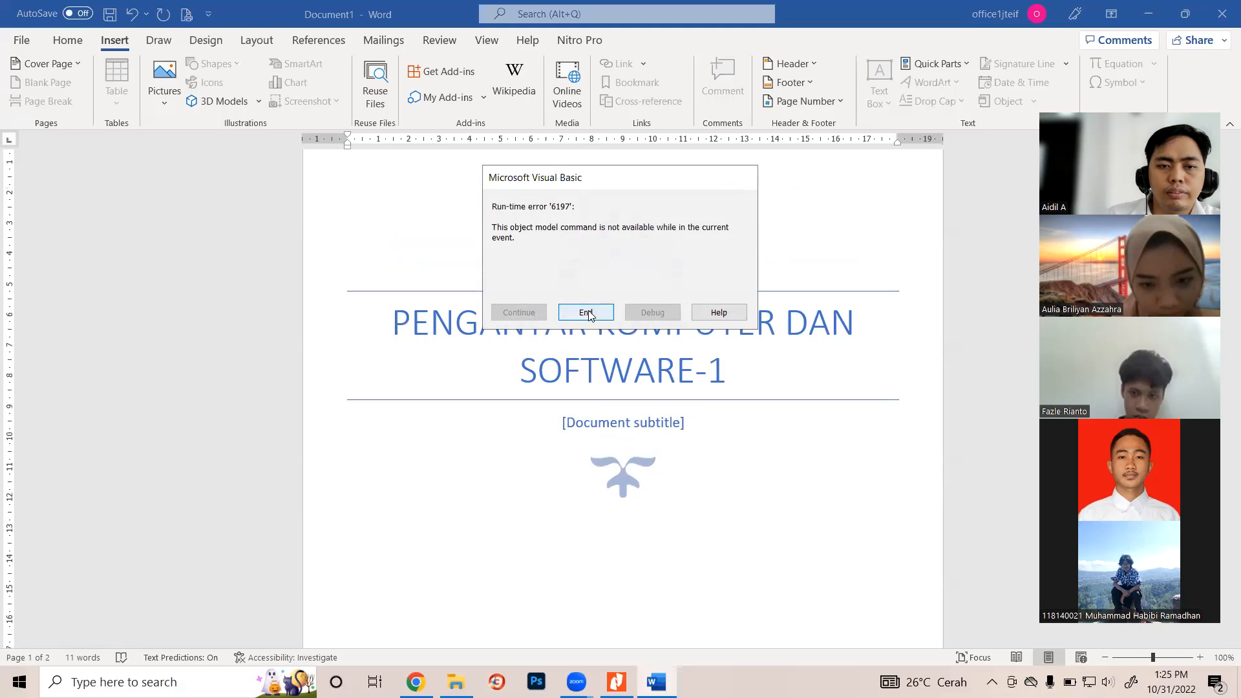
Replace the subtitle placeholder with 'Karya Tulis Ilmiah'
{"action": "left_click", "coordinate": [614, 422]}
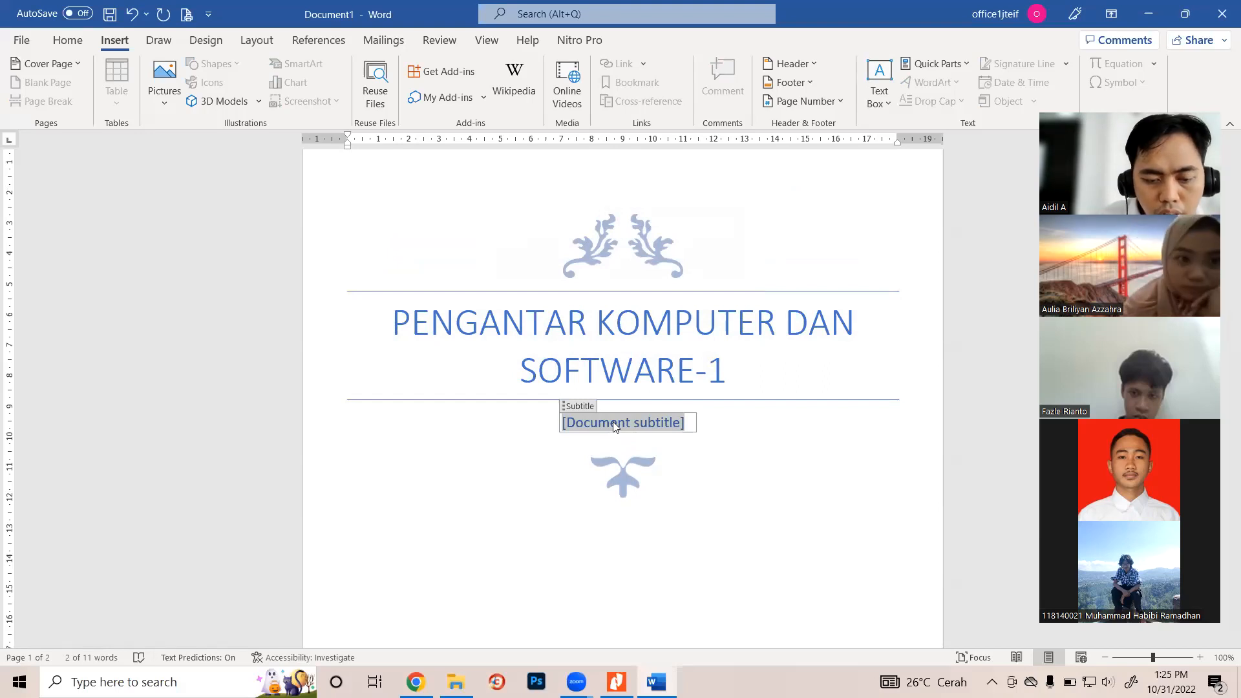
{"action": "type", "text": "Karya"}
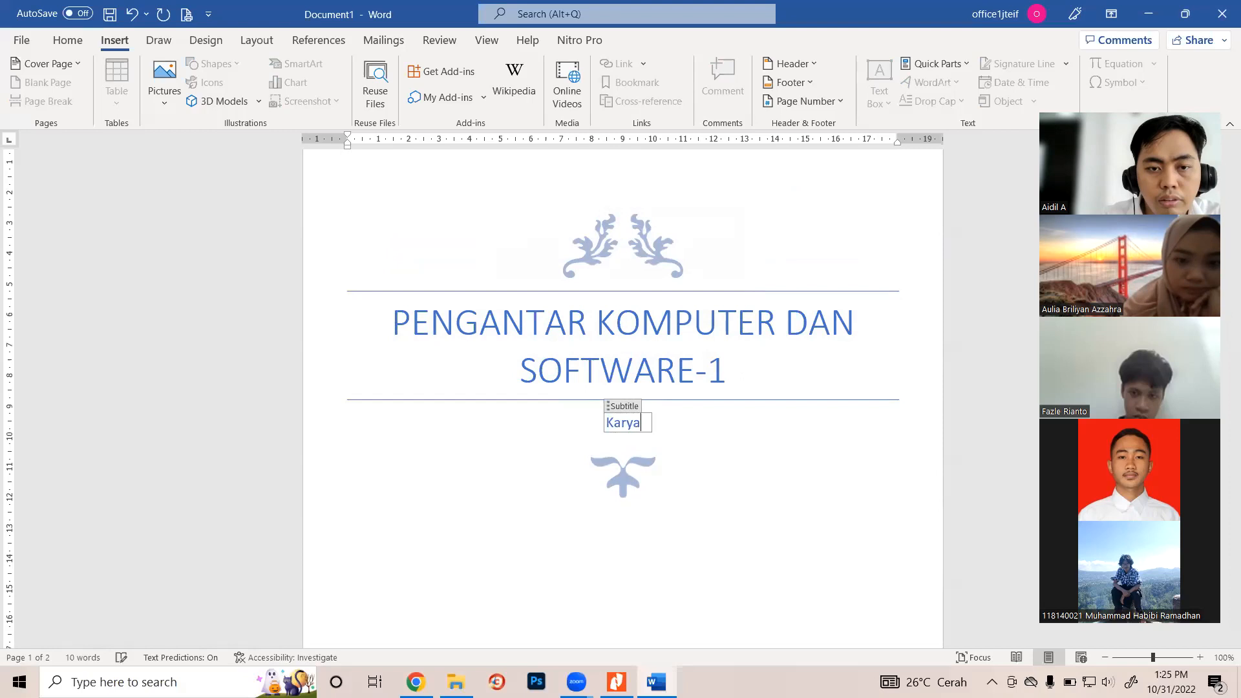
{"action": "type", "text": " Tul"}
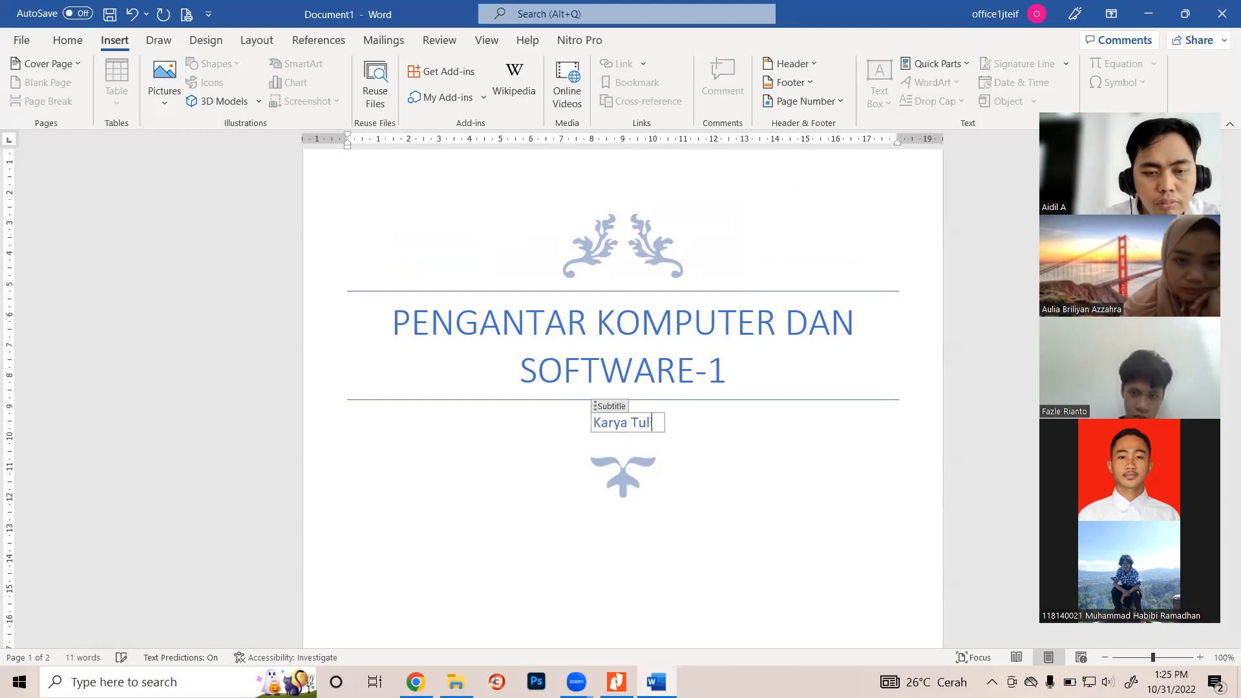
{"action": "type", "text": "is Ilmiah"}
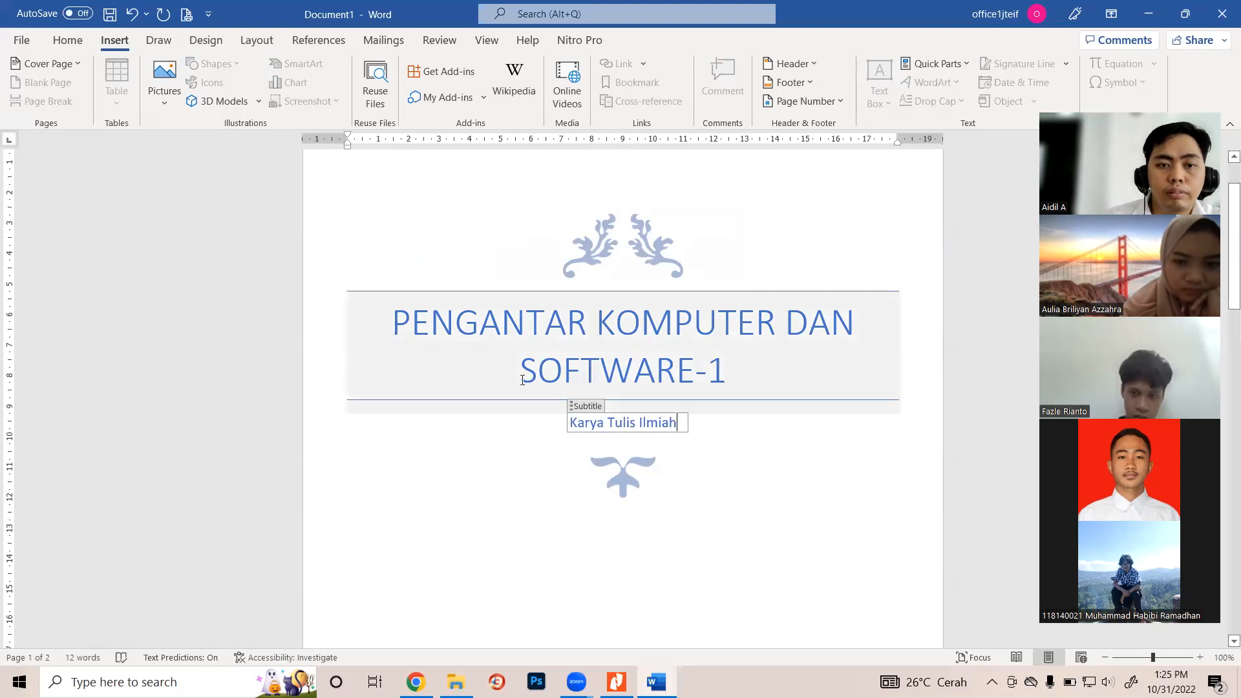
{"action": "left_click", "coordinate": [390, 523]}
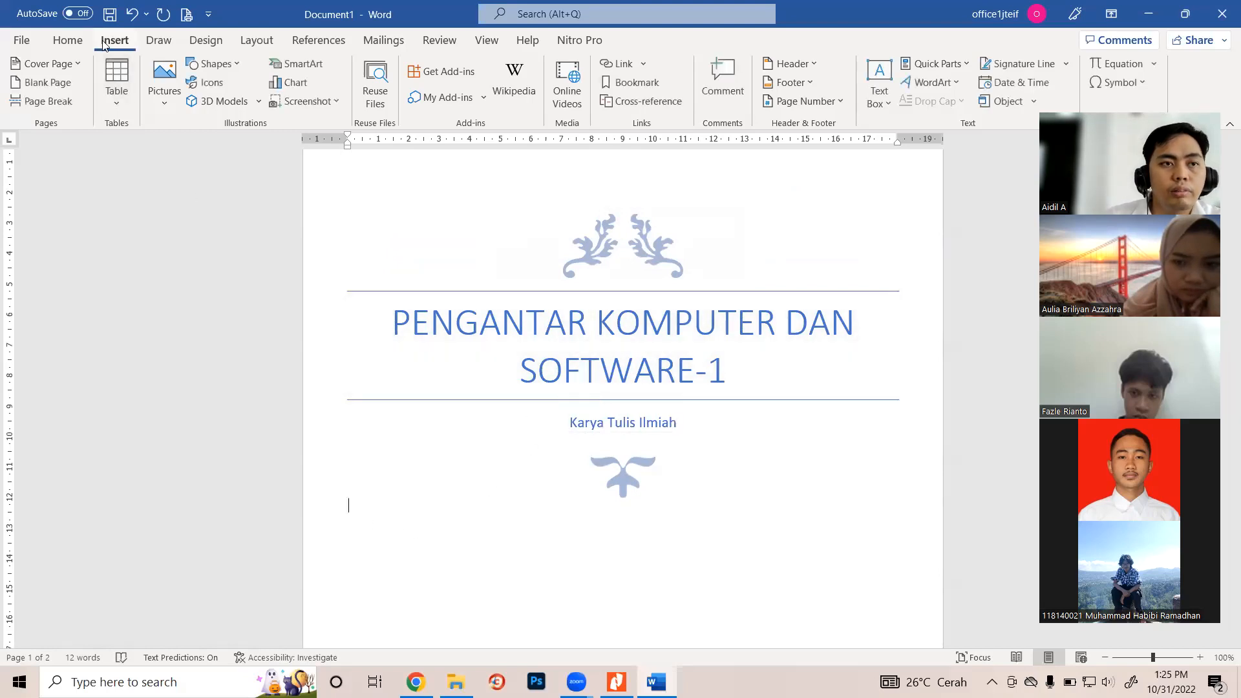
{"action": "scroll", "coordinate": [549, 574], "scroll_direction": "down", "scroll_amount": 10}
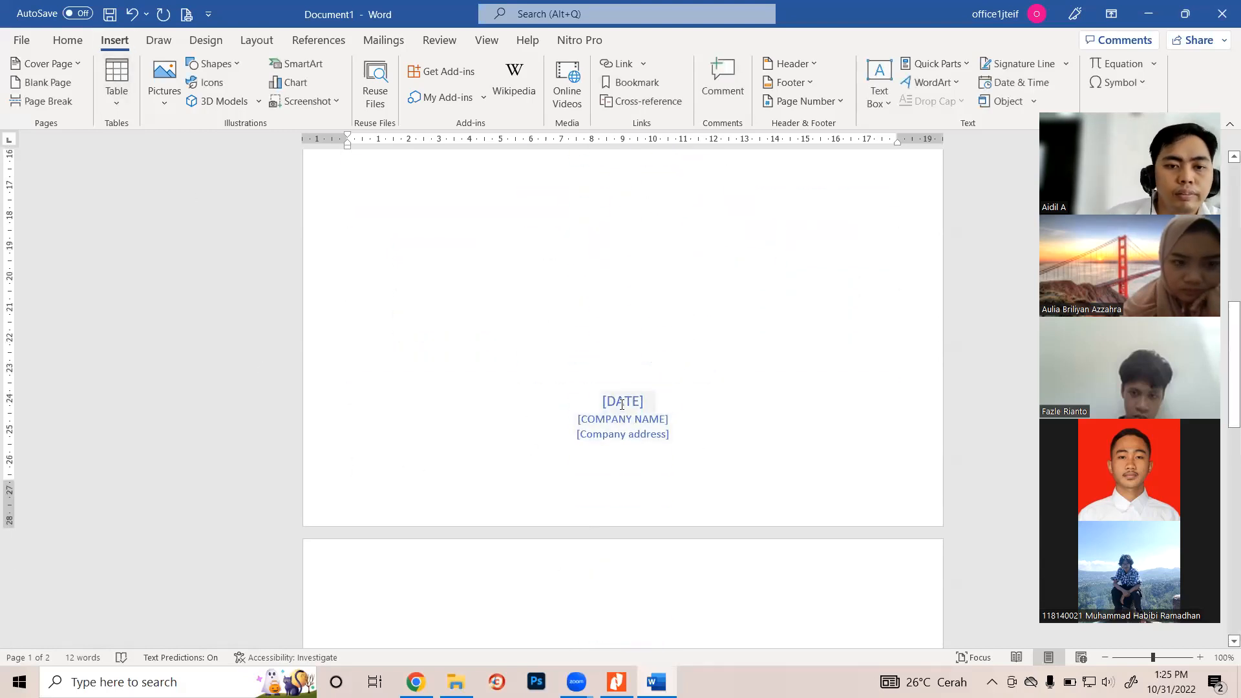
Set the cover date to October 31, 2022 using the calendar picker
{"action": "left_click", "coordinate": [623, 404]}
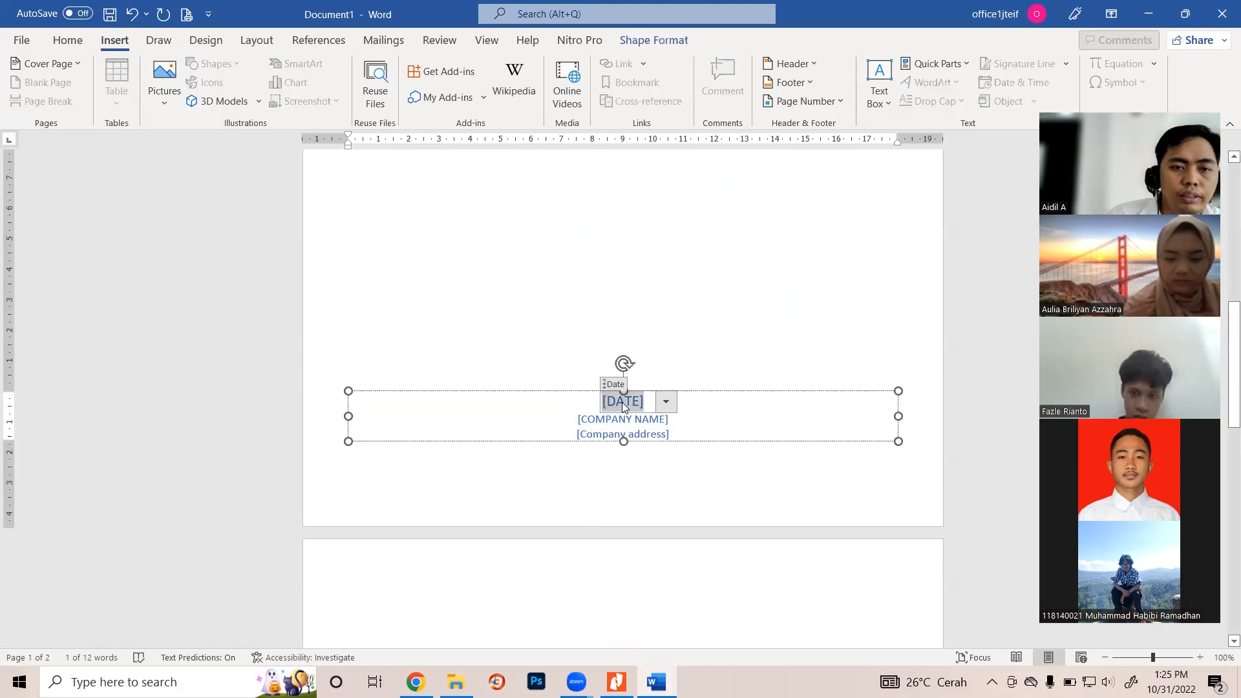
{"action": "left_click", "coordinate": [665, 403]}
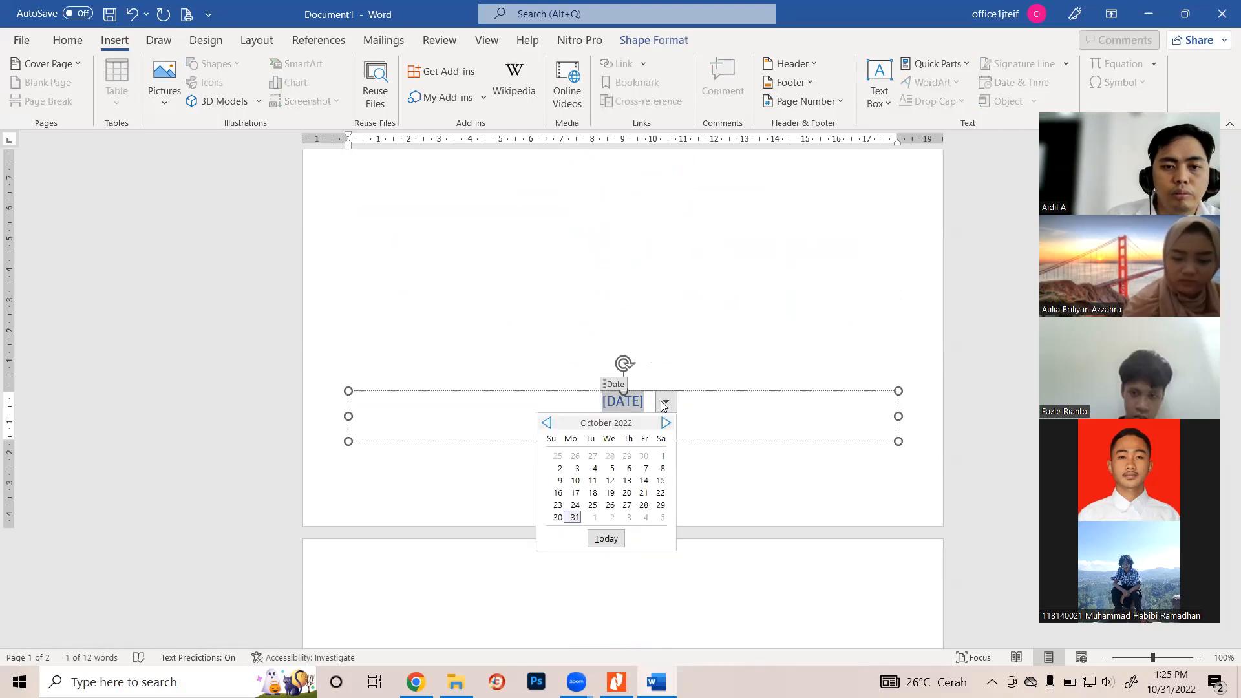
{"action": "left_click", "coordinate": [574, 518]}
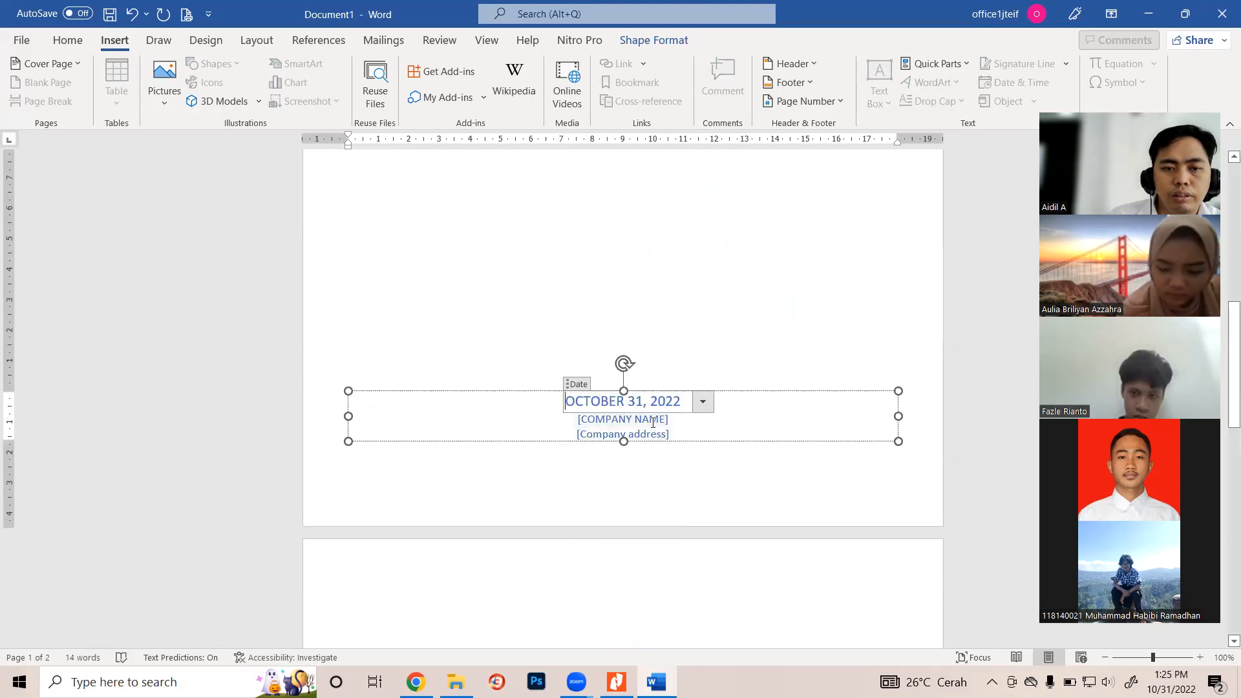
Fill the company name with 'INSTITUT TEKNOLOGI SUAMATERA', fixing the typo
{"action": "left_click", "coordinate": [653, 421]}
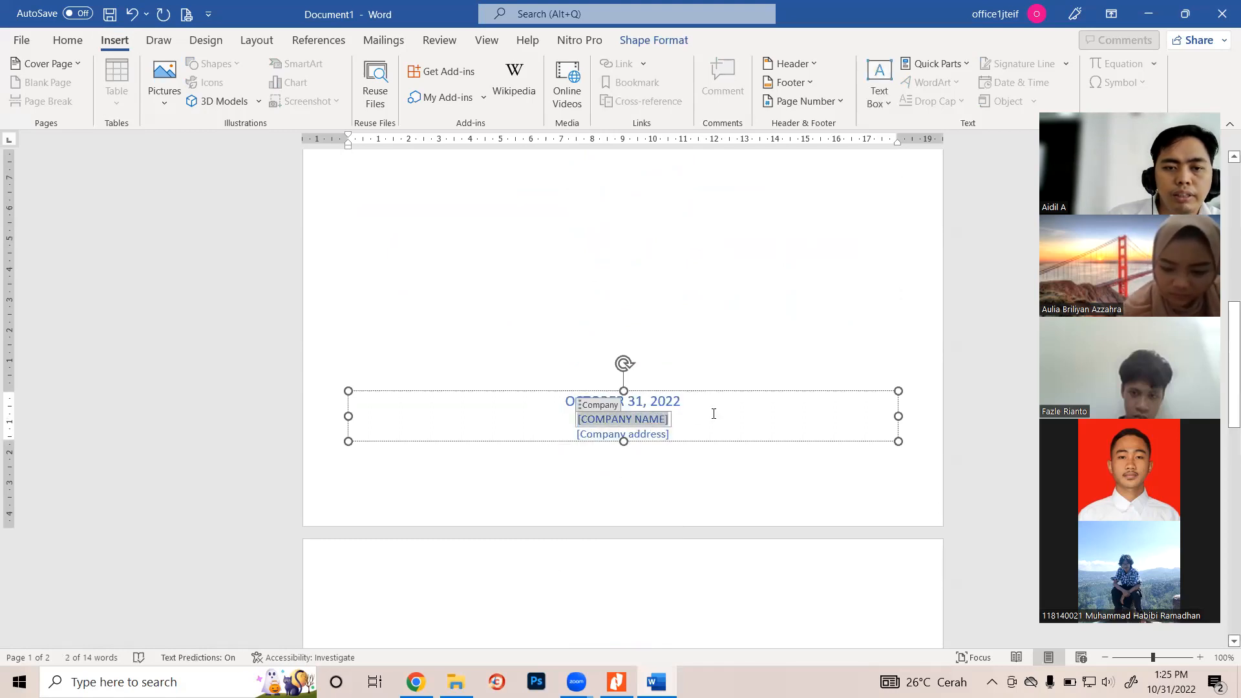
{"action": "type", "text": "IN"}
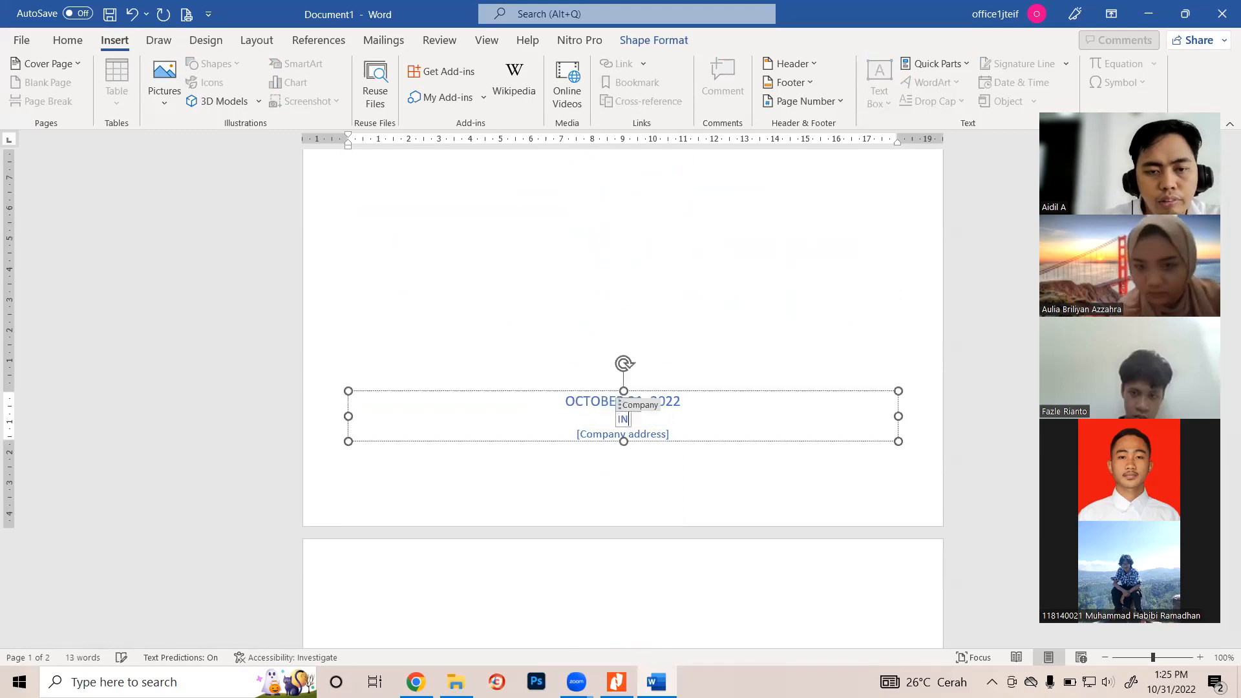
{"action": "type", "text": "STI"}
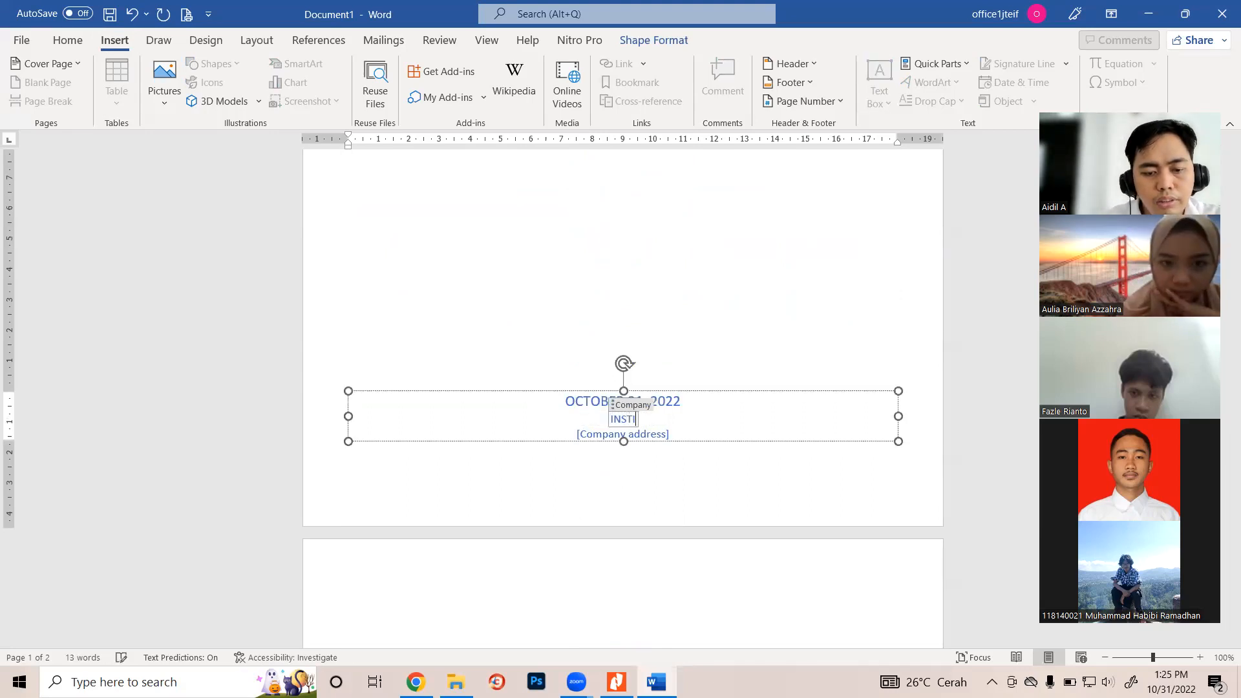
{"action": "type", "text": "TUT T"}
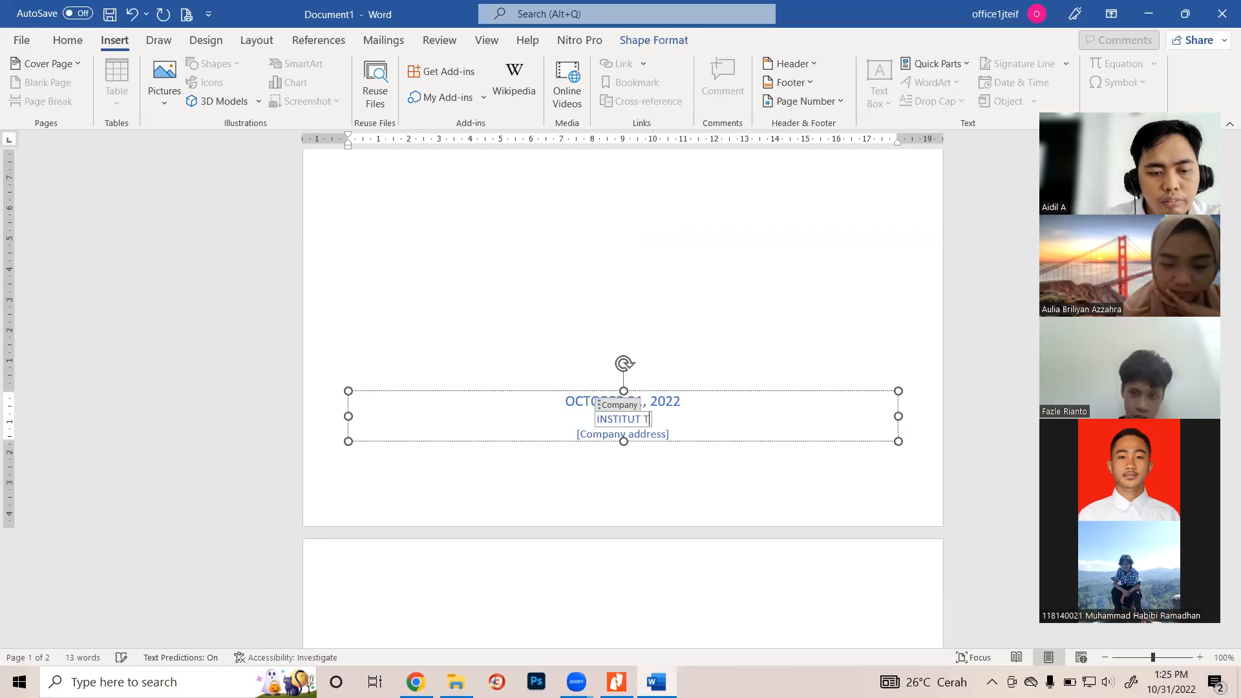
{"action": "type", "text": "EKNOLGI"}
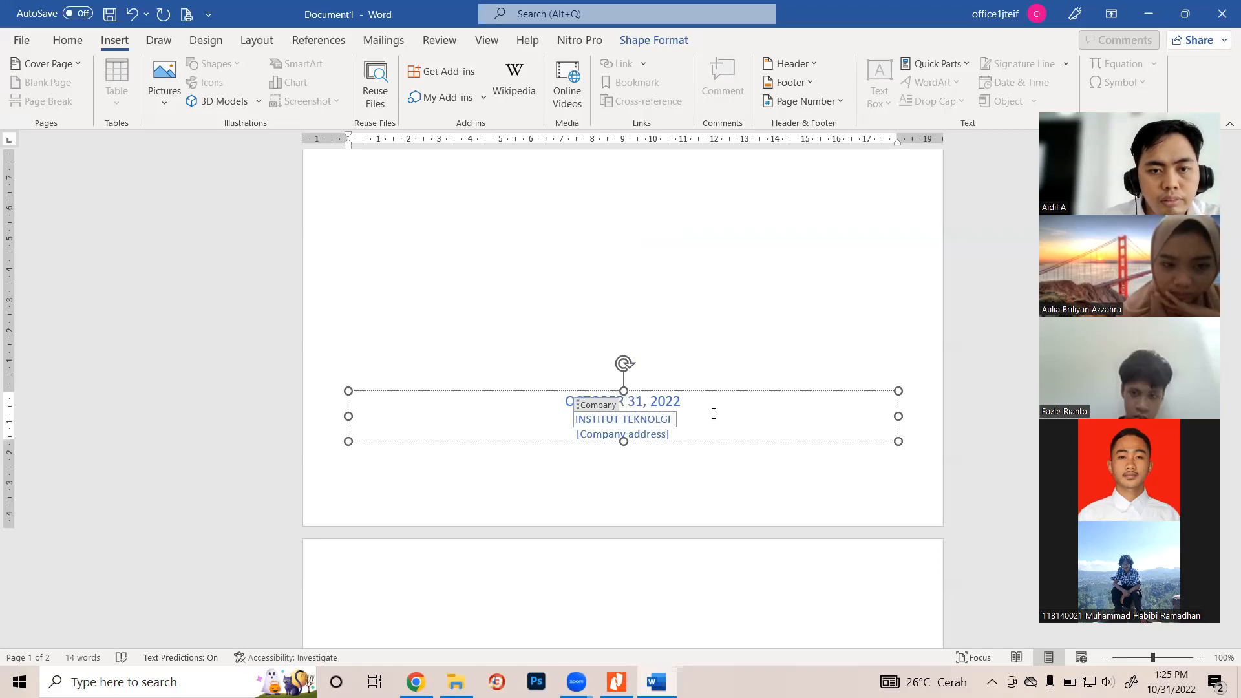
{"action": "key", "text": "BackSpace"}
{"action": "key", "text": "BackSpace"}
{"action": "key", "text": "BackSpace"}
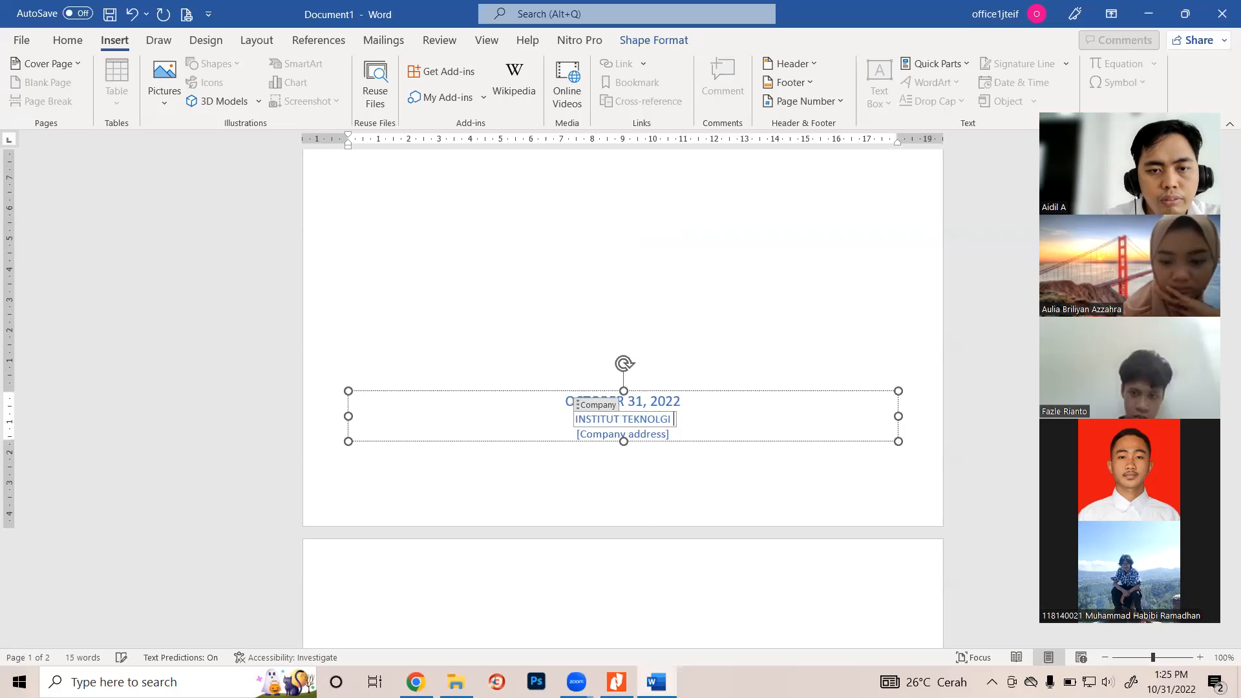
{"action": "type", "text": "OG"}
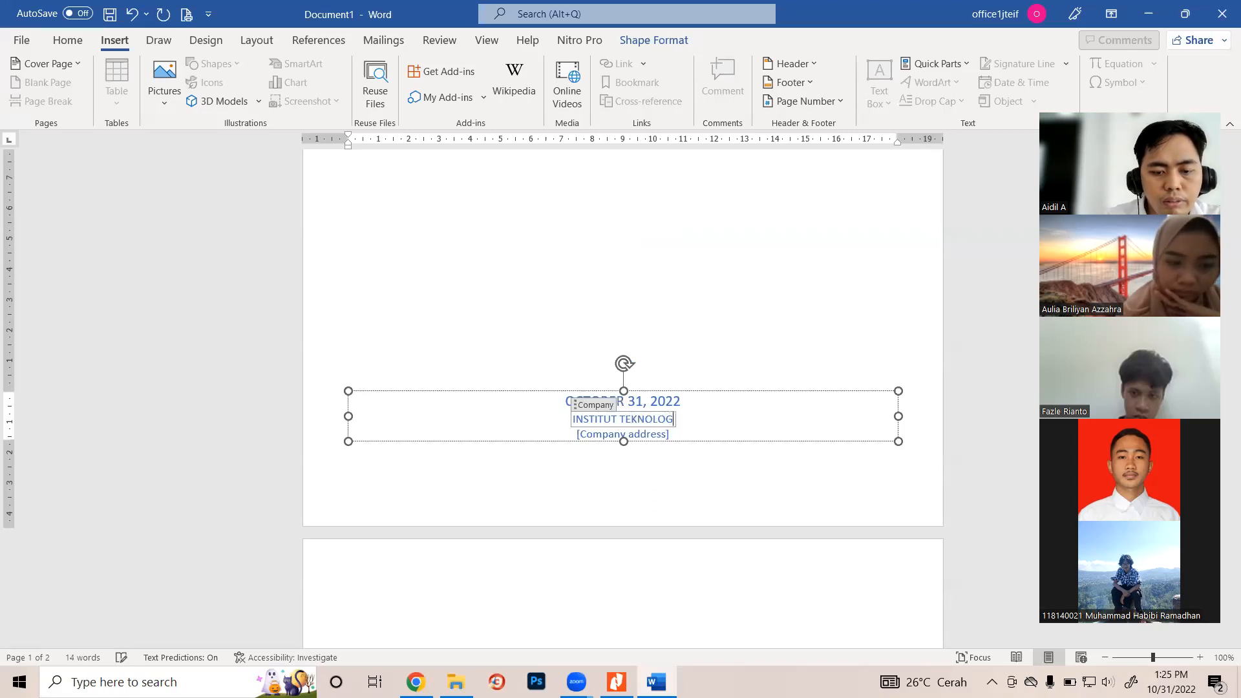
{"action": "type", "text": "I SU"}
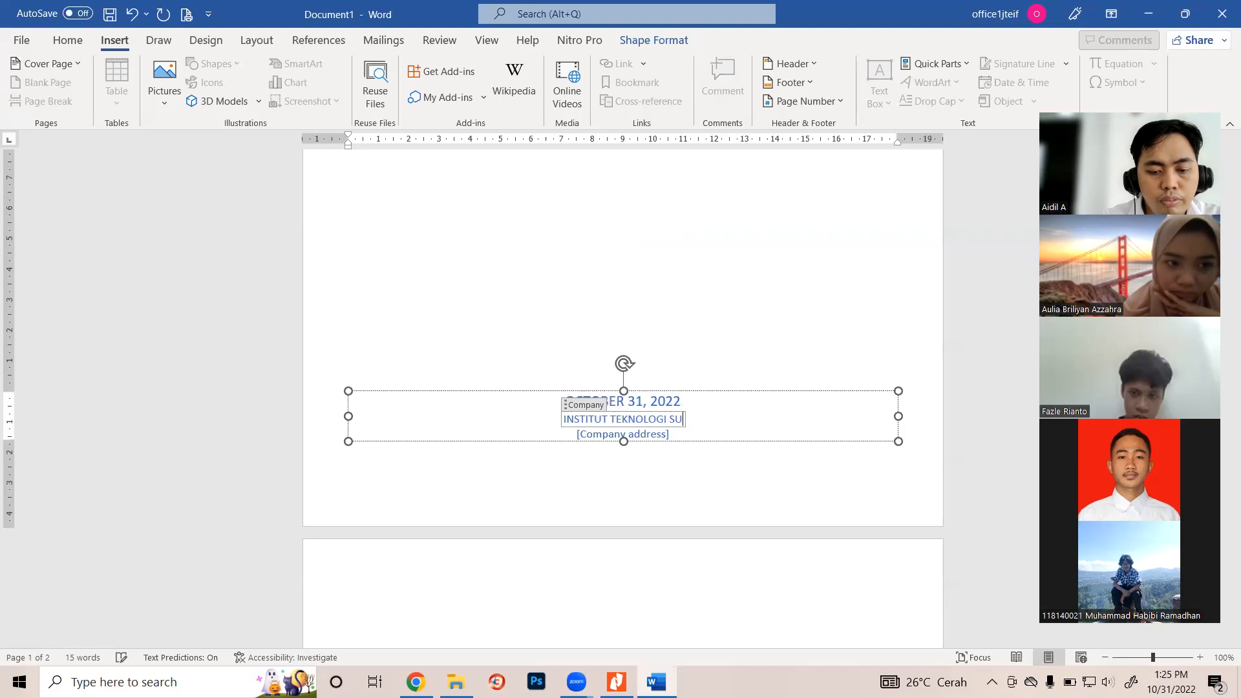
{"action": "type", "text": "AMATERA"}
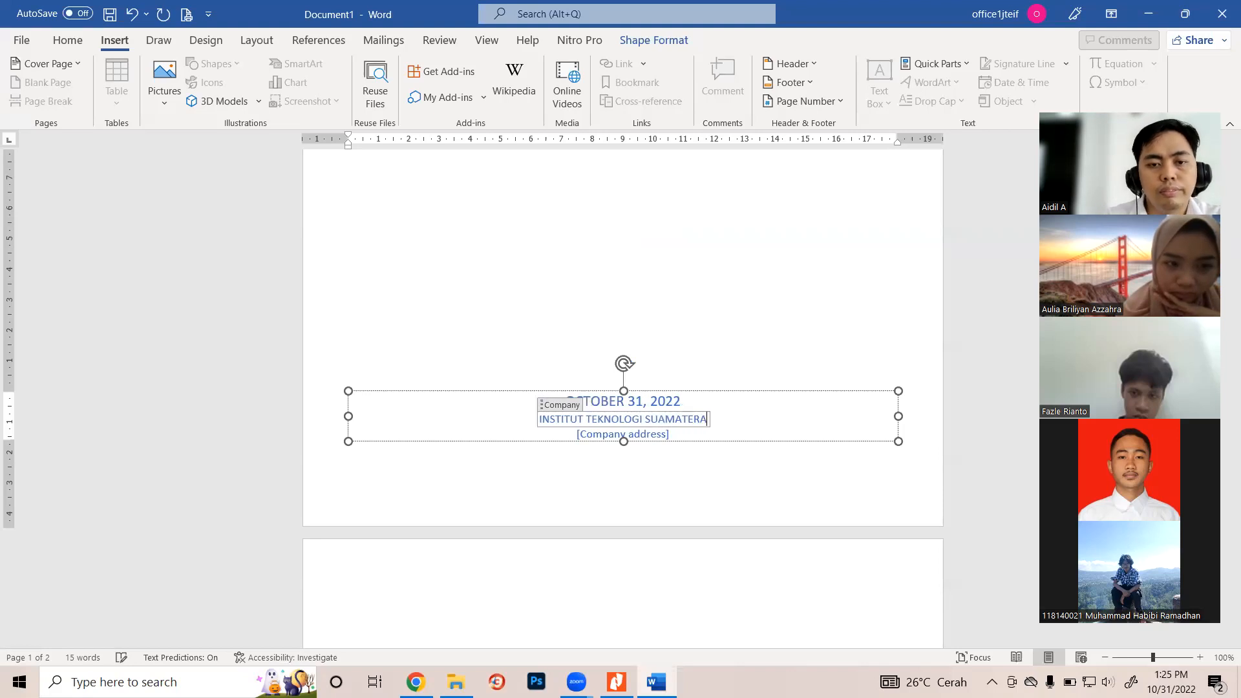
Replace the [Company address] placeholder with the campus street address
{"action": "left_click", "coordinate": [600, 433]}
{"action": "key", "text": "BackSpace"}
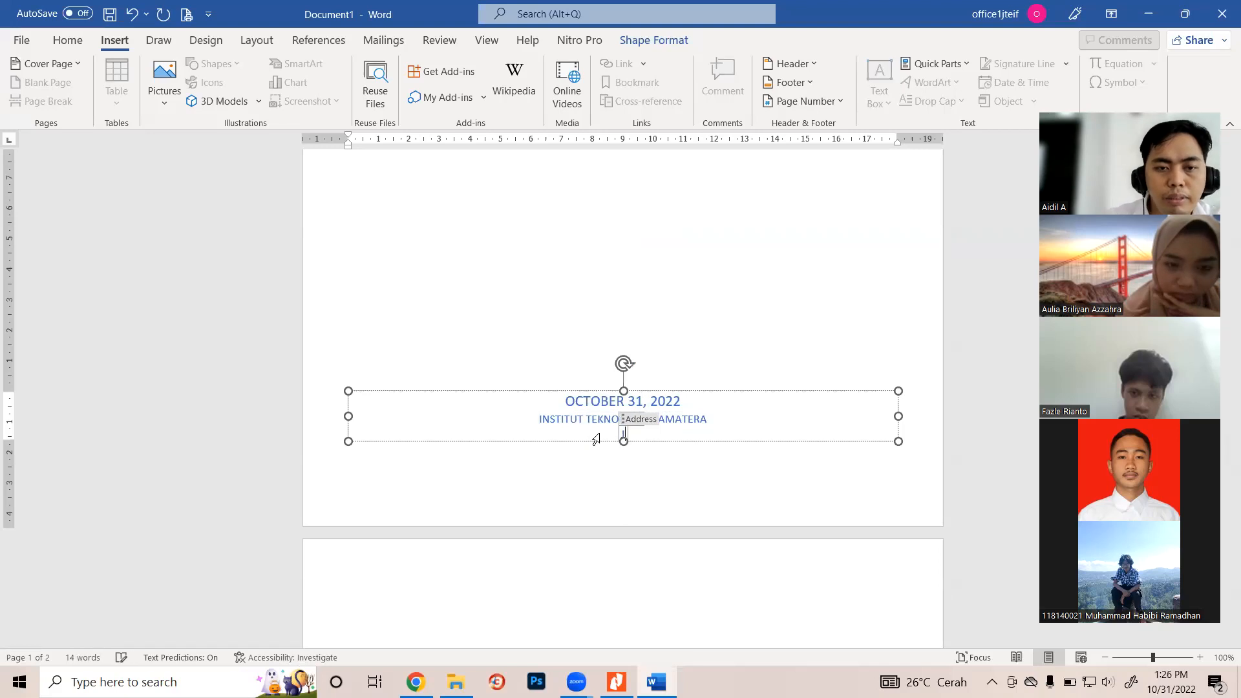
{"action": "type", "text": "Jl. R"}
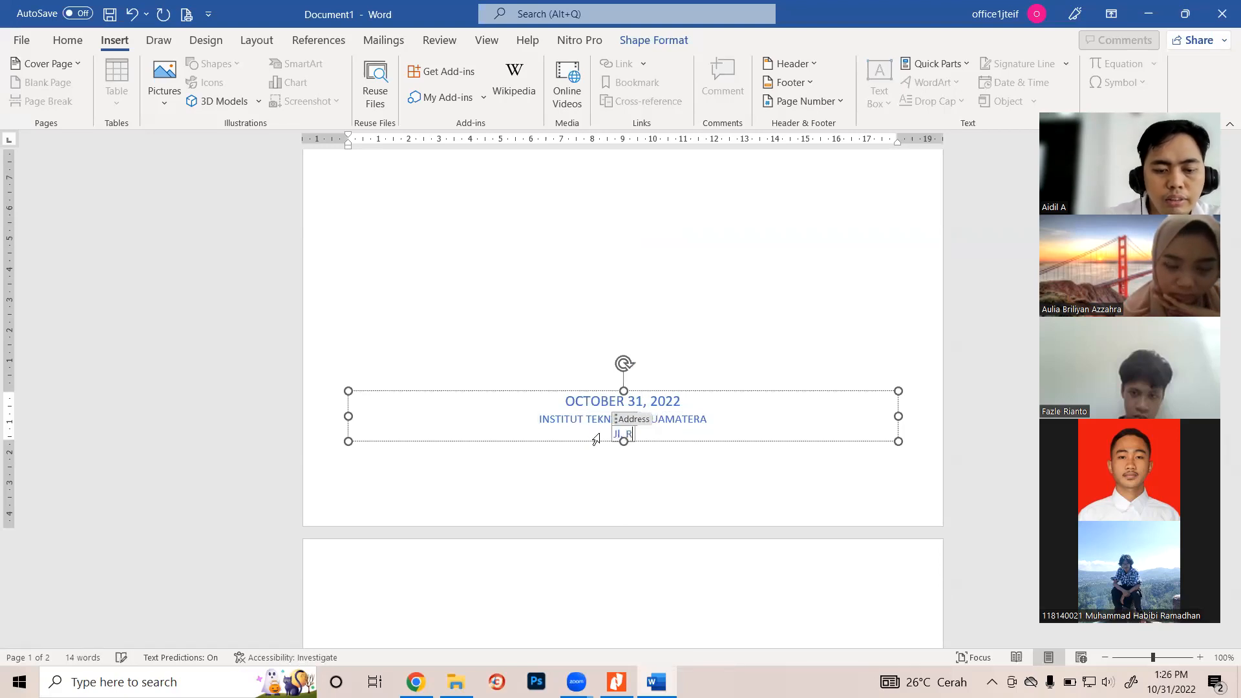
{"action": "type", "text": "yacudu"}
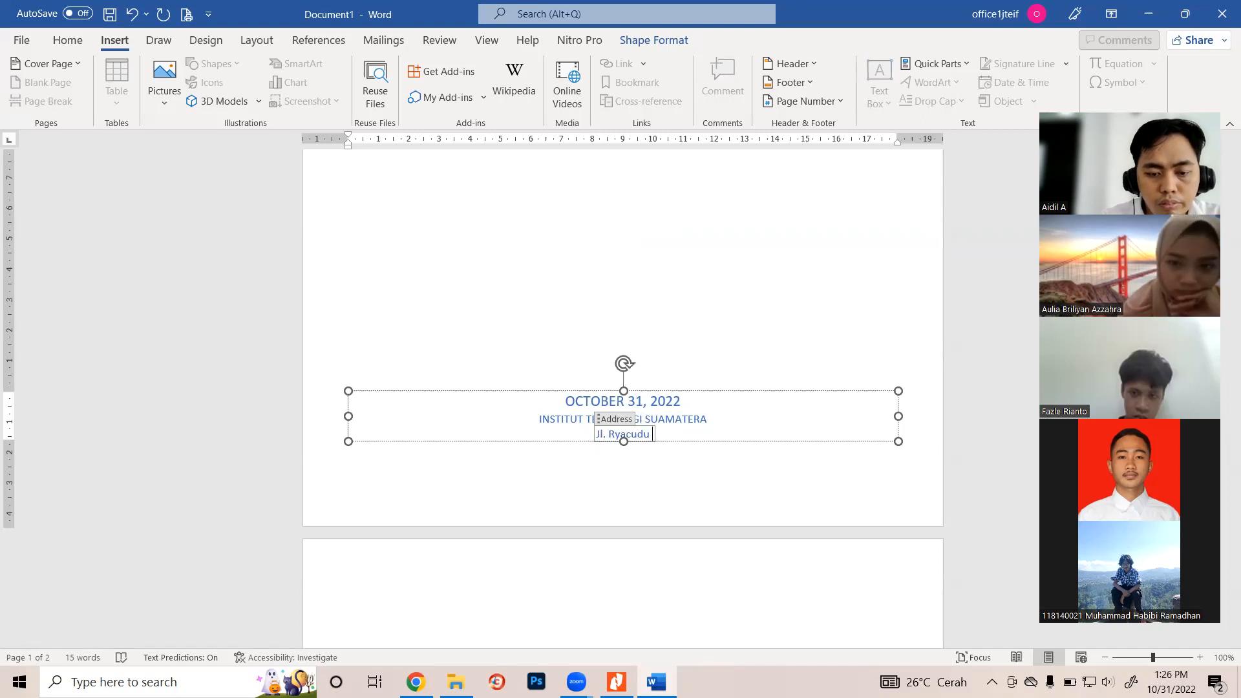
{"action": "type", "text": " Wai"}
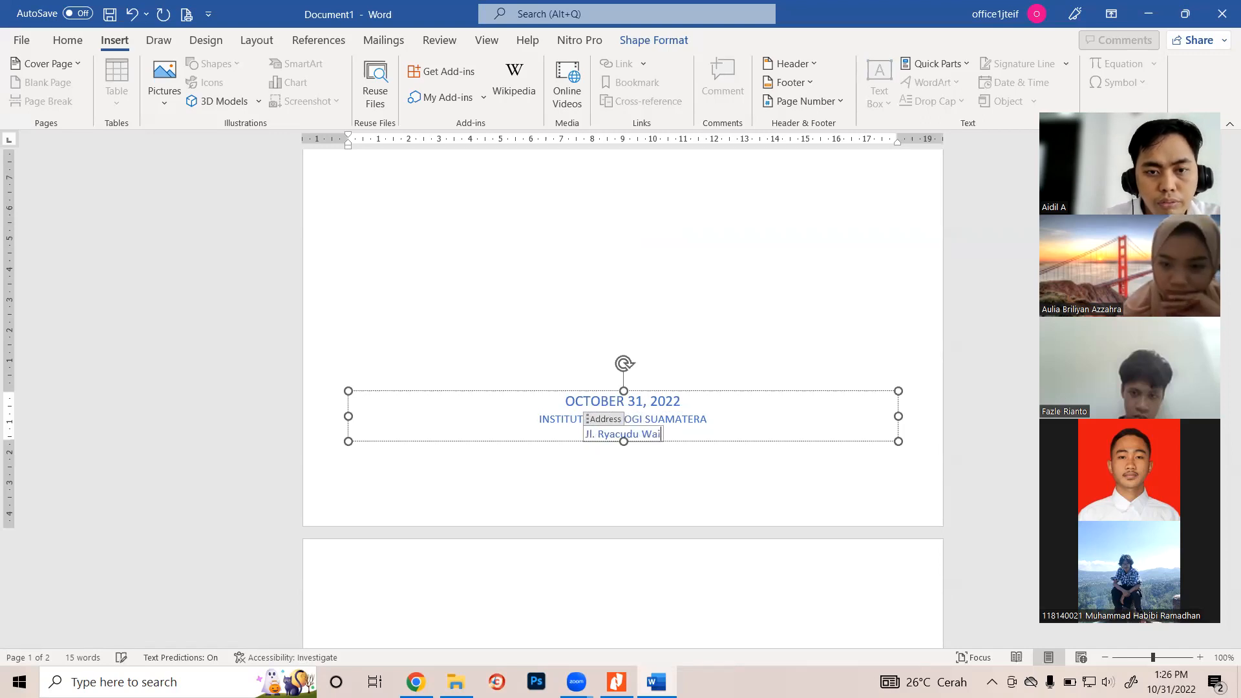
{"action": "type", "text": "i"}
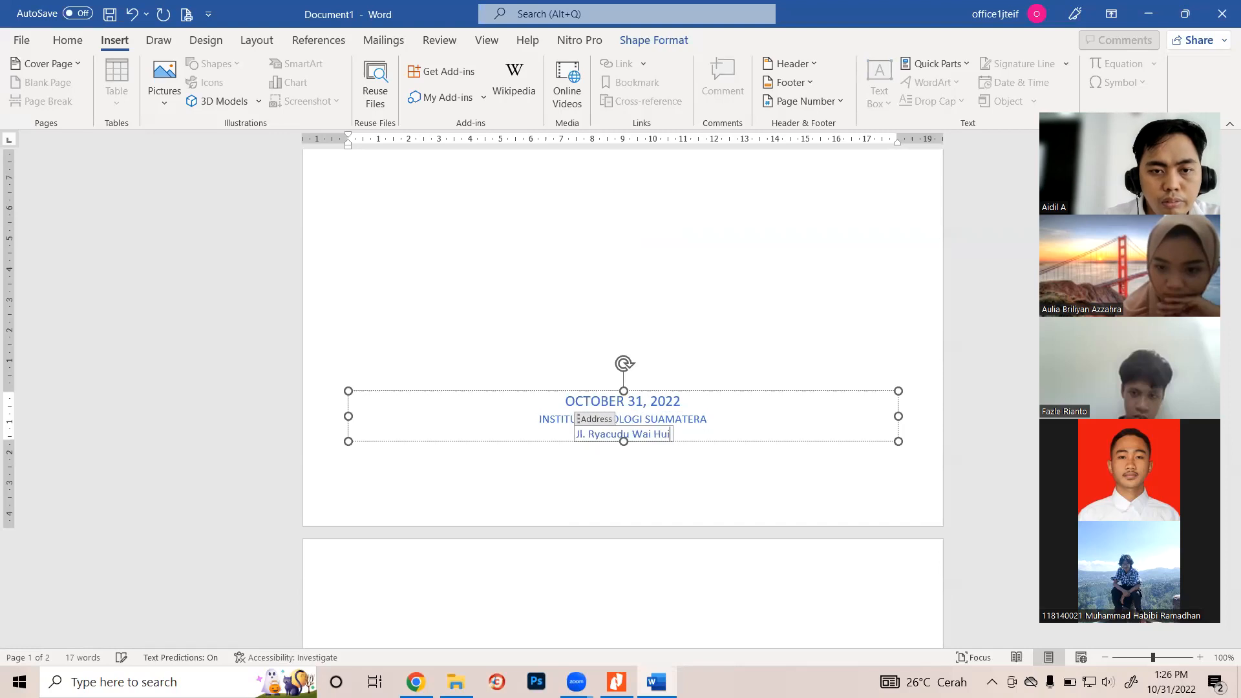
{"action": "type", "text": " Lamp"}
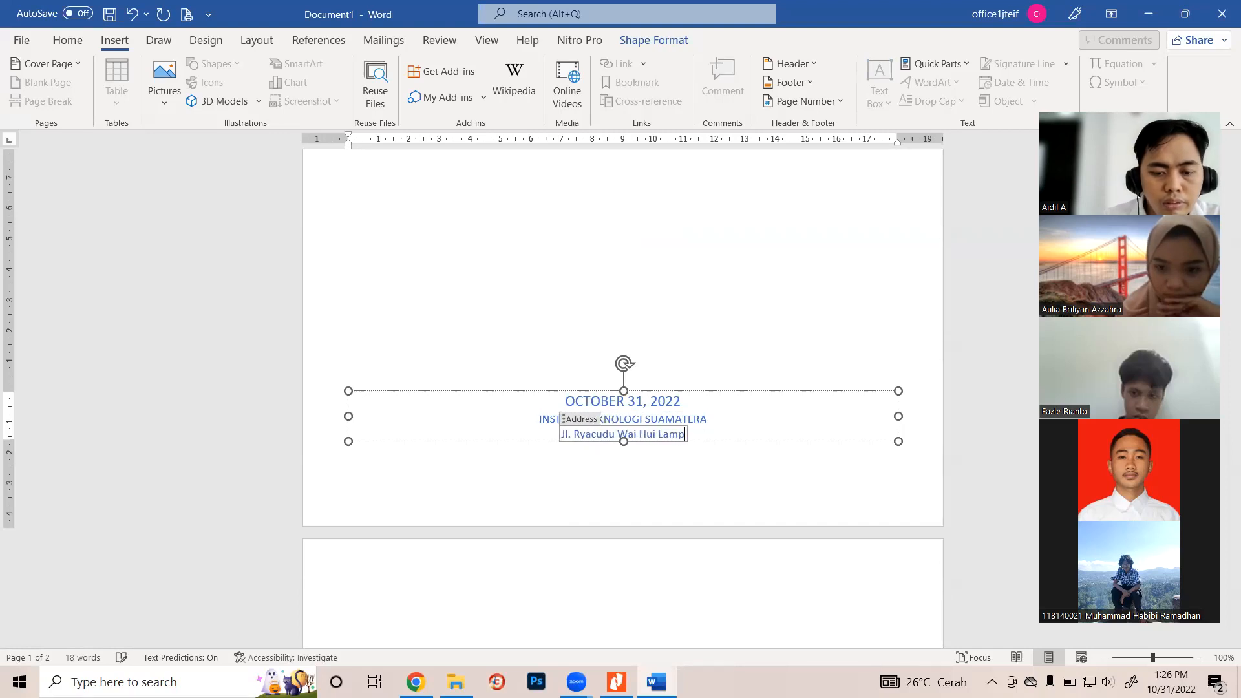
{"action": "type", "text": "ung Selatan"}
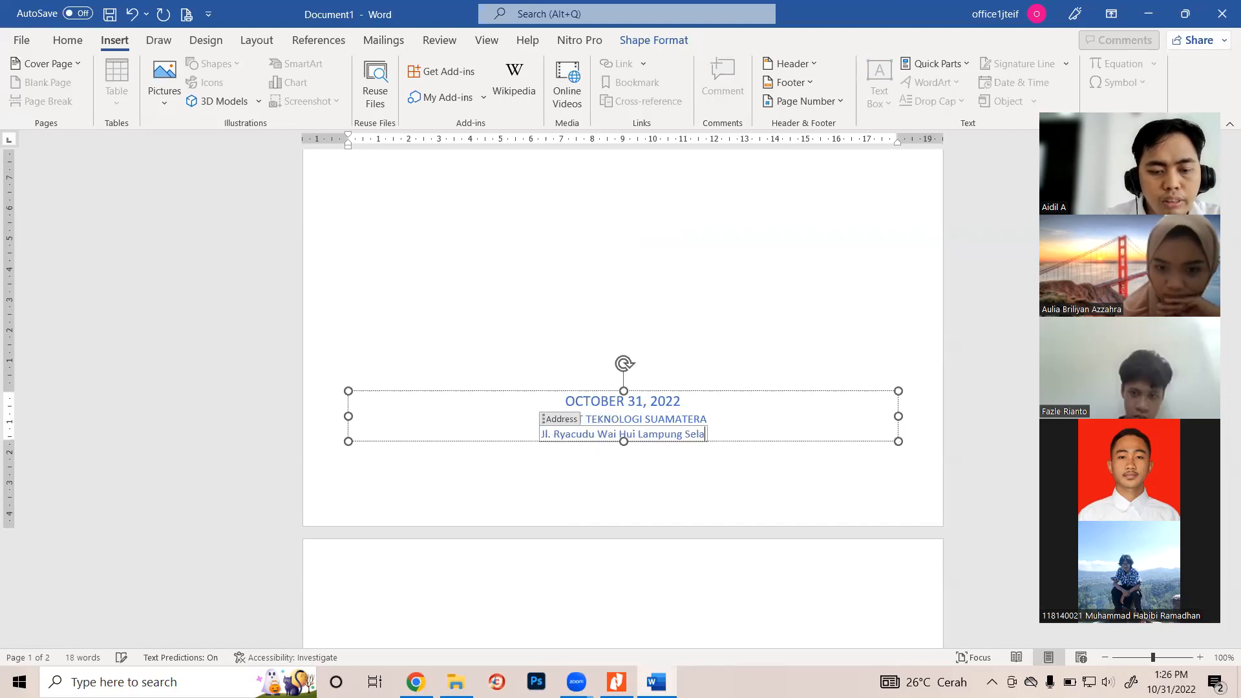
{"action": "left_click", "coordinate": [781, 265]}
{"action": "scroll", "coordinate": [782, 264], "scroll_direction": "up", "scroll_amount": 9}
{"action": "scroll", "coordinate": [640, 310], "scroll_direction": "down", "scroll_amount": 5}
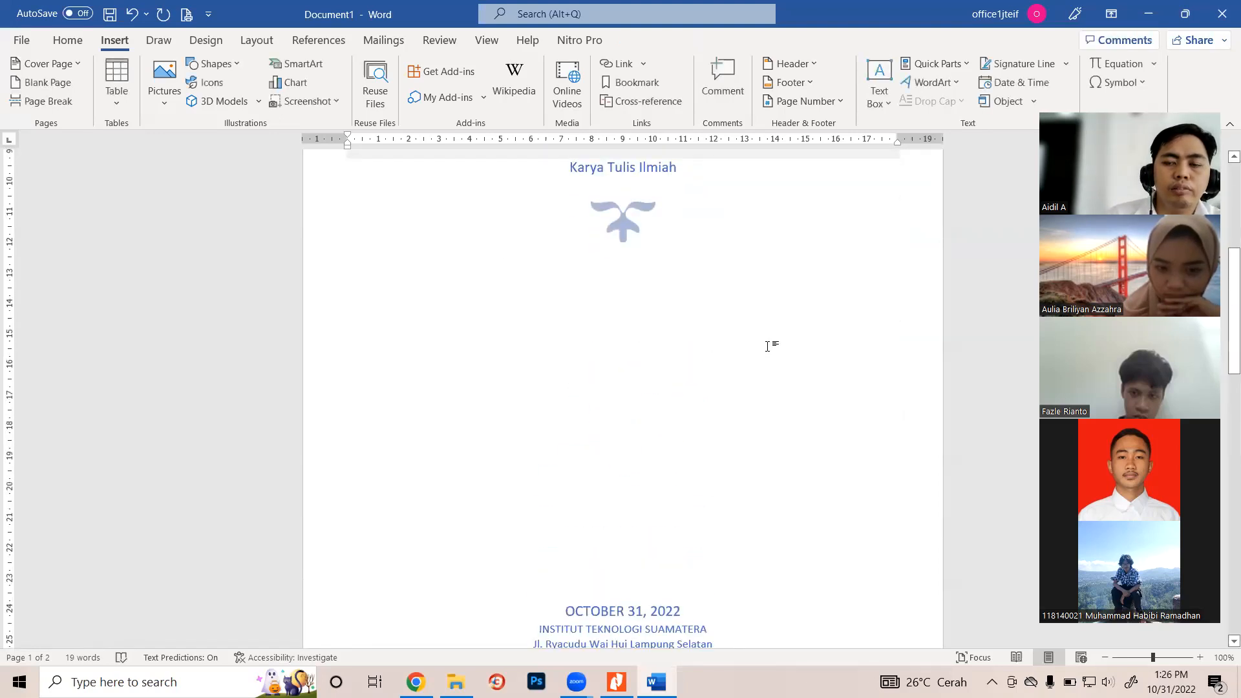
{"action": "scroll", "coordinate": [698, 330], "scroll_direction": "up", "scroll_amount": 5}
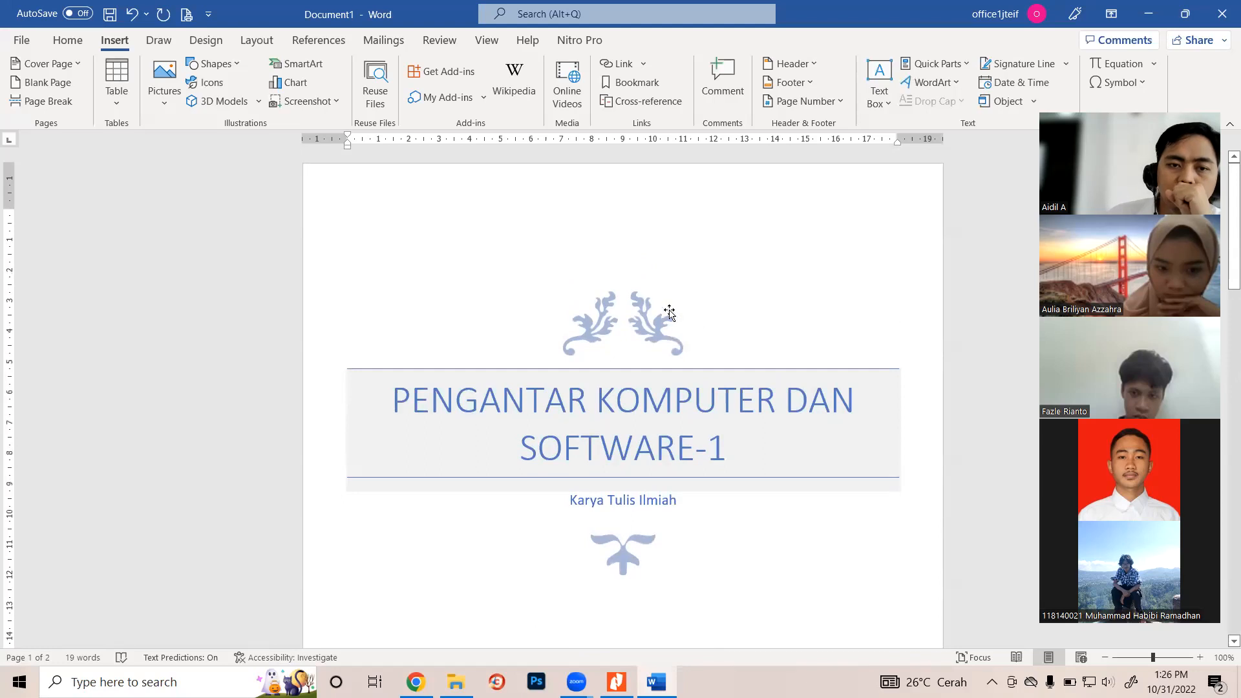
{"action": "scroll", "coordinate": [679, 352], "scroll_direction": "down", "scroll_amount": 5}
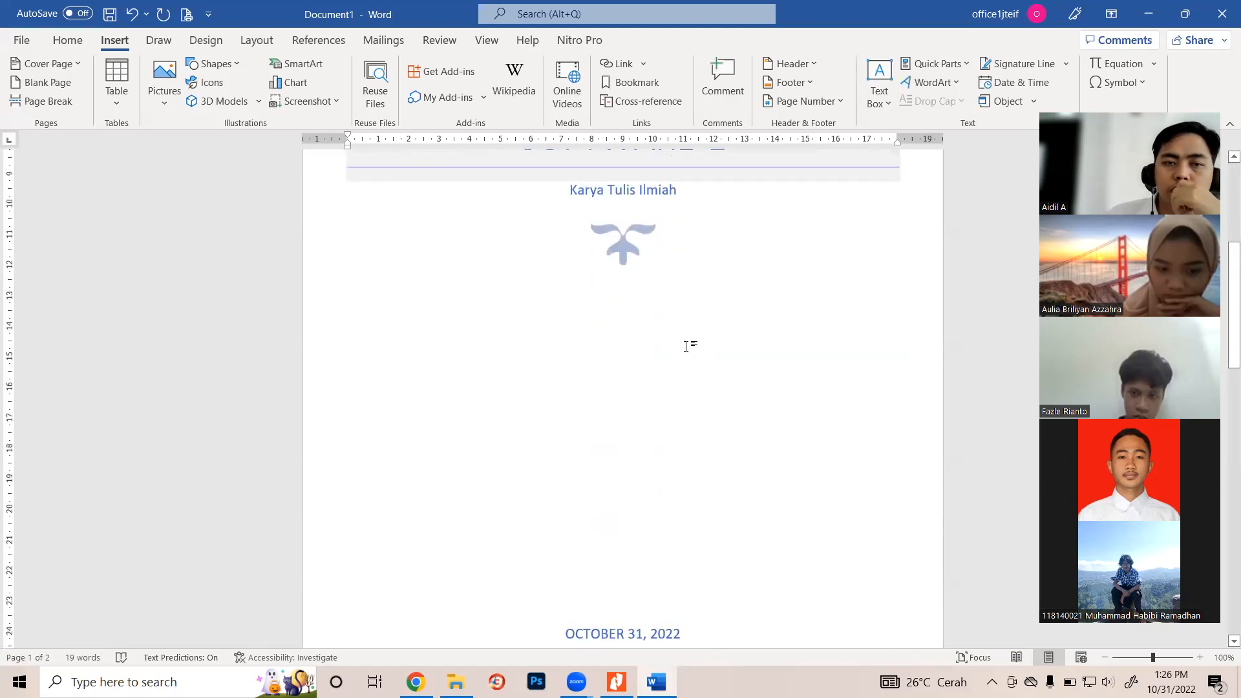
{"action": "scroll", "coordinate": [712, 310], "scroll_direction": "up", "scroll_amount": 4}
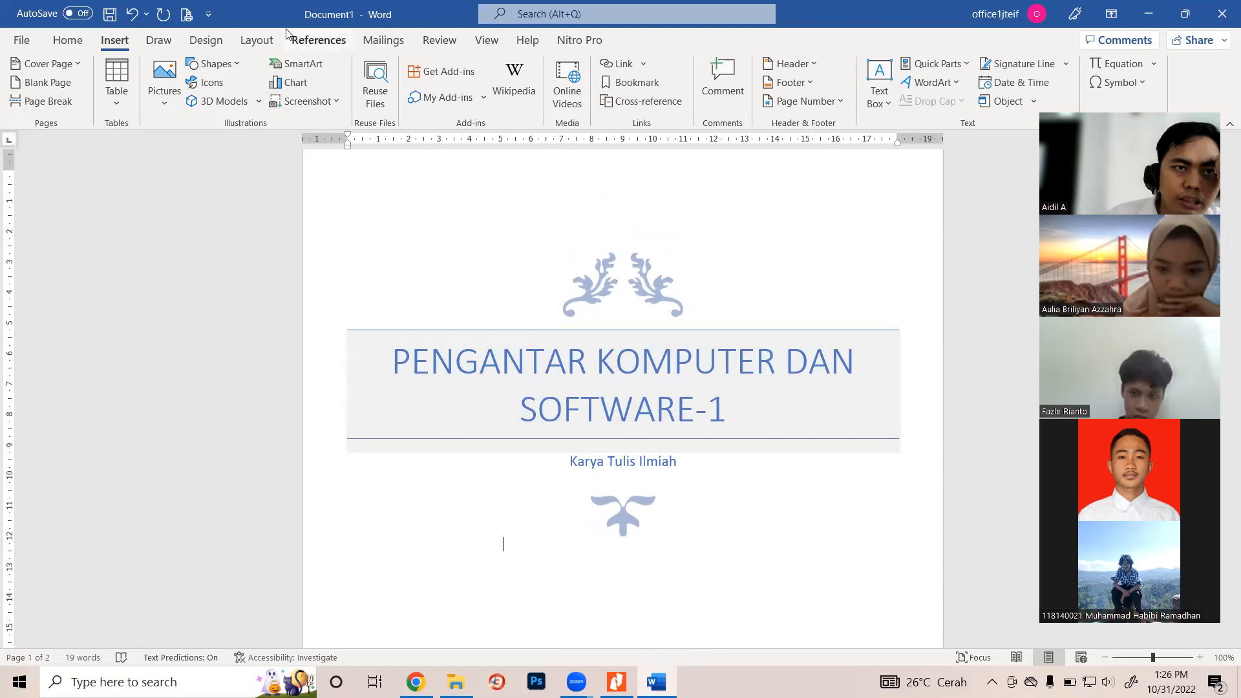
{"action": "left_click", "coordinate": [270, 40]}
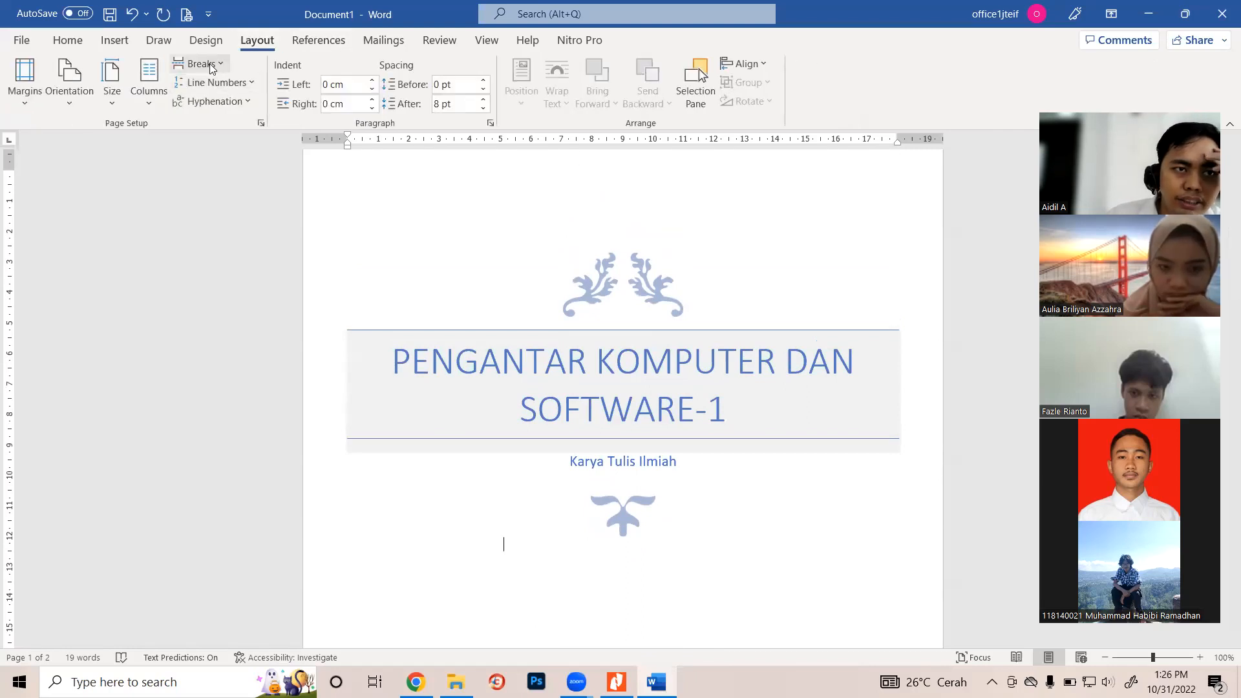
{"action": "left_click", "coordinate": [260, 124]}
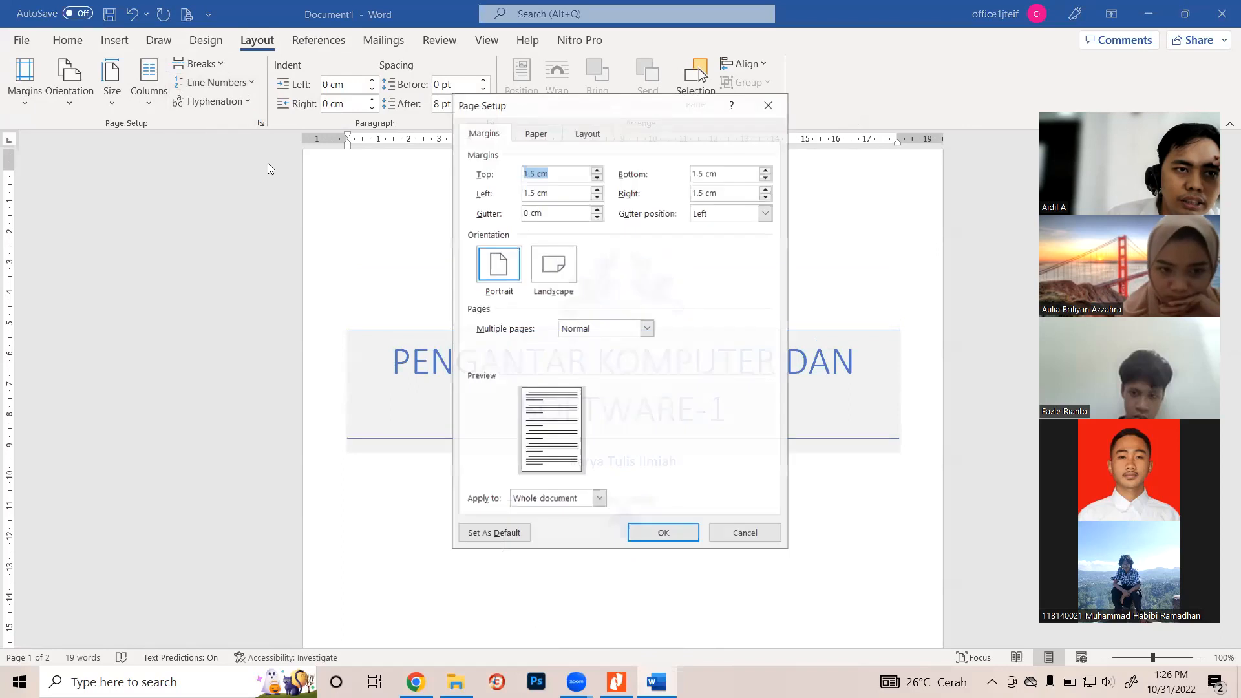
{"action": "left_click", "coordinate": [534, 133]}
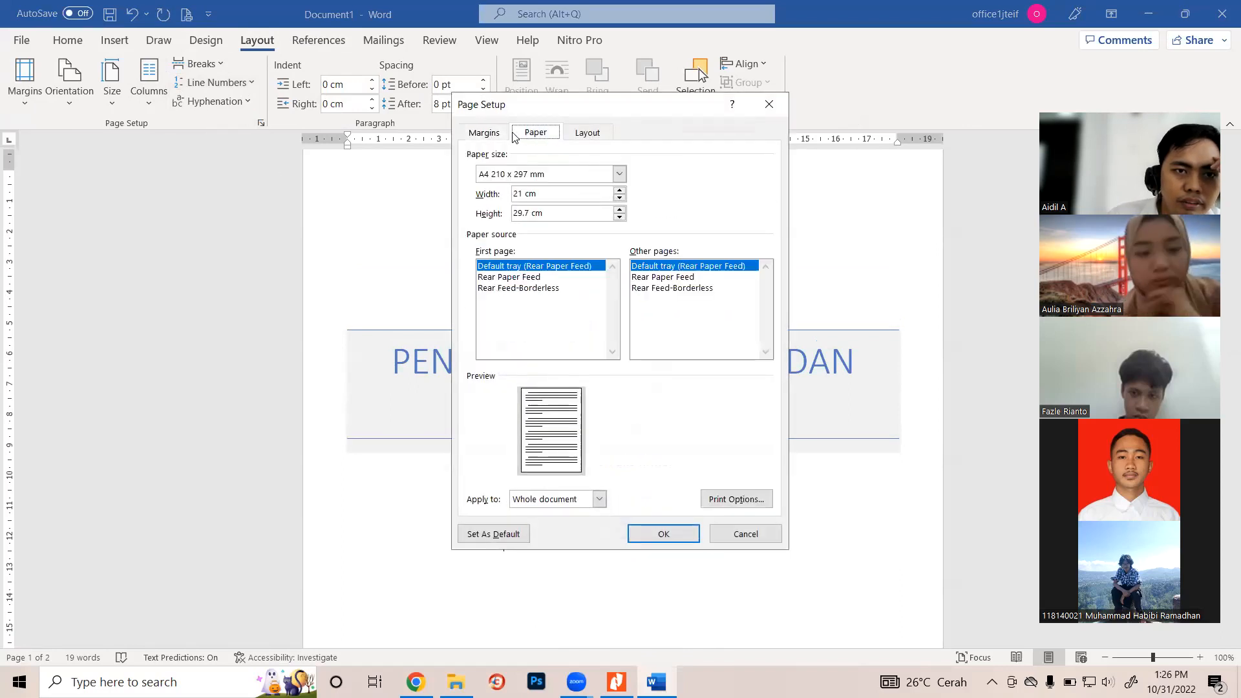
{"action": "left_click", "coordinate": [618, 174]}
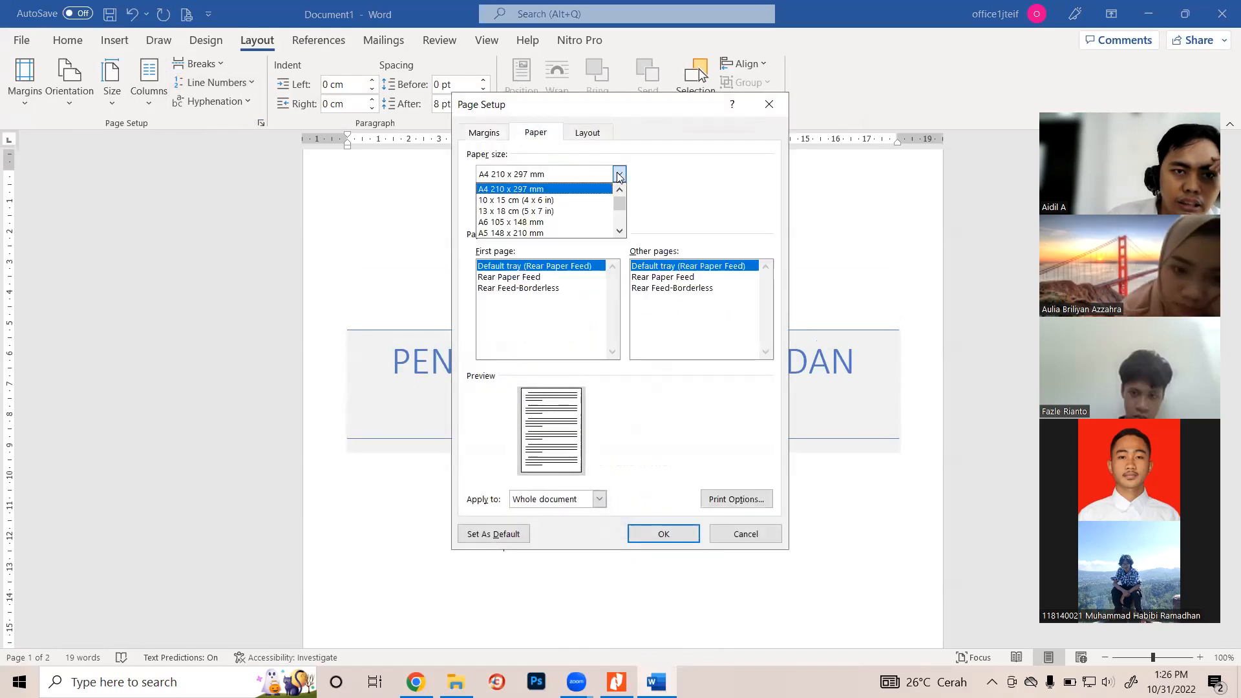
{"action": "left_click", "coordinate": [610, 183]}
{"action": "left_click", "coordinate": [620, 176]}
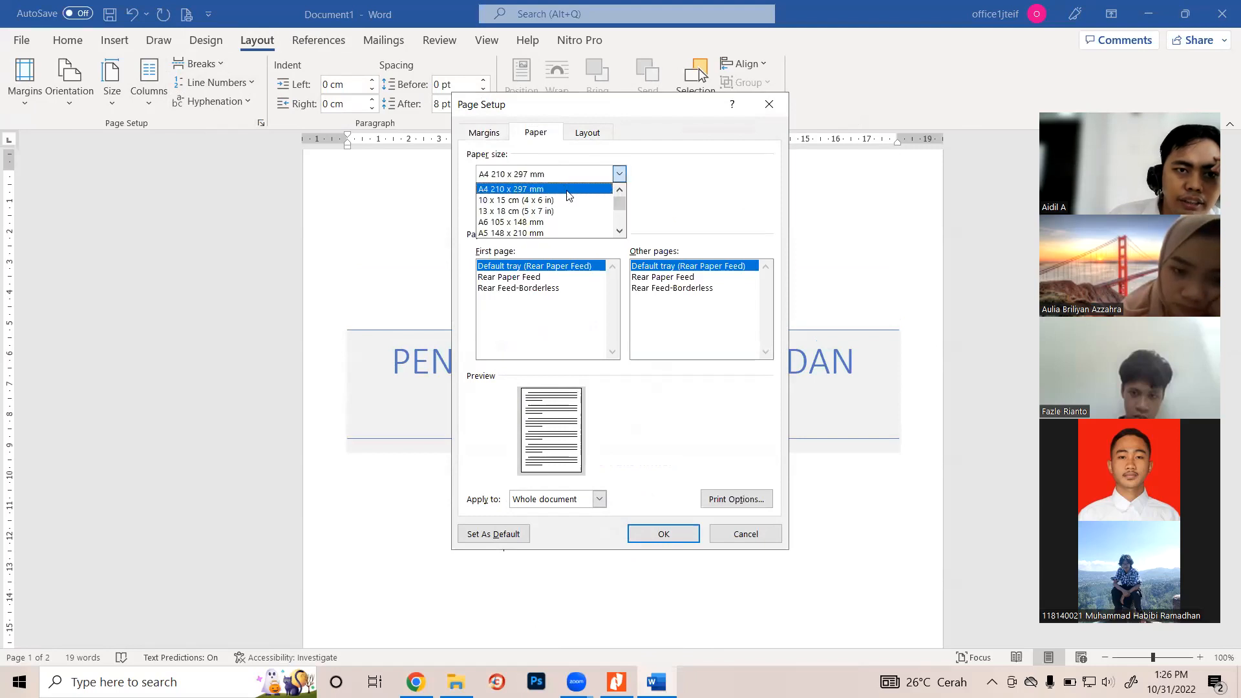
{"action": "scroll", "coordinate": [566, 200], "scroll_direction": "down", "scroll_amount": 5}
{"action": "scroll", "coordinate": [556, 214], "scroll_direction": "down", "scroll_amount": 5}
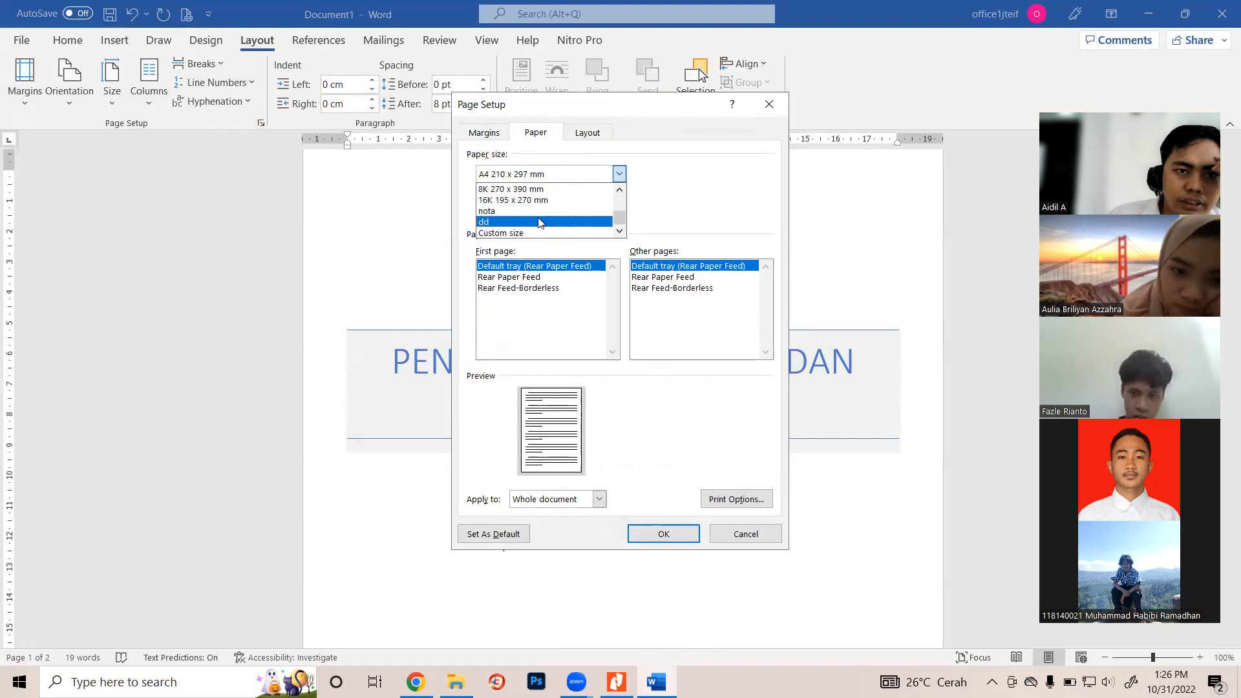
{"action": "scroll", "coordinate": [541, 214], "scroll_direction": "up", "scroll_amount": 5}
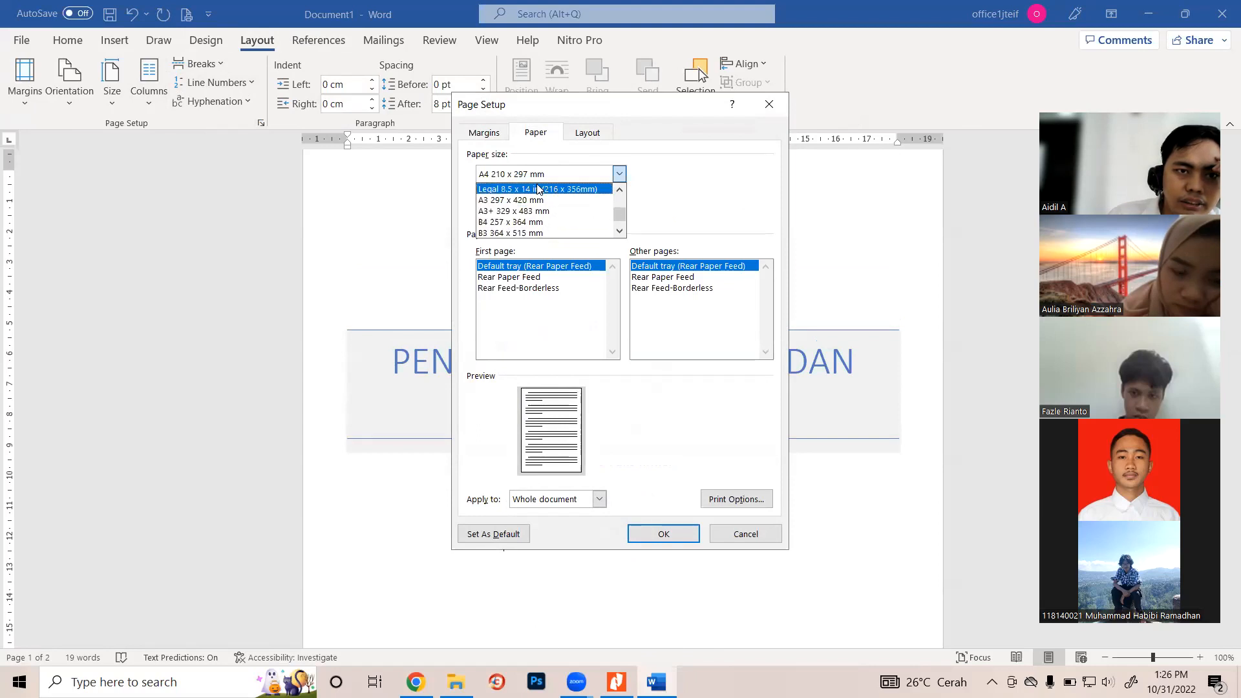
{"action": "scroll", "coordinate": [541, 194], "scroll_direction": "up", "scroll_amount": 4}
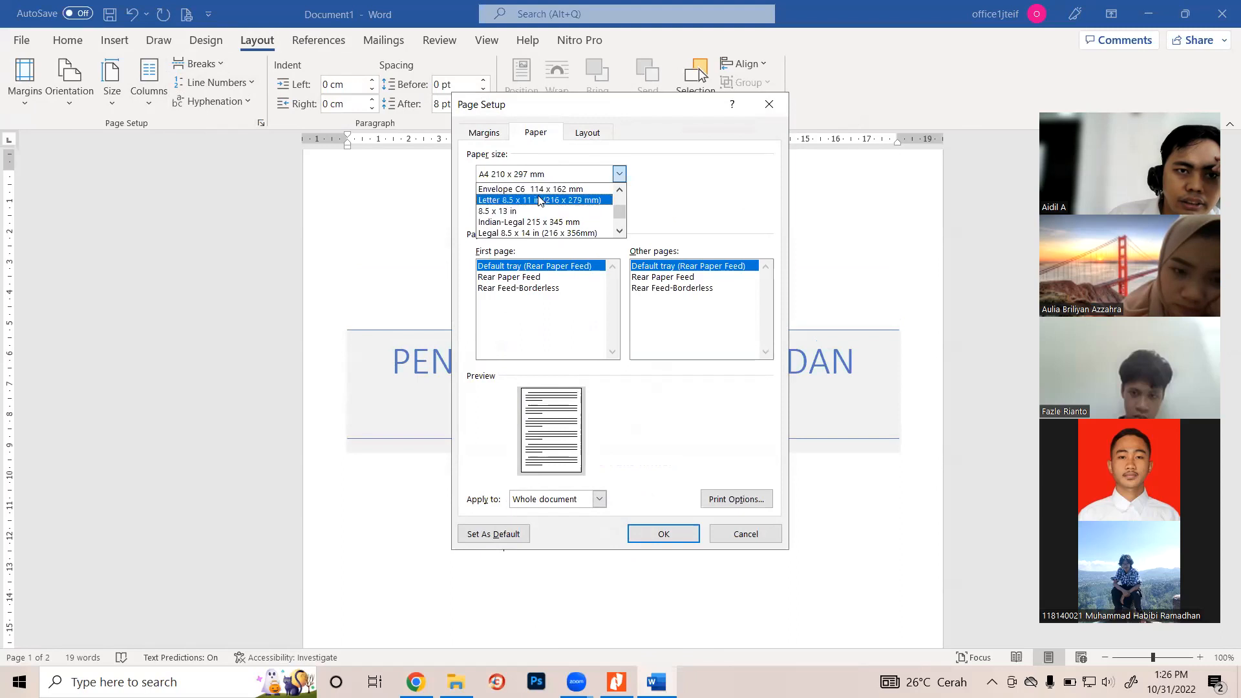
{"action": "scroll", "coordinate": [541, 197], "scroll_direction": "up", "scroll_amount": 4}
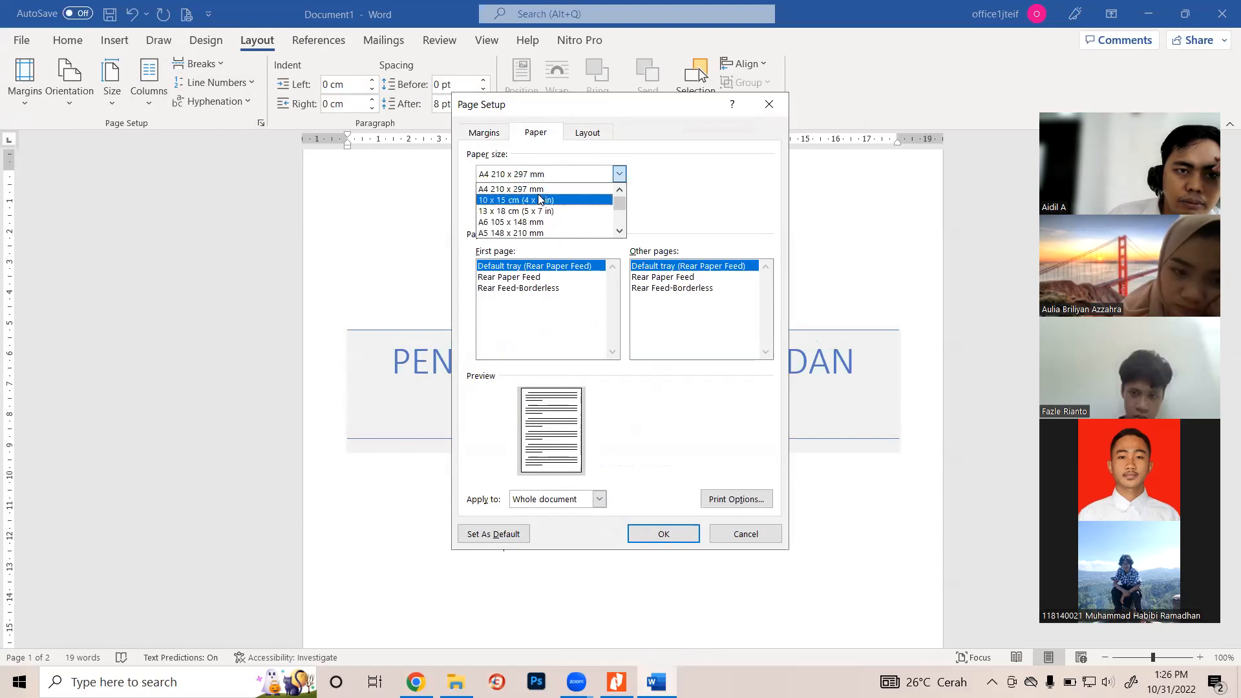
{"action": "left_click", "coordinate": [534, 189]}
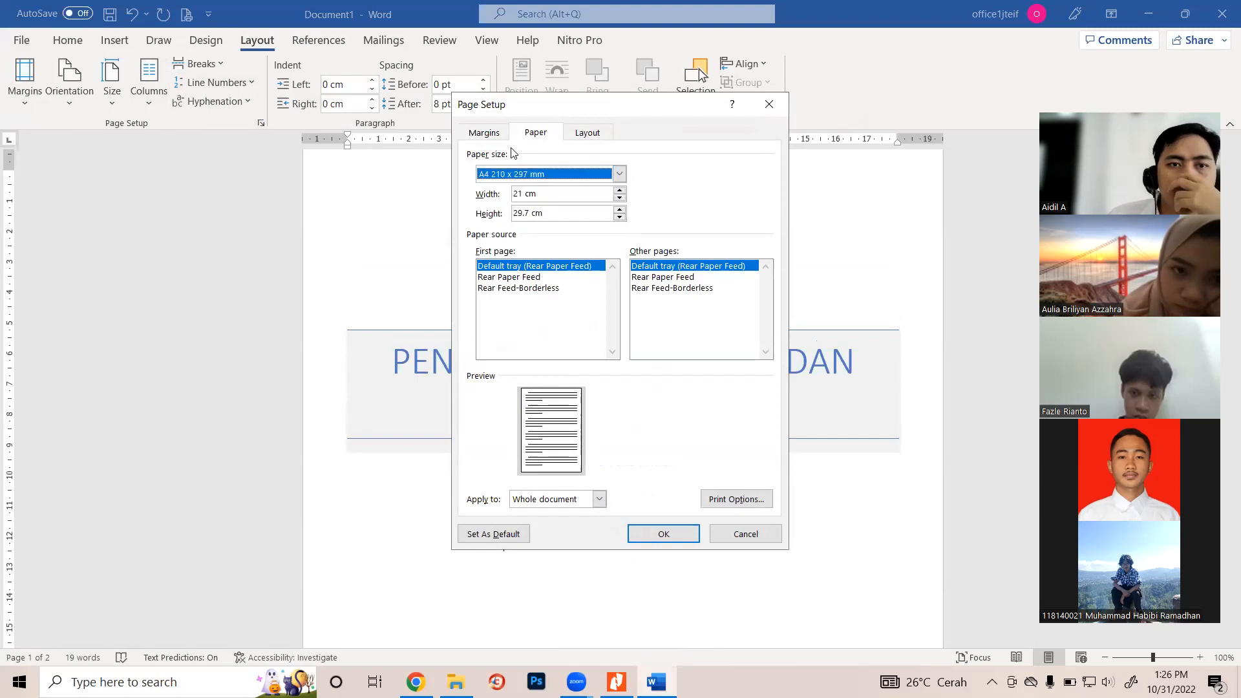
{"action": "left_click", "coordinate": [493, 134]}
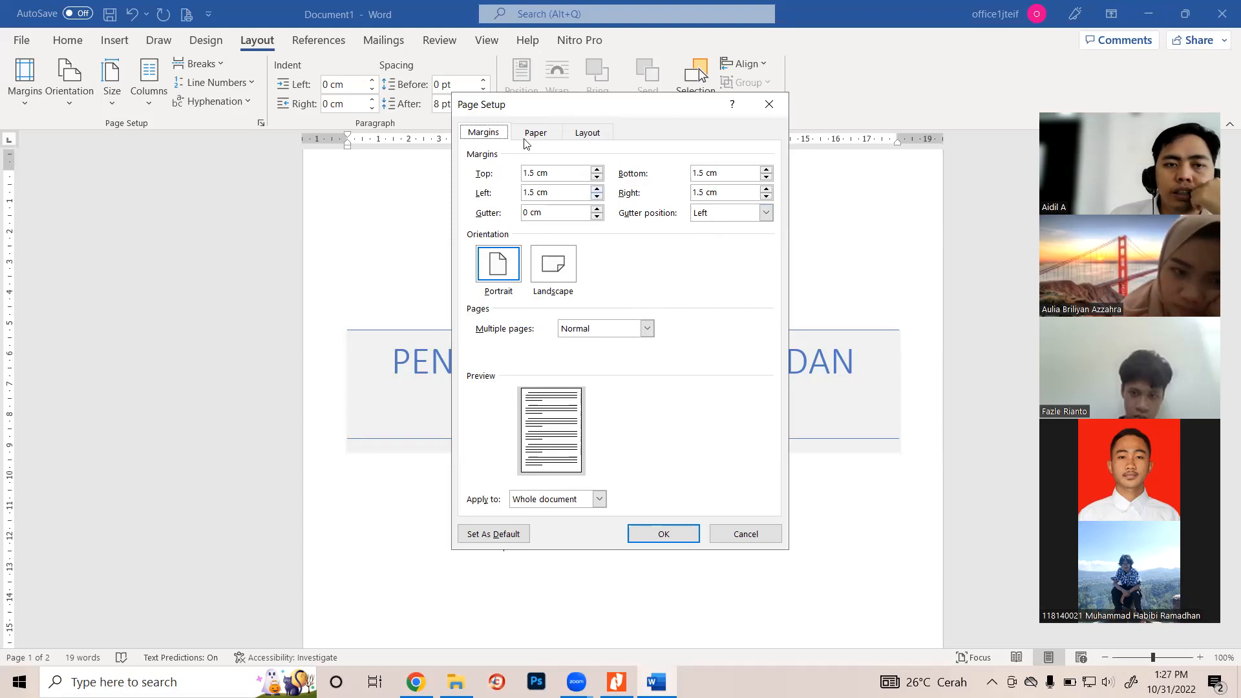
{"action": "key", "text": "Escape"}
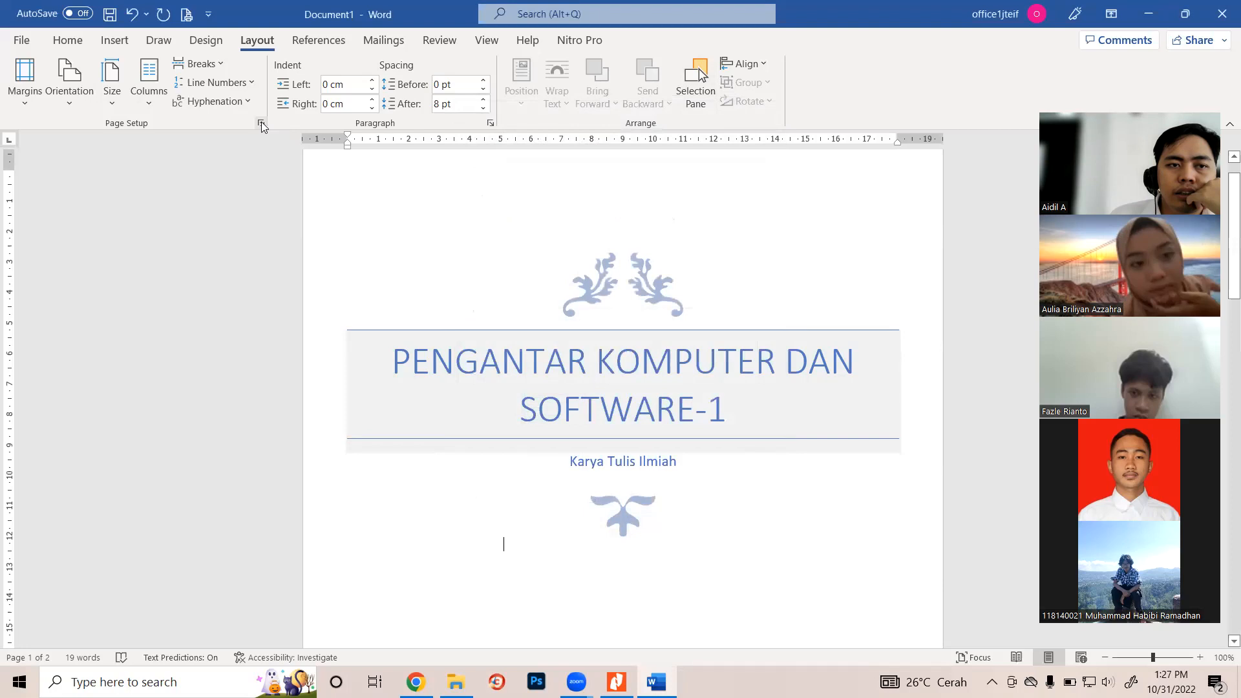
Set the left margin to 2 cm in Page Setup, then return to the Nitro Pro slides
{"action": "left_click", "coordinate": [261, 124]}
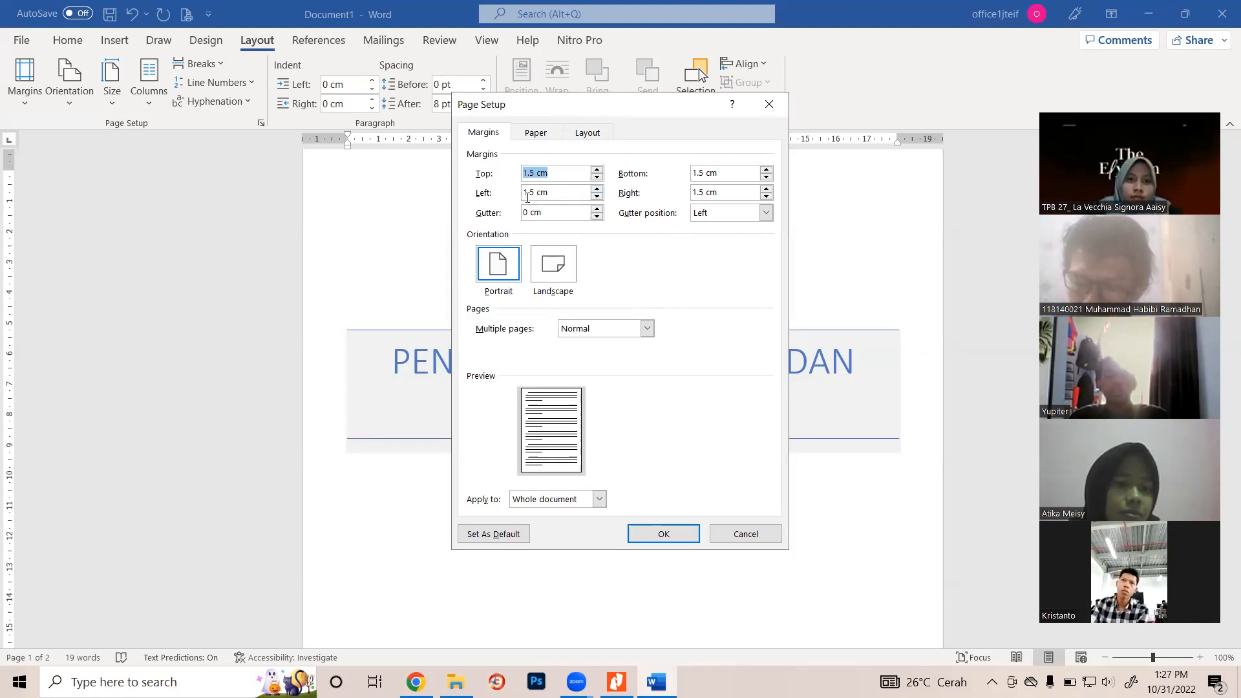
{"action": "left_click", "coordinate": [597, 190]}
{"action": "left_click", "coordinate": [598, 190]}
{"action": "left_click", "coordinate": [598, 189]}
{"action": "left_click", "coordinate": [597, 190]}
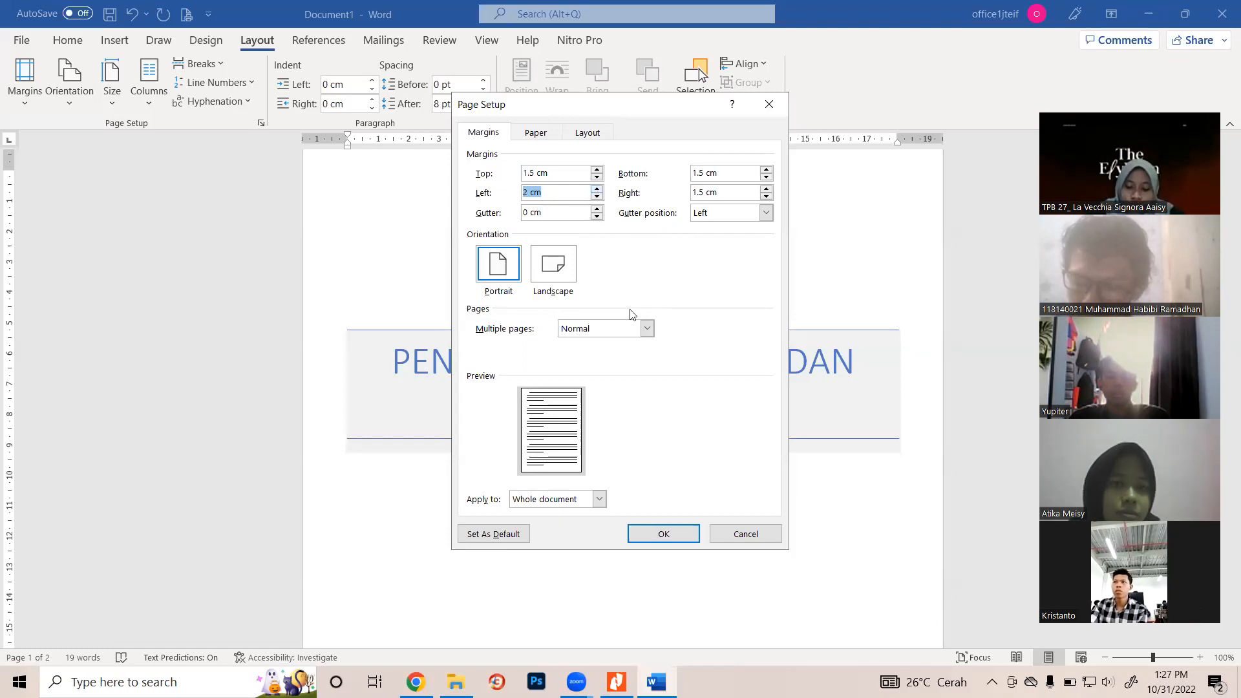
{"action": "left_click", "coordinate": [654, 535]}
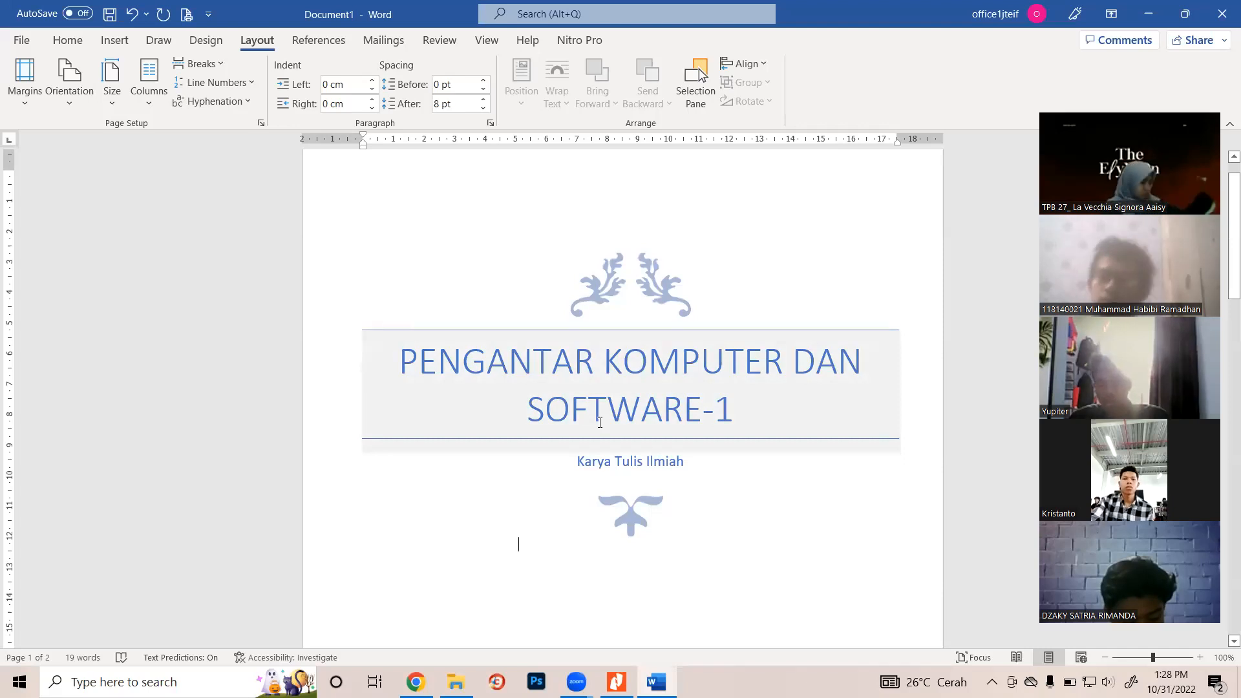
{"action": "scroll", "coordinate": [627, 420], "scroll_direction": "down", "scroll_amount": 8}
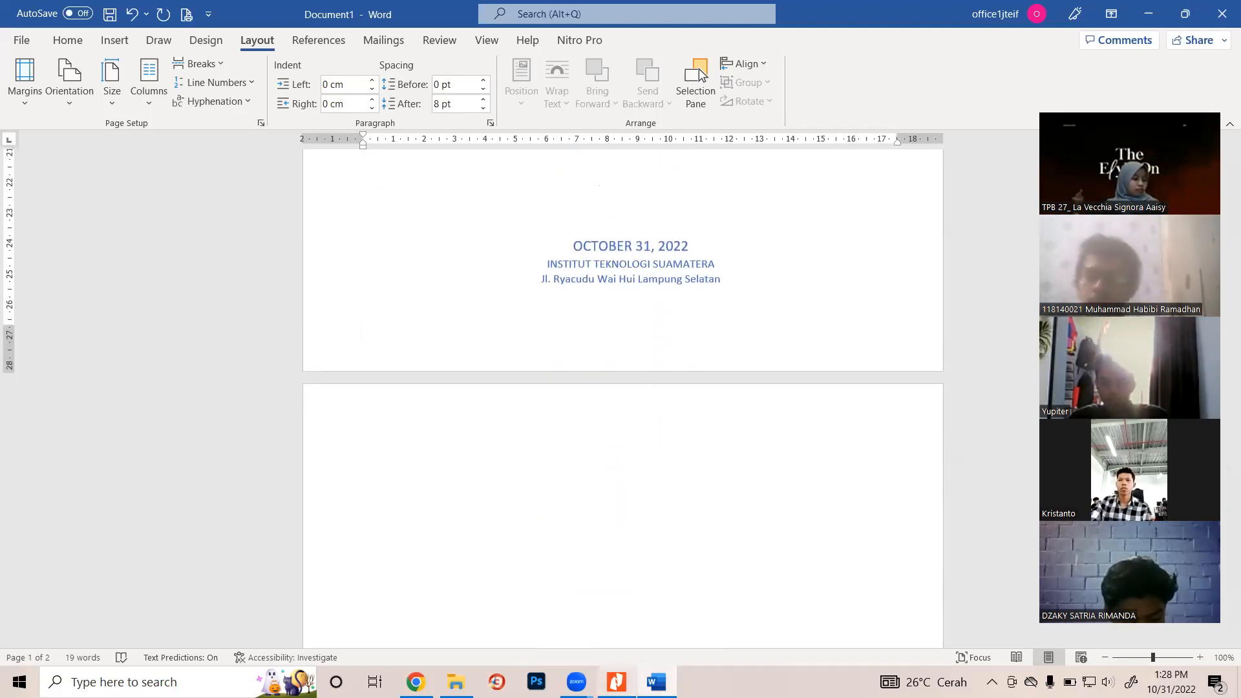
{"action": "left_click", "coordinate": [617, 682]}
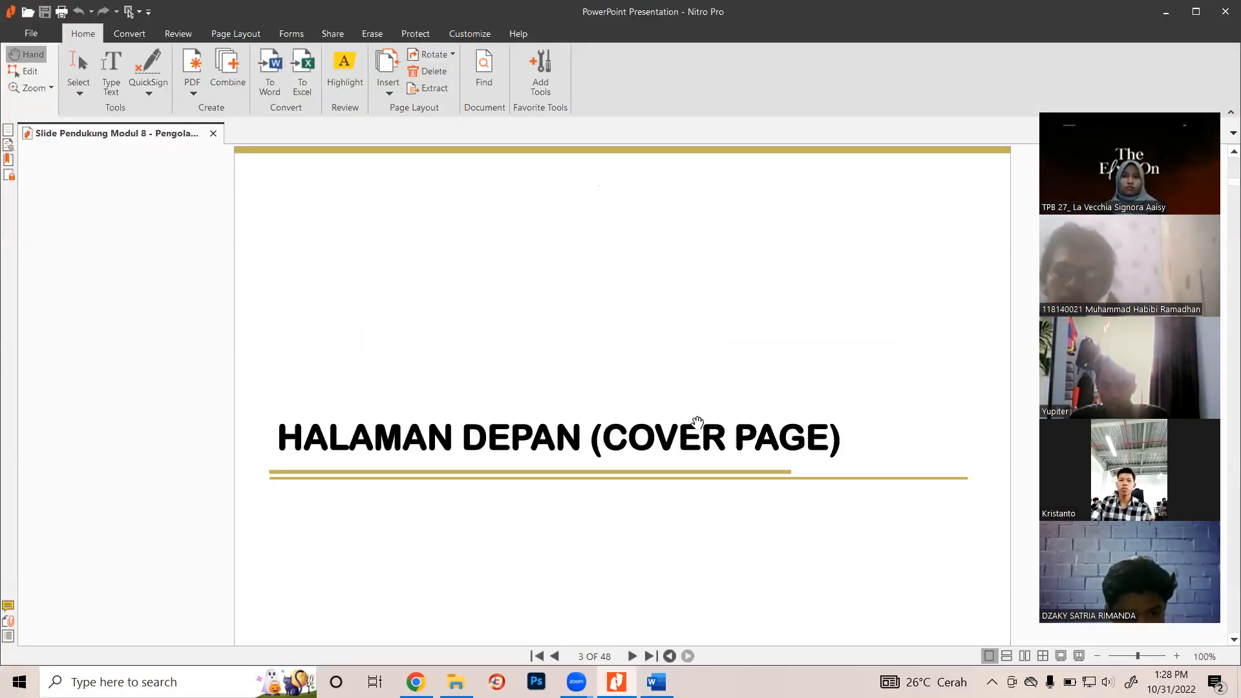
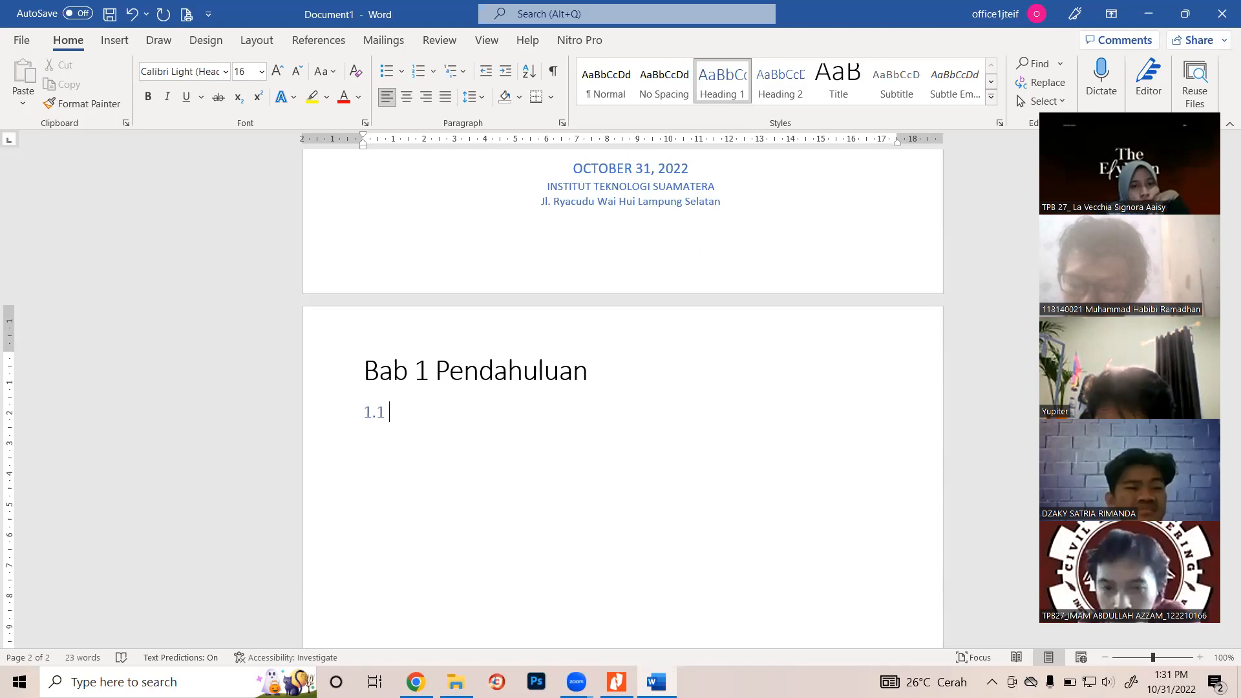
Complete the subheading as '1.1 Latar Belakang' and start an empty body paragraph beneath it
{"action": "type", "text": "Belaka"}
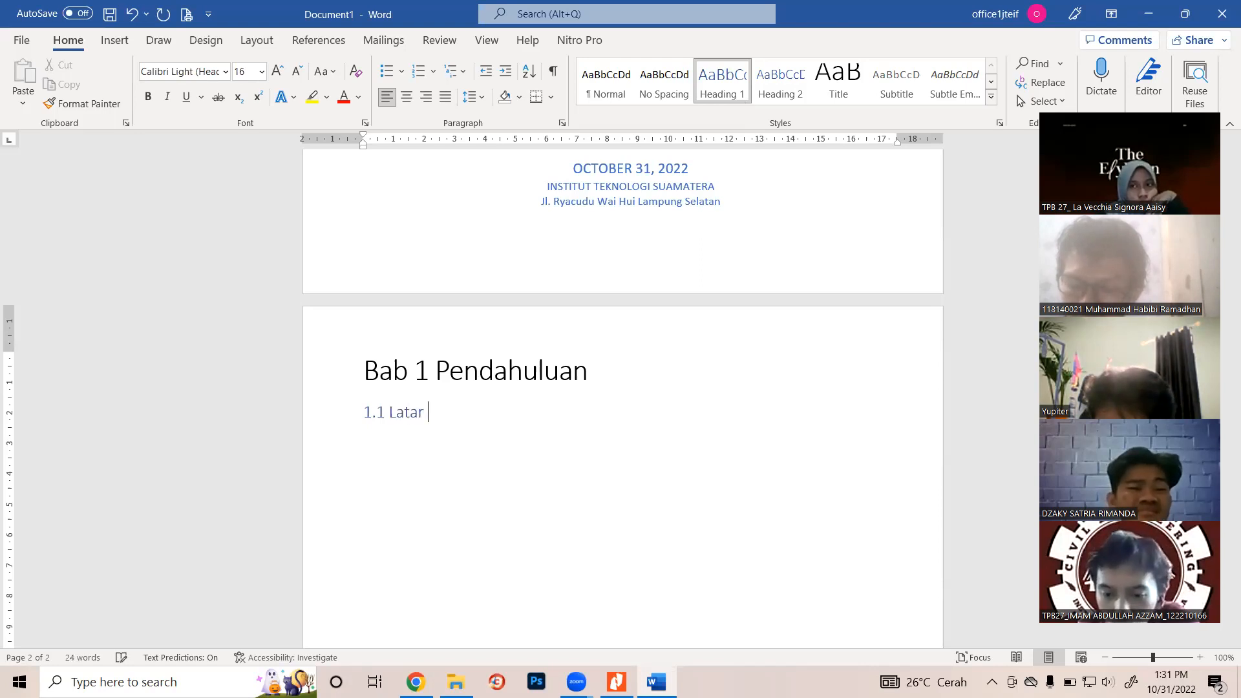
{"action": "type", "text": "ng"}
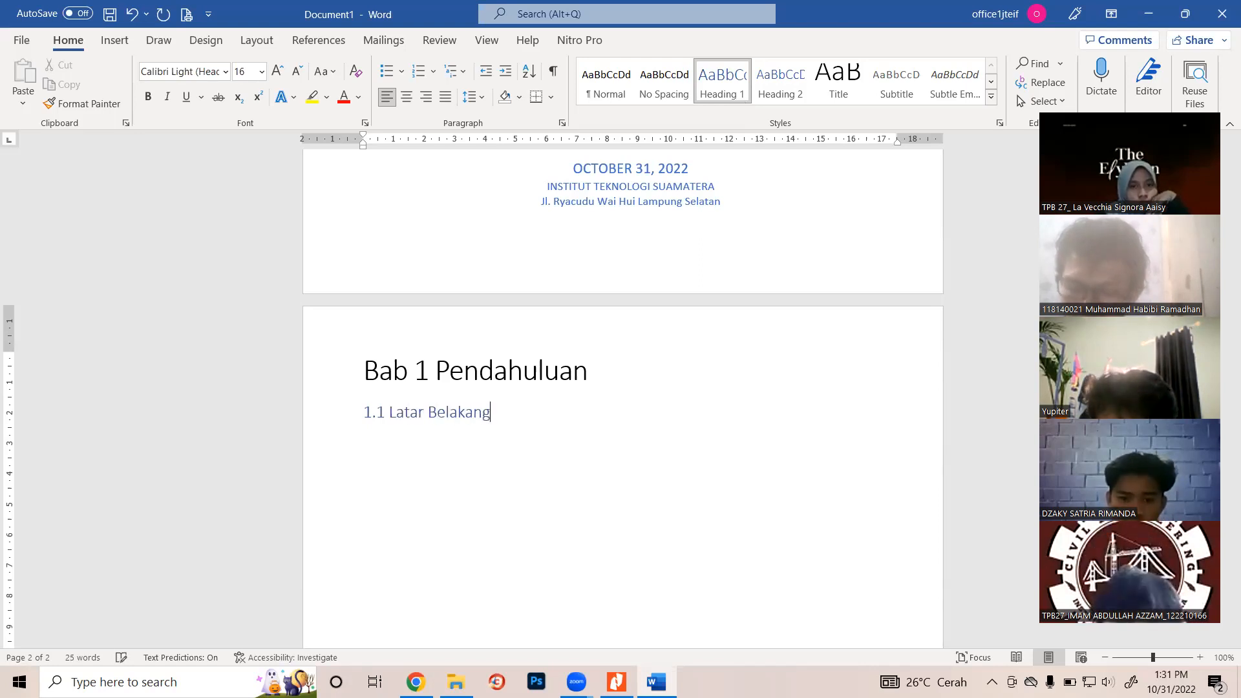
{"action": "key", "text": "Return"}
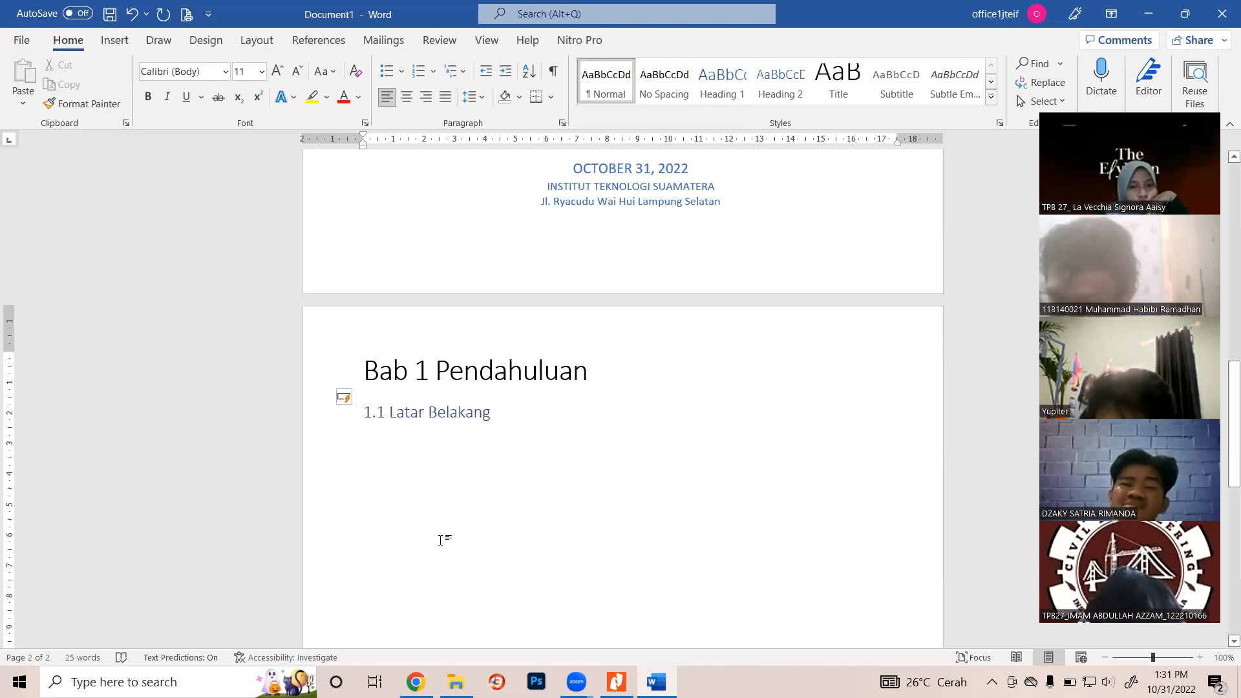
{"action": "left_click", "coordinate": [617, 682]}
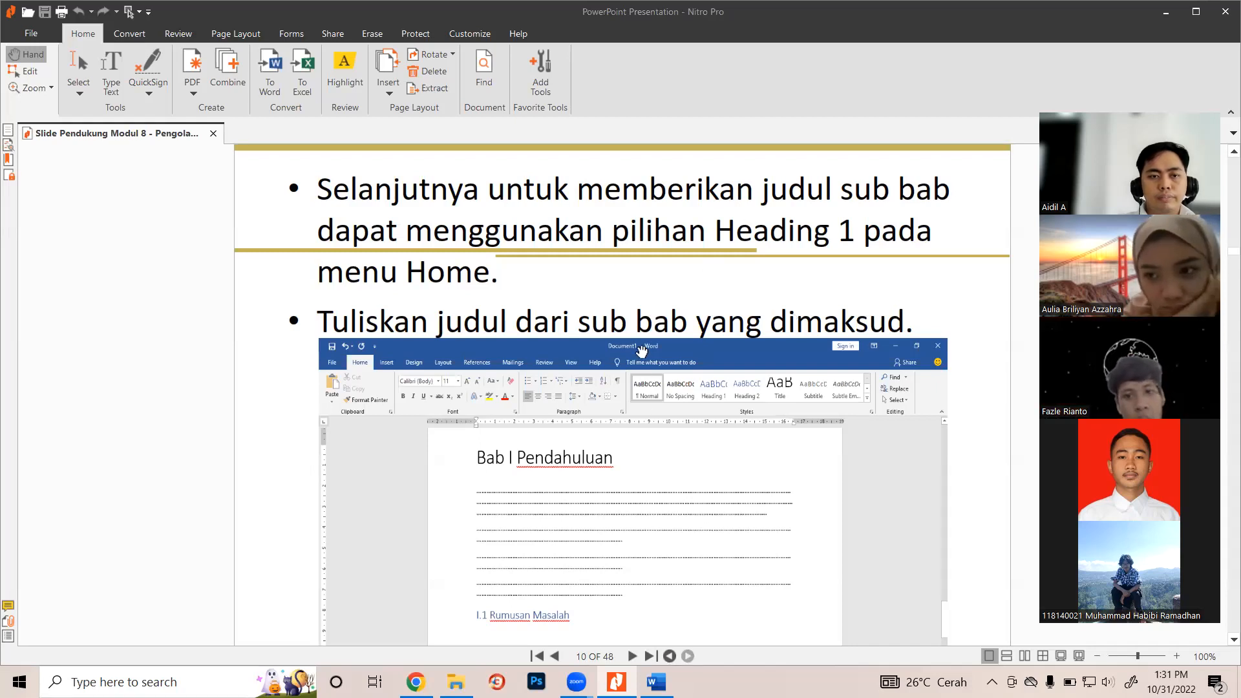
Select the whole paragraph on slide 2 of the Nitro Pro slides with the Select tool
{"action": "scroll", "coordinate": [599, 357], "scroll_direction": "up", "scroll_amount": 2}
{"action": "scroll", "coordinate": [597, 359], "scroll_direction": "up", "scroll_amount": 2}
{"action": "scroll", "coordinate": [599, 360], "scroll_direction": "down", "scroll_amount": 3}
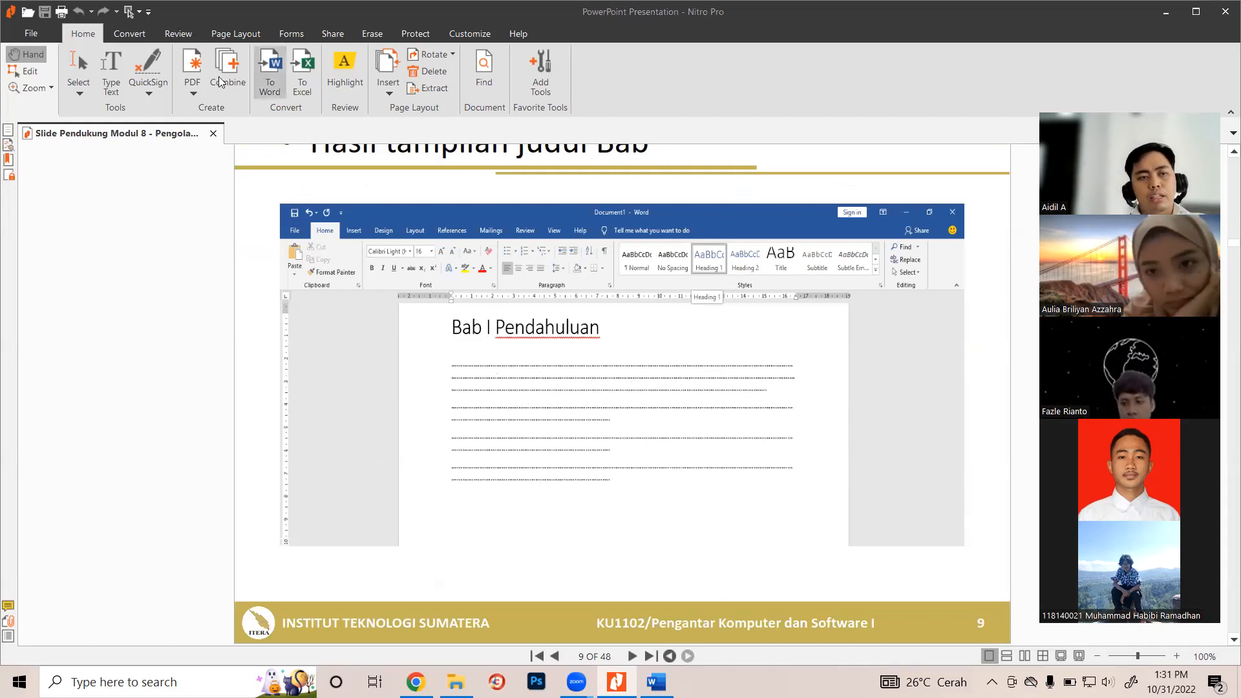
{"action": "left_click", "coordinate": [78, 65]}
{"action": "scroll", "coordinate": [437, 321], "scroll_direction": "up", "scroll_amount": 4}
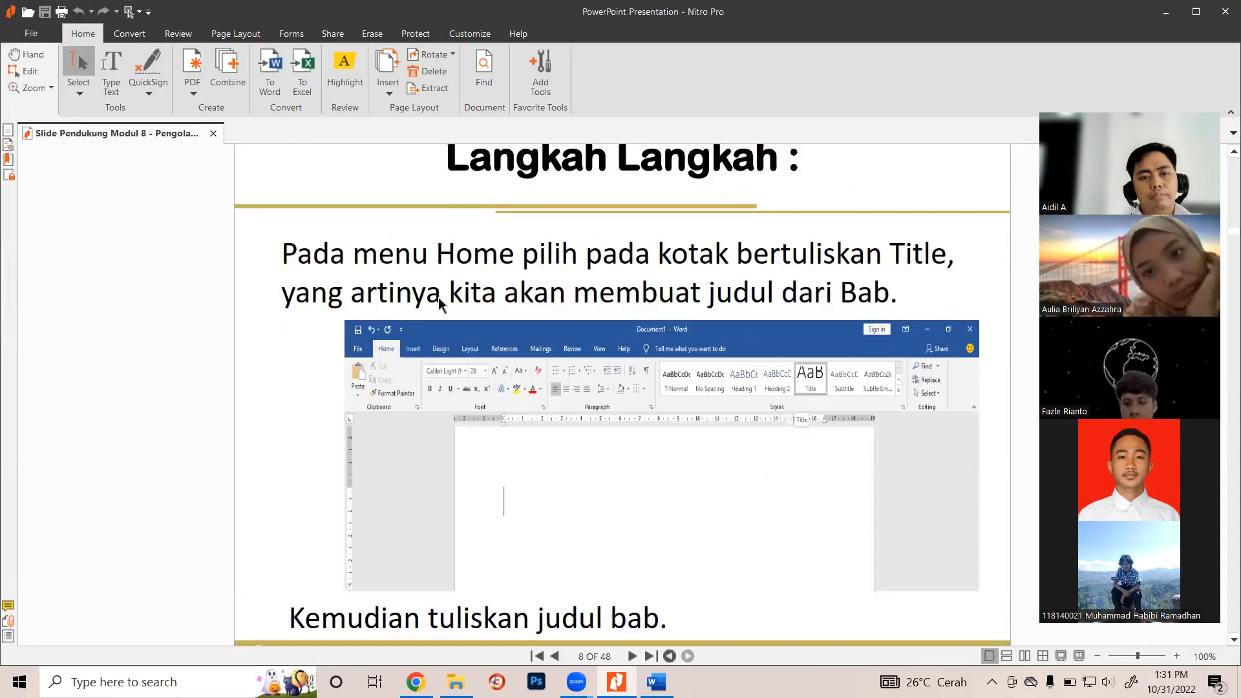
{"action": "scroll", "coordinate": [441, 298], "scroll_direction": "up", "scroll_amount": 5}
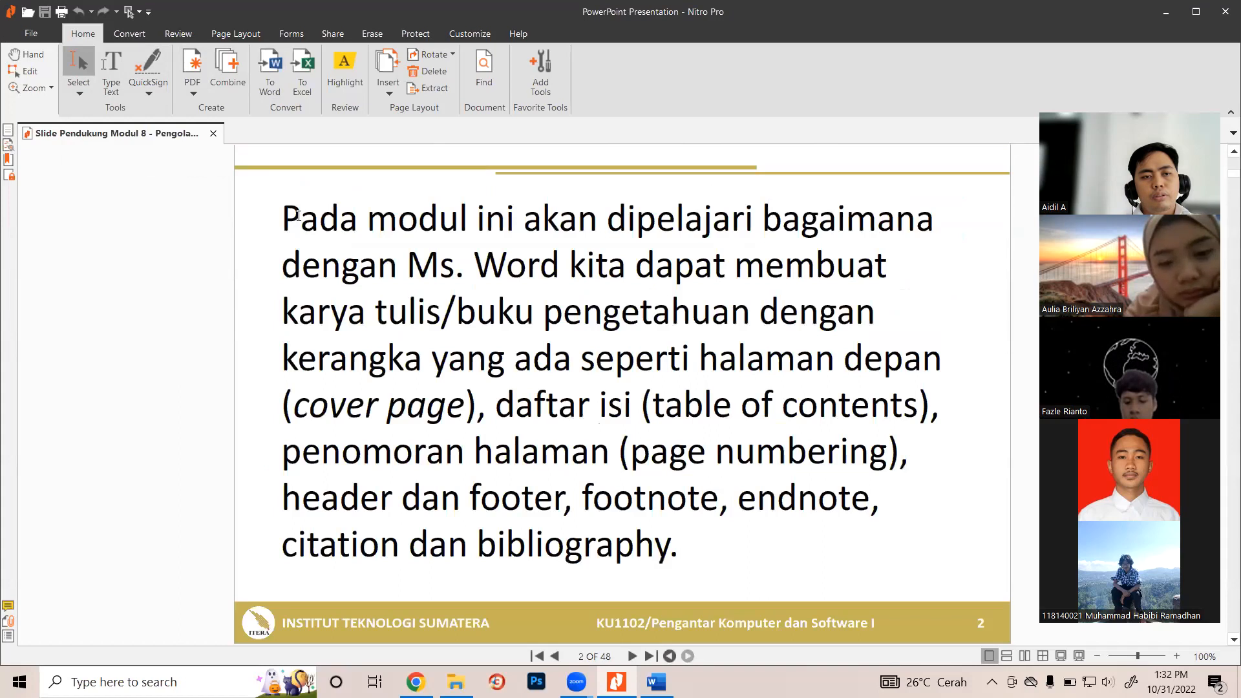
{"action": "left_click_drag", "start_coordinate": [282, 218], "coordinate": [684, 538]}
{"action": "key", "text": "ctrl+c"}
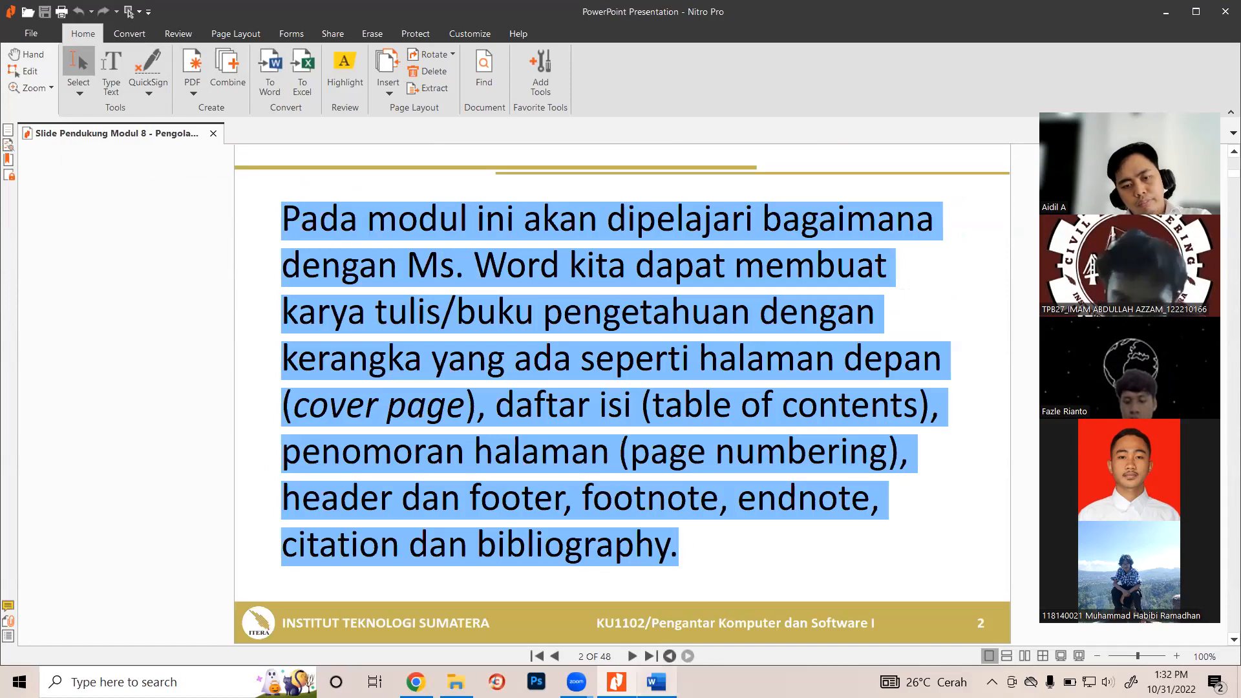
Paste the slide paragraph under 1.1 Latar Belakang in Word, then undo the paste
{"action": "key", "text": "alt+Tab"}
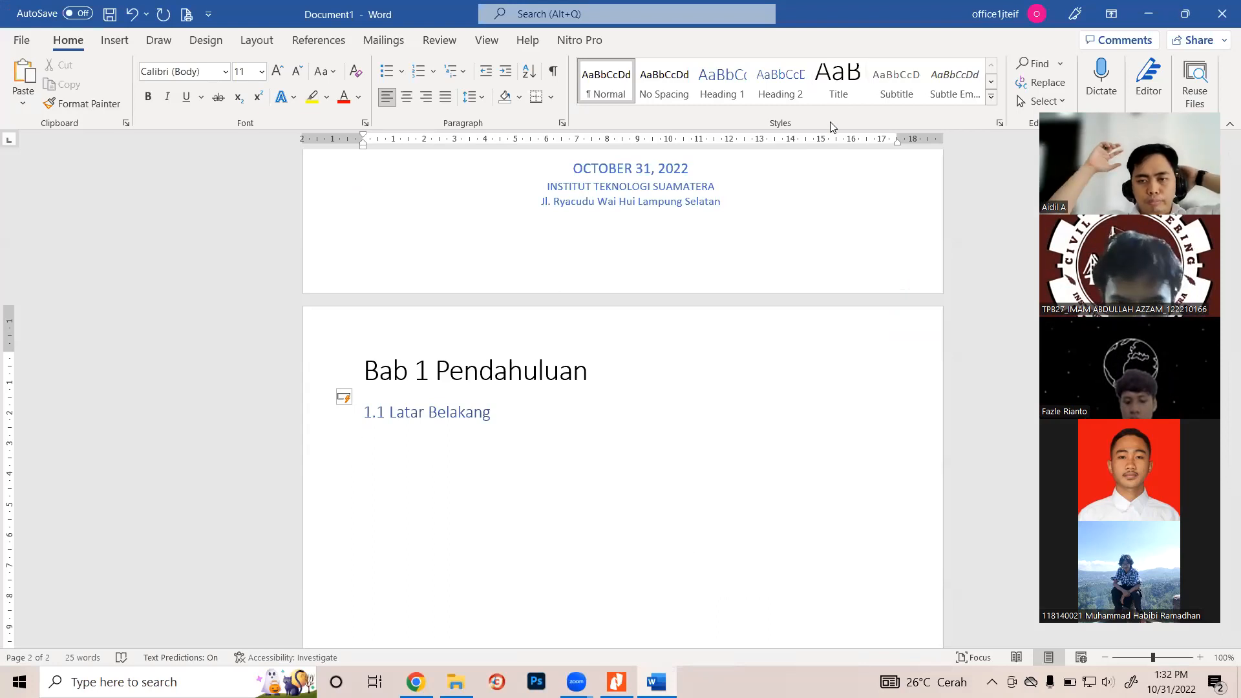
{"action": "key", "text": "ctrl+v"}
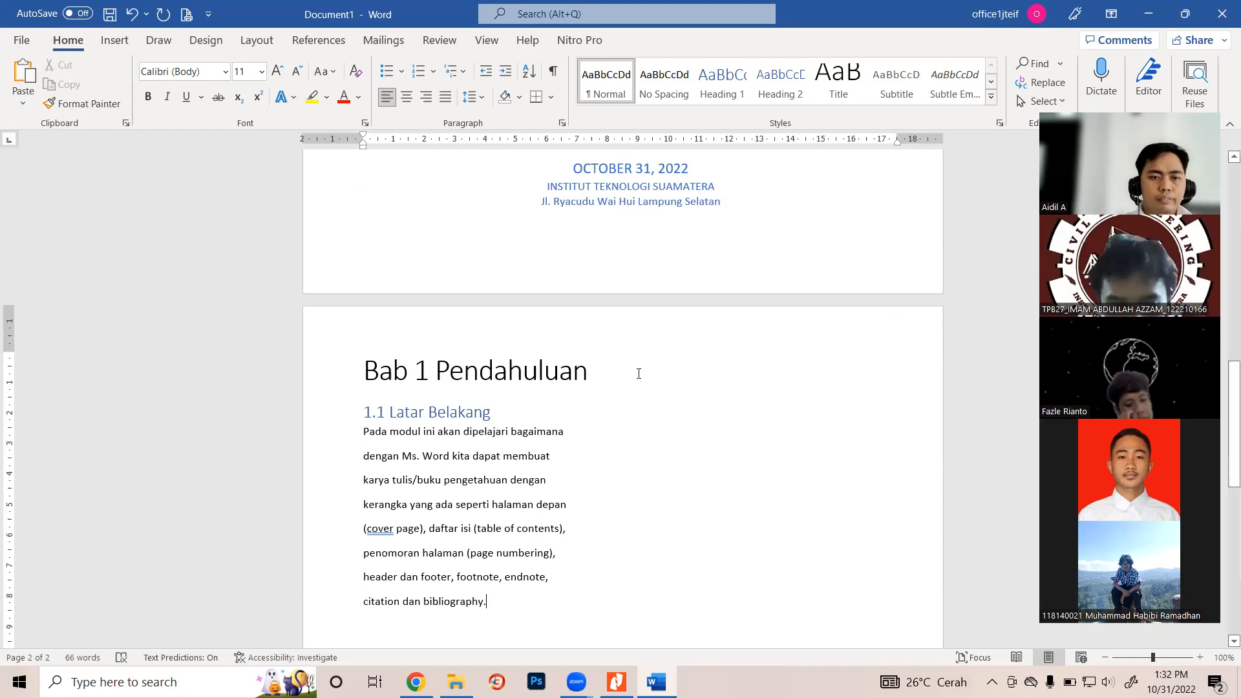
{"action": "key", "text": "ctrl+z"}
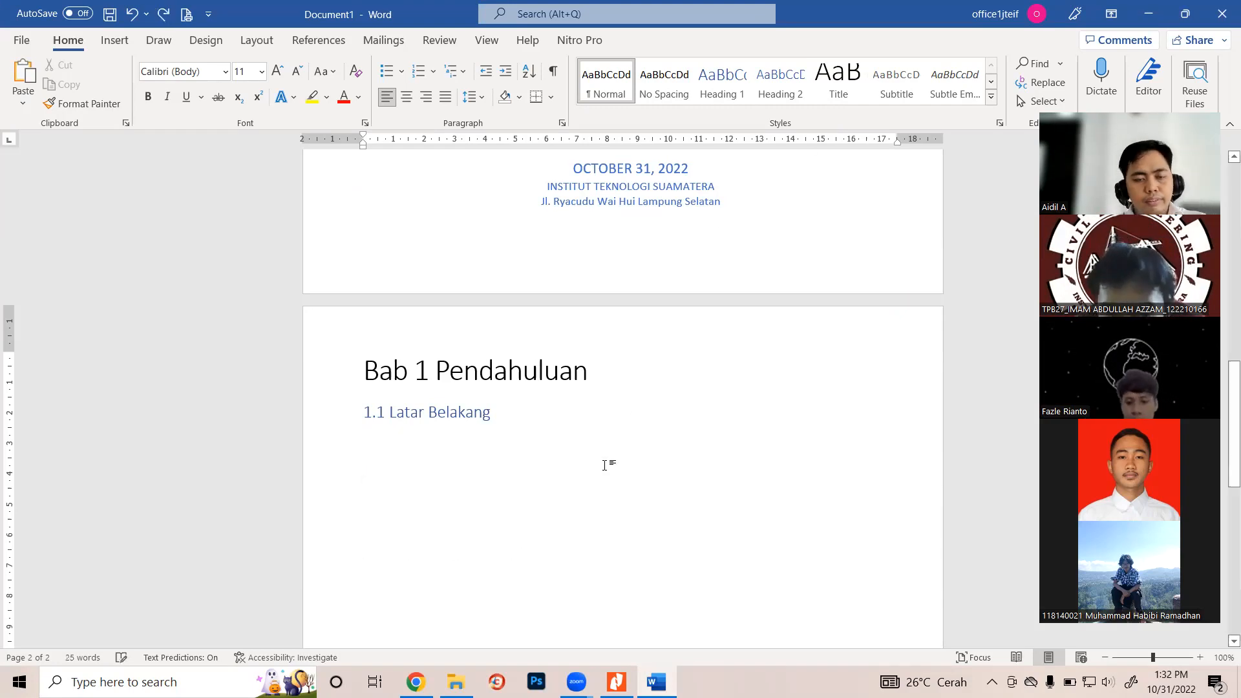
{"action": "left_click", "coordinate": [424, 671]}
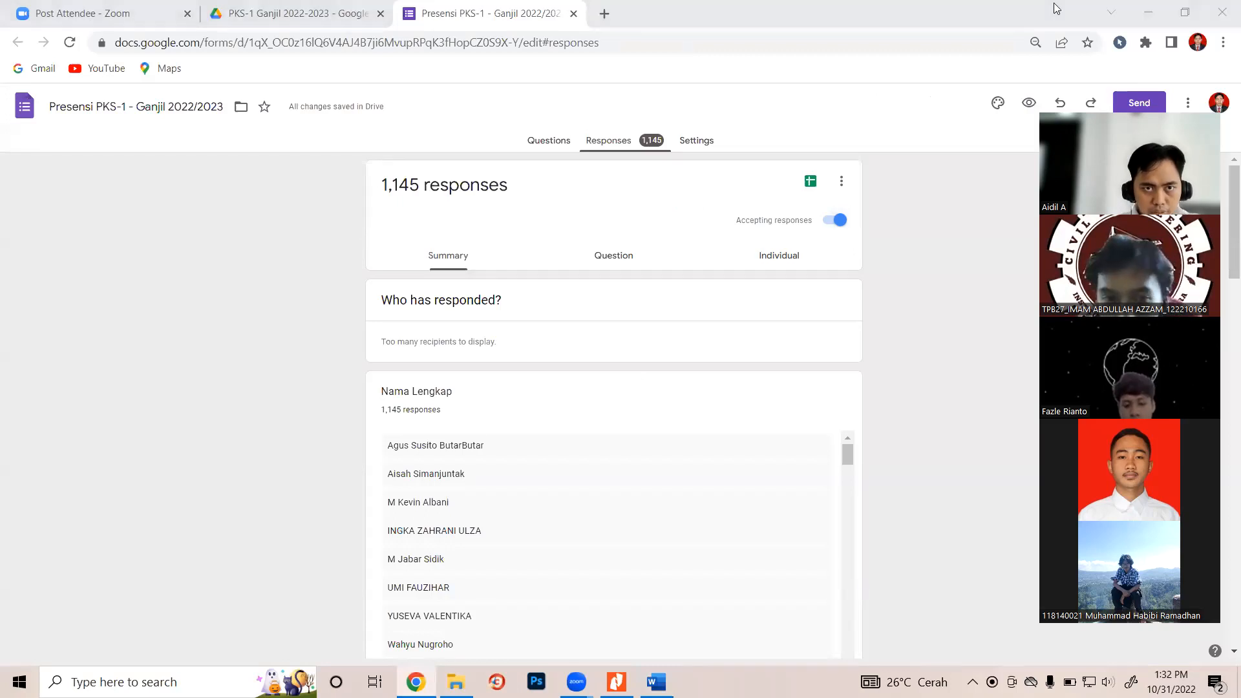
Search Google for 'anak muda harapan bangsa' in a new Chrome tab
{"action": "left_click", "coordinate": [605, 13]}
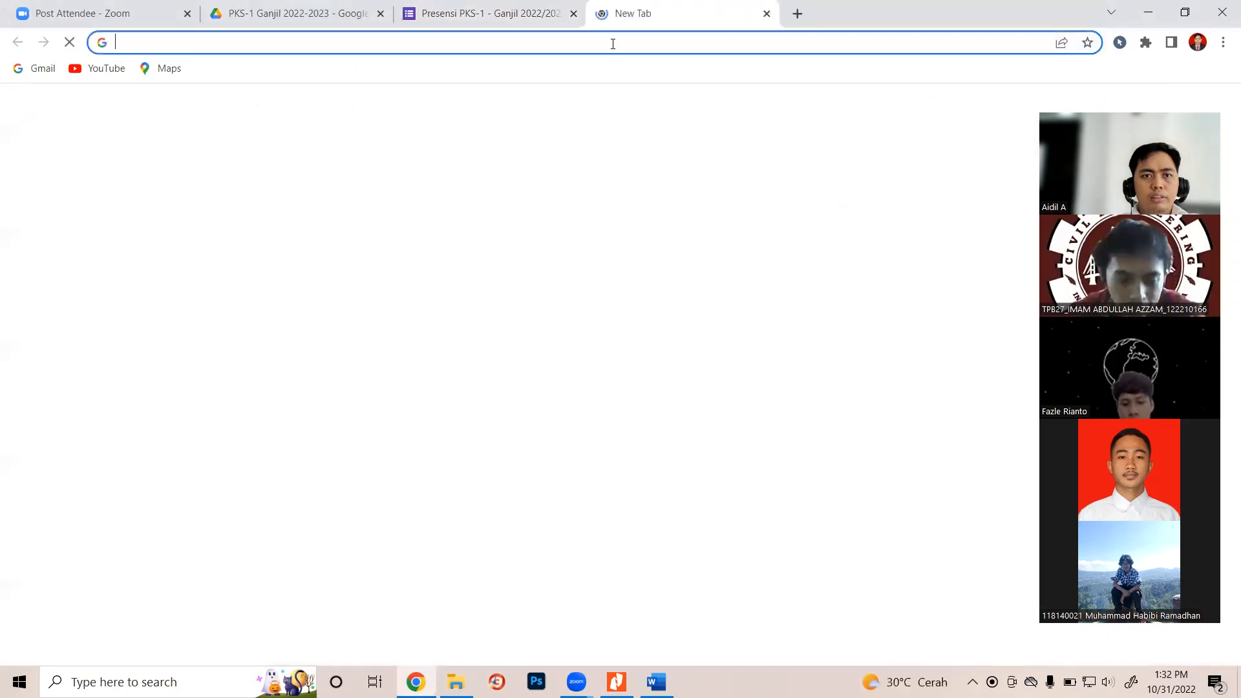
{"action": "type", "text": "go"}
{"action": "key", "text": "Return"}
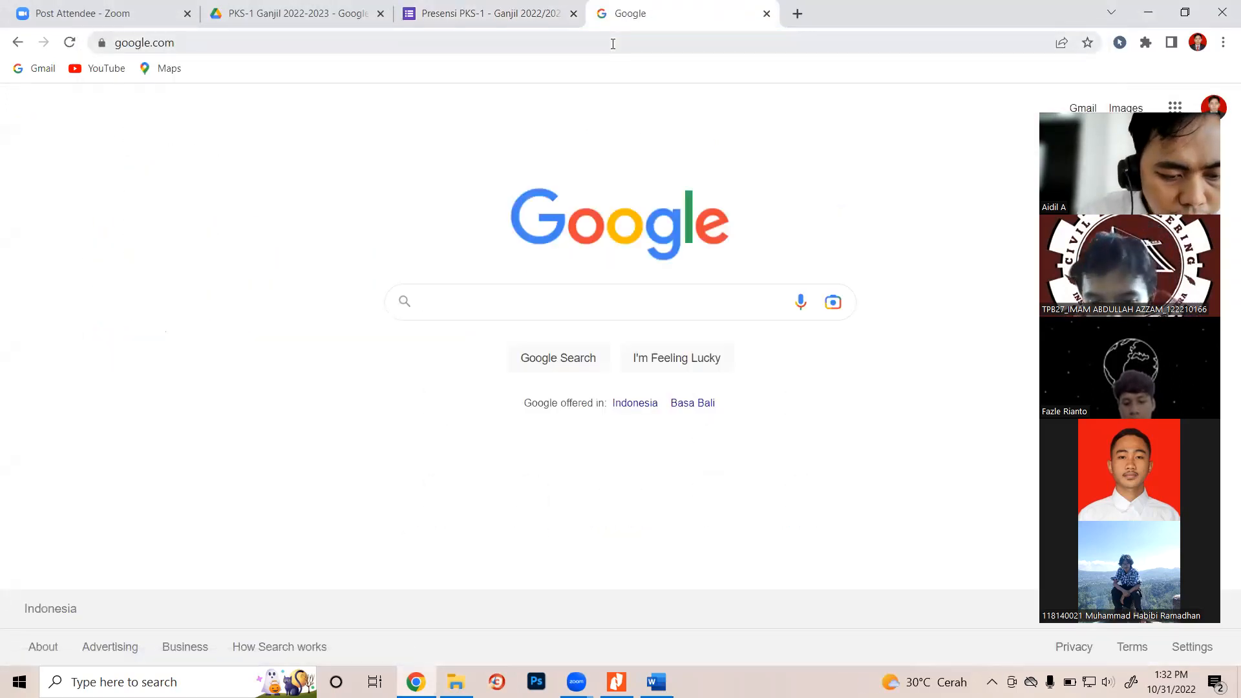
{"action": "type", "text": "a"}
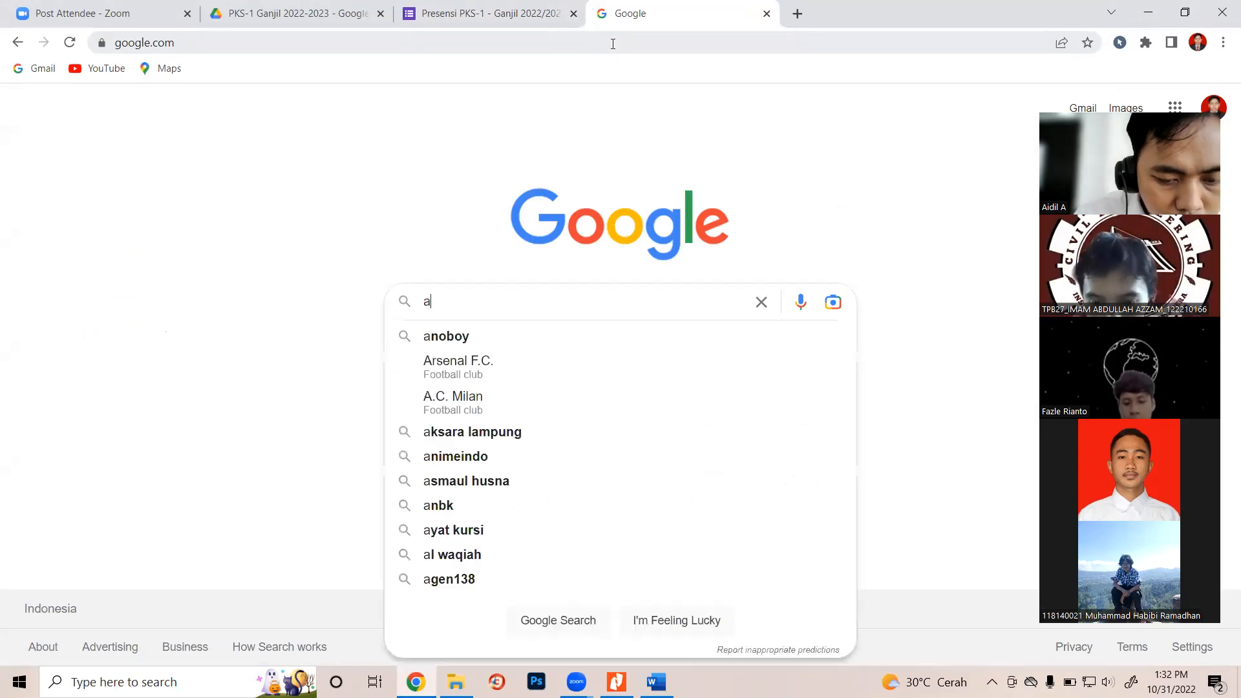
{"action": "type", "text": "nak mud"}
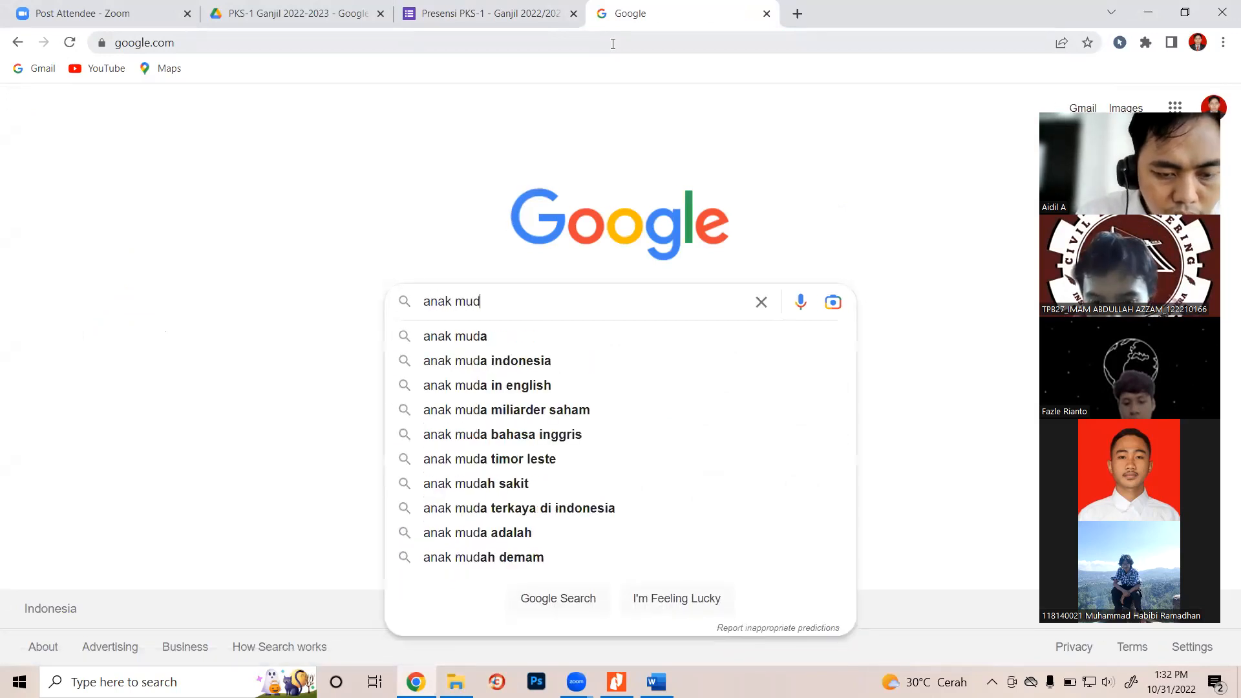
{"action": "type", "text": "ah harapan"}
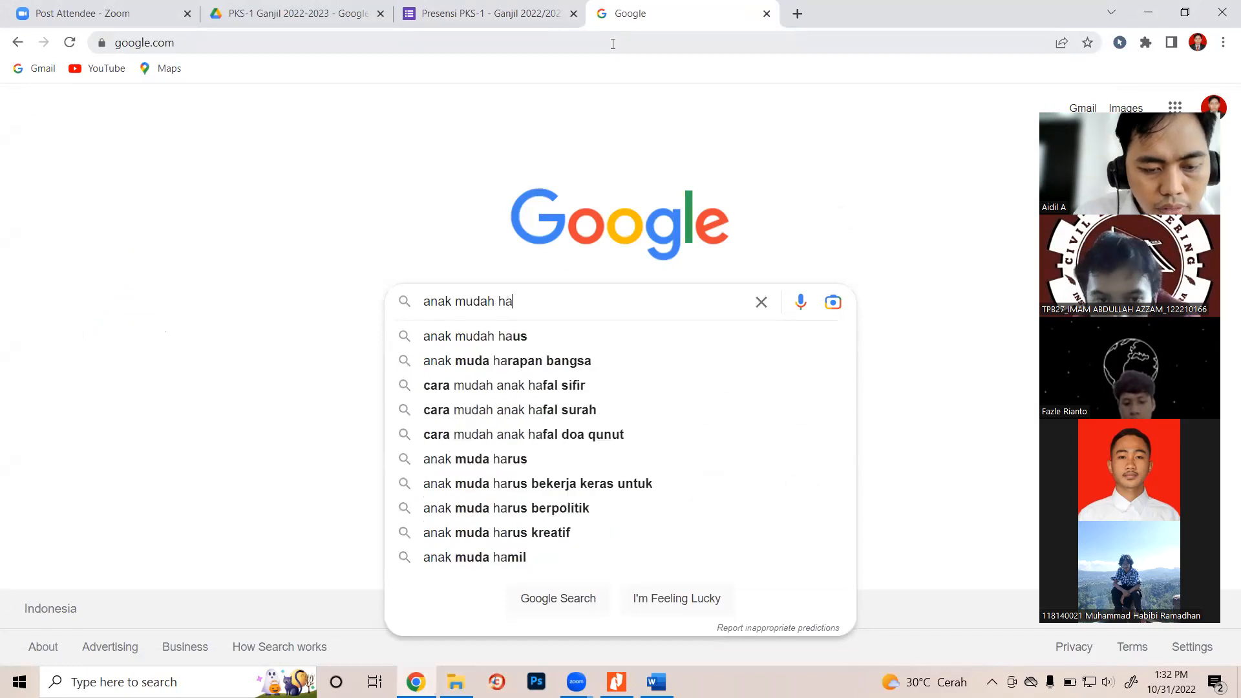
{"action": "key", "text": "Down"}
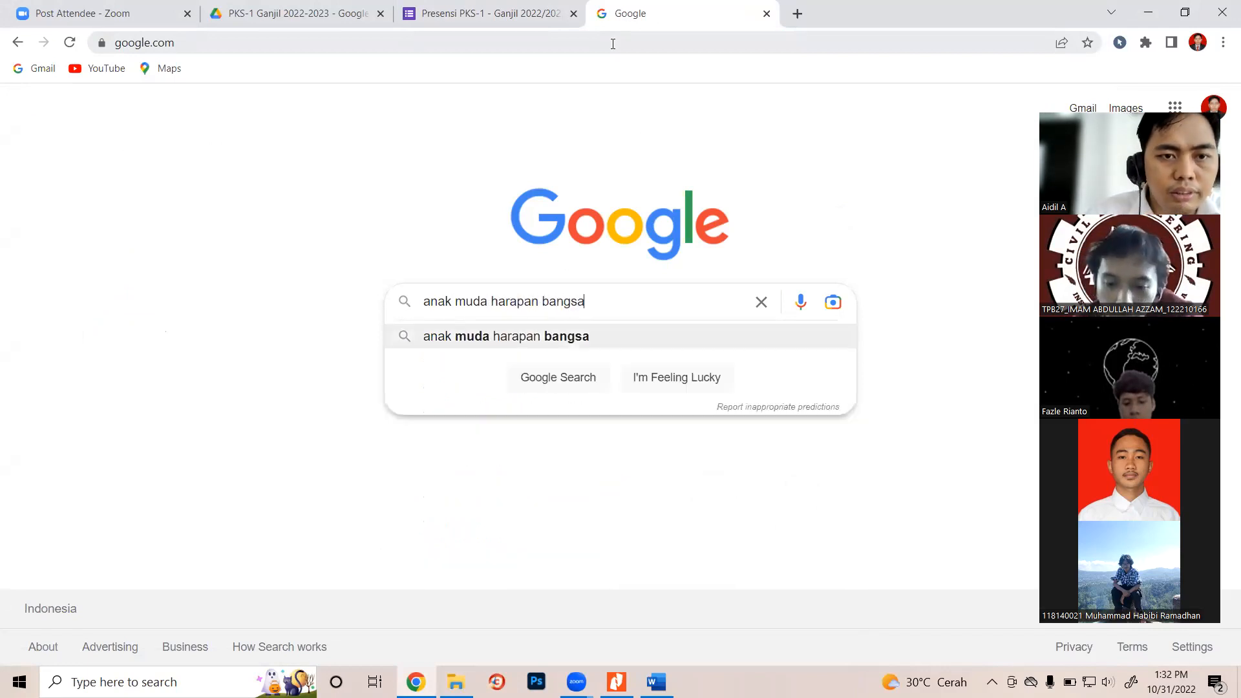
{"action": "key", "text": "Return"}
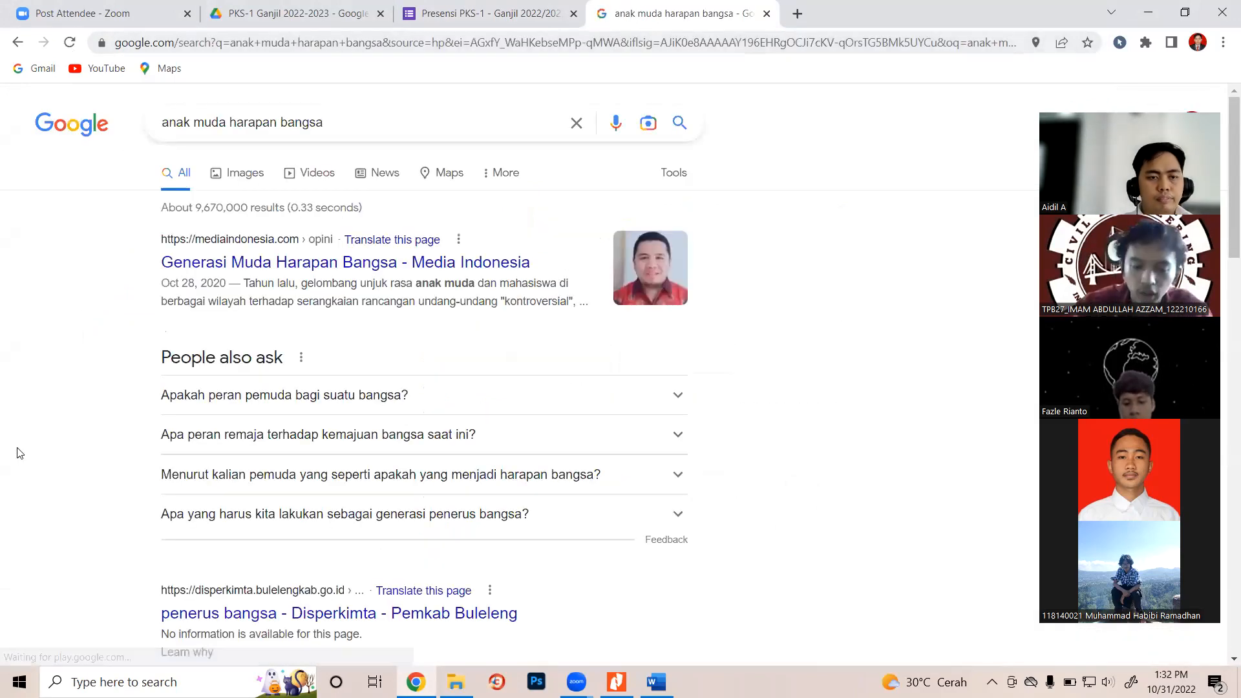
{"action": "scroll", "coordinate": [233, 518], "scroll_direction": "down", "scroll_amount": 2}
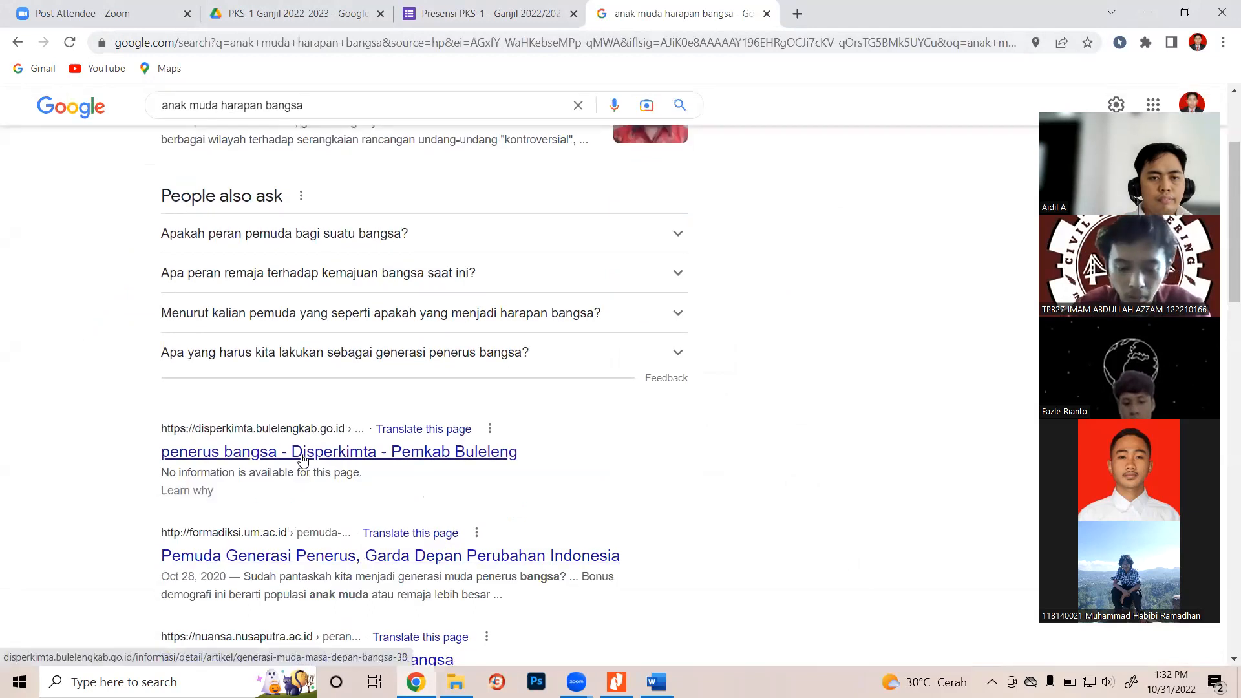
Open the Disperkimta and Pemuda Generasi Penerus results in new tabs and view Disperkimta
{"action": "right_click", "coordinate": [304, 460]}
{"action": "left_click", "coordinate": [324, 468]}
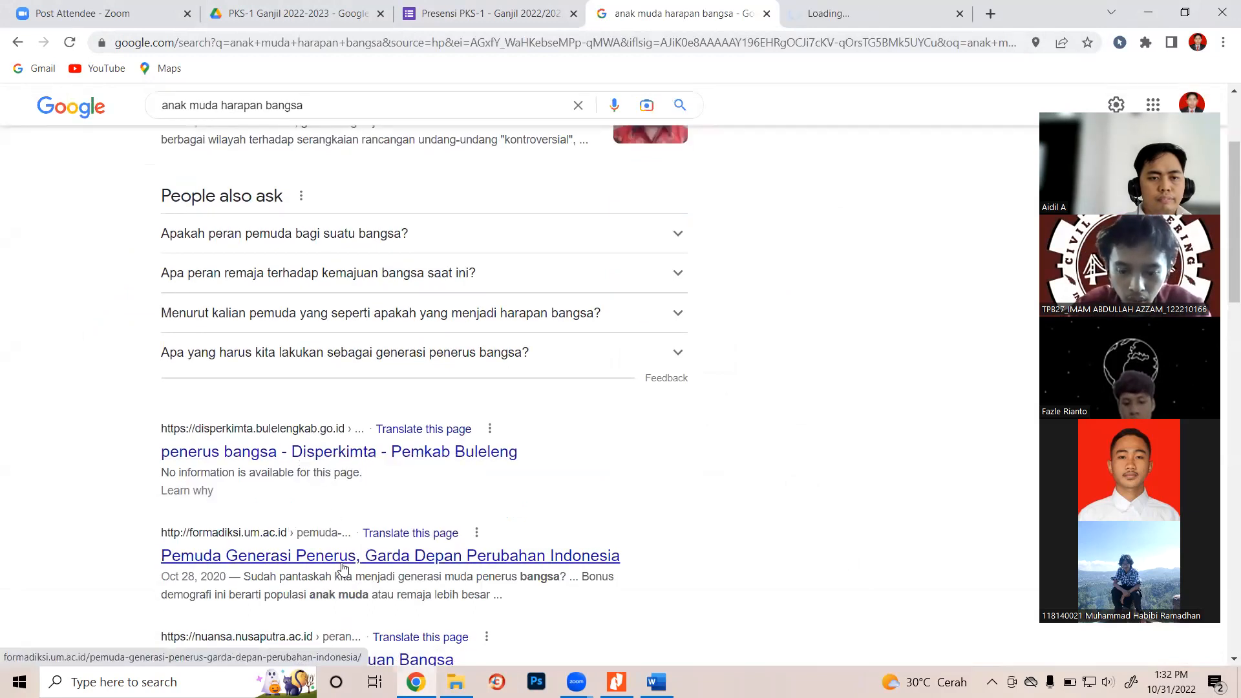
{"action": "right_click", "coordinate": [345, 559]}
{"action": "left_click", "coordinate": [442, 432]}
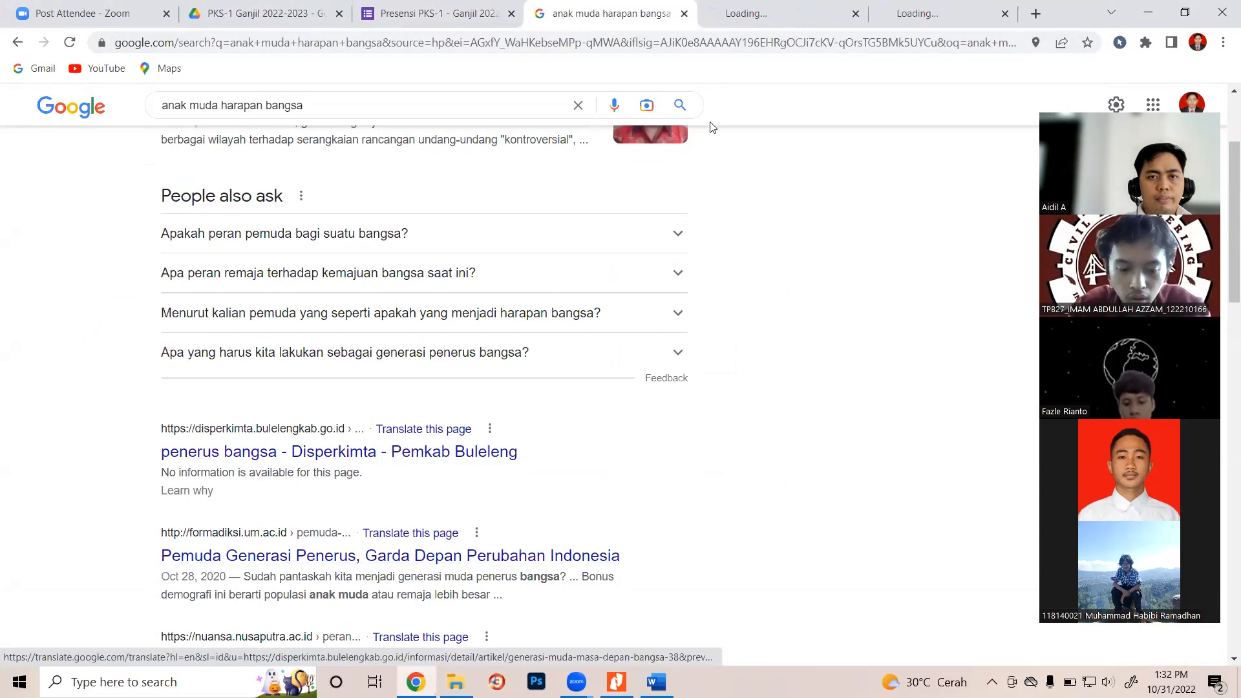
{"action": "left_click", "coordinate": [698, 26]}
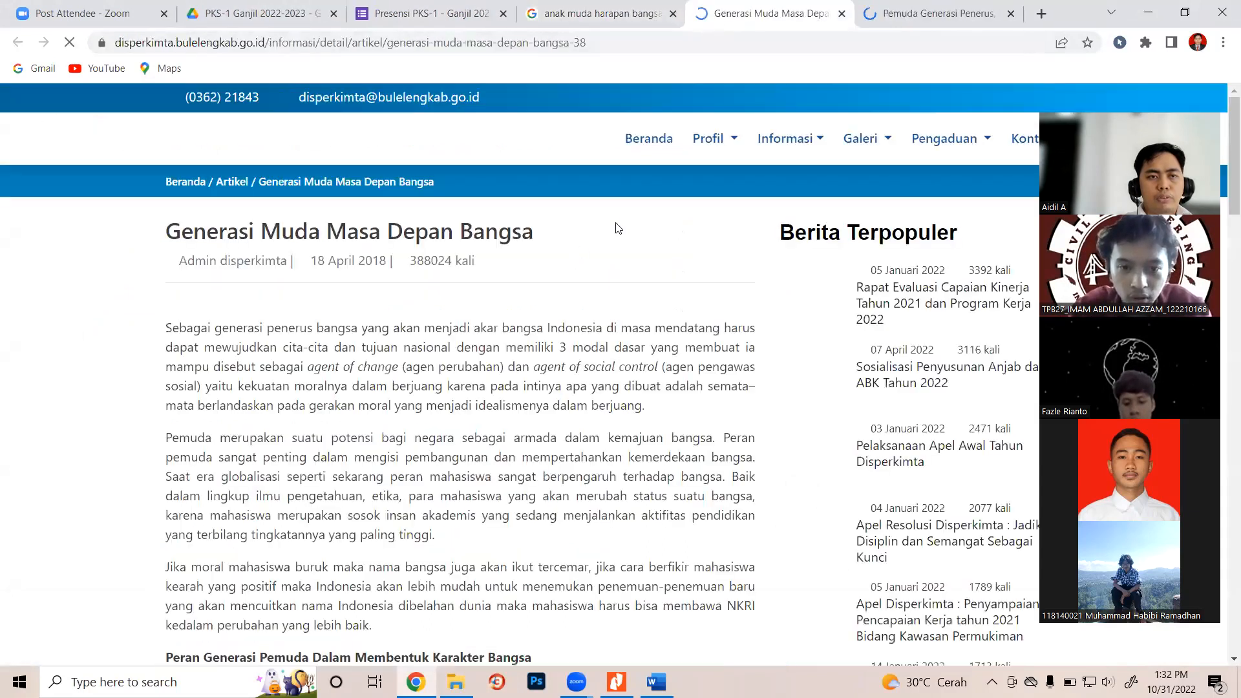
Copy the Disperkimta article's first three paragraphs and paste them under 1.1 Latar Belakang
{"action": "scroll", "coordinate": [418, 349], "scroll_direction": "down", "scroll_amount": 5}
{"action": "scroll", "coordinate": [211, 189], "scroll_direction": "down", "scroll_amount": 3}
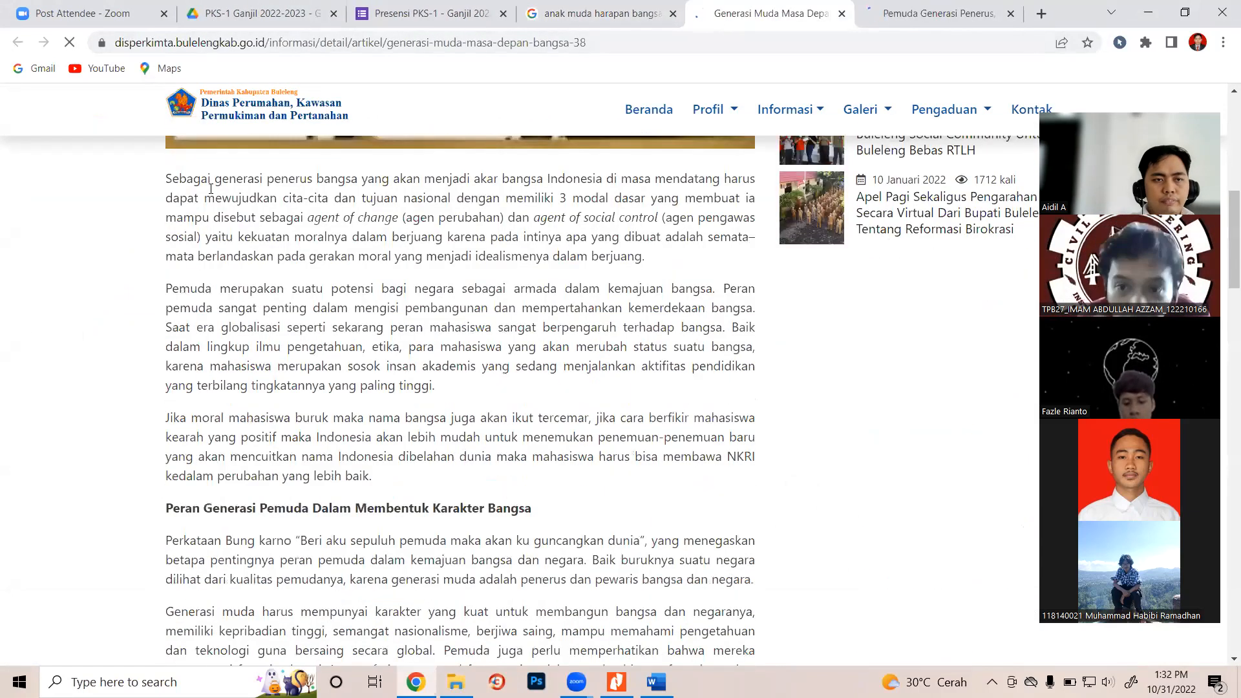
{"action": "left_click_drag", "start_coordinate": [168, 176], "coordinate": [374, 482]}
{"action": "key", "text": "ctrl+c"}
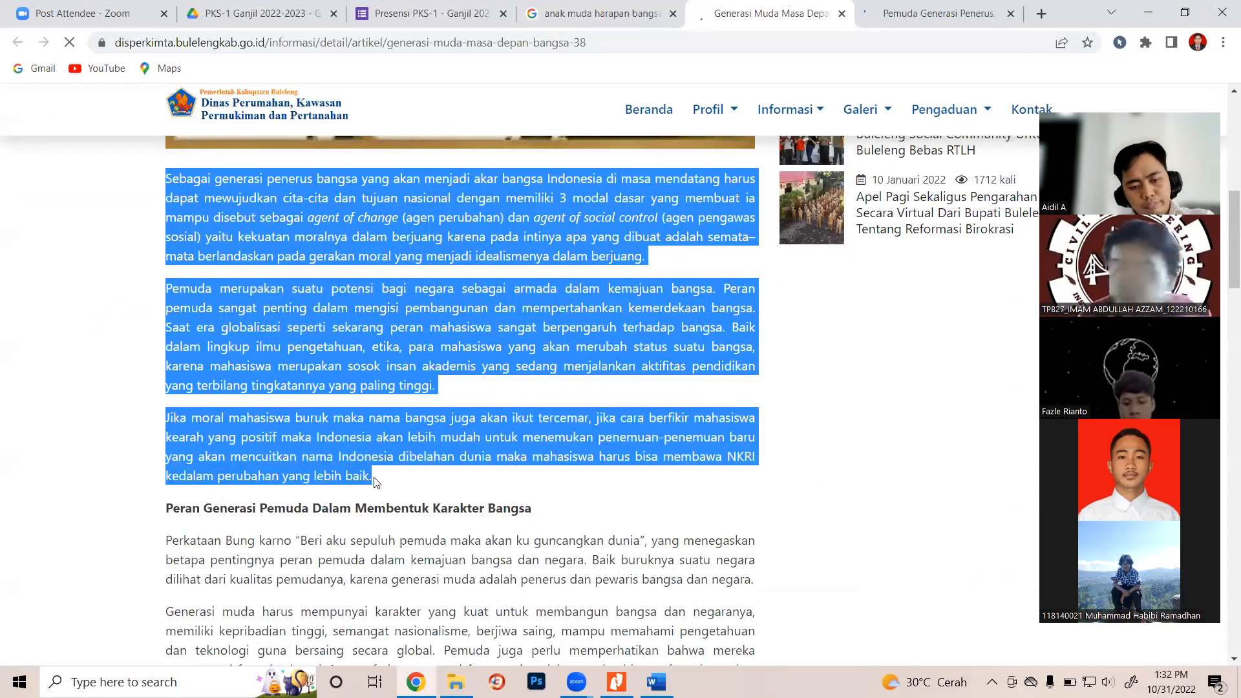
{"action": "left_click", "coordinate": [657, 682]}
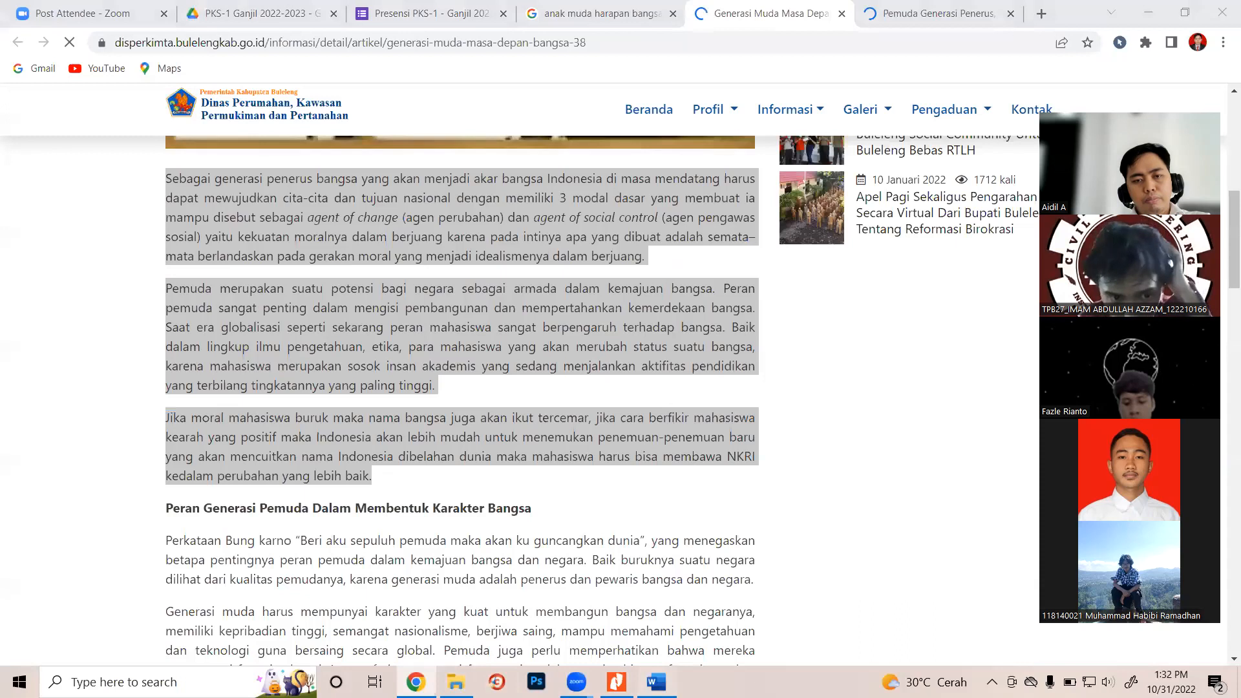
{"action": "key", "text": "ctrl+v"}
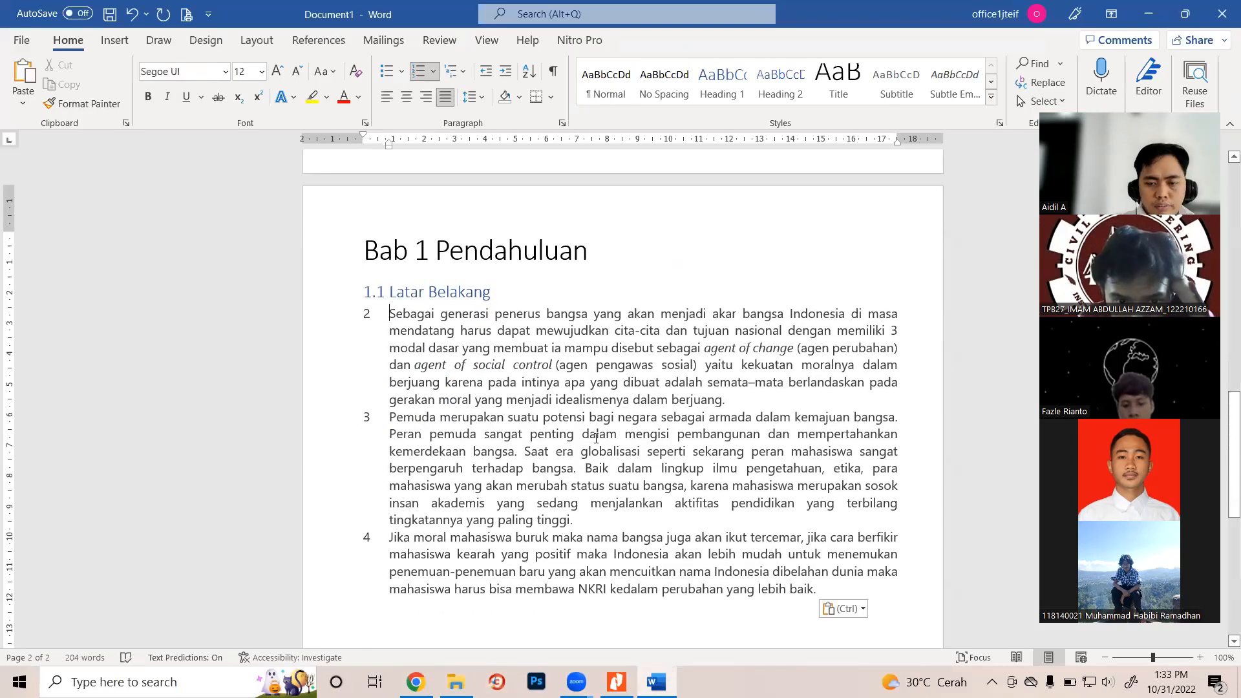
Remove the numbering and indents from the pasted paragraphs, including the Pemuda and Jika paragraphs
{"action": "key", "text": "BackSpace"}
{"action": "key", "text": "BackSpace"}
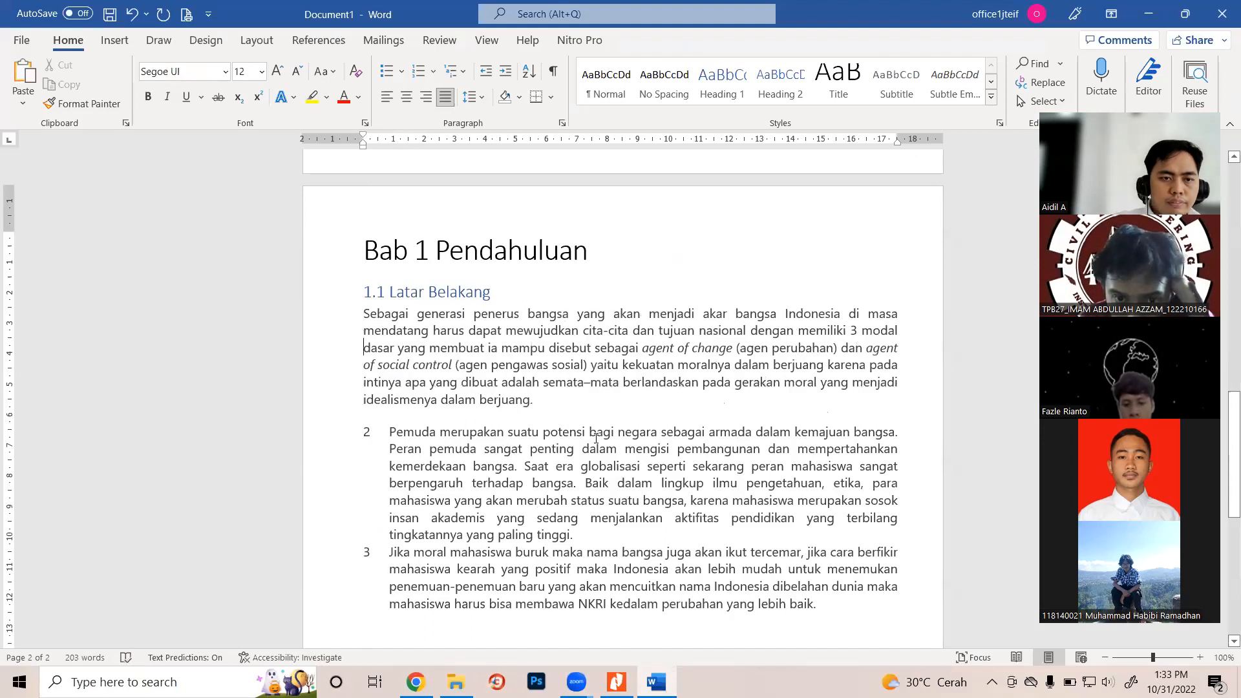
{"action": "key", "text": "Down"}
{"action": "key", "text": "Down"}
{"action": "key", "text": "Down"}
{"action": "key", "text": "Down"}
{"action": "key", "text": "BackSpace"}
{"action": "key", "text": "BackSpace"}
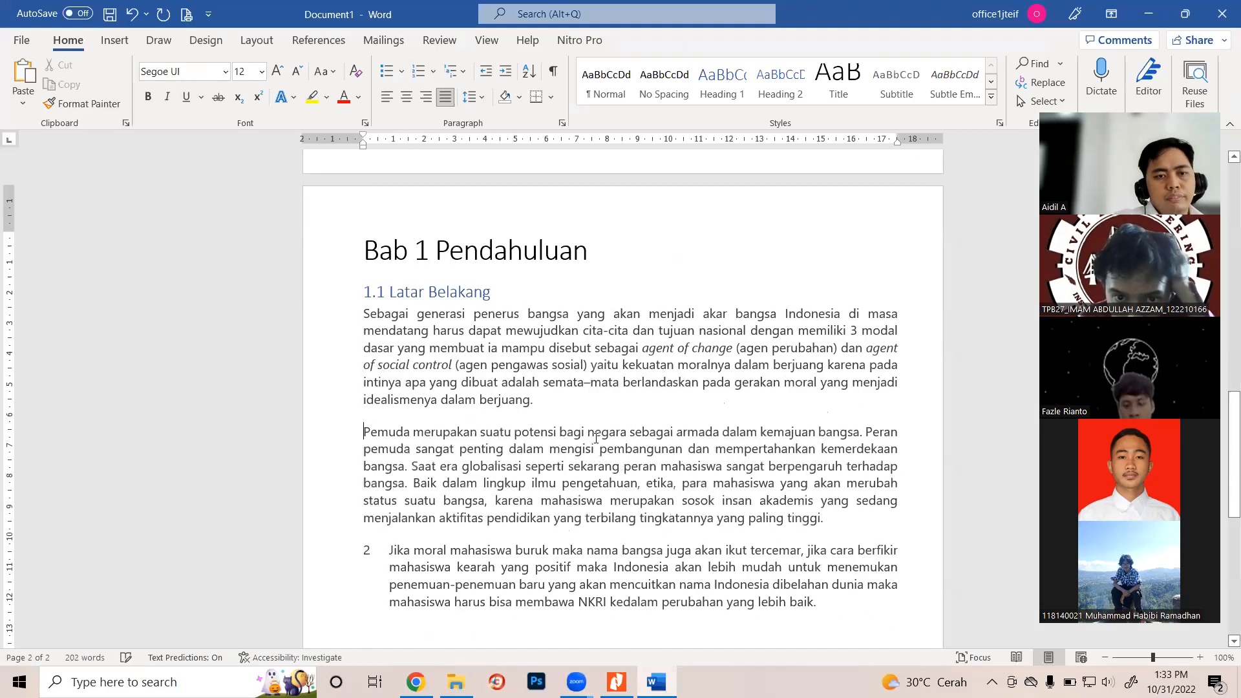
{"action": "key", "text": "Down"}
{"action": "key", "text": "Down"}
{"action": "key", "text": "Down"}
{"action": "key", "text": "Down"}
{"action": "key", "text": "Down"}
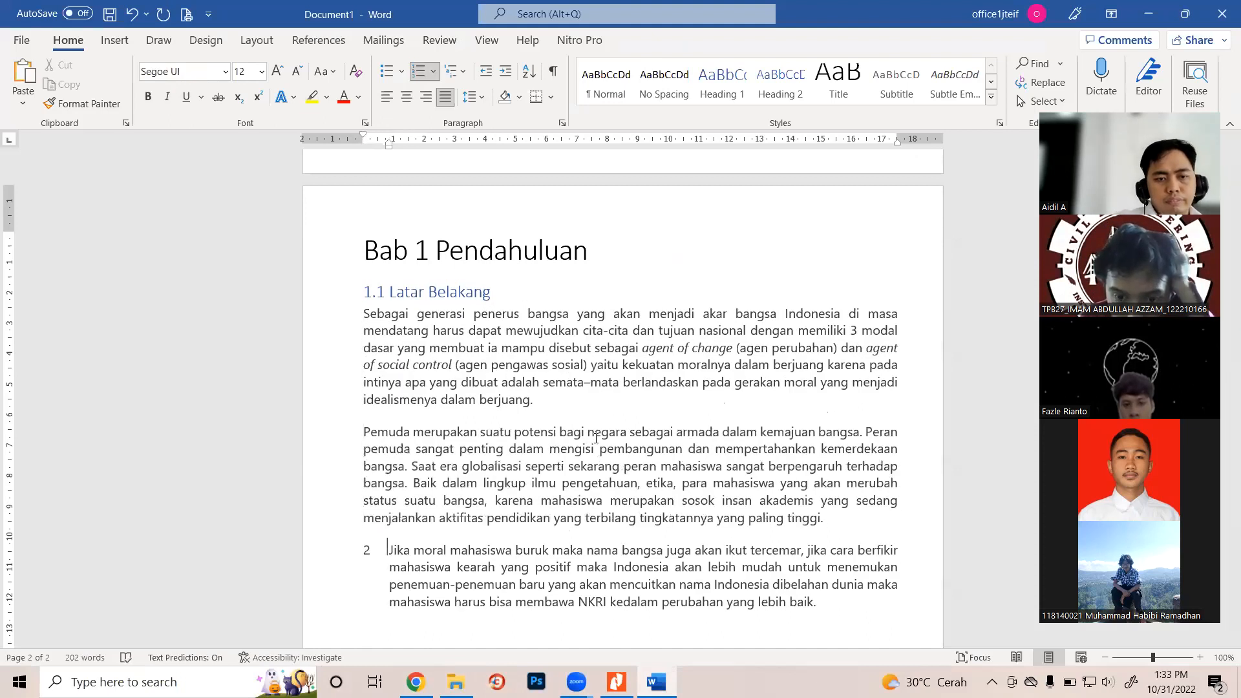
{"action": "key", "text": "BackSpace"}
{"action": "key", "text": "BackSpace"}
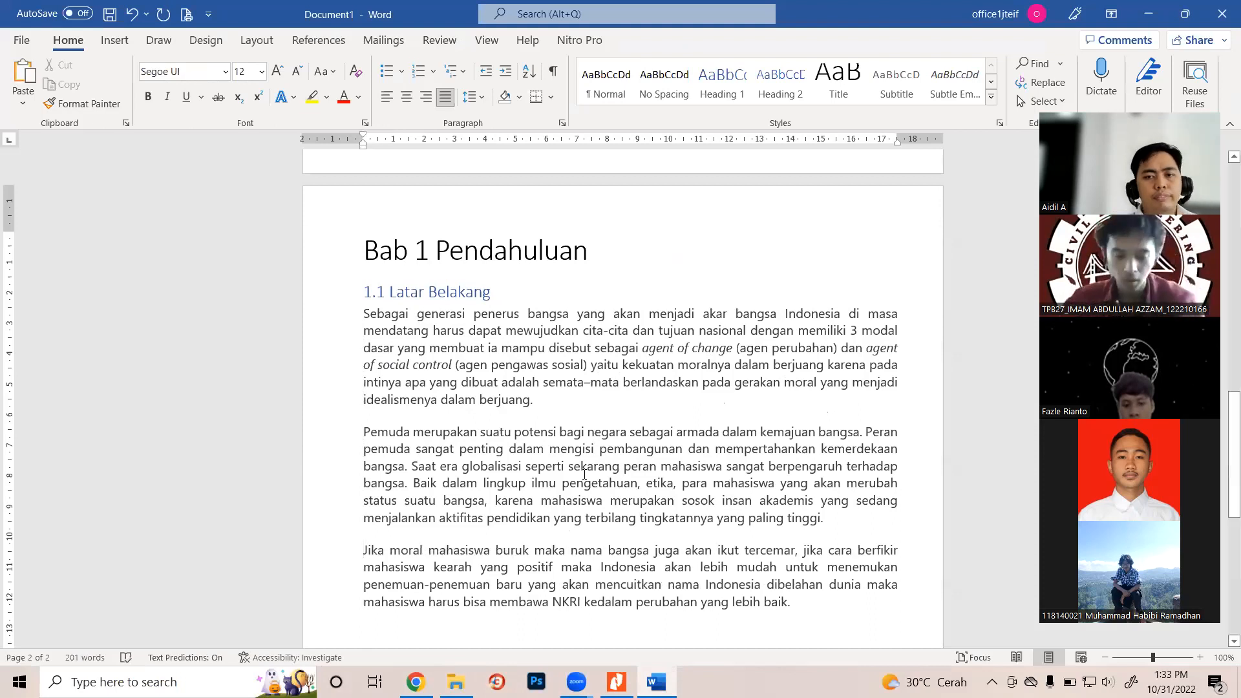
Add a Heading 1 line '1.2 Rumusan Masalah' after the last Latar Belakang paragraph
{"action": "left_click", "coordinate": [470, 254]}
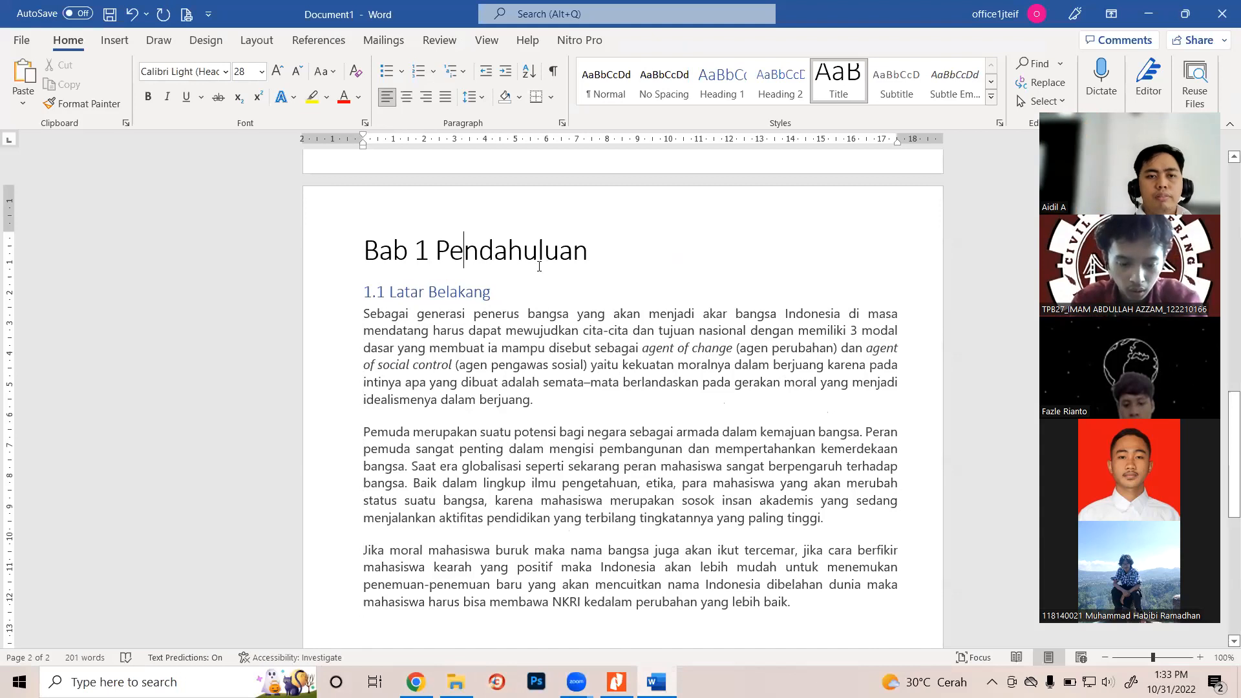
{"action": "left_click", "coordinate": [468, 296]}
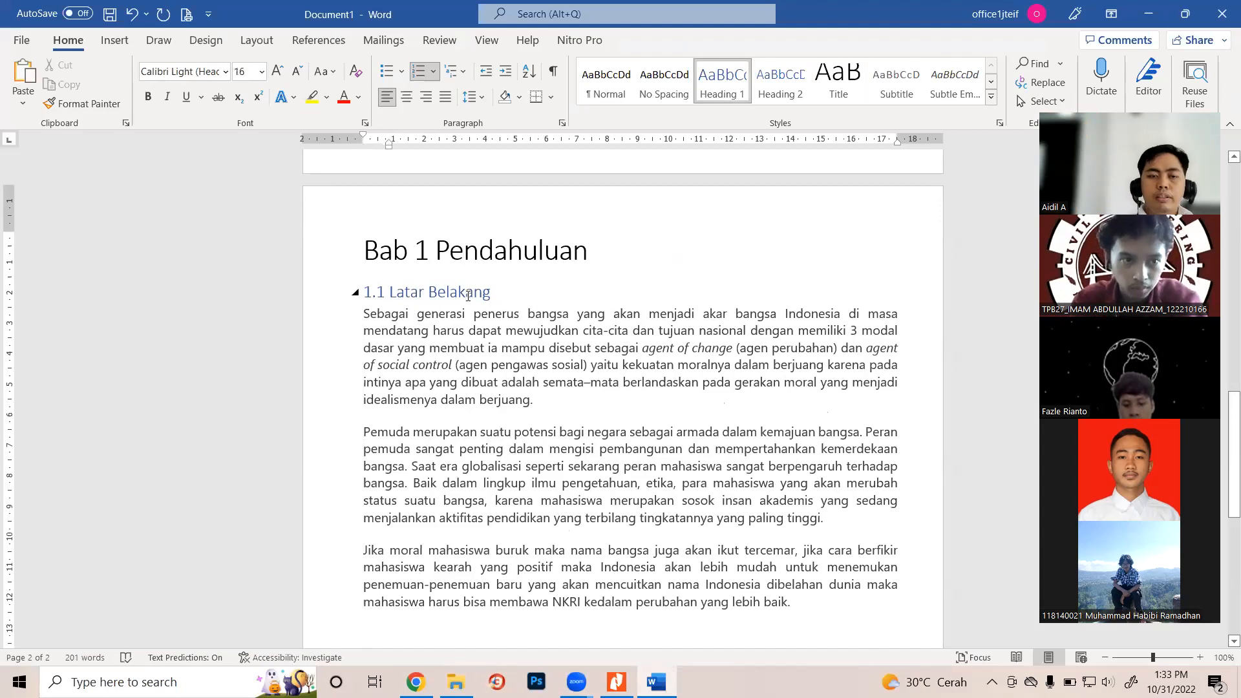
{"action": "scroll", "coordinate": [621, 388], "scroll_direction": "down", "scroll_amount": 3}
{"action": "left_click", "coordinate": [807, 489]}
{"action": "key", "text": "Return"}
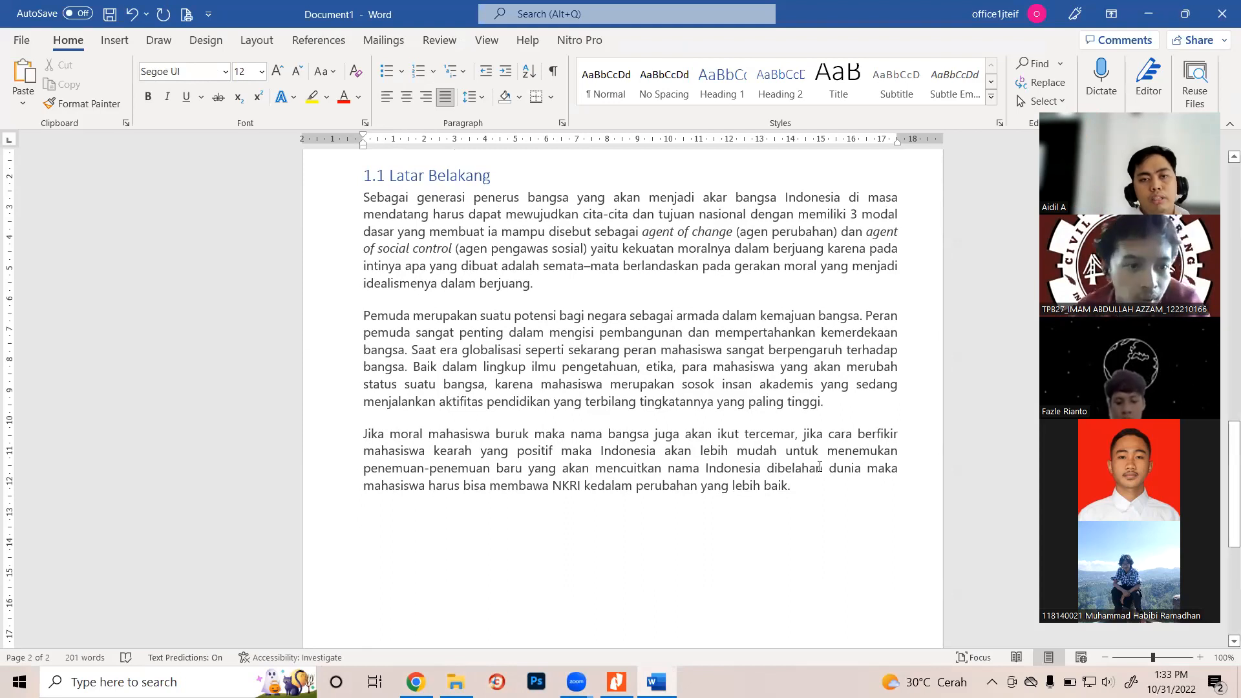
{"action": "key", "text": "ctrl+alt+1"}
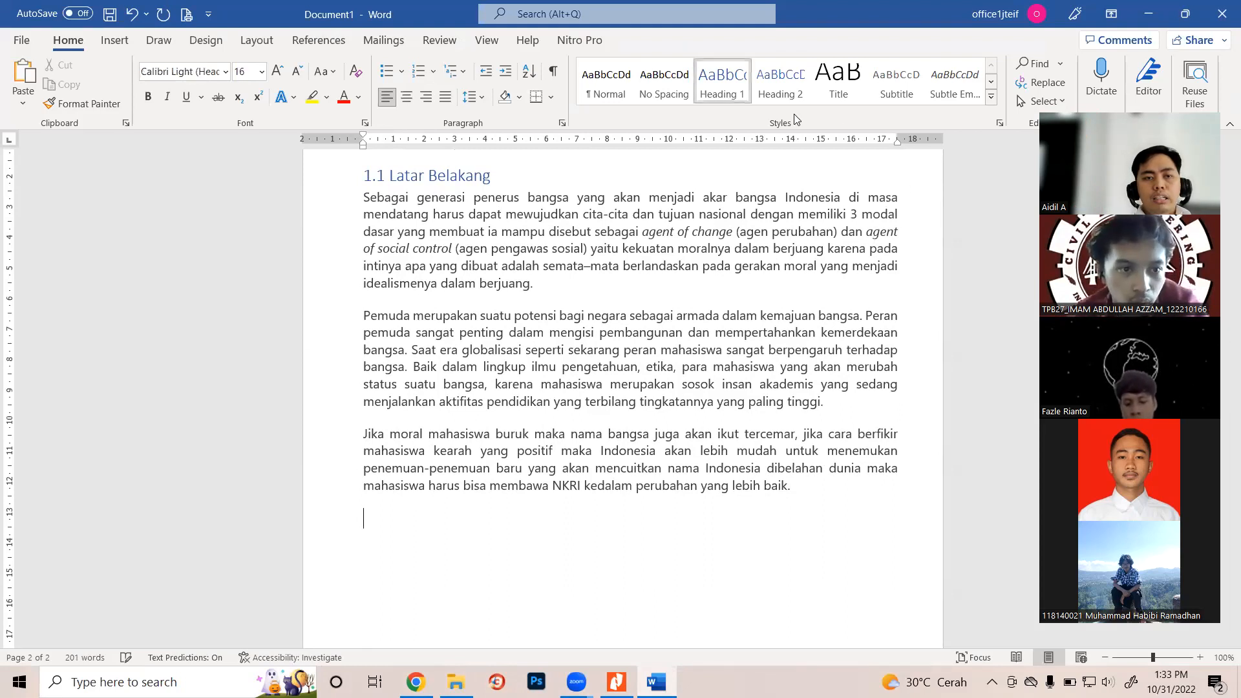
{"action": "type", "text": "1.2 Rumusan Masalah"}
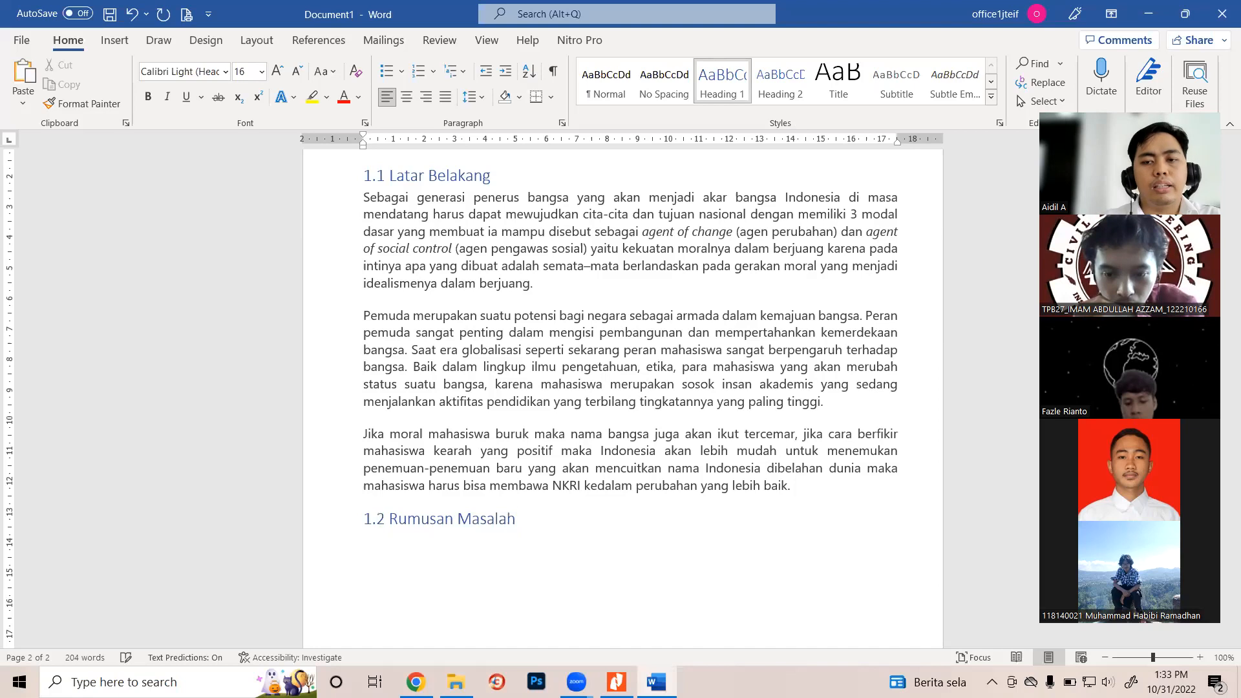
{"action": "key", "text": "Return"}
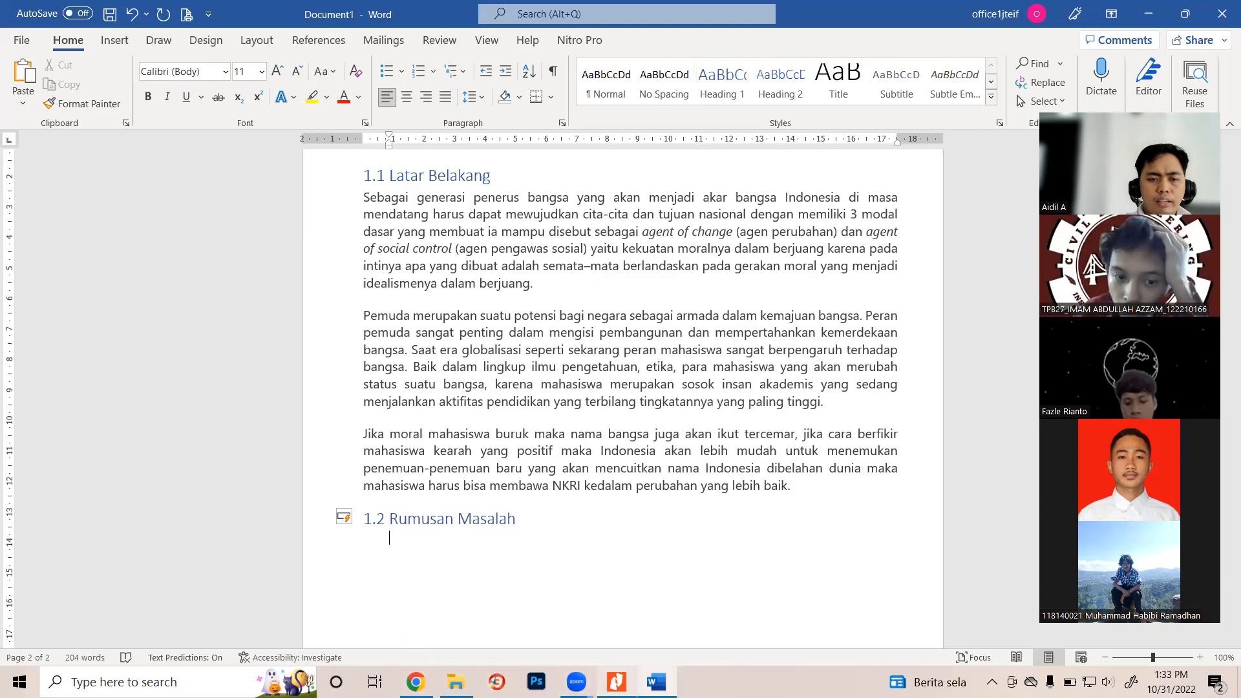
Look over the open Generasi Muda and Pemuda Generasi Penerus article tabs in Chrome
{"action": "left_click", "coordinate": [416, 682]}
{"action": "scroll", "coordinate": [449, 458], "scroll_direction": "down", "scroll_amount": 15}
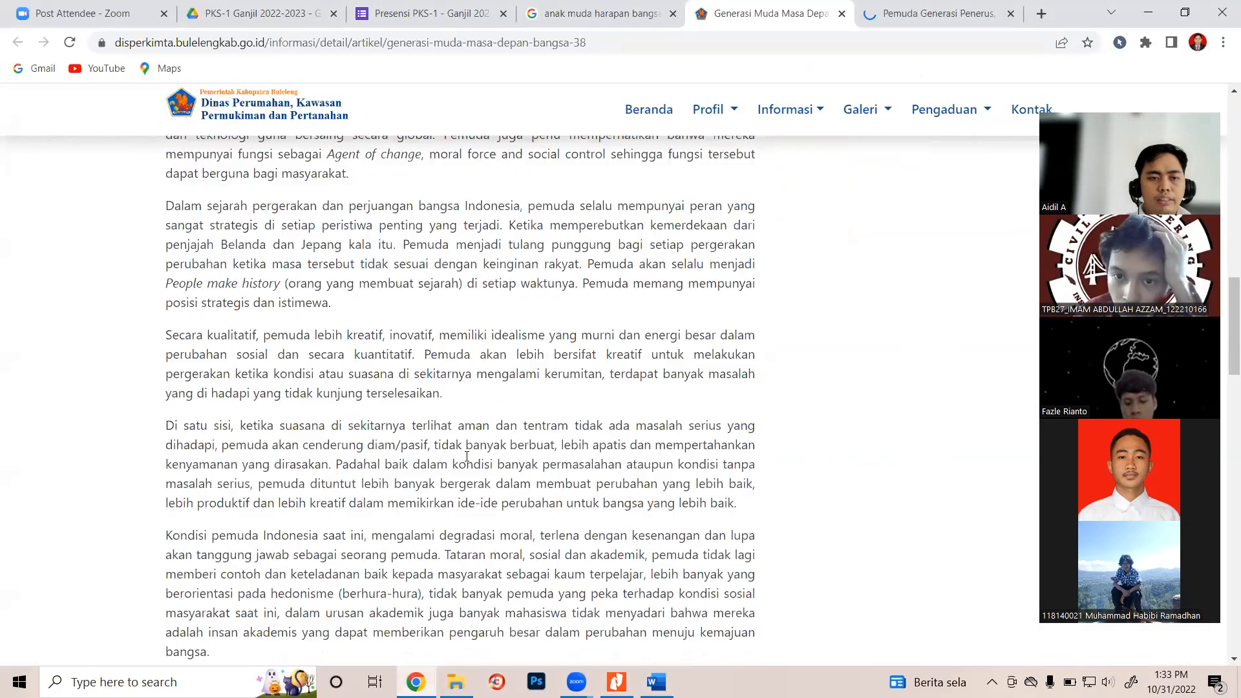
{"action": "scroll", "coordinate": [449, 458], "scroll_direction": "down", "scroll_amount": 6}
{"action": "scroll", "coordinate": [620, 246], "scroll_direction": "up", "scroll_amount": 10}
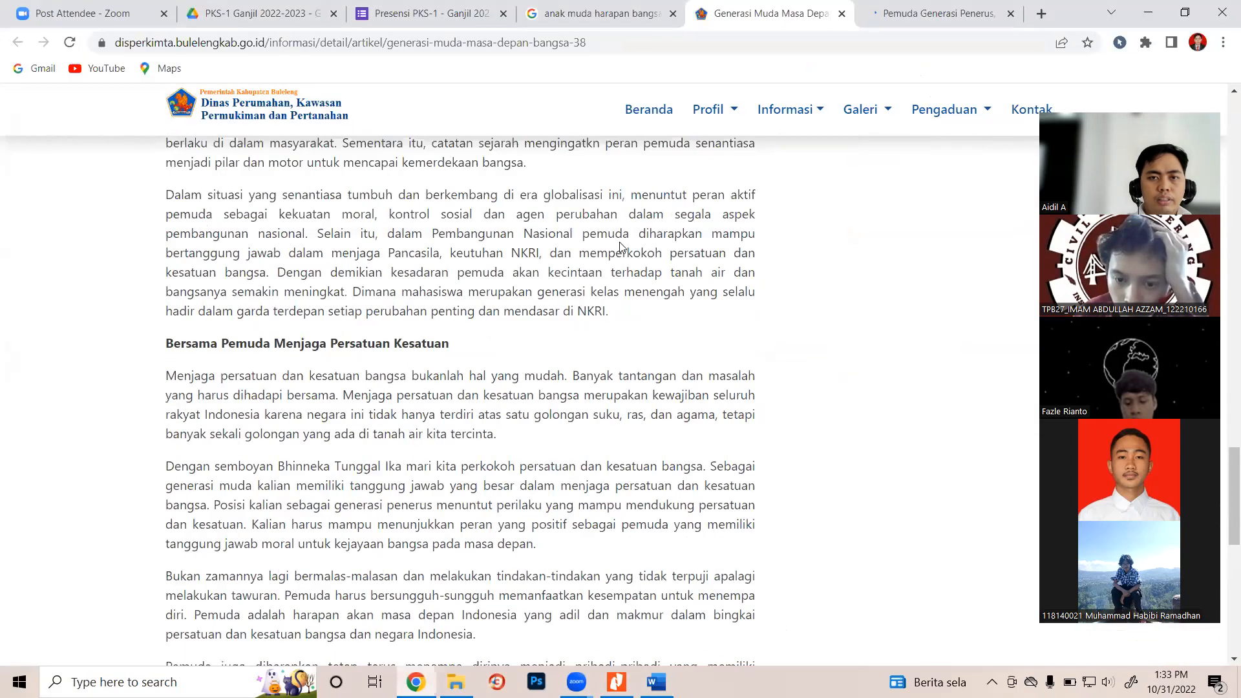
{"action": "left_click", "coordinate": [891, 10]}
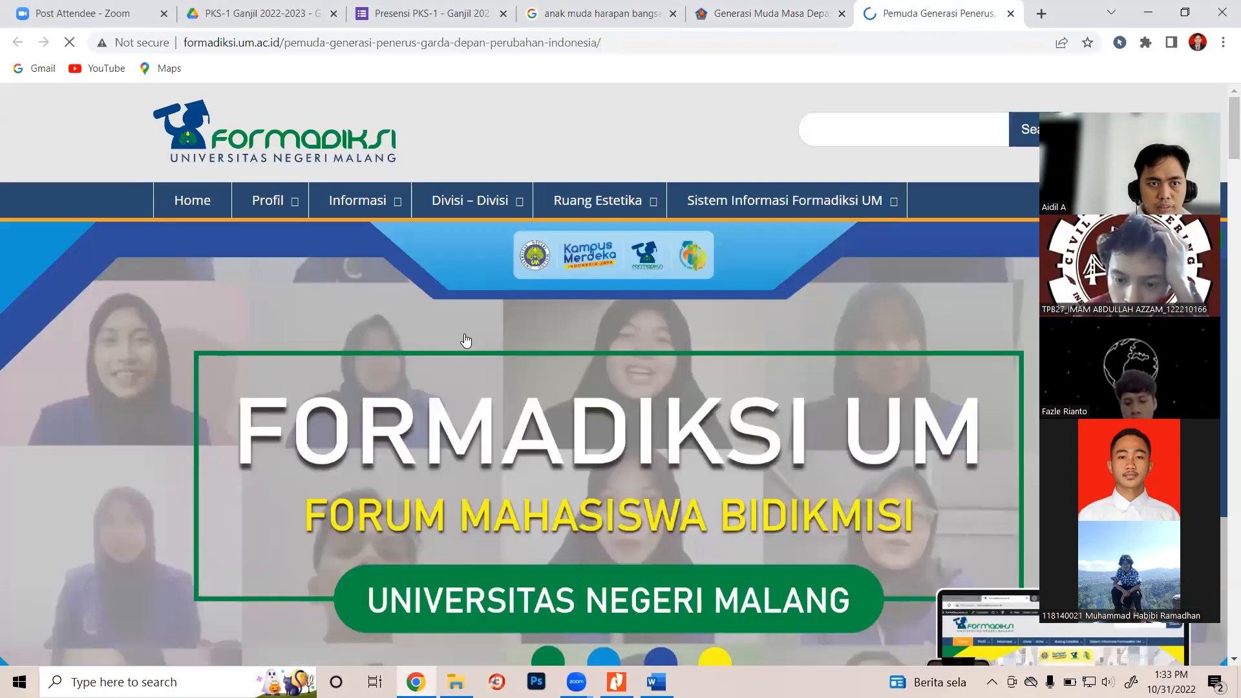
{"action": "scroll", "coordinate": [546, 353], "scroll_direction": "down", "scroll_amount": 20}
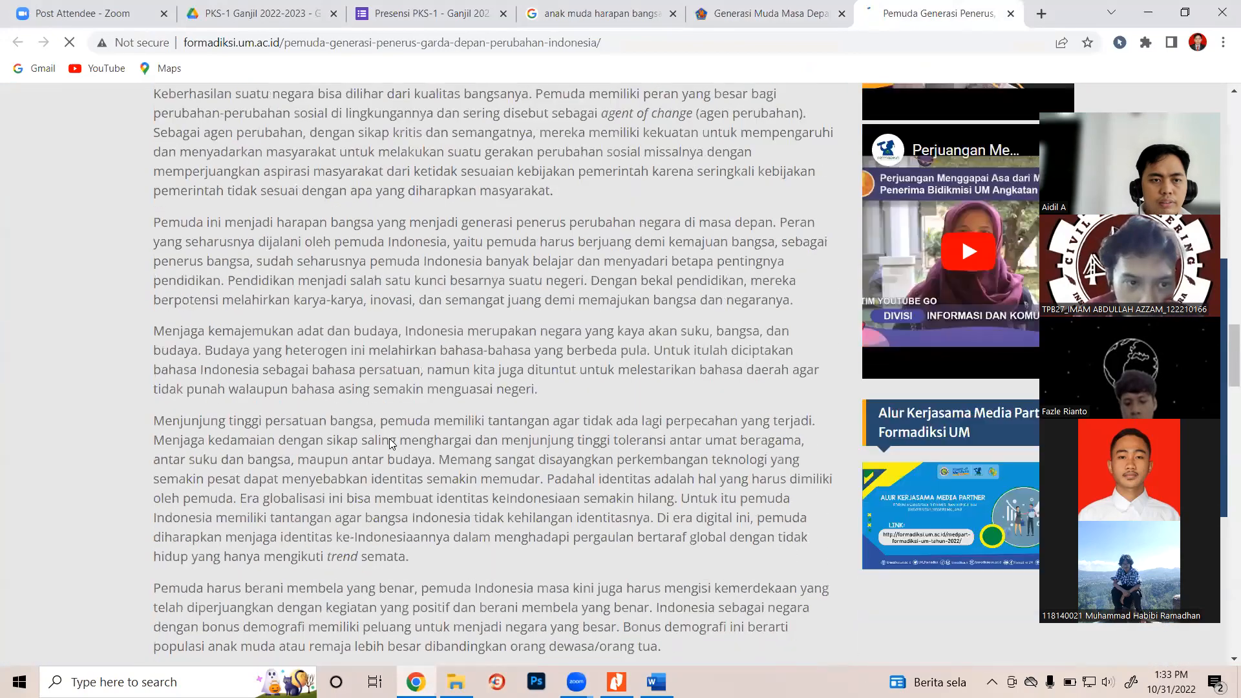
{"action": "scroll", "coordinate": [388, 440], "scroll_direction": "down", "scroll_amount": 6}
{"action": "scroll", "coordinate": [388, 440], "scroll_direction": "down", "scroll_amount": 15}
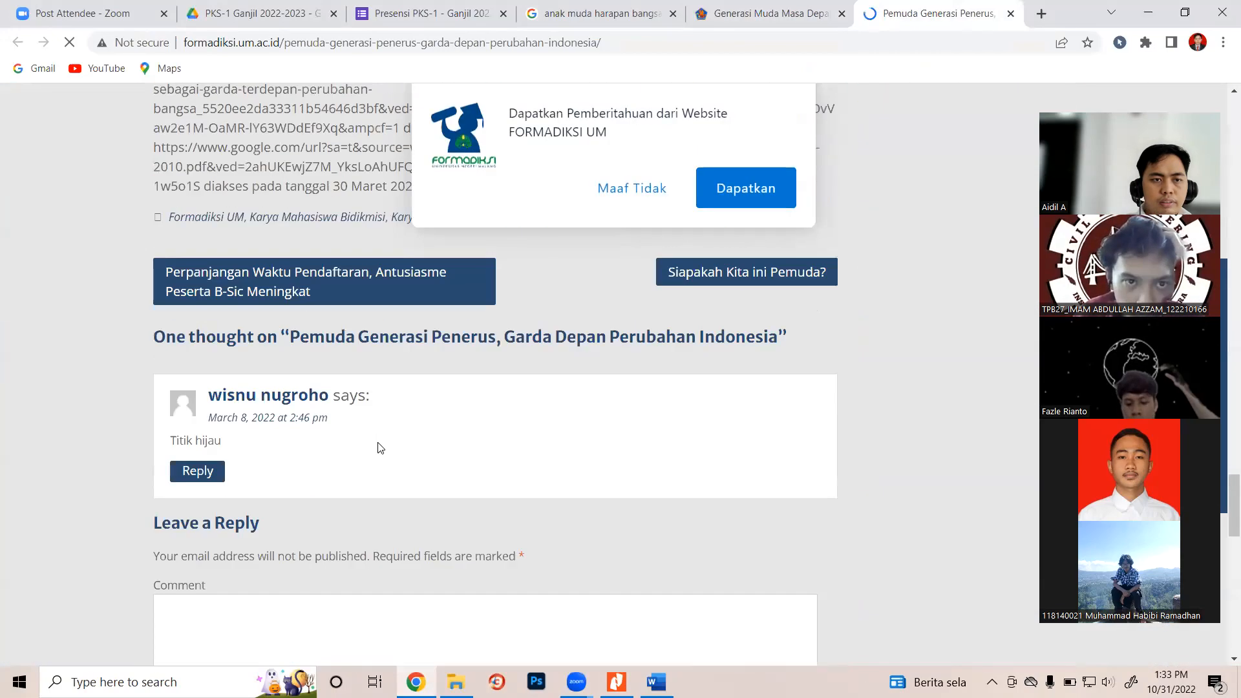
{"action": "scroll", "coordinate": [378, 443], "scroll_direction": "up", "scroll_amount": 20}
{"action": "scroll", "coordinate": [378, 442], "scroll_direction": "up", "scroll_amount": 20}
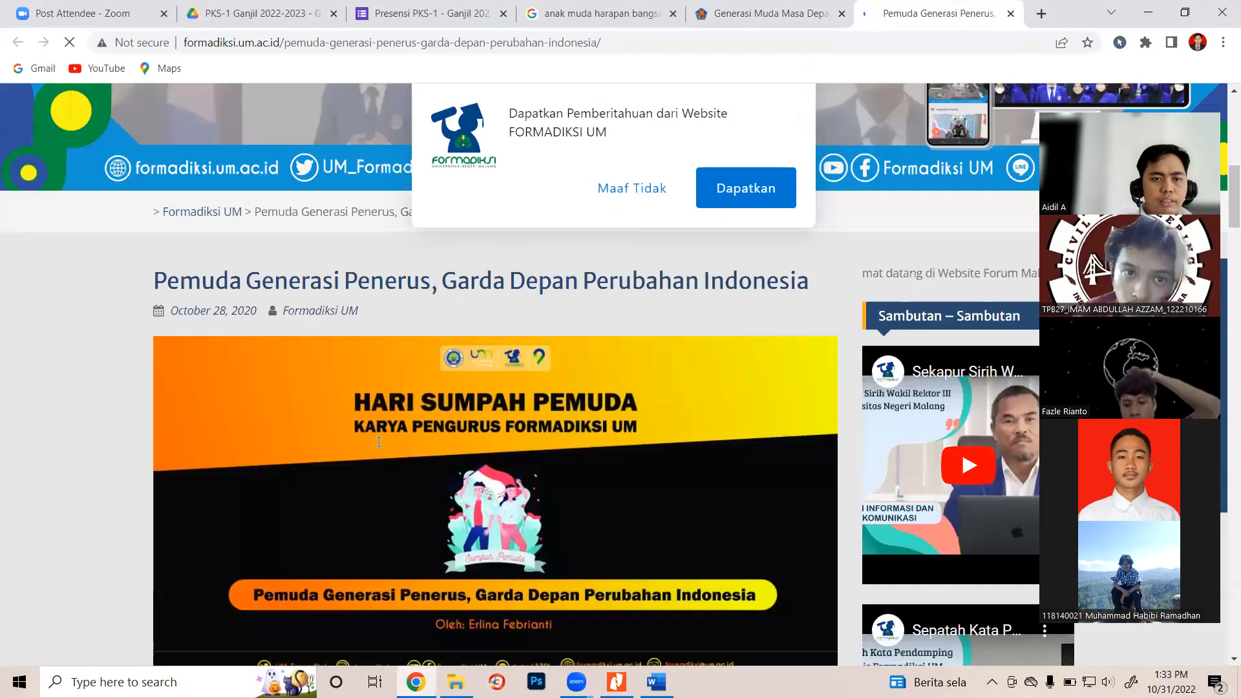
Open the 'Peran Pemuda dalam Kemajuan Bangsa' search result in a new tab
{"action": "left_click", "coordinate": [600, 13]}
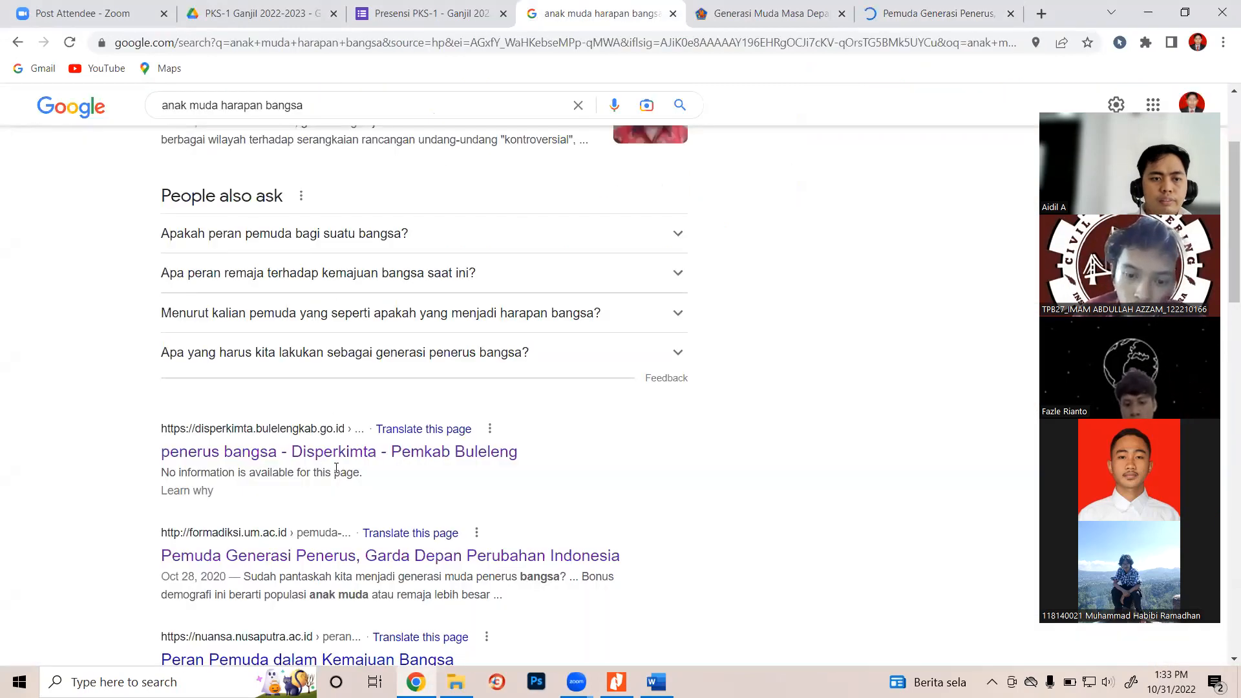
{"action": "scroll", "coordinate": [337, 475], "scroll_direction": "down", "scroll_amount": 2}
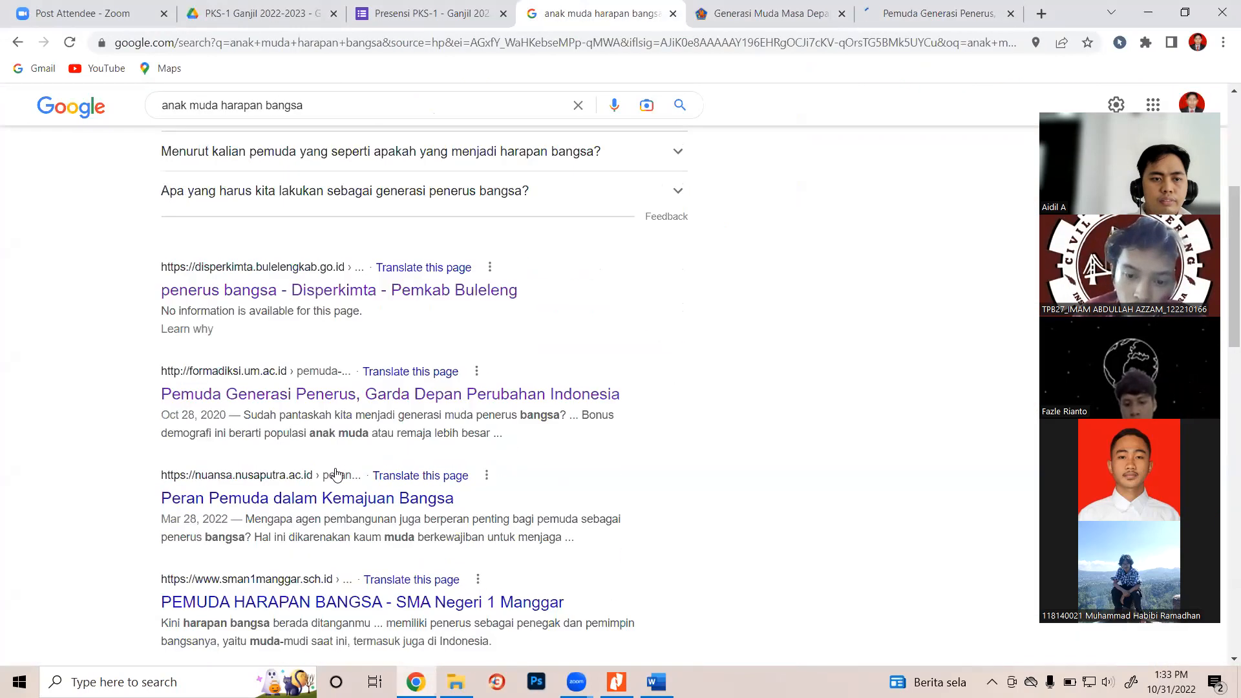
{"action": "right_click", "coordinate": [351, 501]}
{"action": "left_click", "coordinate": [401, 510]}
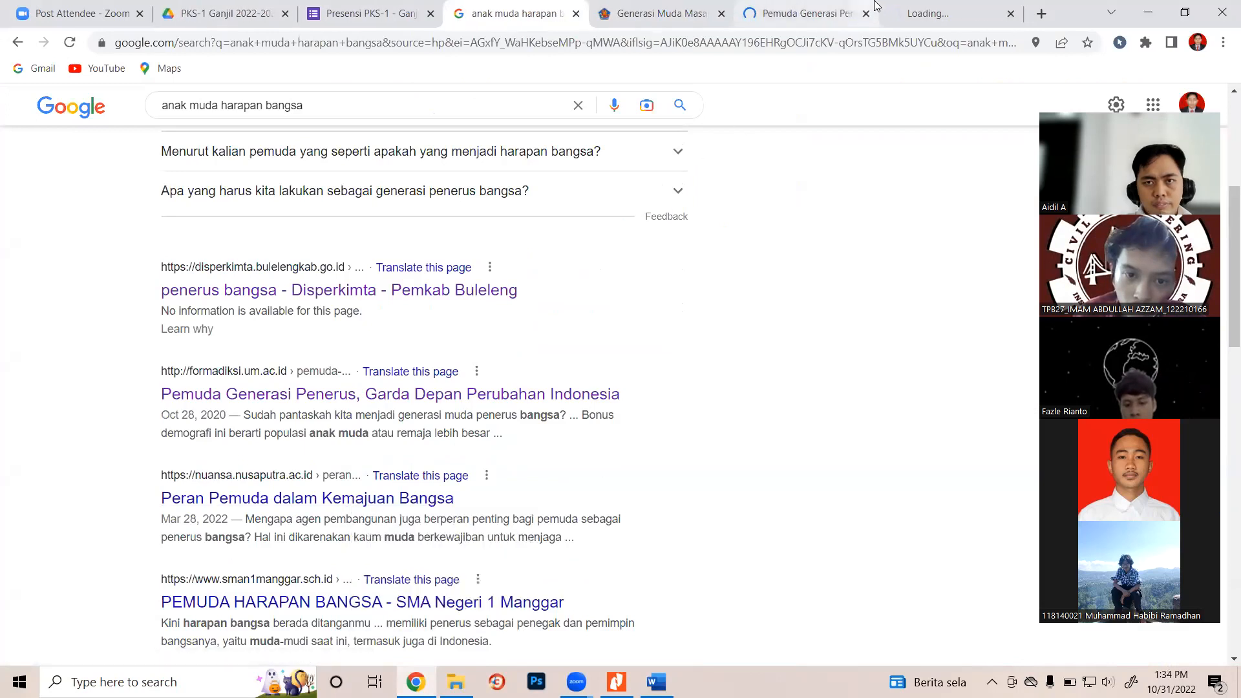
{"action": "left_click", "coordinate": [912, 14]}
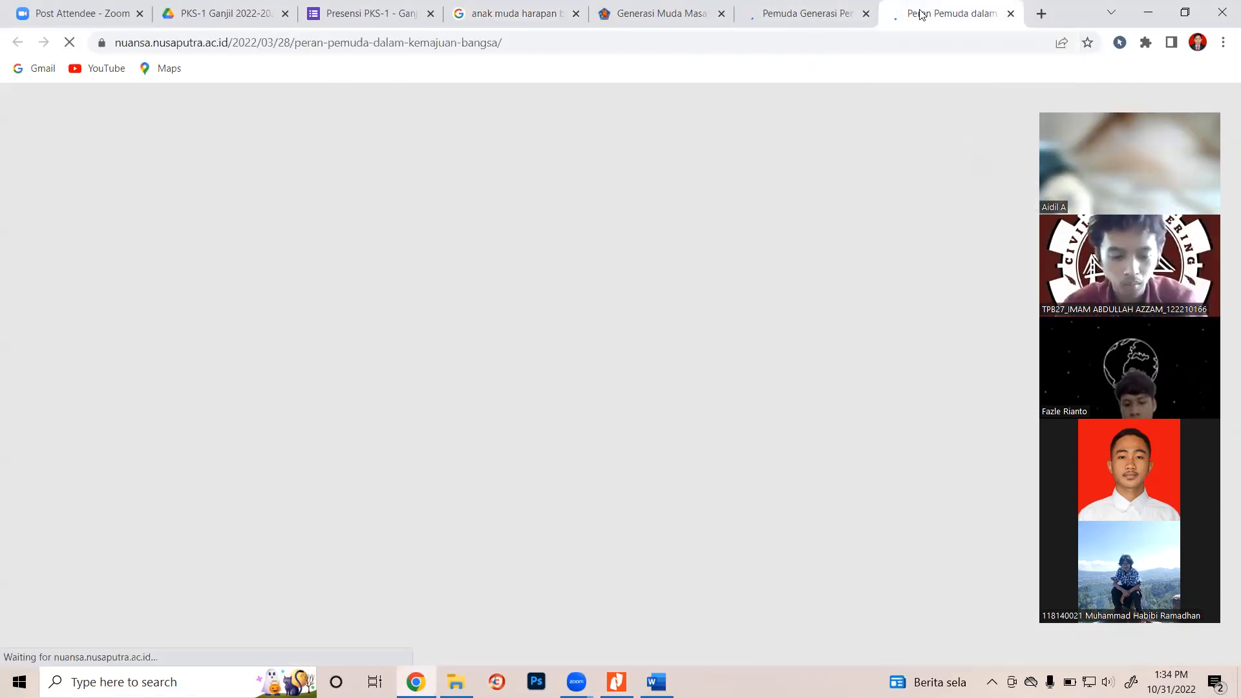
Select the article text from Membangun Pendidikan through its final paragraph
{"action": "scroll", "coordinate": [453, 388], "scroll_direction": "down", "scroll_amount": 10}
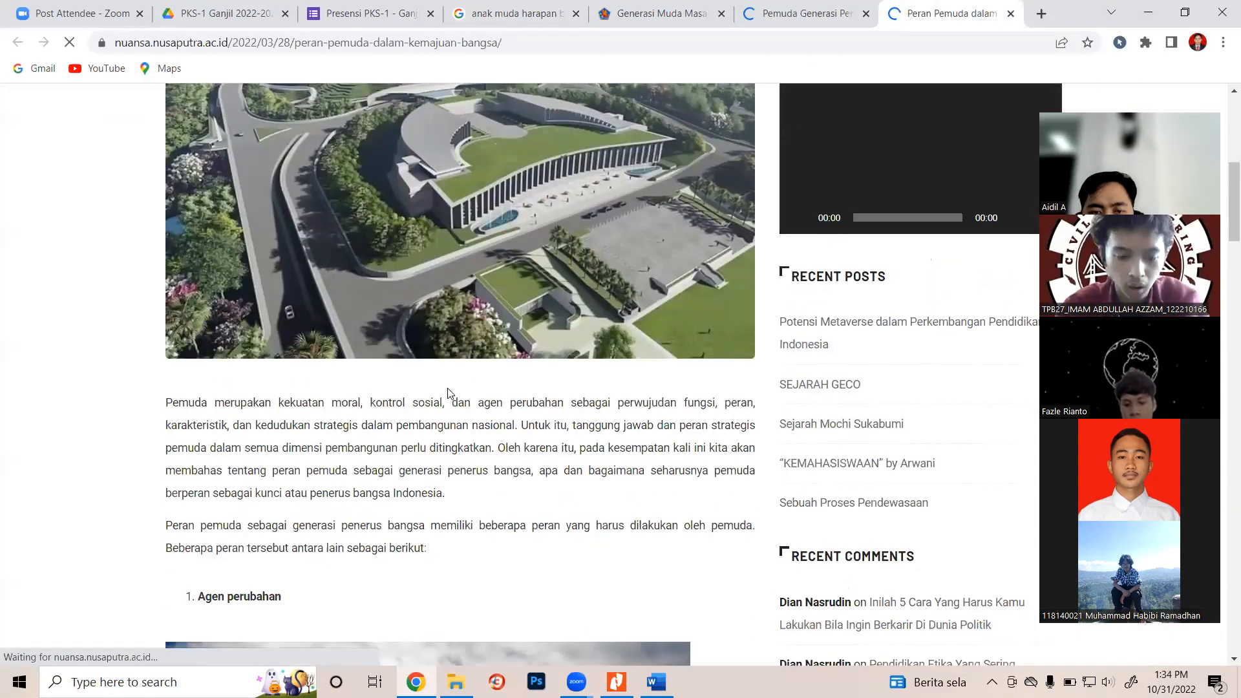
{"action": "scroll", "coordinate": [444, 382], "scroll_direction": "up", "scroll_amount": 5}
{"action": "scroll", "coordinate": [446, 385], "scroll_direction": "down", "scroll_amount": 15}
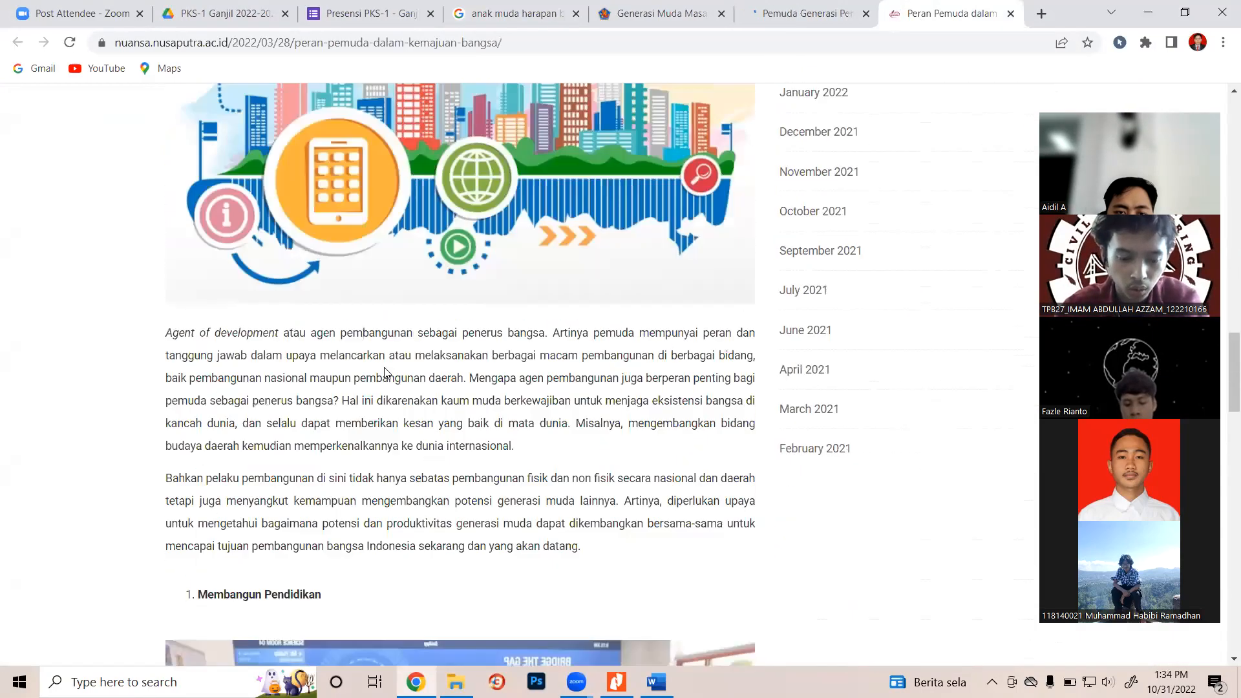
{"action": "scroll", "coordinate": [386, 371], "scroll_direction": "down", "scroll_amount": 20}
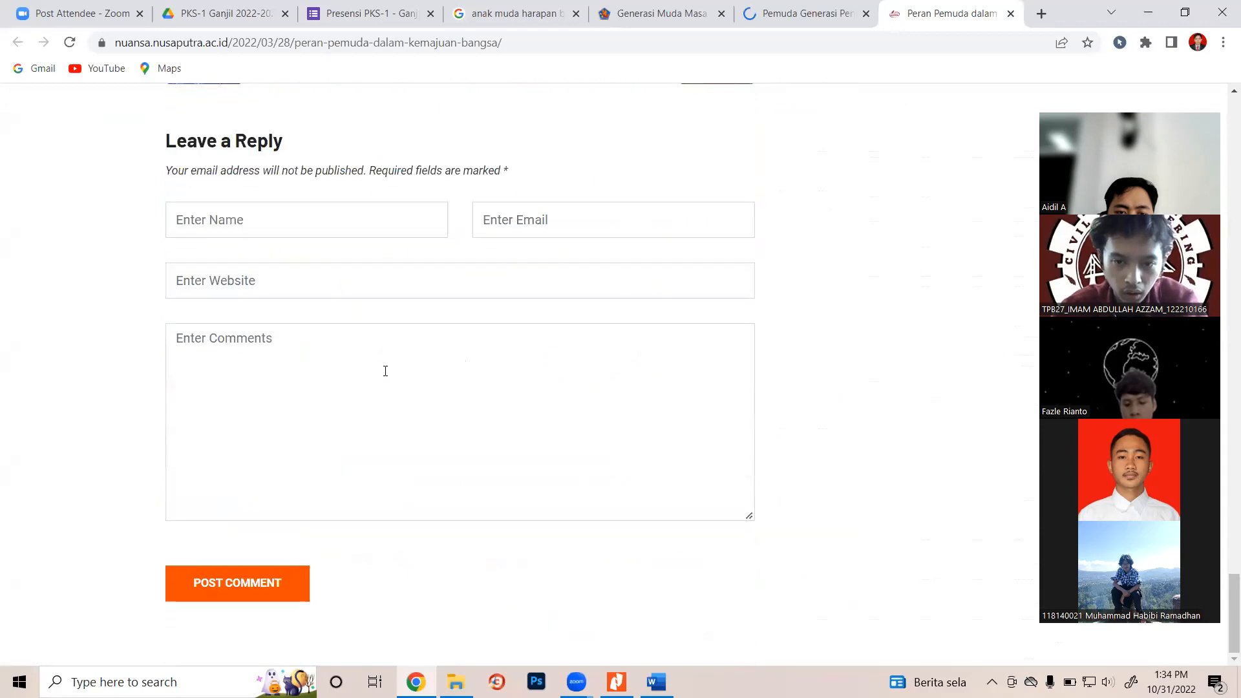
{"action": "scroll", "coordinate": [386, 371], "scroll_direction": "up", "scroll_amount": 10}
{"action": "scroll", "coordinate": [385, 372], "scroll_direction": "up", "scroll_amount": 10}
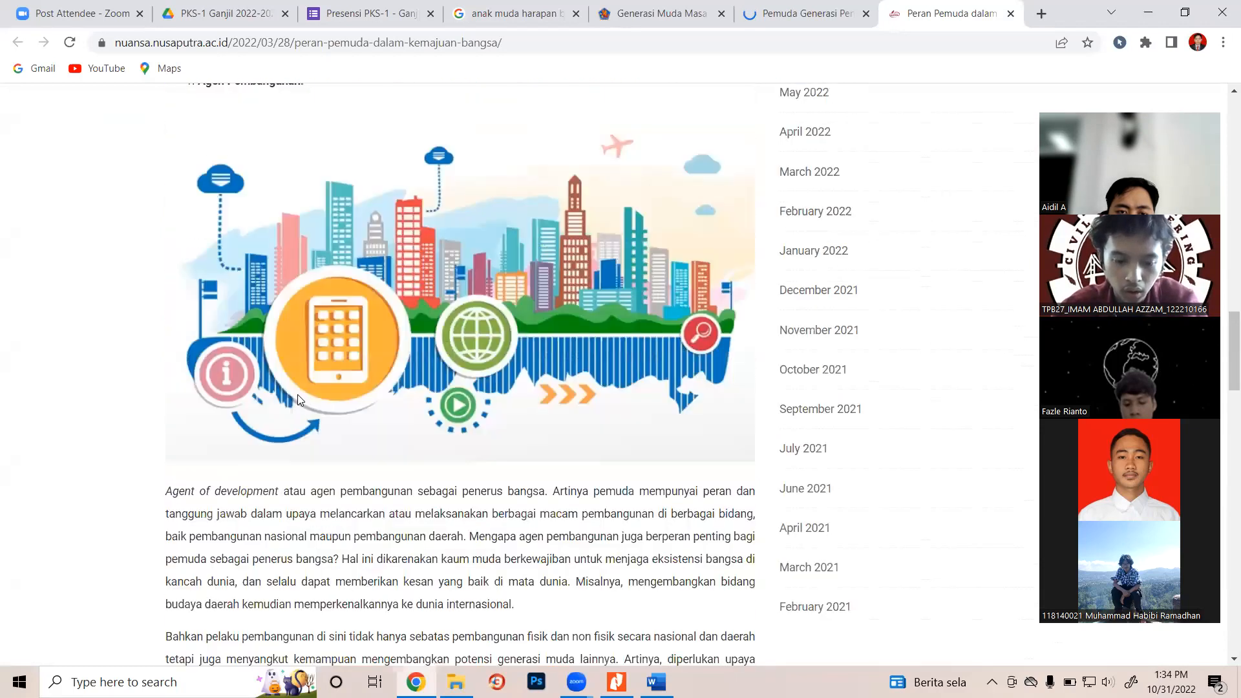
{"action": "scroll", "coordinate": [297, 394], "scroll_direction": "down", "scroll_amount": 5}
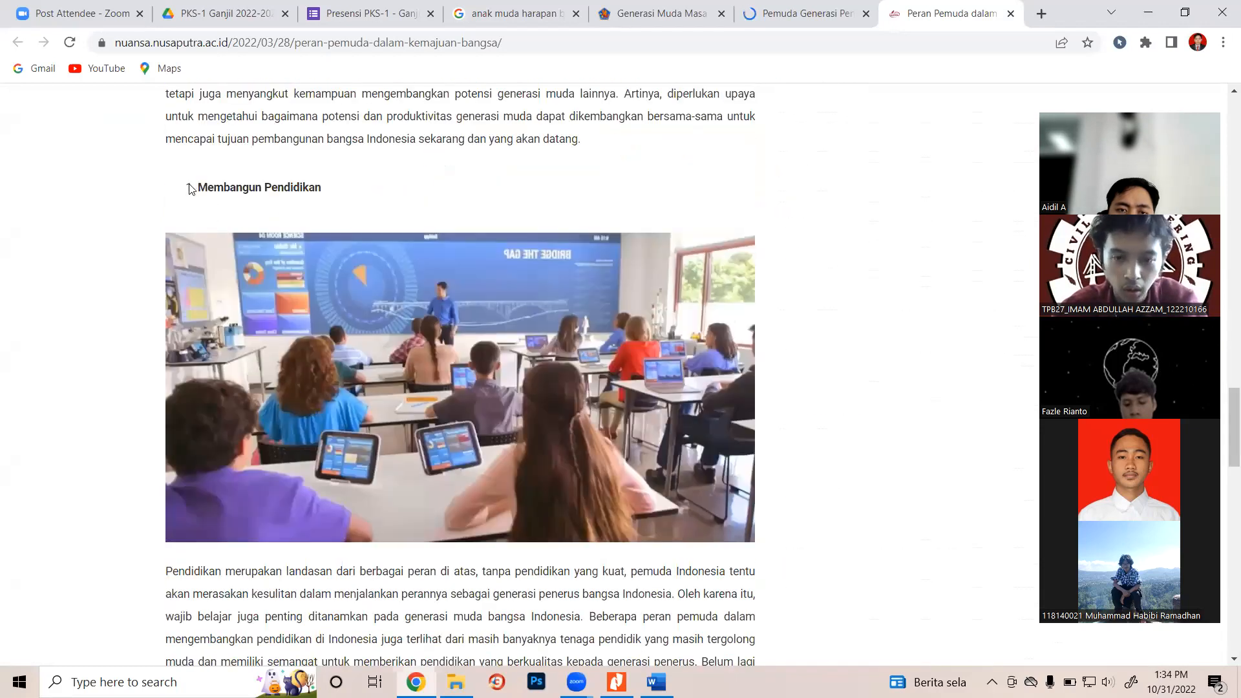
{"action": "left_click_drag", "start_coordinate": [200, 189], "coordinate": [608, 564]}
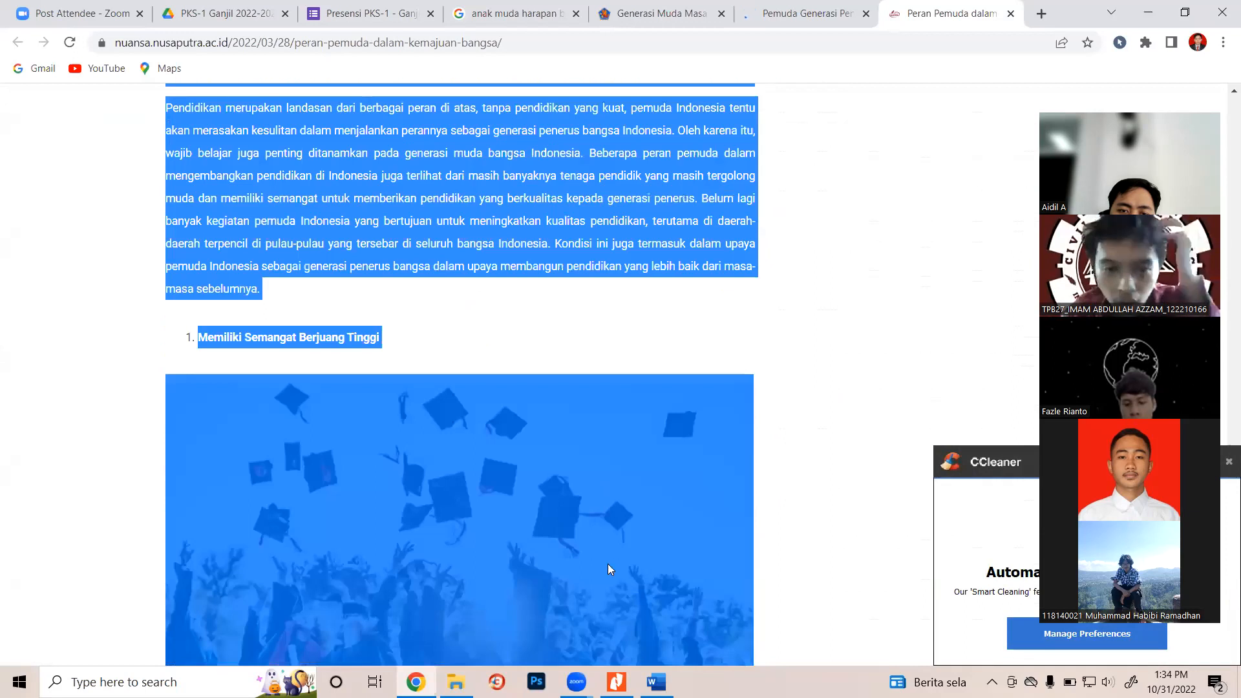
{"action": "left_click_drag", "start_coordinate": [610, 625], "coordinate": [626, 307]}
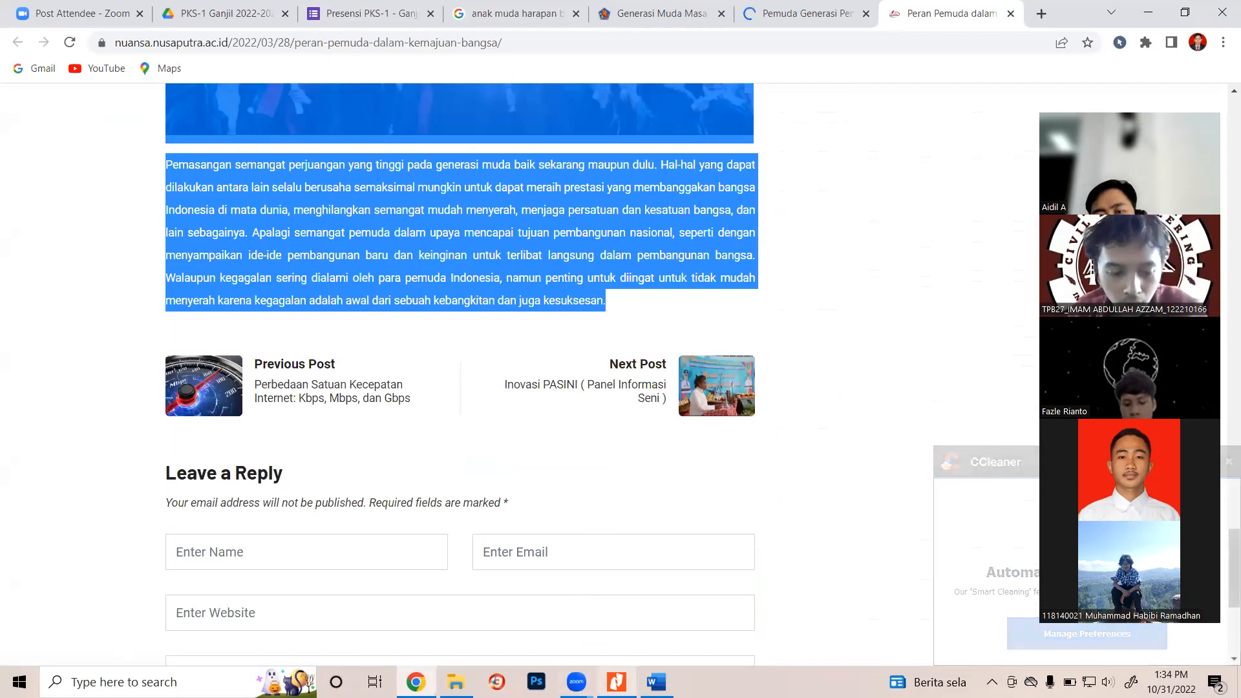
Paste the Peran Pemuda text under 1.2 Rumusan Masalah using Keep Text Only to drop images
{"action": "key", "text": "alt+Tab"}
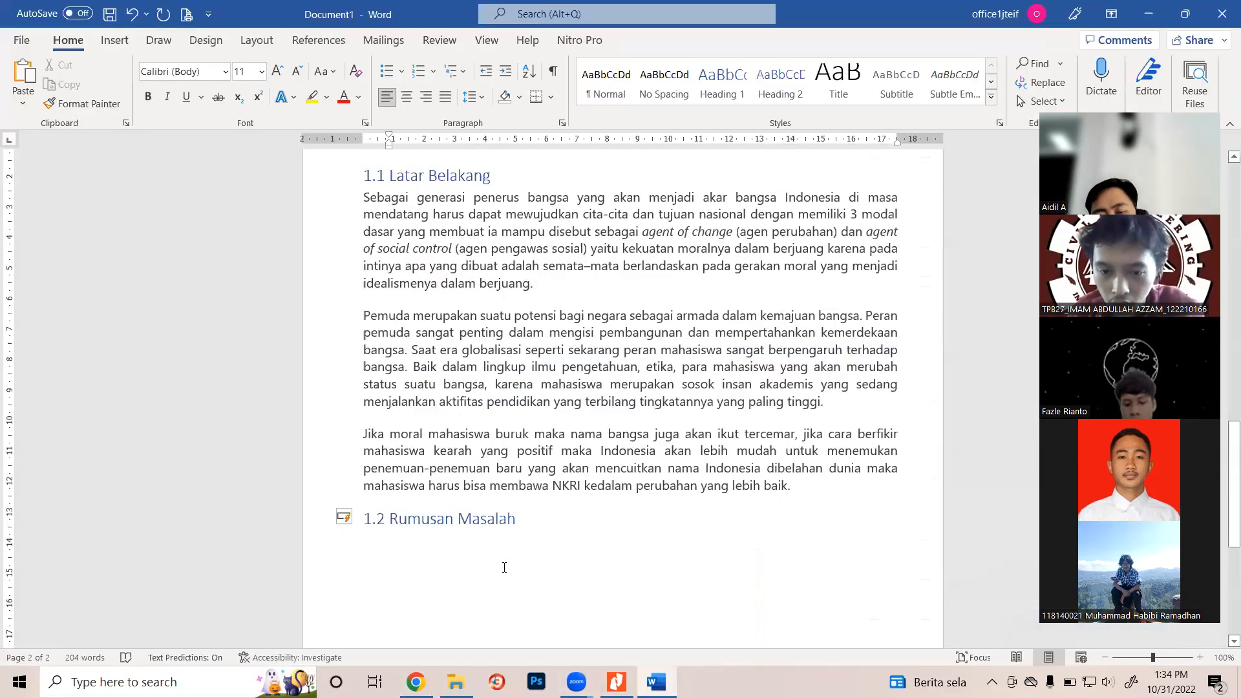
{"action": "key", "text": "ctrl+v"}
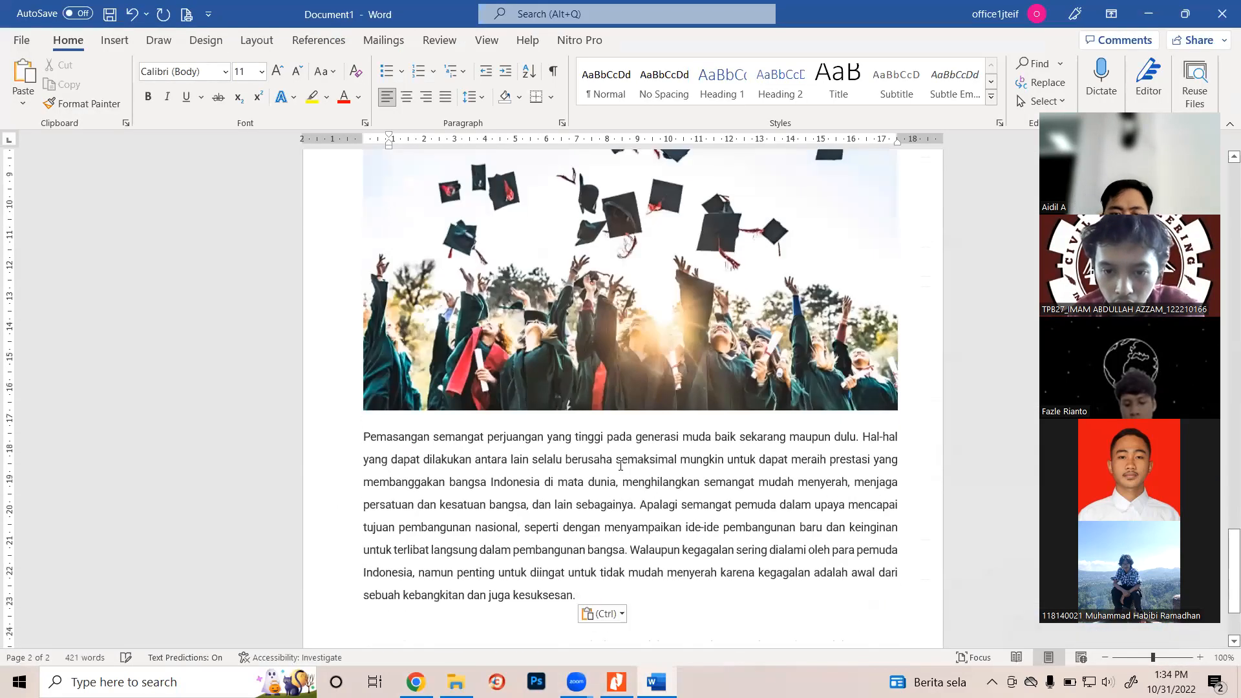
{"action": "scroll", "coordinate": [621, 466], "scroll_direction": "up", "scroll_amount": 10}
{"action": "scroll", "coordinate": [753, 585], "scroll_direction": "down", "scroll_amount": 7}
{"action": "scroll", "coordinate": [754, 585], "scroll_direction": "down", "scroll_amount": 6}
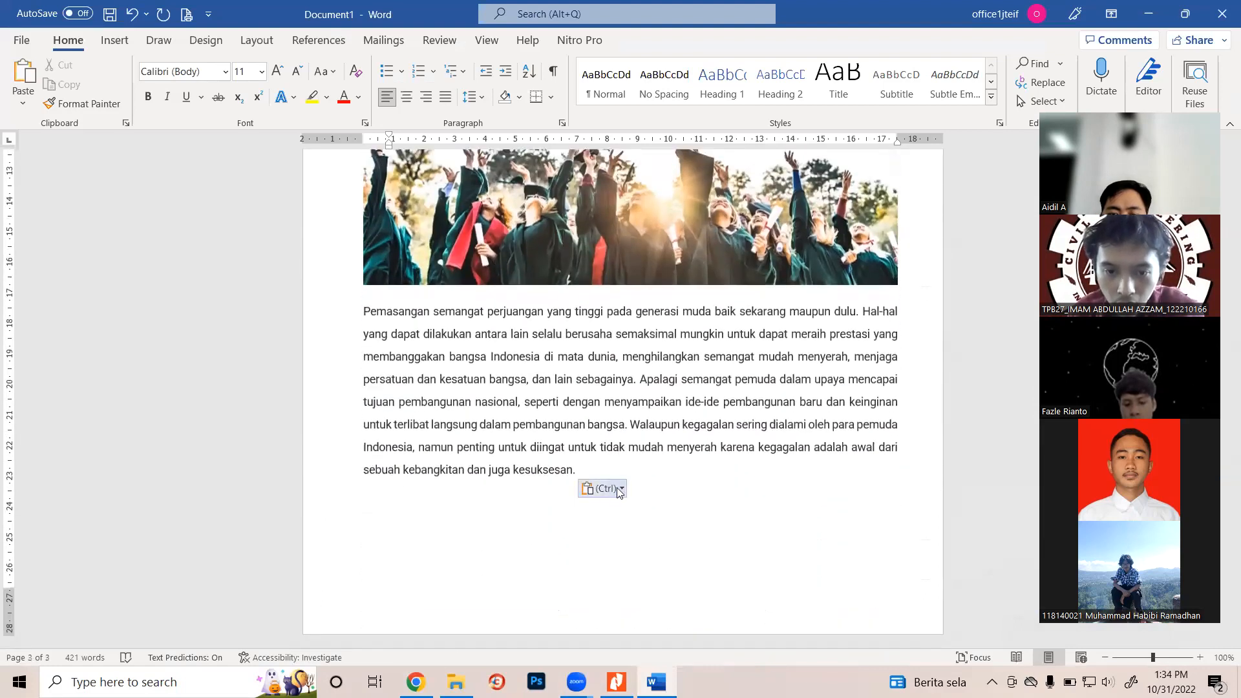
{"action": "left_click", "coordinate": [620, 491]}
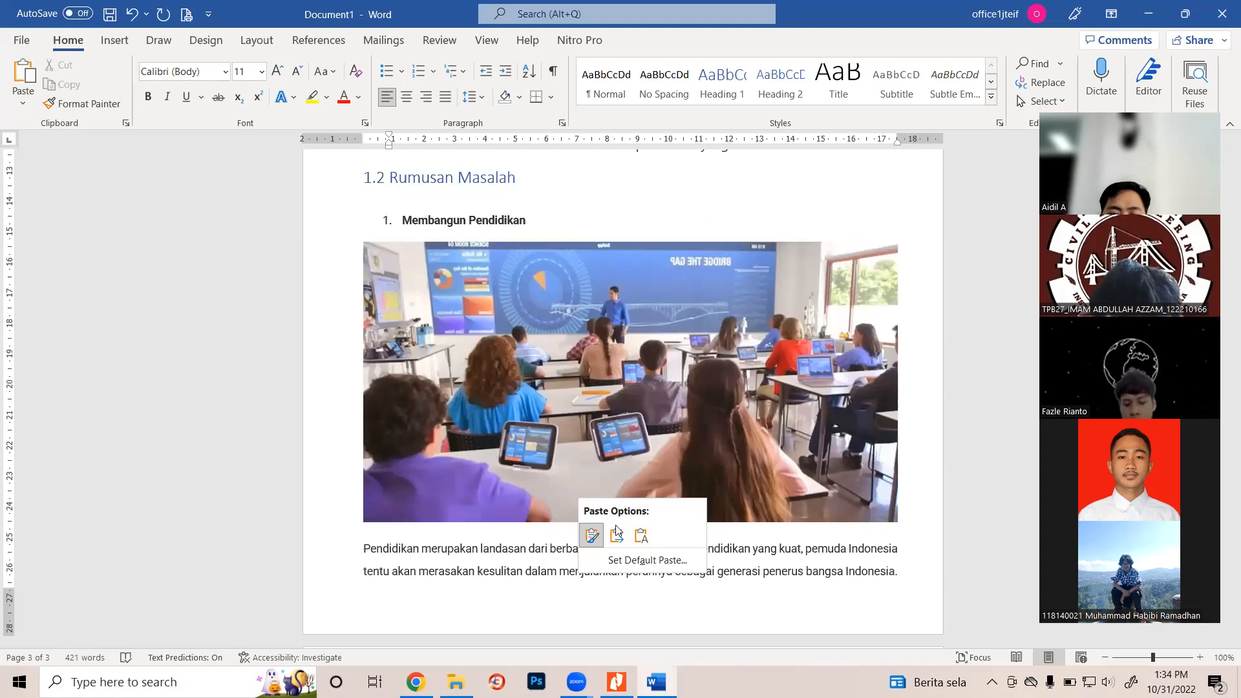
{"action": "left_click", "coordinate": [641, 535]}
{"action": "scroll", "coordinate": [397, 355], "scroll_direction": "up", "scroll_amount": 4}
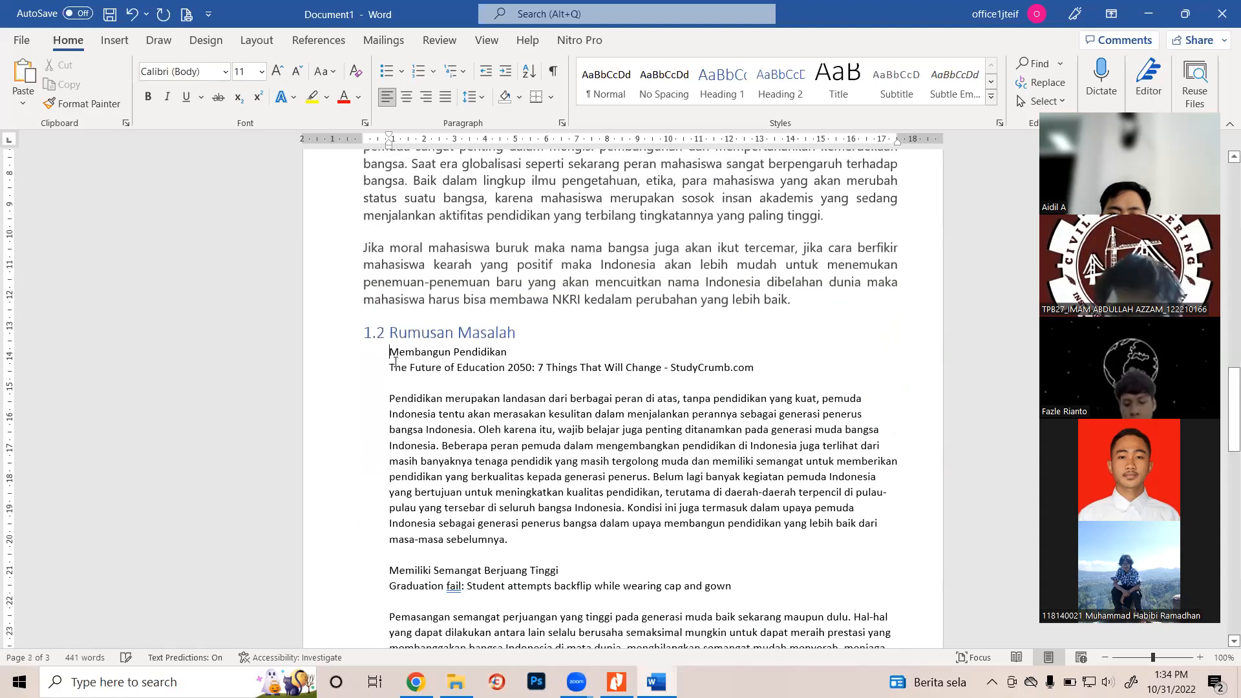
Add the intro line 'Beberapa masalah diantaranya:' and number Membangun Pendidikan as item 1
{"action": "left_click", "coordinate": [533, 333]}
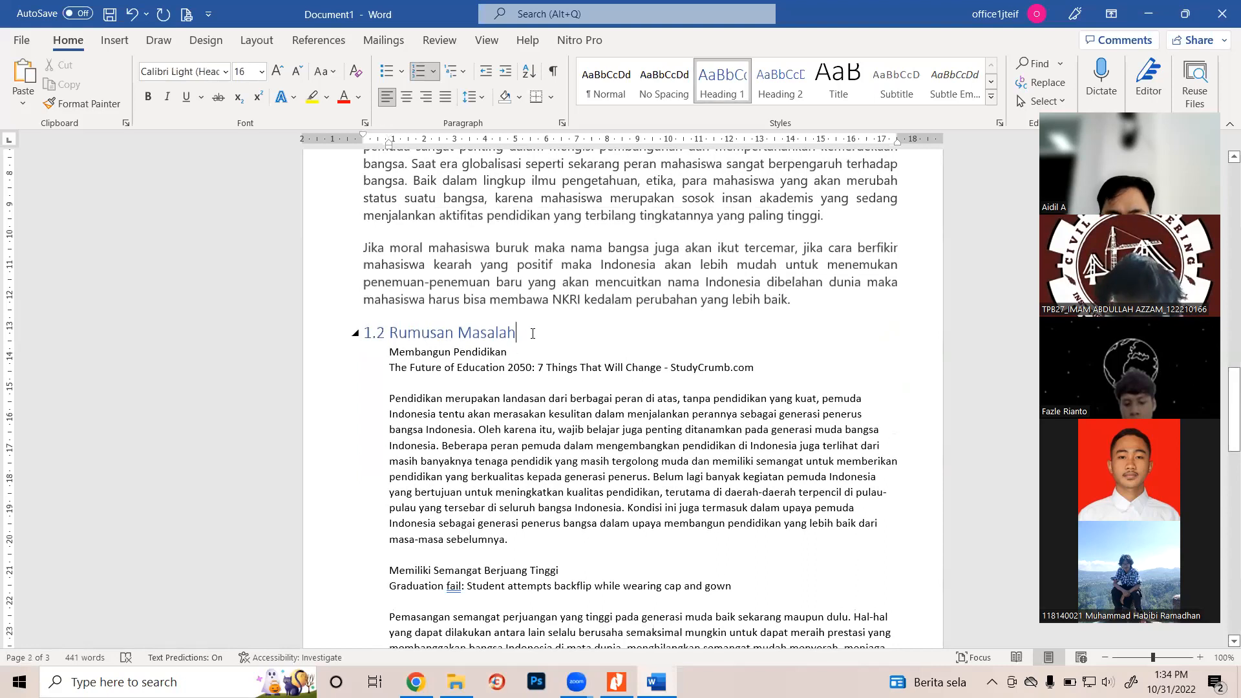
{"action": "key", "text": "Return"}
{"action": "type", "text": "Beberapa "}
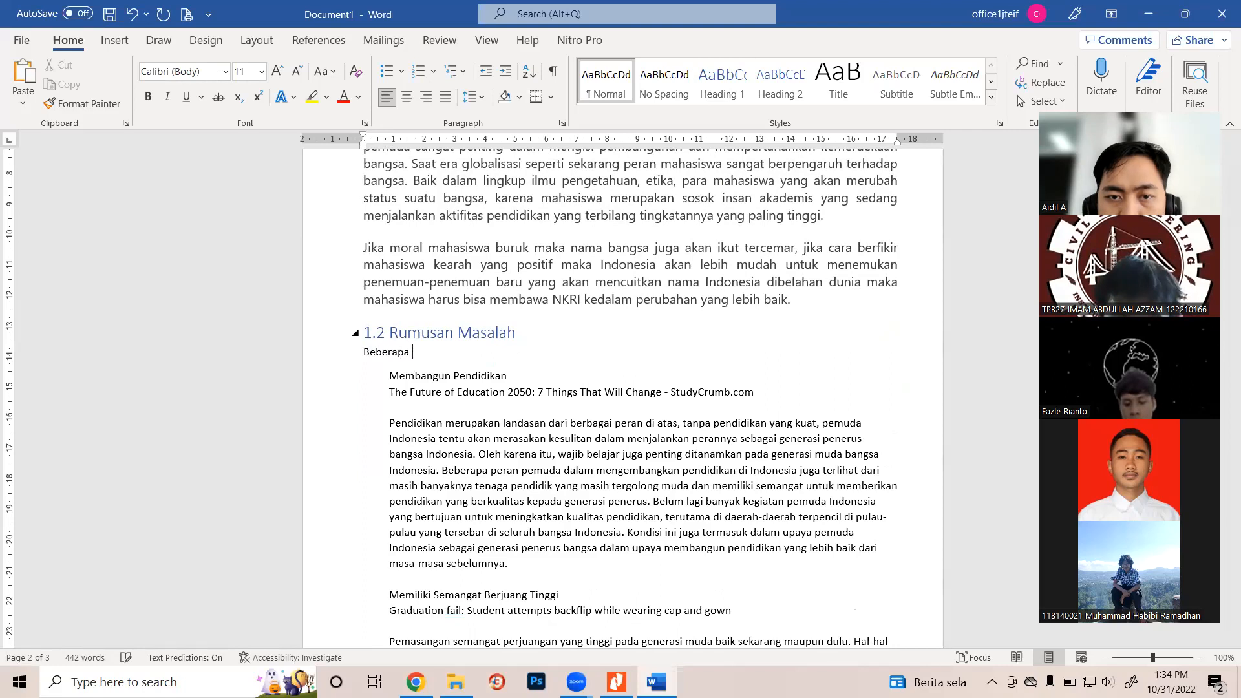
{"action": "type", "text": "masalah"}
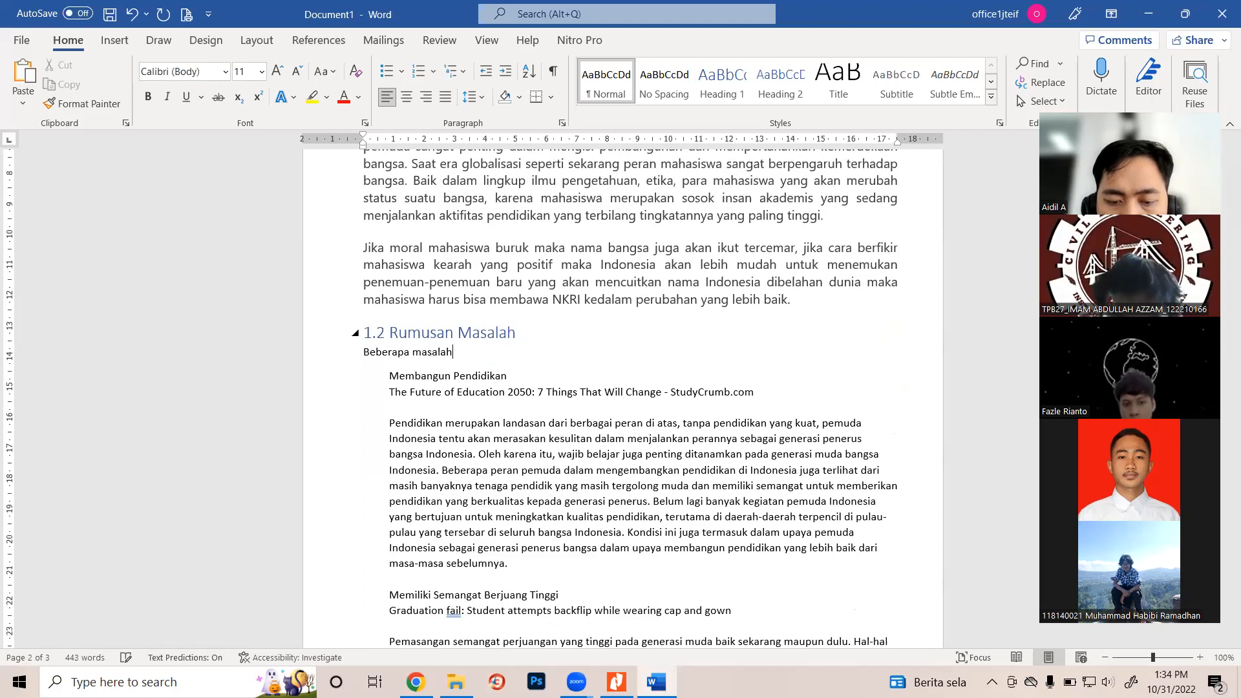
{"action": "type", "text": " diantaran"}
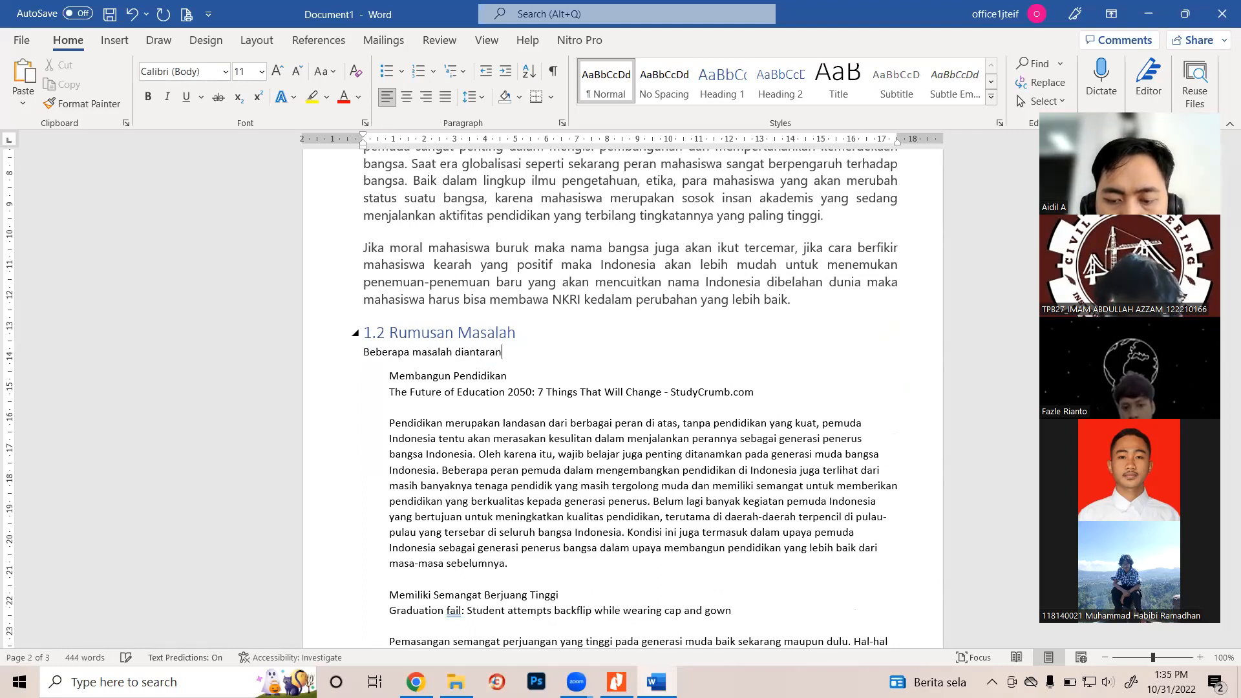
{"action": "type", "text": "ya:"}
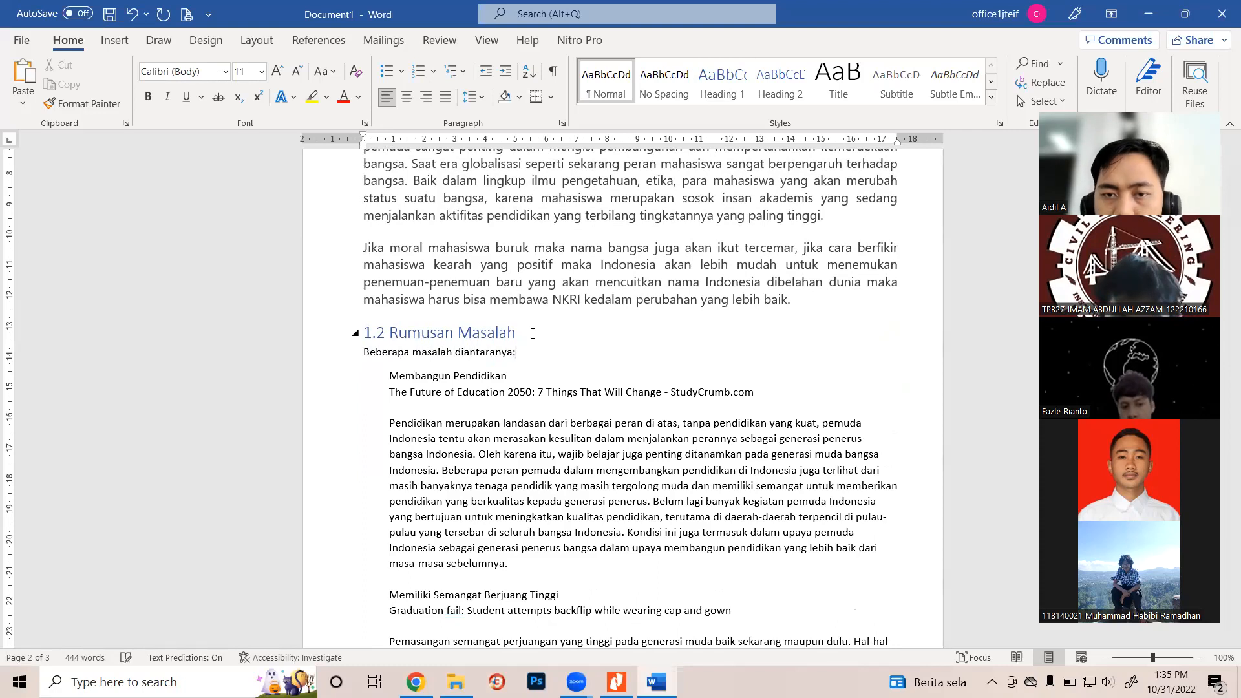
{"action": "key", "text": "Return"}
{"action": "key", "text": "Delete"}
{"action": "type", "text": "1."}
Keep item 1's source line and Pendidikan paragraph unnumbered and indented beneath it
{"action": "key", "text": "Down"}
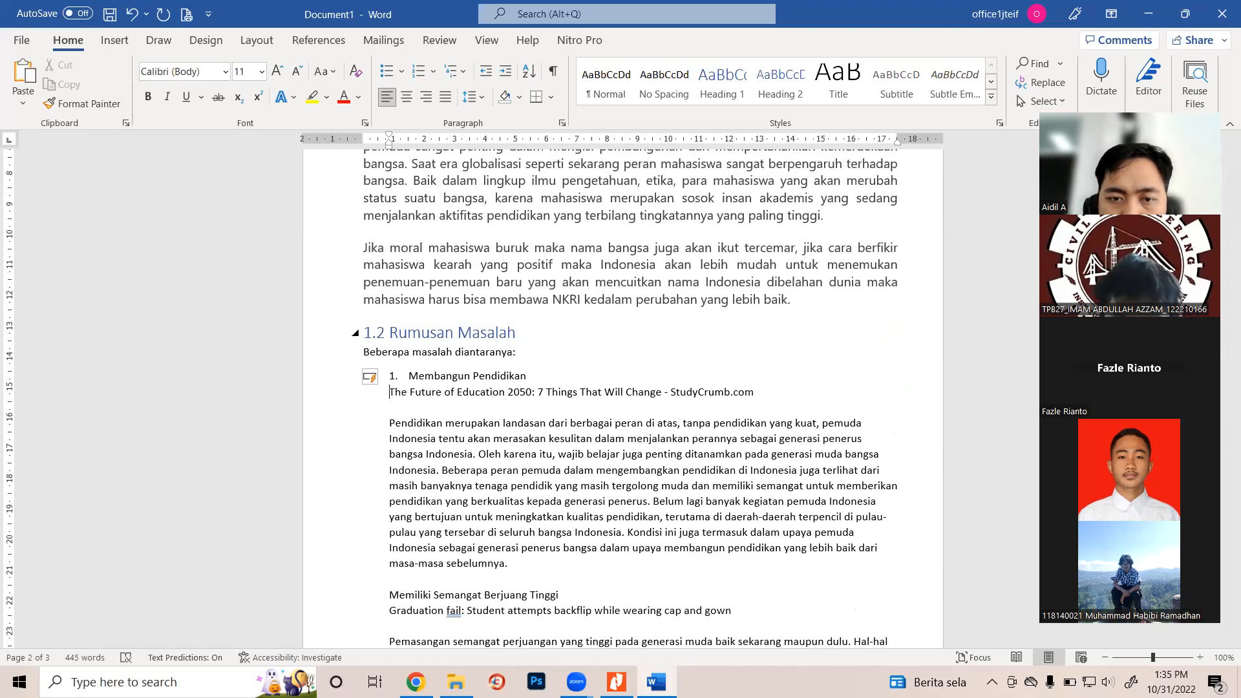
{"action": "key", "text": "Up"}
{"action": "key", "text": "BackSpace"}
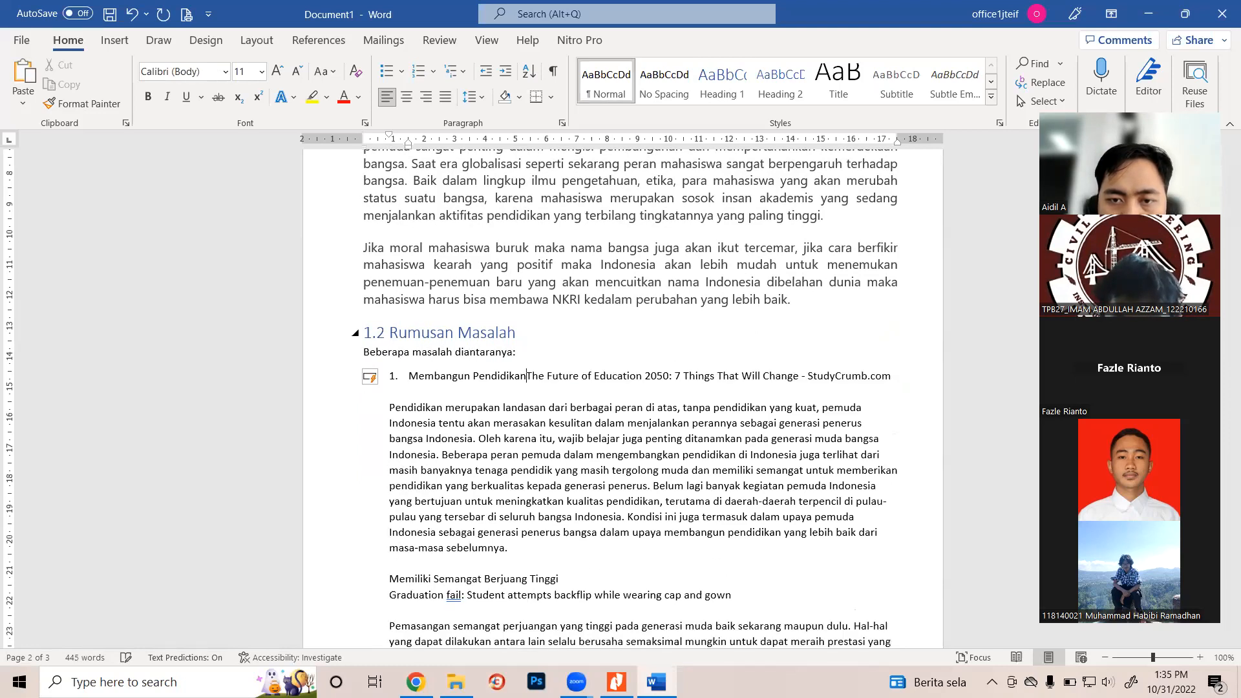
{"action": "key", "text": "shift+Return"}
{"action": "key", "text": "Down"}
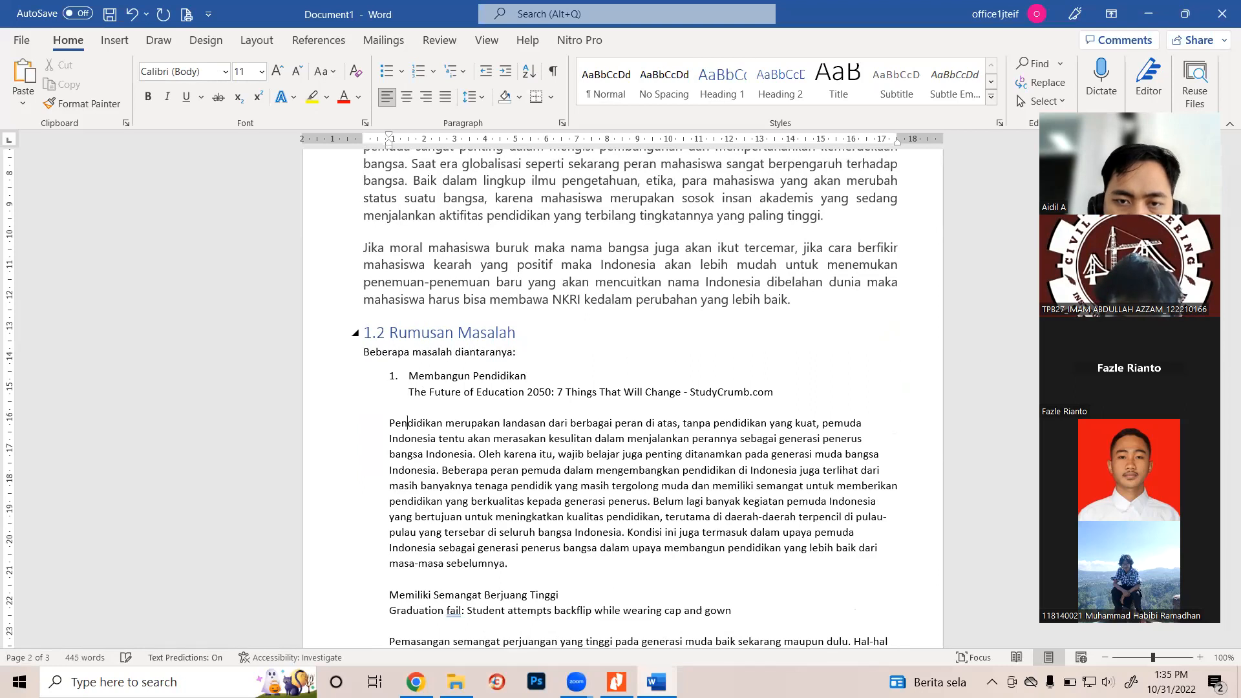
{"action": "key", "text": "Delete"}
{"action": "key", "text": "BackSpace"}
{"action": "key", "text": "shift+Return"}
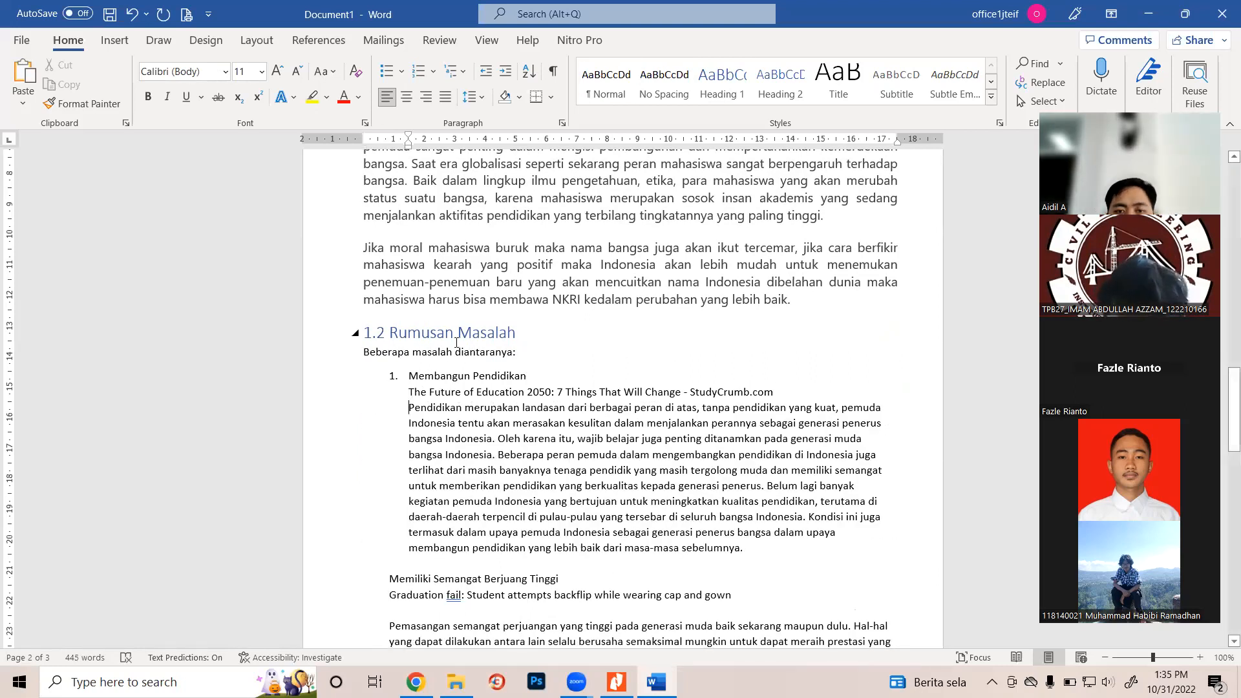
{"action": "scroll", "coordinate": [396, 315], "scroll_direction": "down", "scroll_amount": 5}
{"action": "scroll", "coordinate": [396, 314], "scroll_direction": "up", "scroll_amount": 4}
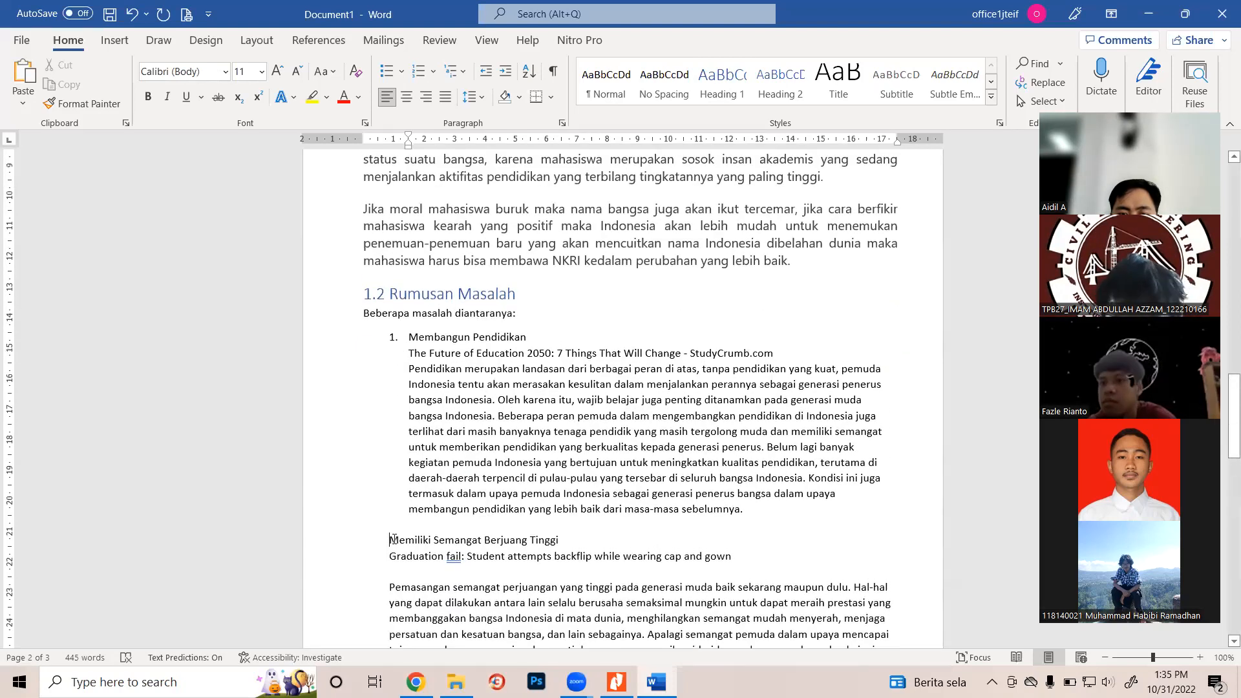
Number Memiliki Semangat Berjuang Tinggi as item 2 and indent its Pemasangan paragraph beneath it
{"action": "left_click", "coordinate": [397, 539]}
{"action": "type", "text": "2."}
{"action": "left_click", "coordinate": [390, 557]}
{"action": "key", "text": "BackSpace"}
{"action": "key", "text": "BackSpace"}
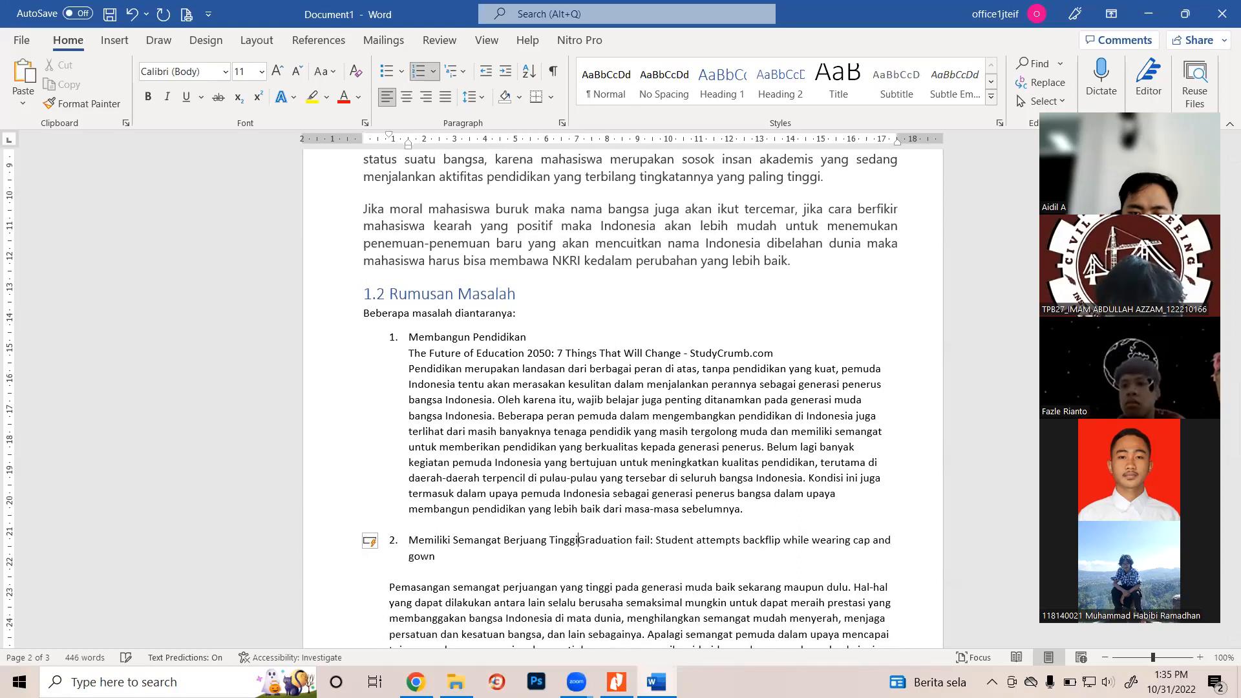
{"action": "key", "text": "Return"}
{"action": "key", "text": "BackSpace"}
{"action": "left_click", "coordinate": [390, 572]}
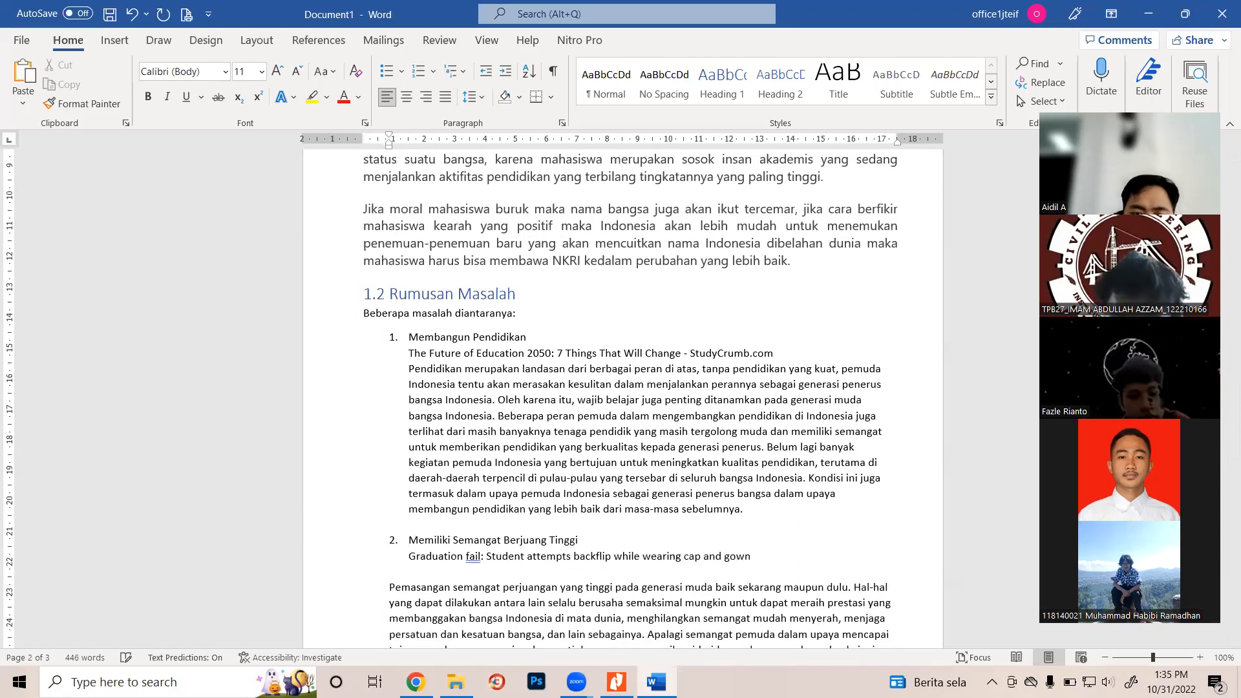
{"action": "key", "text": "BackSpace"}
{"action": "key", "text": "Delete"}
{"action": "key", "text": "Return"}
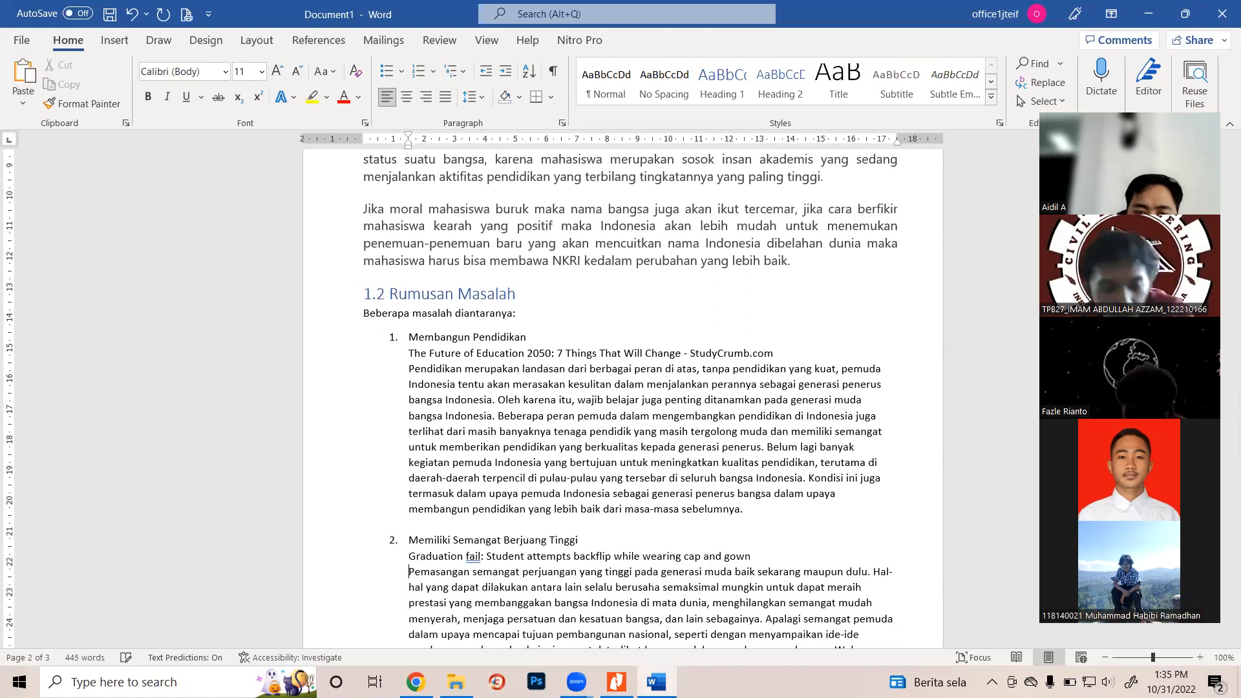
{"action": "scroll", "coordinate": [377, 456], "scroll_direction": "down", "scroll_amount": 5}
{"action": "scroll", "coordinate": [376, 457], "scroll_direction": "up", "scroll_amount": 3}
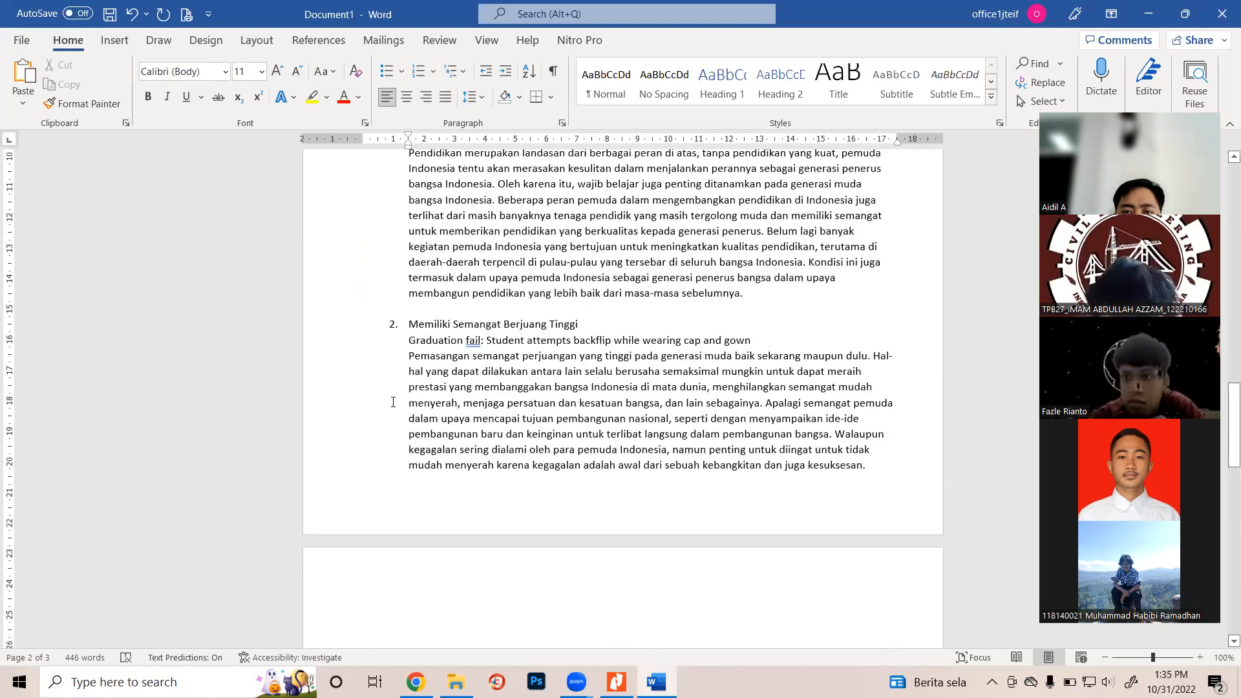
{"action": "scroll", "coordinate": [512, 408], "scroll_direction": "down", "scroll_amount": 7}
{"action": "scroll", "coordinate": [506, 388], "scroll_direction": "up", "scroll_amount": 8}
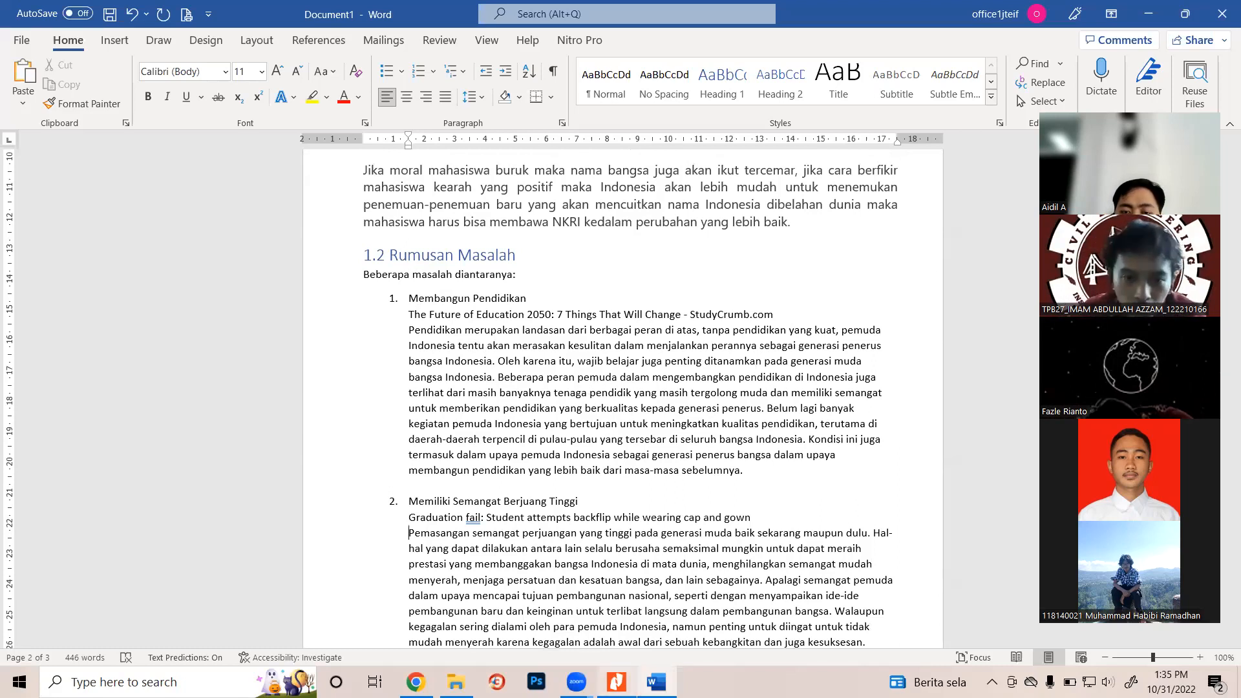
{"action": "left_click", "coordinate": [617, 682]}
Scroll the tutorial slides to slide 11, about adding sub-chapters I.2 and I.3
{"action": "scroll", "coordinate": [623, 489], "scroll_direction": "up", "scroll_amount": 4}
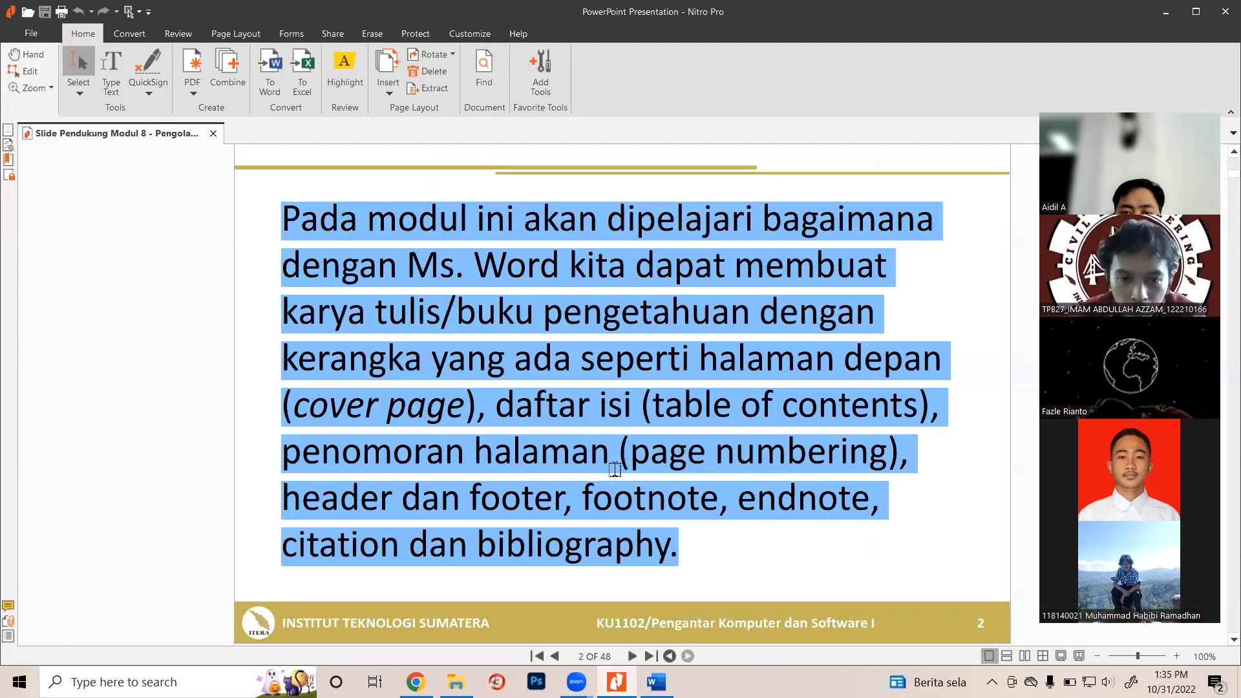
{"action": "scroll", "coordinate": [594, 458], "scroll_direction": "down", "scroll_amount": 10}
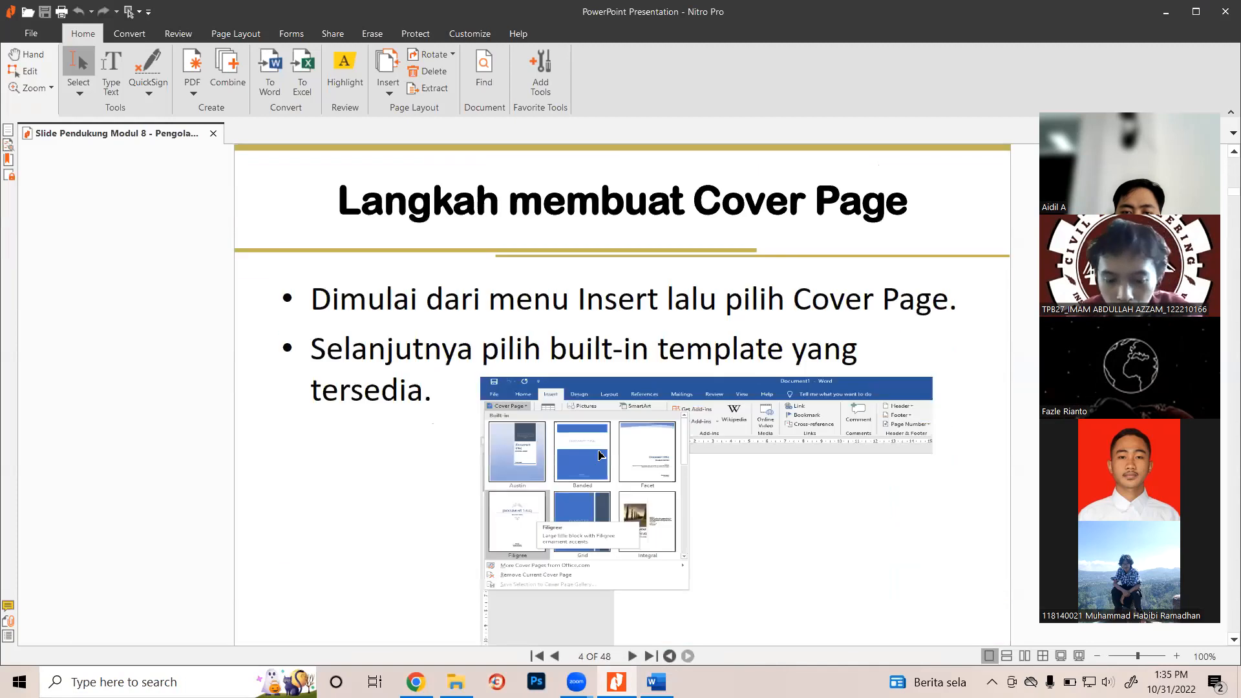
{"action": "scroll", "coordinate": [602, 462], "scroll_direction": "down", "scroll_amount": 6}
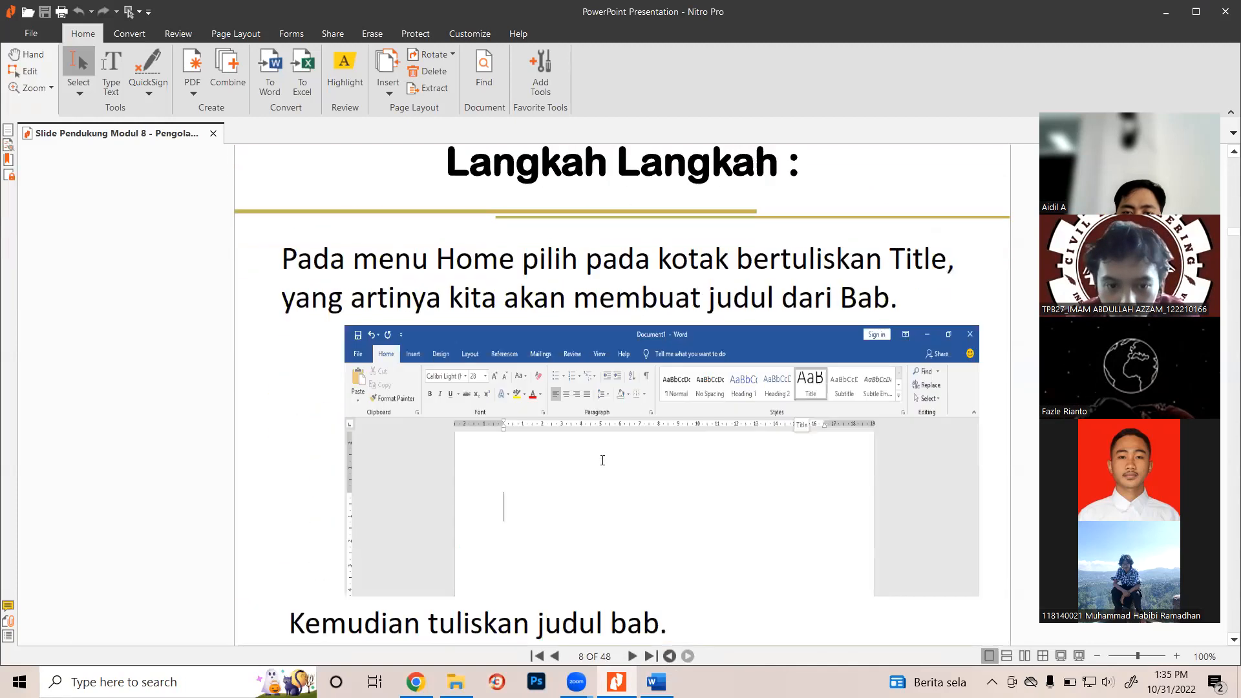
{"action": "scroll", "coordinate": [603, 463], "scroll_direction": "down", "scroll_amount": 6}
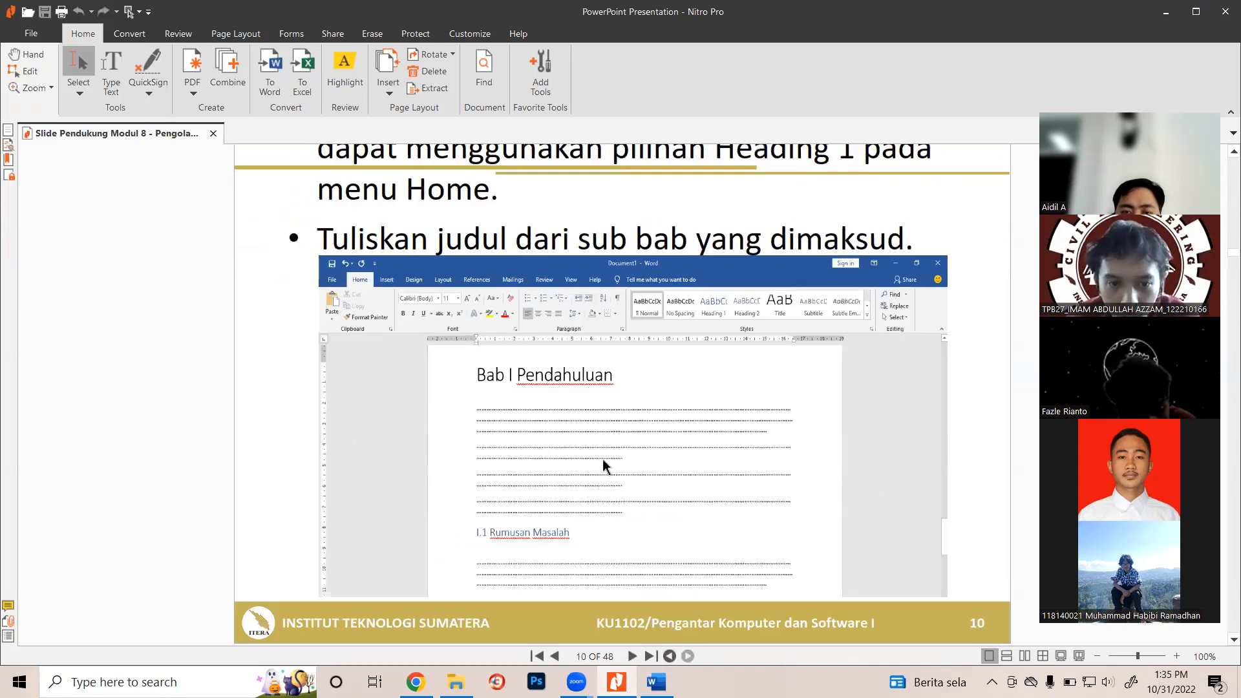
{"action": "scroll", "coordinate": [604, 466], "scroll_direction": "up", "scroll_amount": 3}
{"action": "scroll", "coordinate": [604, 466], "scroll_direction": "up", "scroll_amount": 3}
{"action": "scroll", "coordinate": [604, 466], "scroll_direction": "down", "scroll_amount": 3}
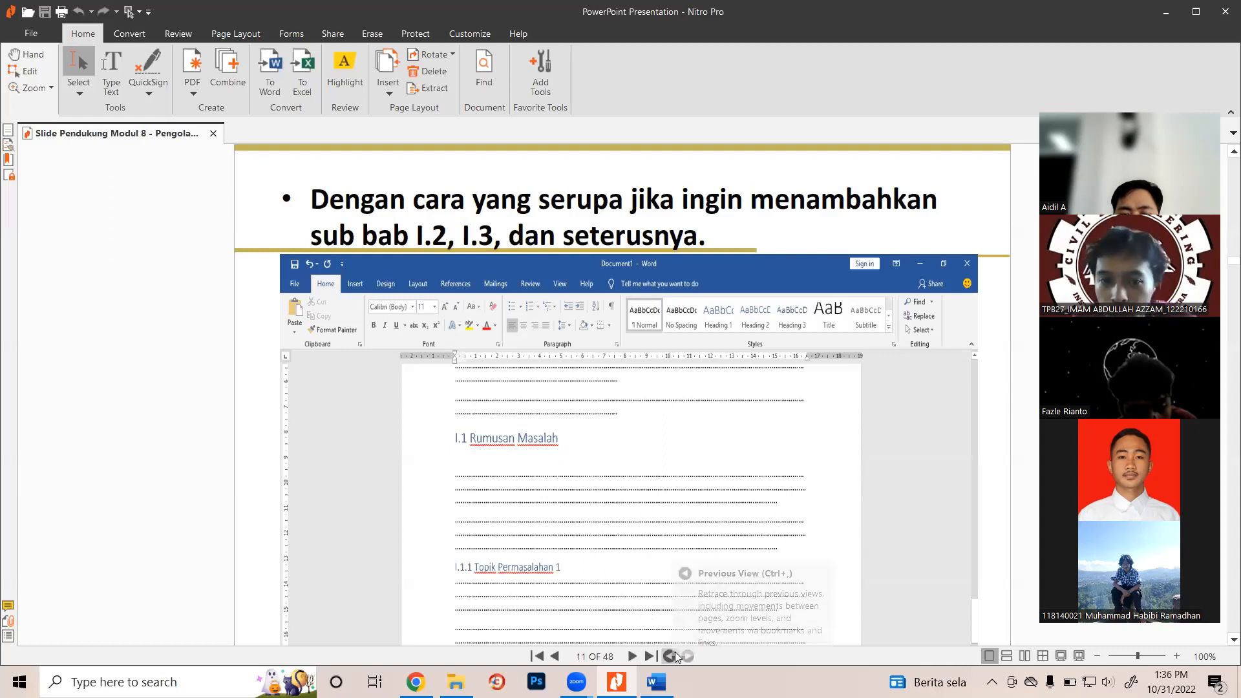
Add the Heading 1 line '1.3 Rumusan Permasalahan' at the top of page 3
{"action": "left_click", "coordinate": [656, 682]}
{"action": "scroll", "coordinate": [504, 554], "scroll_direction": "down", "scroll_amount": 4}
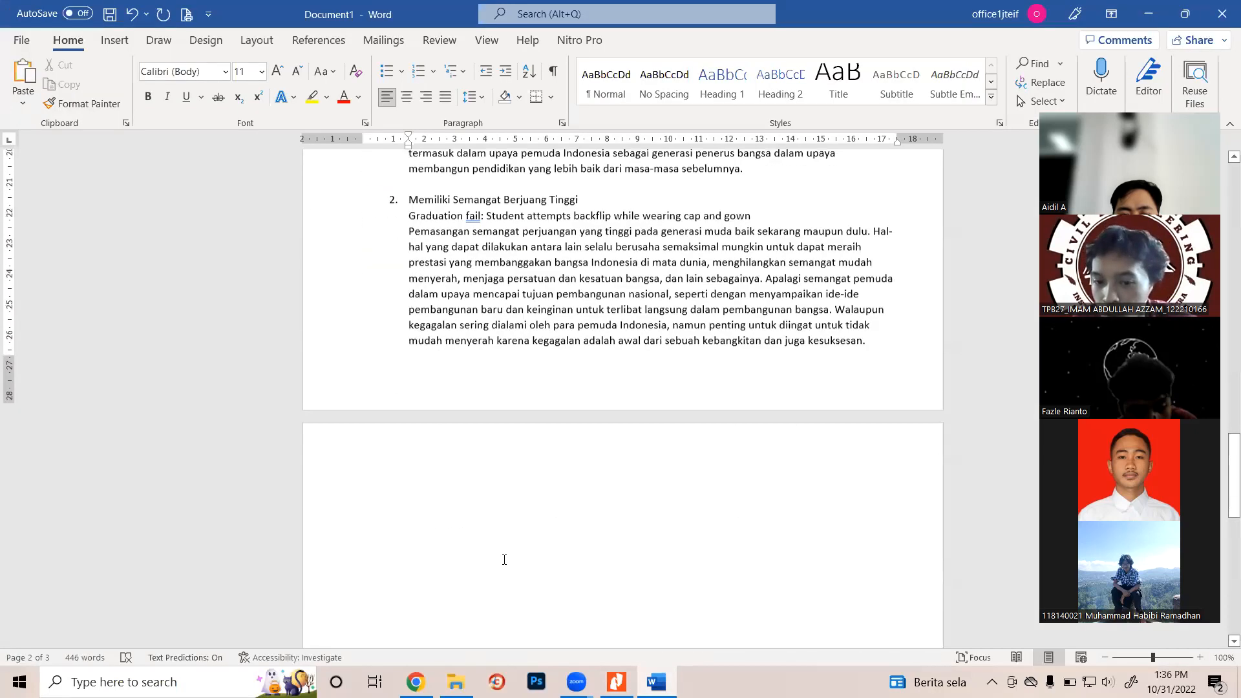
{"action": "left_click", "coordinate": [473, 473]}
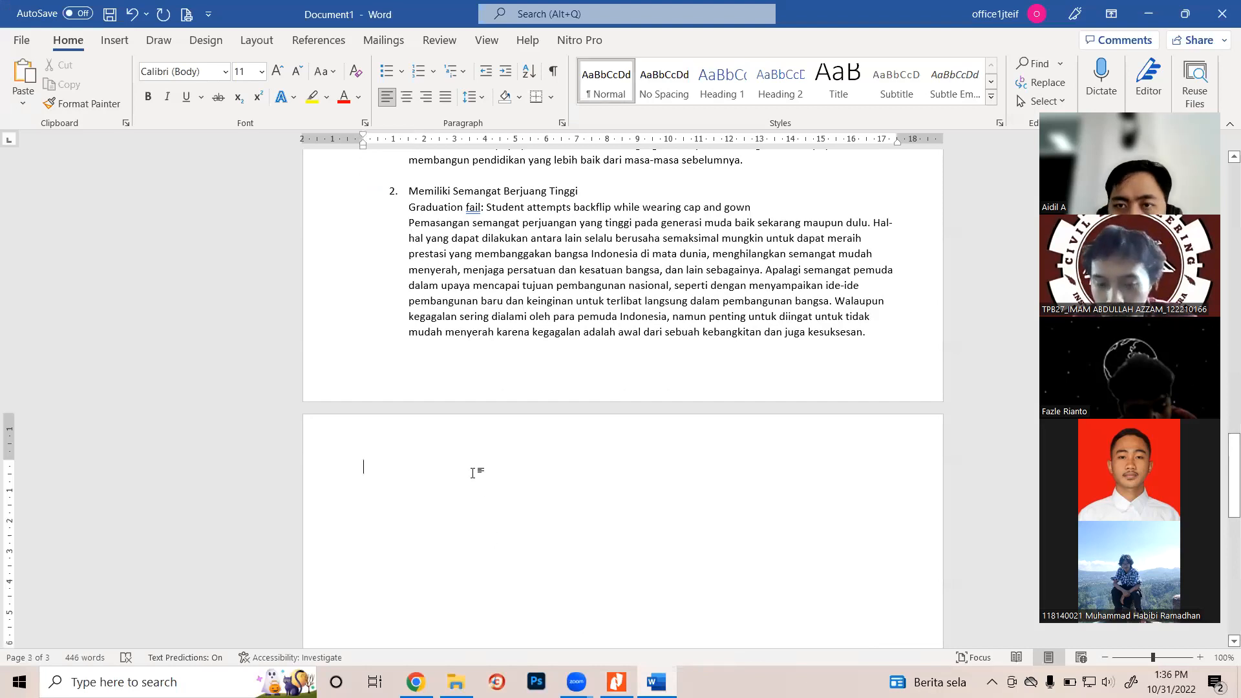
{"action": "key", "text": "ctrl+alt+1"}
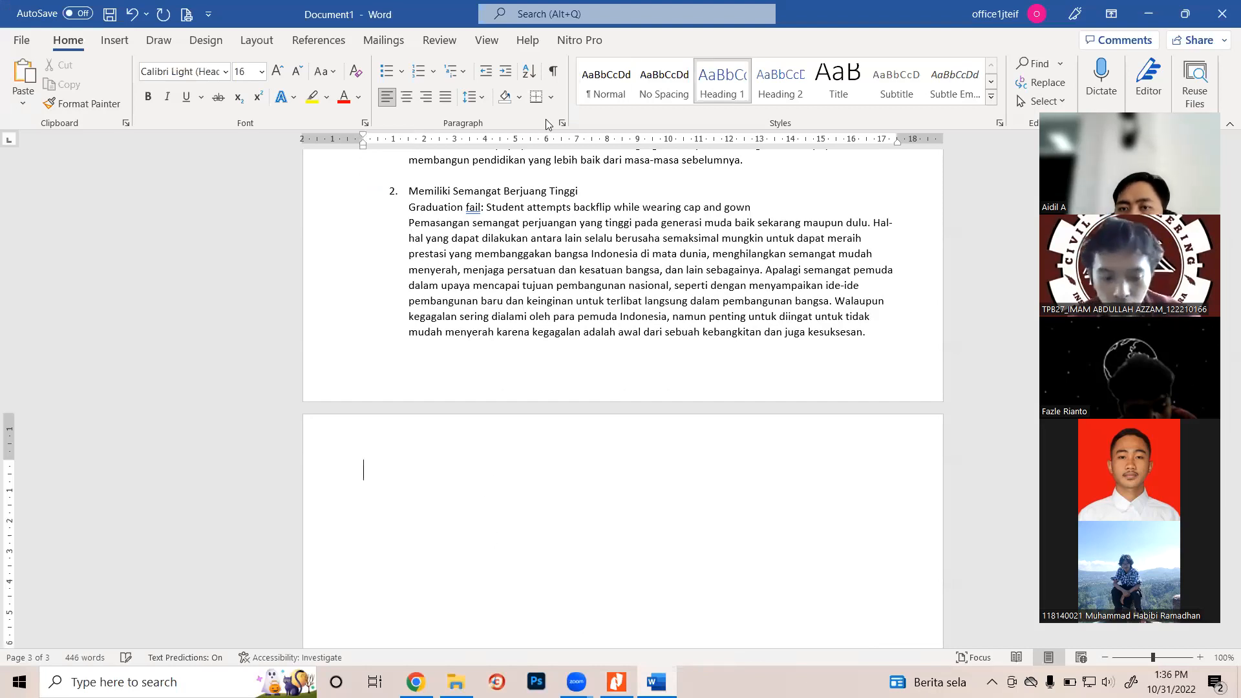
{"action": "type", "text": "1."}
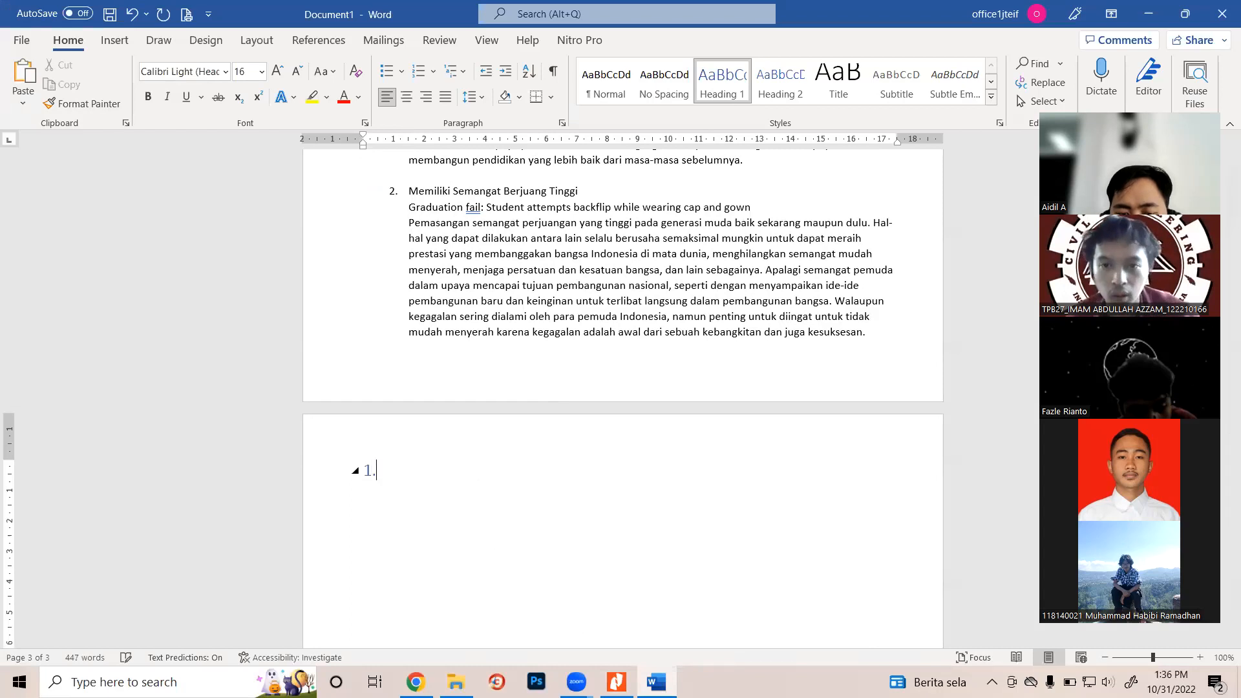
{"action": "type", "text": "3 Rumusan "}
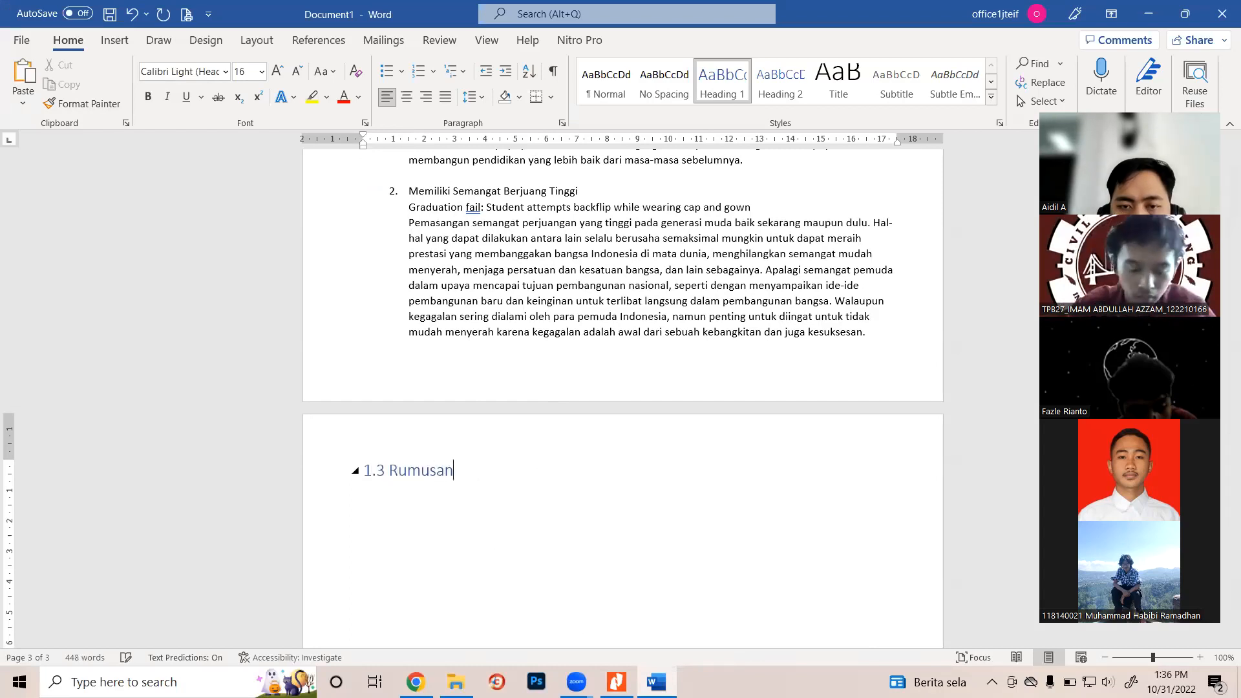
{"action": "type", "text": "Permasa"}
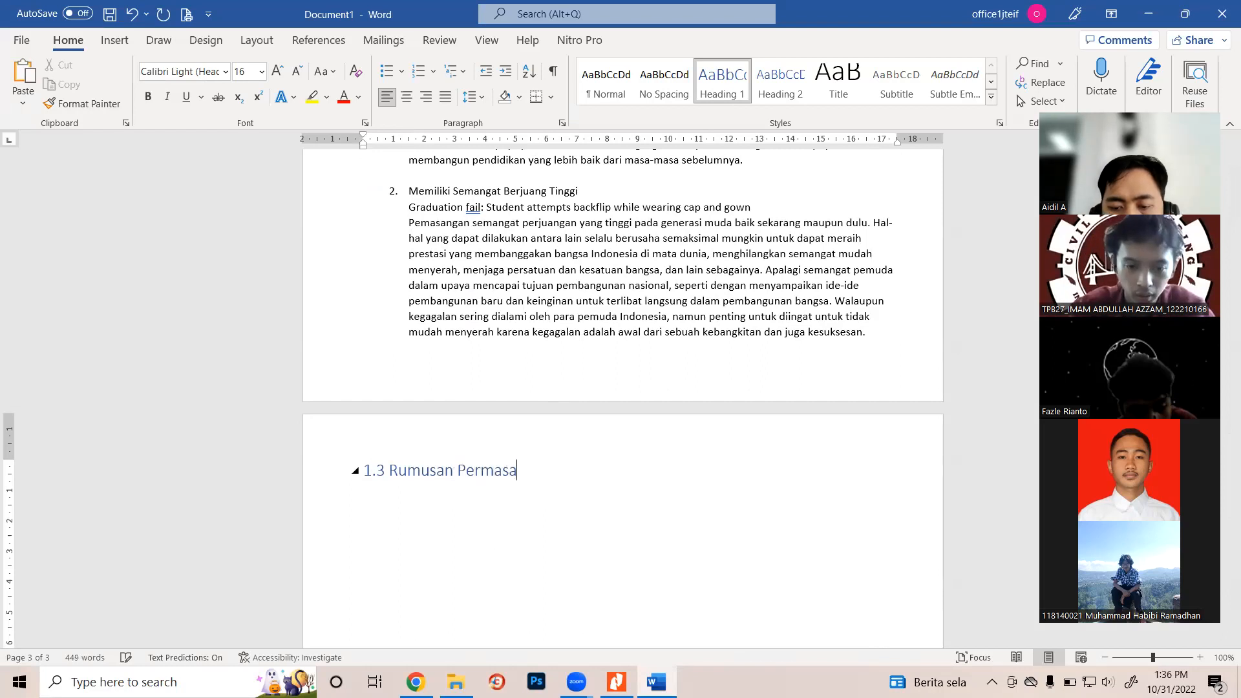
{"action": "type", "text": "lahan"}
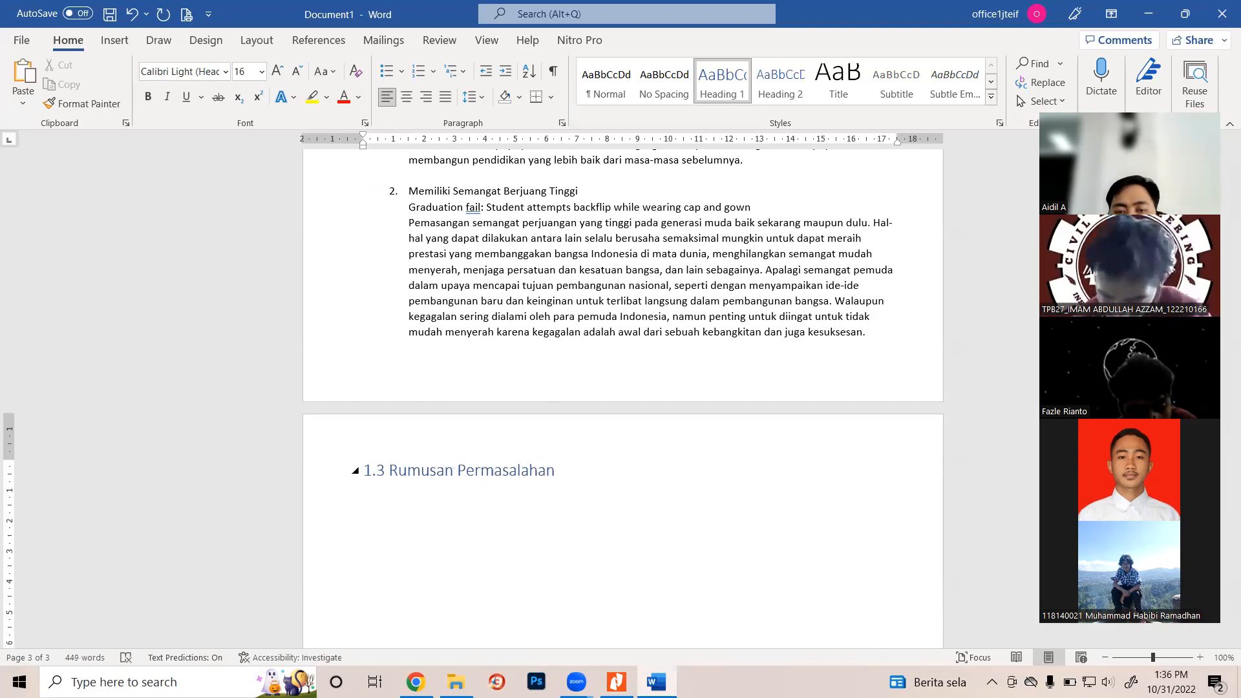
{"action": "key", "text": "Return"}
Type the unnumbered intro line 'Rumusan masalah dari topik ini adalah' under 1.3
{"action": "key", "text": "BackSpace"}
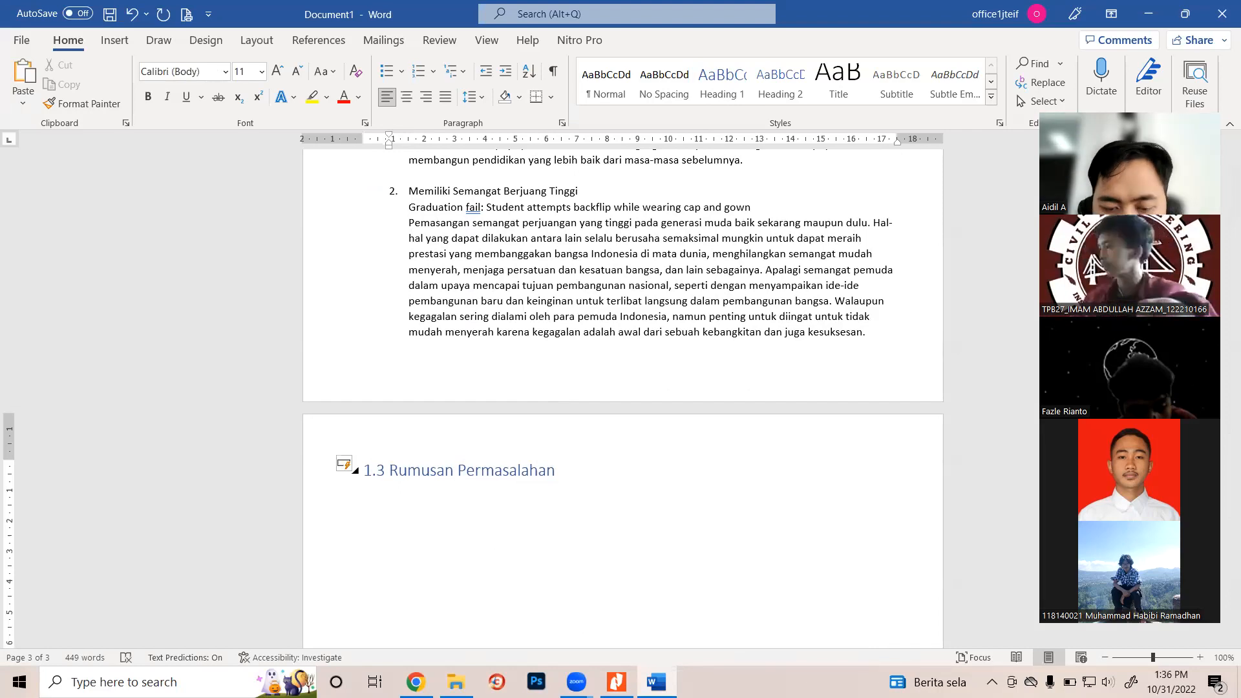
{"action": "type", "text": "Ru"}
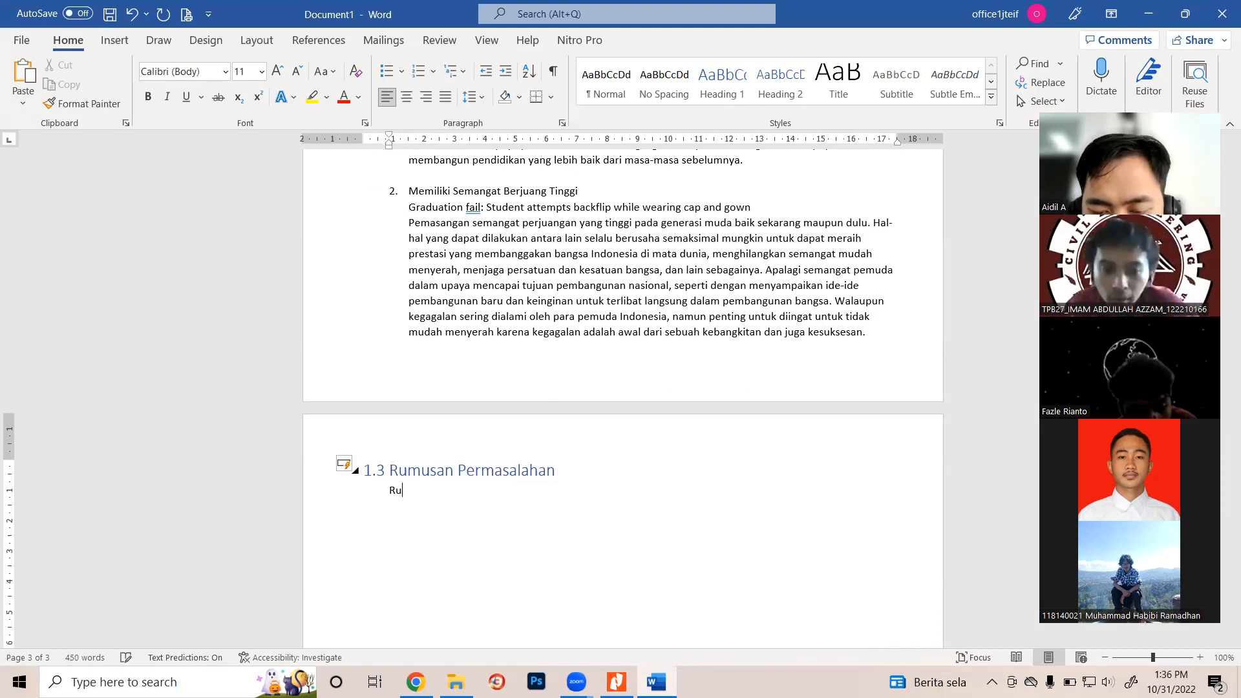
{"action": "type", "text": "musan masalah"}
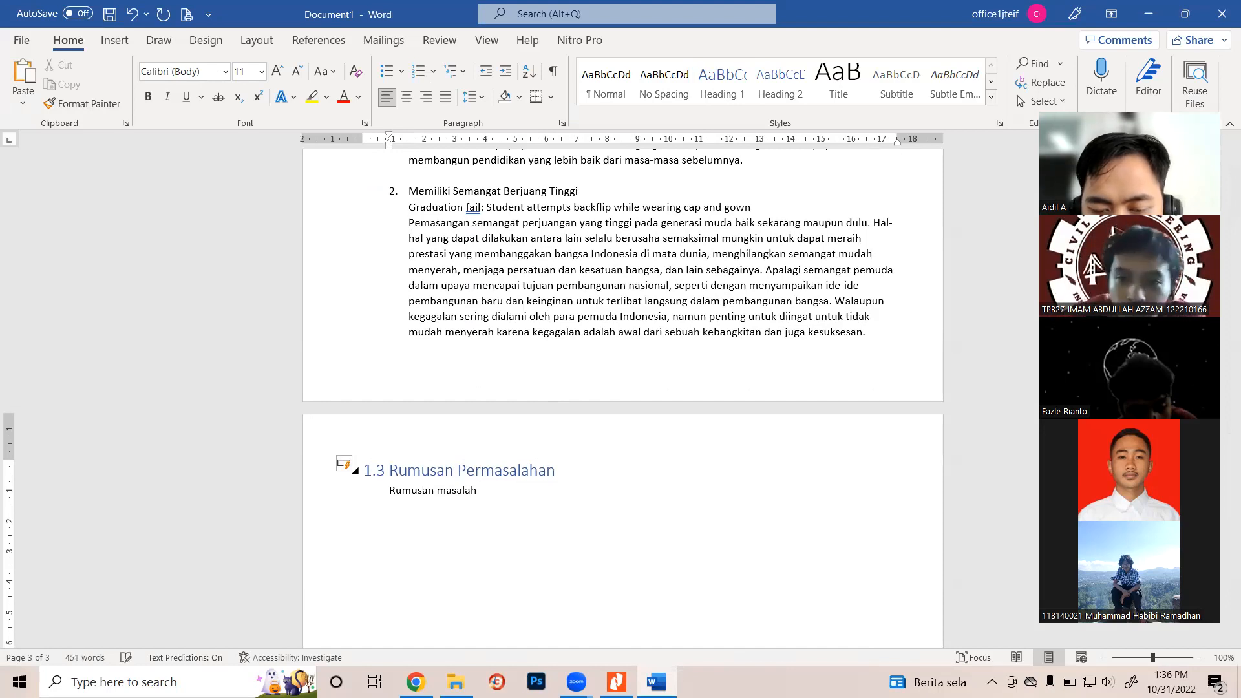
{"action": "type", "text": " dari topik ini"}
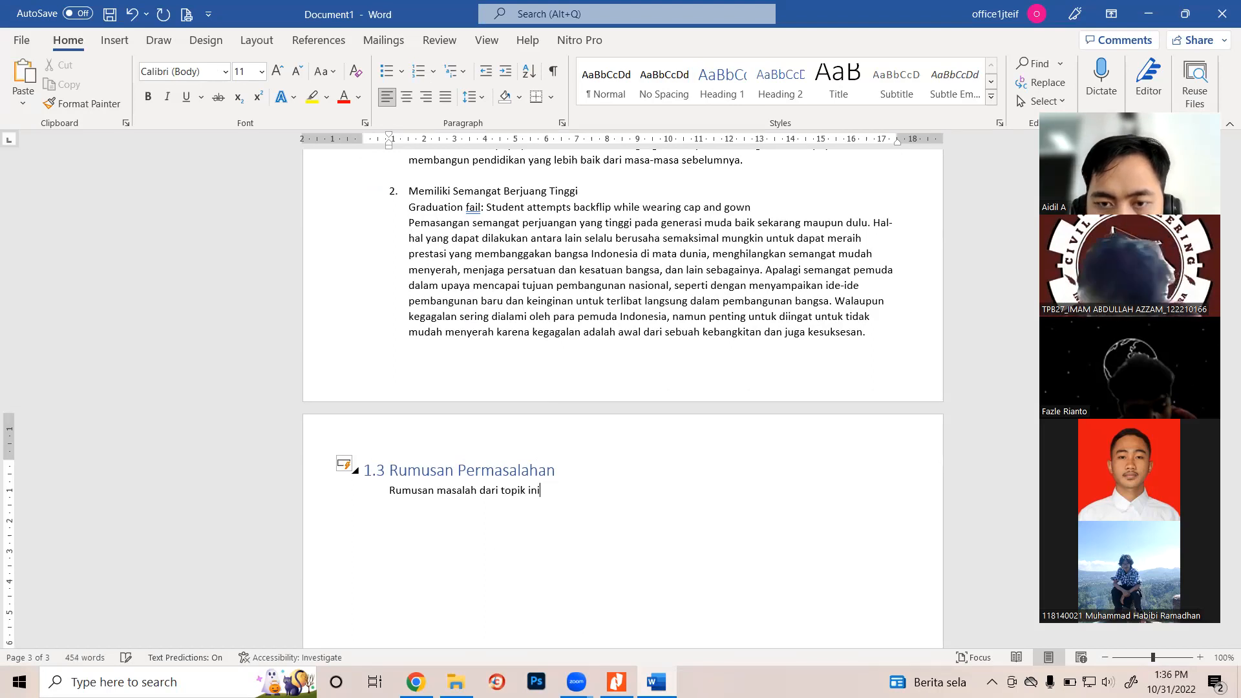
{"action": "type", "text": " adalah"}
{"action": "key", "text": "Return"}
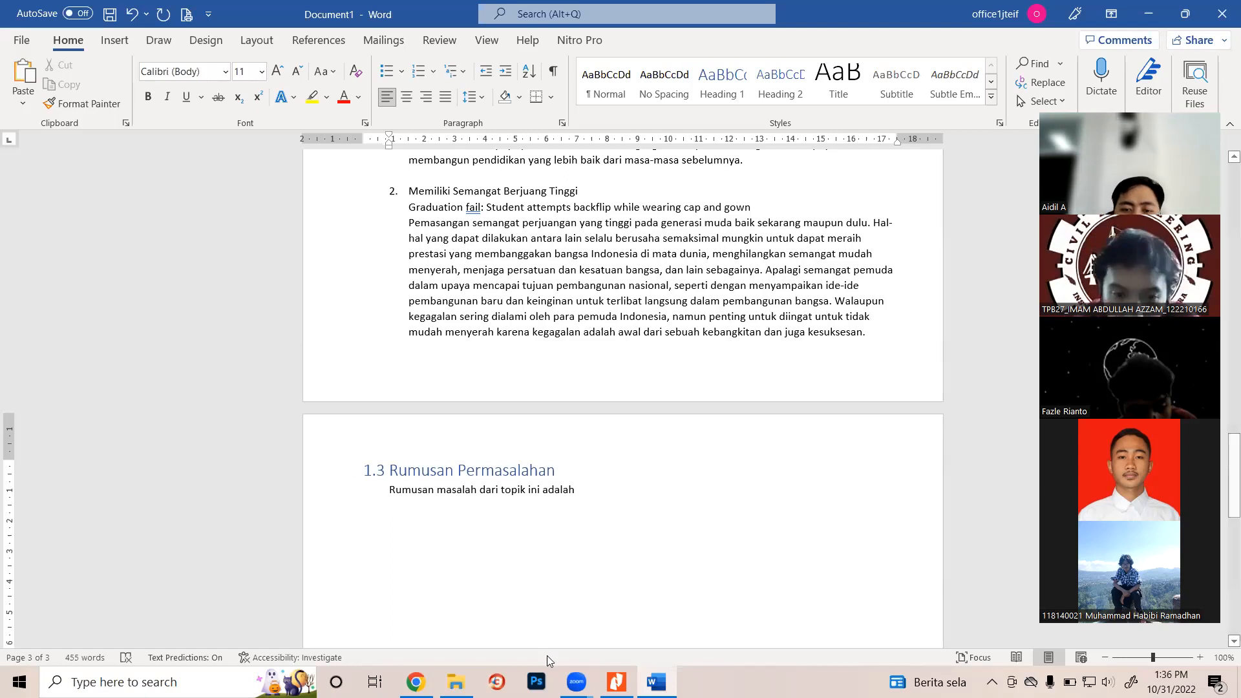
{"action": "left_click", "coordinate": [416, 682]}
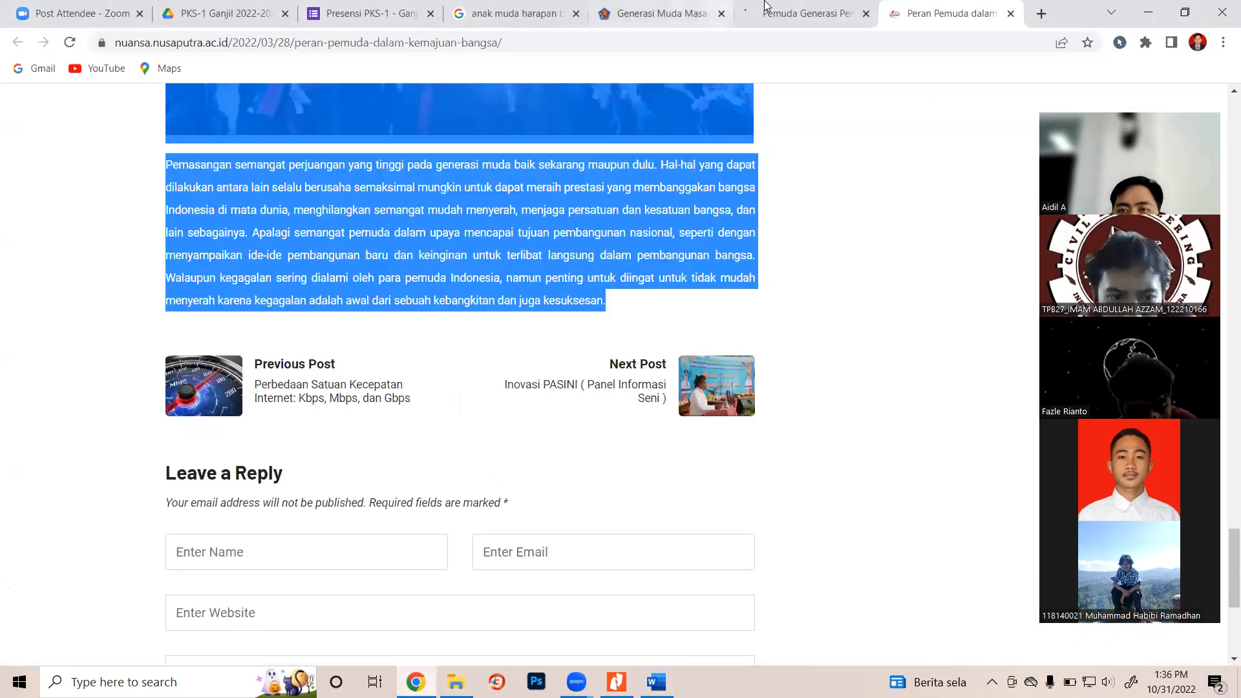
Look over the Pemuda Generasi Penerus article in Chrome
{"action": "left_click", "coordinate": [765, 7]}
{"action": "scroll", "coordinate": [411, 436], "scroll_direction": "down", "scroll_amount": 8}
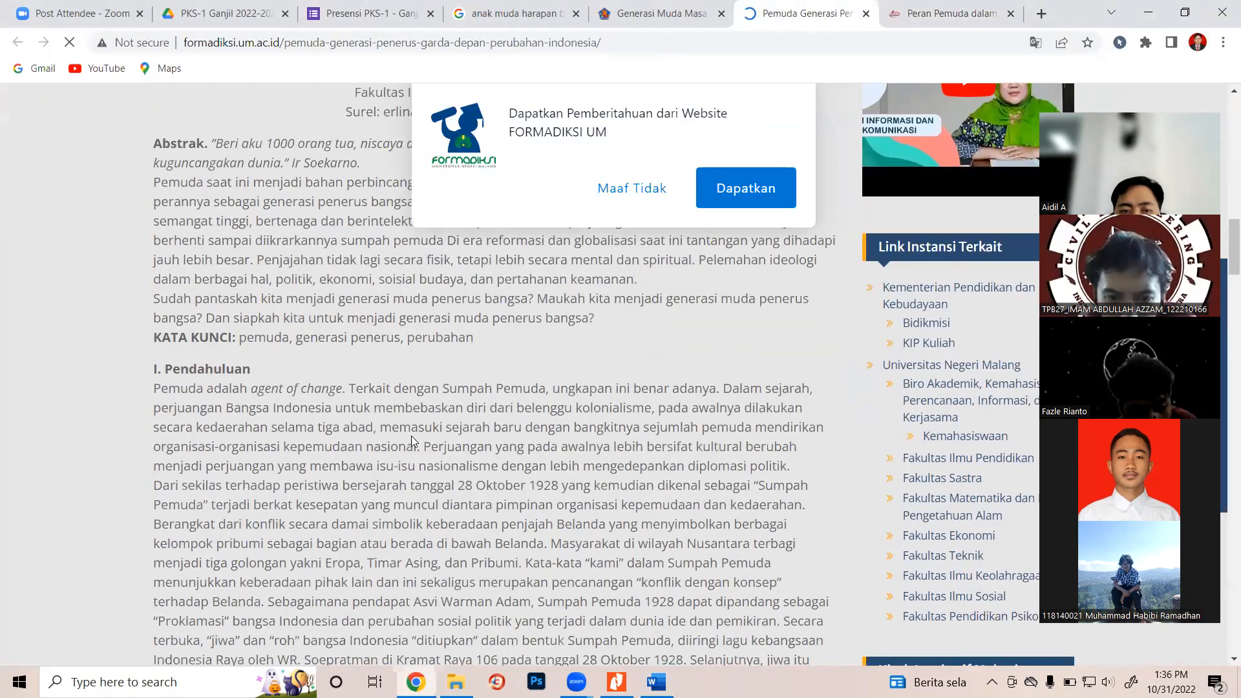
{"action": "scroll", "coordinate": [379, 443], "scroll_direction": "down", "scroll_amount": 10}
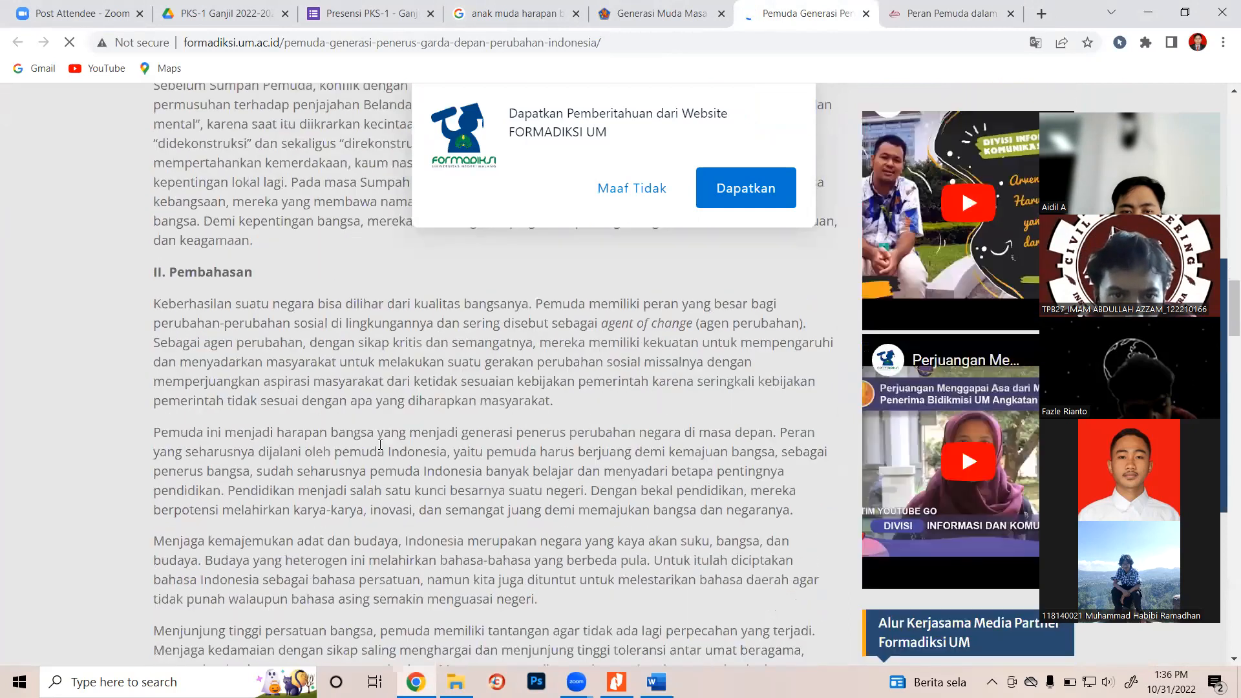
{"action": "scroll", "coordinate": [206, 454], "scroll_direction": "up", "scroll_amount": 1}
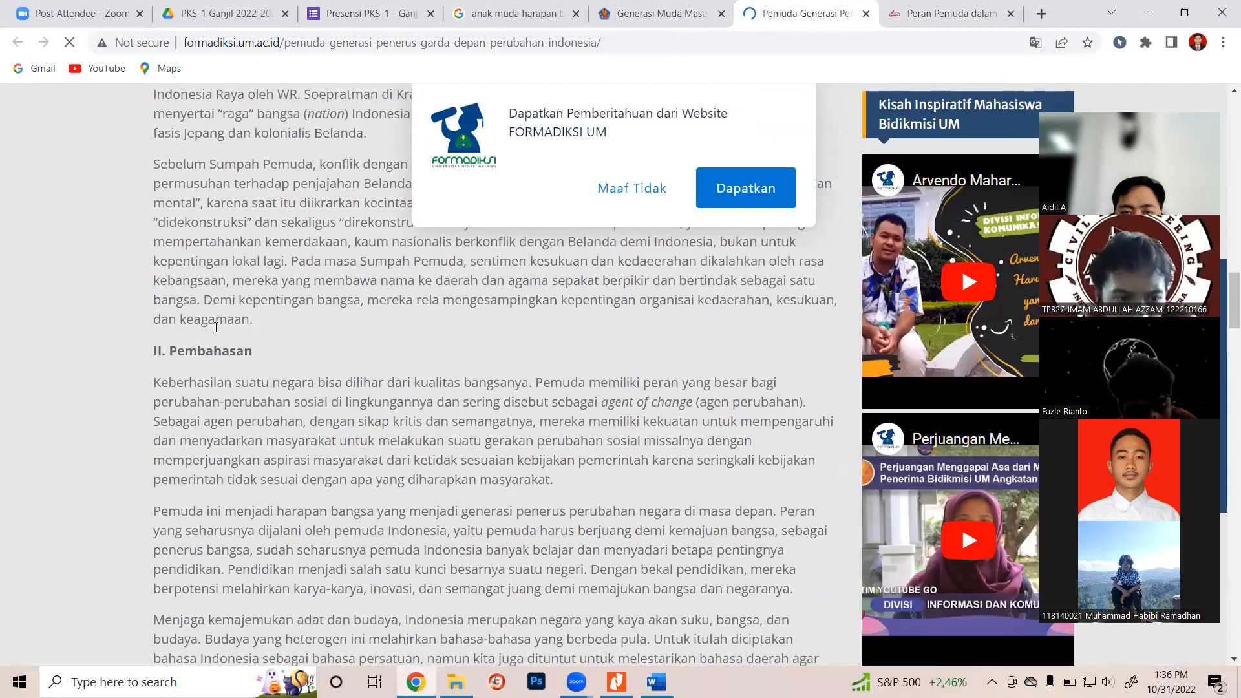
Copy the 'Peran Generasi Pemuda Dalam Membentuk Karakter Bangsa' heading and two paragraphs under 1.3
{"action": "left_click", "coordinate": [659, 10]}
{"action": "scroll", "coordinate": [401, 362], "scroll_direction": "down", "scroll_amount": 10}
{"action": "scroll", "coordinate": [400, 388], "scroll_direction": "up", "scroll_amount": 15}
{"action": "scroll", "coordinate": [401, 400], "scroll_direction": "up", "scroll_amount": 7}
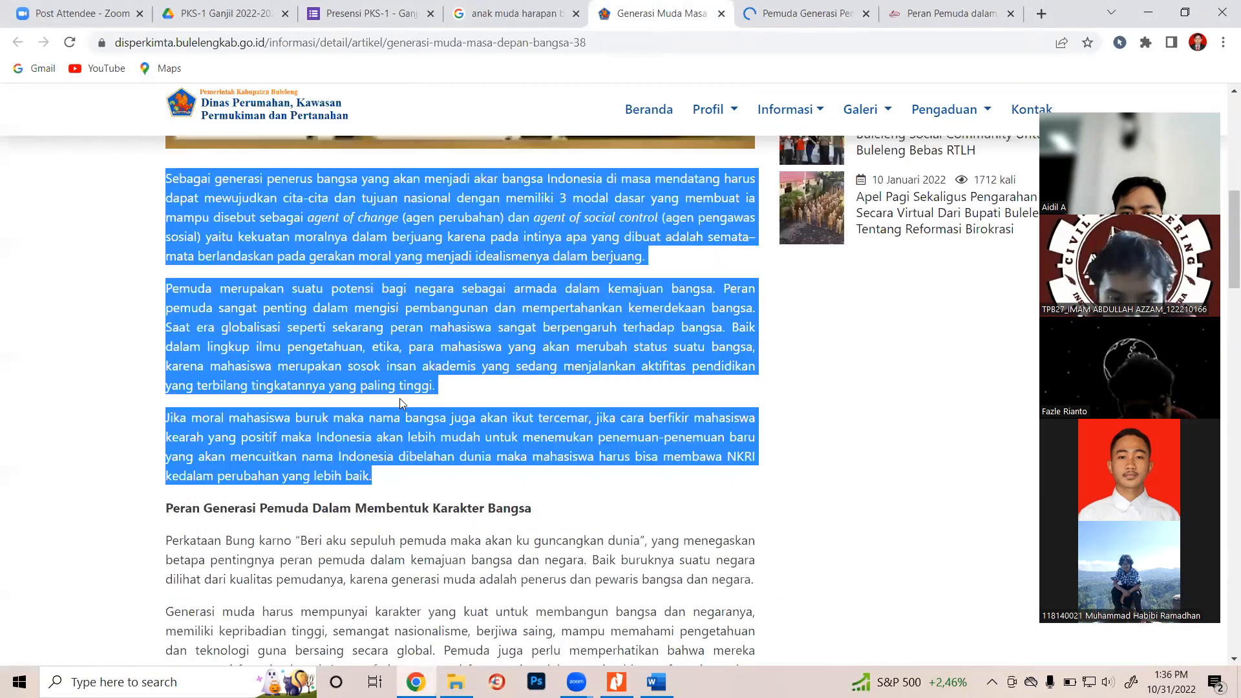
{"action": "scroll", "coordinate": [408, 417], "scroll_direction": "down", "scroll_amount": 5}
{"action": "scroll", "coordinate": [408, 417], "scroll_direction": "up", "scroll_amount": 3}
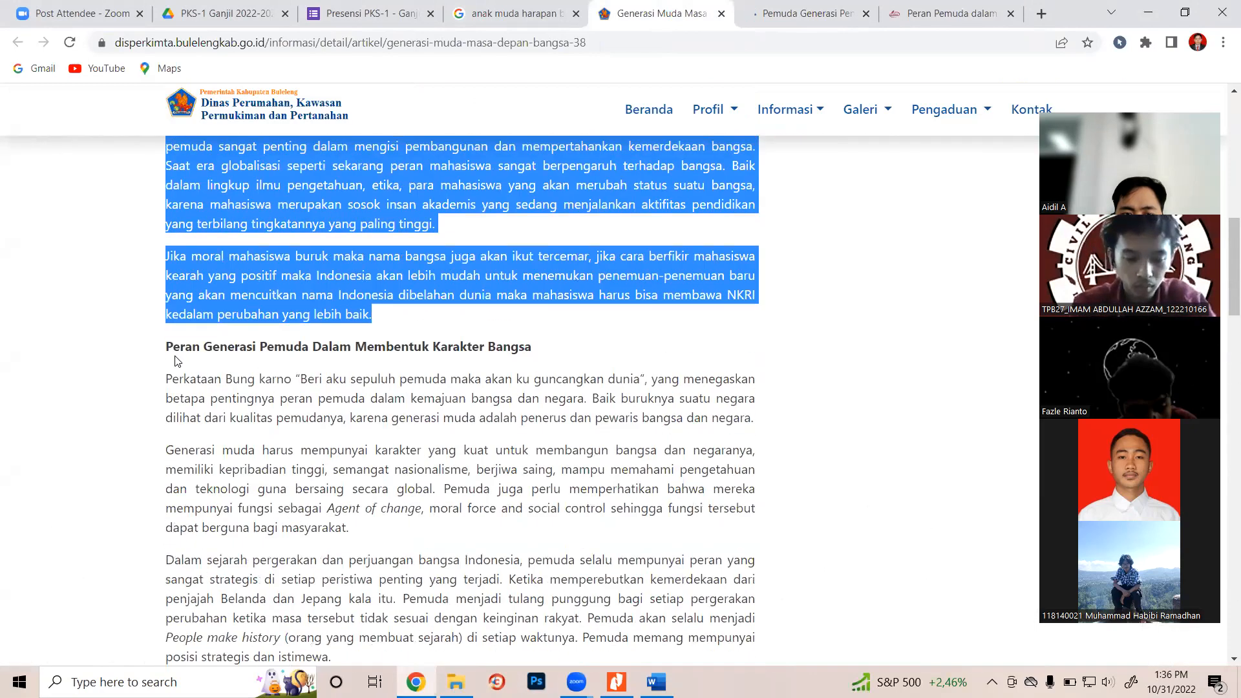
{"action": "left_click_drag", "start_coordinate": [167, 343], "coordinate": [395, 522]}
{"action": "key", "text": "ctrl+c"}
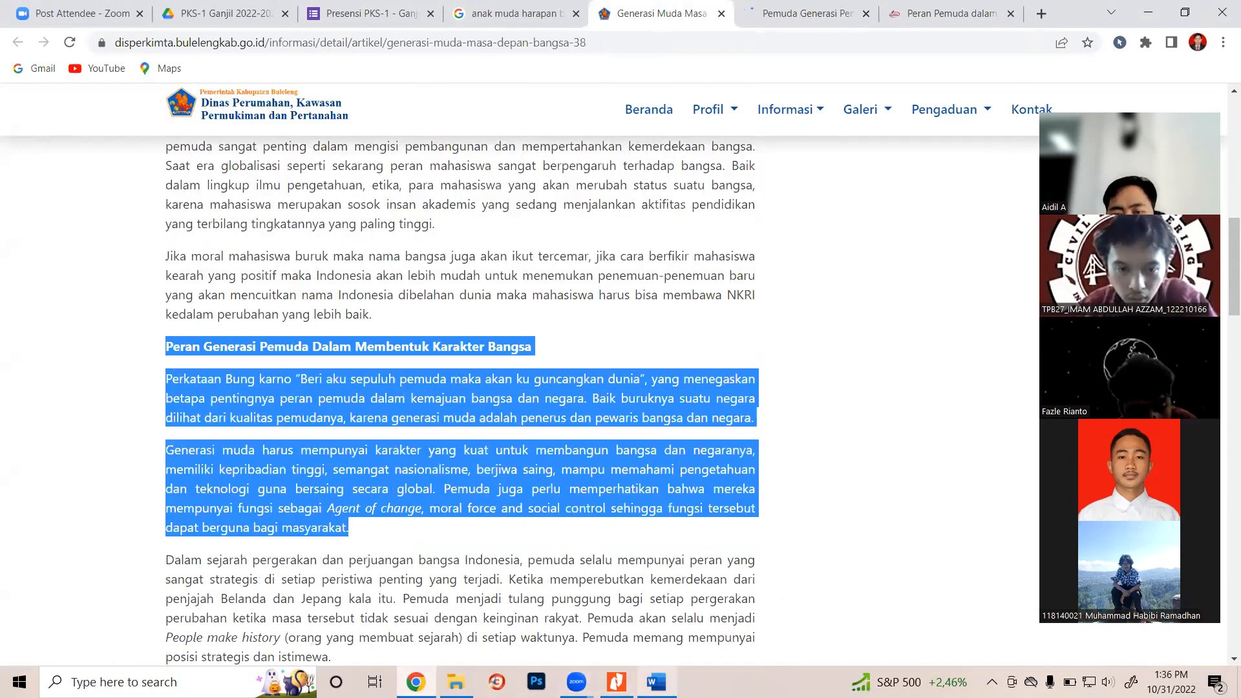
{"action": "left_click", "coordinate": [656, 682]}
{"action": "key", "text": "ctrl+v"}
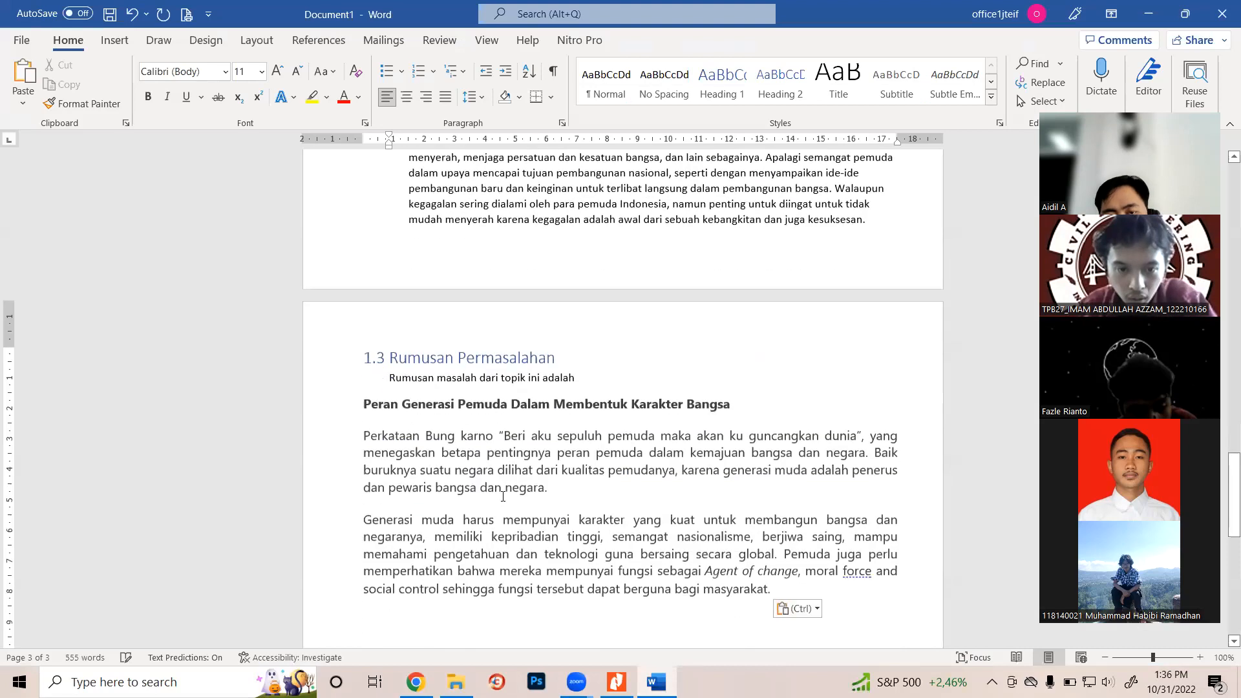
Keep only plain text for the pasted 1.3 content and remove the blank line above it
{"action": "left_click", "coordinate": [816, 610]}
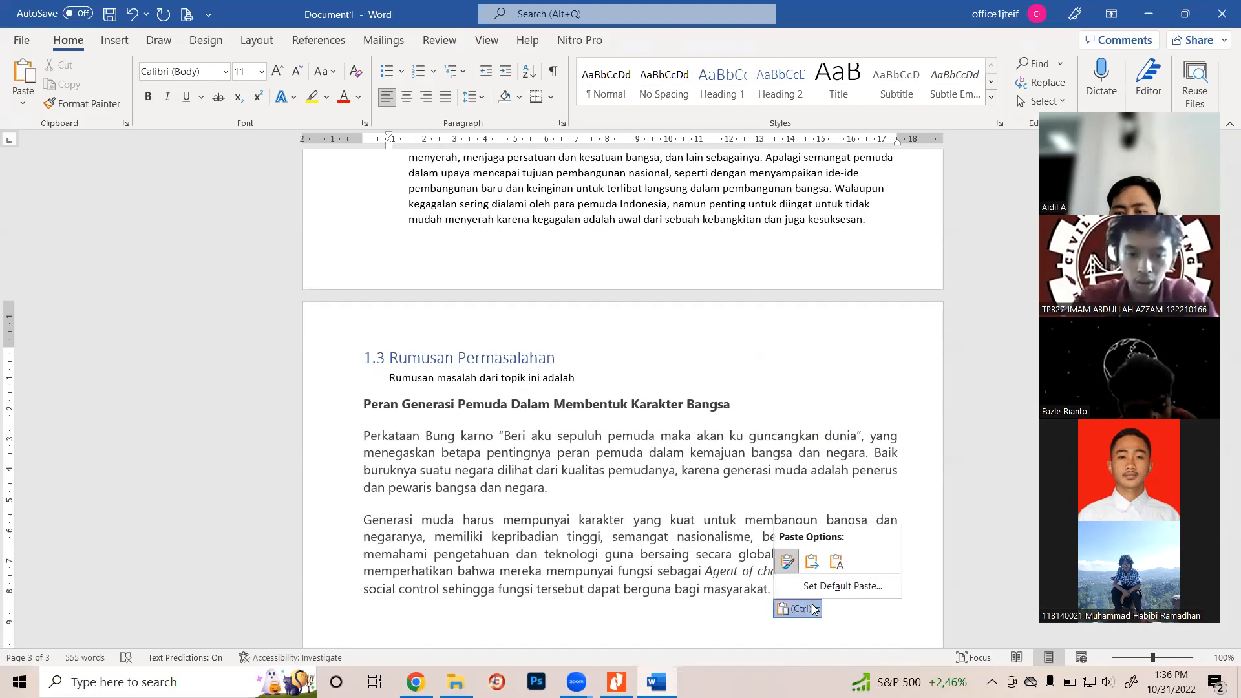
{"action": "left_click", "coordinate": [837, 561]}
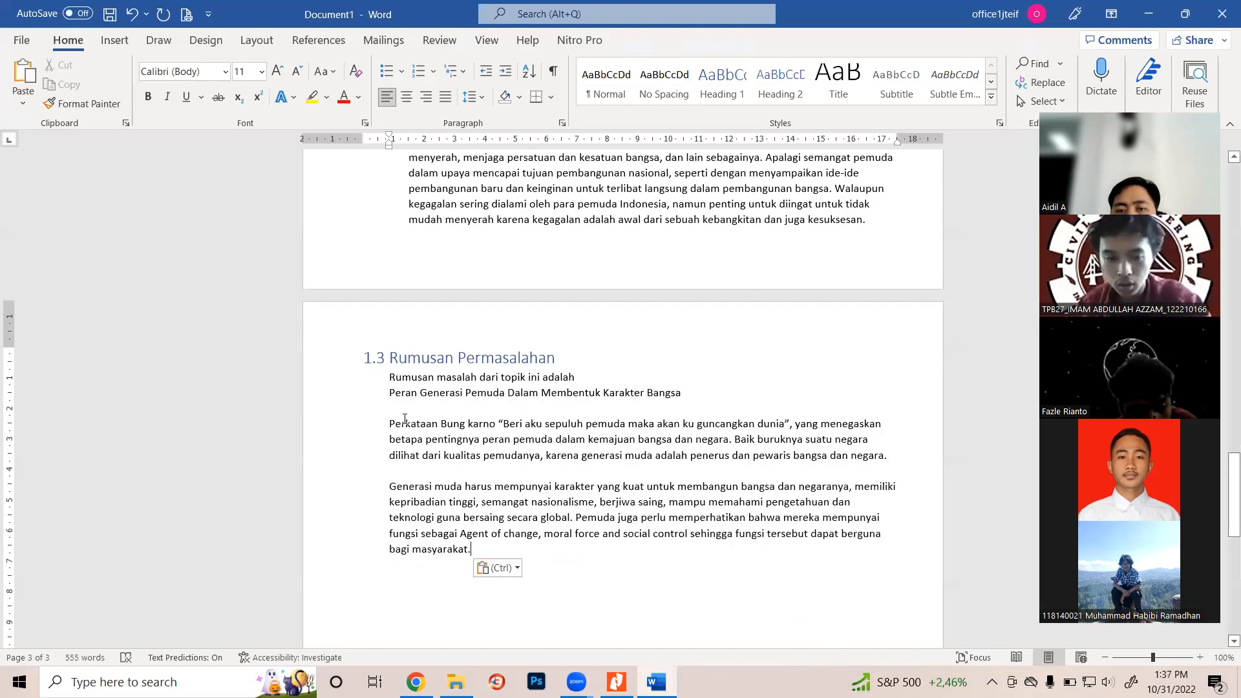
{"action": "key", "text": "Delete"}
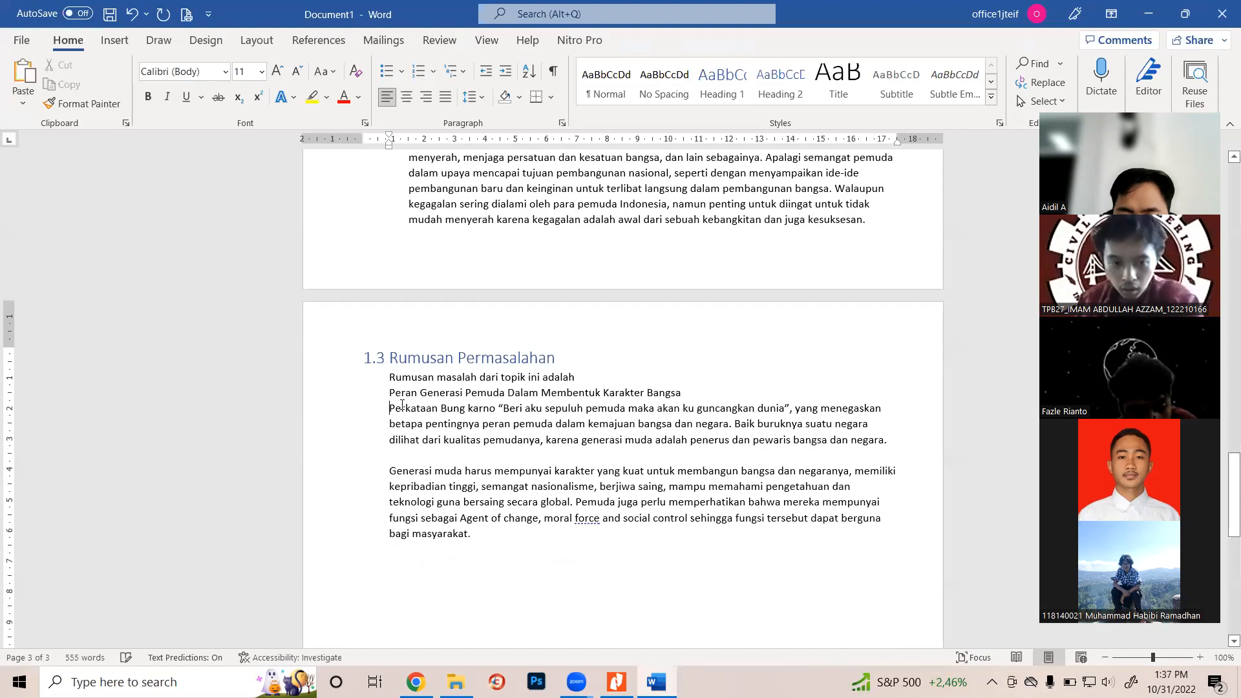
Join the Peran Generasi title onto the intro line and number both paragraphs 1 and 2
{"action": "key", "text": "Up"}
{"action": "key", "text": "Up"}
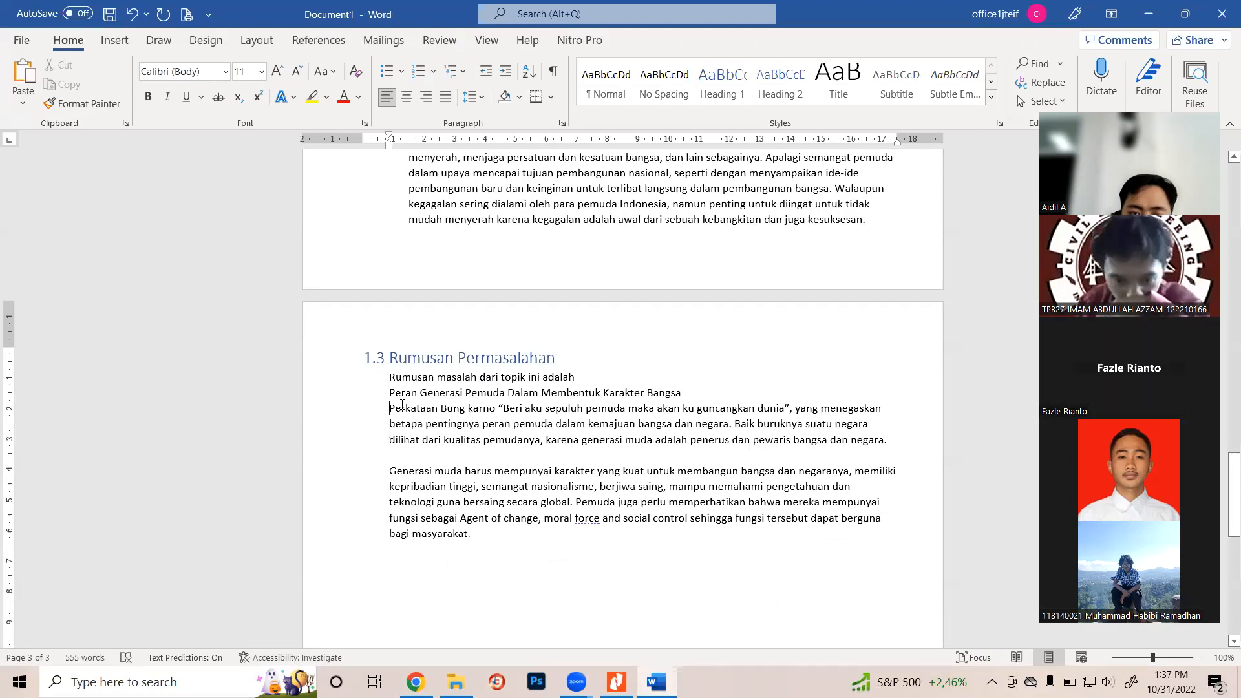
{"action": "key", "text": "BackSpace"}
{"action": "key", "text": "BackSpace"}
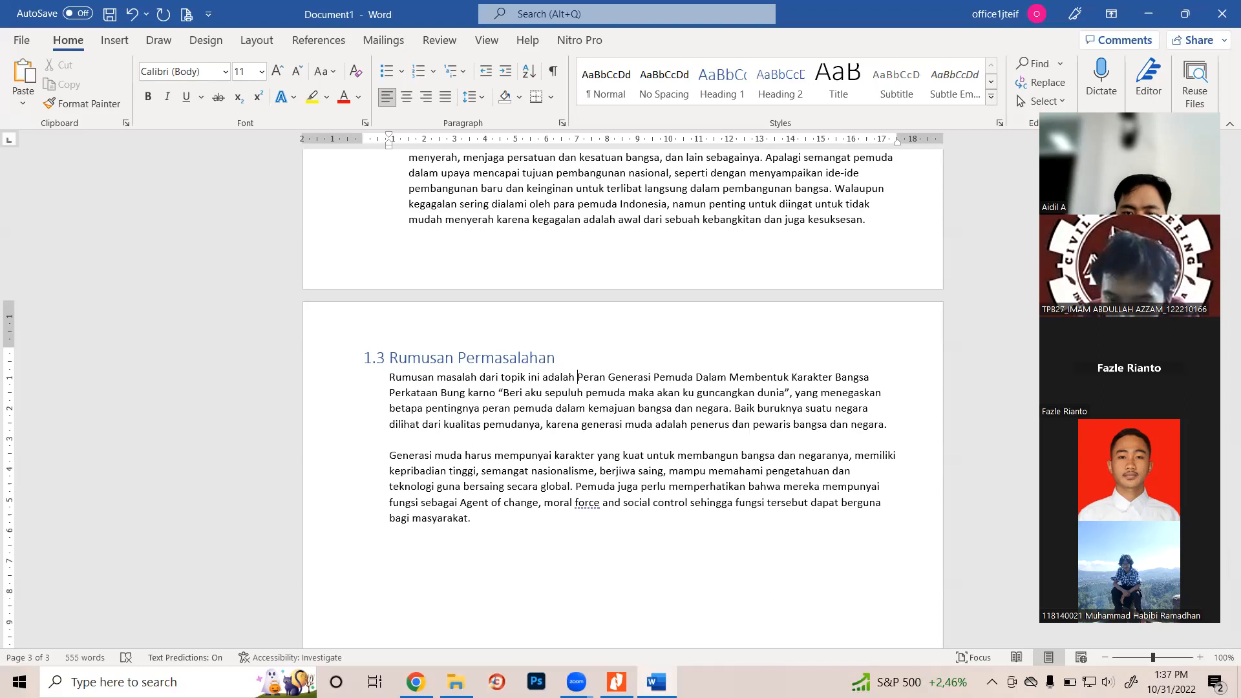
{"action": "type", "text": "1."}
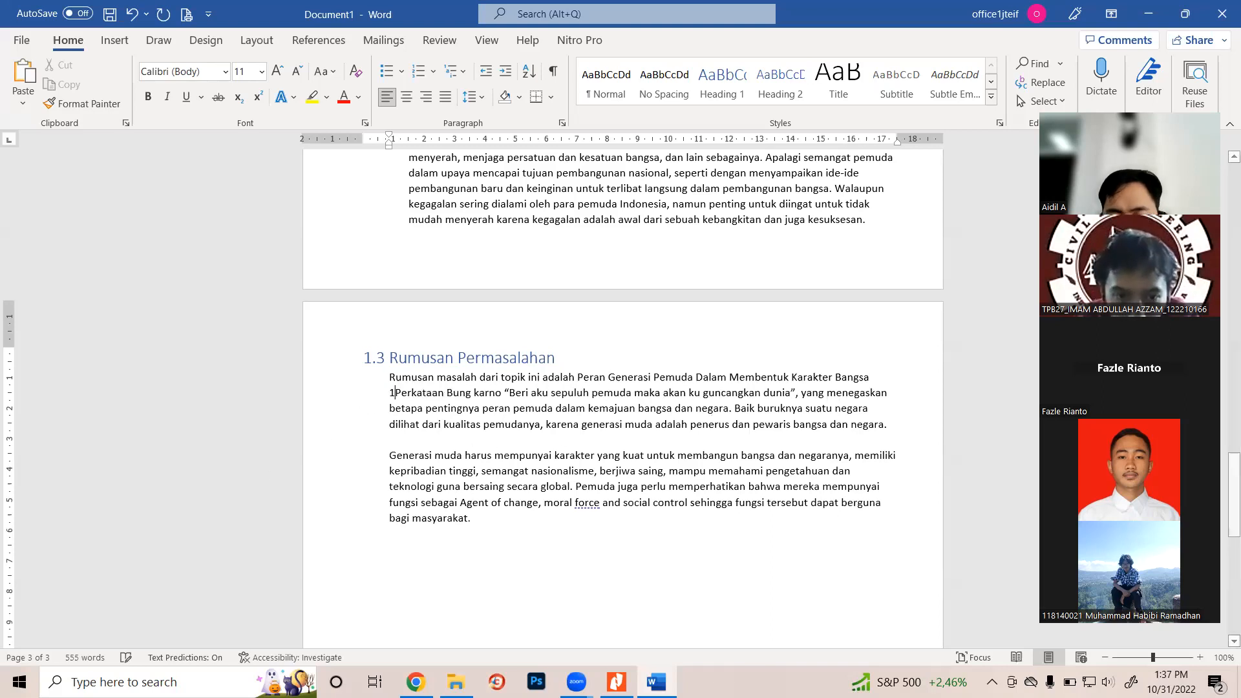
{"action": "key", "text": "Down"}
{"action": "key", "text": "Down"}
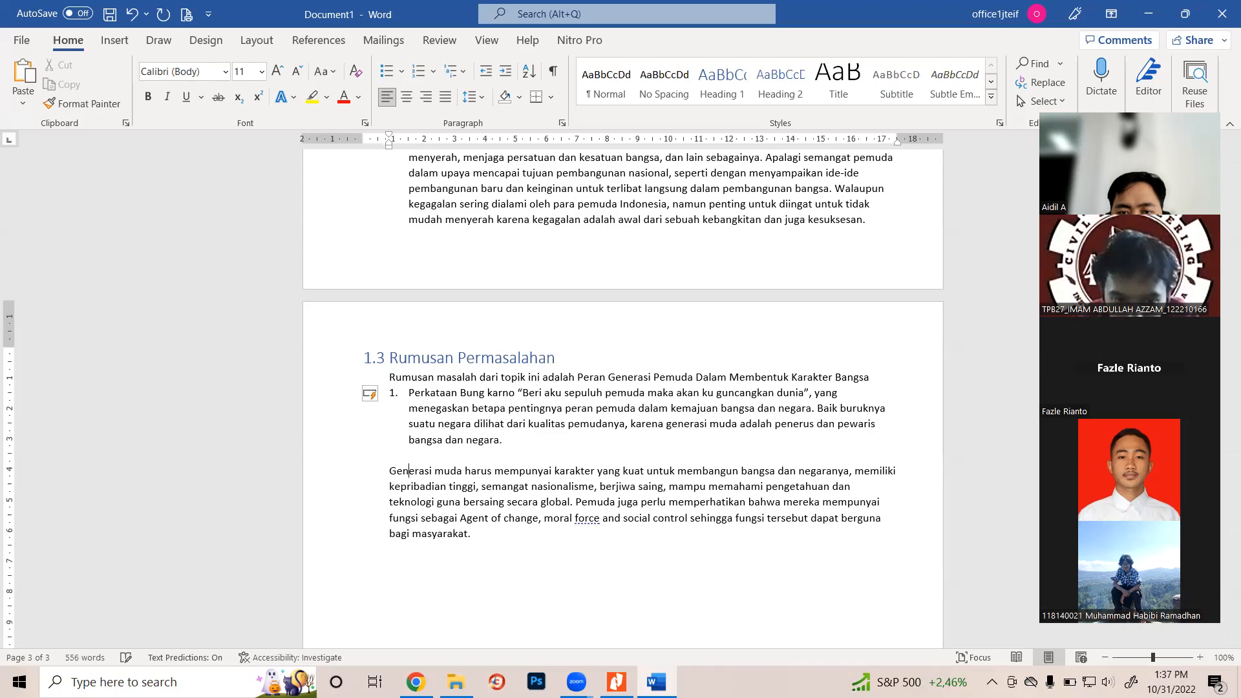
{"action": "key", "text": "BackSpace"}
{"action": "key", "text": "BackSpace"}
{"action": "key", "text": "BackSpace"}
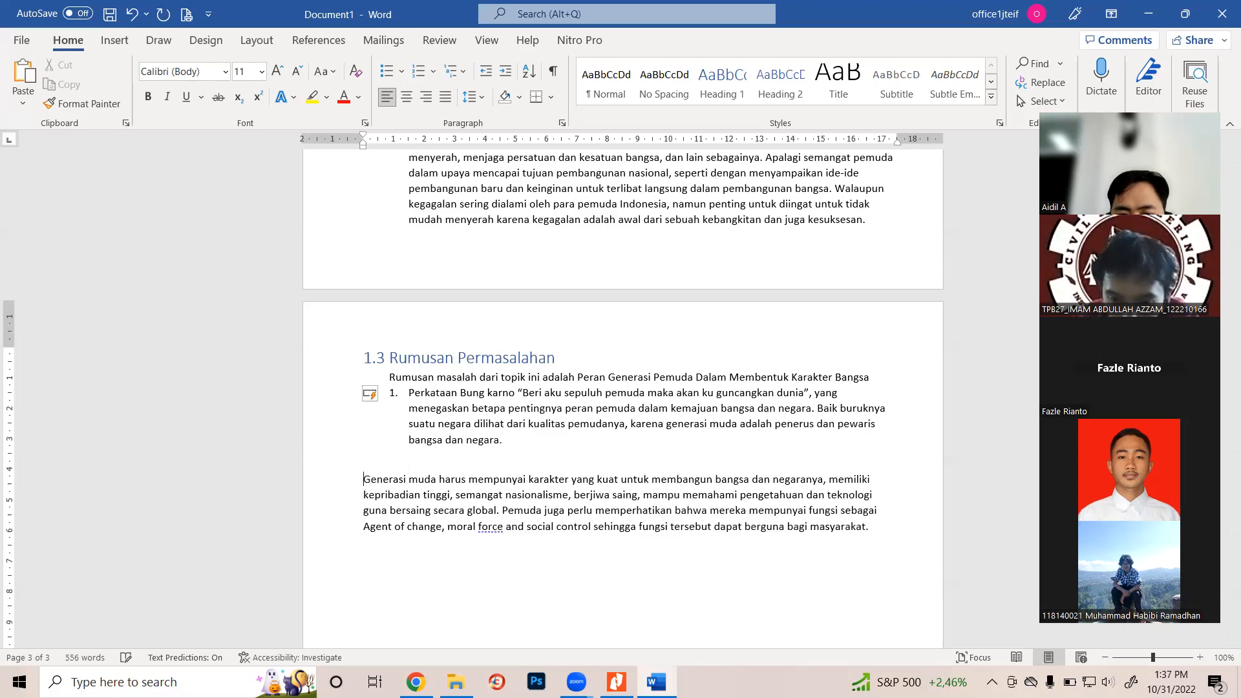
{"action": "key", "text": "Return"}
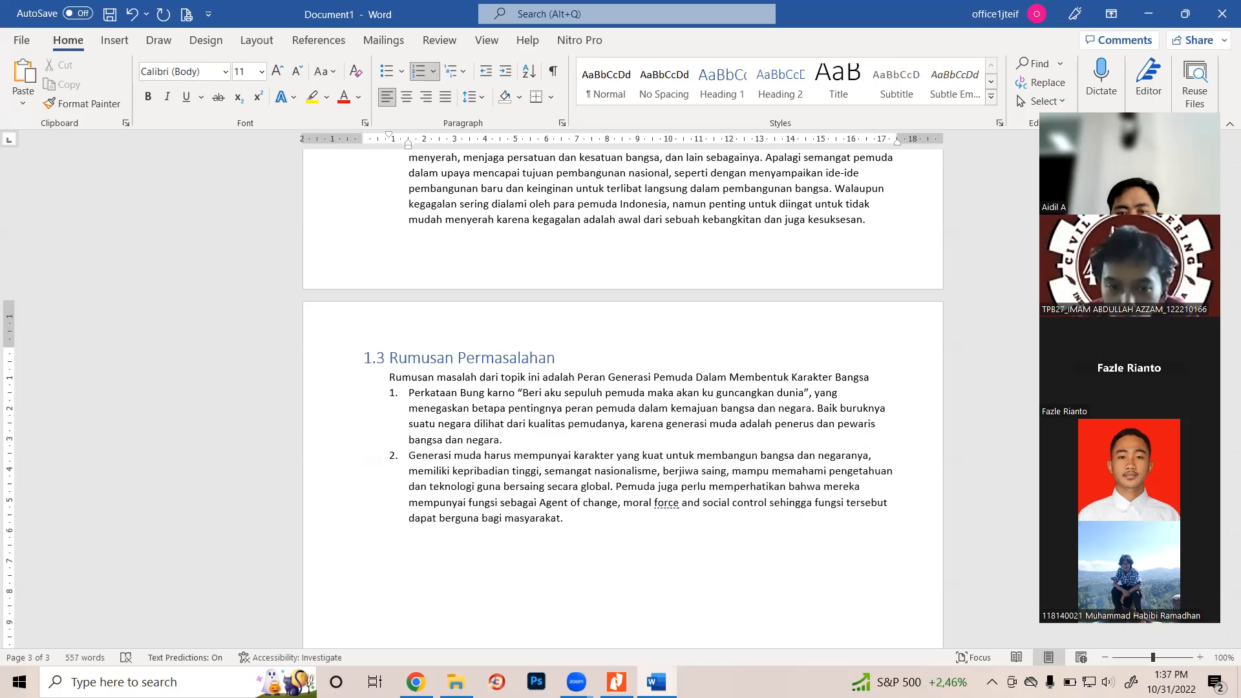
{"action": "left_click", "coordinate": [396, 455]}
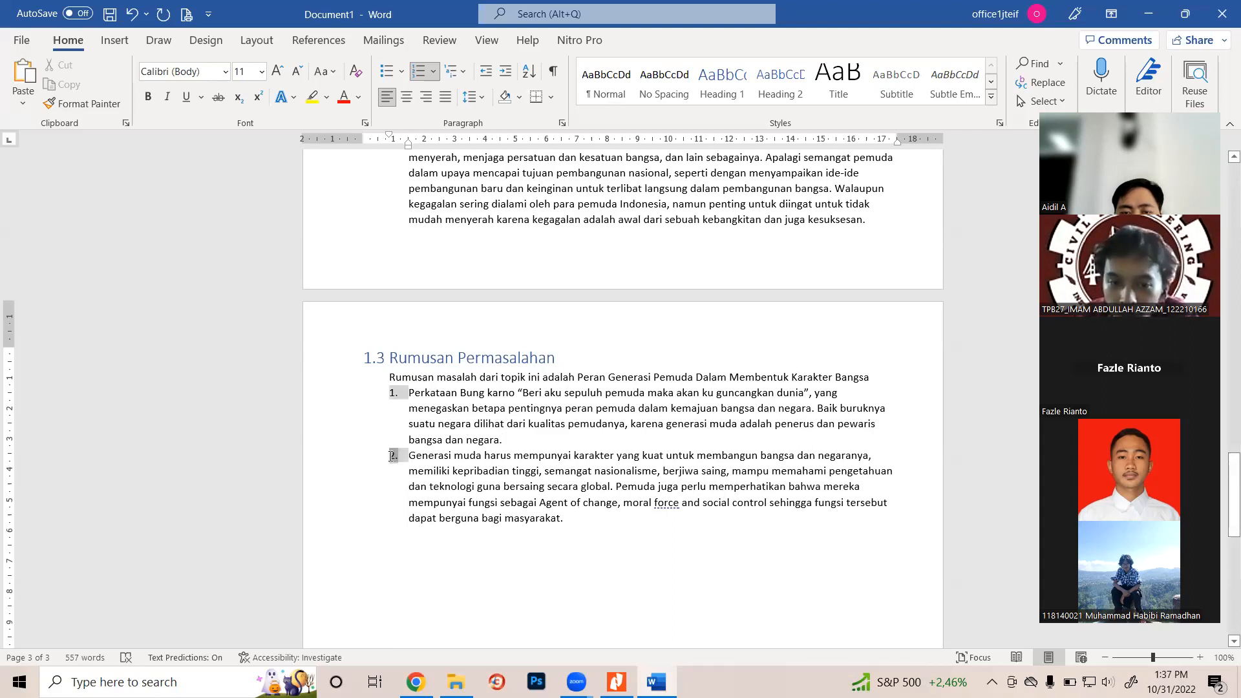
Make the numbers of the section 1.2 list and its headings bold
{"action": "scroll", "coordinate": [396, 446], "scroll_direction": "up", "scroll_amount": 5}
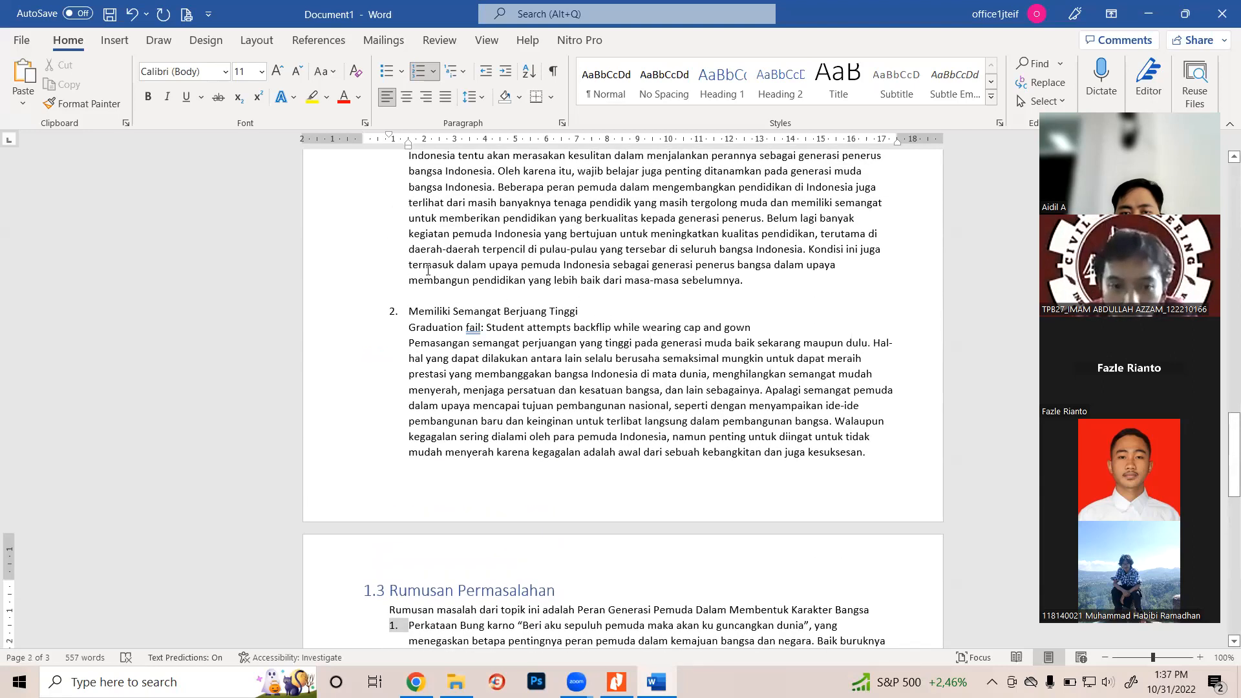
{"action": "left_click", "coordinate": [390, 313]}
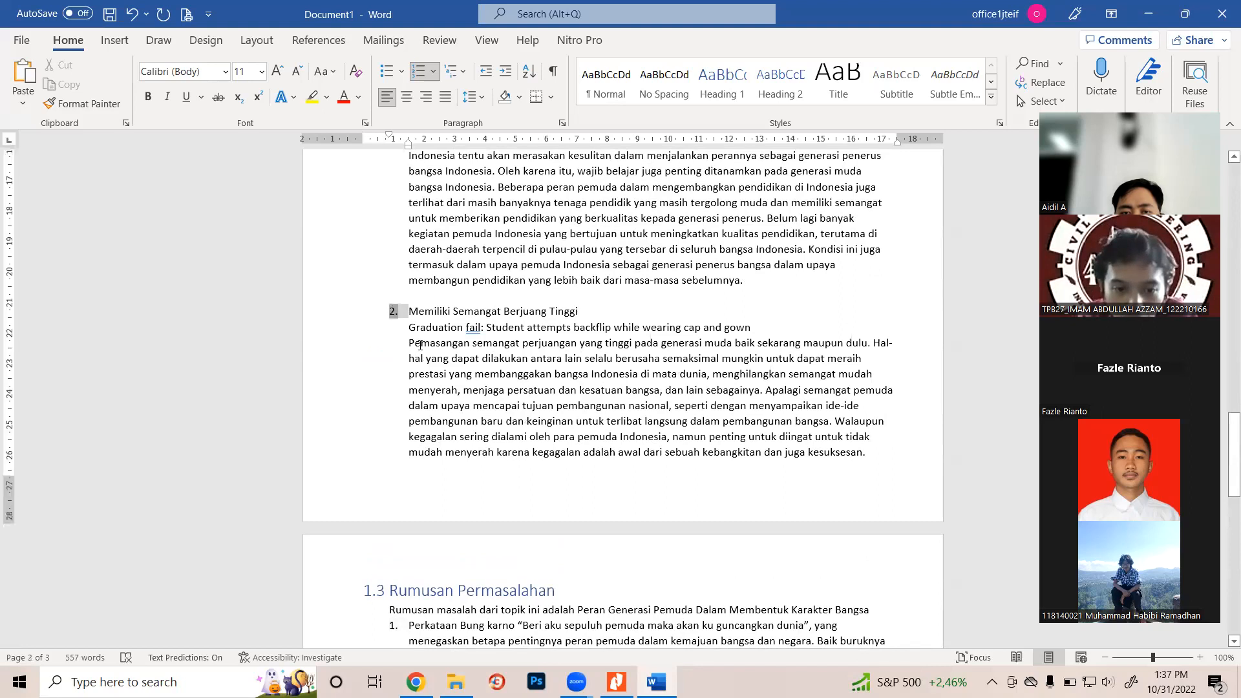
{"action": "scroll", "coordinate": [390, 330], "scroll_direction": "up", "scroll_amount": 6}
{"action": "scroll", "coordinate": [400, 486], "scroll_direction": "down", "scroll_amount": 2}
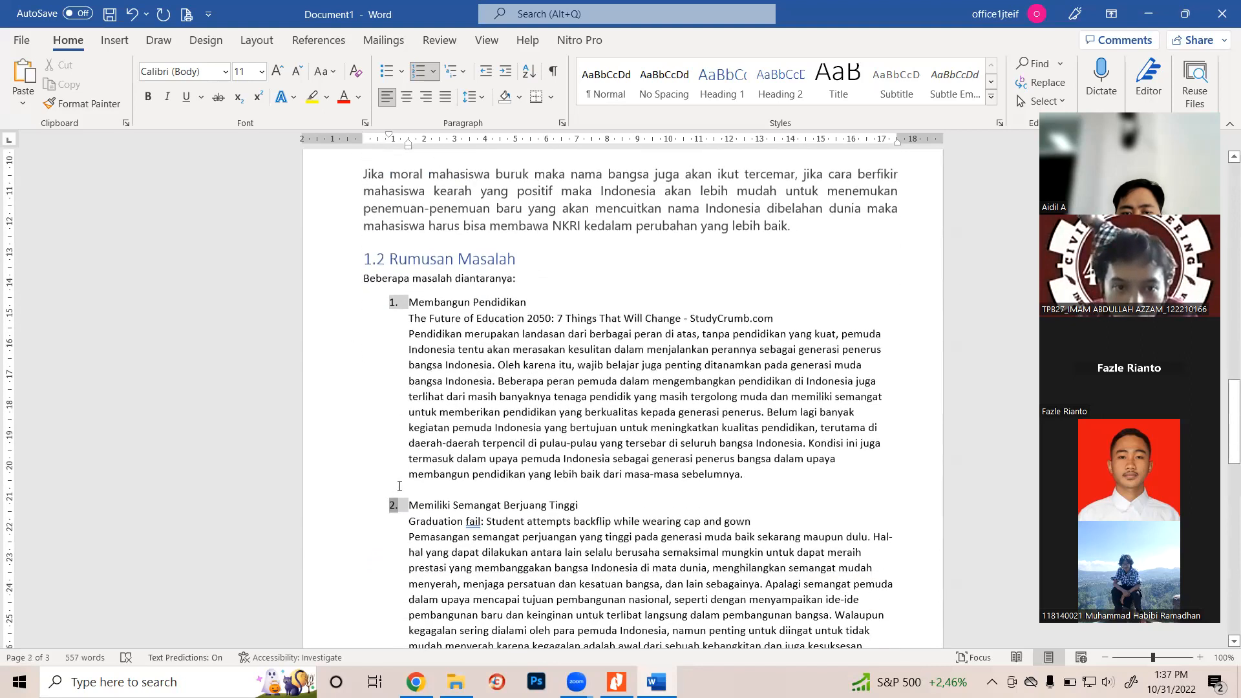
{"action": "left_click", "coordinate": [372, 253]}
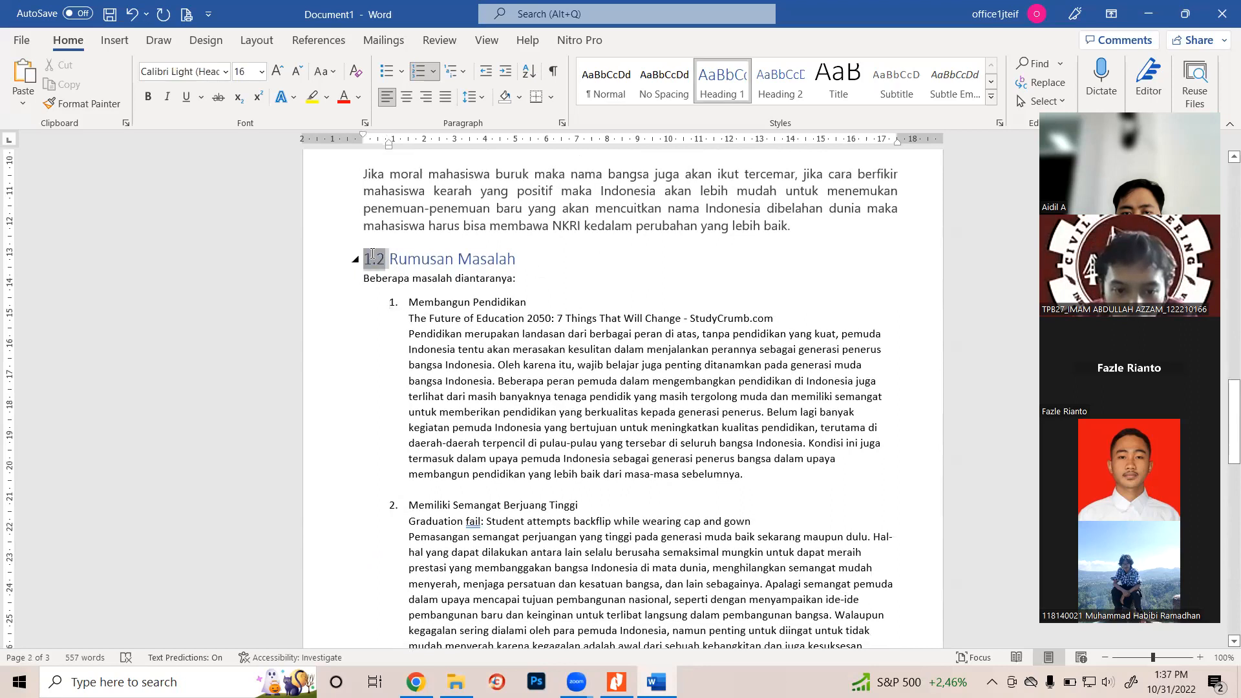
{"action": "scroll", "coordinate": [375, 337], "scroll_direction": "down", "scroll_amount": 12}
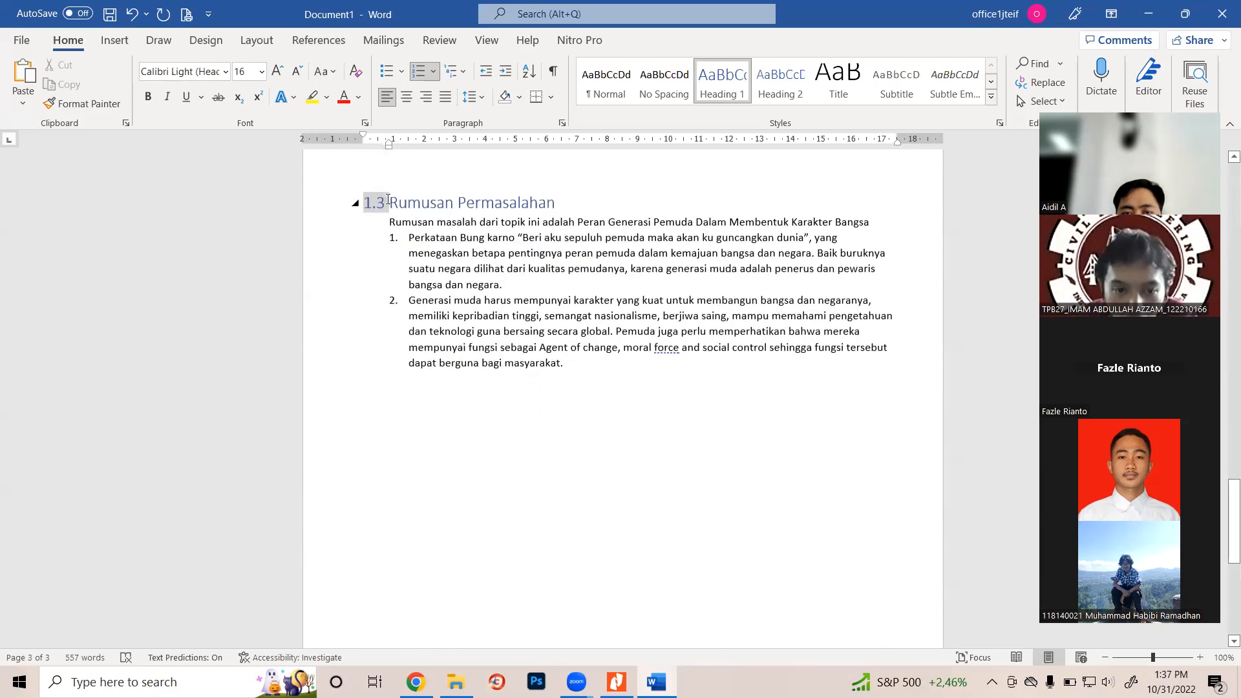
{"action": "scroll", "coordinate": [380, 206], "scroll_direction": "up", "scroll_amount": 15}
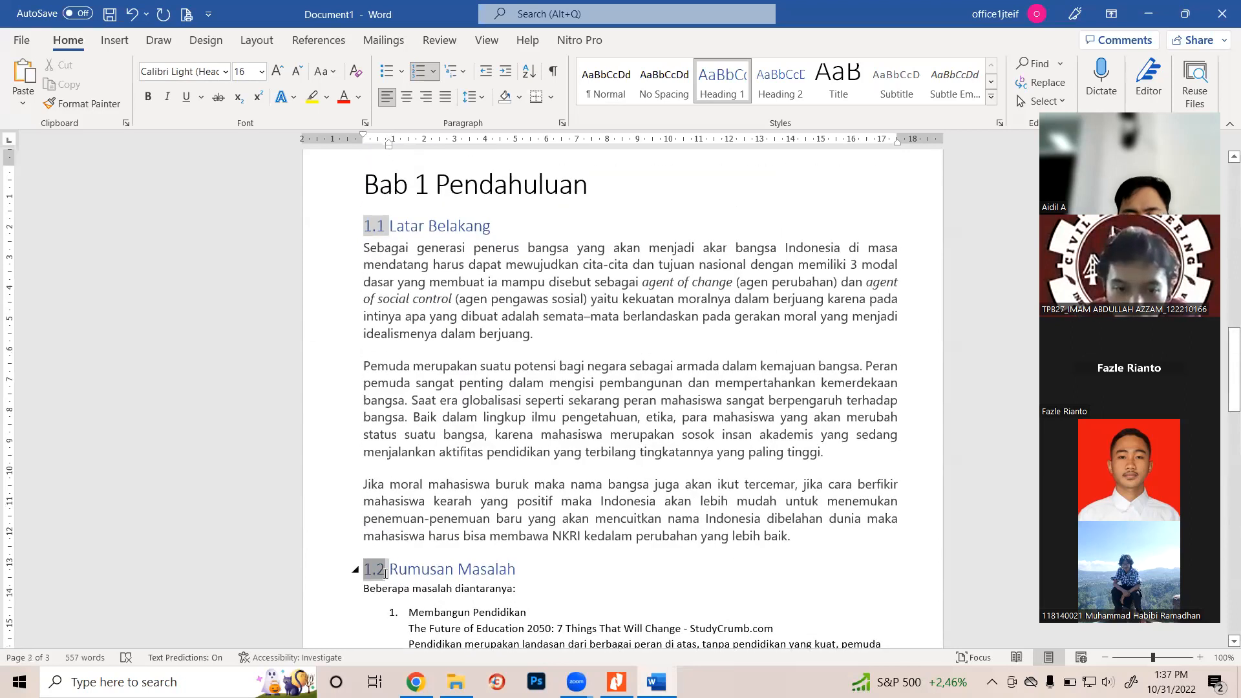
{"action": "key", "text": "ctrl+b"}
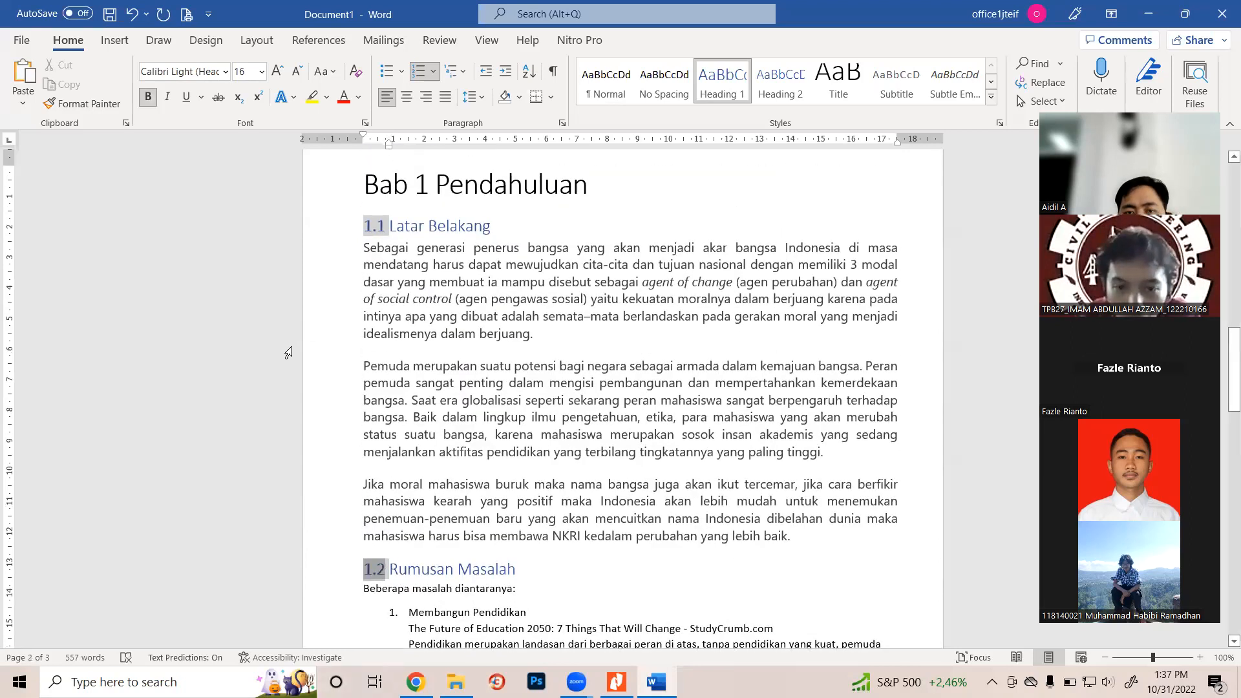
{"action": "scroll", "coordinate": [380, 226], "scroll_direction": "down", "scroll_amount": 10}
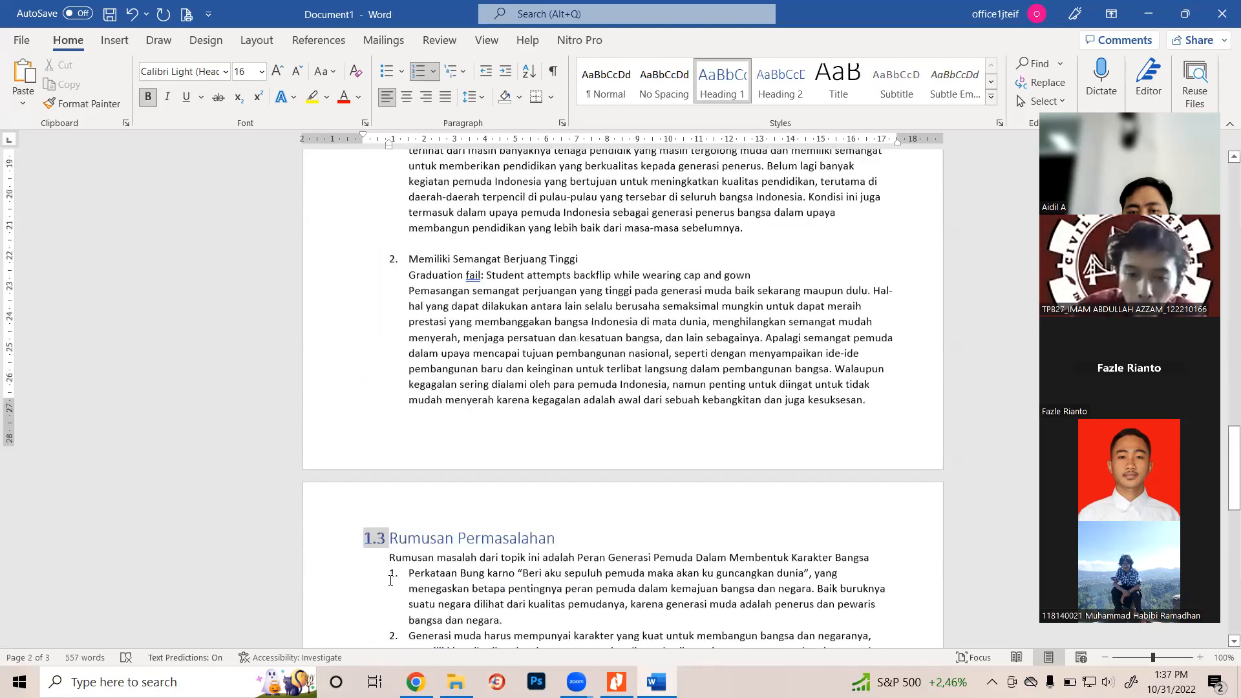
{"action": "scroll", "coordinate": [396, 520], "scroll_direction": "down", "scroll_amount": 5}
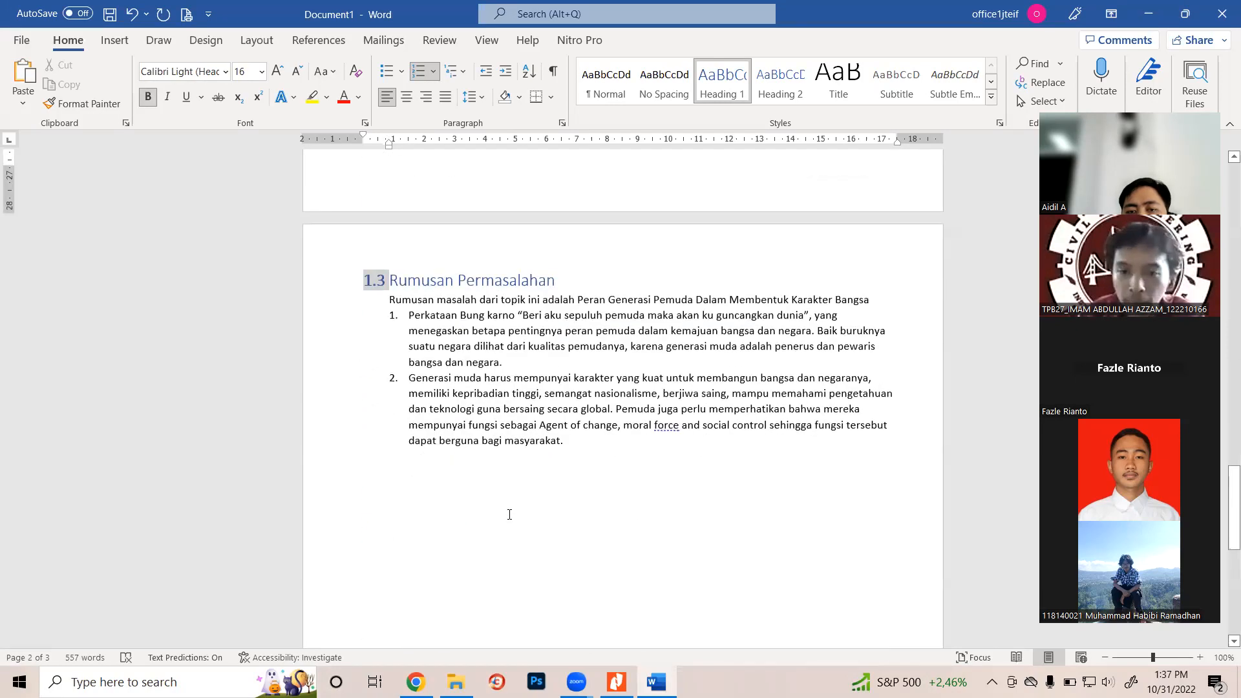
{"action": "scroll", "coordinate": [577, 514], "scroll_direction": "up", "scroll_amount": 1}
{"action": "left_click", "coordinate": [591, 515]}
{"action": "scroll", "coordinate": [591, 517], "scroll_direction": "up", "scroll_amount": 8}
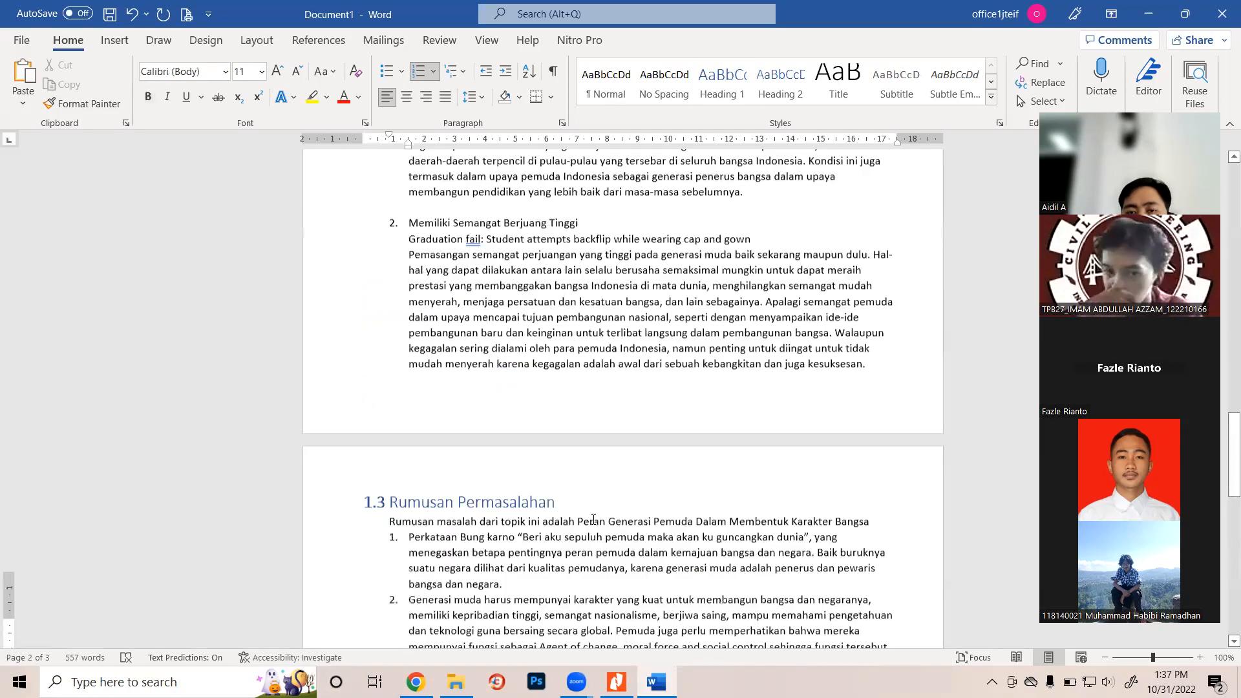
{"action": "scroll", "coordinate": [594, 519], "scroll_direction": "up", "scroll_amount": 6}
{"action": "scroll", "coordinate": [582, 456], "scroll_direction": "down", "scroll_amount": 6}
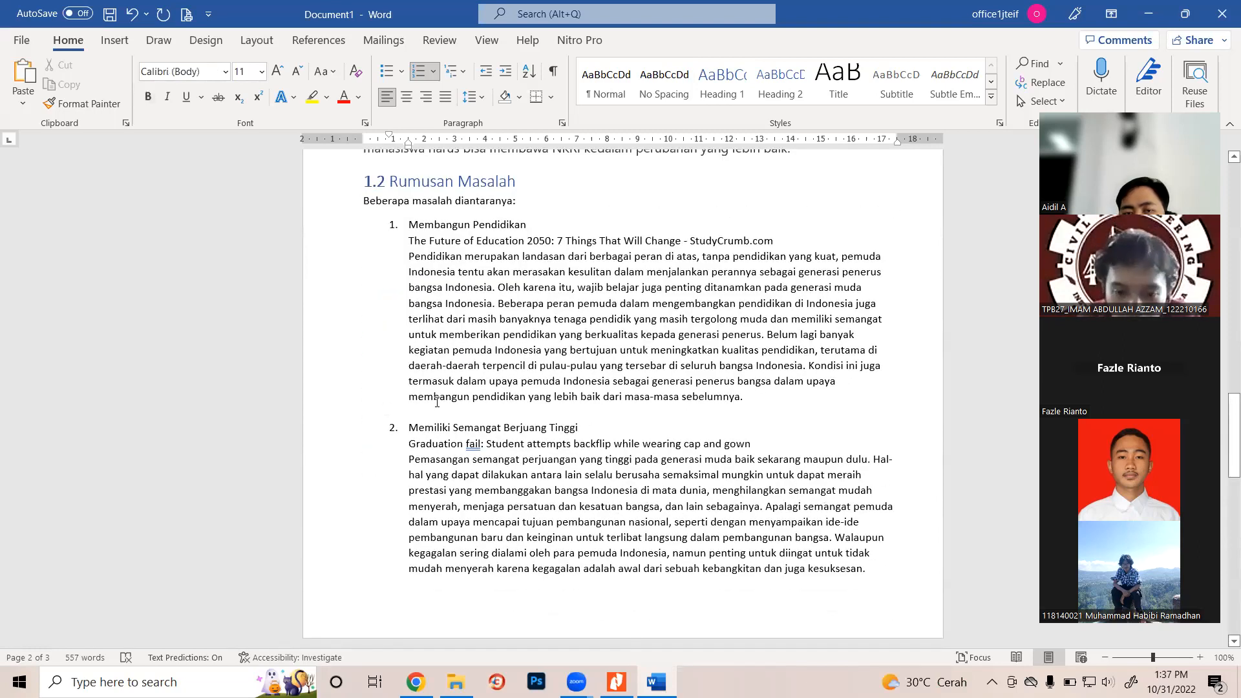
Justify the source line and paragraph of each of the two 1.2 list items
{"action": "left_click_drag", "start_coordinate": [412, 242], "coordinate": [750, 397]}
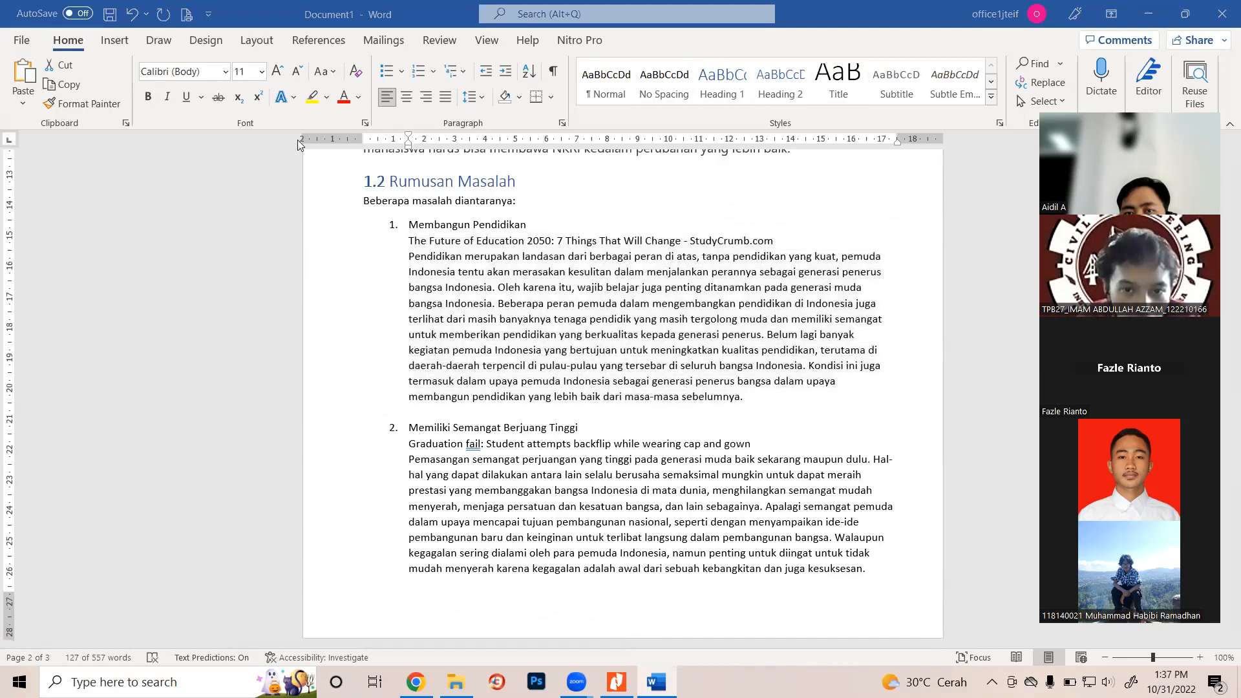
{"action": "left_click", "coordinate": [447, 97]}
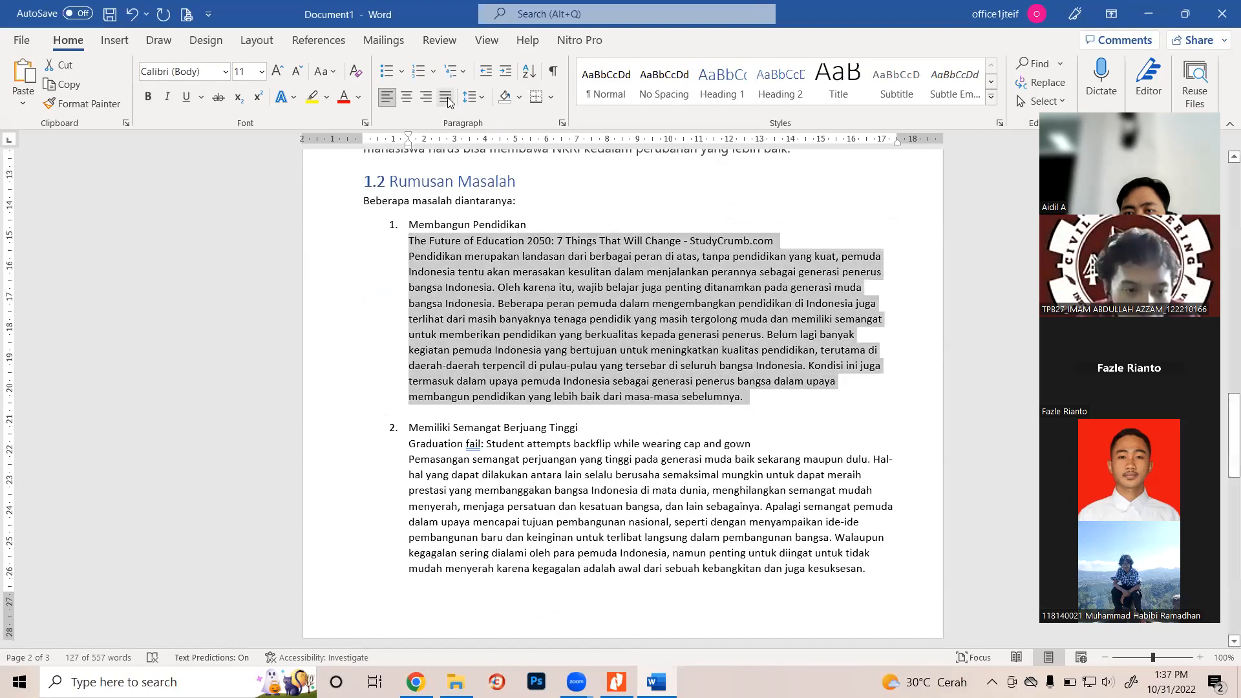
{"action": "left_click", "coordinate": [447, 97]}
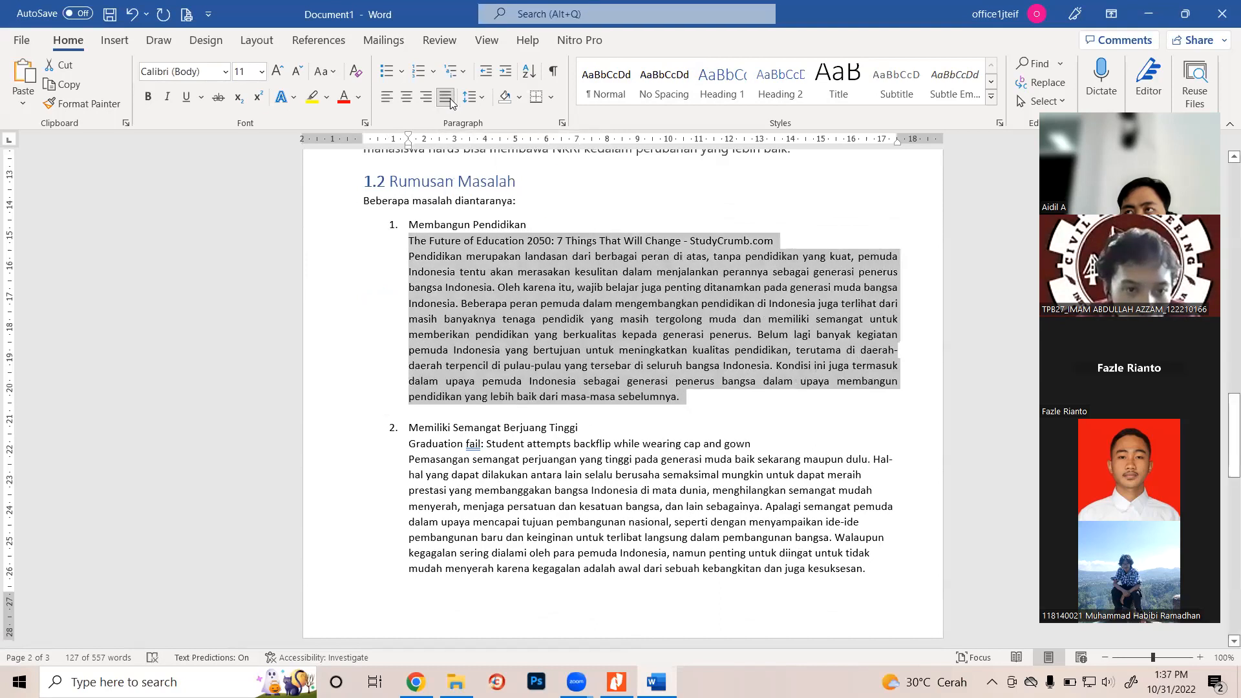
{"action": "left_click_drag", "start_coordinate": [407, 451], "coordinate": [830, 590]}
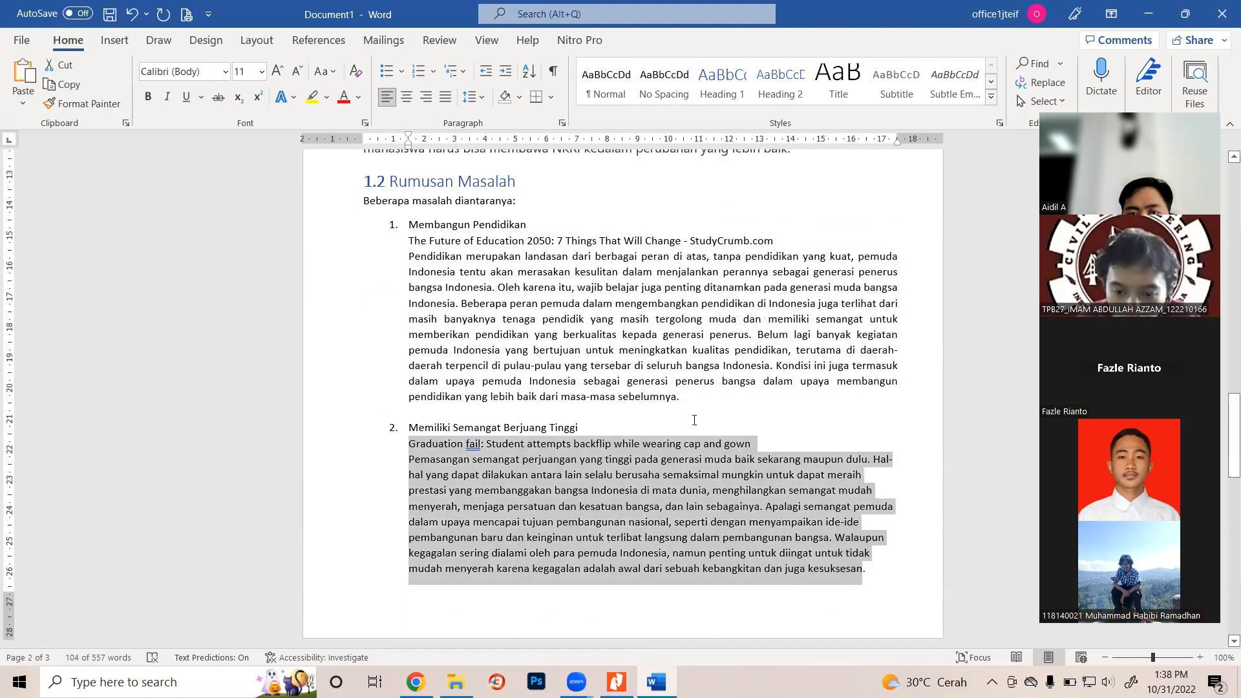
{"action": "left_click", "coordinate": [450, 102]}
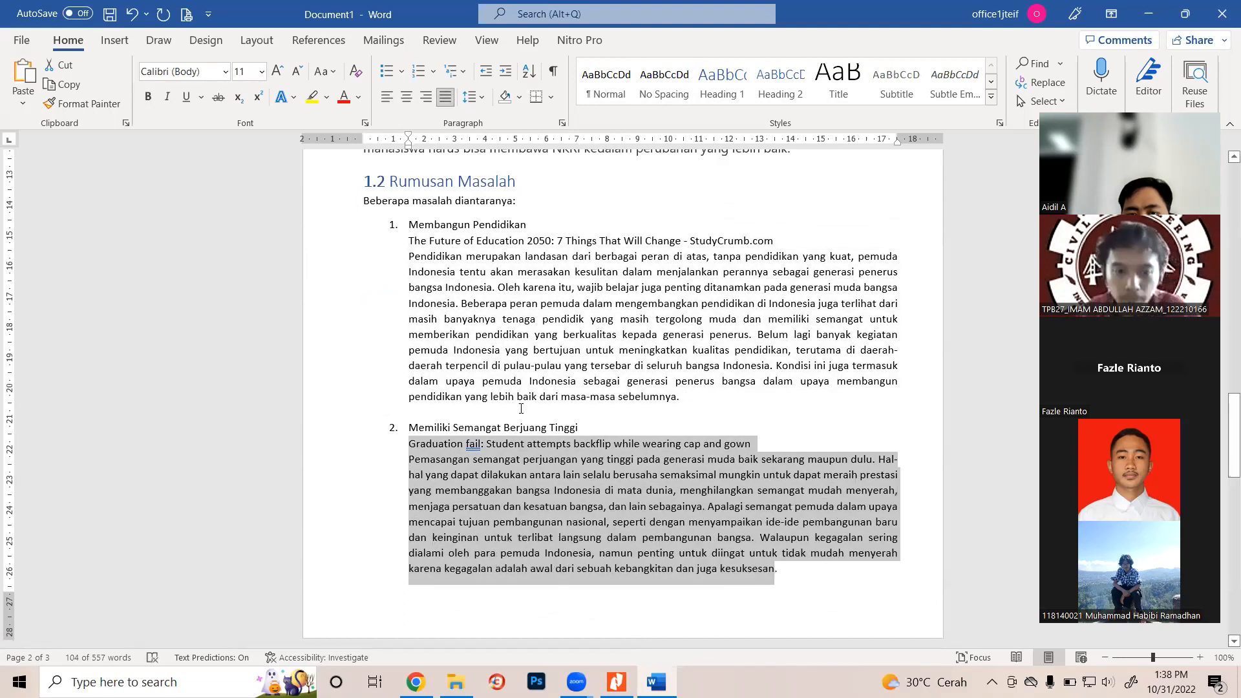
Justify both numbered items under 1.3 Rumusan Permasalahan
{"action": "scroll", "coordinate": [398, 426], "scroll_direction": "down", "scroll_amount": 5}
{"action": "left_click_drag", "start_coordinate": [408, 430], "coordinate": [693, 556]}
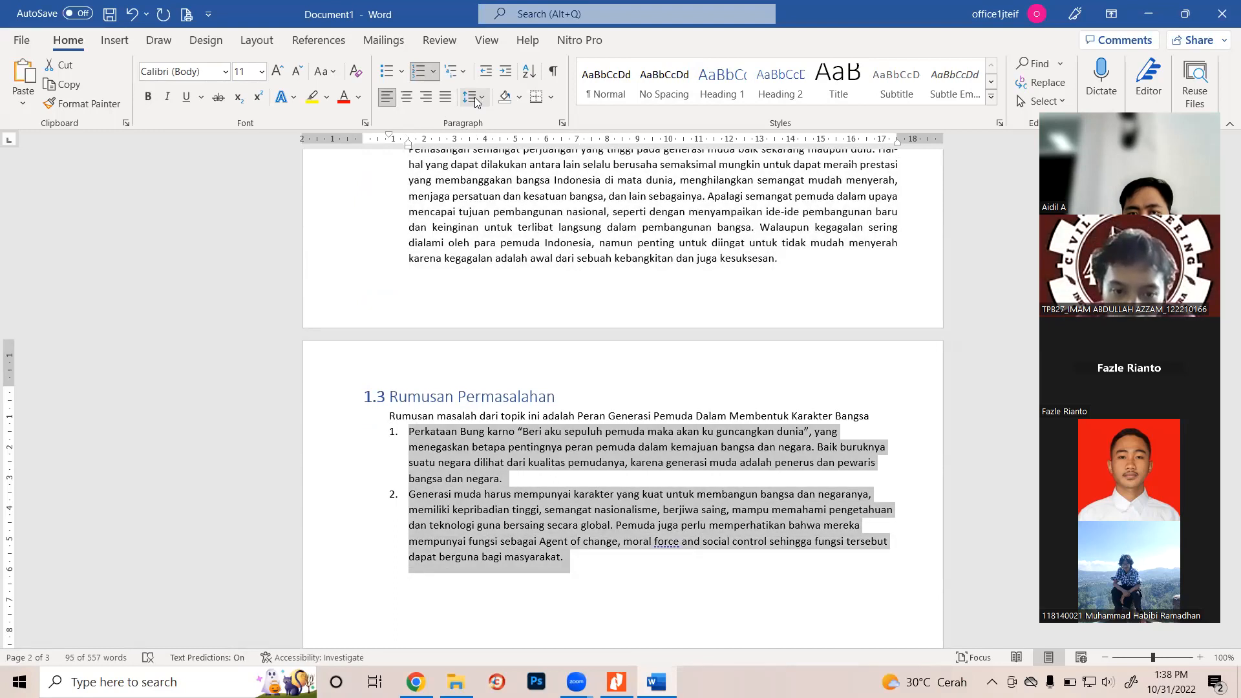
{"action": "left_click", "coordinate": [445, 97]}
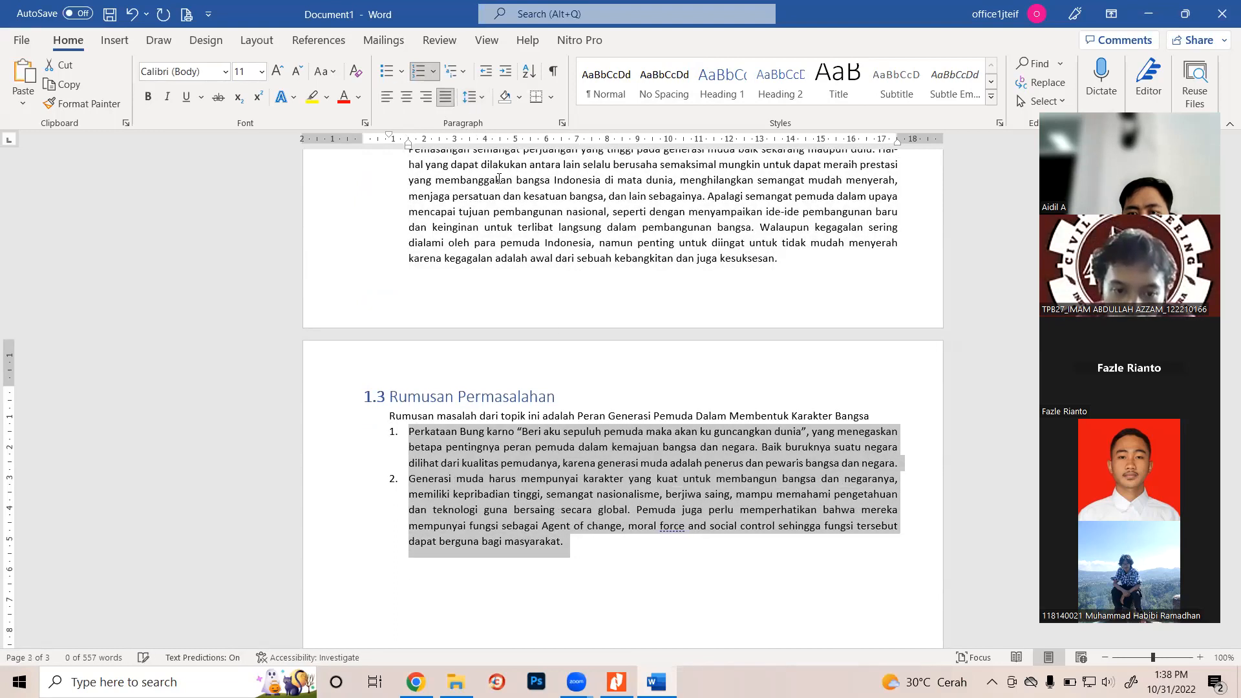
{"action": "left_click", "coordinate": [699, 562]}
{"action": "scroll", "coordinate": [712, 563], "scroll_direction": "up", "scroll_amount": 15}
{"action": "scroll", "coordinate": [714, 569], "scroll_direction": "up", "scroll_amount": 4}
{"action": "scroll", "coordinate": [647, 485], "scroll_direction": "down", "scroll_amount": 4}
{"action": "scroll", "coordinate": [580, 424], "scroll_direction": "down", "scroll_amount": 1}
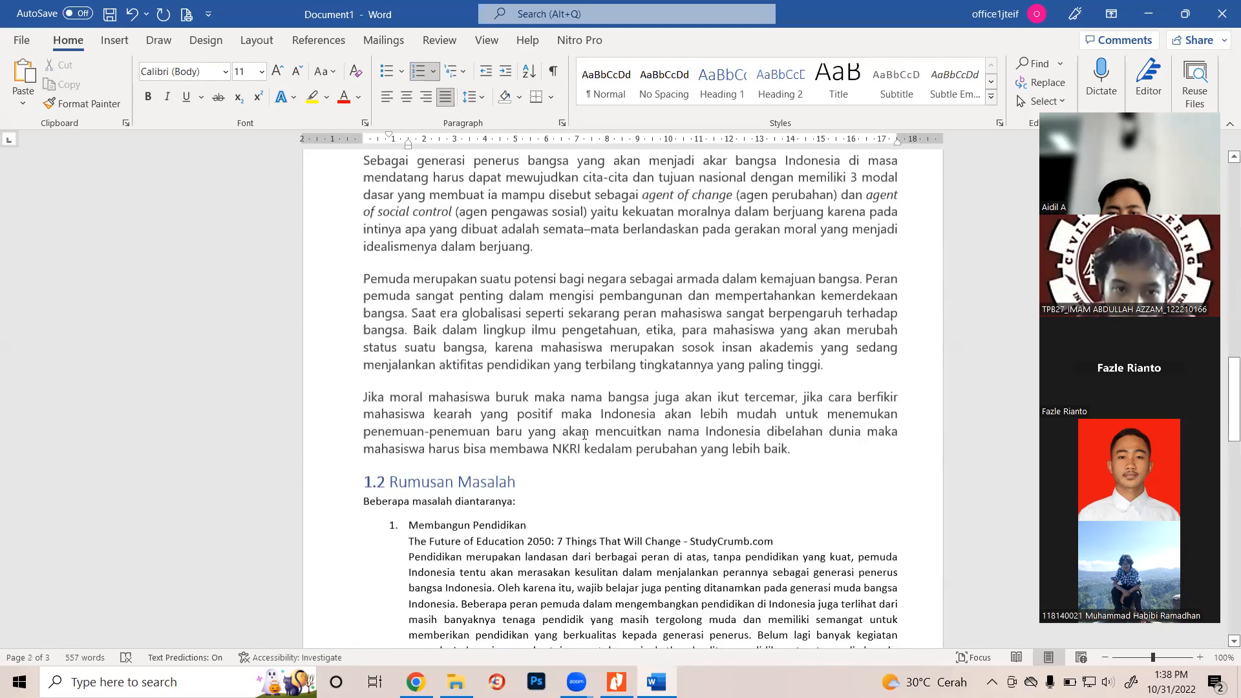
{"action": "scroll", "coordinate": [584, 434], "scroll_direction": "down", "scroll_amount": 3}
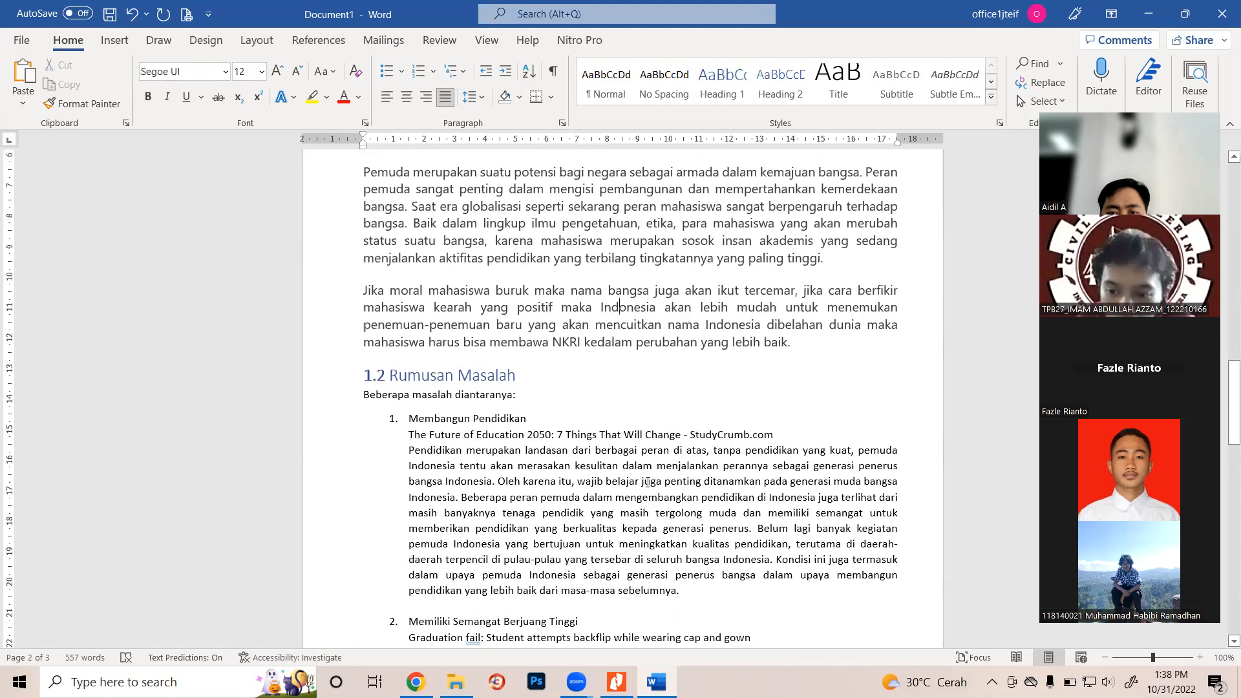
{"action": "left_click", "coordinate": [648, 285]}
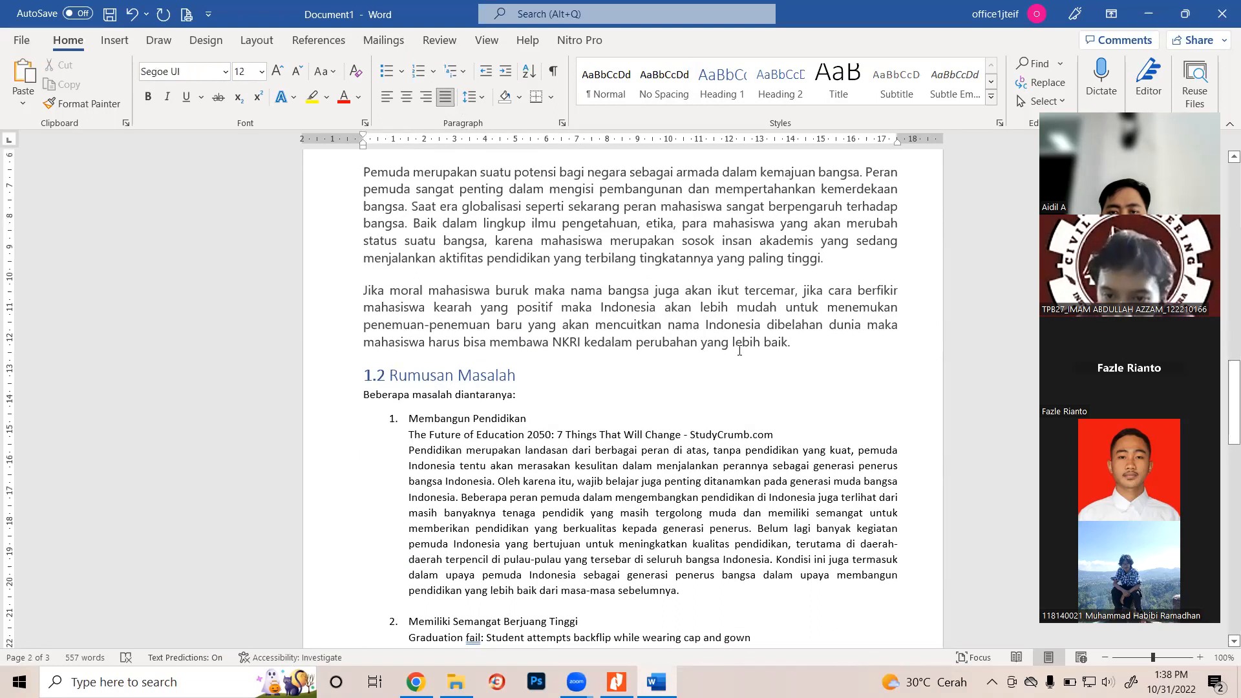
{"action": "left_click_drag", "start_coordinate": [796, 336], "coordinate": [364, 271]}
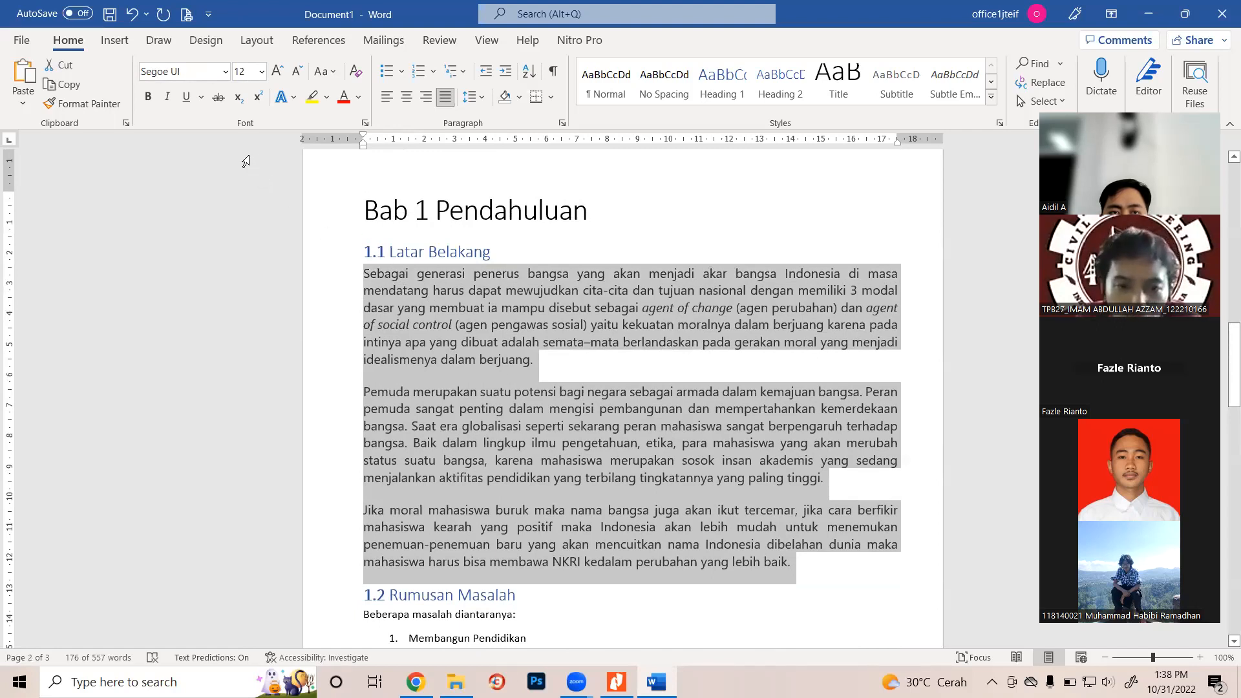
{"action": "scroll", "coordinate": [449, 375], "scroll_direction": "down", "scroll_amount": 5}
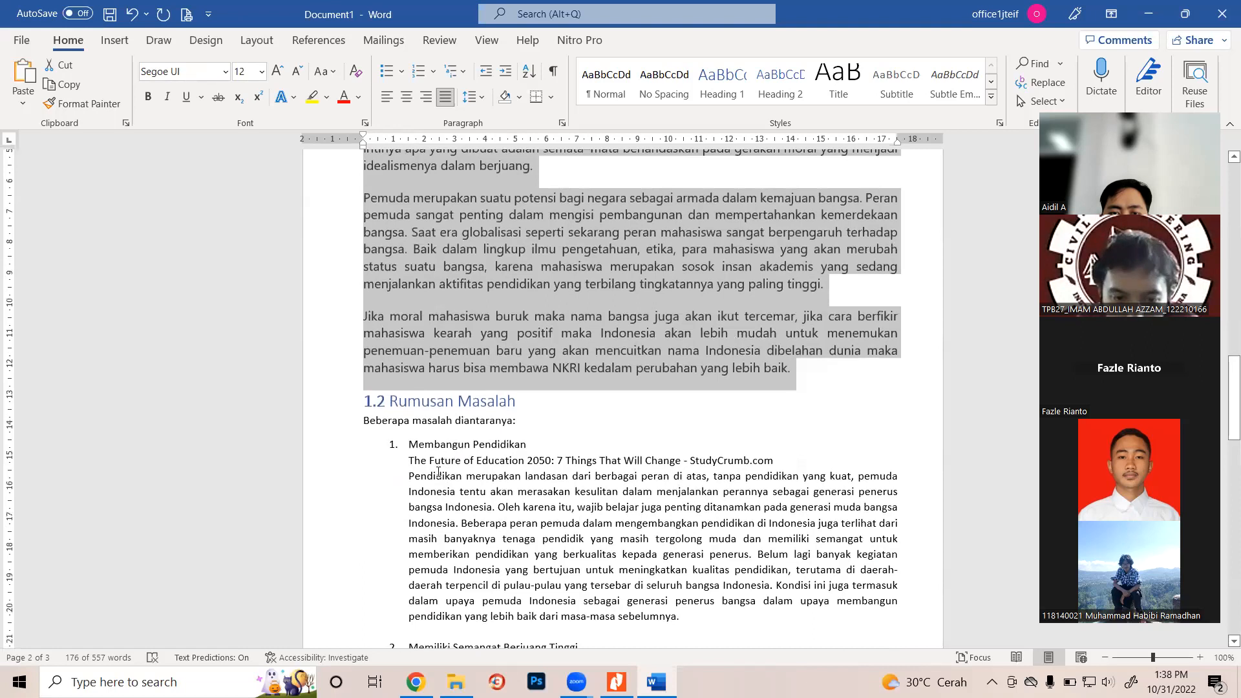
{"action": "left_click", "coordinate": [439, 473]}
{"action": "left_click_drag", "start_coordinate": [364, 420], "coordinate": [705, 287]}
{"action": "scroll", "coordinate": [808, 500], "scroll_direction": "up", "scroll_amount": 18}
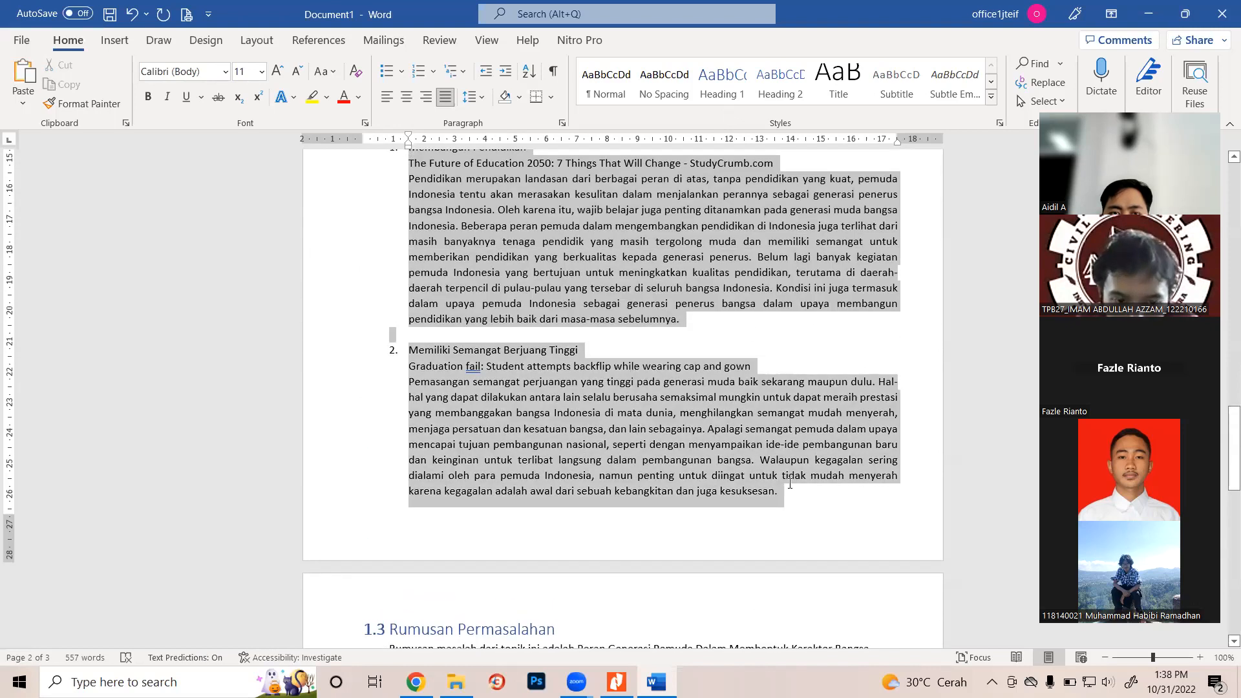
{"action": "left_click", "coordinate": [226, 72]}
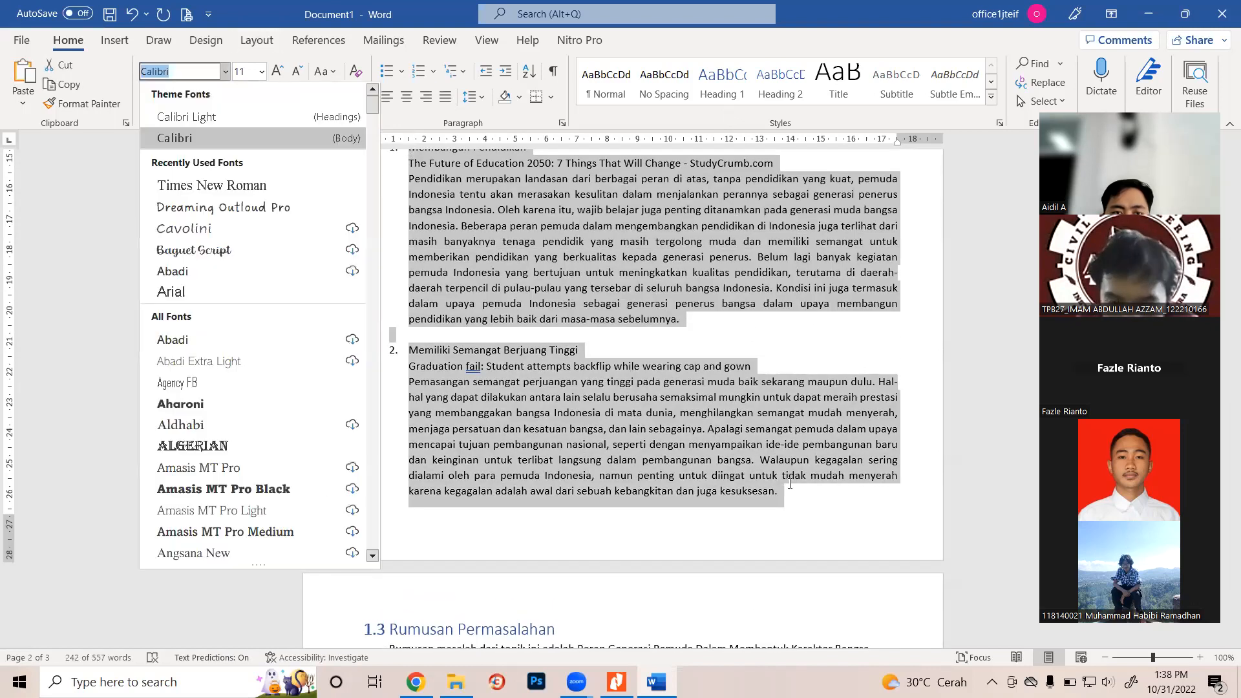
{"action": "type", "text": "Sage"}
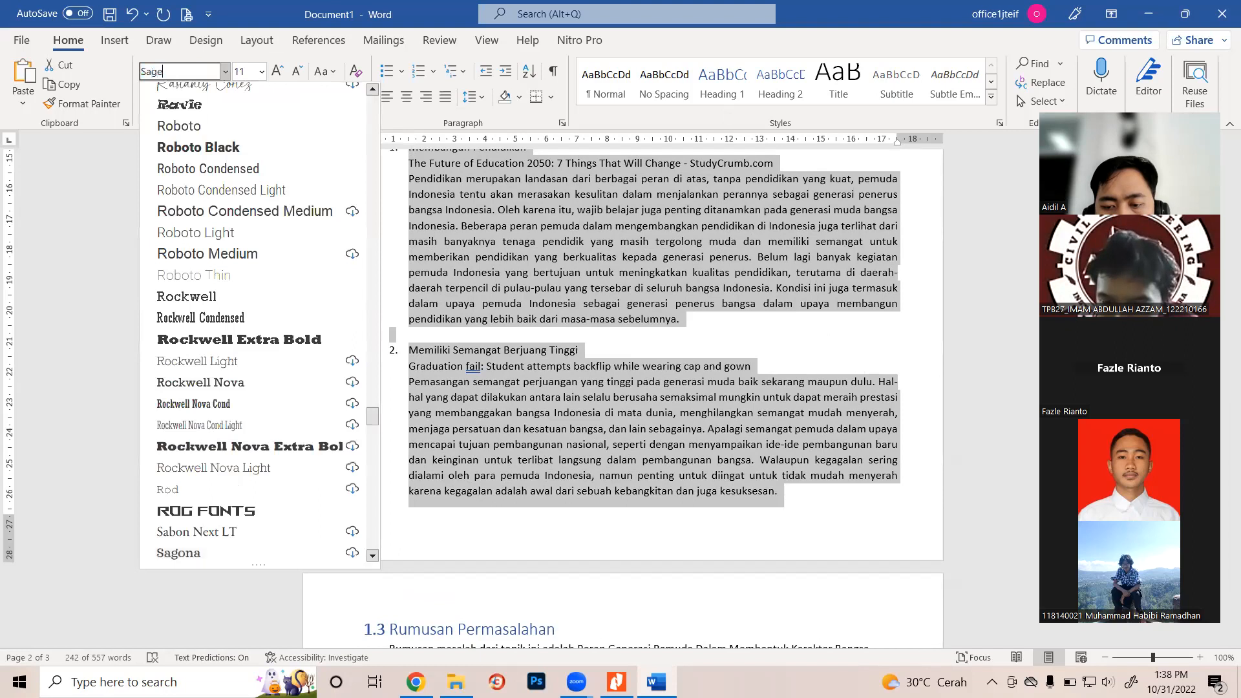
{"action": "type", "text": "o"}
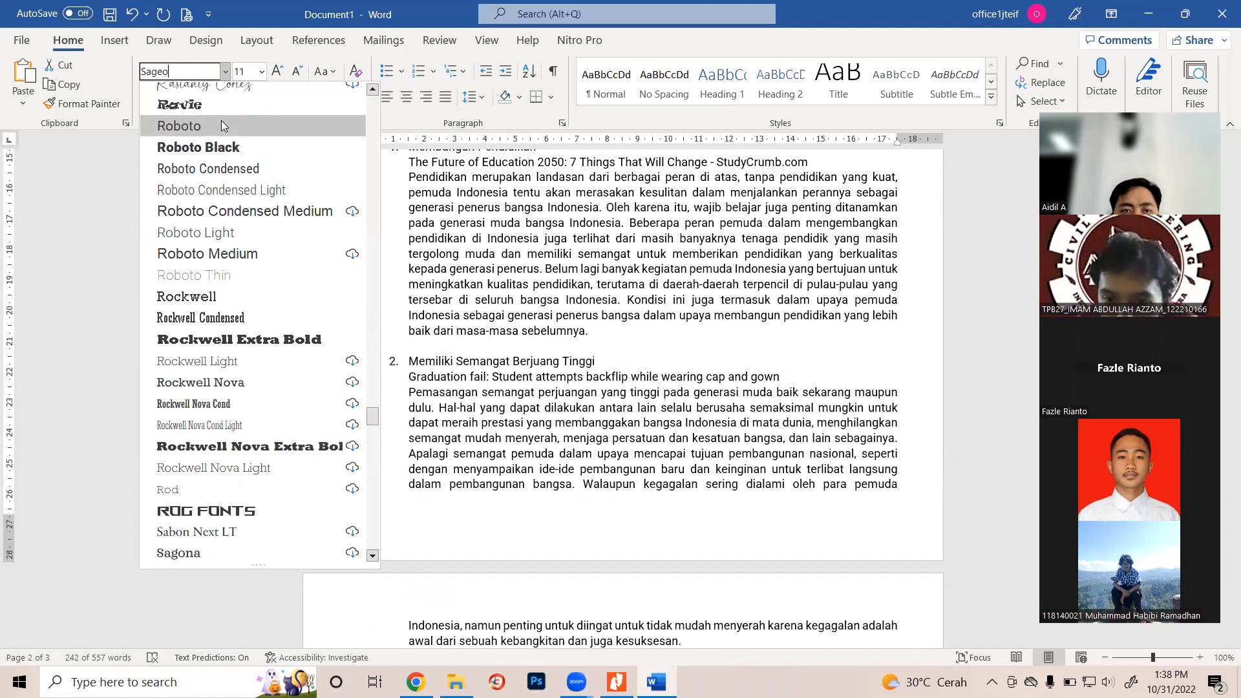
{"action": "scroll", "coordinate": [222, 120], "scroll_direction": "up", "scroll_amount": 4}
{"action": "scroll", "coordinate": [226, 119], "scroll_direction": "up", "scroll_amount": 9}
{"action": "scroll", "coordinate": [278, 105], "scroll_direction": "up", "scroll_amount": 12}
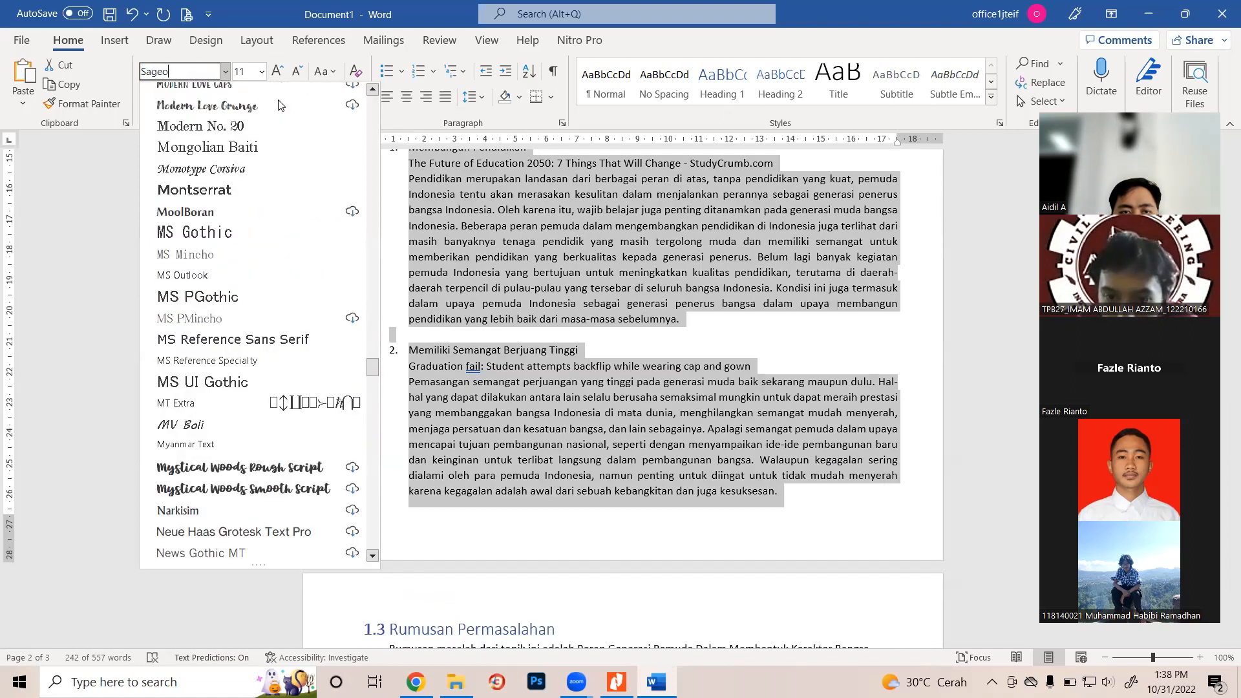
{"action": "left_click_drag", "start_coordinate": [374, 346], "coordinate": [379, 85]}
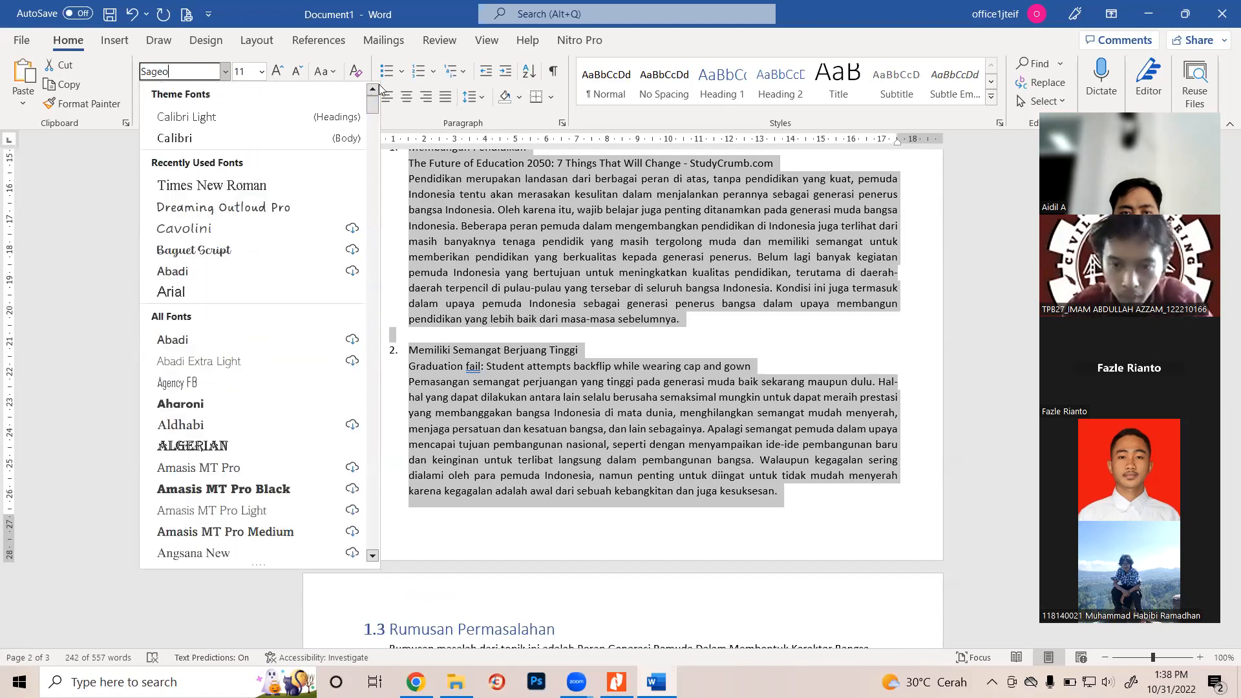
{"action": "scroll", "coordinate": [660, 273], "scroll_direction": "up", "scroll_amount": 6}
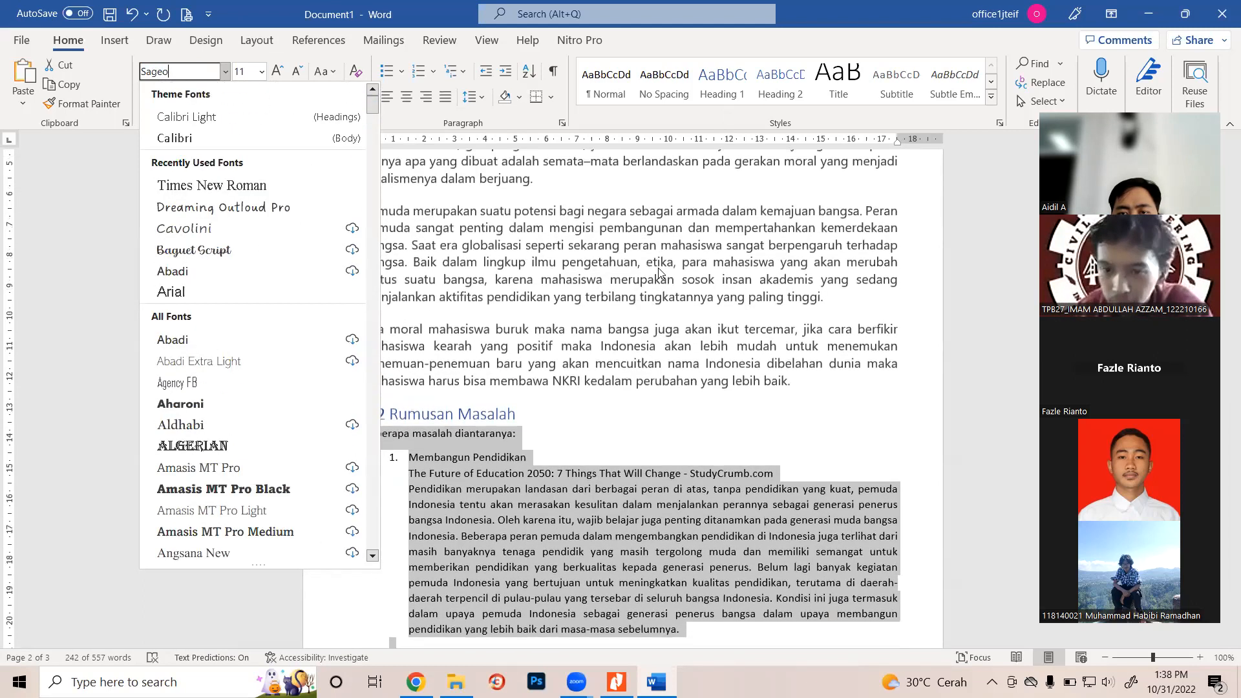
{"action": "key", "text": "Return"}
{"action": "left_click", "coordinate": [654, 385]}
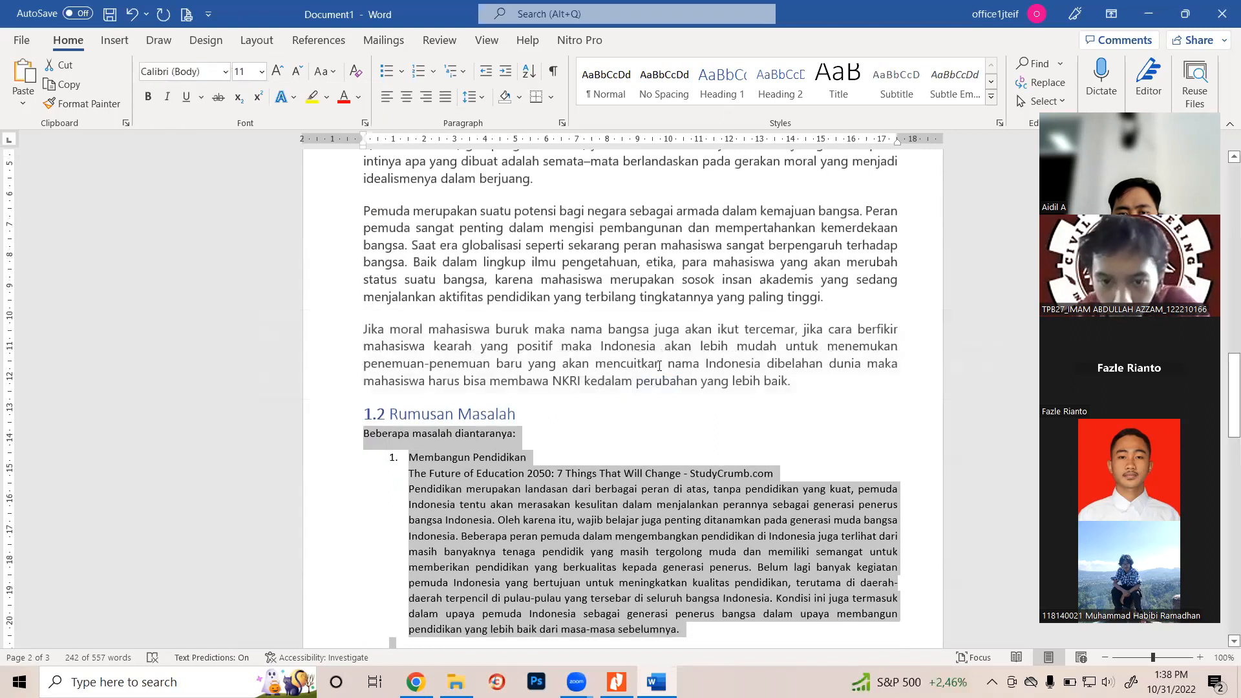
{"action": "left_click", "coordinate": [656, 344]}
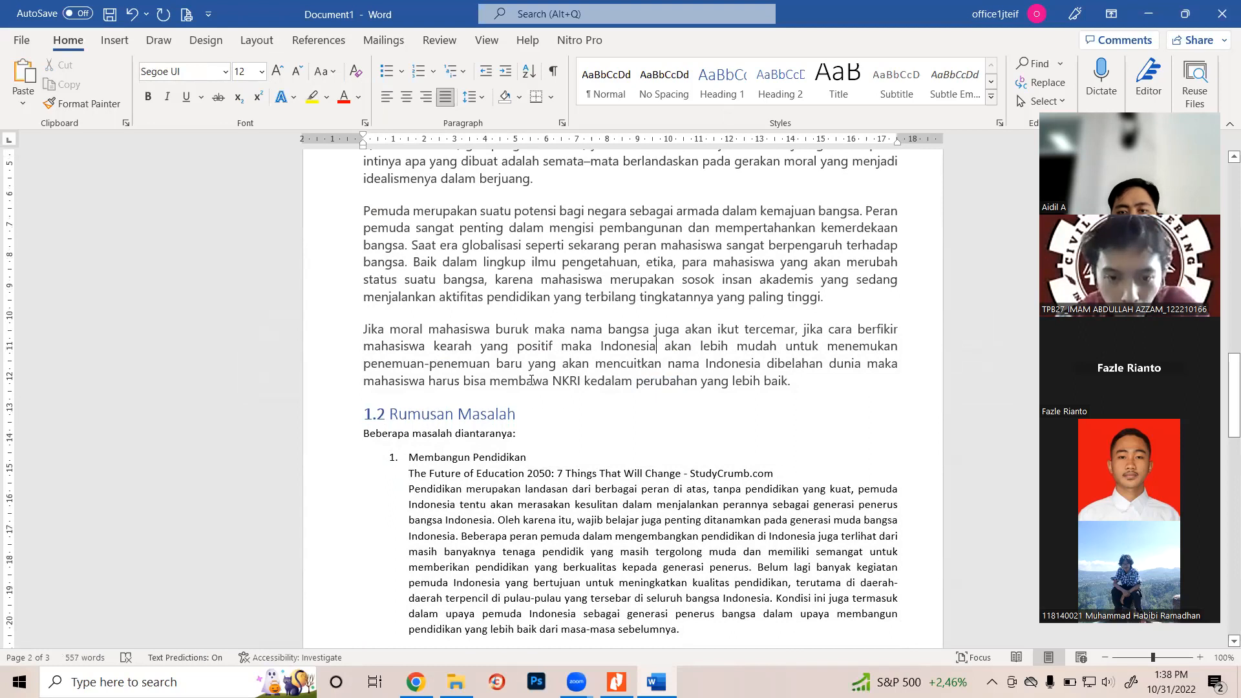
Apply Segoe UI Light to the selected 1.2 section text
{"action": "left_click_drag", "start_coordinate": [365, 434], "coordinate": [783, 316]}
{"action": "scroll", "coordinate": [742, 347], "scroll_direction": "down", "scroll_amount": 3}
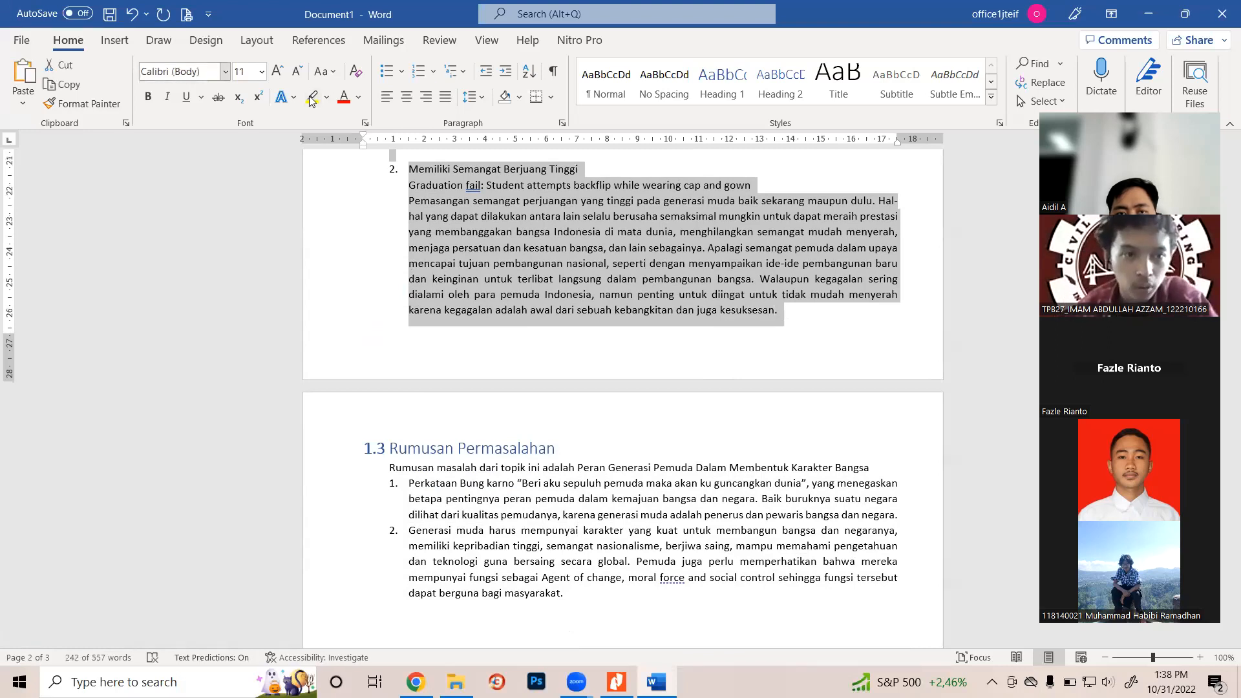
{"action": "left_click", "coordinate": [225, 71]}
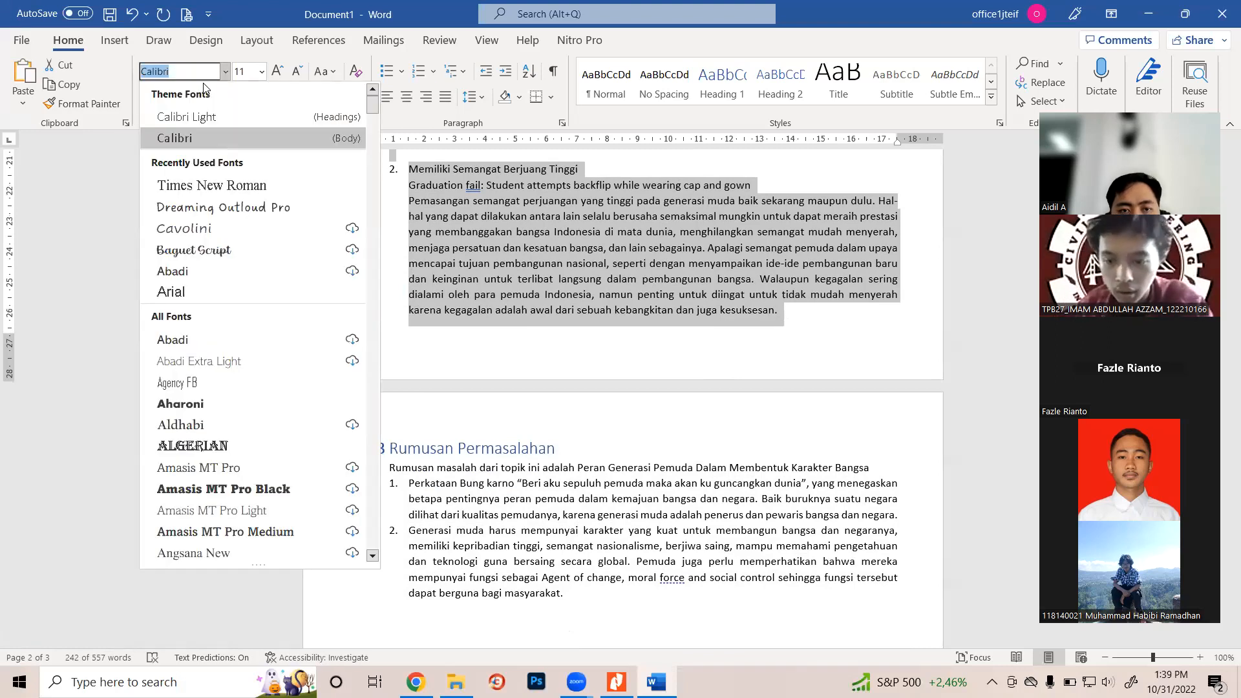
{"action": "type", "text": "S"}
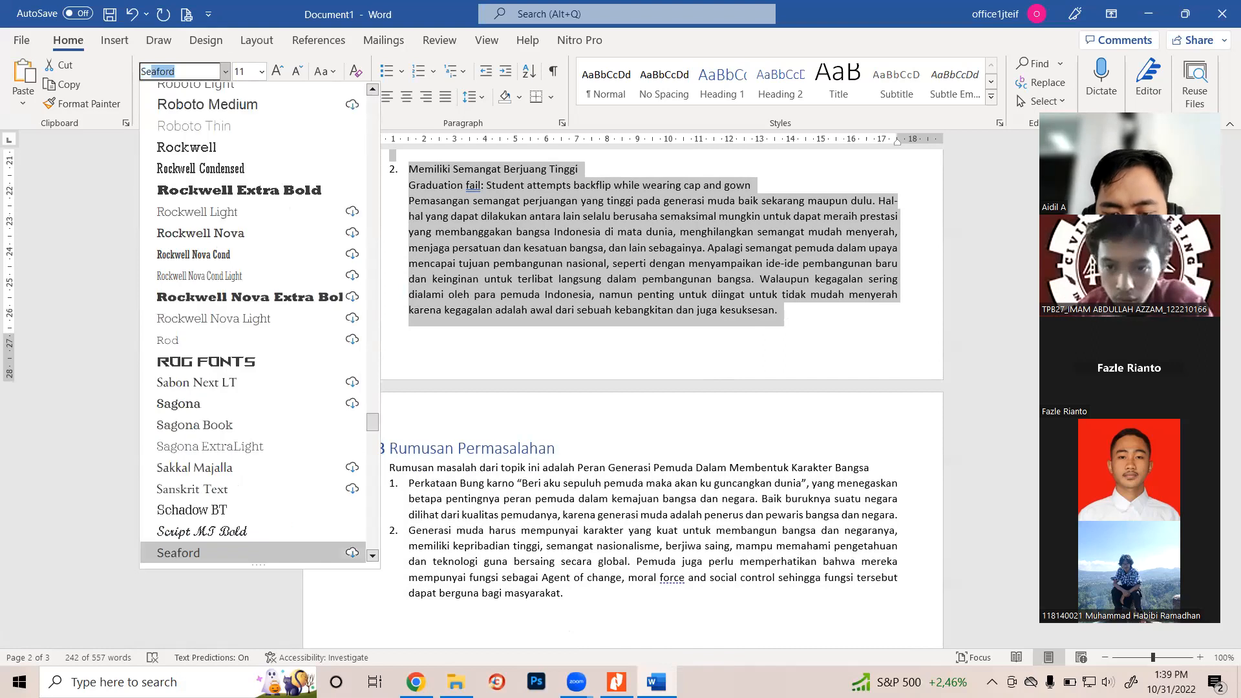
{"action": "type", "text": "egeo"}
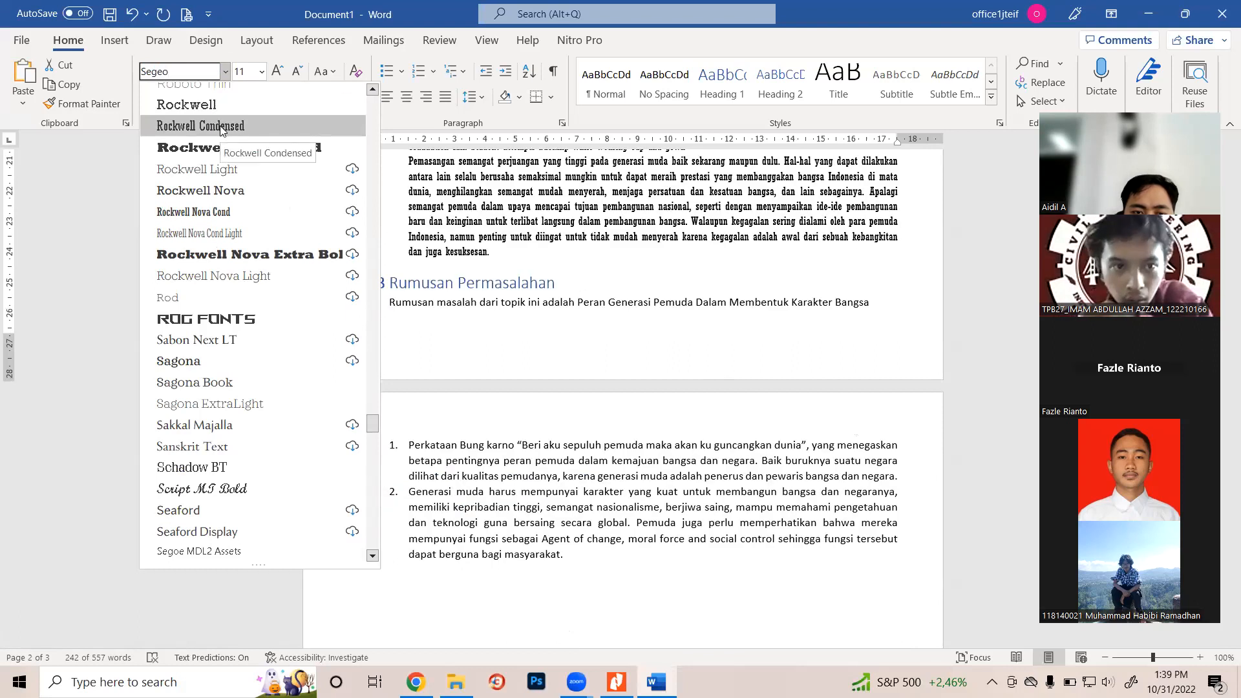
{"action": "scroll", "coordinate": [220, 133], "scroll_direction": "up", "scroll_amount": 10}
{"action": "scroll", "coordinate": [321, 376], "scroll_direction": "down", "scroll_amount": 12}
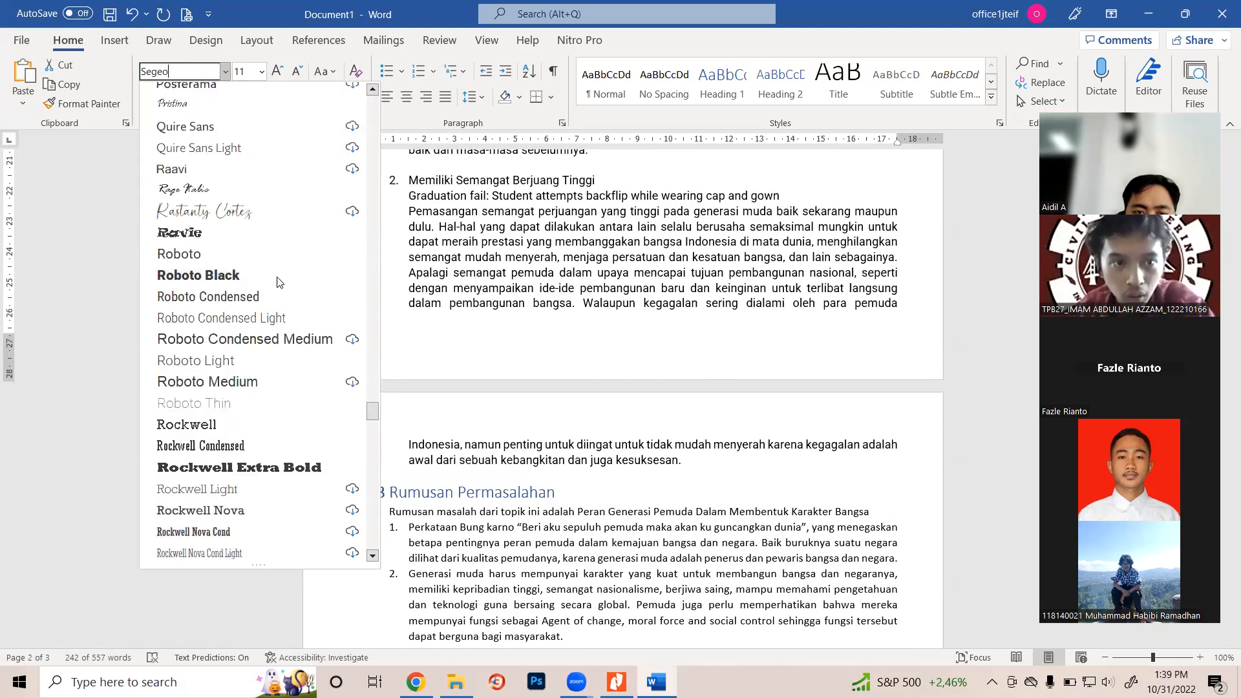
{"action": "scroll", "coordinate": [321, 376], "scroll_direction": "down", "scroll_amount": 5}
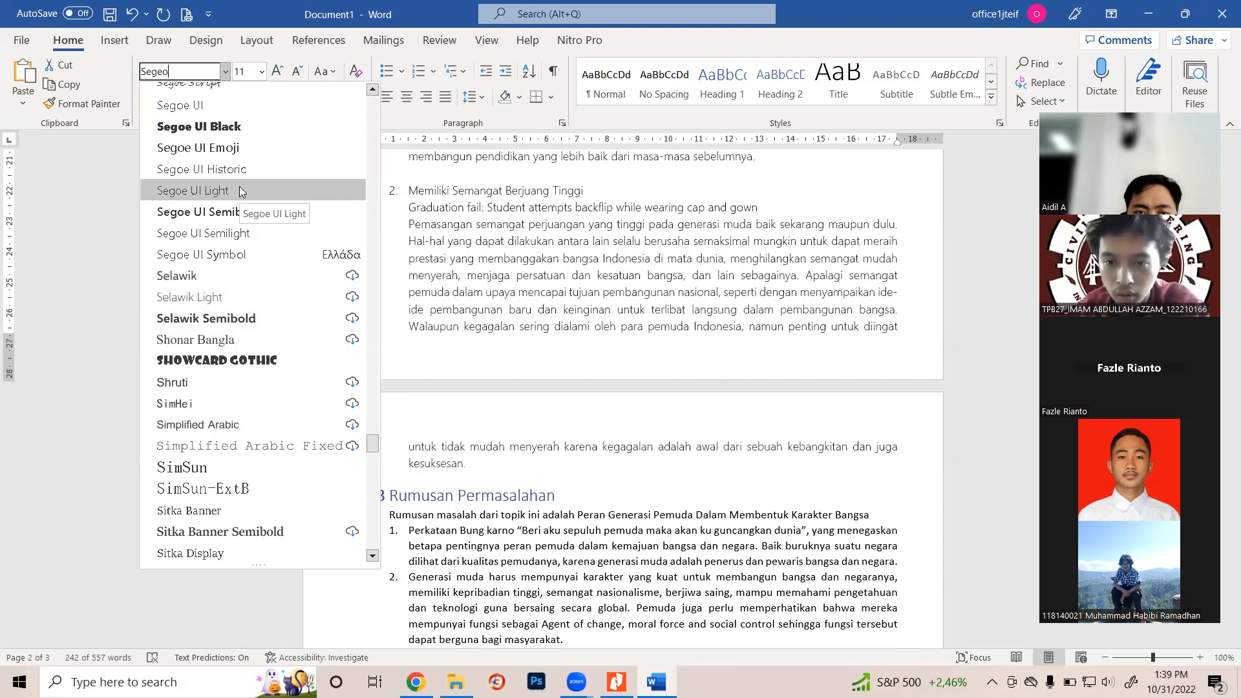
{"action": "left_click", "coordinate": [240, 191]}
{"action": "scroll", "coordinate": [527, 321], "scroll_direction": "up", "scroll_amount": 3}
{"action": "scroll", "coordinate": [535, 318], "scroll_direction": "up", "scroll_amount": 5}
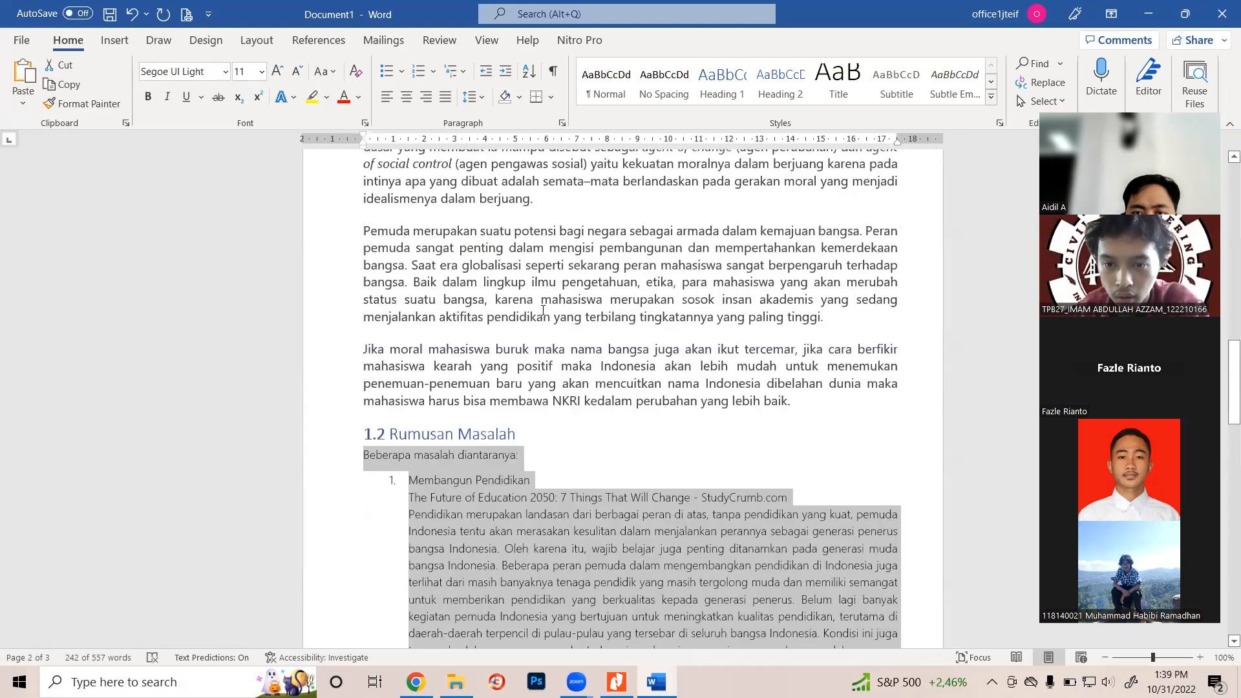
{"action": "left_click", "coordinate": [545, 312]}
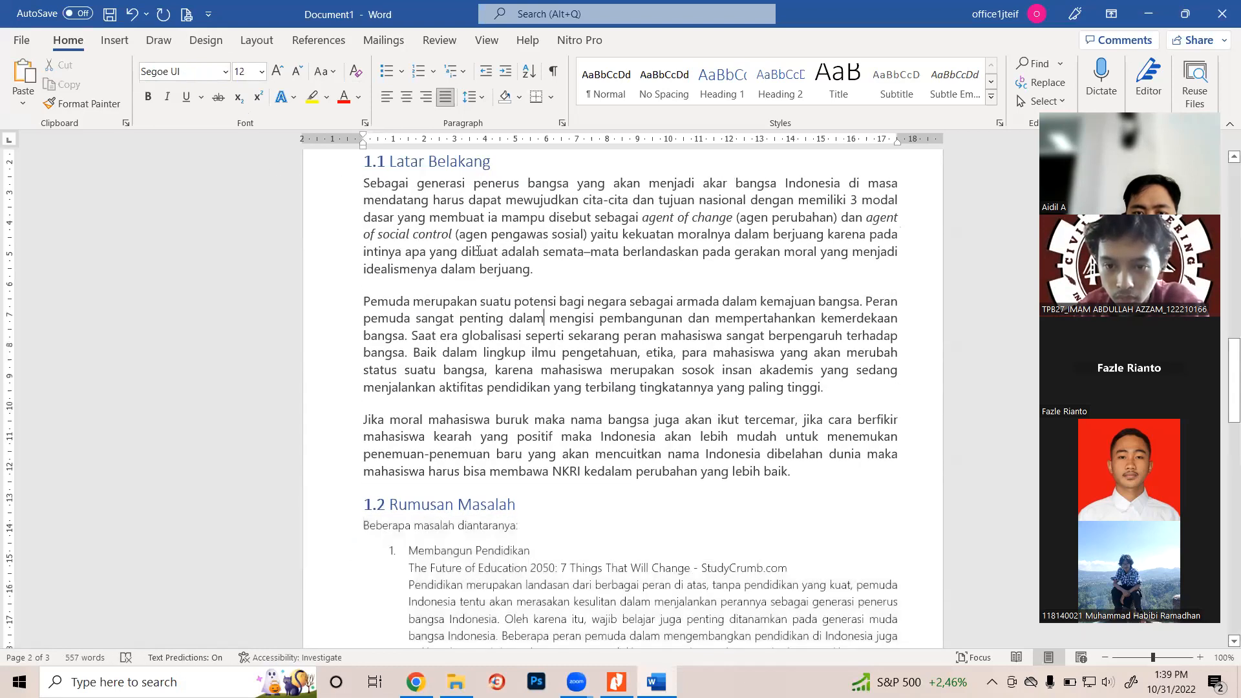
{"action": "scroll", "coordinate": [376, 311], "scroll_direction": "down", "scroll_amount": 5}
Set the 1.2 list text through page 3 to the unavailable font name 'Segeo', accepting the warning
{"action": "left_click_drag", "start_coordinate": [366, 296], "coordinate": [785, 305]}
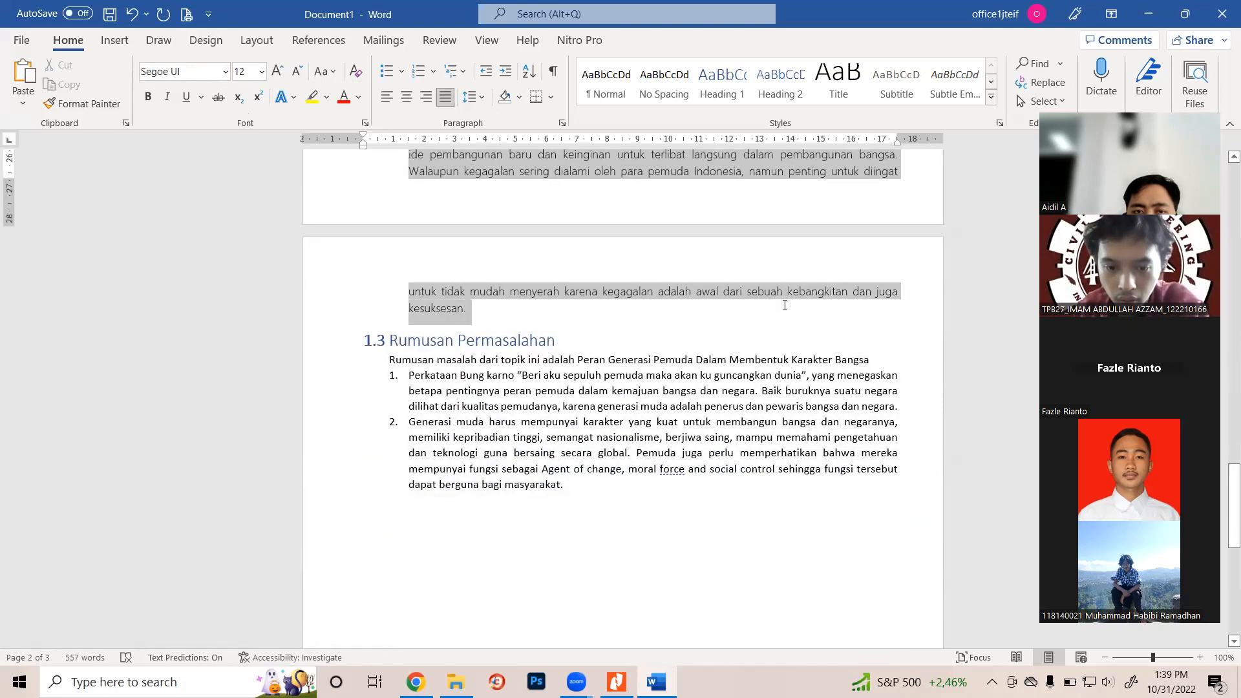
{"action": "key", "text": "alt+h"}
{"action": "key", "text": "f"}
{"action": "key", "text": "f"}
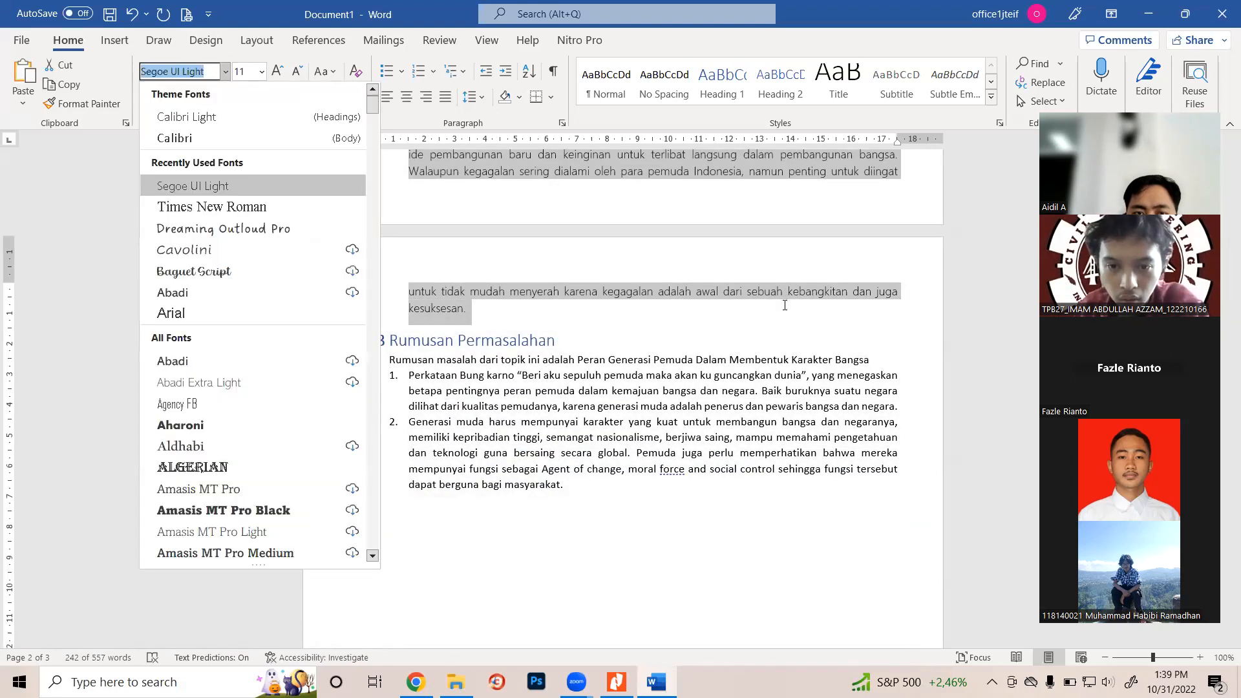
{"action": "type", "text": "S"}
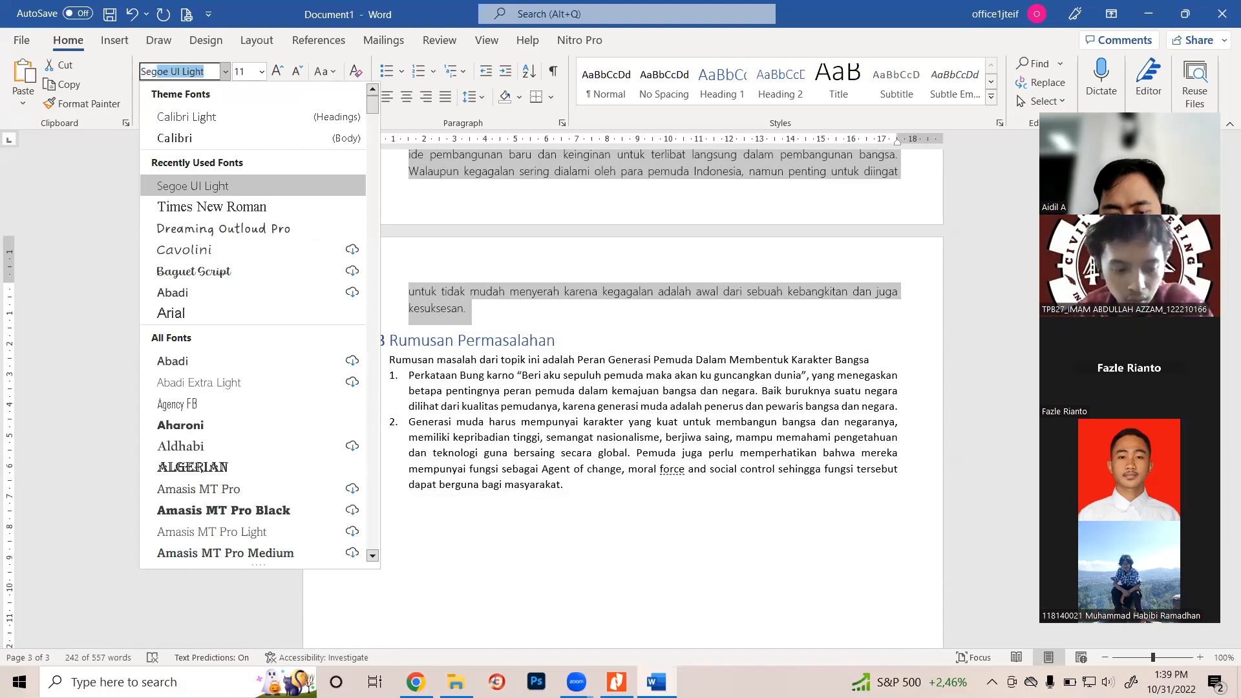
{"action": "type", "text": "egeo"}
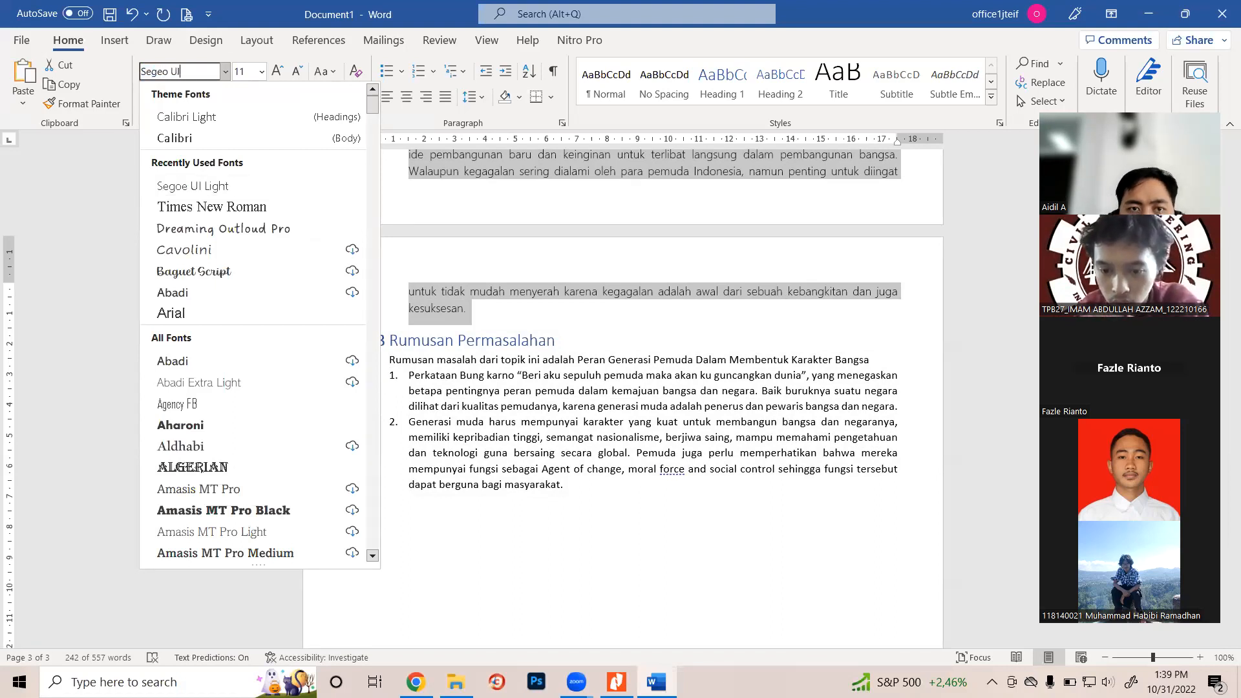
{"action": "key", "text": "Return"}
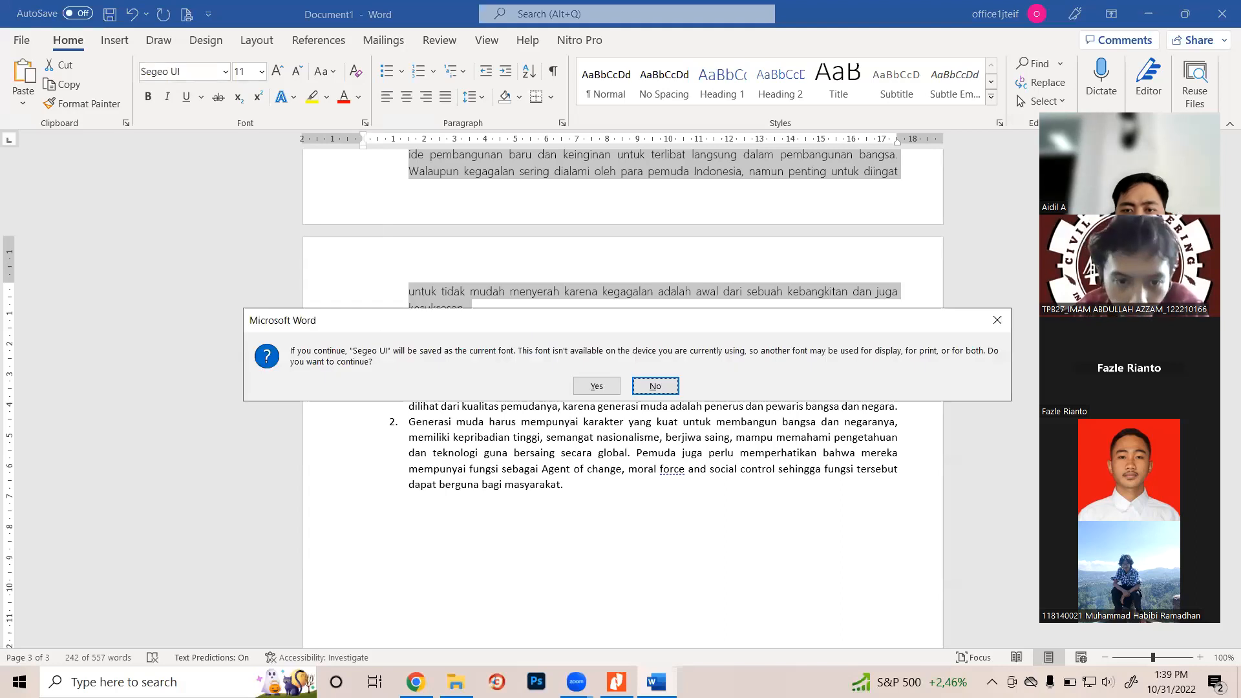
{"action": "left_click", "coordinate": [607, 388]}
{"action": "scroll", "coordinate": [600, 343], "scroll_direction": "up", "scroll_amount": 10}
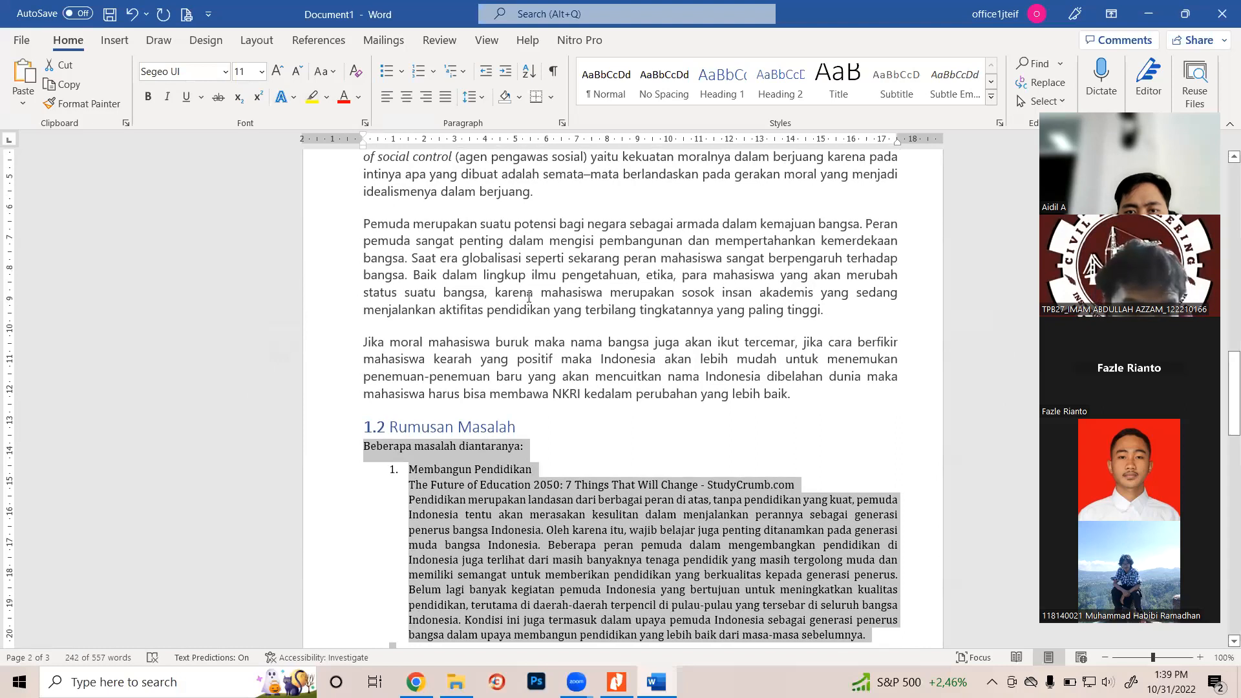
{"action": "left_click", "coordinate": [565, 476]}
Set both numbered items of section 1.2 to font size 12 and compare paragraph indents
{"action": "scroll", "coordinate": [565, 477], "scroll_direction": "down", "scroll_amount": 5}
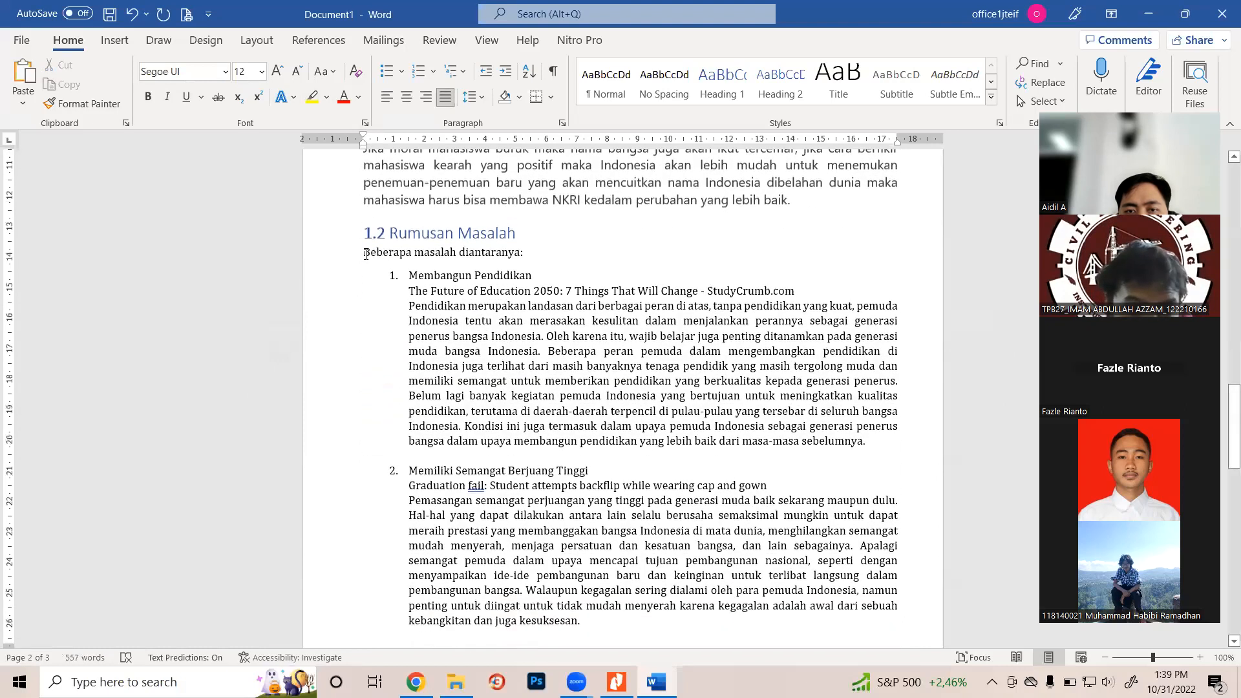
{"action": "left_click_drag", "start_coordinate": [556, 373], "coordinate": [645, 373]}
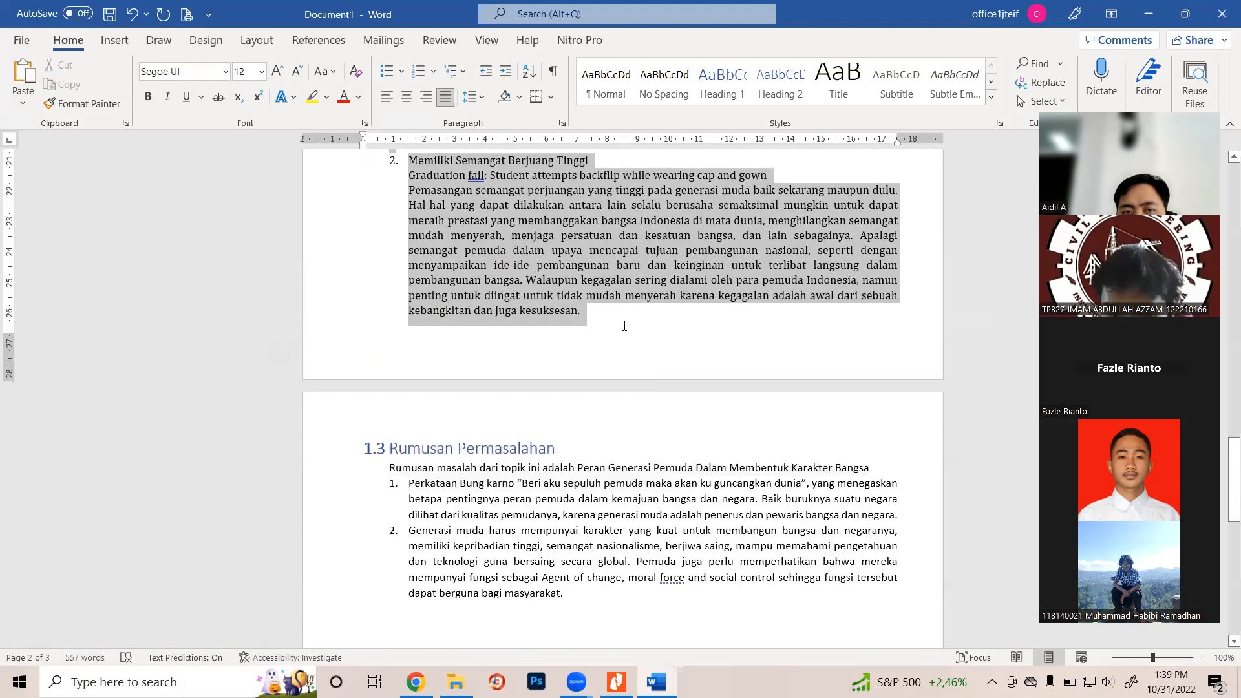
{"action": "left_click", "coordinate": [262, 71]}
{"action": "left_click", "coordinate": [261, 175]}
{"action": "scroll", "coordinate": [625, 388], "scroll_direction": "up", "scroll_amount": 5}
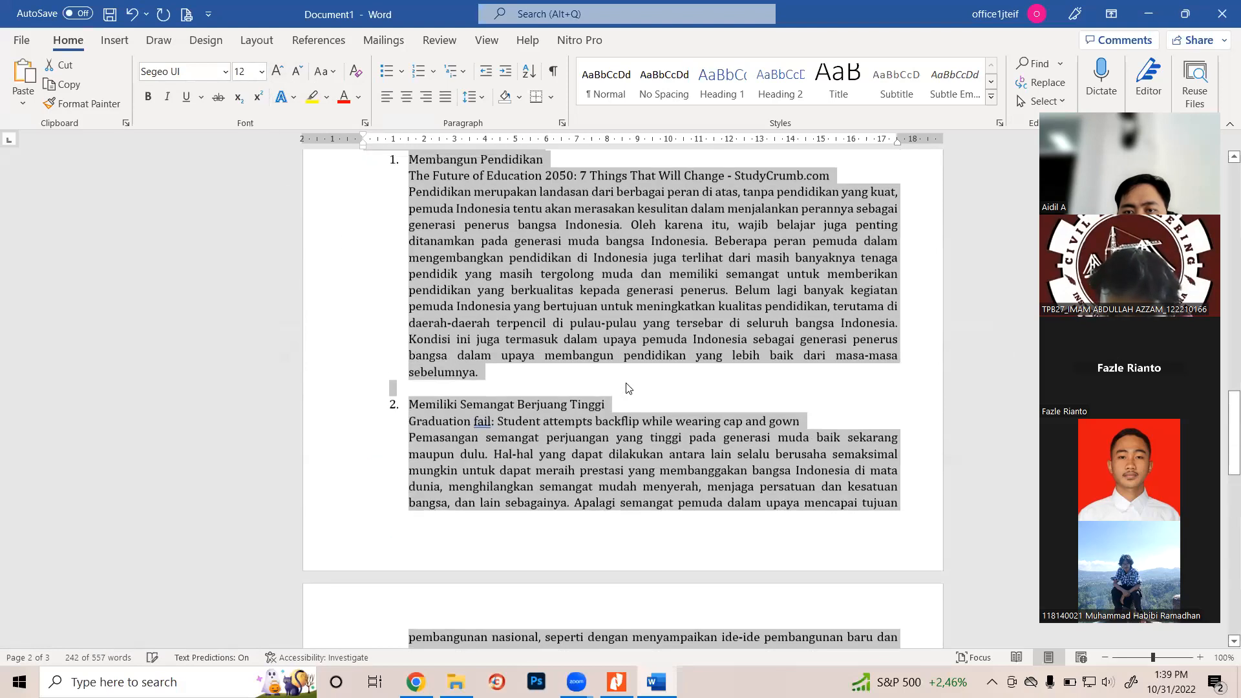
{"action": "scroll", "coordinate": [627, 388], "scroll_direction": "up", "scroll_amount": 8}
{"action": "scroll", "coordinate": [647, 401], "scroll_direction": "down", "scroll_amount": 5}
{"action": "left_click", "coordinate": [649, 402]}
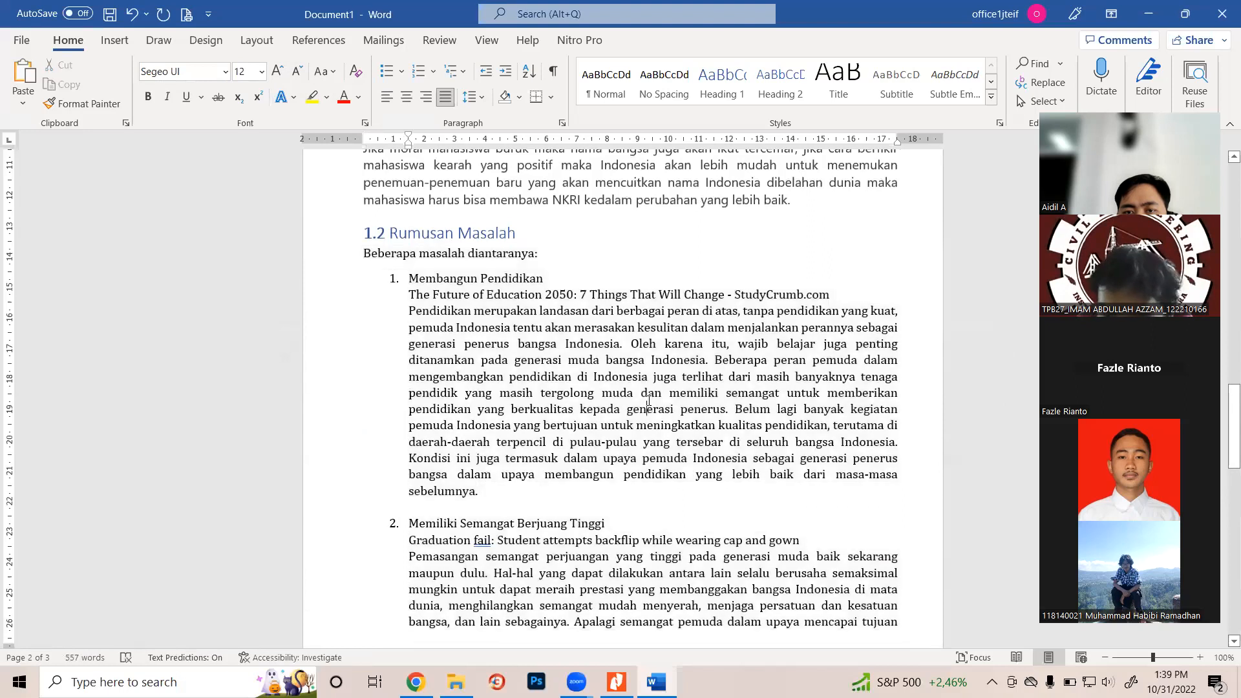
{"action": "left_click", "coordinate": [627, 185]}
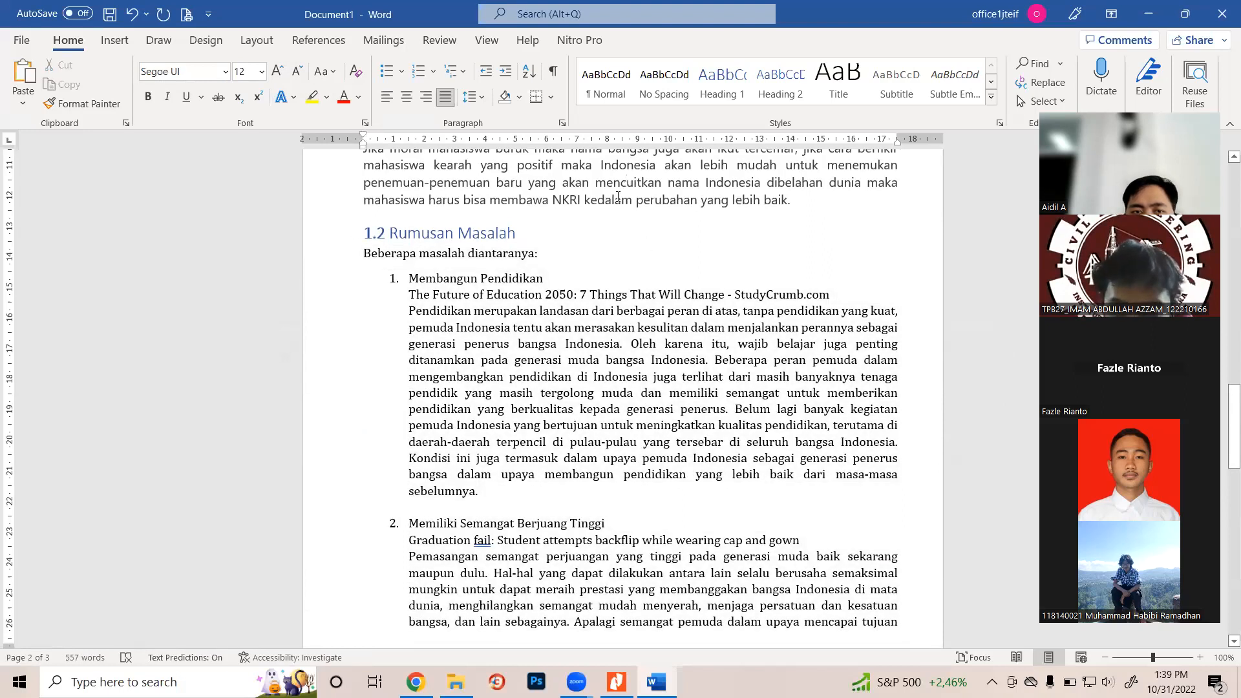
{"action": "left_click", "coordinate": [546, 316]}
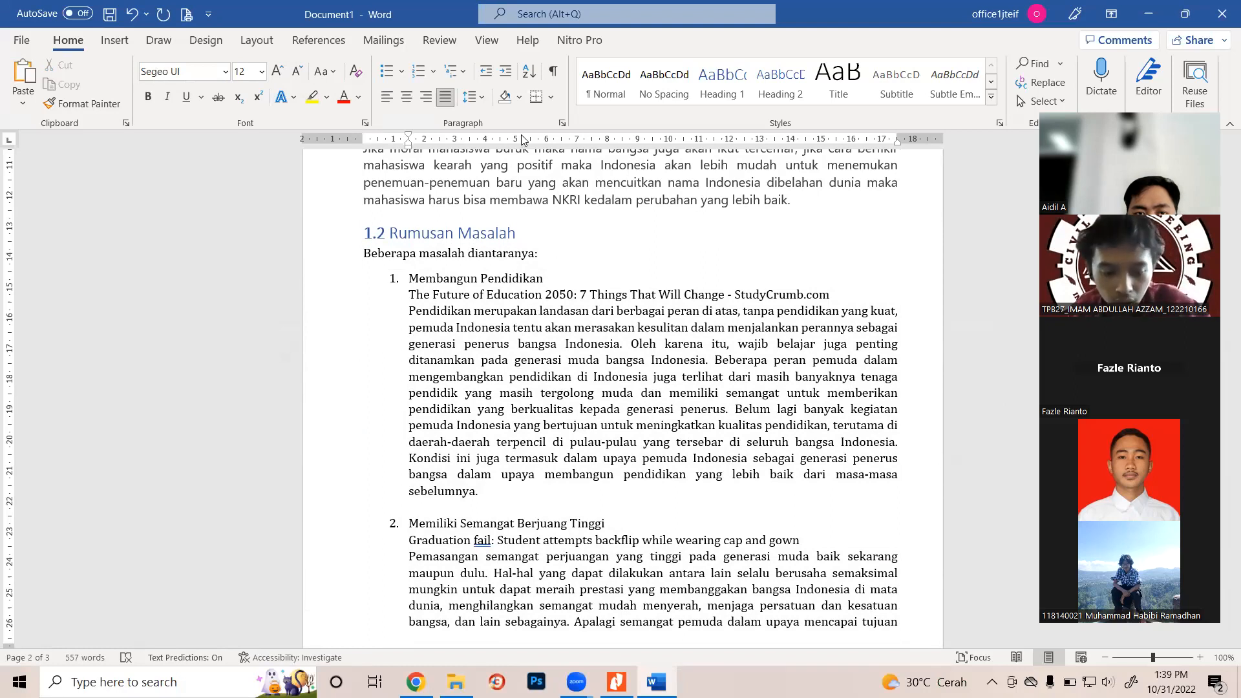
{"action": "left_click", "coordinate": [548, 179]}
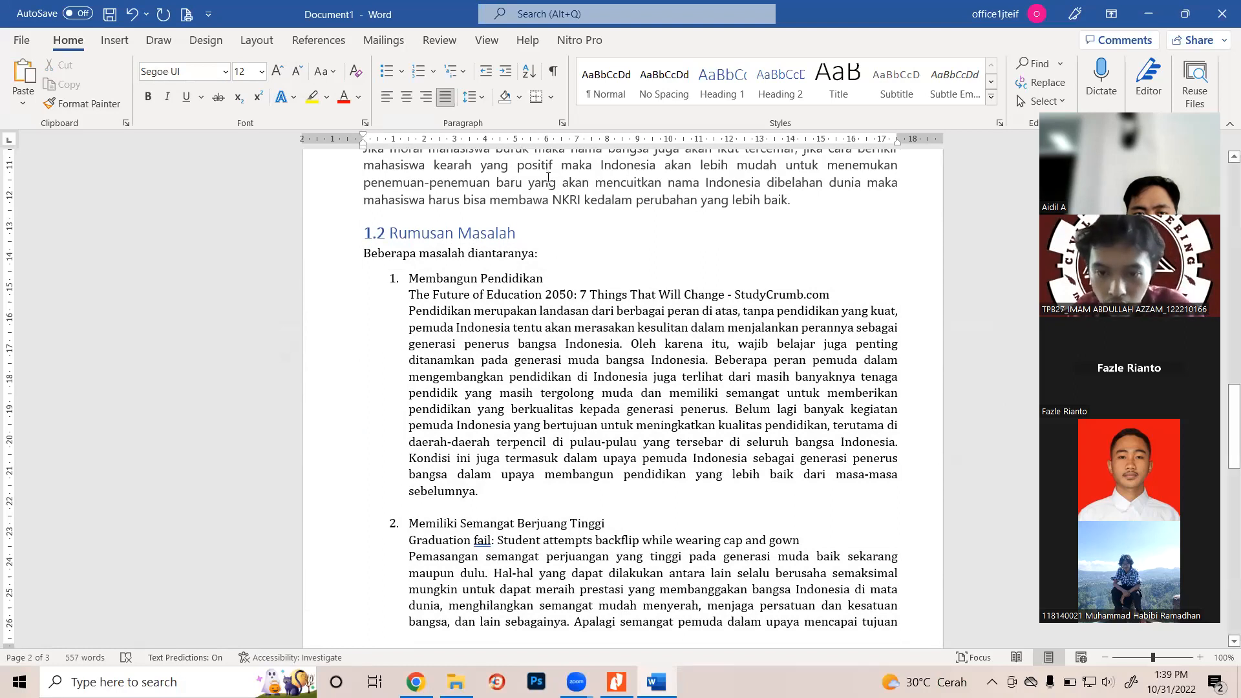
{"action": "left_click", "coordinate": [554, 346]}
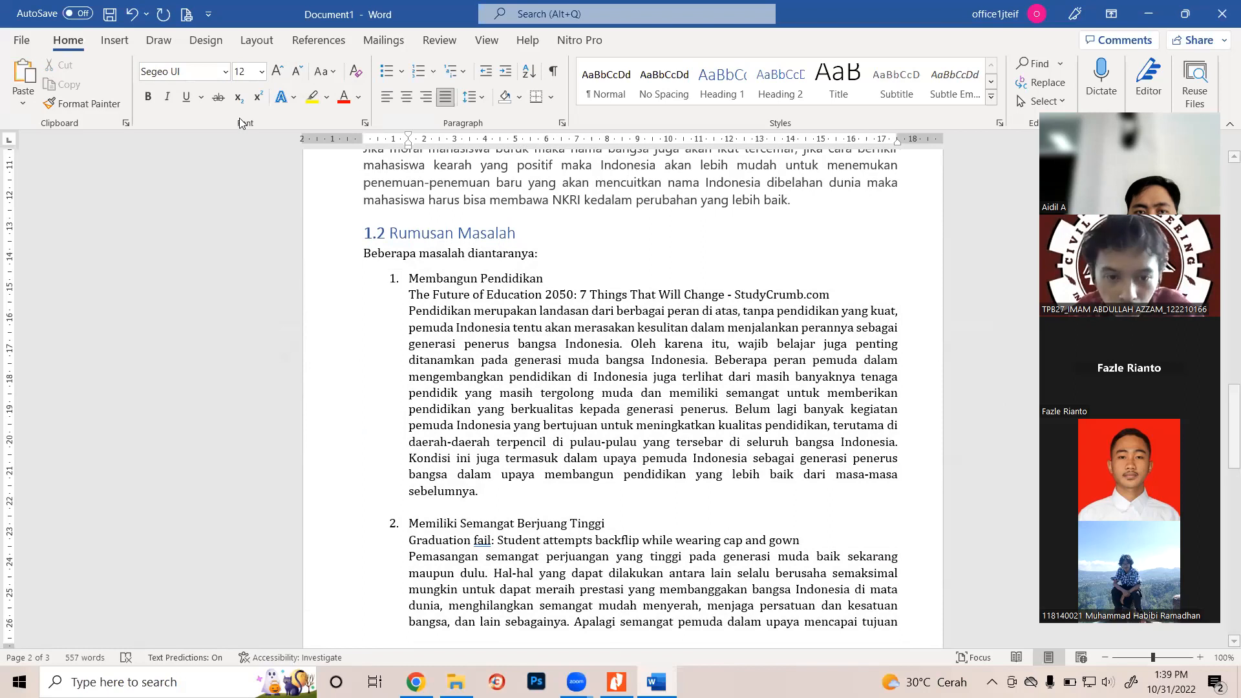
Apply Segoe UI to section 1.2 from the intro line through 'kesuksesan'
{"action": "left_click_drag", "start_coordinate": [363, 254], "coordinate": [738, 458]}
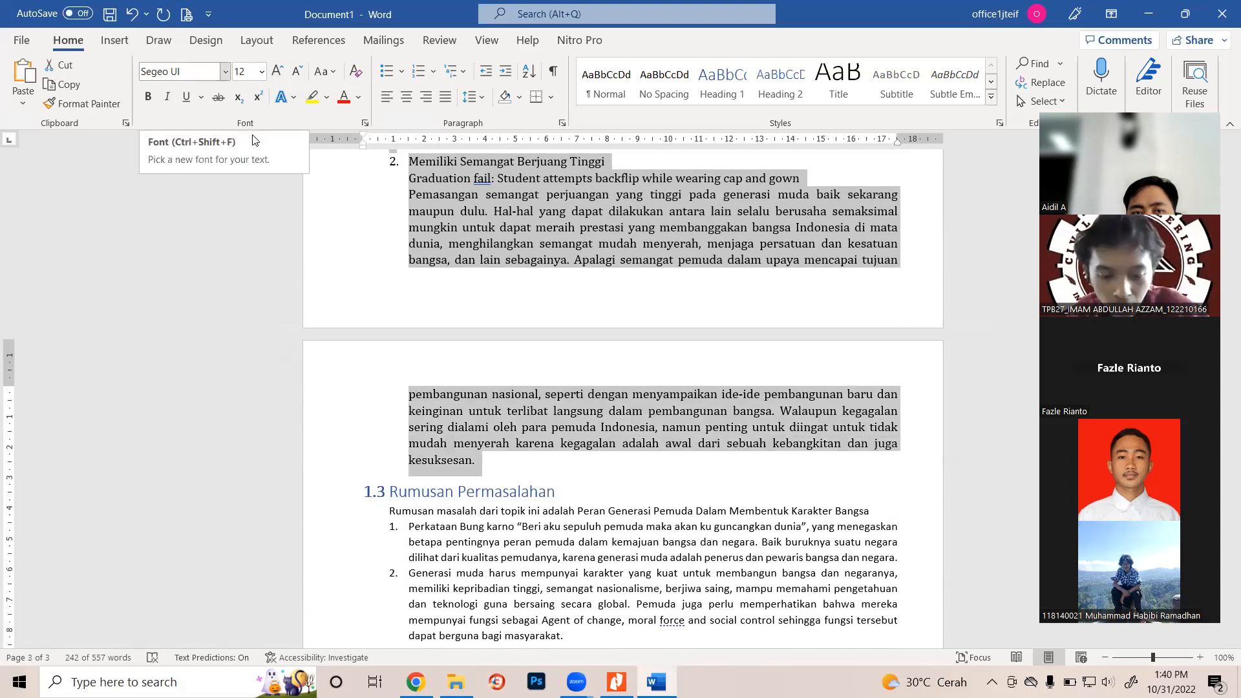
{"action": "key", "text": "ctrl+shift+f"}
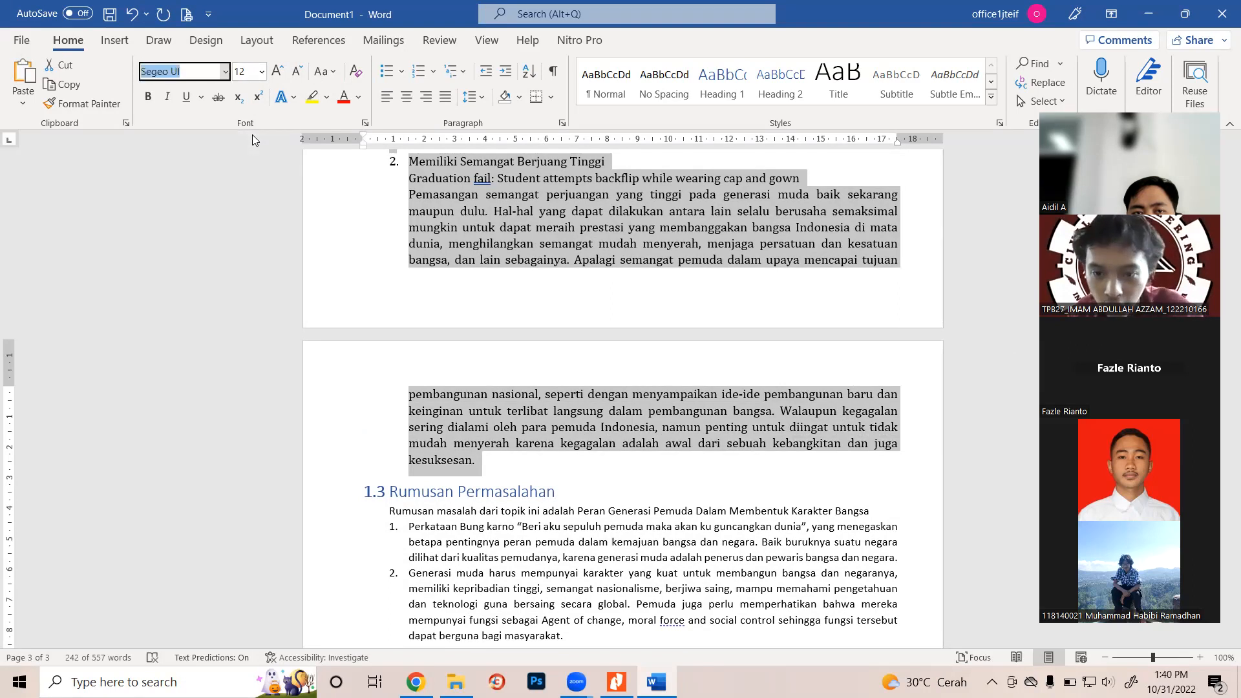
{"action": "type", "text": "Seg"}
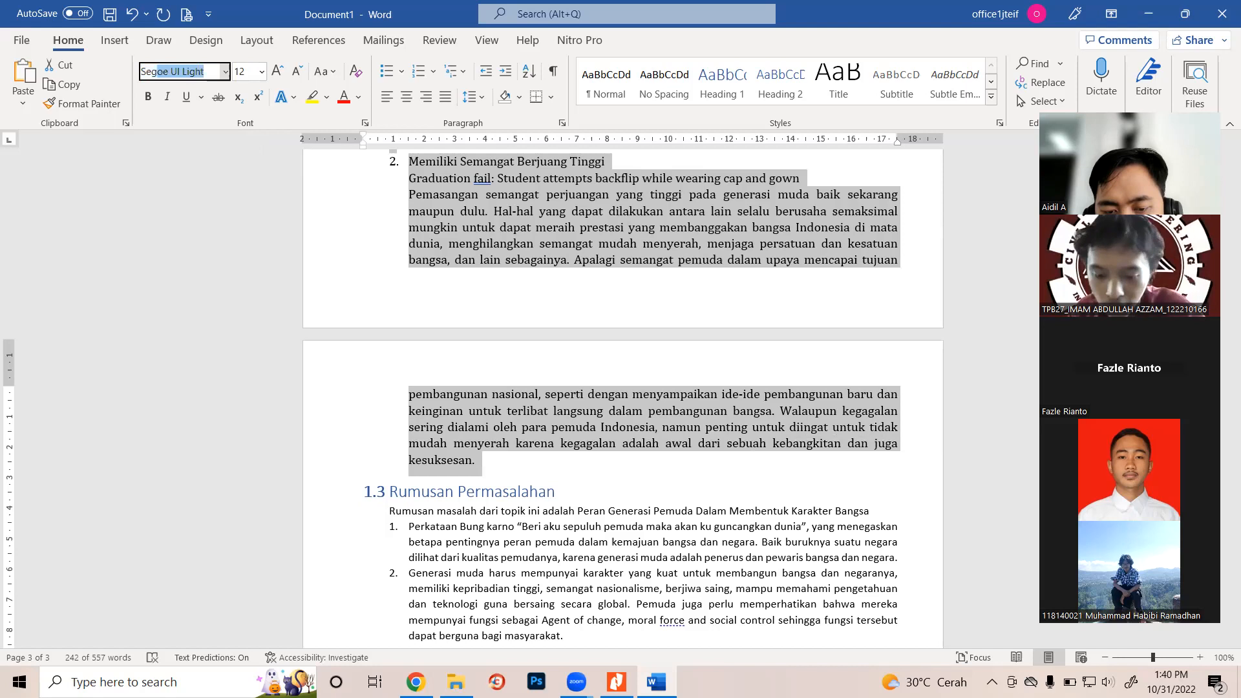
{"action": "type", "text": "oe"}
{"action": "key", "text": "End"}
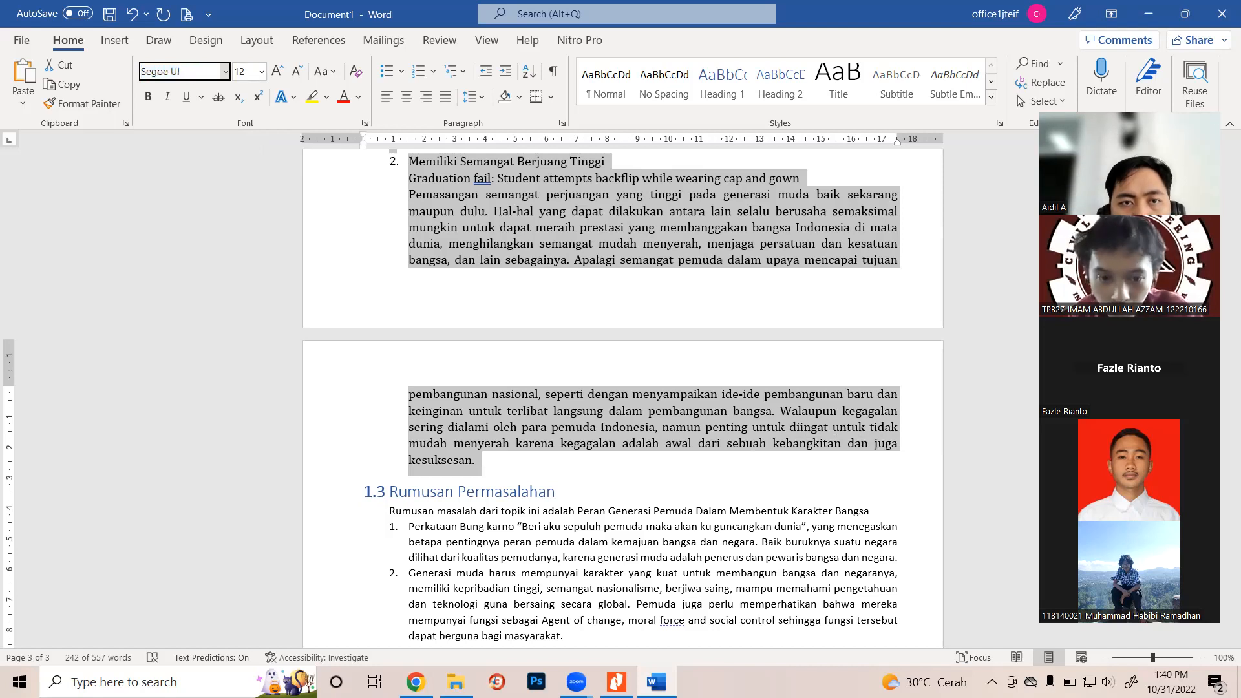
{"action": "key", "text": "Return"}
{"action": "scroll", "coordinate": [411, 362], "scroll_direction": "down", "scroll_amount": 4}
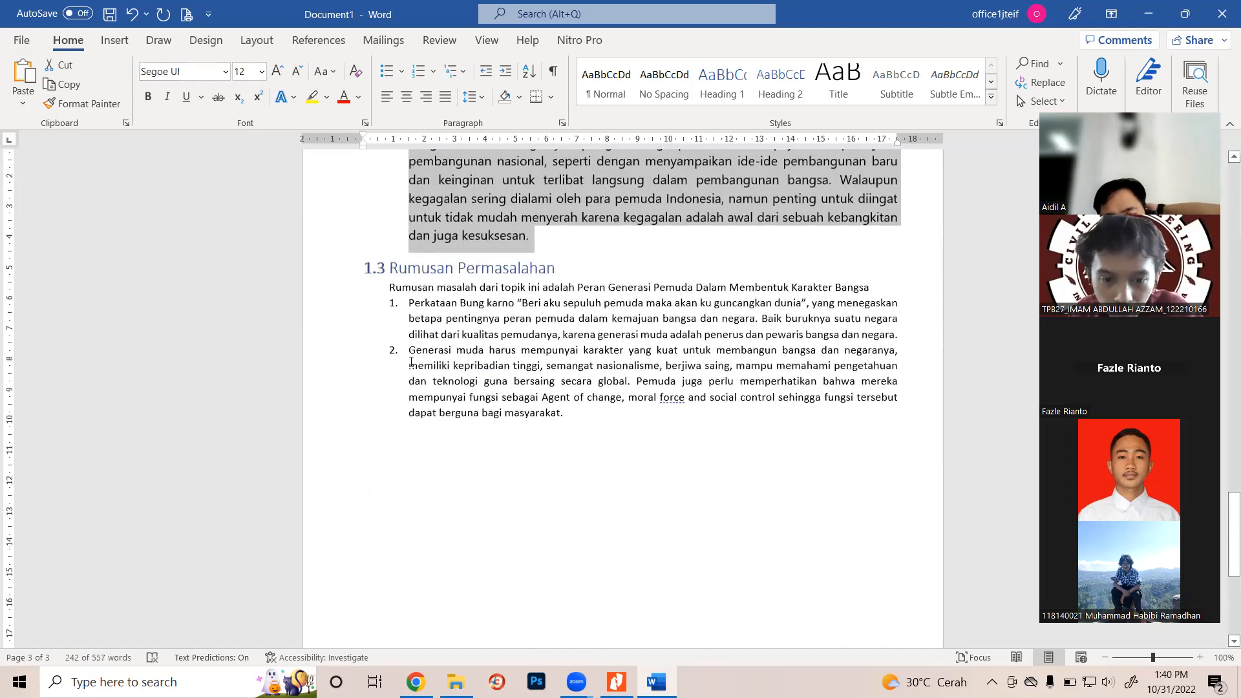
Set the 1.3 intro line and both numbered items to Segoe UI, then bring up Nitro Pro
{"action": "left_click", "coordinate": [379, 294]}
{"action": "left_click_drag", "start_coordinate": [379, 295], "coordinate": [570, 419]}
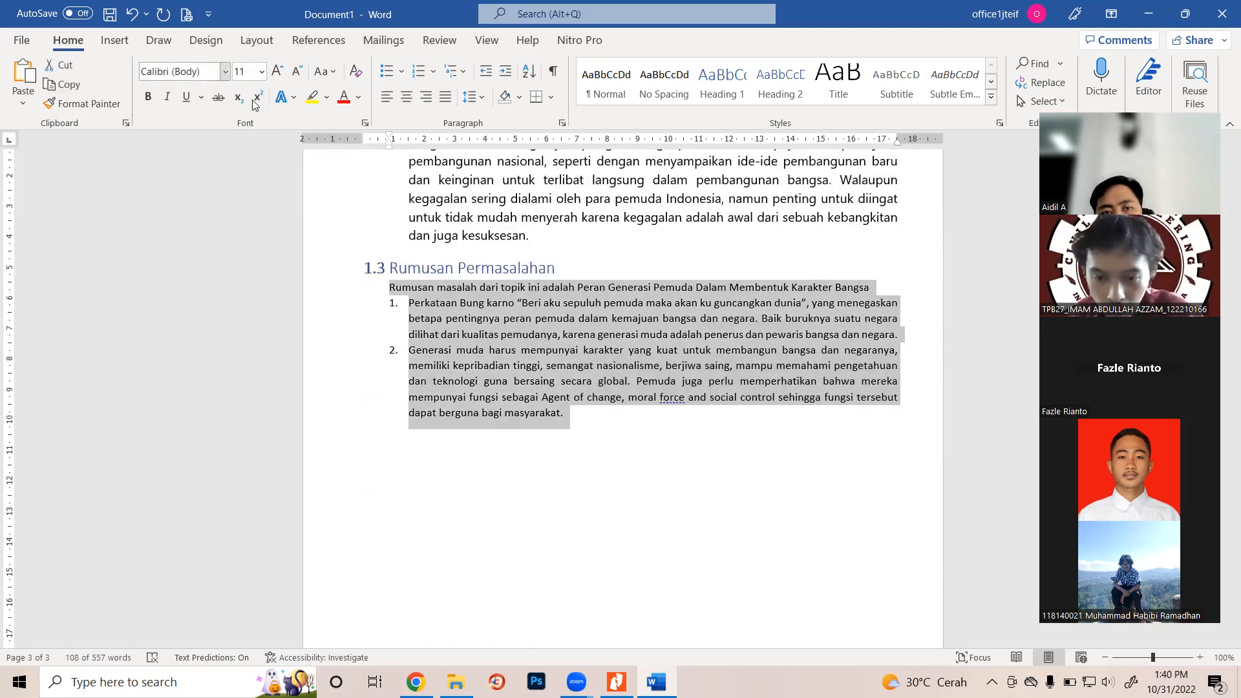
{"action": "left_click", "coordinate": [183, 71]}
{"action": "type", "text": "S"}
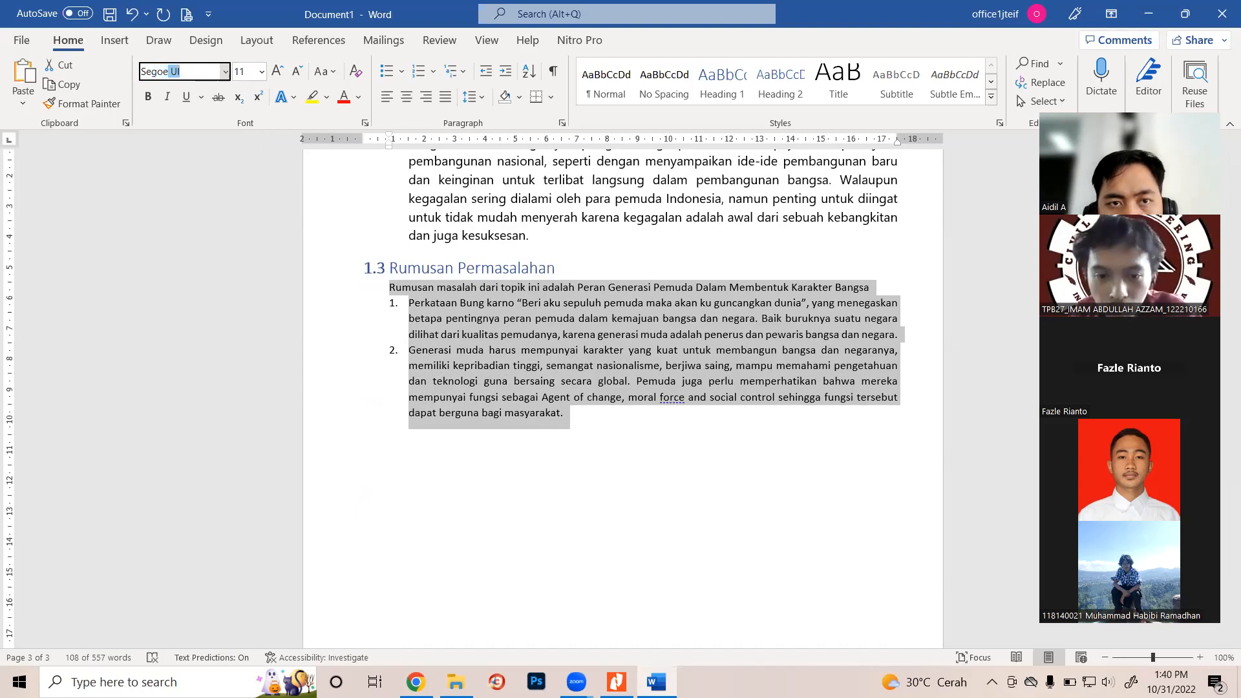
{"action": "type", "text": "egoe"}
{"action": "key", "text": "Return"}
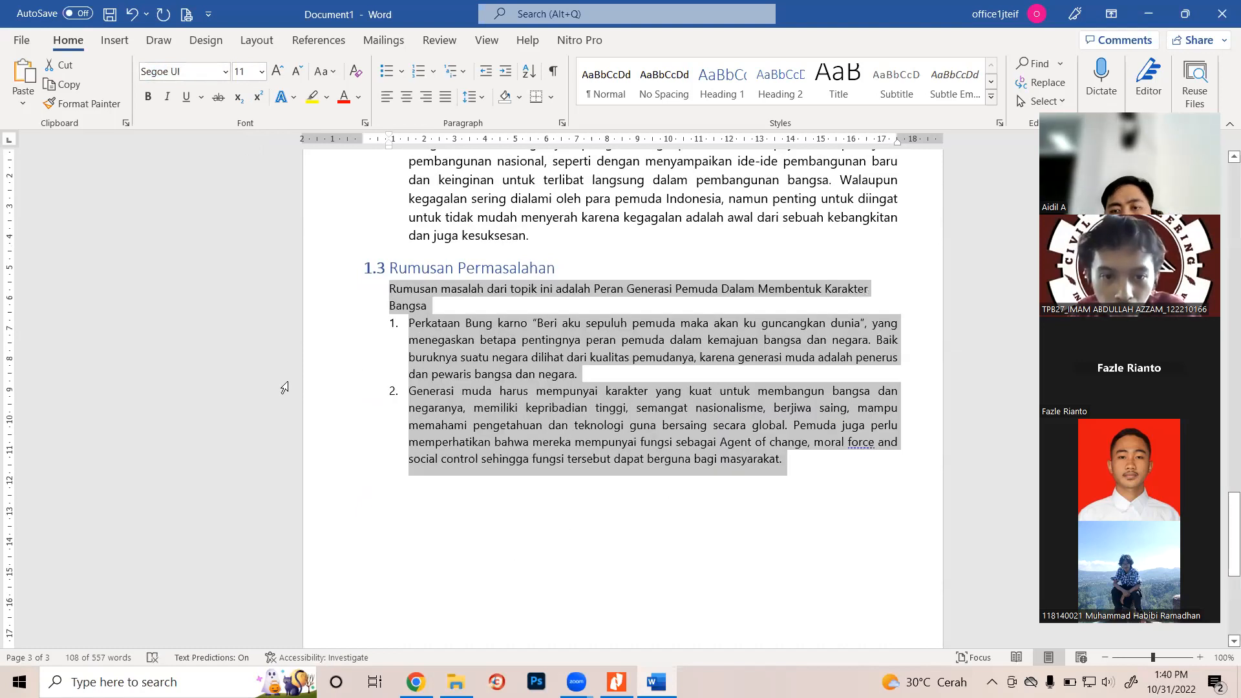
{"action": "left_click", "coordinate": [580, 391]}
{"action": "scroll", "coordinate": [622, 394], "scroll_direction": "up", "scroll_amount": 12}
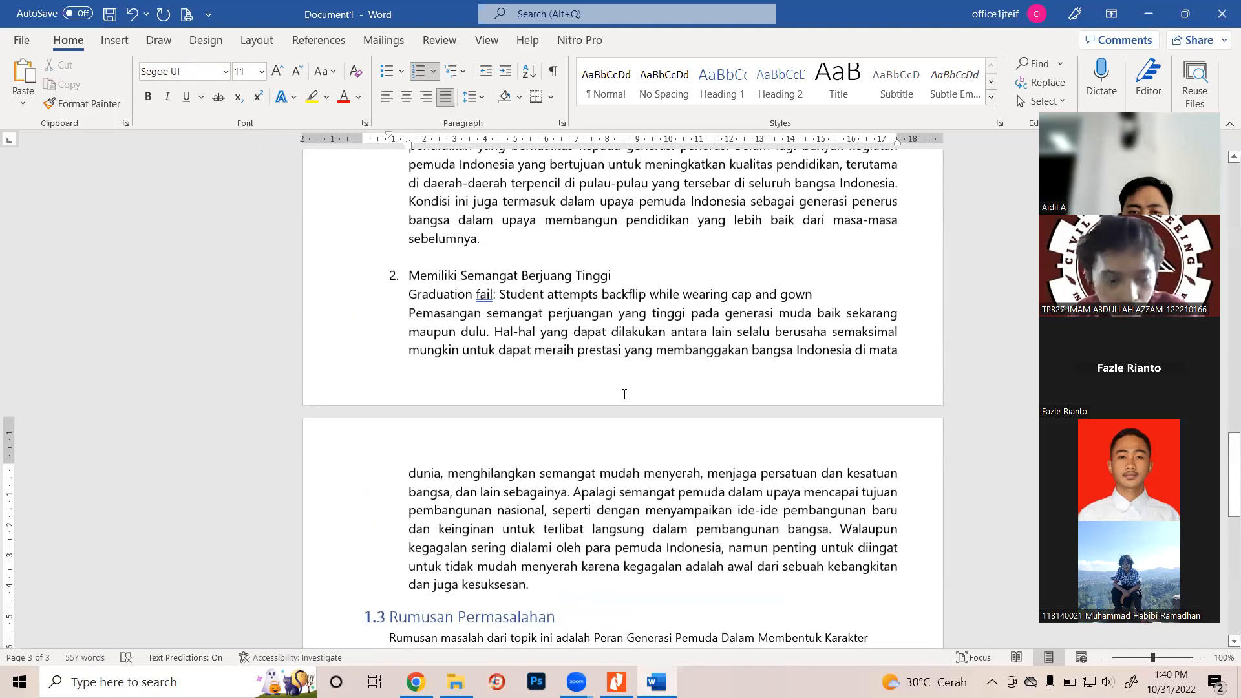
{"action": "scroll", "coordinate": [622, 394], "scroll_direction": "down", "scroll_amount": 12}
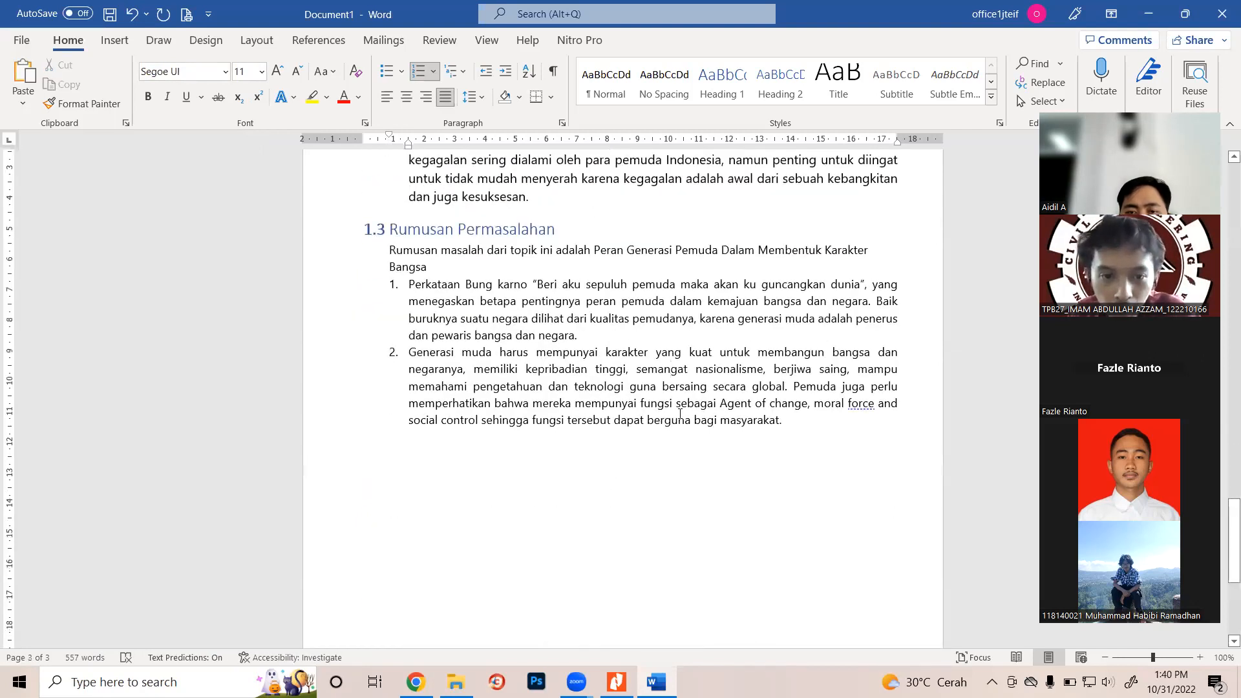
{"action": "left_click", "coordinate": [617, 682]}
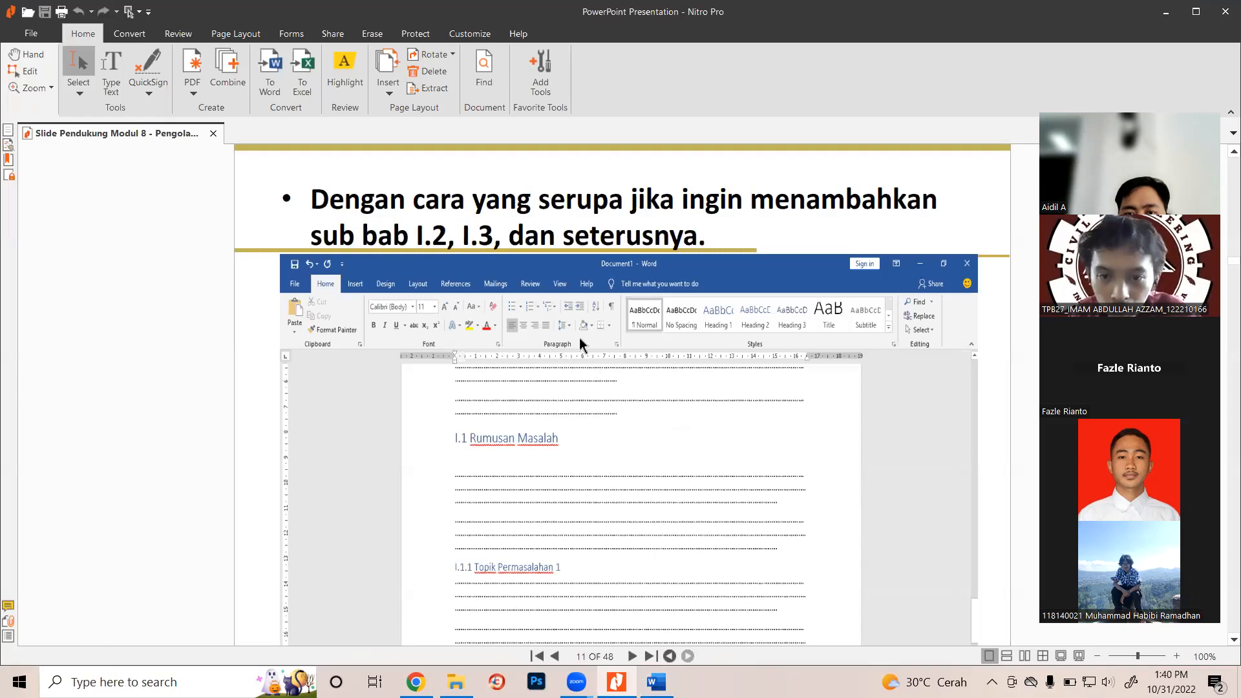
Scroll the Nitro Pro slides to the 'Header dan Footer' section title slide 12
{"action": "scroll", "coordinate": [579, 337], "scroll_direction": "down", "scroll_amount": 10}
{"action": "scroll", "coordinate": [480, 383], "scroll_direction": "up", "scroll_amount": 3}
{"action": "scroll", "coordinate": [472, 383], "scroll_direction": "down", "scroll_amount": 8}
{"action": "scroll", "coordinate": [458, 384], "scroll_direction": "up", "scroll_amount": 6}
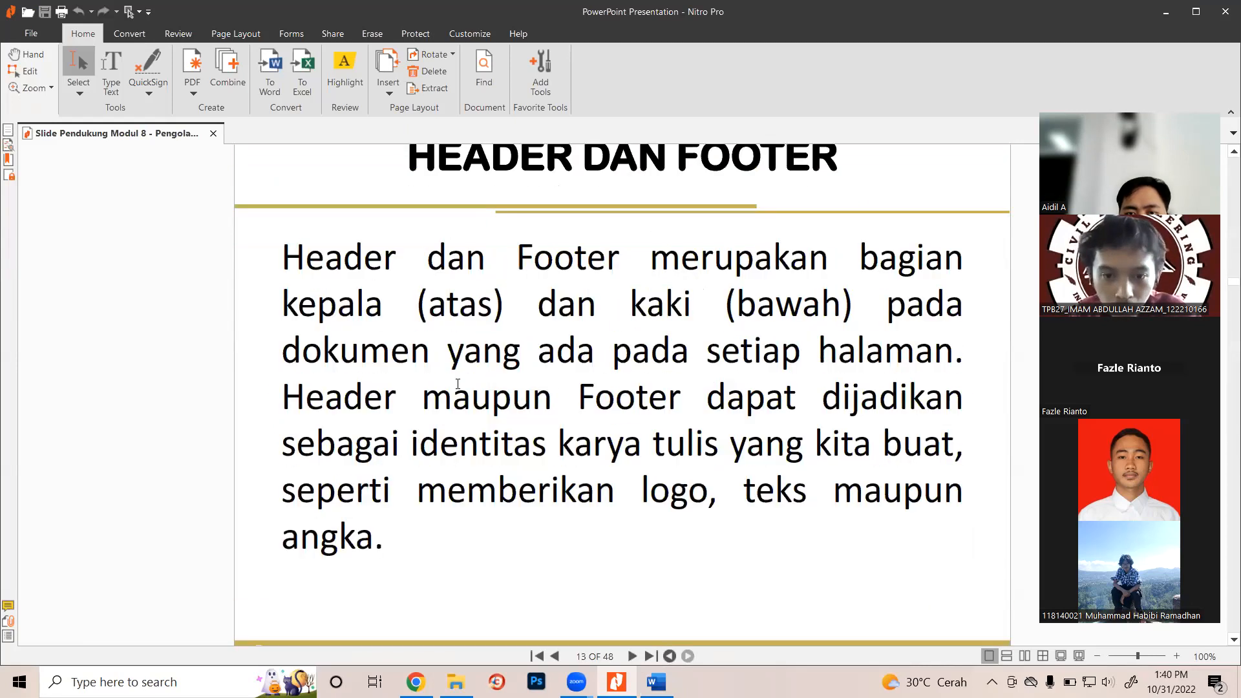
{"action": "scroll", "coordinate": [466, 356], "scroll_direction": "up", "scroll_amount": 1}
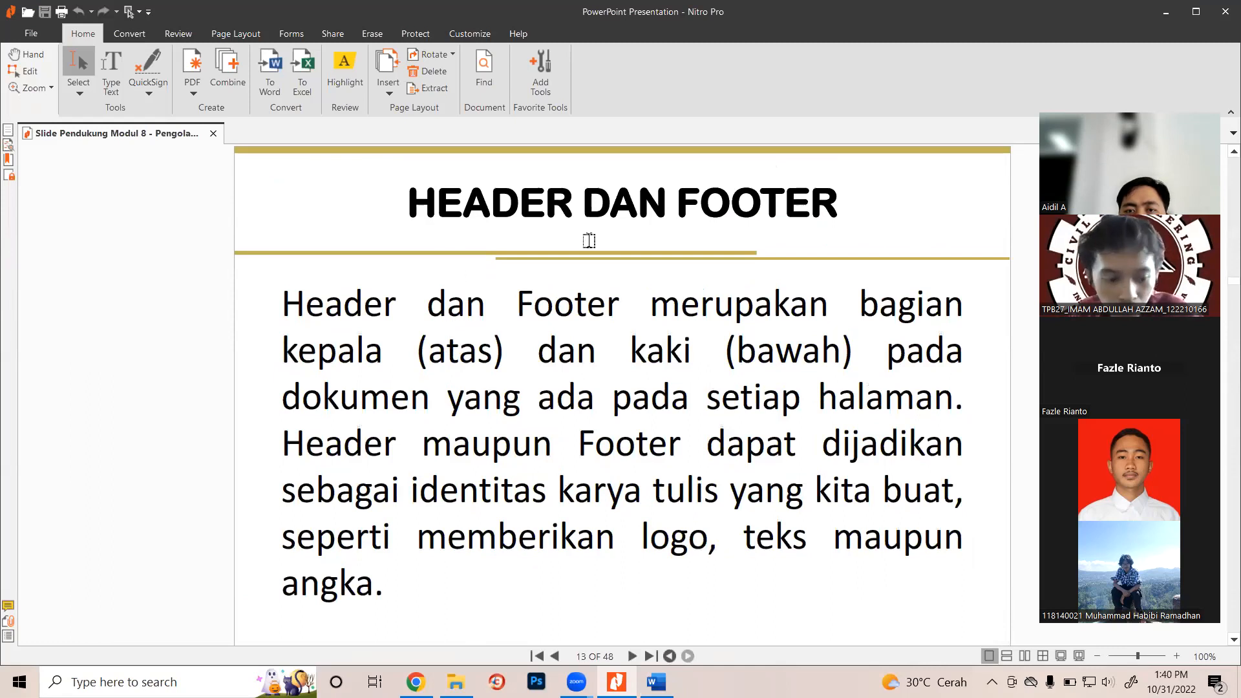
{"action": "scroll", "coordinate": [479, 274], "scroll_direction": "up", "scroll_amount": 5}
{"action": "scroll", "coordinate": [456, 369], "scroll_direction": "down", "scroll_amount": 5}
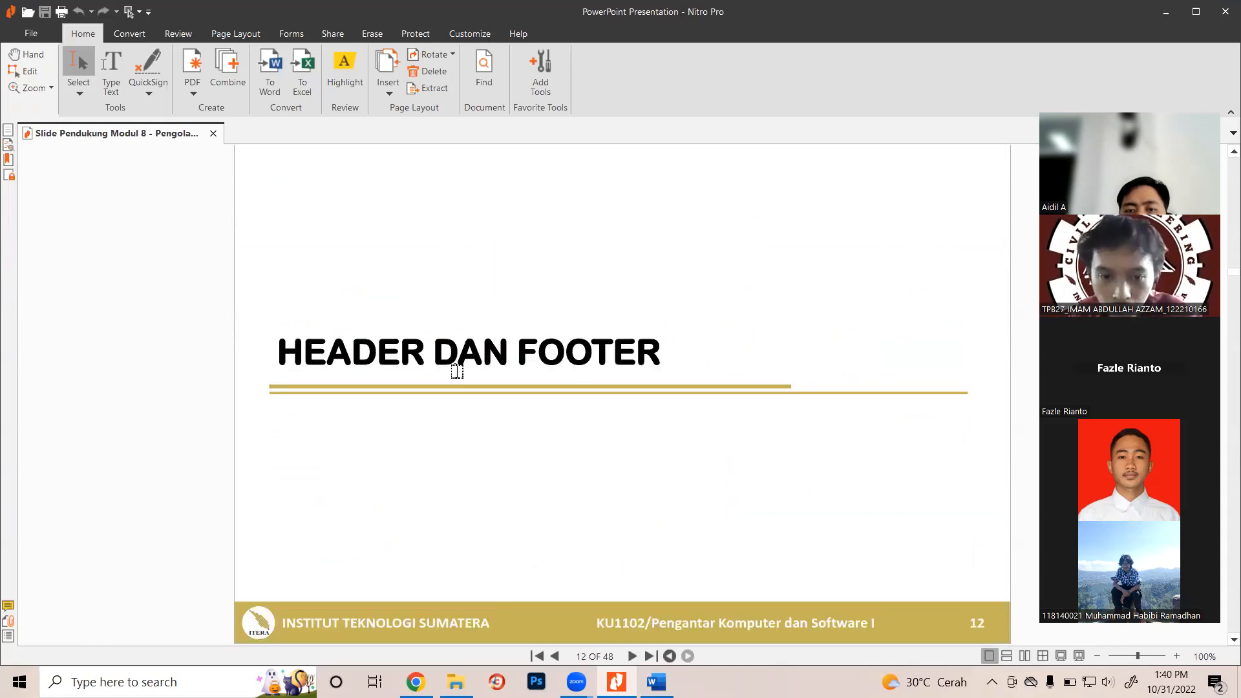
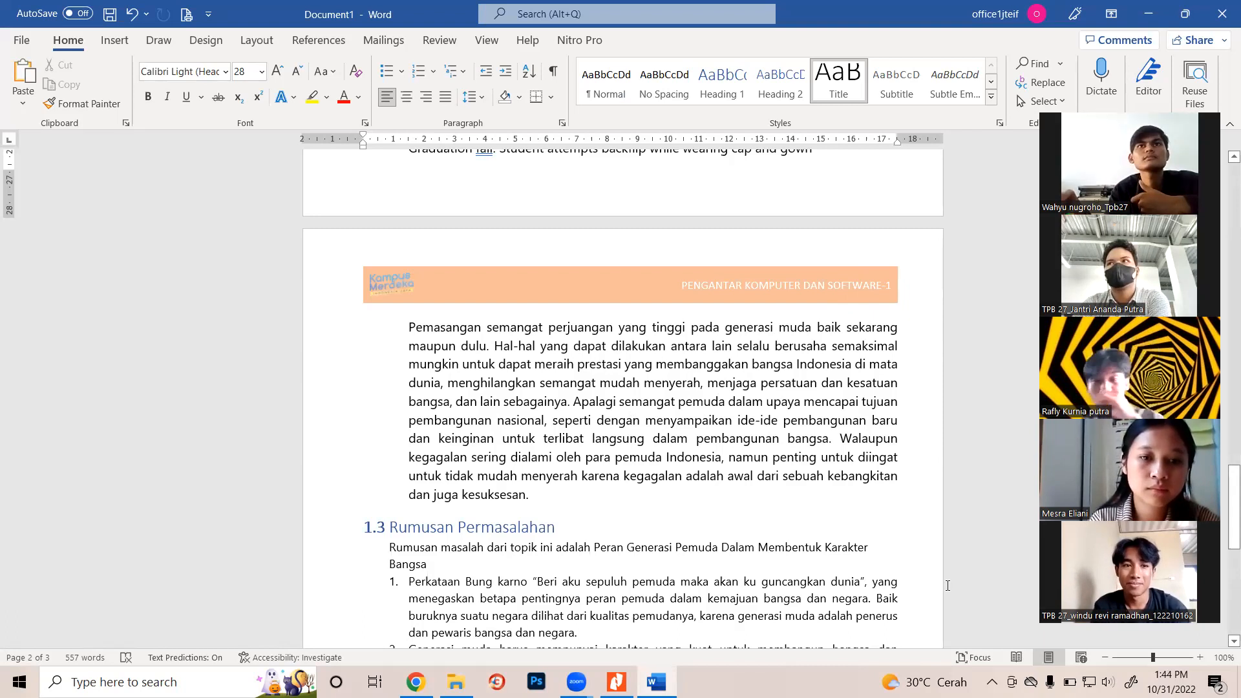
Bring the Word report with its orange header banner back up from the taskbar
{"action": "mouse_move", "coordinate": [616, 684]}
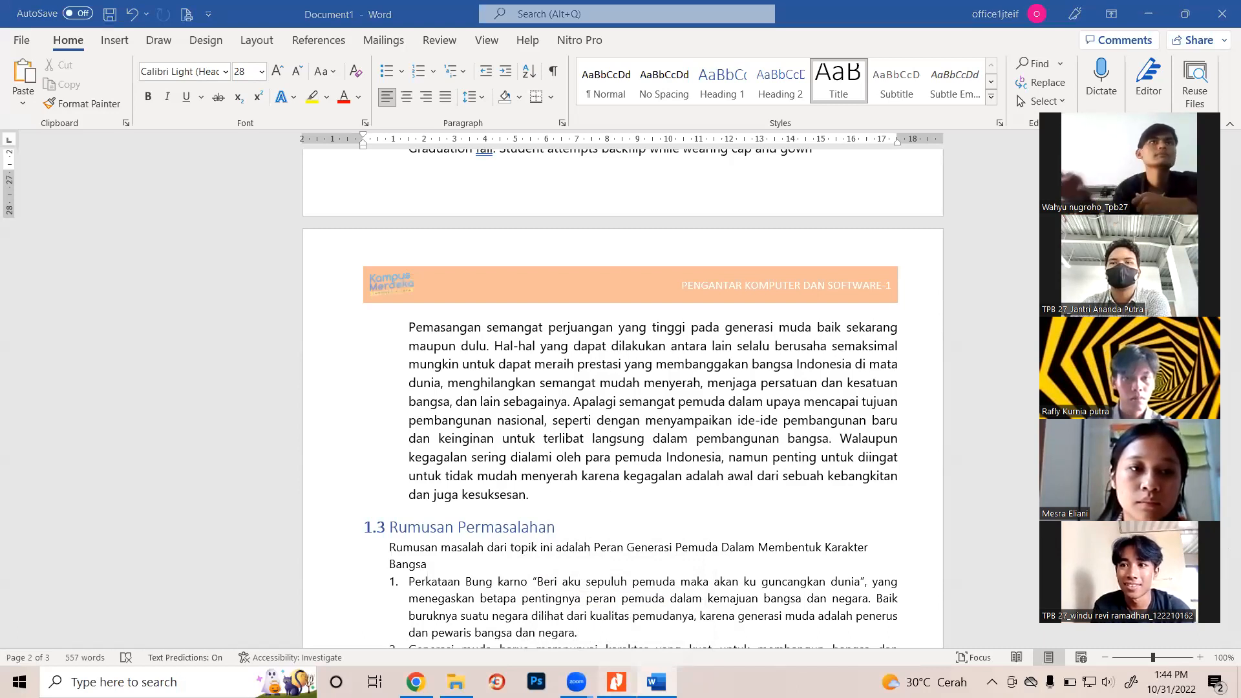
{"action": "left_click", "coordinate": [616, 682]}
{"action": "scroll", "coordinate": [676, 514], "scroll_direction": "down", "scroll_amount": 8}
{"action": "scroll", "coordinate": [676, 507], "scroll_direction": "down", "scroll_amount": 10}
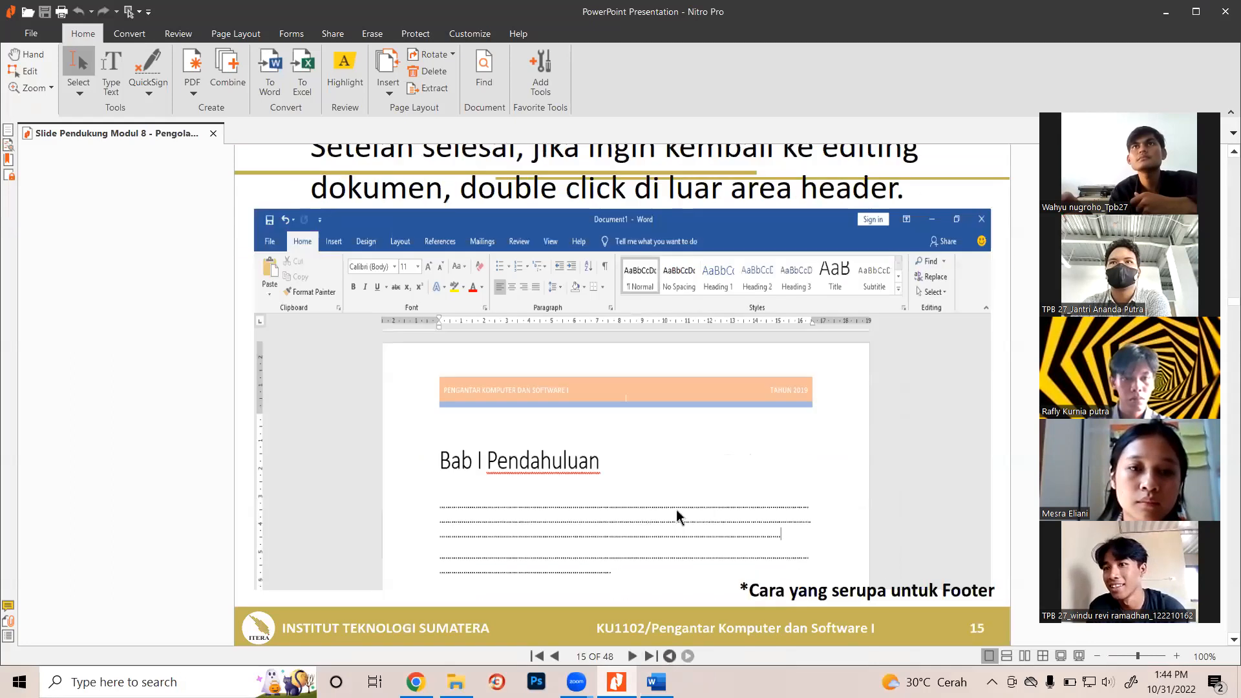
{"action": "scroll", "coordinate": [677, 517], "scroll_direction": "up", "scroll_amount": 10}
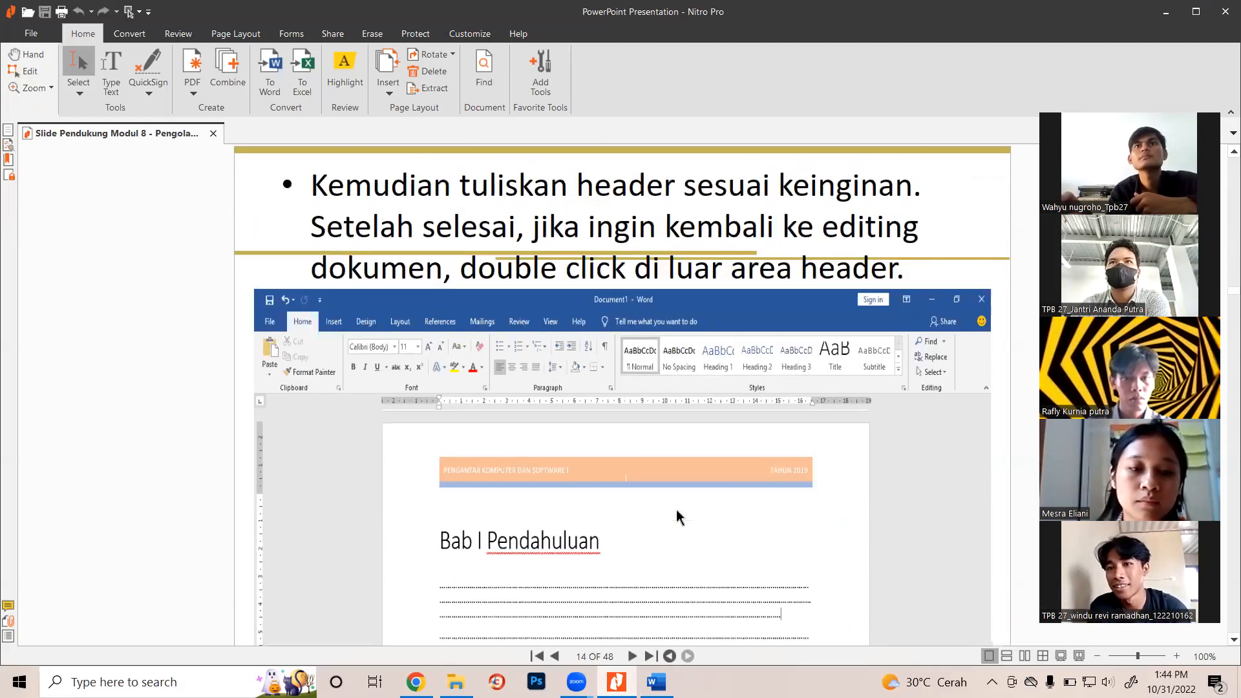
{"action": "scroll", "coordinate": [685, 482], "scroll_direction": "up", "scroll_amount": 5}
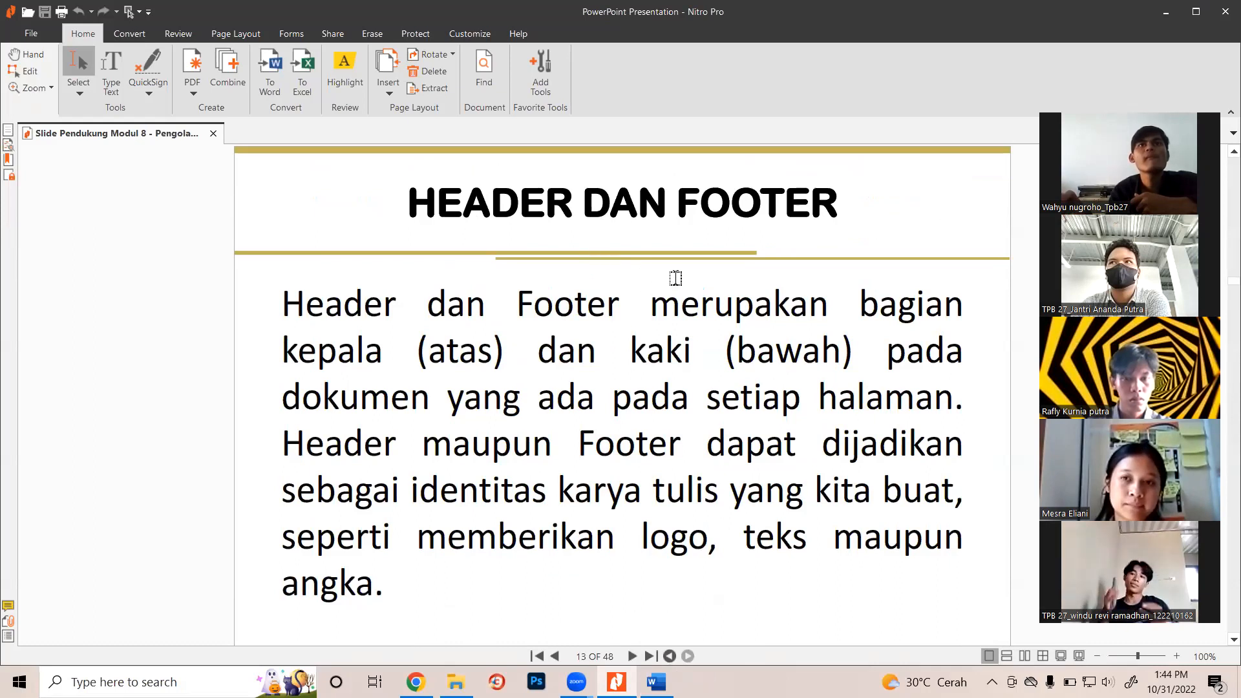
{"action": "left_click", "coordinate": [656, 683]}
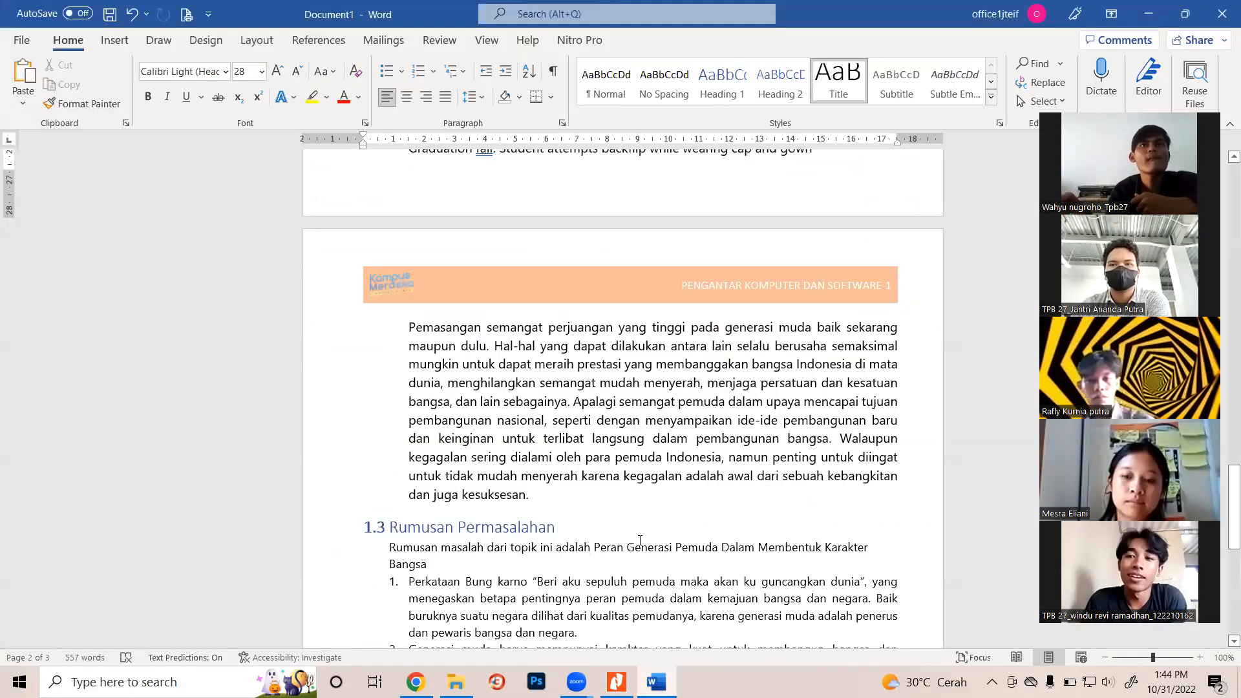
Insert the built-in Integral footer, with its author field and orange page-number box
{"action": "scroll", "coordinate": [713, 388], "scroll_direction": "down", "scroll_amount": 8}
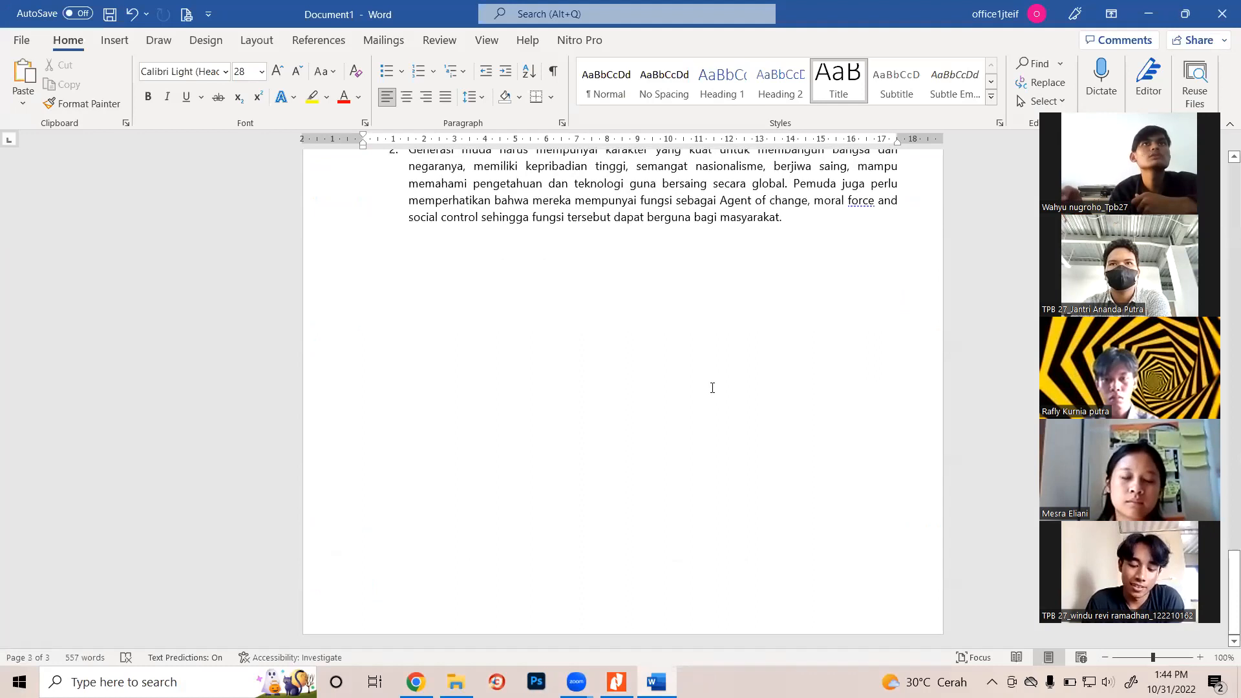
{"action": "scroll", "coordinate": [713, 388], "scroll_direction": "up", "scroll_amount": 7}
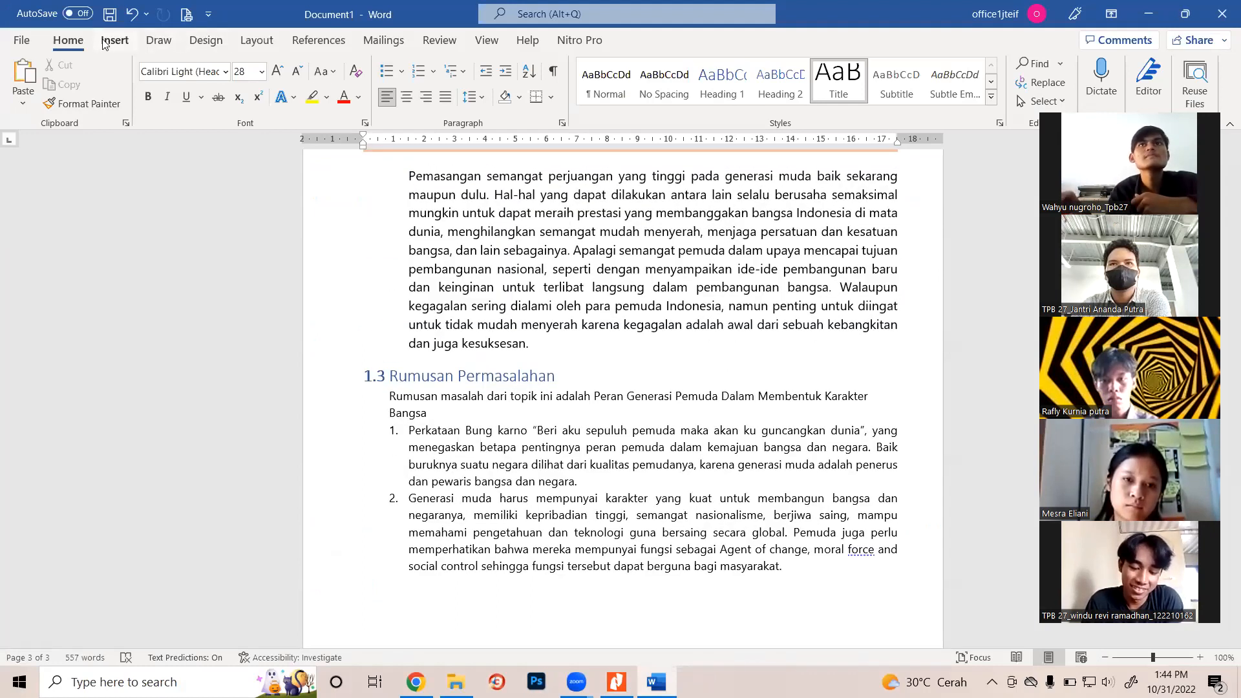
{"action": "left_click", "coordinate": [104, 43]}
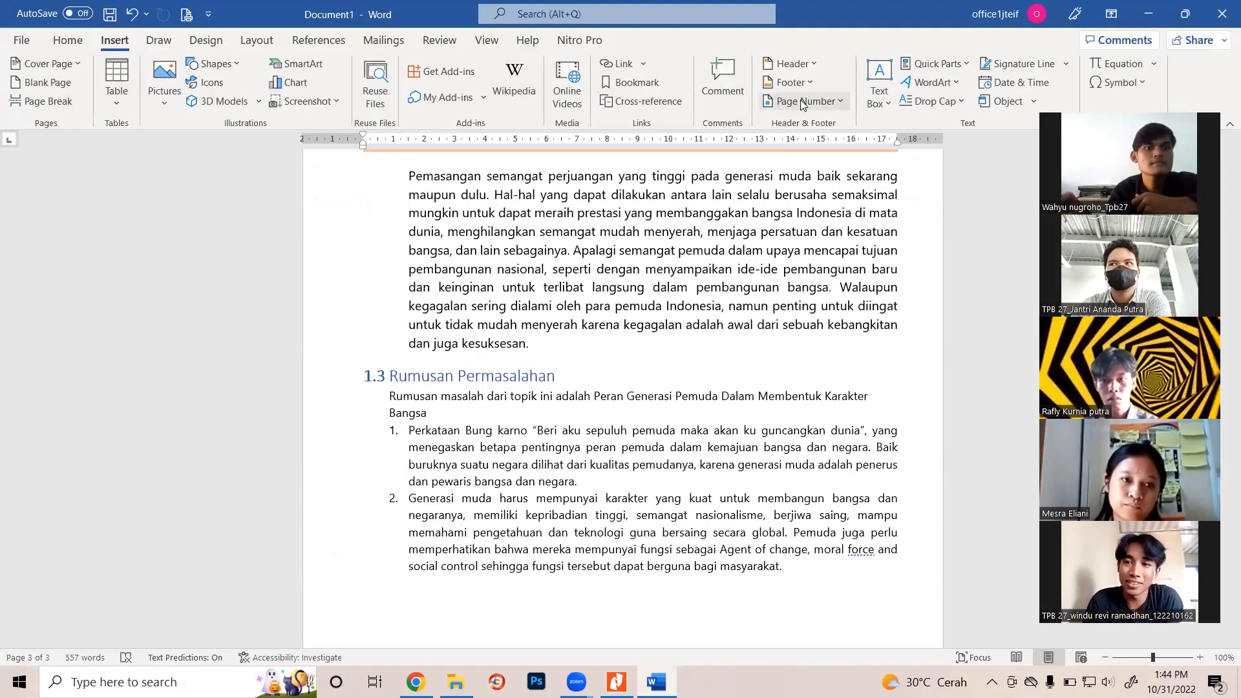
{"action": "left_click", "coordinate": [790, 82]}
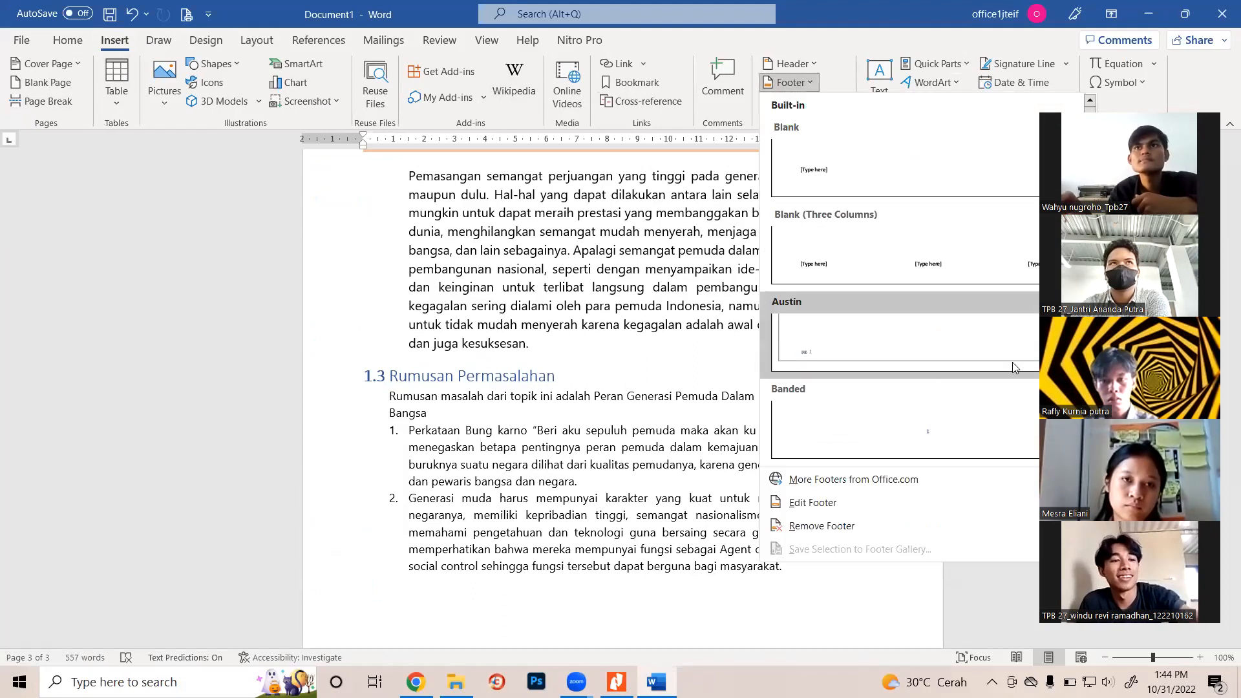
{"action": "scroll", "coordinate": [1014, 367], "scroll_direction": "down", "scroll_amount": 6}
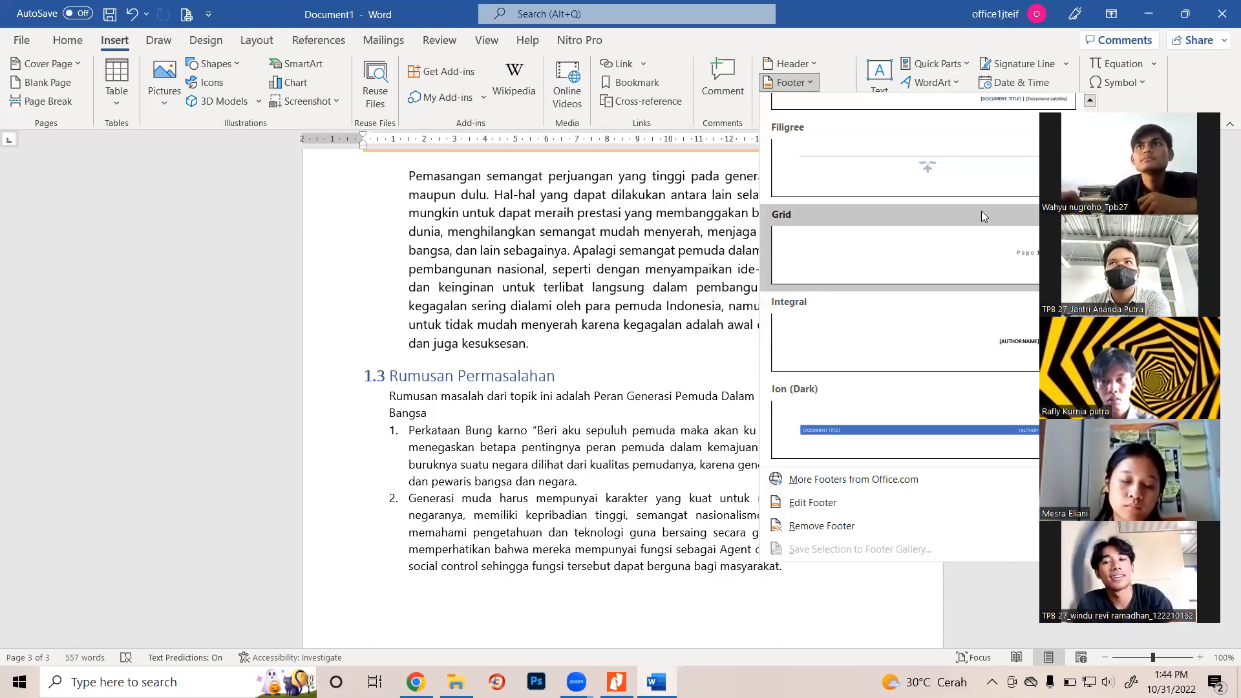
{"action": "scroll", "coordinate": [982, 213], "scroll_direction": "up", "scroll_amount": 6}
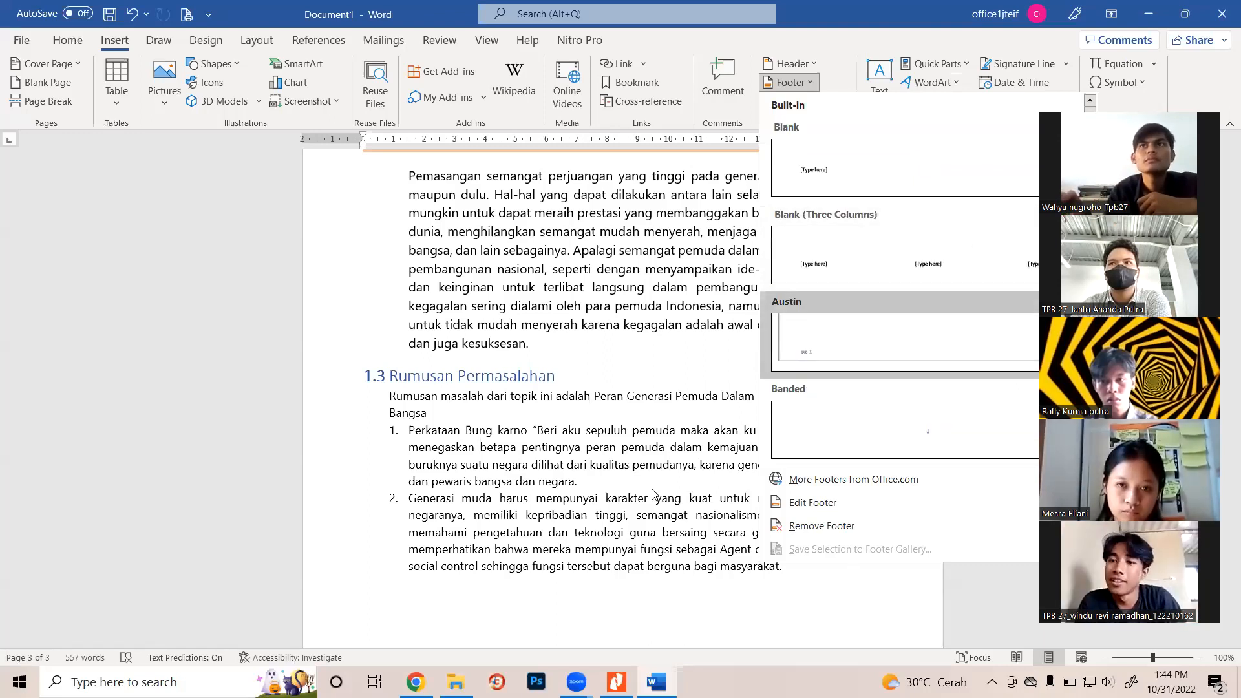
{"action": "scroll", "coordinate": [595, 401], "scroll_direction": "up", "scroll_amount": 5}
{"action": "left_click", "coordinate": [631, 445]}
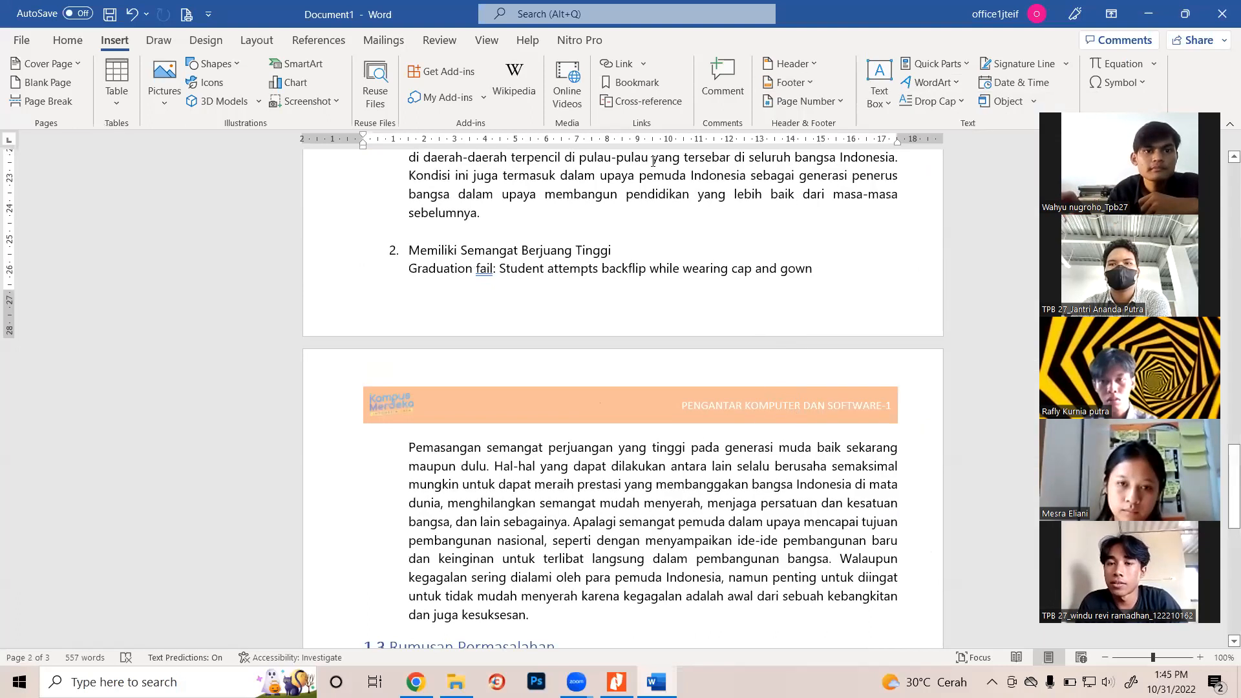
{"action": "left_click", "coordinate": [811, 83]}
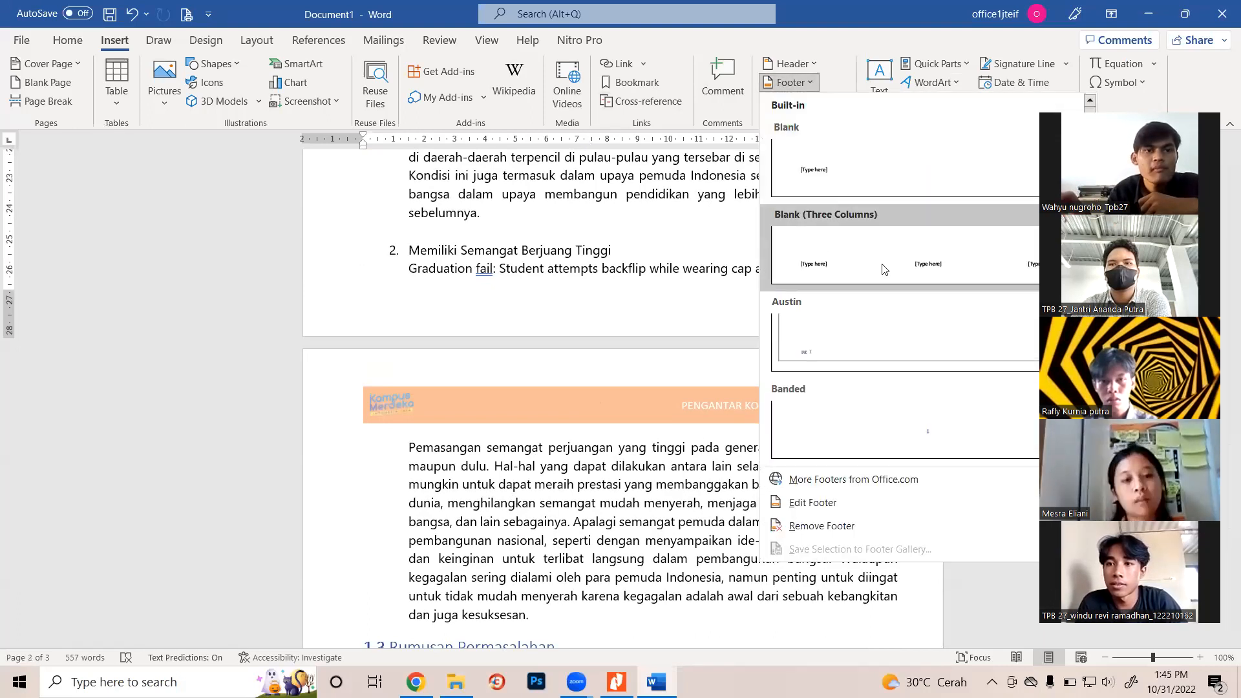
{"action": "scroll", "coordinate": [978, 362], "scroll_direction": "down", "scroll_amount": 8}
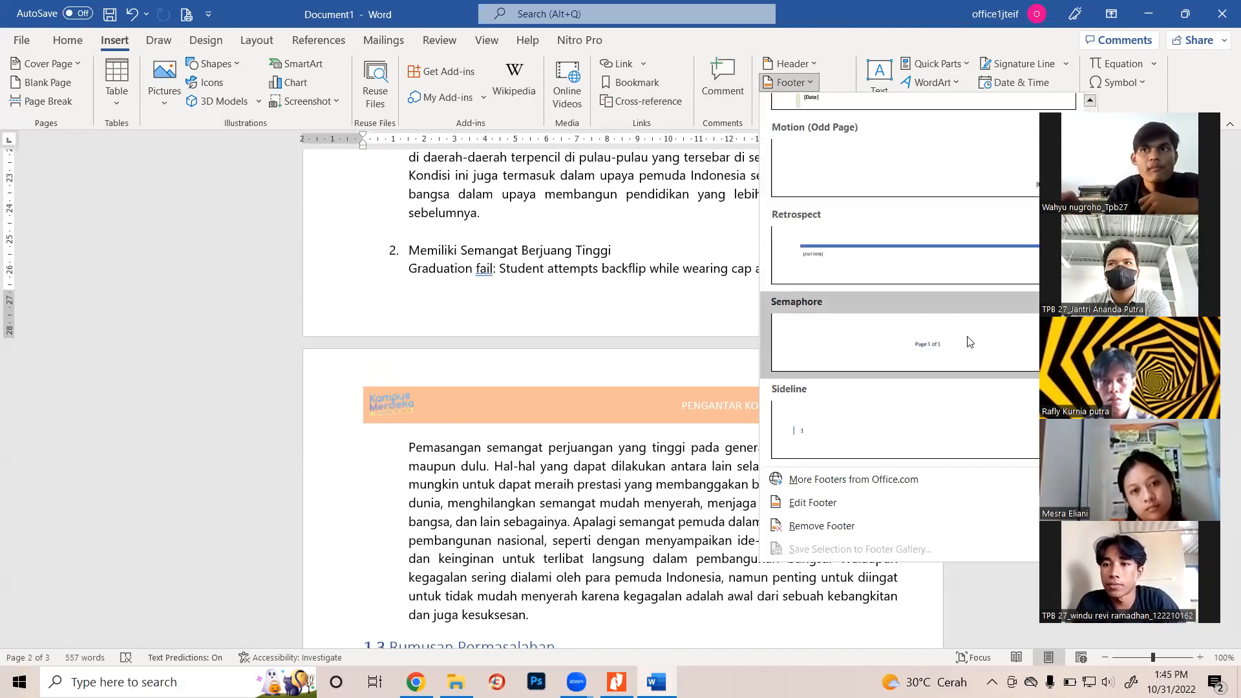
{"action": "scroll", "coordinate": [983, 309], "scroll_direction": "up", "scroll_amount": 5}
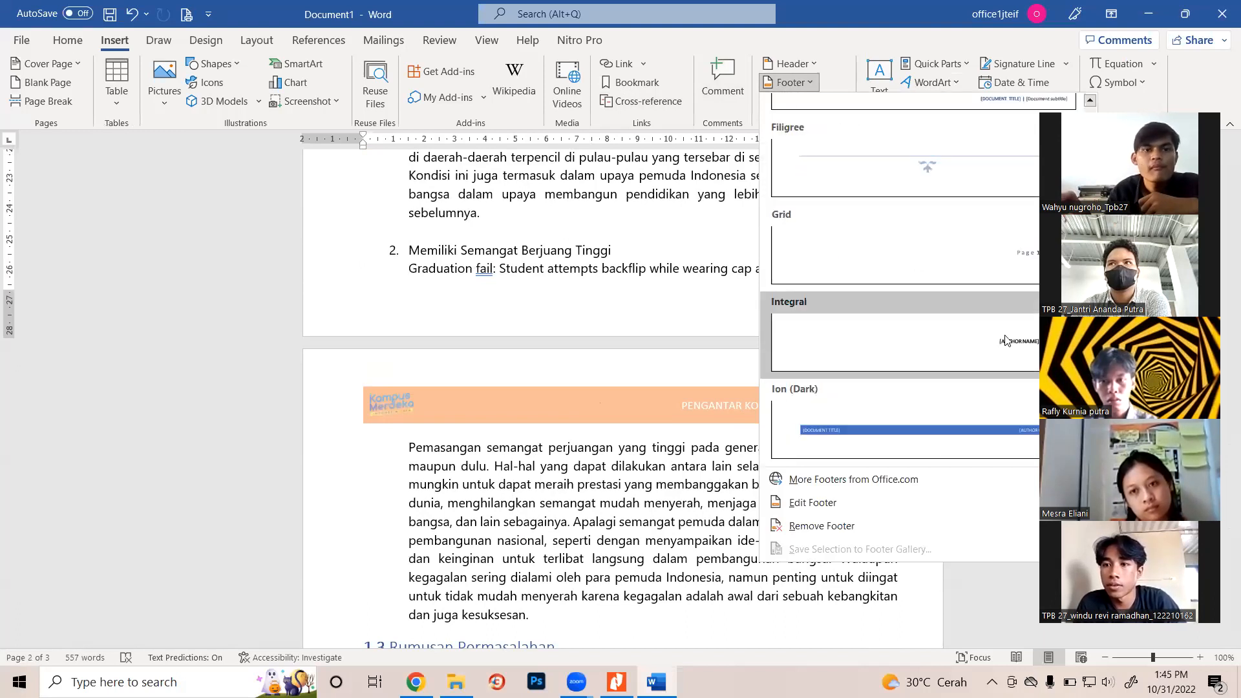
{"action": "left_click", "coordinate": [1006, 340]}
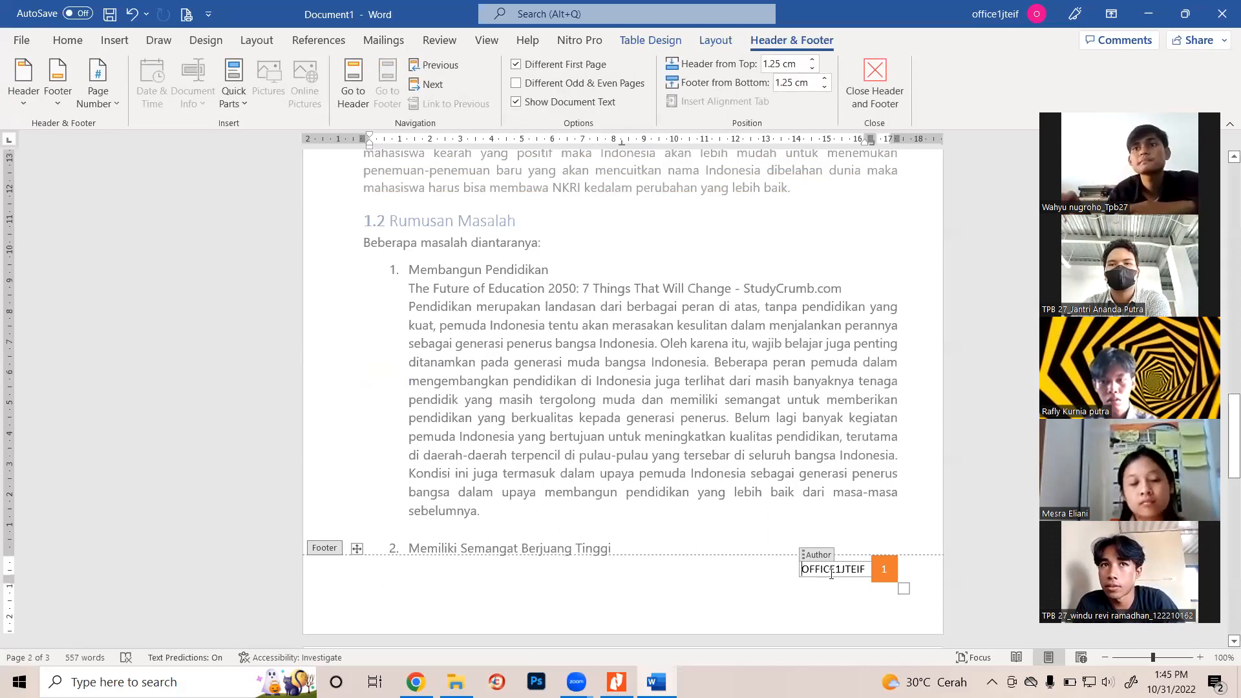
Replace the footer's Author placeholder with the author's full name and close the footer
{"action": "key", "text": "ctrl+a"}
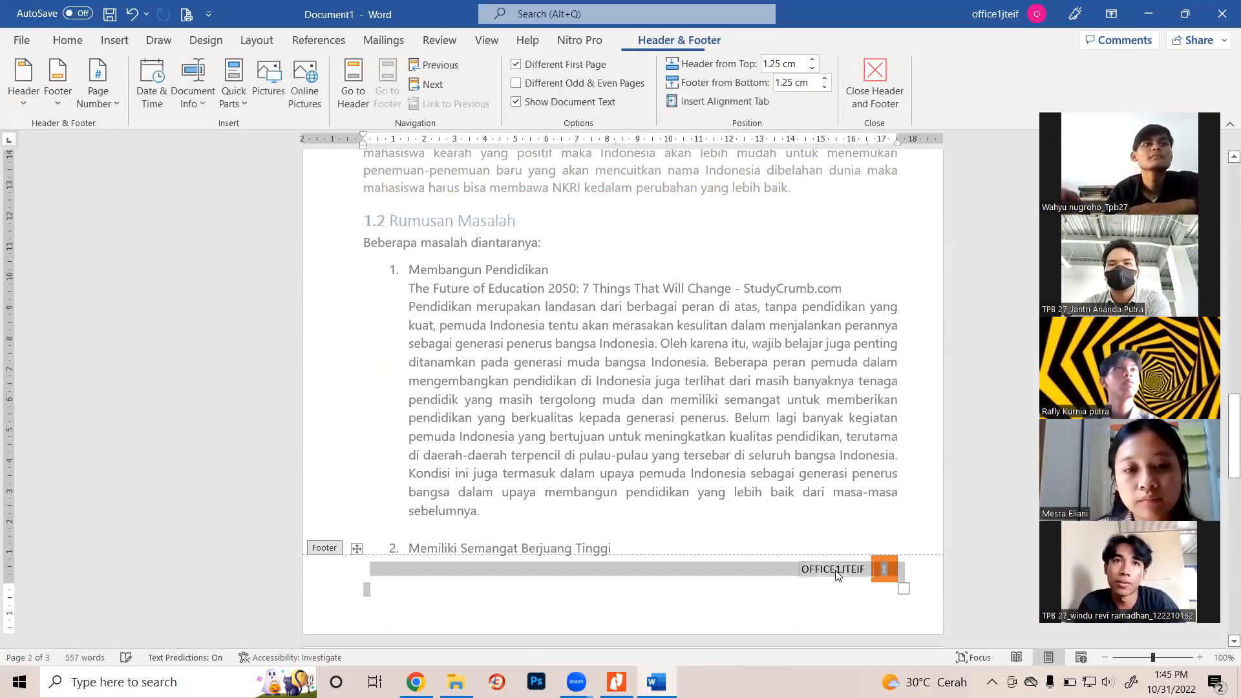
{"action": "double_click", "coordinate": [839, 573]}
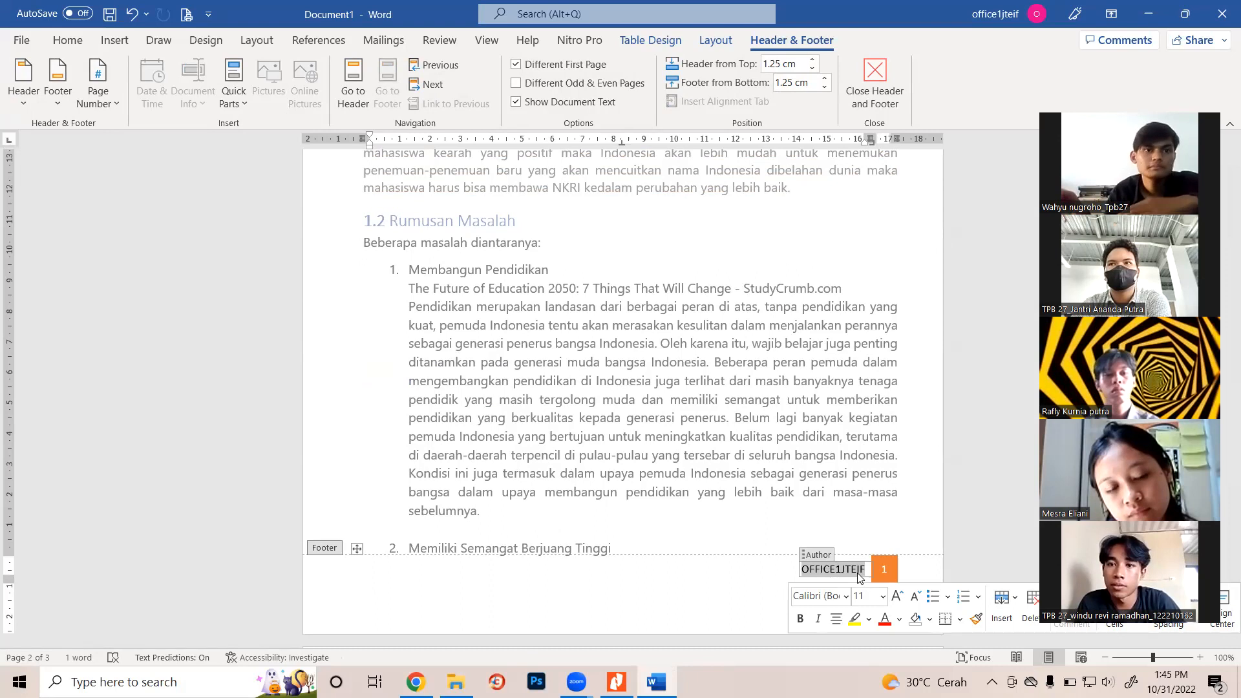
{"action": "type", "text": "MUHAM"}
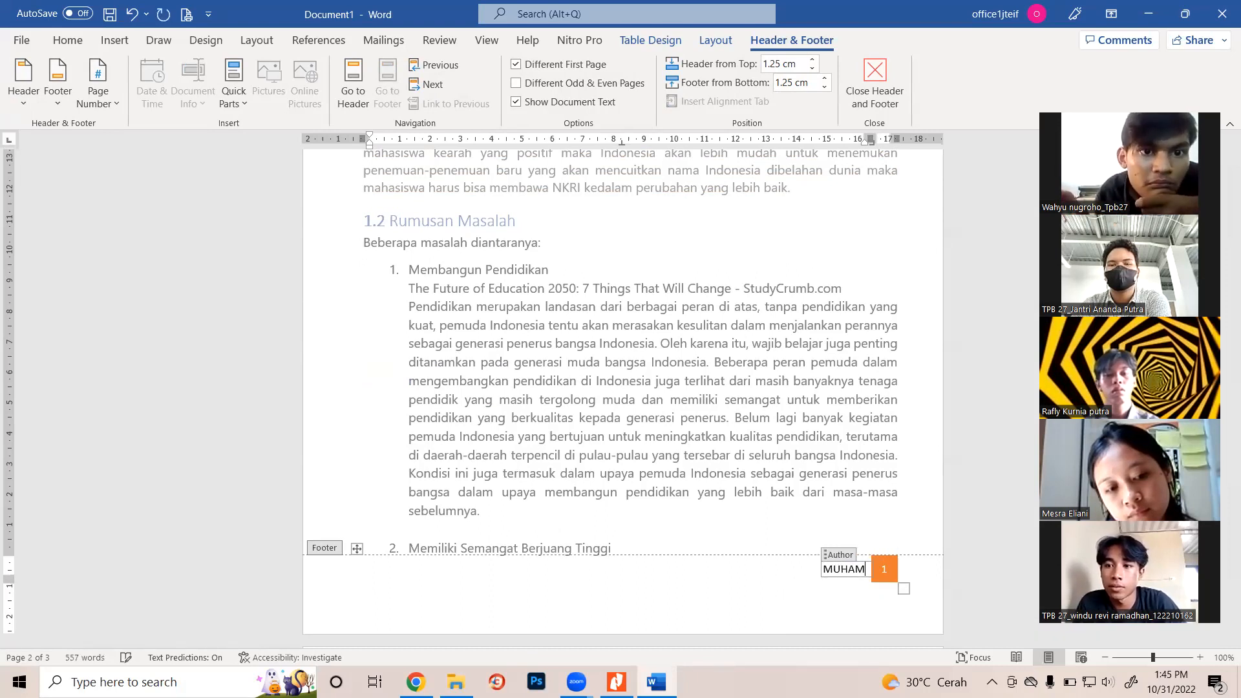
{"action": "type", "text": "MAD"}
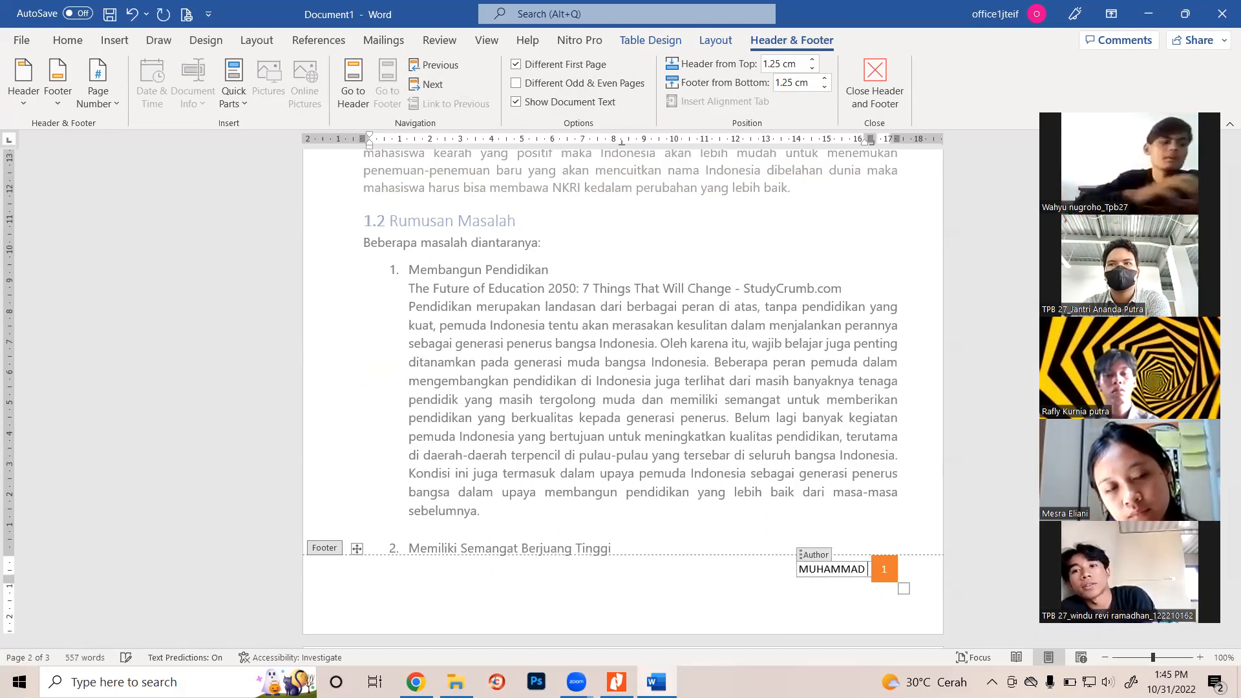
{"action": "type", "text": " HA"}
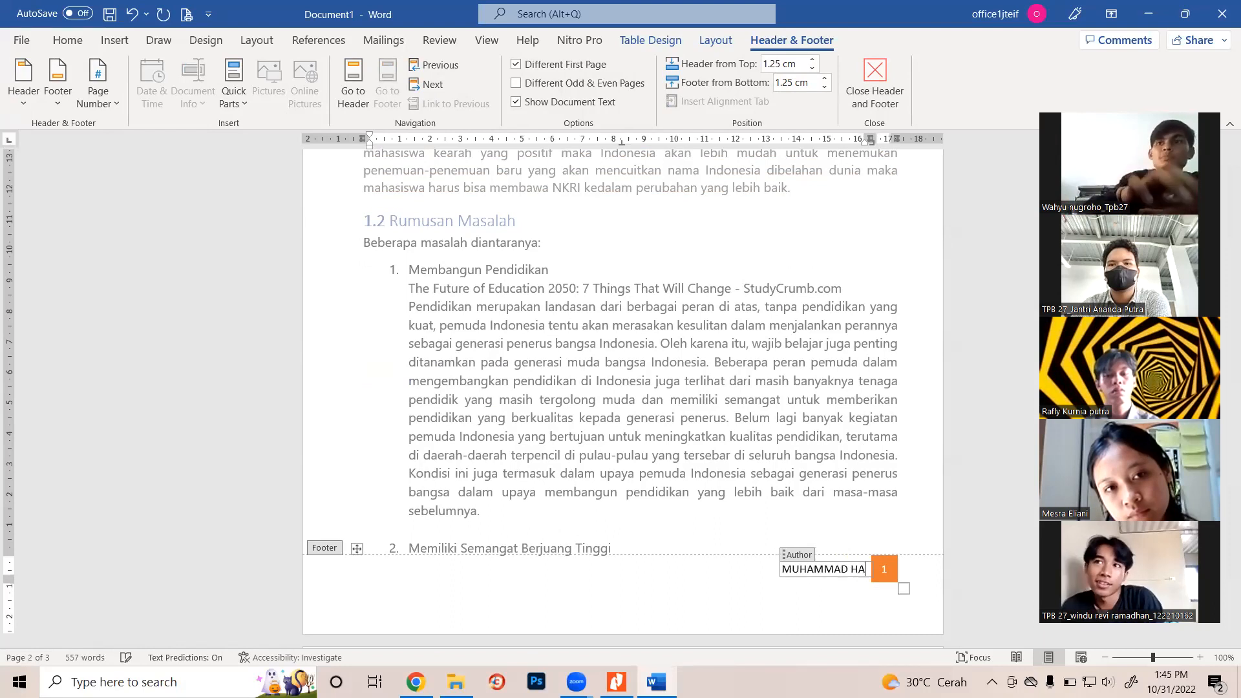
{"action": "type", "text": "BIBI"}
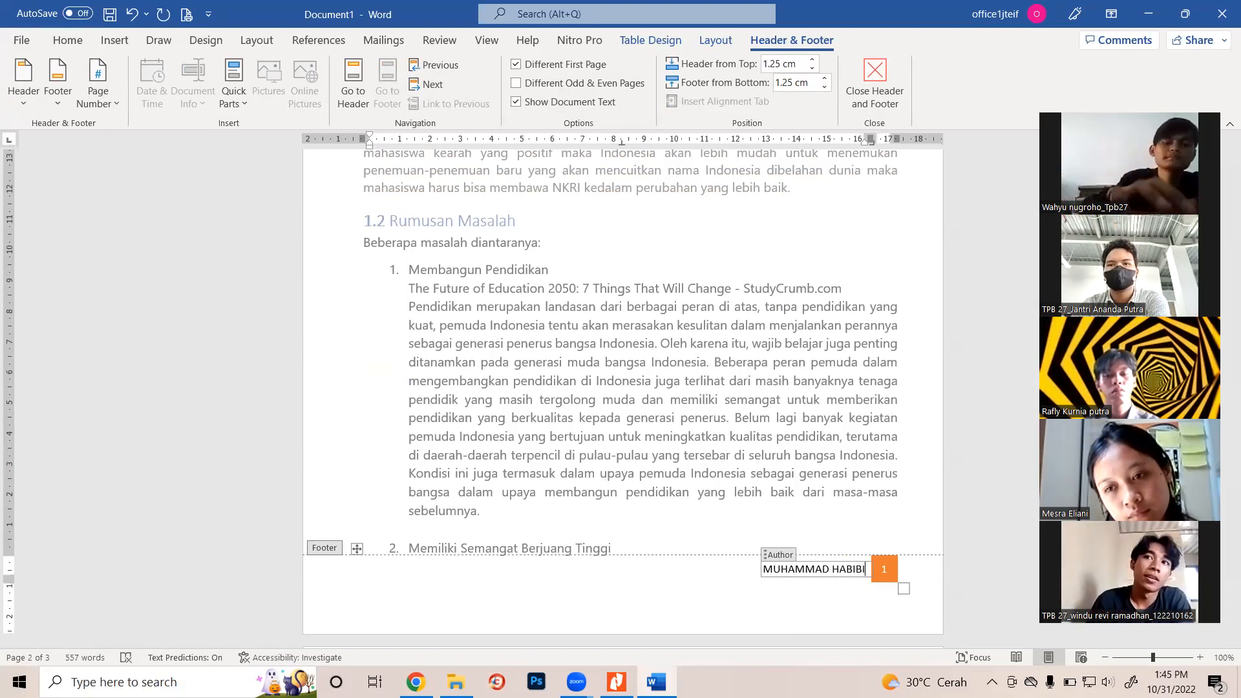
{"action": "left_click", "coordinate": [875, 84]}
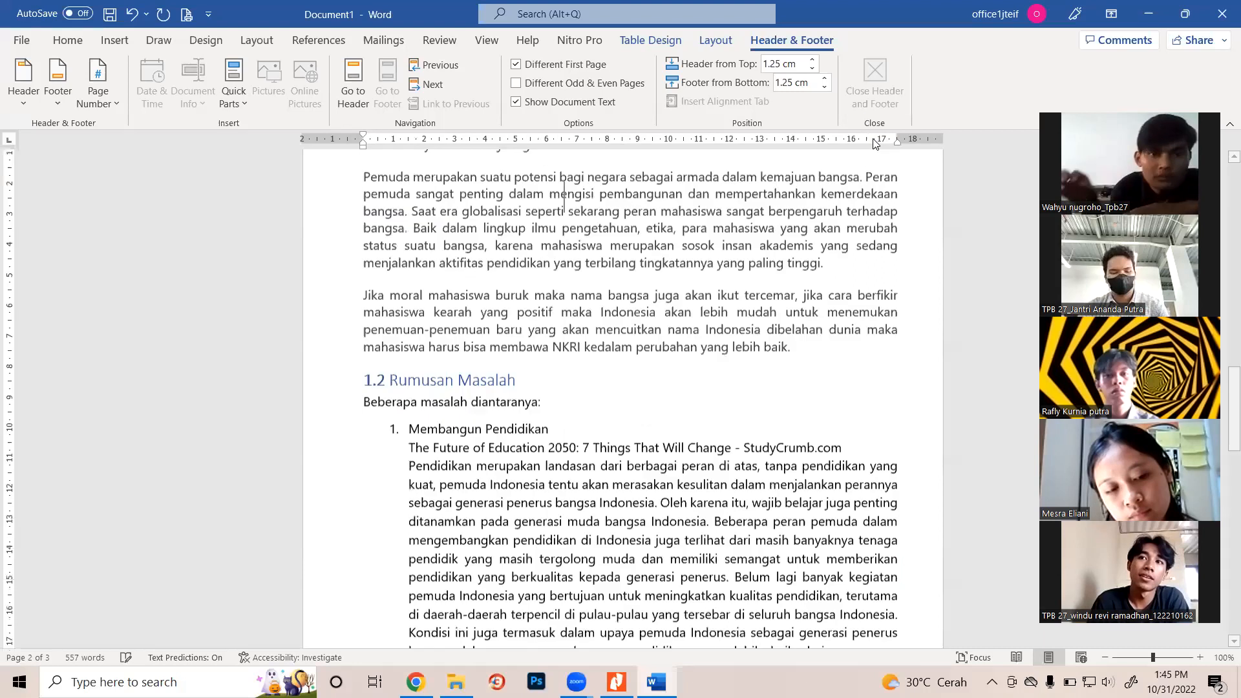
Apply the Normal 2.54 cm margin preset to the whole report
{"action": "scroll", "coordinate": [823, 384], "scroll_direction": "down", "scroll_amount": 3}
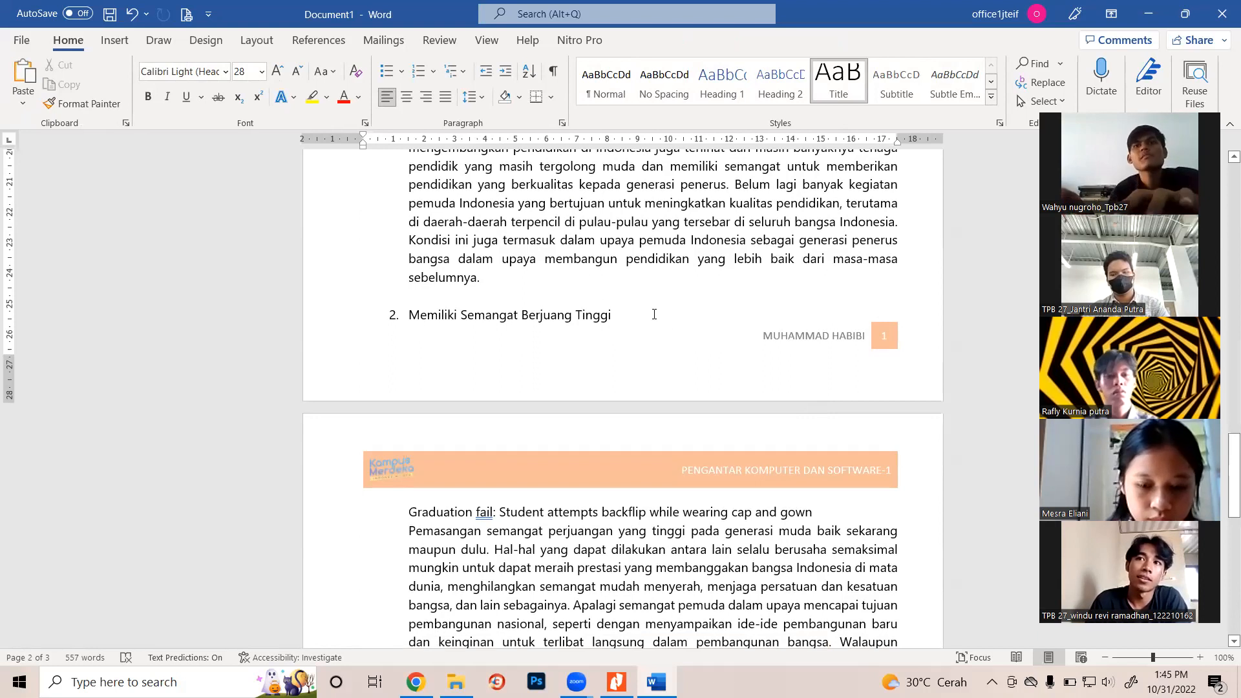
{"action": "left_click", "coordinate": [615, 316]}
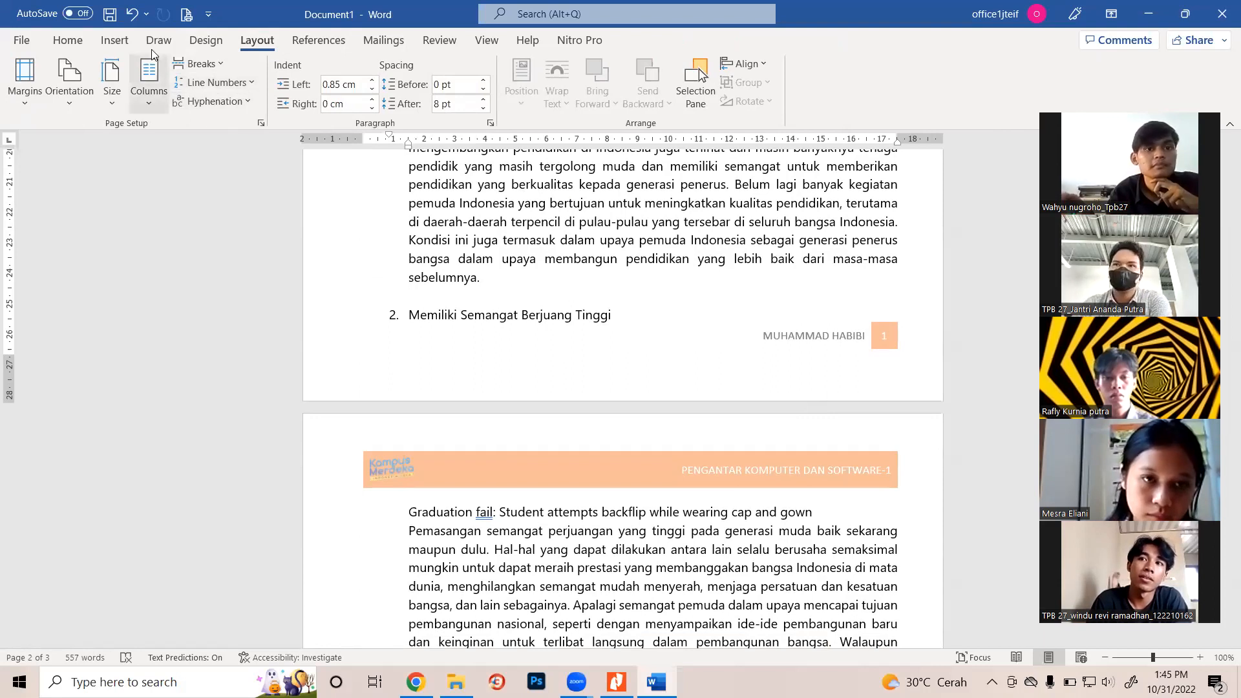
{"action": "left_click", "coordinate": [30, 104]}
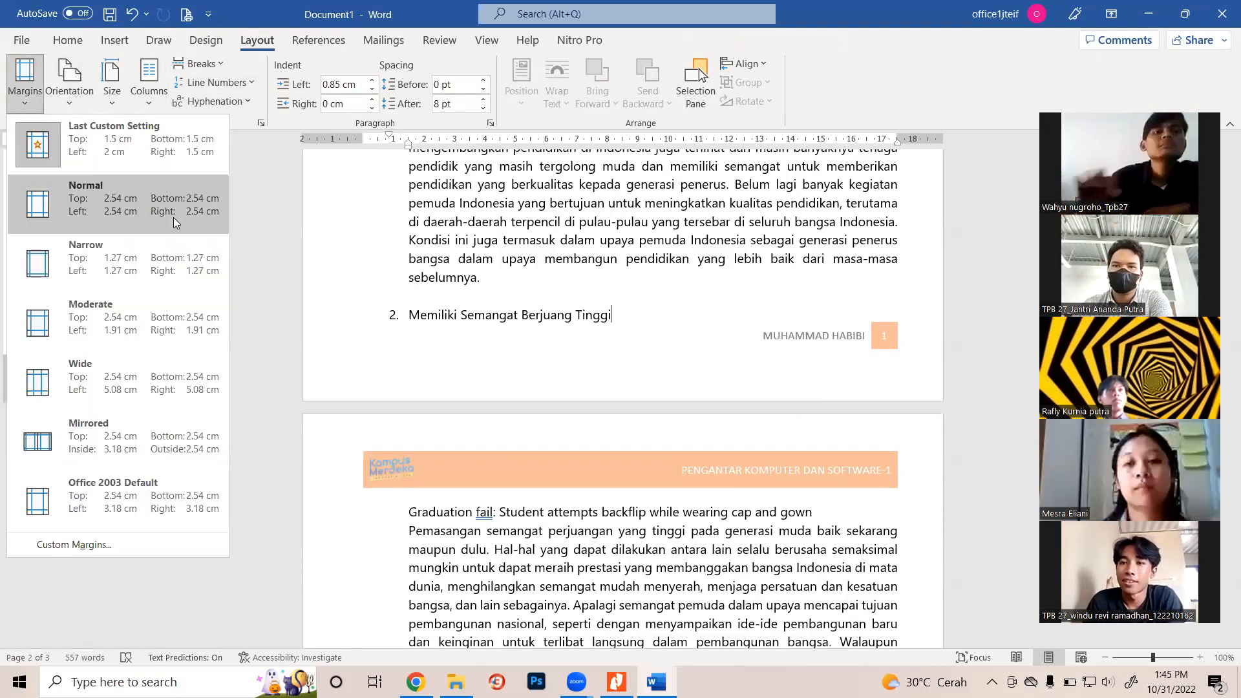
{"action": "left_click", "coordinate": [30, 109]}
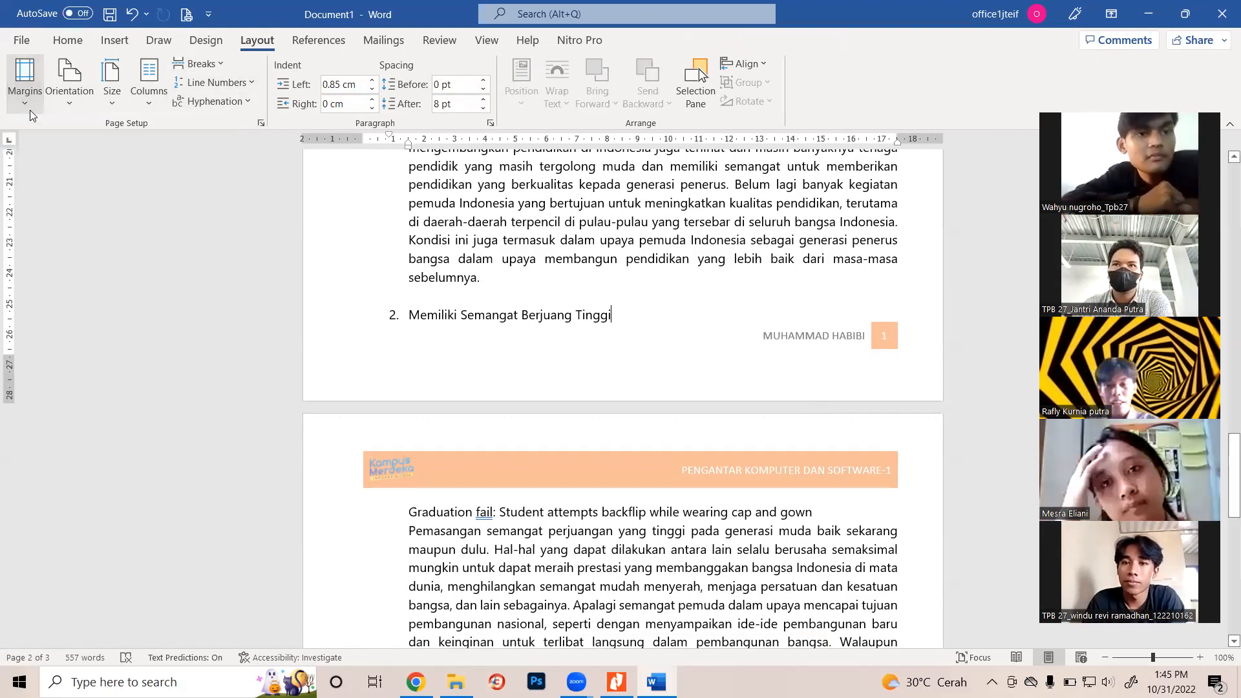
{"action": "left_click", "coordinate": [29, 106]}
{"action": "left_click", "coordinate": [135, 201]}
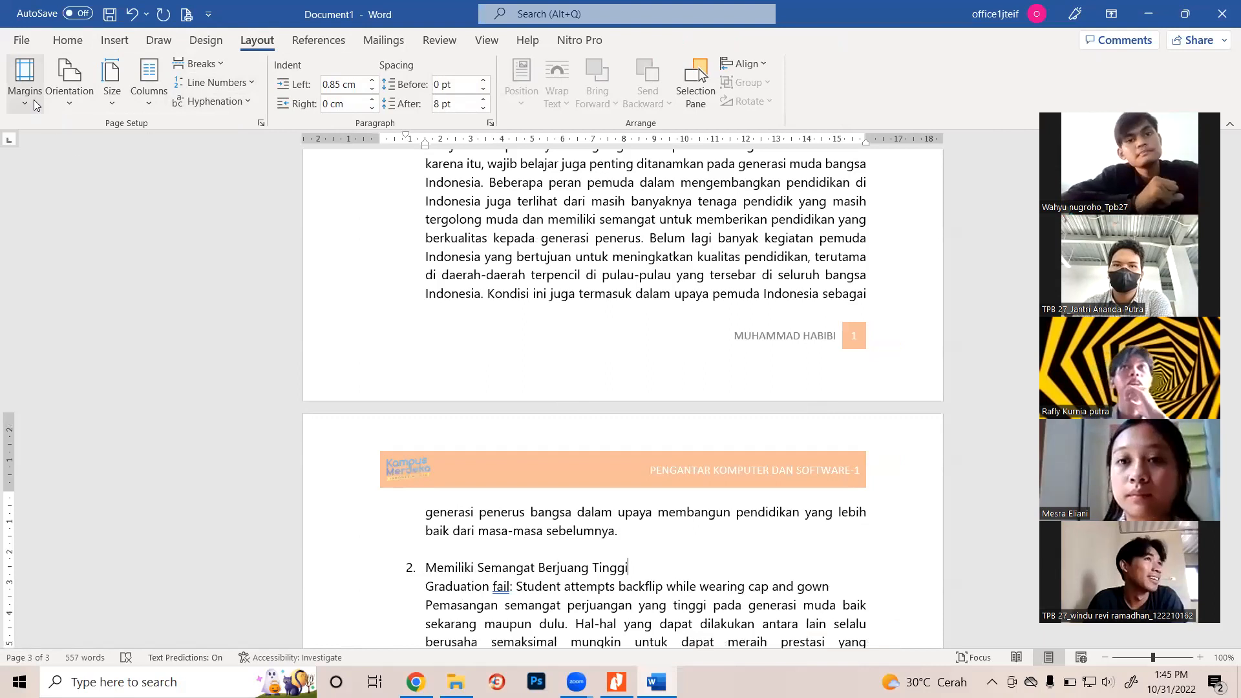
{"action": "left_click", "coordinate": [25, 79]}
{"action": "left_click", "coordinate": [112, 221]}
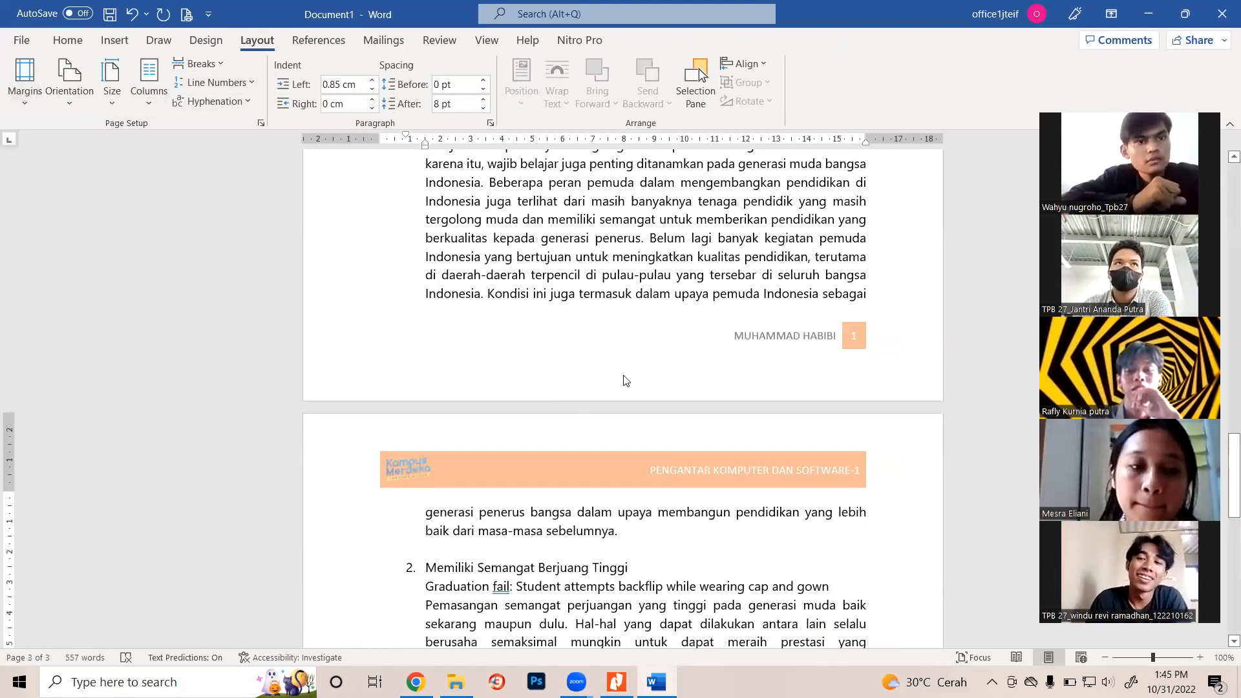
{"action": "scroll", "coordinate": [654, 360], "scroll_direction": "up", "scroll_amount": 5}
{"action": "scroll", "coordinate": [660, 355], "scroll_direction": "down", "scroll_amount": 8}
{"action": "scroll", "coordinate": [684, 350], "scroll_direction": "down", "scroll_amount": 9}
{"action": "scroll", "coordinate": [686, 344], "scroll_direction": "up", "scroll_amount": 15}
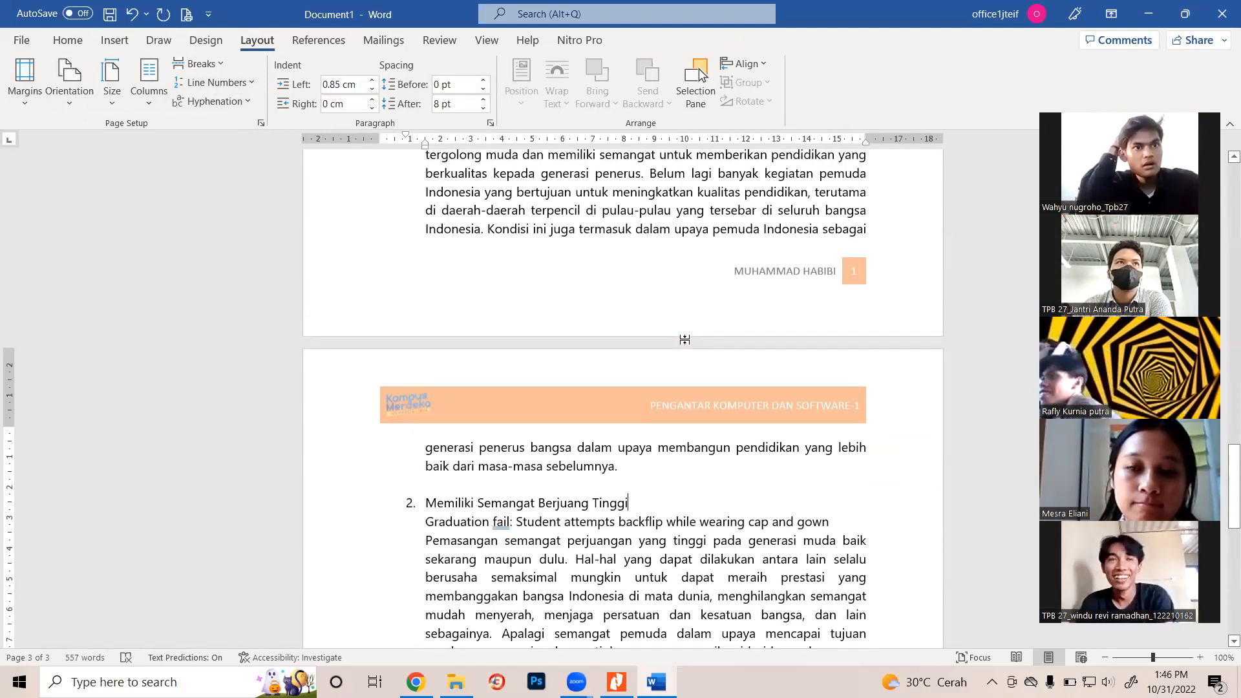
{"action": "scroll", "coordinate": [812, 323], "scroll_direction": "down", "scroll_amount": 15}
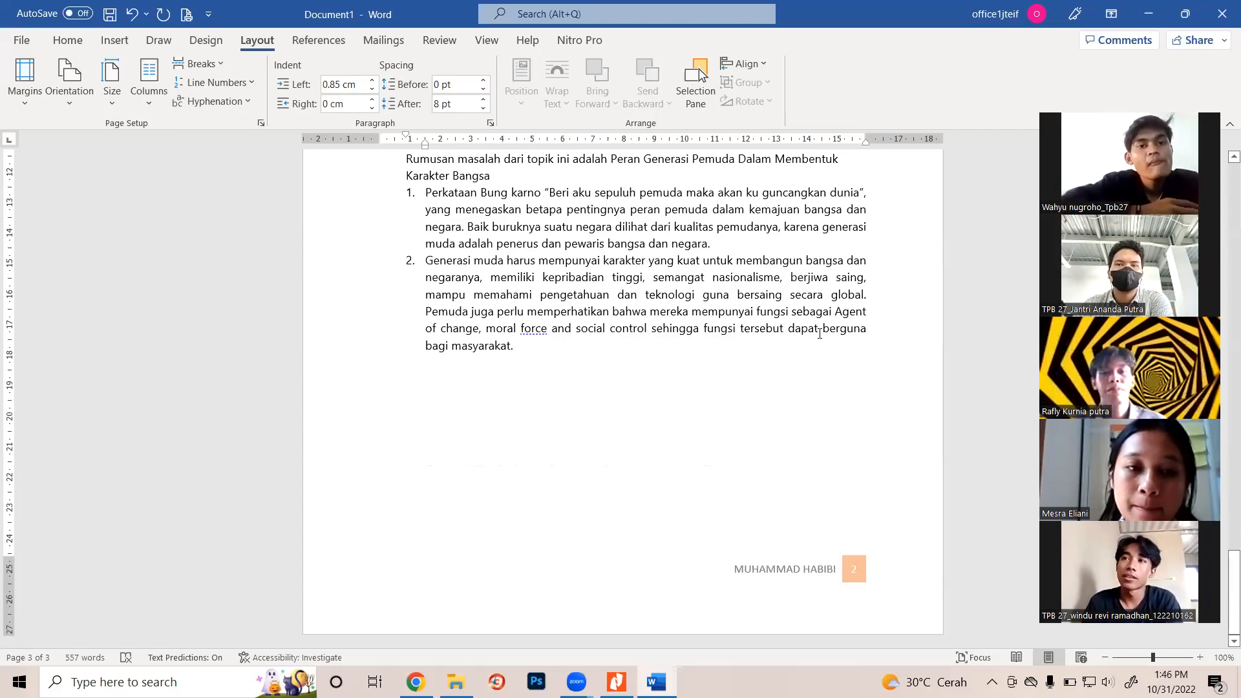
{"action": "scroll", "coordinate": [526, 377], "scroll_direction": "up", "scroll_amount": 3}
{"action": "scroll", "coordinate": [526, 378], "scroll_direction": "up", "scroll_amount": 15}
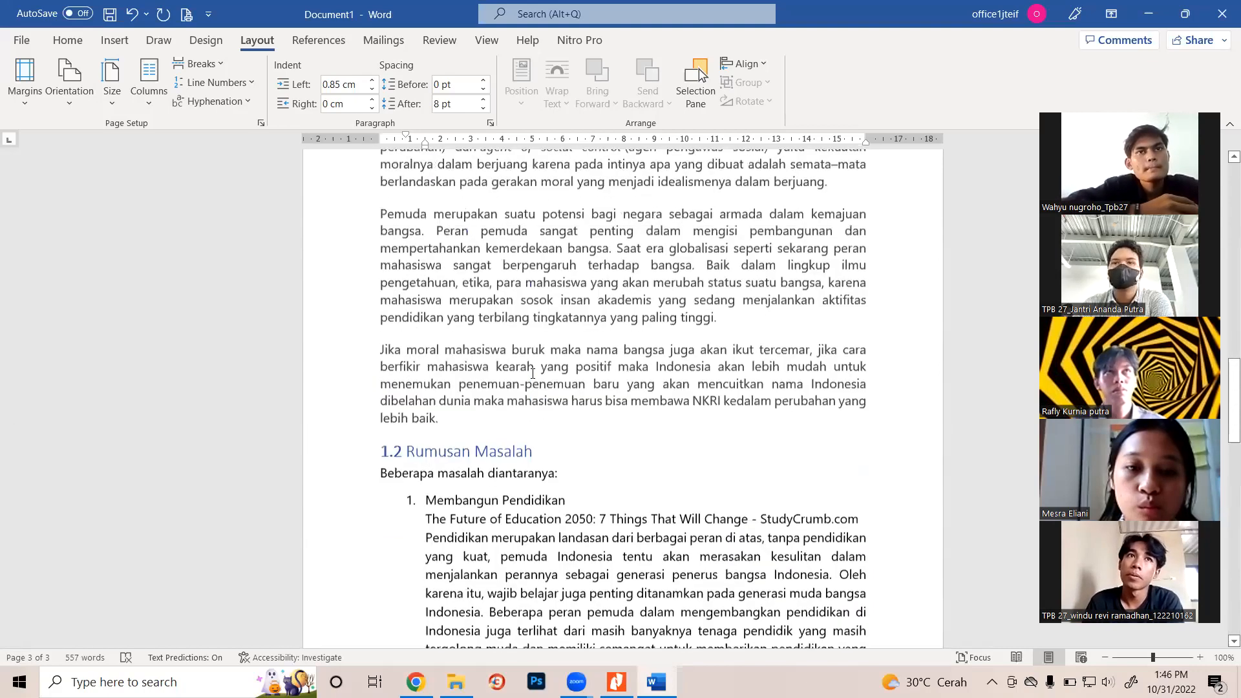
{"action": "scroll", "coordinate": [533, 373], "scroll_direction": "up", "scroll_amount": 5}
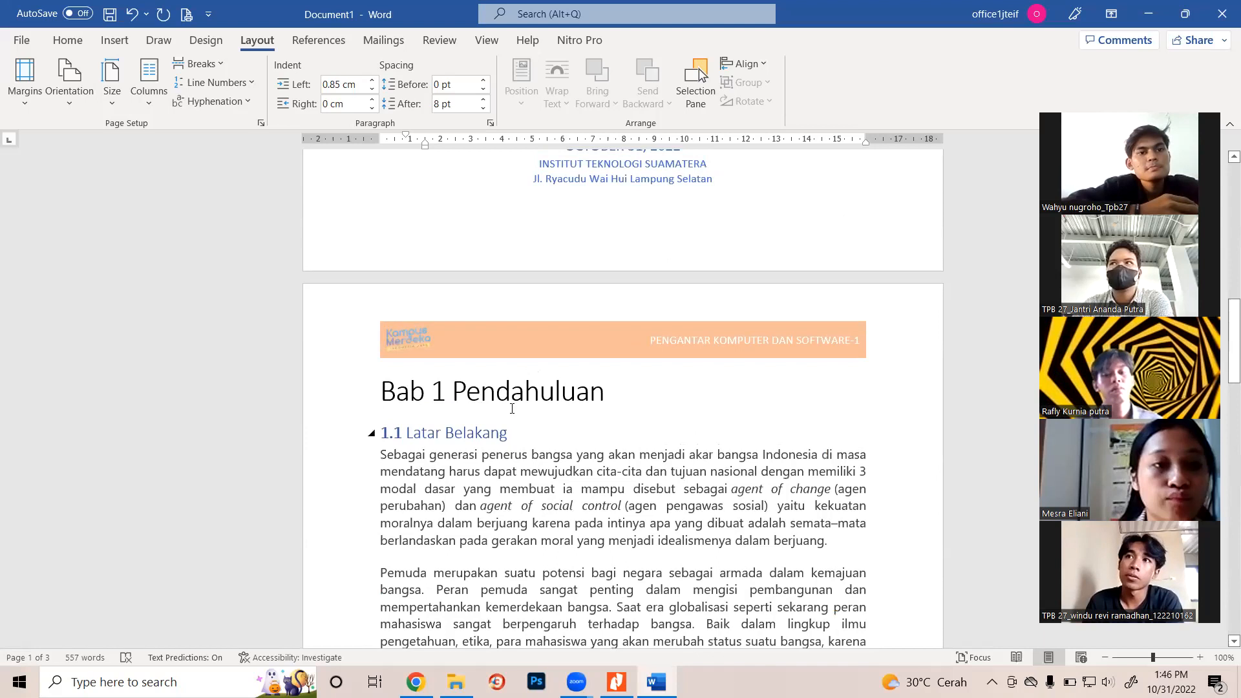
{"action": "scroll", "coordinate": [512, 409], "scroll_direction": "down", "scroll_amount": 11}
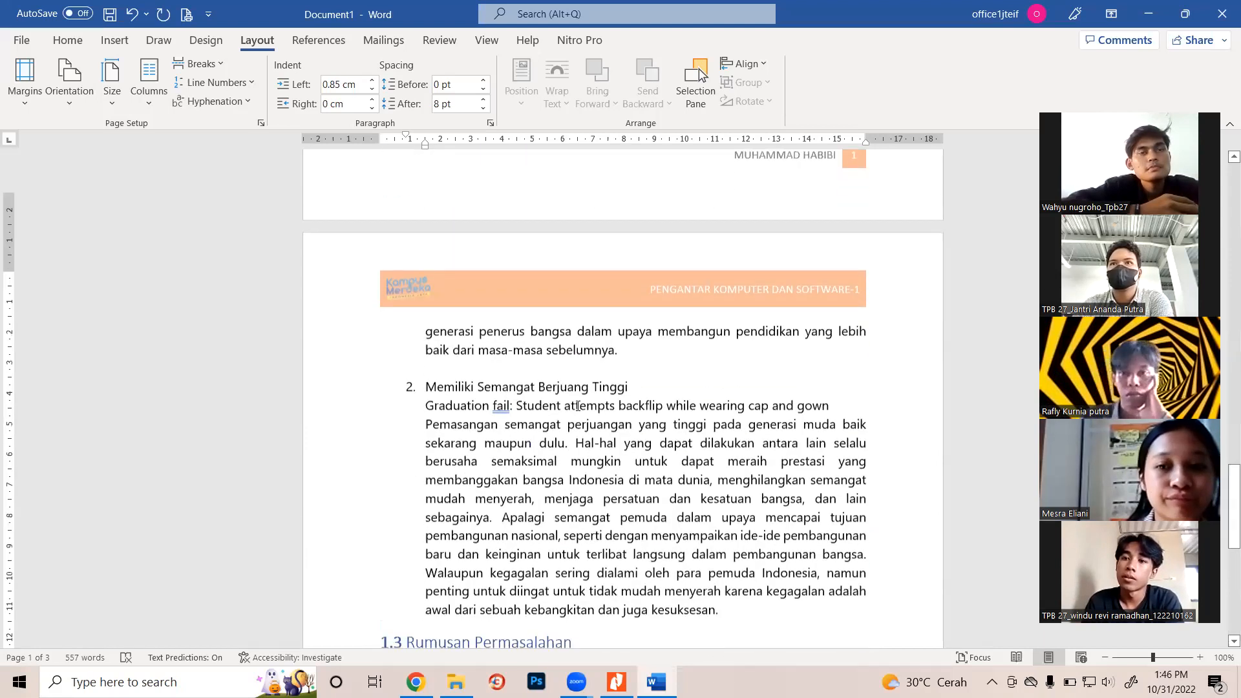
{"action": "scroll", "coordinate": [578, 406], "scroll_direction": "down", "scroll_amount": 5}
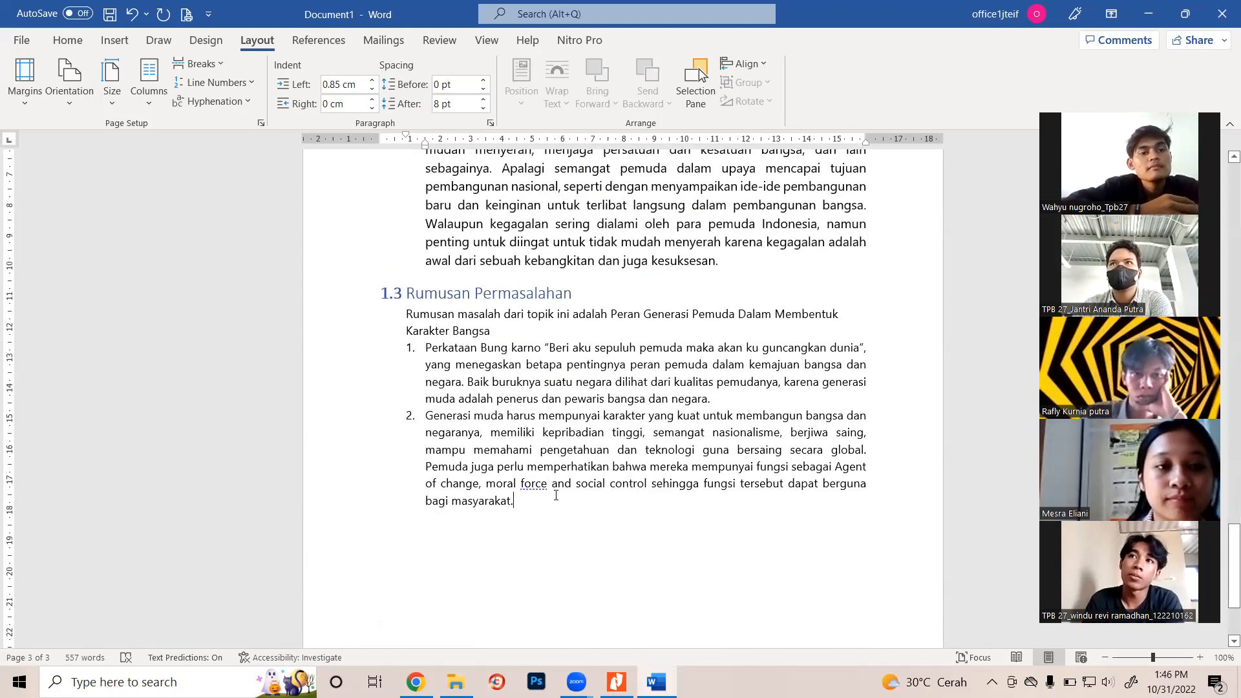
{"action": "scroll", "coordinate": [558, 488], "scroll_direction": "down", "scroll_amount": 2}
Add a 'CTRL + Enter' note line below the numbered list and insert a page break
{"action": "key", "text": "Return"}
{"action": "key", "text": "Return"}
{"action": "key", "text": "Return"}
{"action": "key", "text": "Return"}
{"action": "key", "text": "Return"}
{"action": "key", "text": "Return"}
{"action": "key", "text": "Return"}
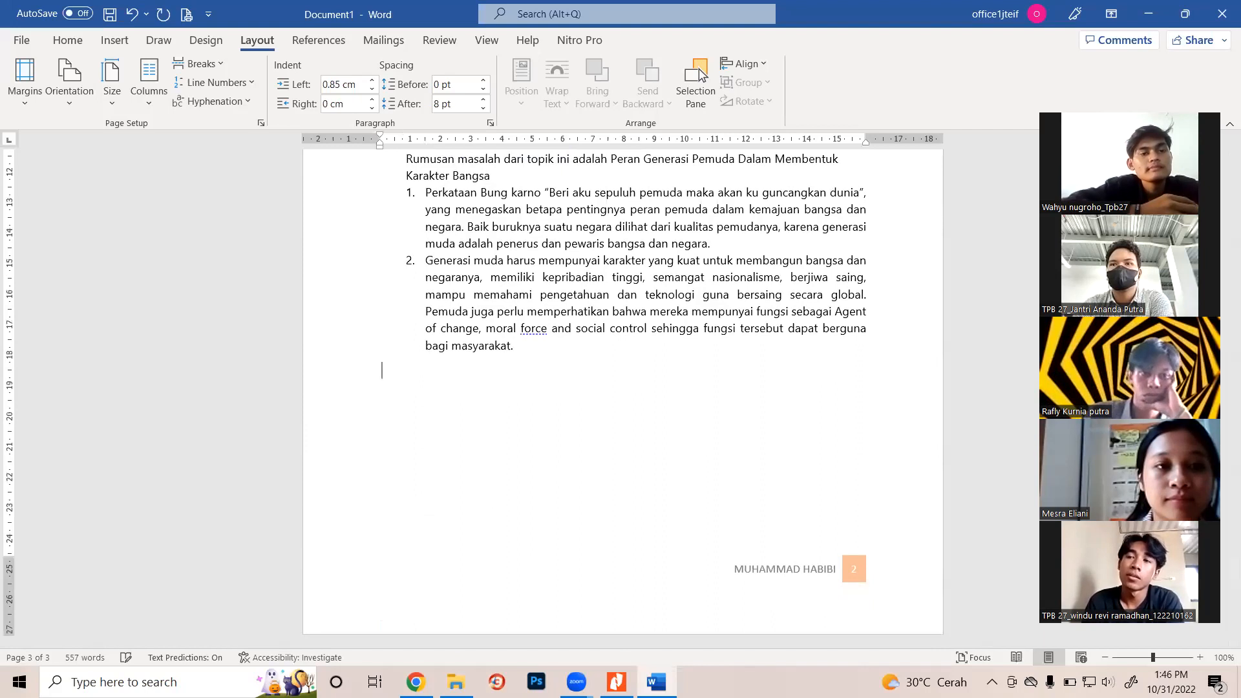
{"action": "key", "text": "BackSpace"}
{"action": "key", "text": "BackSpace"}
{"action": "key", "text": "BackSpace"}
{"action": "key", "text": "BackSpace"}
{"action": "key", "text": "BackSpace"}
{"action": "key", "text": "BackSpace"}
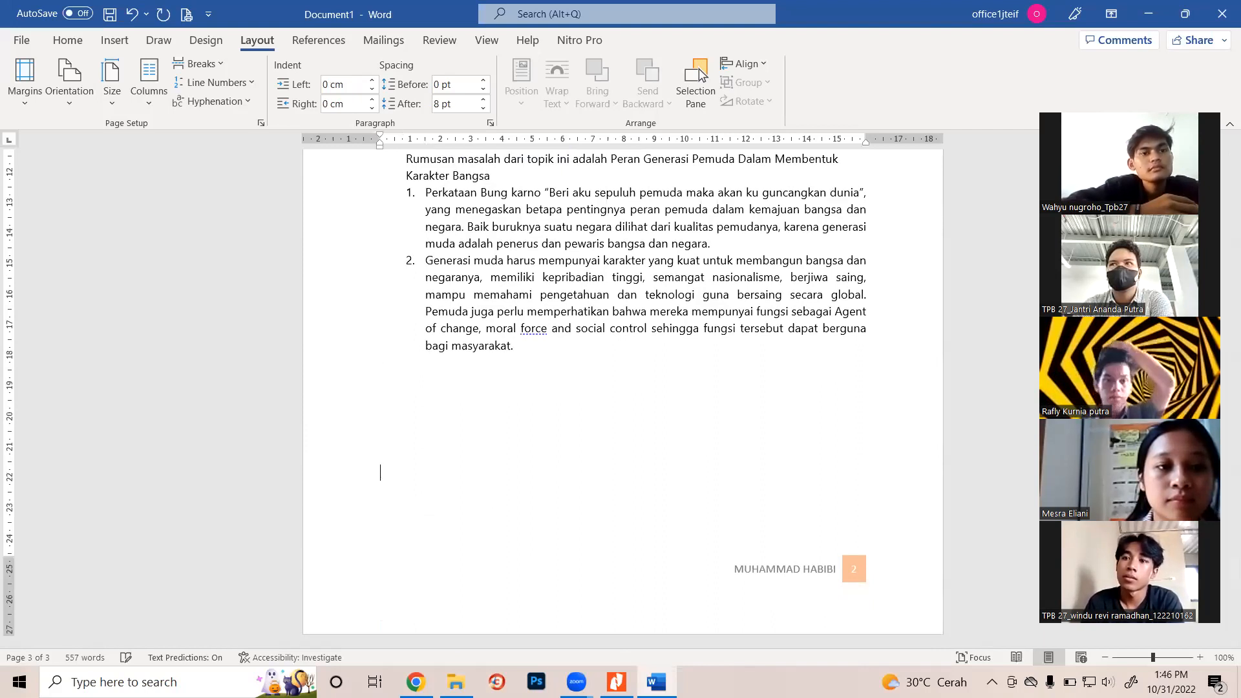
{"action": "key", "text": "Return"}
{"action": "key", "text": "Return"}
{"action": "key", "text": "Return"}
{"action": "key", "text": "Return"}
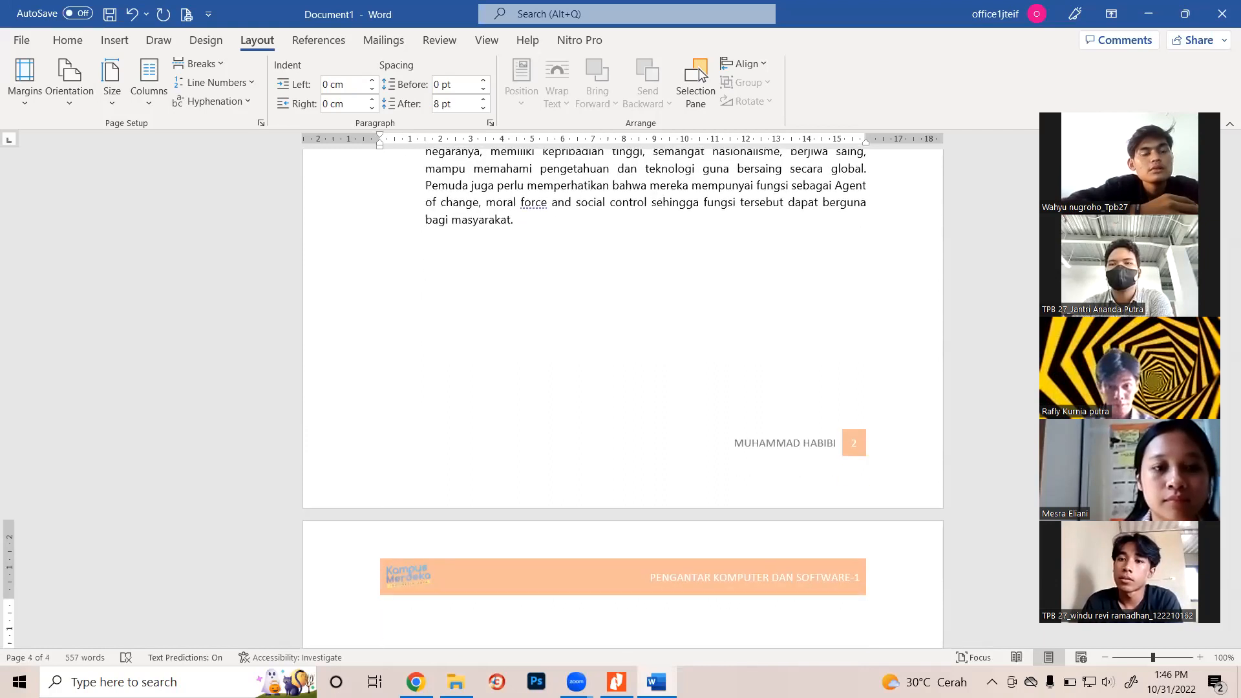
{"action": "key", "text": "BackSpace"}
{"action": "key", "text": "BackSpace"}
{"action": "key", "text": "BackSpace"}
{"action": "key", "text": "BackSpace"}
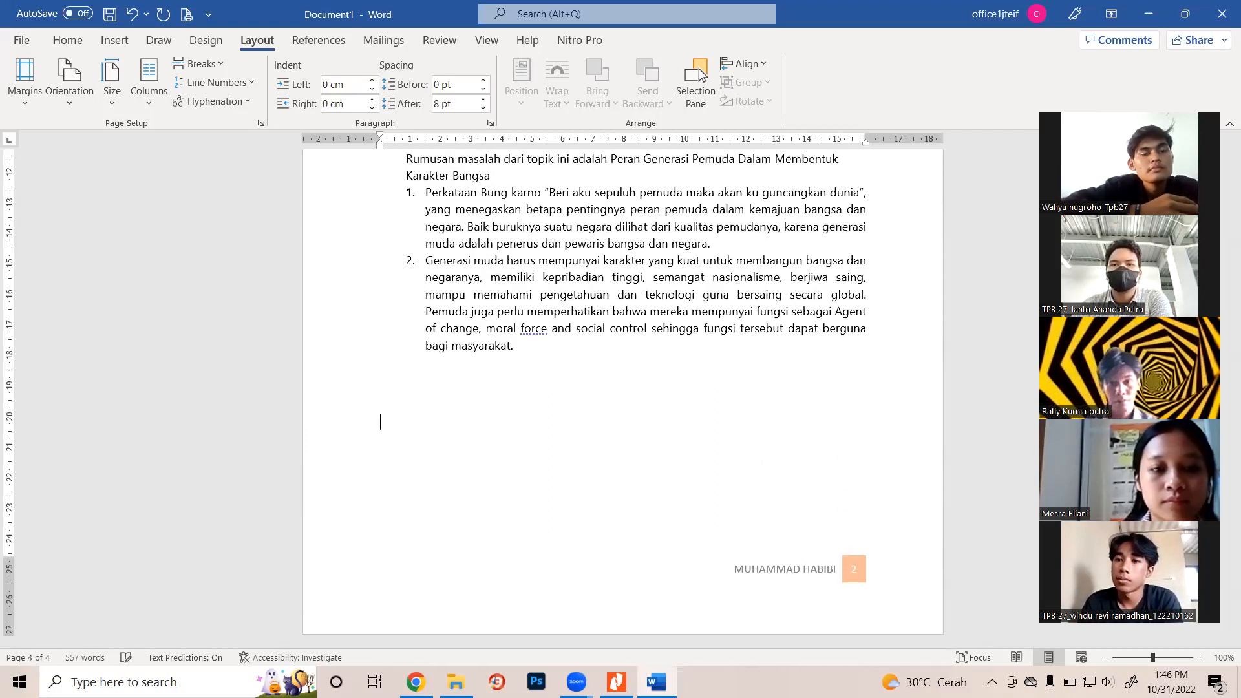
{"action": "key", "text": "BackSpace"}
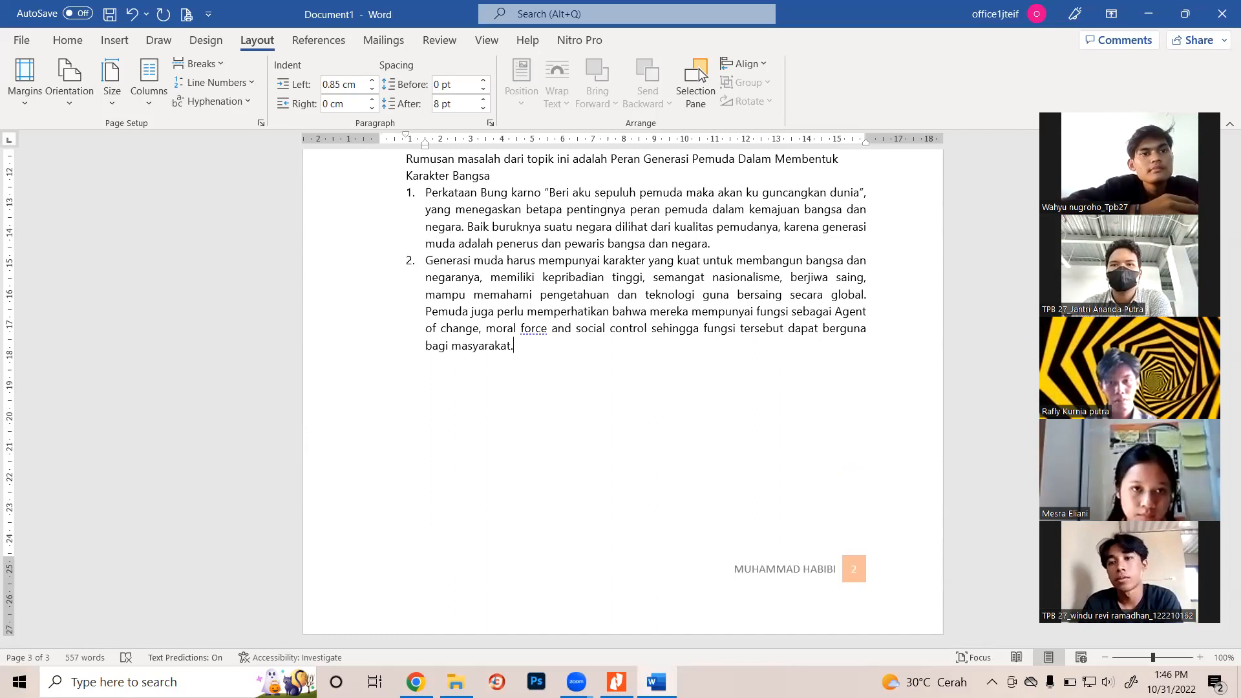
{"action": "key", "text": "Return"}
{"action": "key", "text": "BackSpace"}
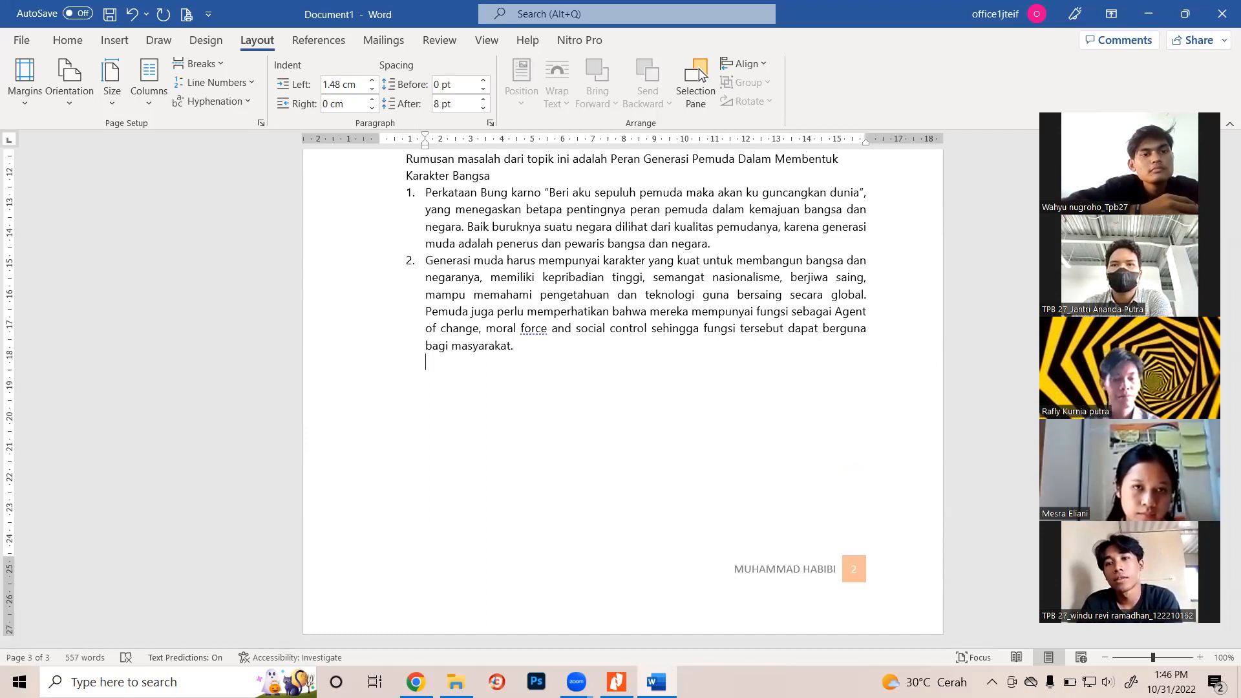
{"action": "type", "text": "CTRL"}
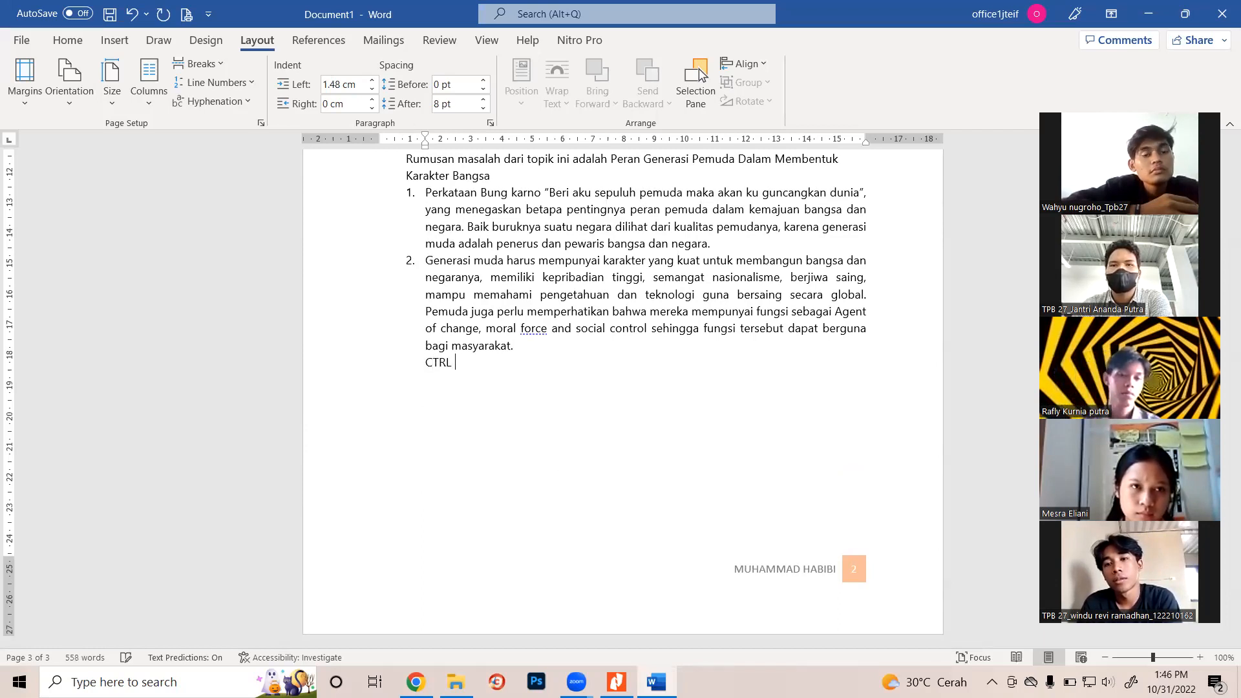
{"action": "type", "text": " + Enter"}
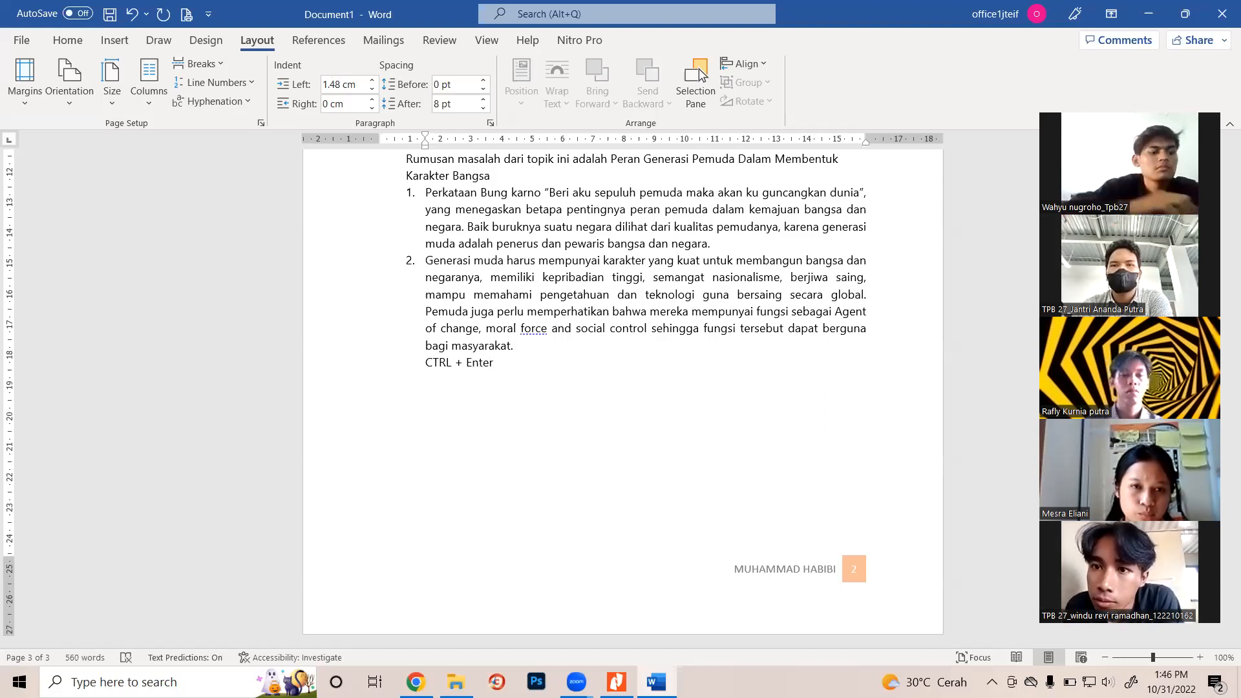
{"action": "key", "text": "ctrl+Return"}
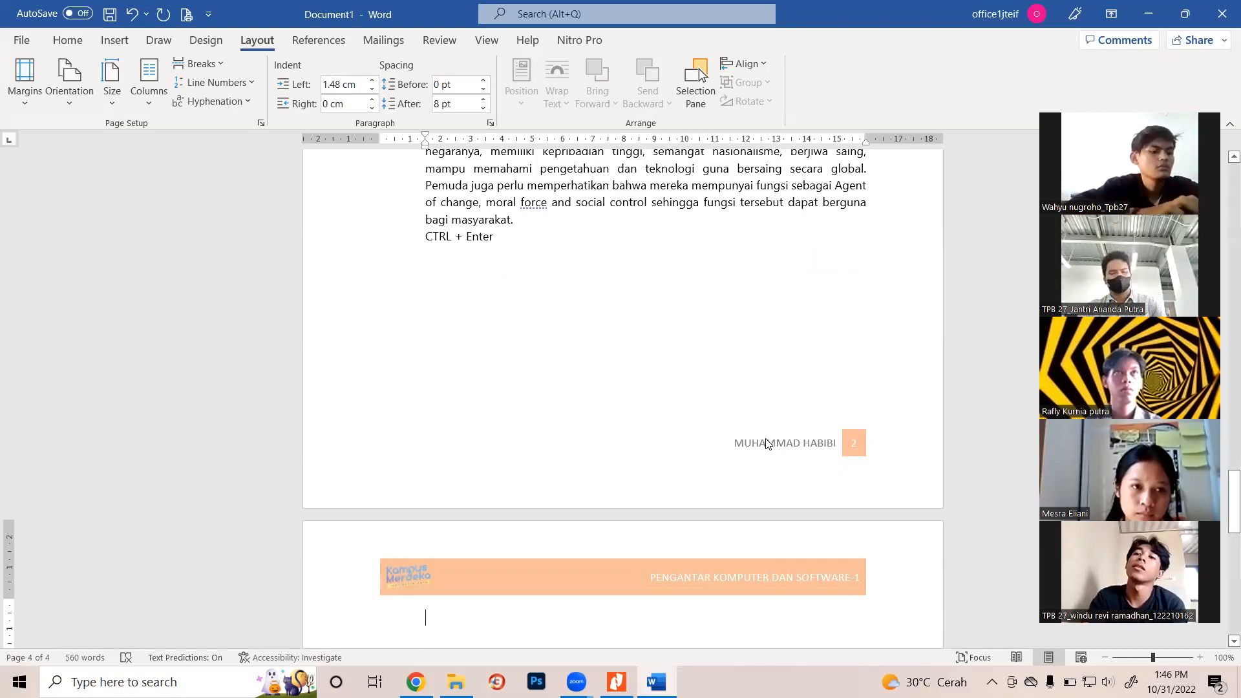
{"action": "scroll", "coordinate": [769, 453], "scroll_direction": "down", "scroll_amount": 3}
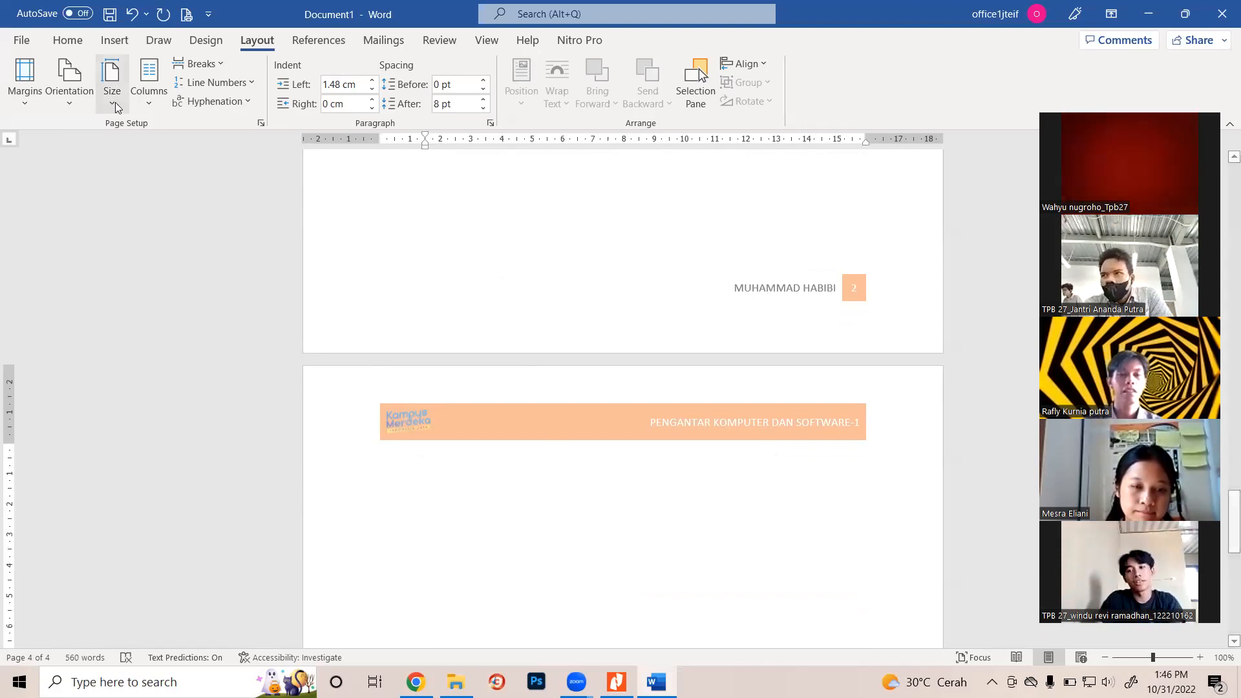
Title the new page 'Bab 2 Landasan Teori' in the Title style
{"action": "left_click", "coordinate": [65, 43]}
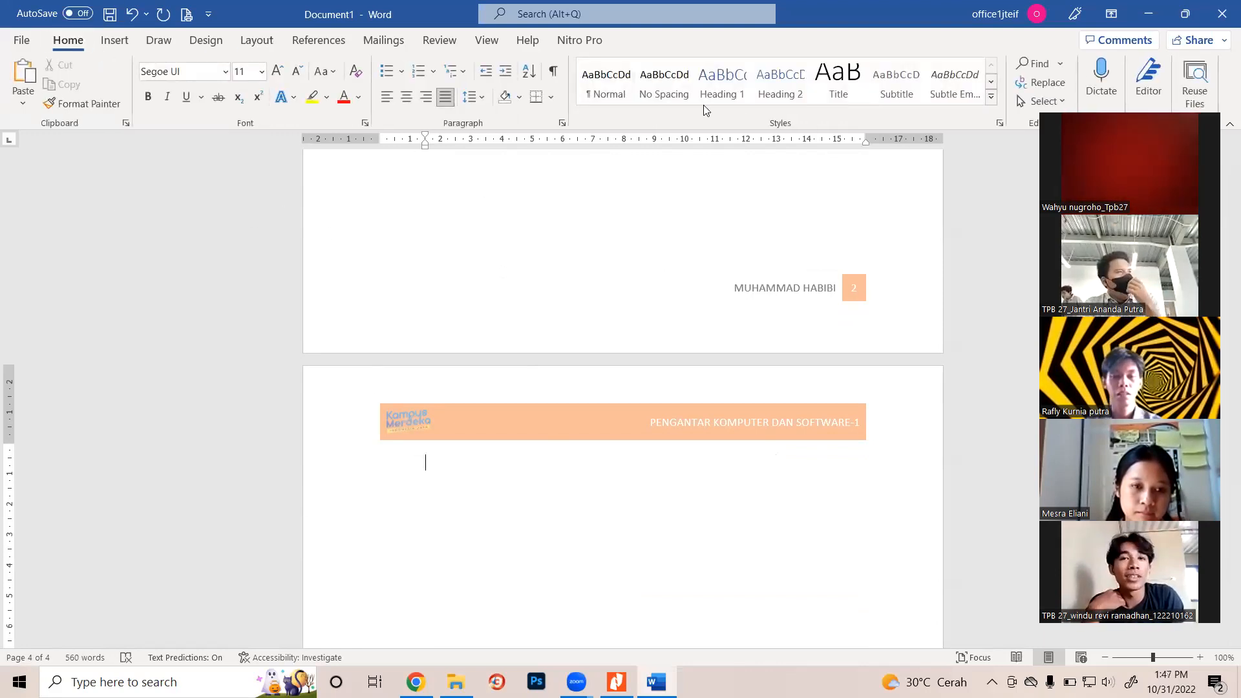
{"action": "left_click", "coordinate": [838, 80]}
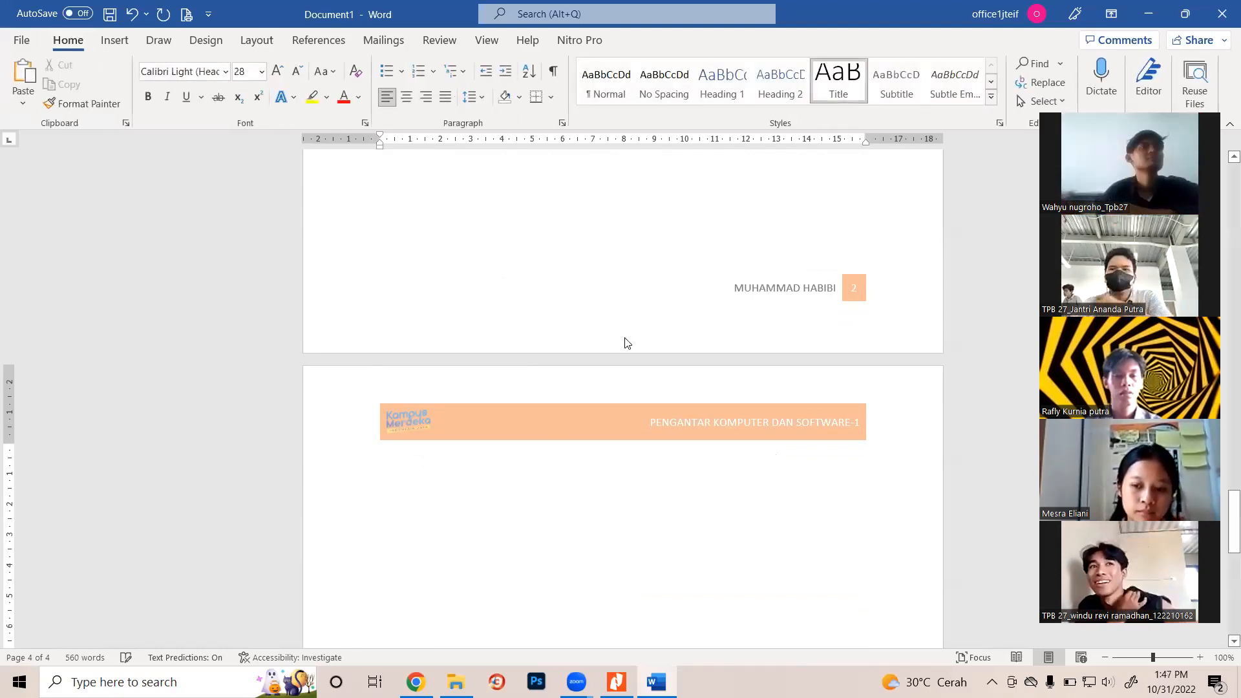
{"action": "type", "text": "Ban"}
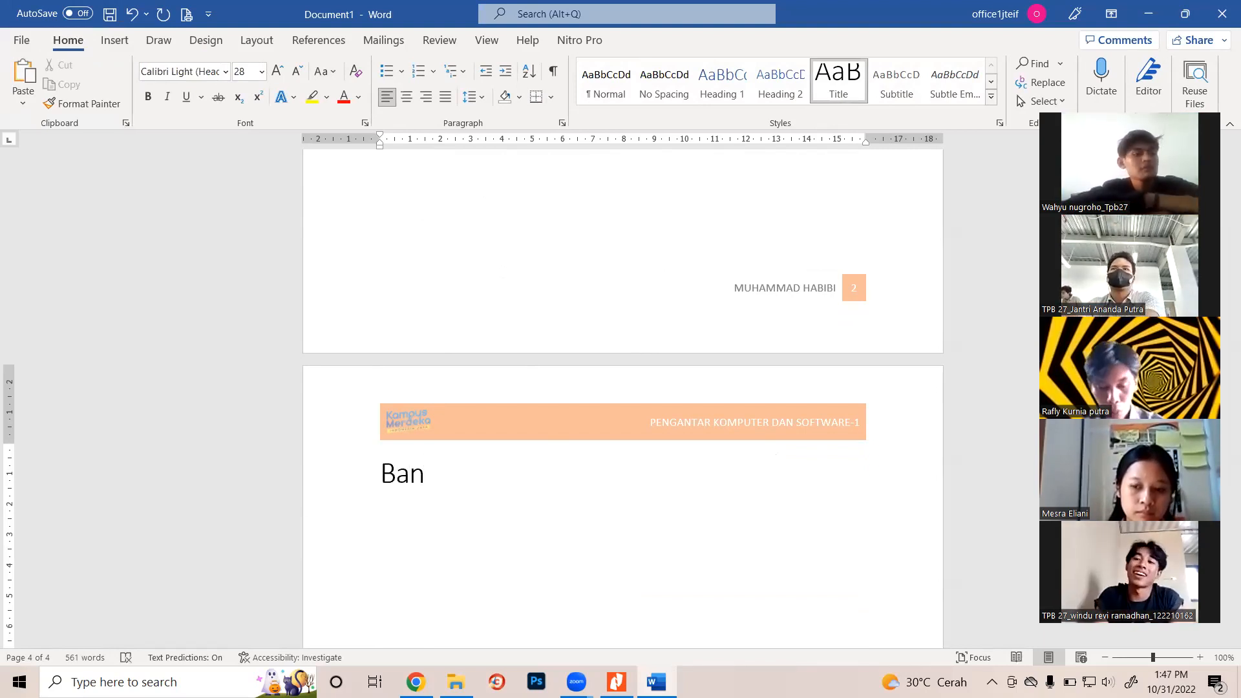
{"action": "key", "text": "BackSpace"}
{"action": "type", "text": "b 2"}
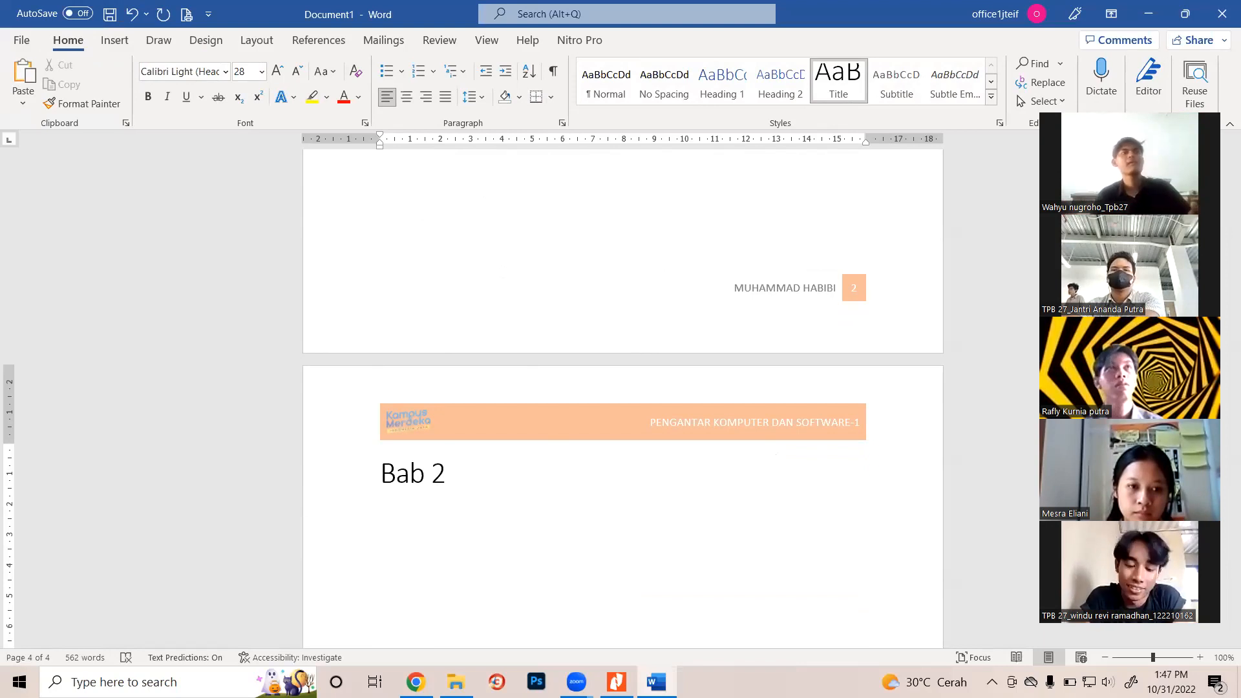
{"action": "type", "text": "Lan"}
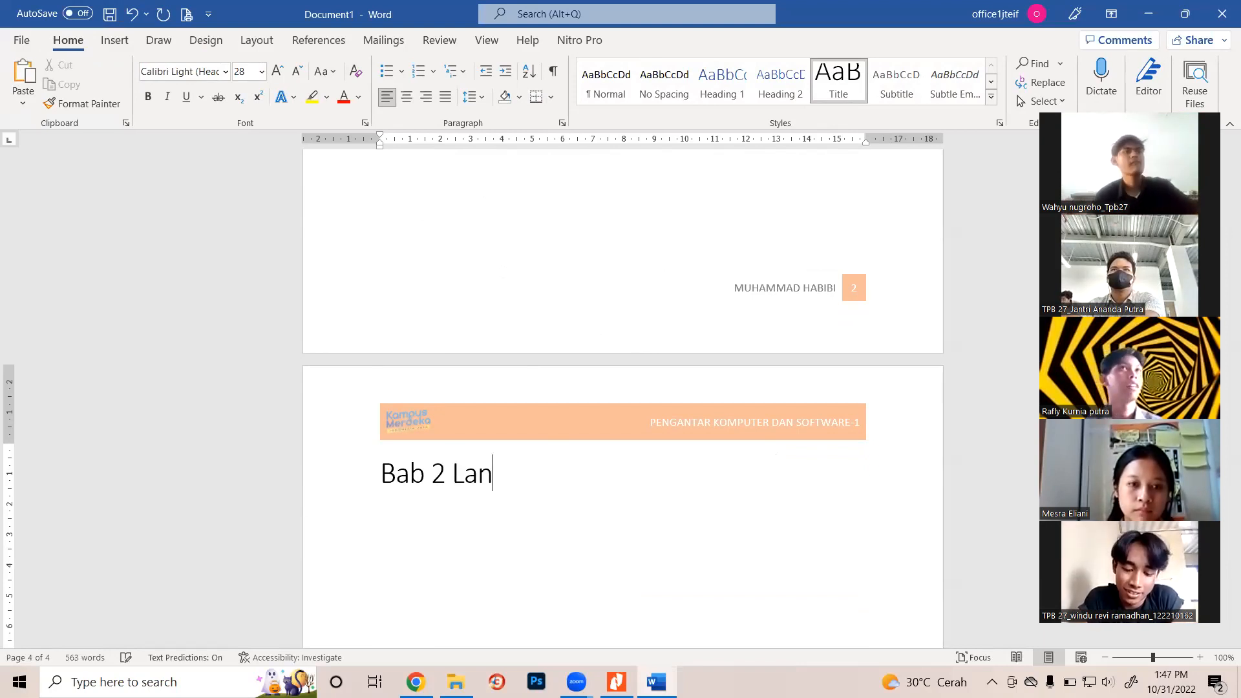
{"action": "type", "text": "dasan"}
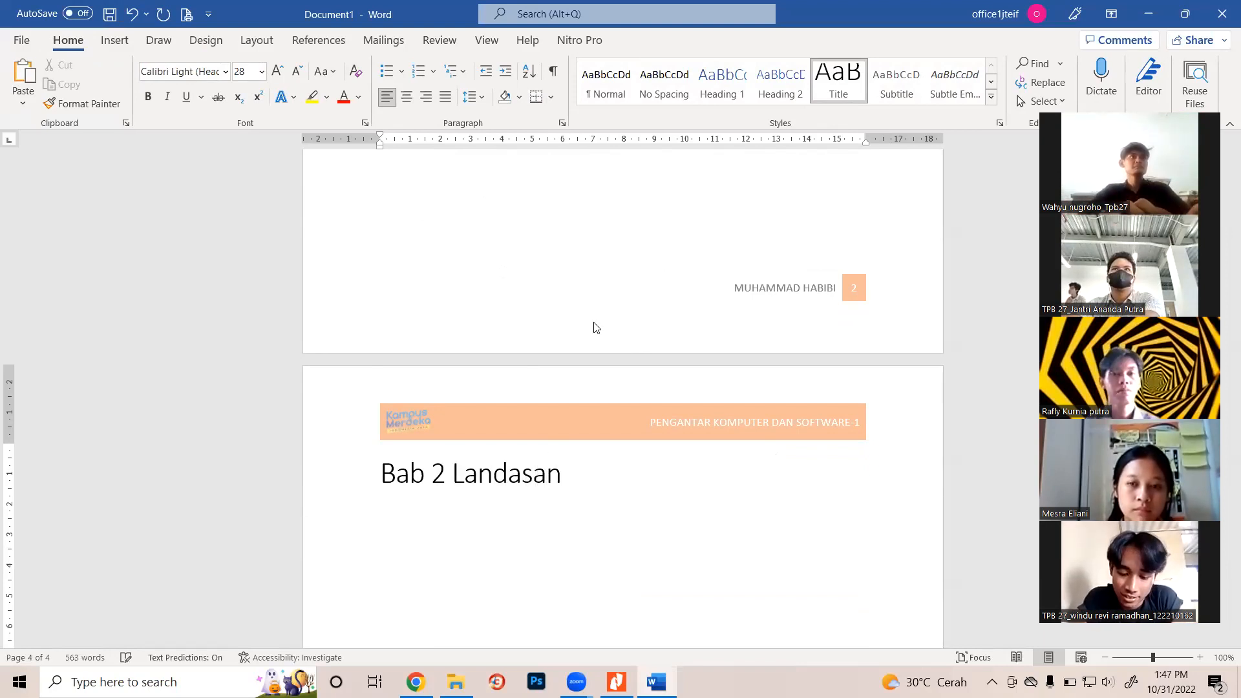
{"action": "type", "text": " Teori"}
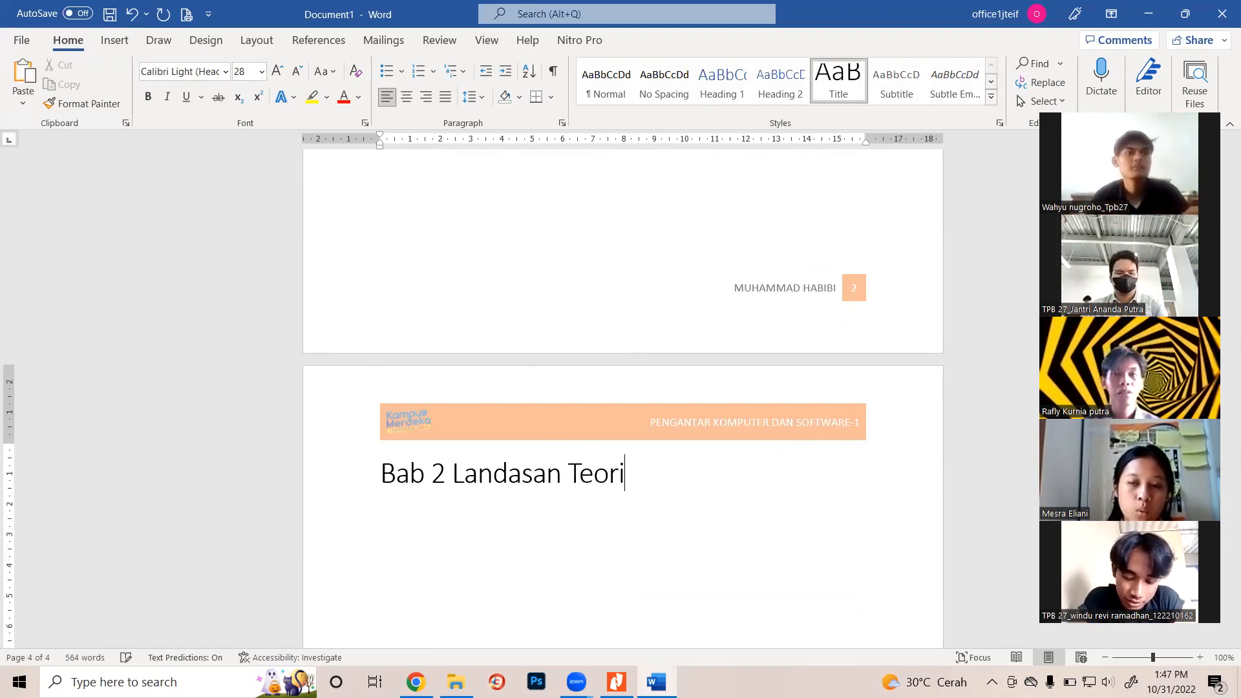
{"action": "key", "text": "Return"}
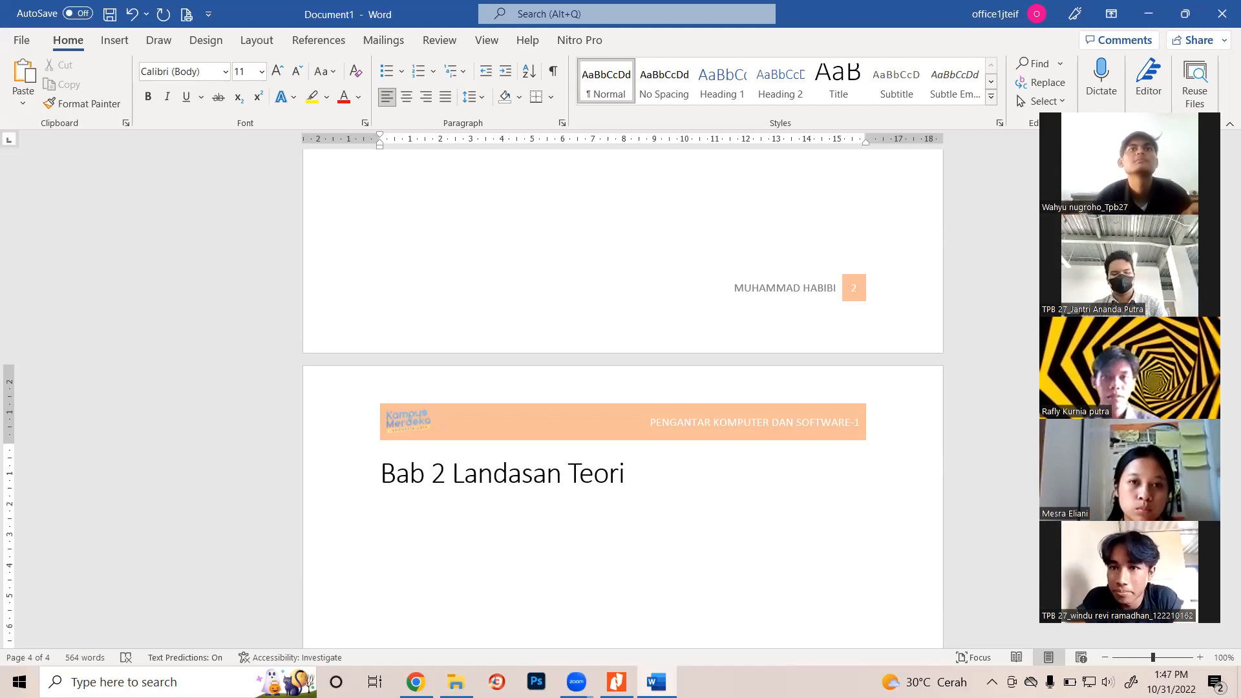
Add a placeholder paragraph of x characters, then make the next line Heading 1
{"action": "type", "text": "xxxxxxxxxxxxxx"}
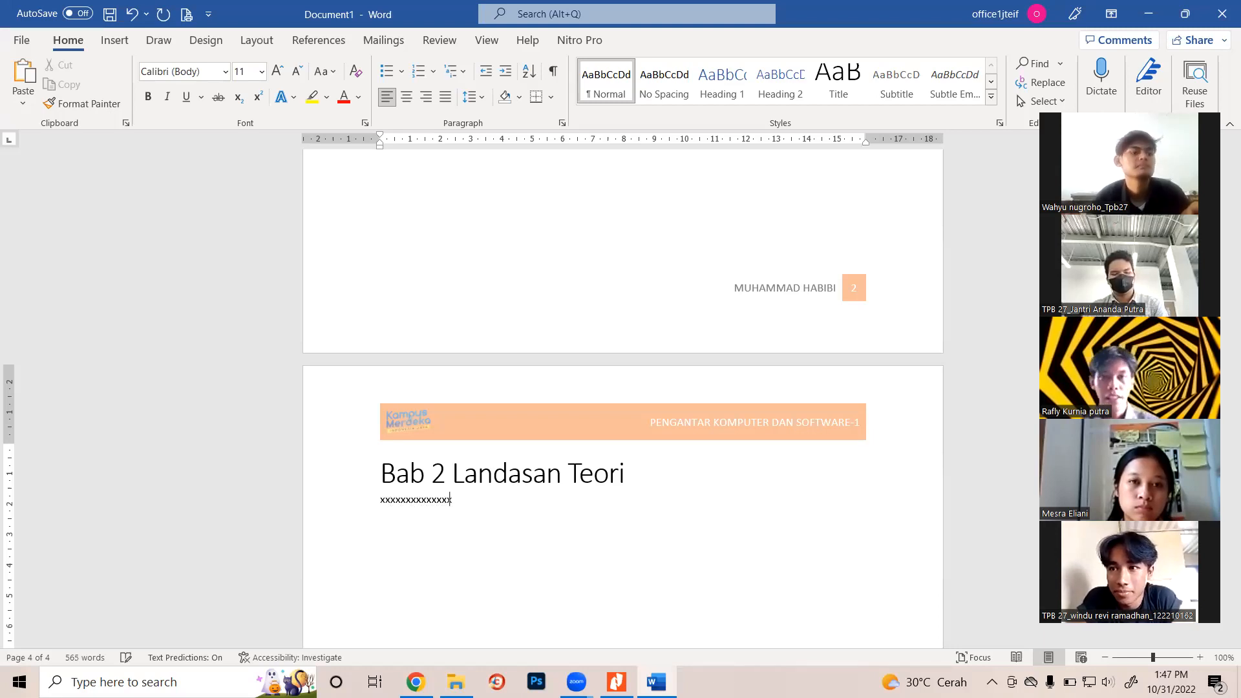
{"action": "type", "text": "xxxxxxxxxxxxxxxxxxxxxxxxxxxxxxxxxxxxxxxxxxxxxxxxxxxxxxxxxxxxxxxxxxxxxxxxxxxxxxxxx"}
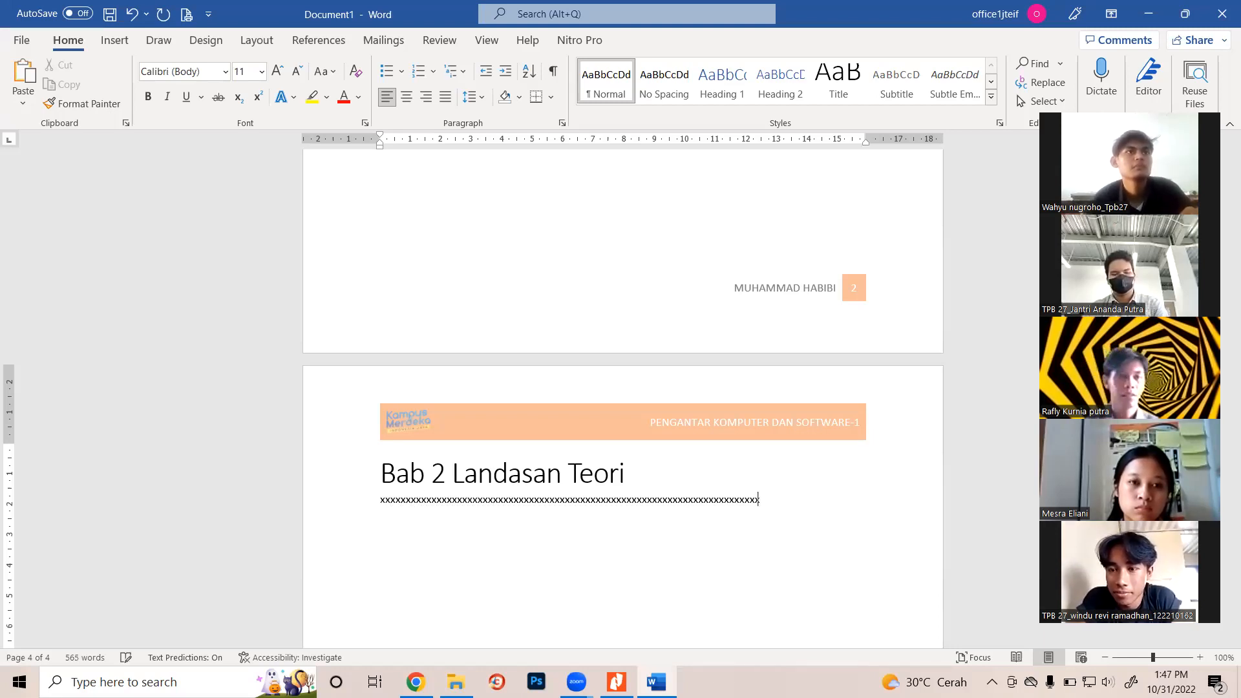
{"action": "type", "text": "xxxxxxxxxxxxxxxxxxxxxxxxxxxxxxxxxxxxxxxxxxxxxxxxxxxxxxxxxxxxxxxxxxxxxxxxxxxxxxxxxxxxxxxxxxxxxxxxxxxxxxx"}
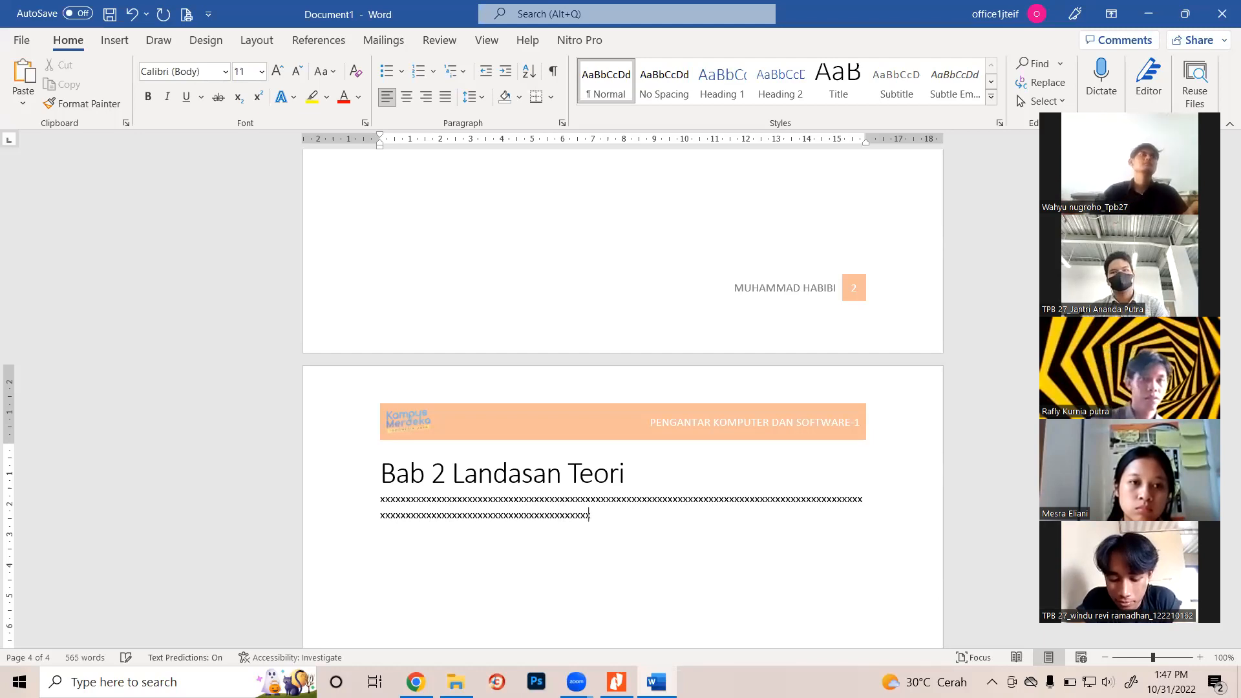
{"action": "type", "text": "xxxxxxxxxxxxxxxxxxxxxxxxxxxxxxxxxxxxxxxxxxxxxxxxxxxxxxxxxxxxxxxxxx"}
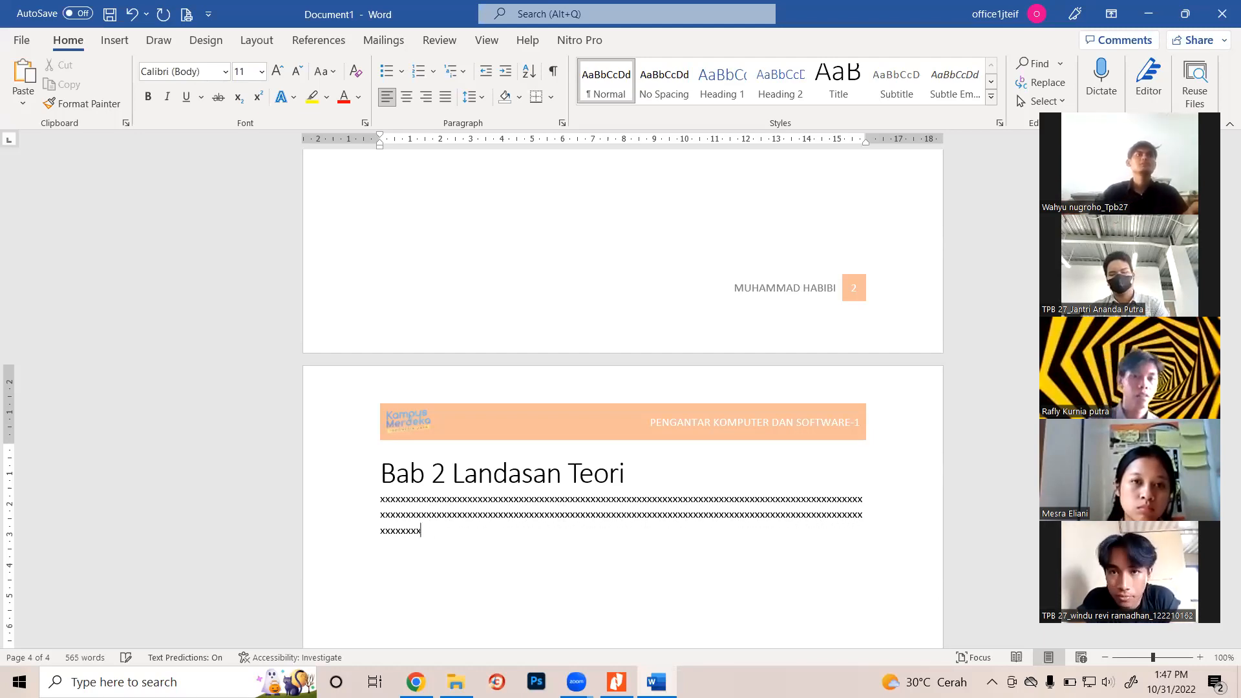
{"action": "type", "text": "xxxxxxxxxxxxxxxxxxxxxxxxxxxxxxxxxxxxxx"}
{"action": "key", "text": "Return"}
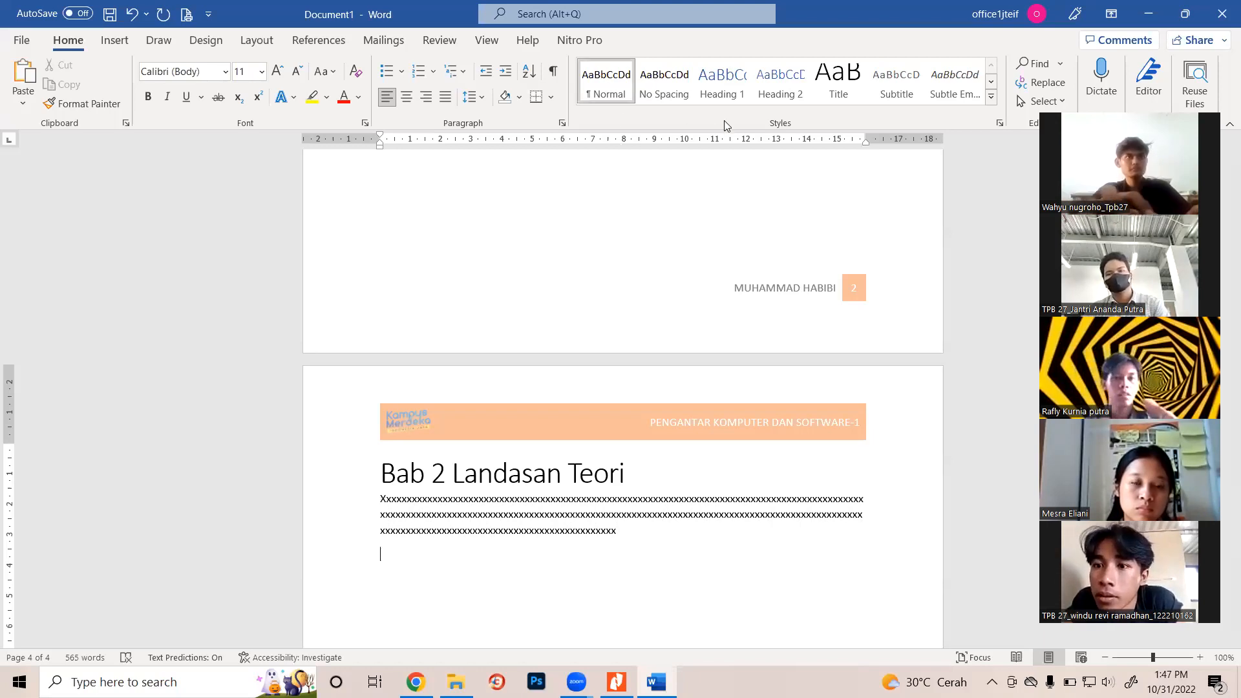
{"action": "left_click", "coordinate": [730, 101]}
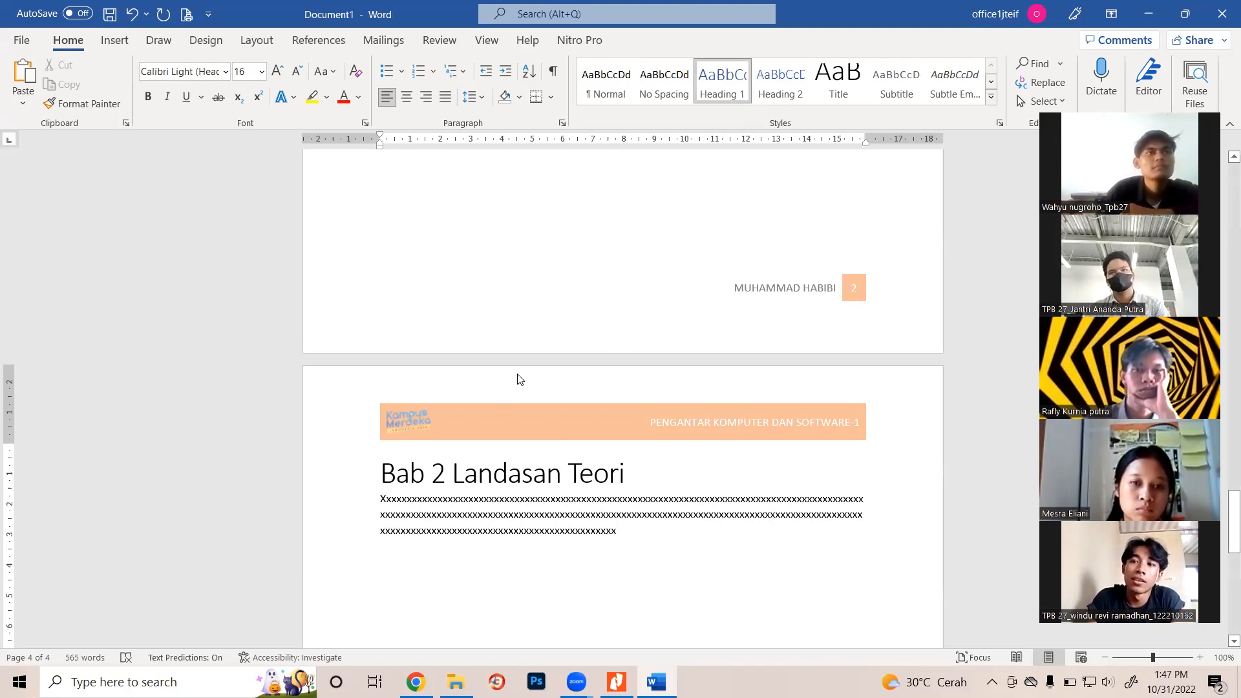
{"action": "type", "text": "Teori"}
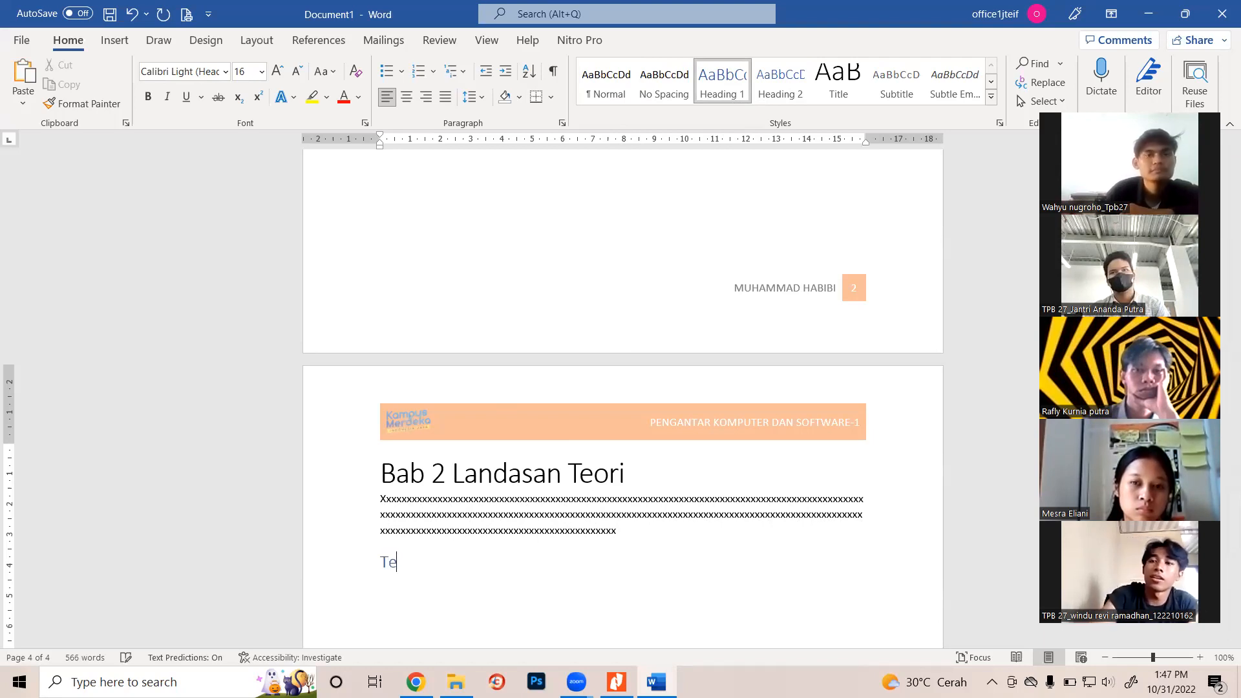
{"action": "key", "text": "BackSpace"}
{"action": "key", "text": "BackSpace"}
{"action": "key", "text": "BackSpace"}
{"action": "key", "text": "BackSpace"}
{"action": "key", "text": "BackSpace"}
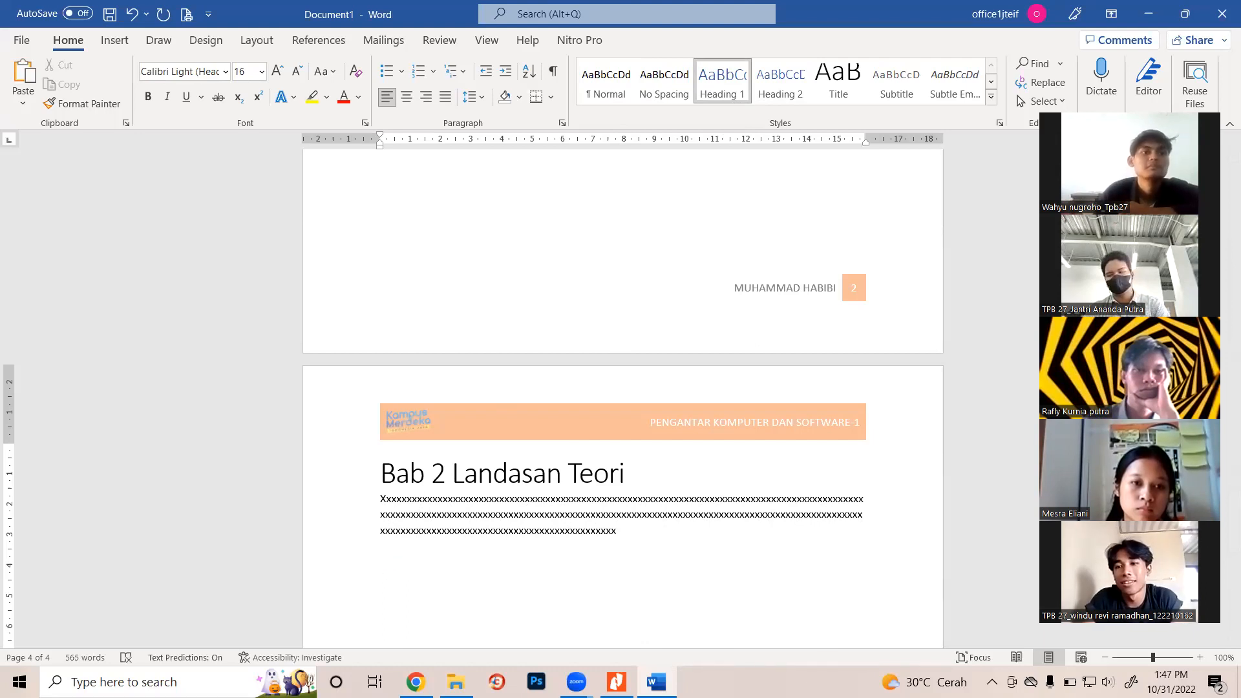
{"action": "type", "text": "2.1"}
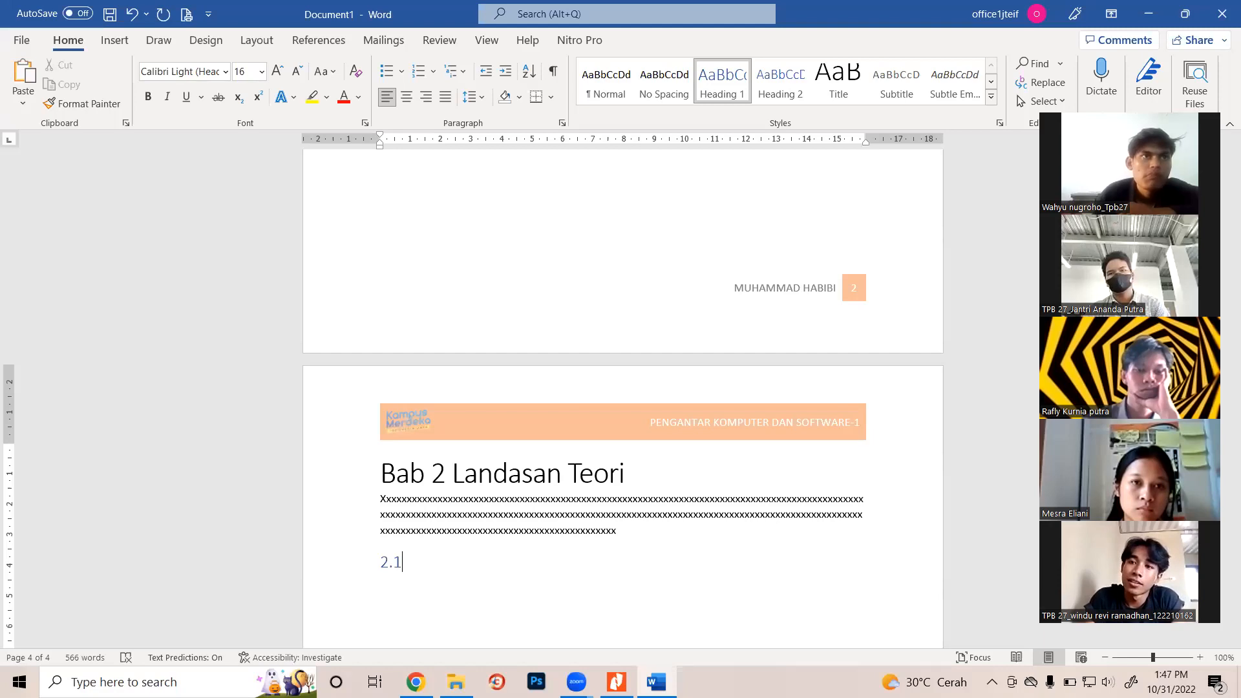
{"action": "type", "text": " Teor"}
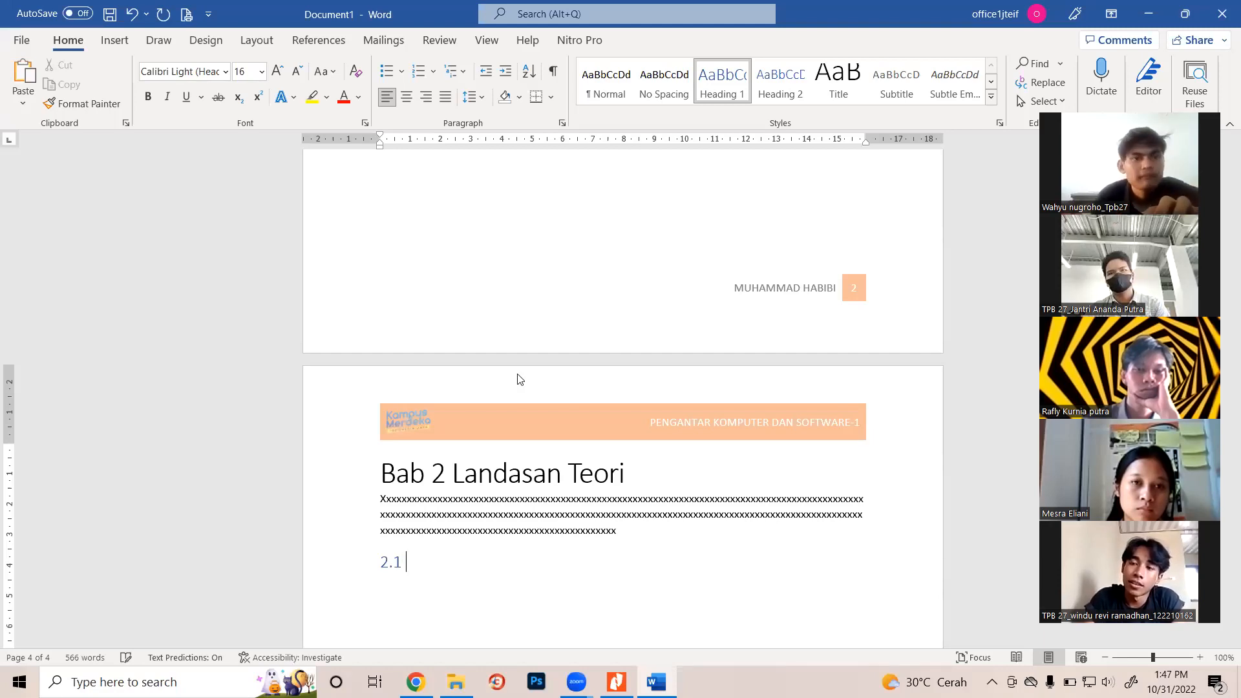
{"action": "type", "text": "i"}
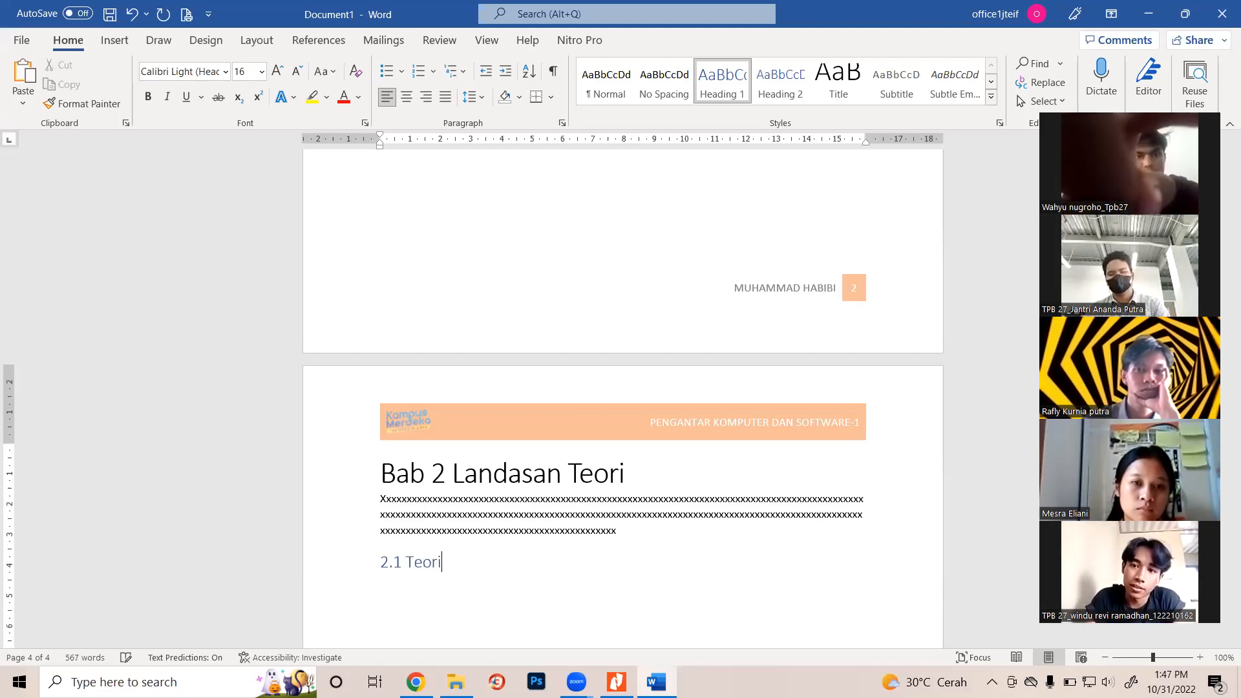
{"action": "left_click", "coordinate": [435, 469]}
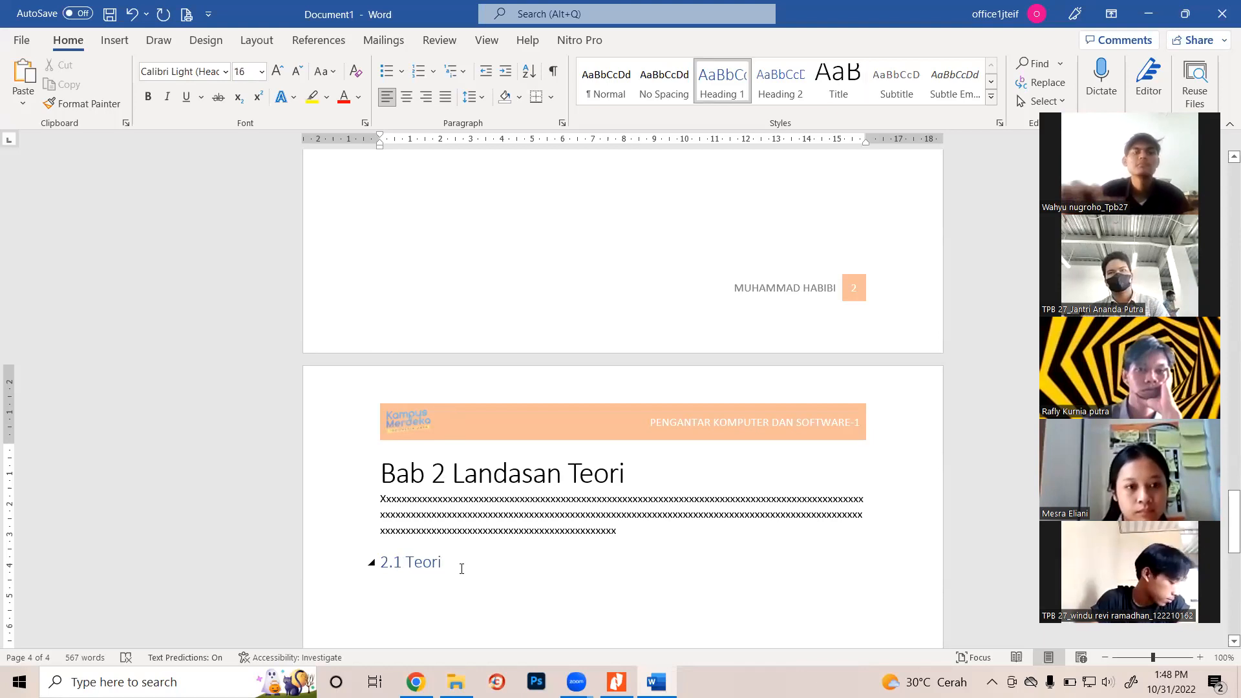
{"action": "key", "text": "Return"}
{"action": "key", "text": "BackSpace"}
{"action": "key", "text": "BackSpace"}
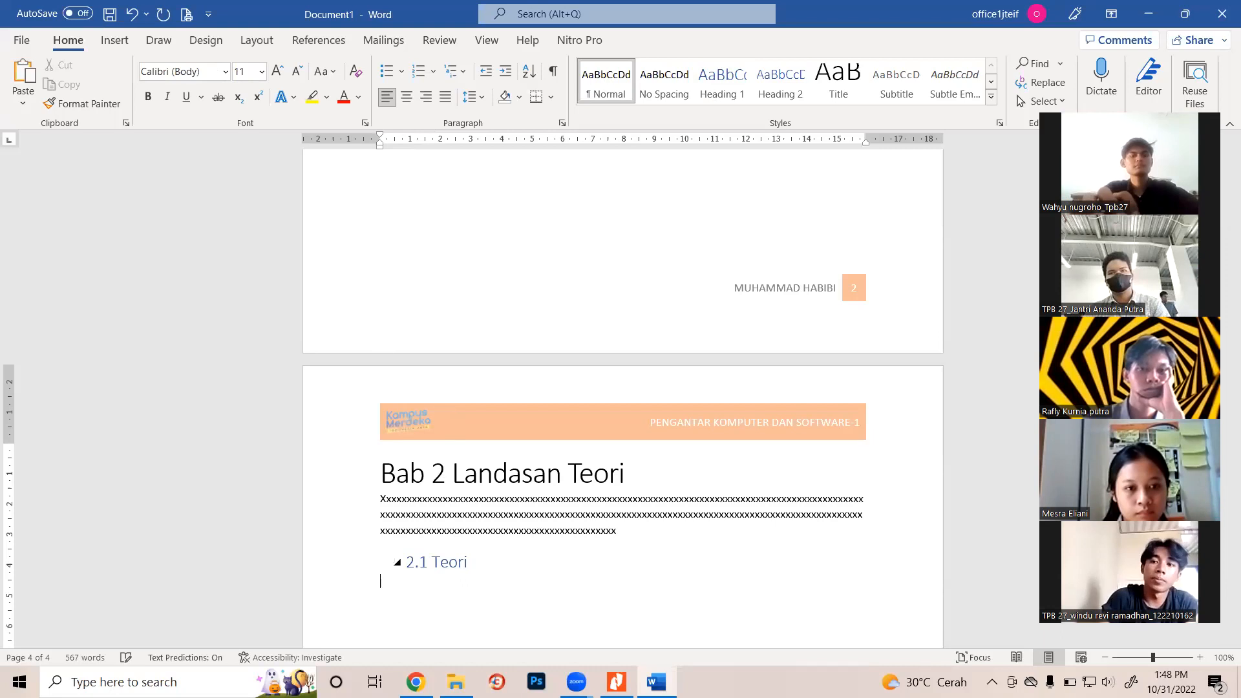
{"action": "key", "text": "BackSpace"}
{"action": "key", "text": "Return"}
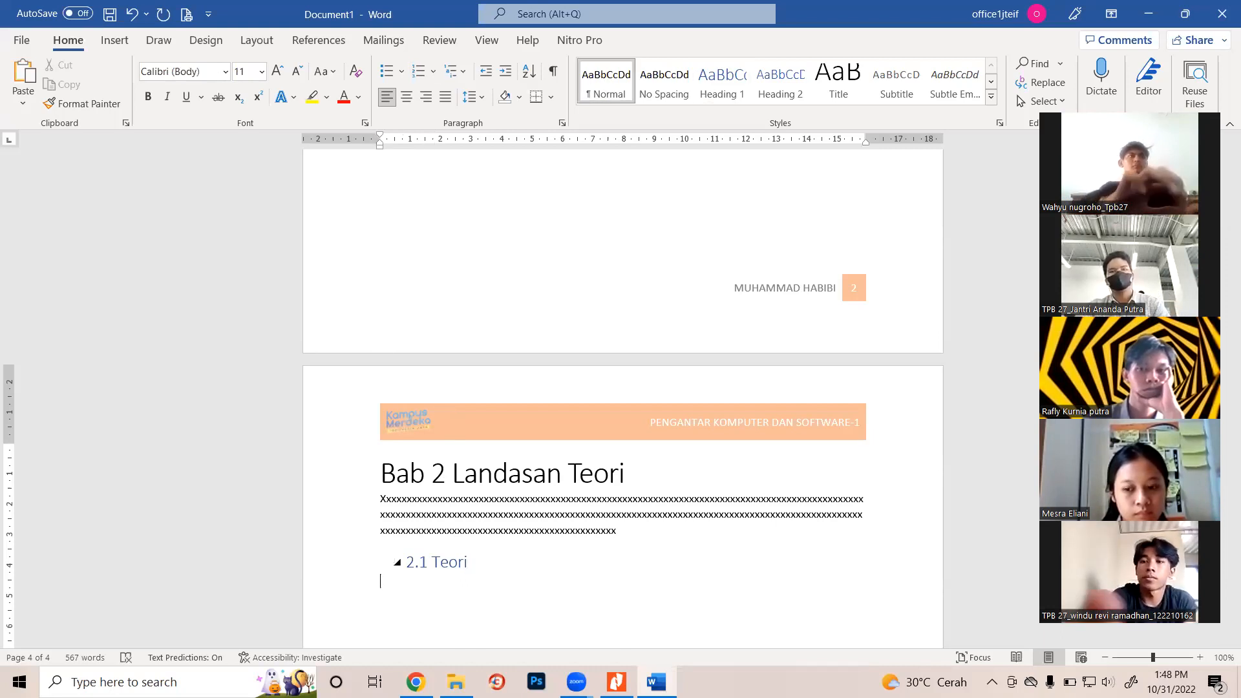
{"action": "left_click", "coordinate": [779, 88]}
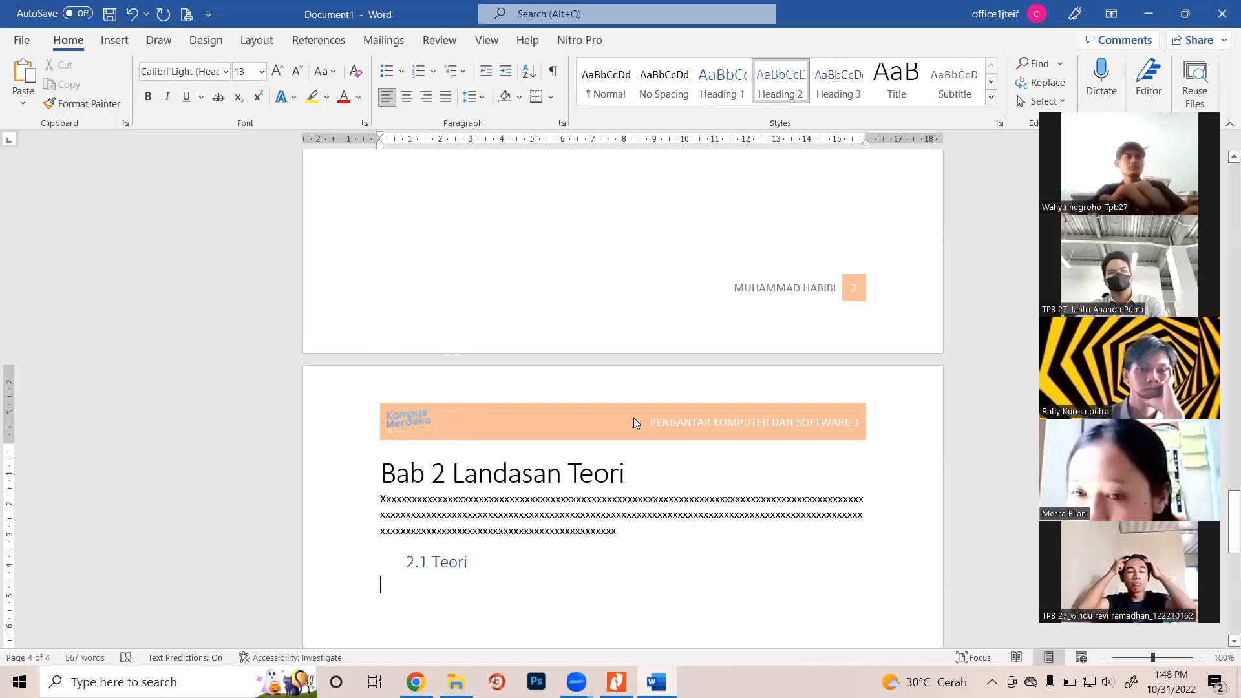
{"action": "type", "text": "2.1."}
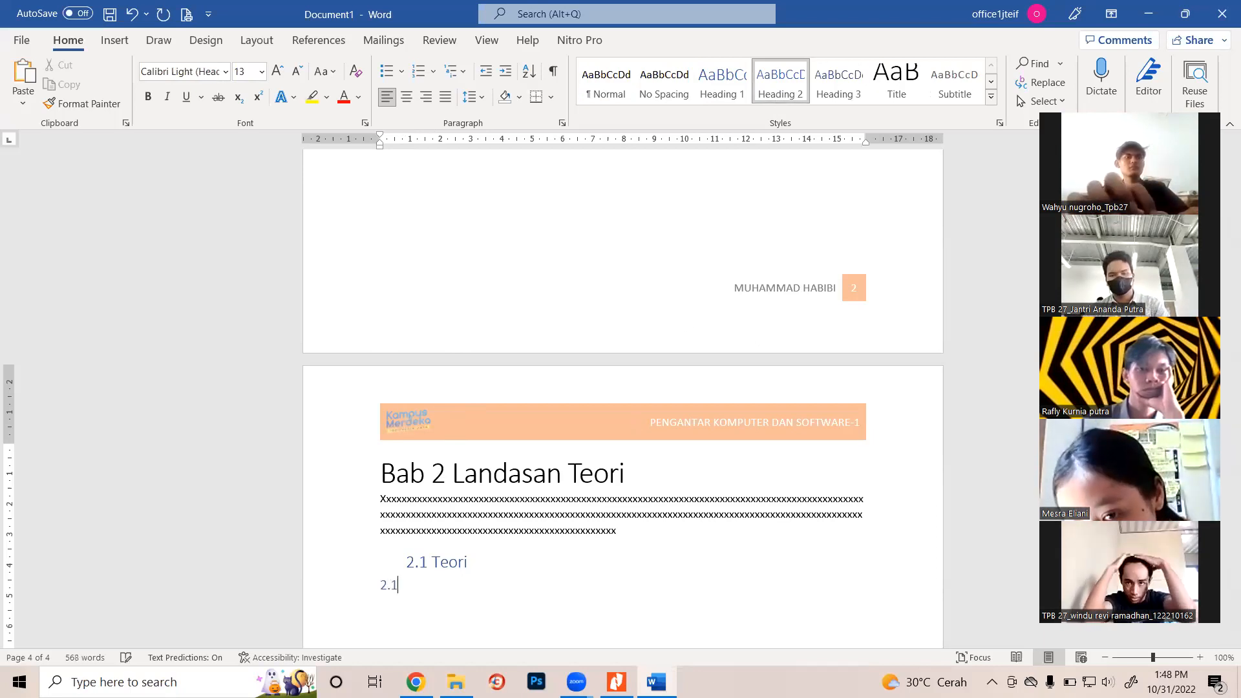
{"action": "type", "text": "1"}
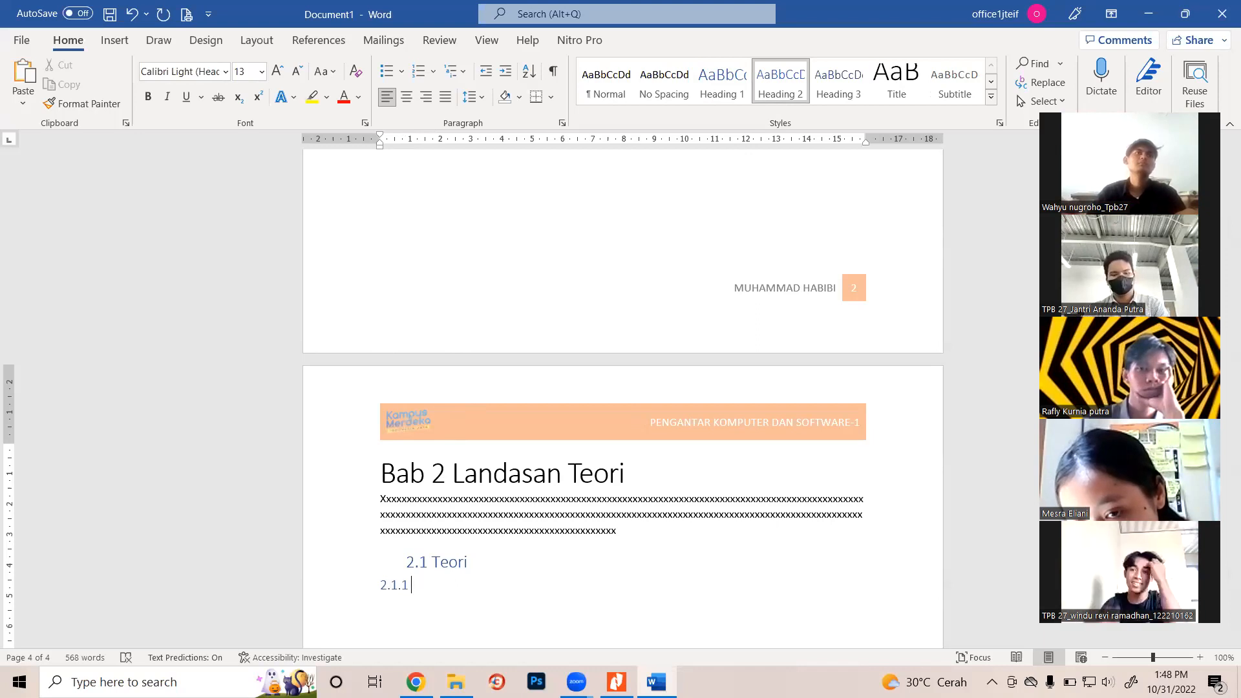
{"action": "key", "text": "Return"}
{"action": "type", "text": "2.1."}
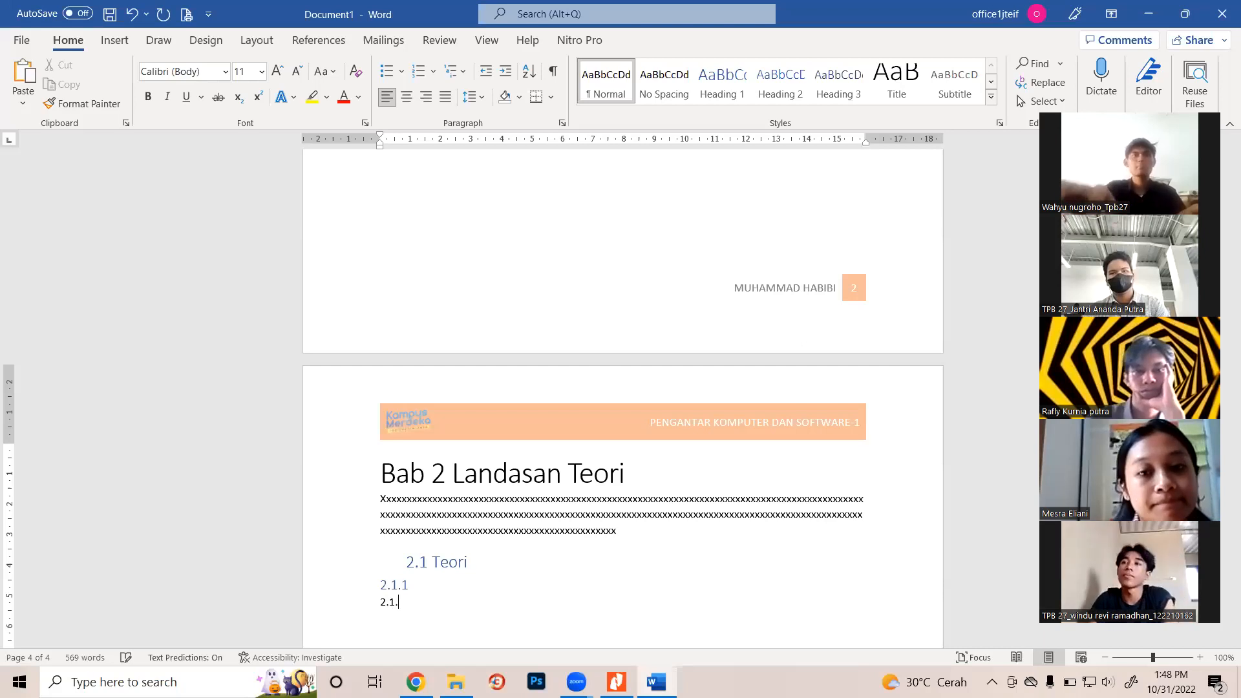
{"action": "key", "text": "BackSpace"}
{"action": "key", "text": "BackSpace"}
{"action": "key", "text": "BackSpace"}
{"action": "key", "text": "BackSpace"}
{"action": "key", "text": "BackSpace"}
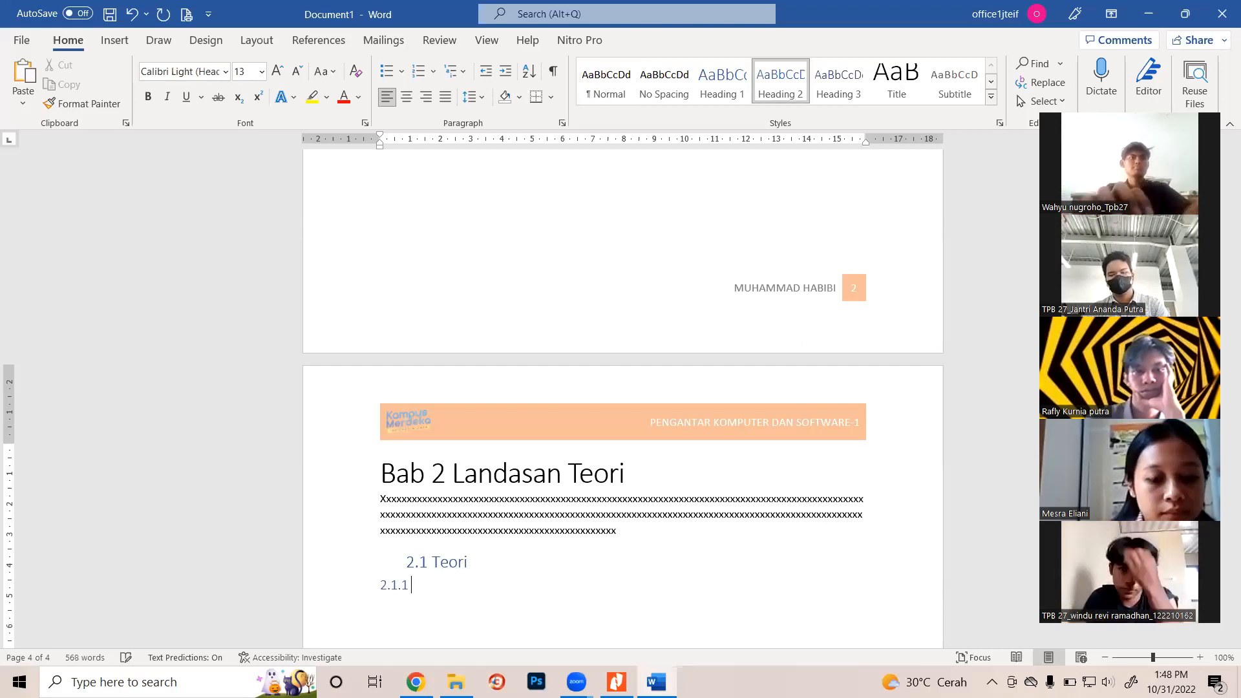
{"action": "key", "text": "BackSpace"}
{"action": "key", "text": "BackSpace"}
{"action": "key", "text": "BackSpace"}
{"action": "key", "text": "BackSpace"}
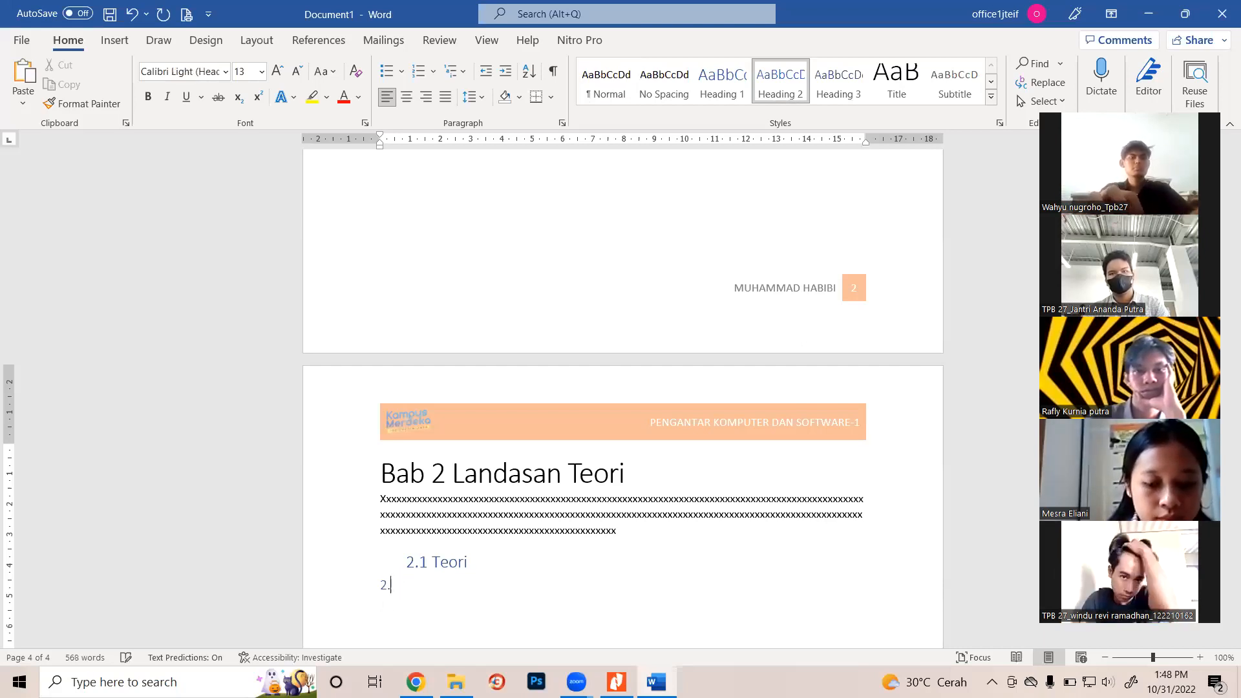
{"action": "key", "text": "BackSpace"}
{"action": "key", "text": "BackSpace"}
{"action": "key", "text": "BackSpace"}
{"action": "key", "text": "BackSpace"}
{"action": "key", "text": "BackSpace"}
{"action": "key", "text": "BackSpace"}
{"action": "key", "text": "BackSpace"}
{"action": "key", "text": "BackSpace"}
{"action": "key", "text": "BackSpace"}
{"action": "key", "text": "BackSpace"}
{"action": "key", "text": "BackSpace"}
{"action": "key", "text": "BackSpace"}
{"action": "key", "text": "BackSpace"}
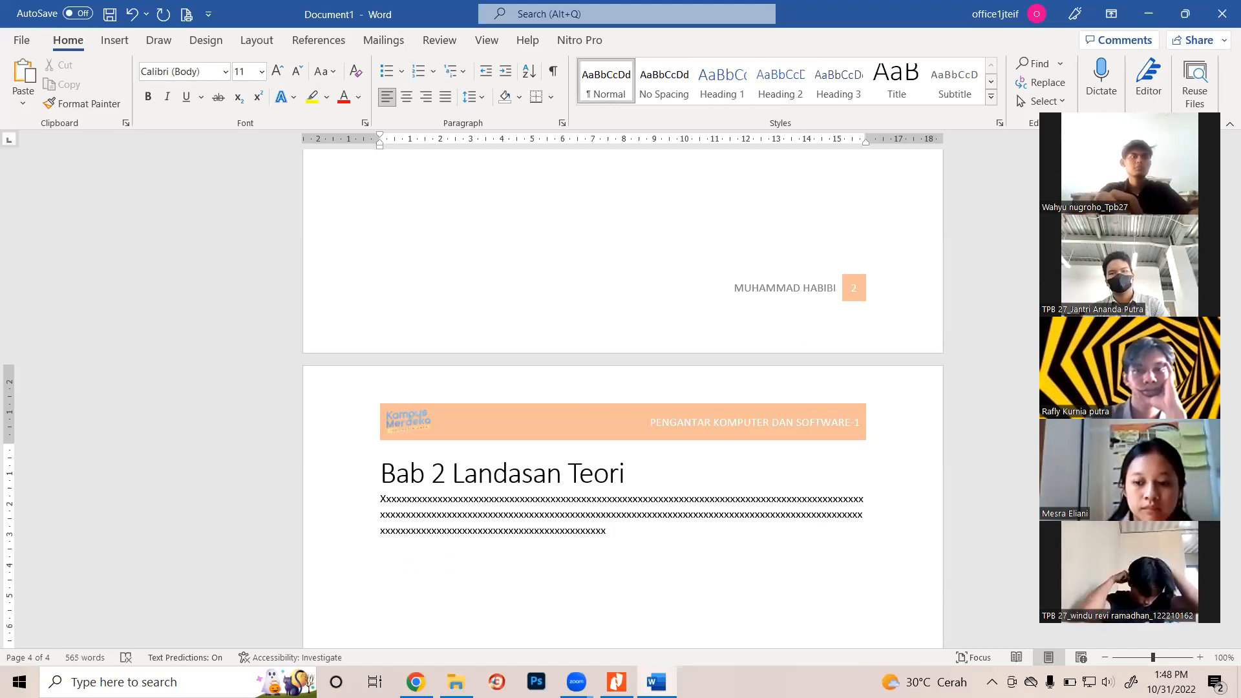
Add the Heading 1 subheading '2.1 Teori 1' and remove the automatic numbering below it
{"action": "left_click", "coordinate": [722, 83]}
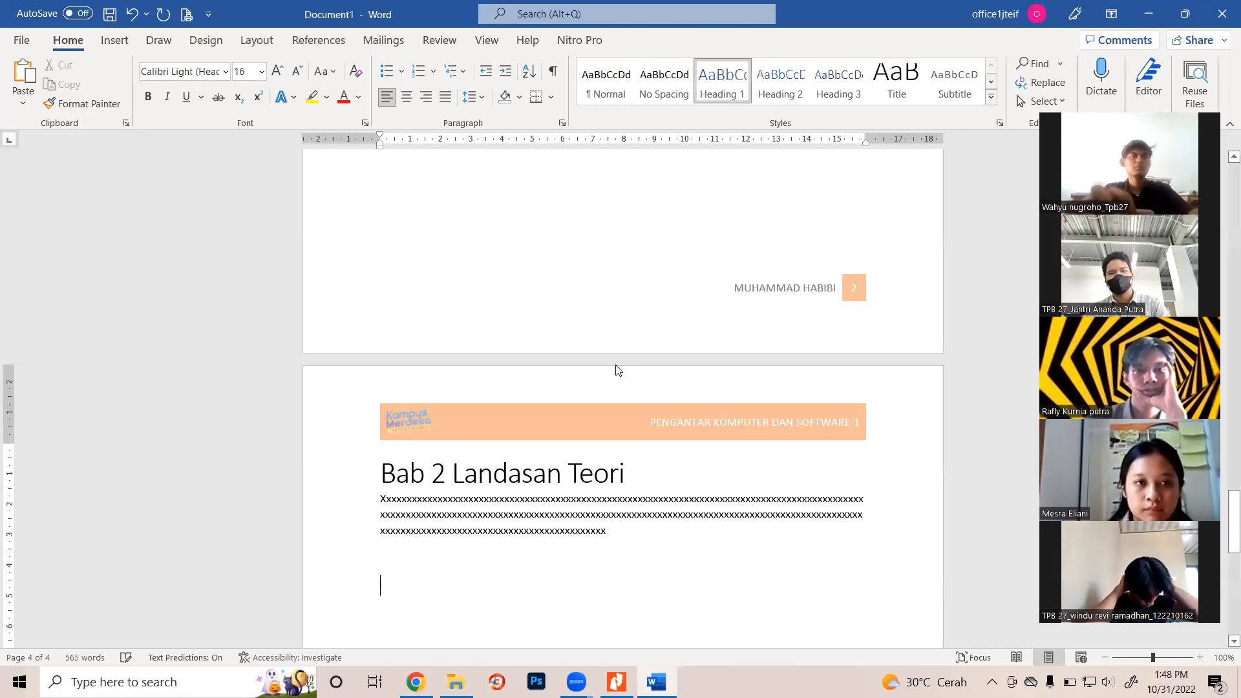
{"action": "type", "text": "1"}
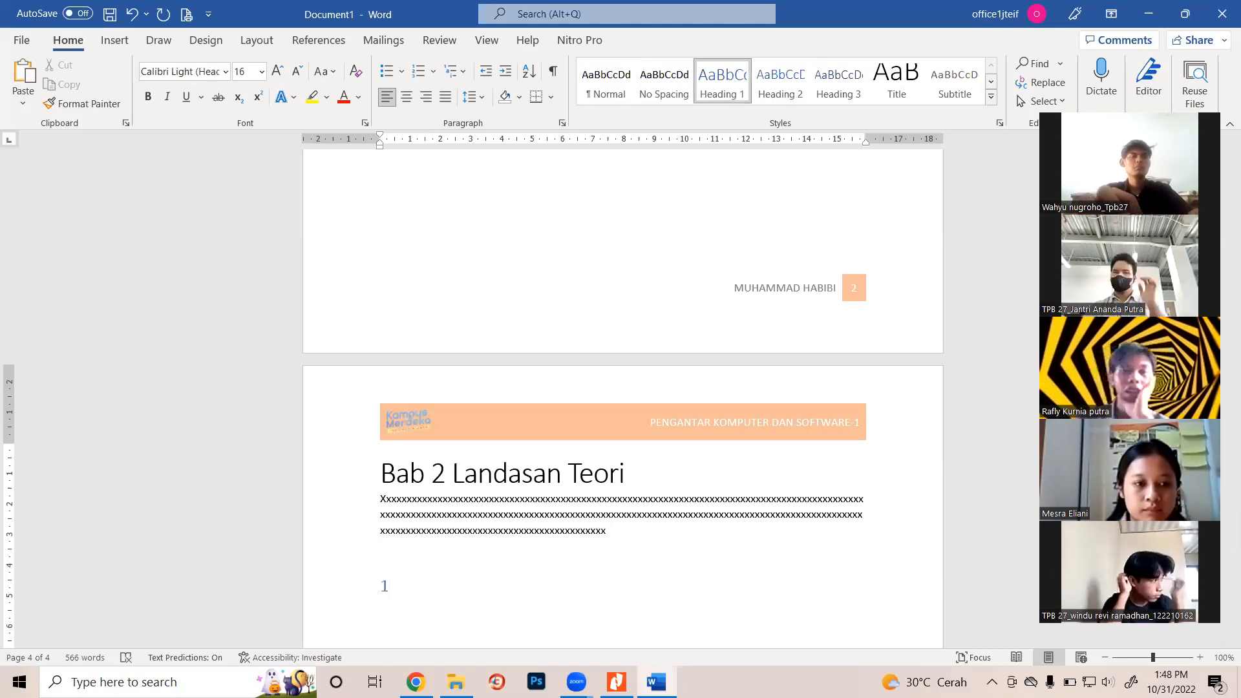
{"action": "key", "text": "BackSpace"}
{"action": "type", "text": "2.1"}
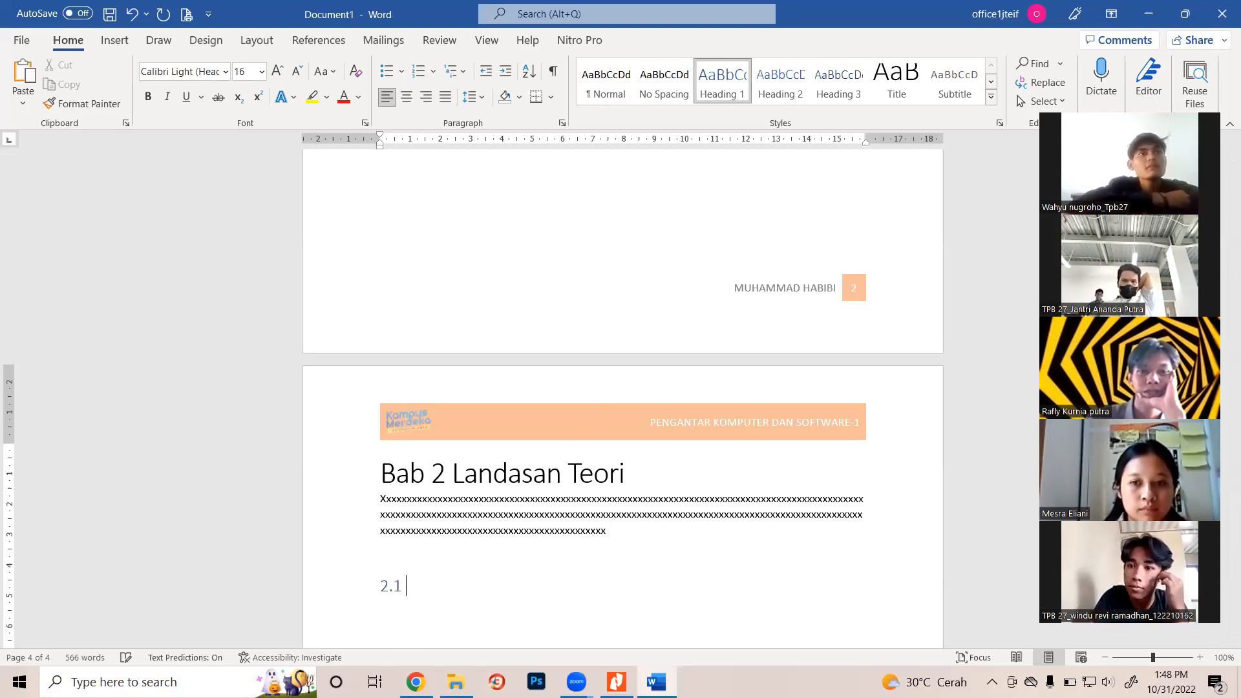
{"action": "type", "text": " Te"}
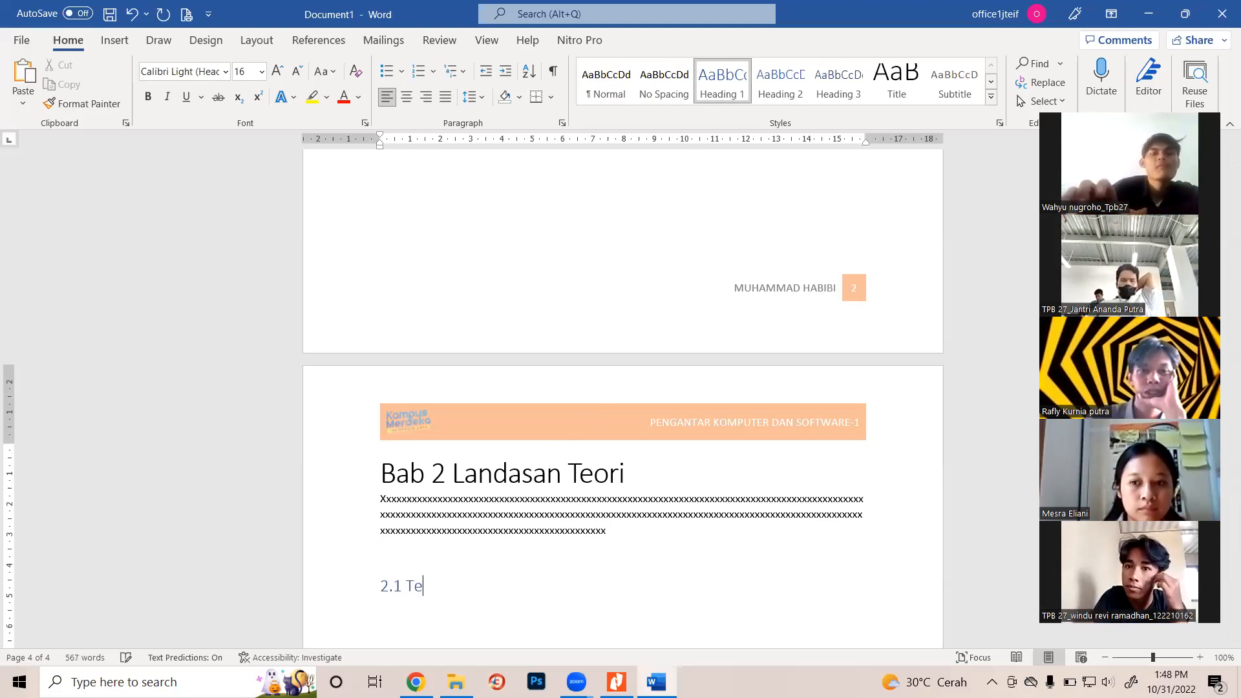
{"action": "type", "text": "ori 1"}
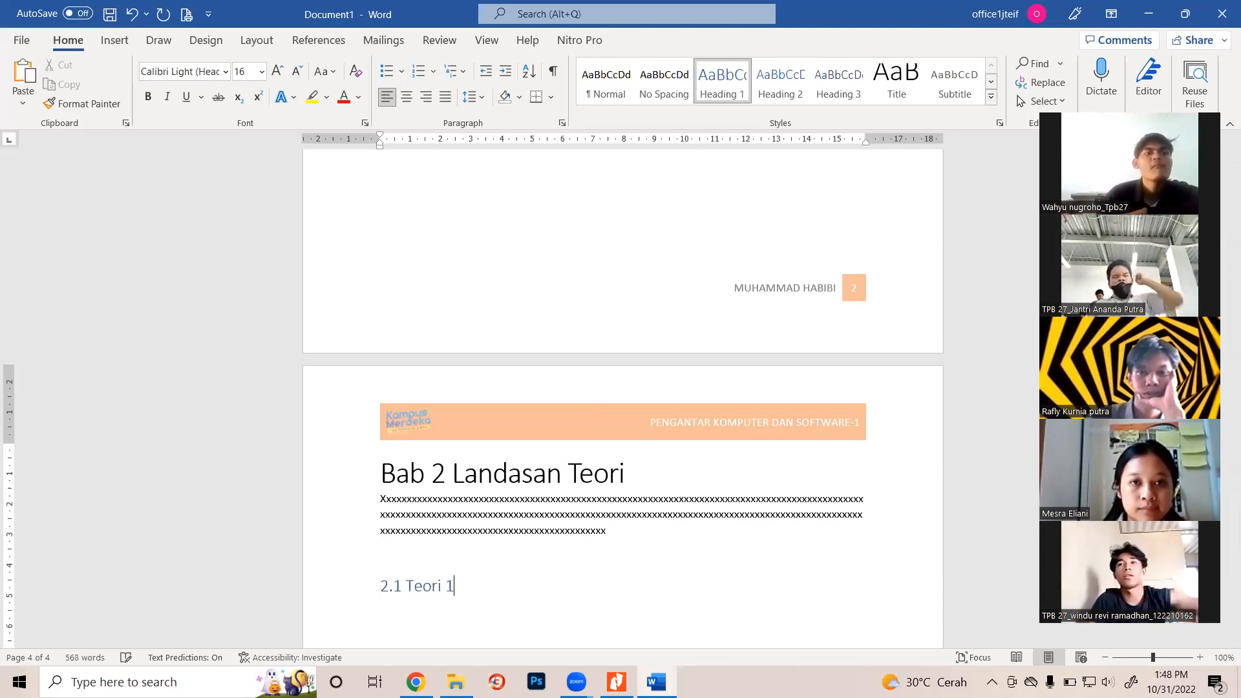
{"action": "key", "text": "Return"}
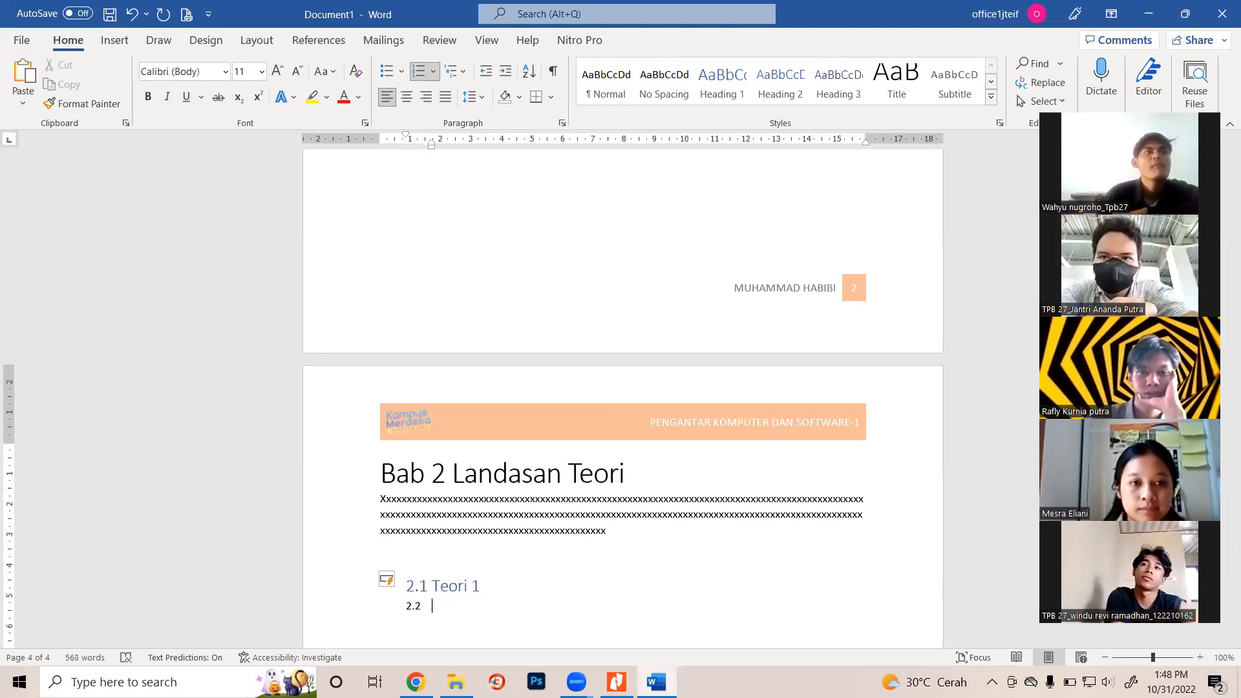
{"action": "key", "text": "BackSpace"}
{"action": "key", "text": "BackSpace"}
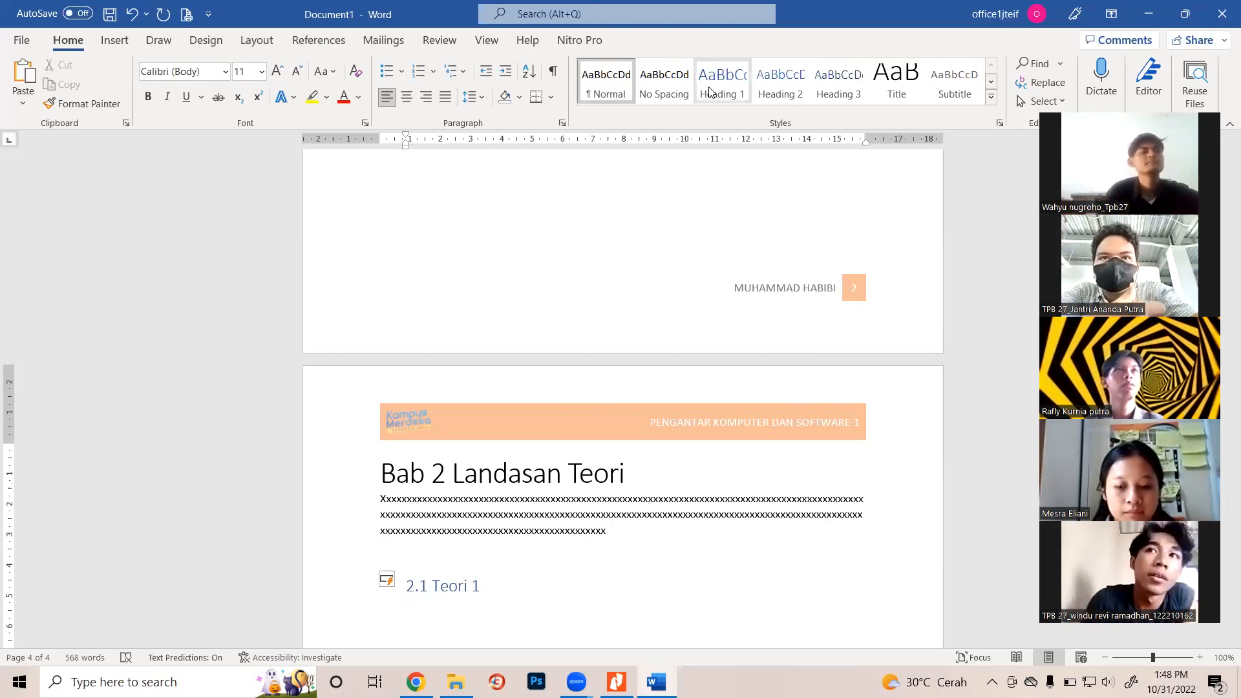
Delete the unfinished 2.2 heading line and scroll Nitro Pro toward the Footnote dan Endnote slide
{"action": "left_click", "coordinate": [729, 94]}
{"action": "type", "text": "2."}
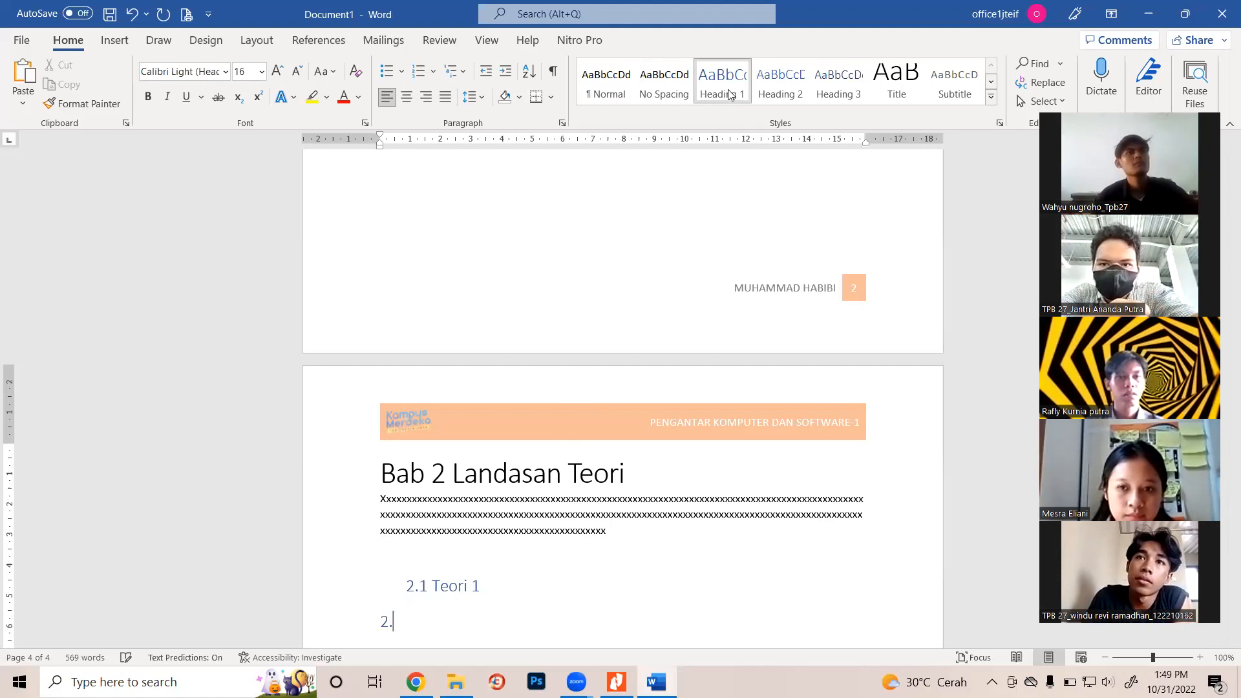
{"action": "type", "text": "2"}
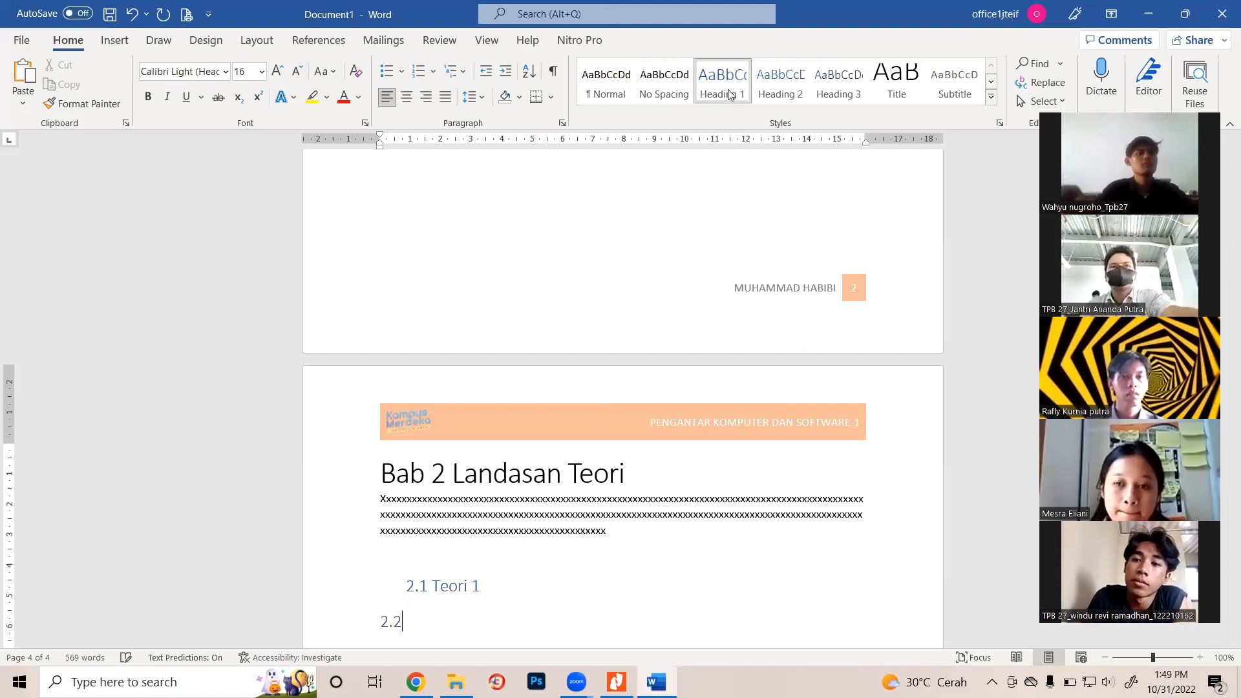
{"action": "key", "text": "BackSpace"}
{"action": "key", "text": "BackSpace"}
{"action": "key", "text": "BackSpace"}
{"action": "key", "text": "BackSpace"}
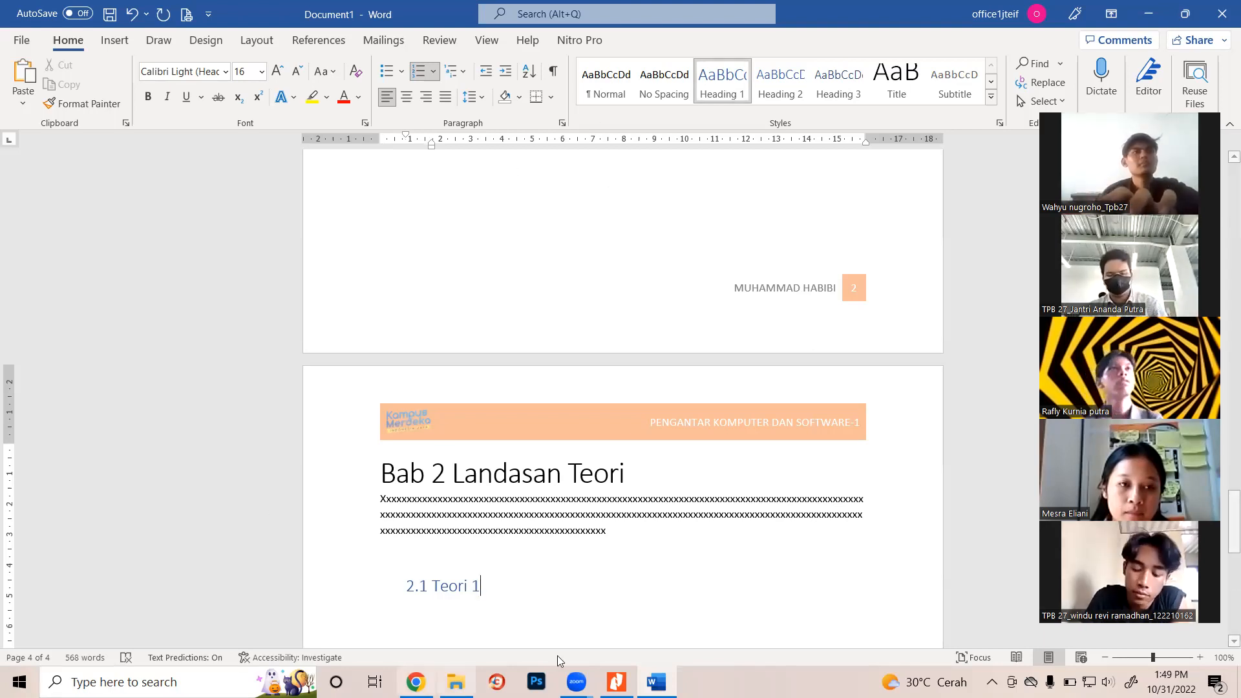
{"action": "left_click", "coordinate": [616, 682]}
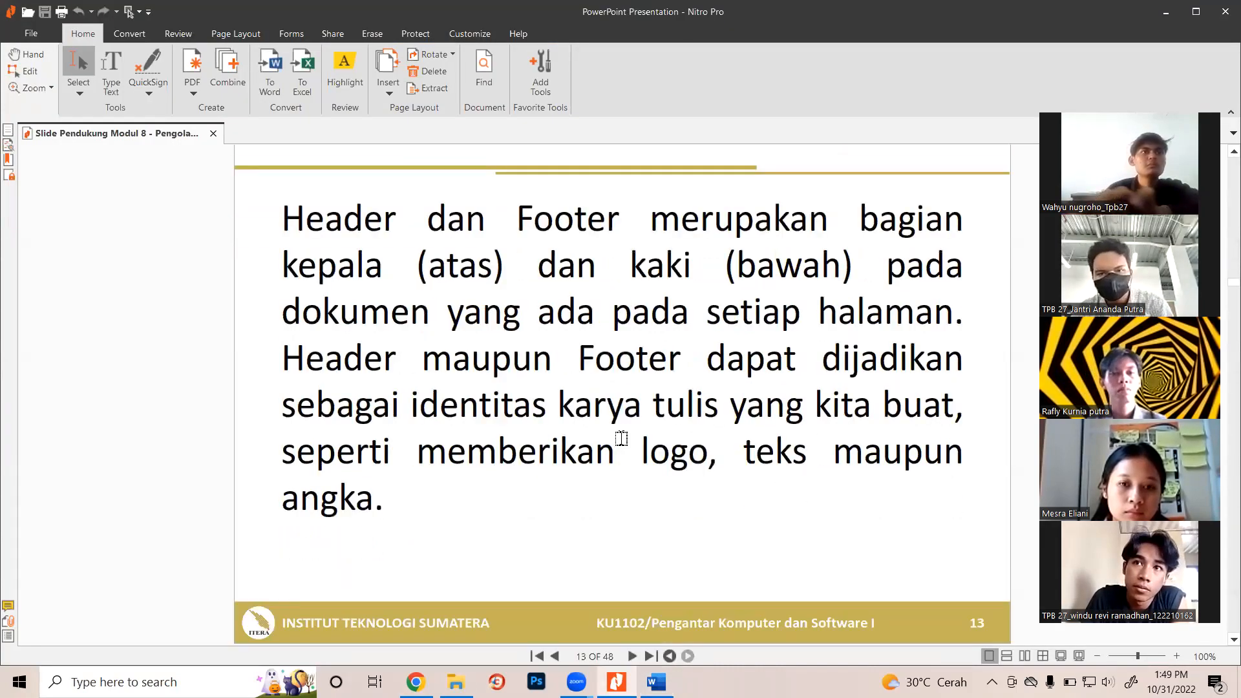
{"action": "scroll", "coordinate": [622, 439], "scroll_direction": "down", "scroll_amount": 15}
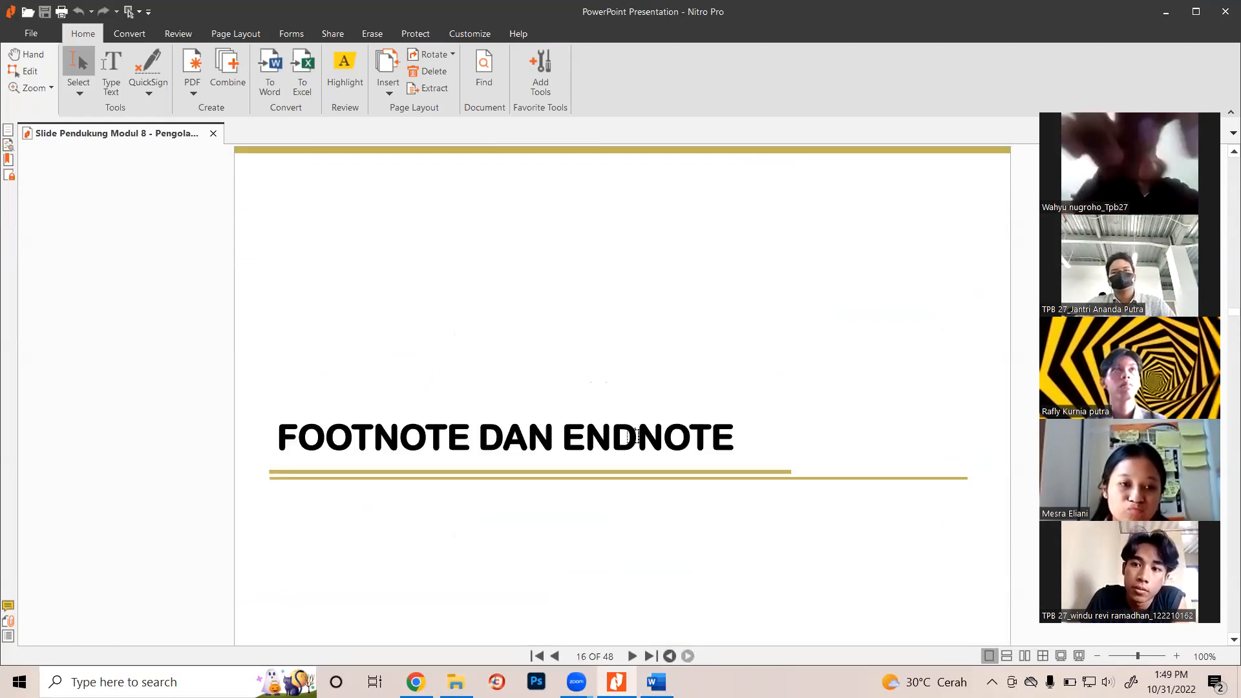
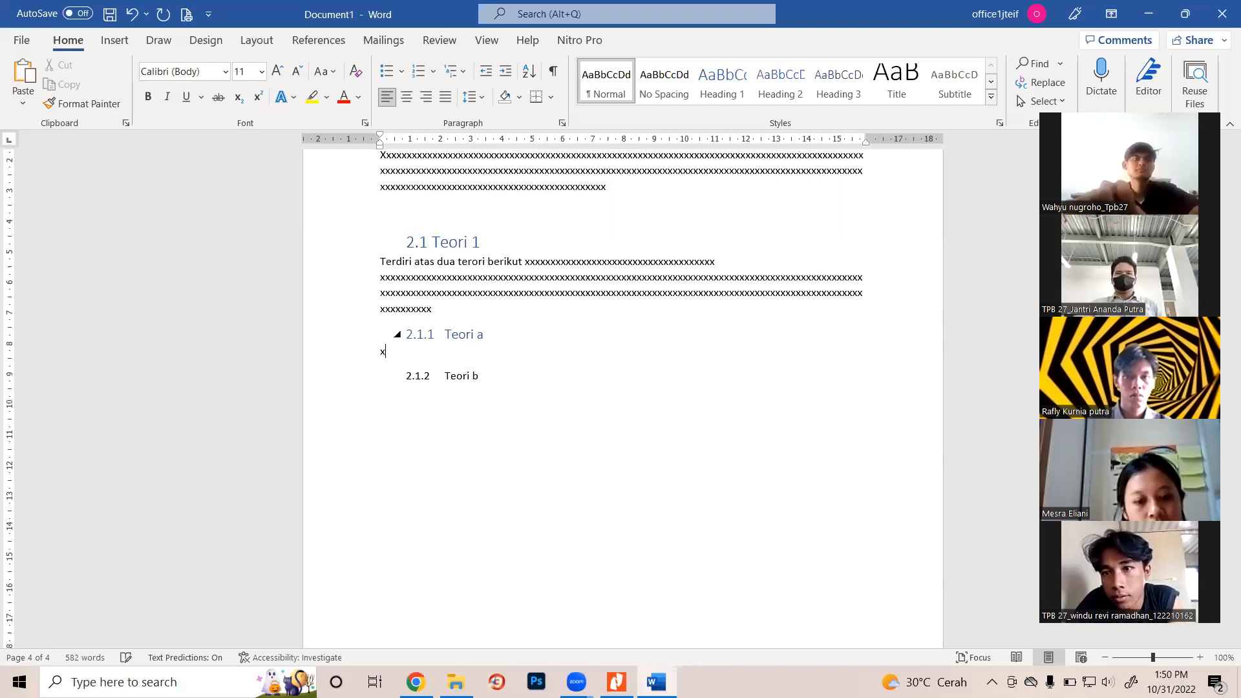
Type a three-line paragraph of x placeholder text under 2.1.1 Teori a and select it
{"action": "type", "text": "xxxxxxxxxxxxxxxxxxxxxxxxxxxxxxxxxxxxxxxxxxxxxxxxxxxxxxxxxxxxxxxxxxxxxxxxxxxxxxxxxxxxxxxxxxxxxxxxxxxxxxxxxxxxxxxxxxxxxxxxxxxxxxxxxxxxxxxxxxxxxxxxxxxxxxxxxxxxxxxxxxxxxxxxxxxxxxxxxxxxxxxxxxxxxxxxxxxx"}
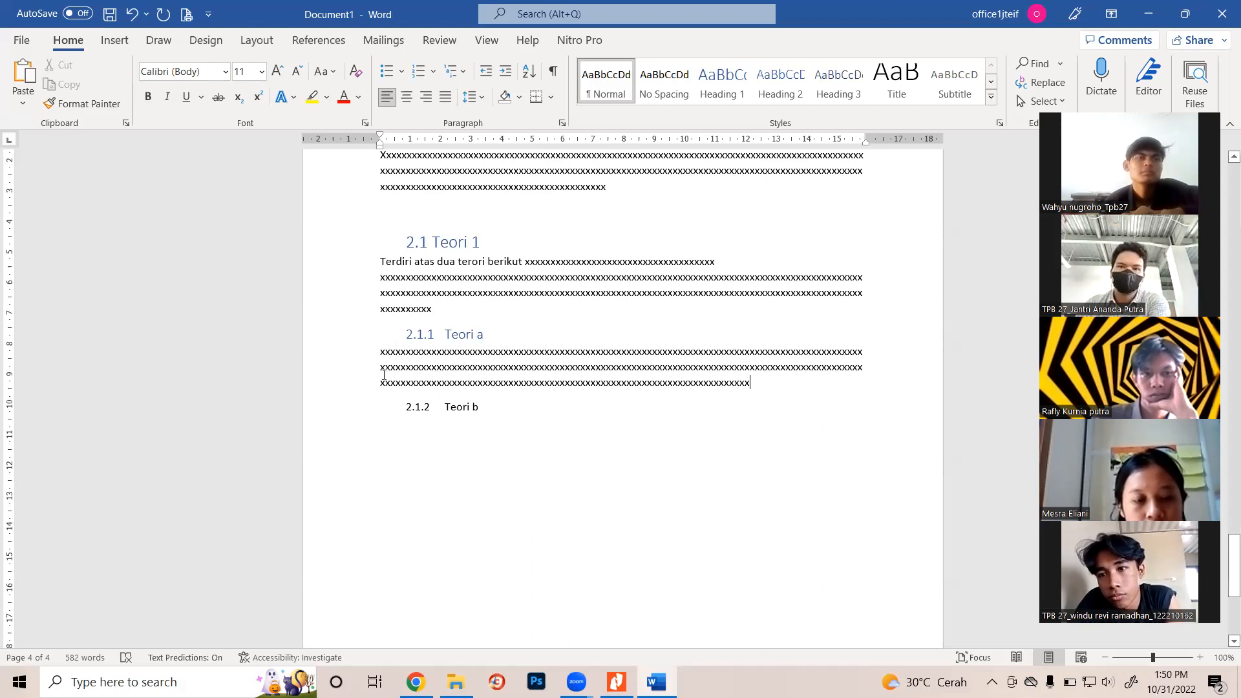
{"action": "left_click_drag", "start_coordinate": [381, 355], "coordinate": [748, 386]}
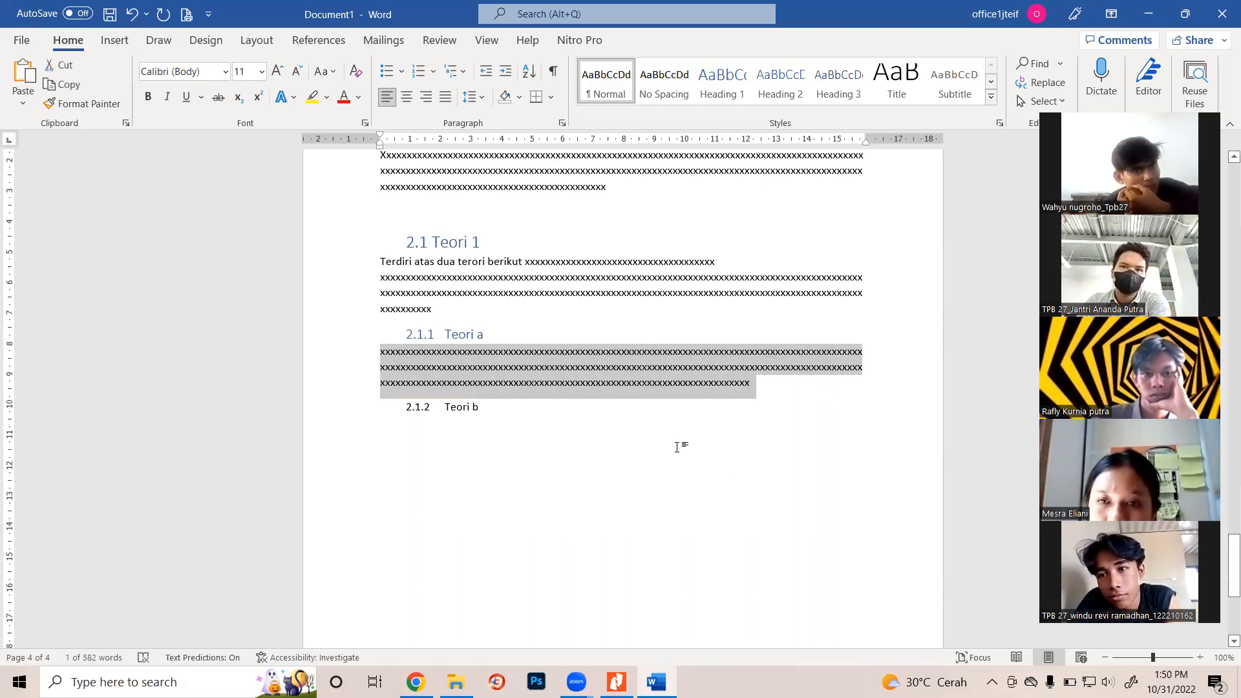
Make Teori b a Heading 2 subheading numbered 2.1.2
{"action": "left_click", "coordinate": [436, 444]}
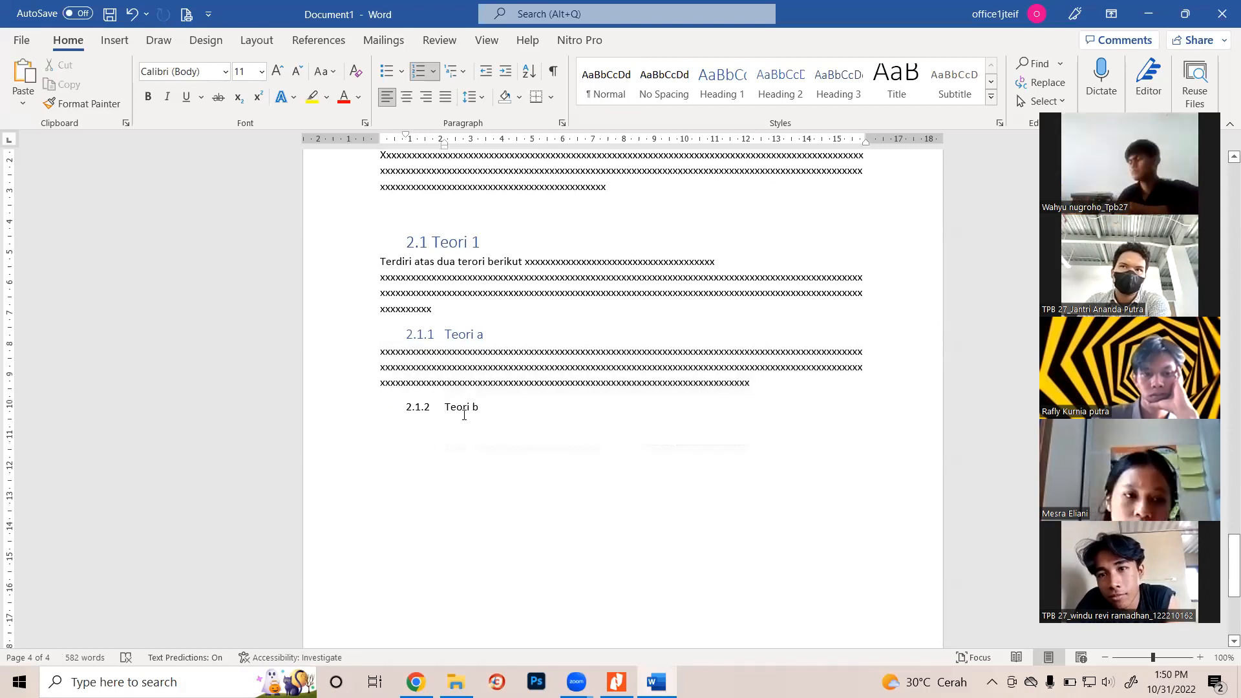
{"action": "left_click", "coordinate": [781, 84]}
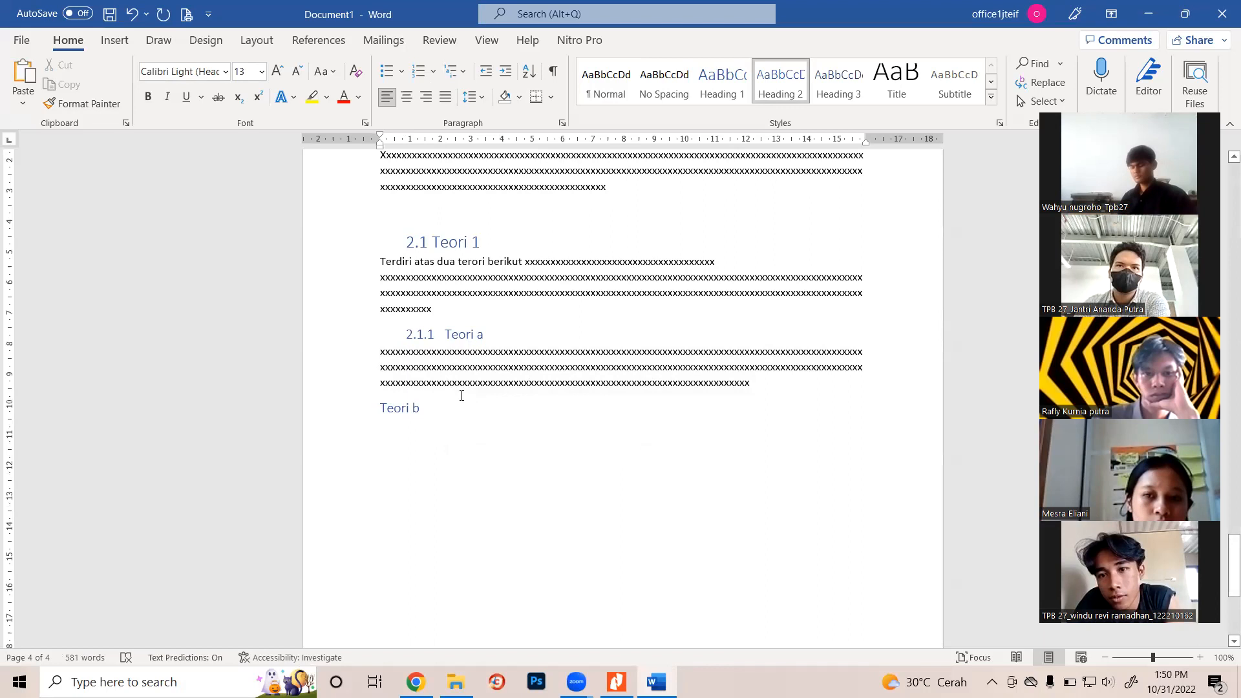
{"action": "type", "text": "2.1"}
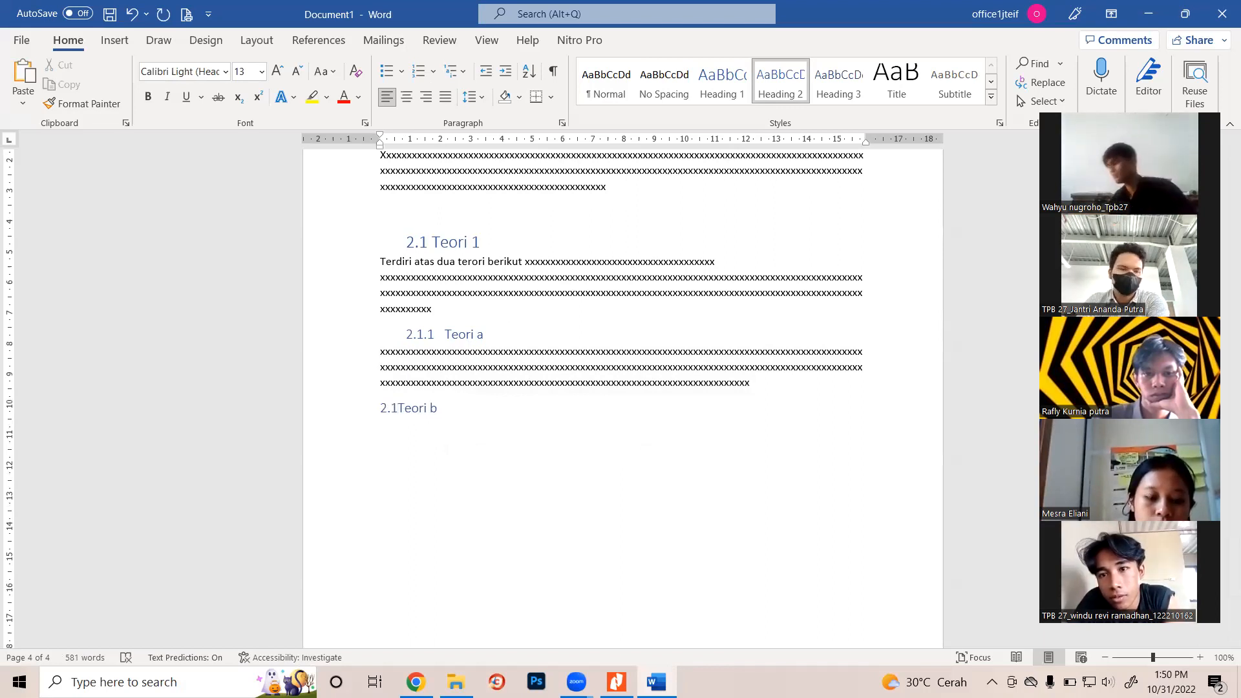
{"action": "type", "text": ".2"}
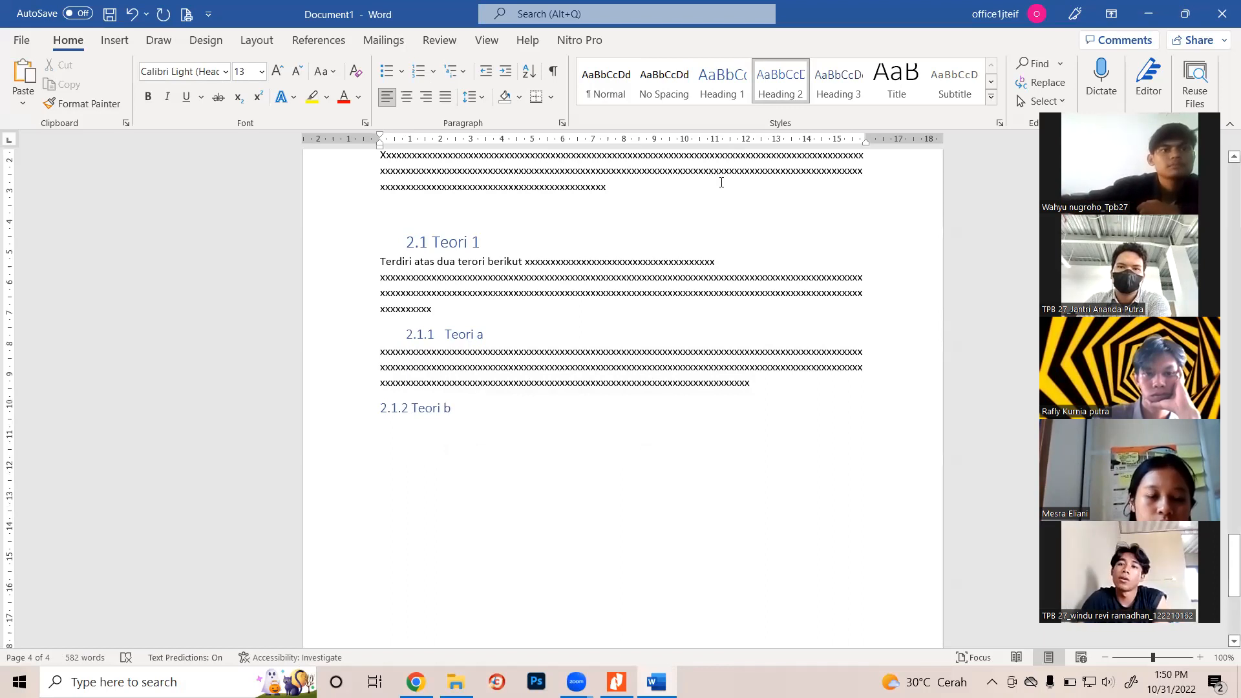
{"action": "left_click", "coordinate": [426, 331]}
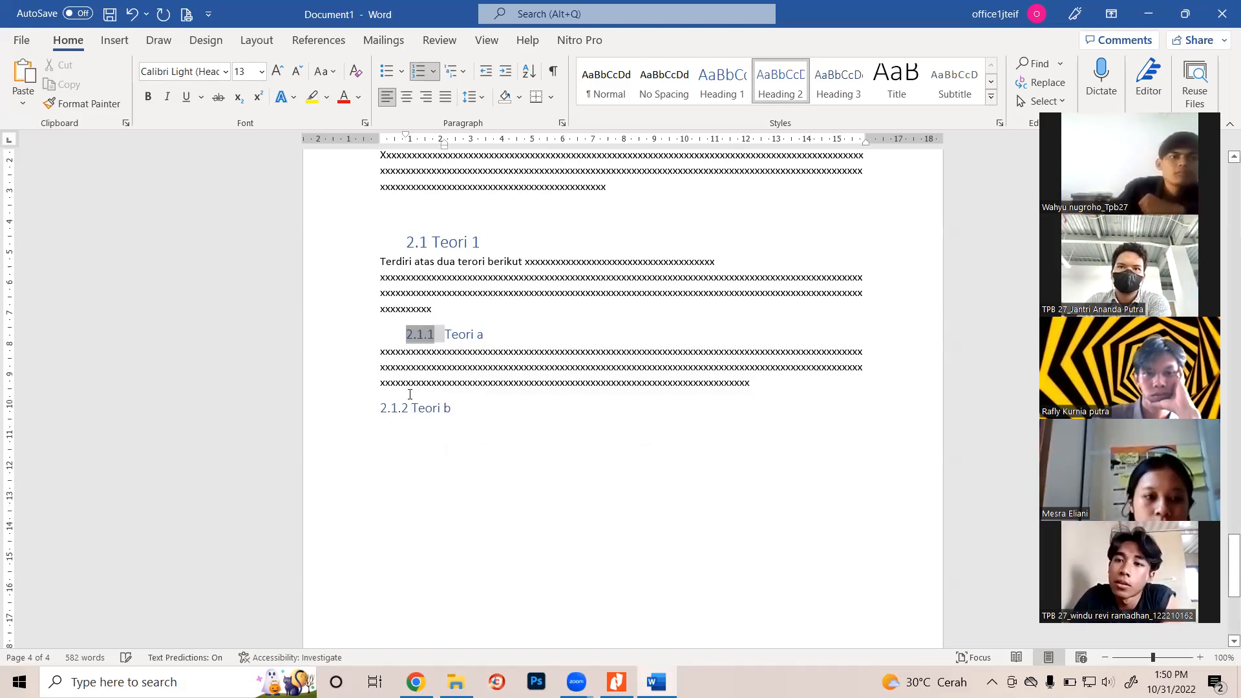
Paste the x paragraph under 2.1.2 Teori b as unnumbered body text
{"action": "left_click", "coordinate": [399, 407]}
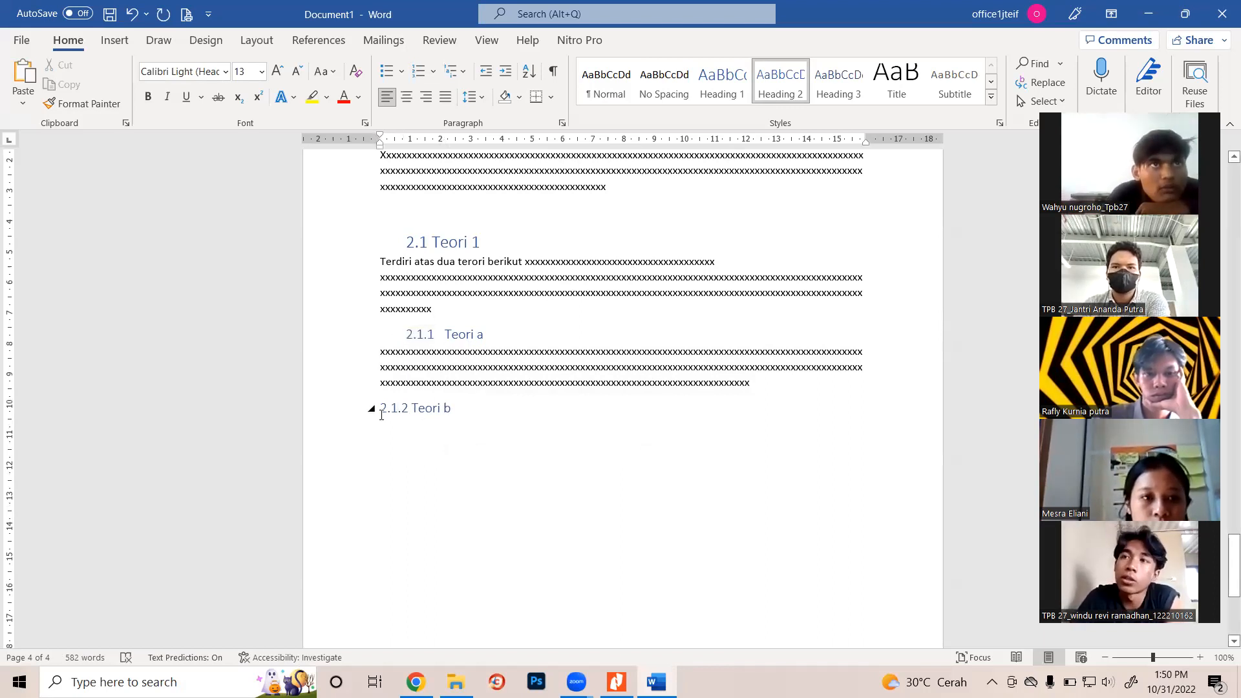
{"action": "left_click", "coordinate": [450, 406]}
{"action": "key", "text": "Return"}
{"action": "key", "text": "BackSpace"}
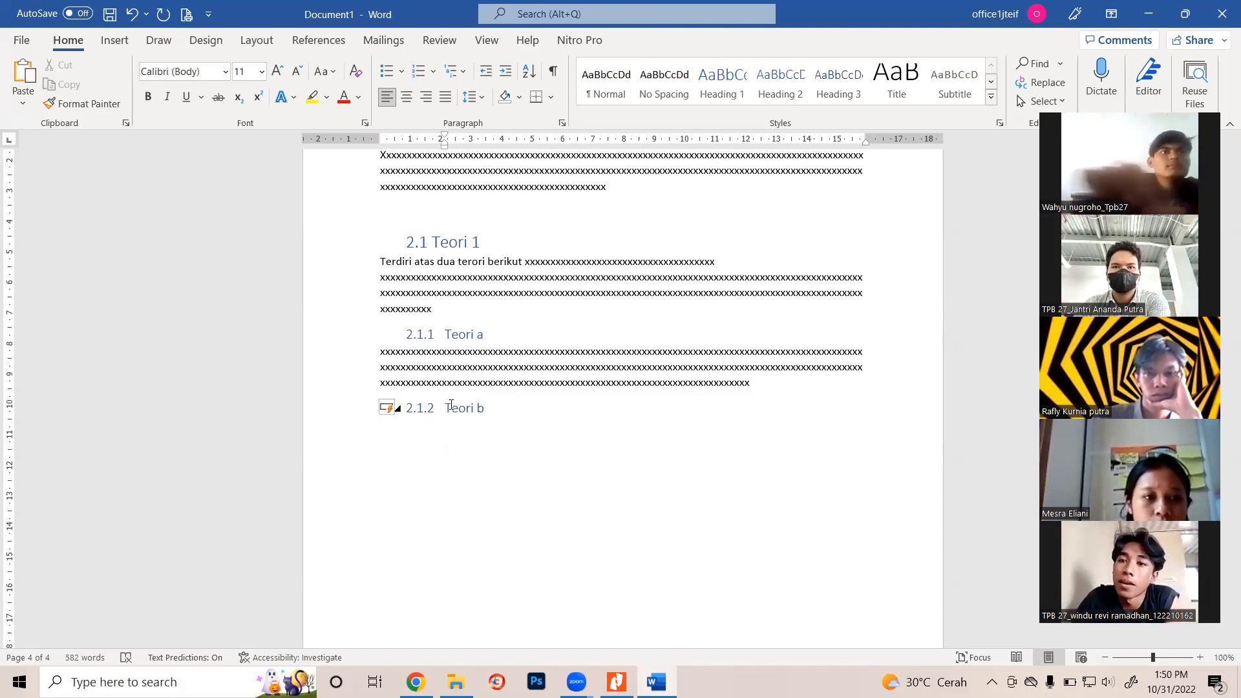
{"action": "key", "text": "ctrl+v"}
{"action": "key", "text": "ctrl+Up"}
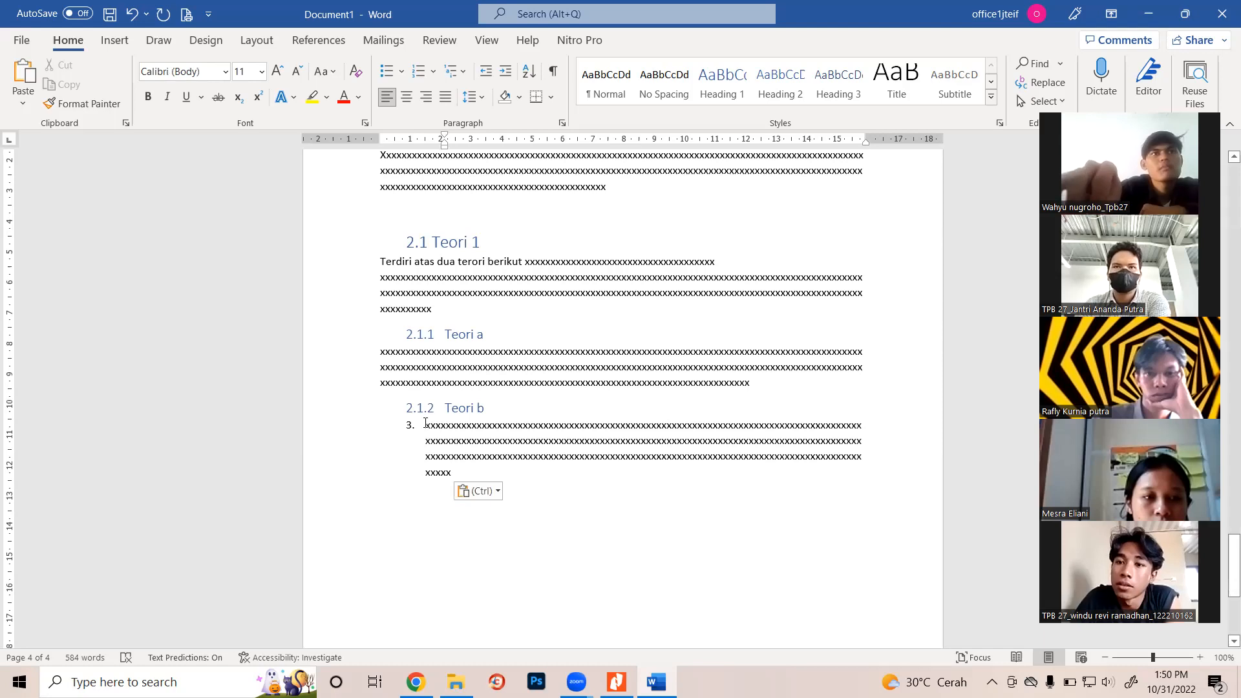
{"action": "key", "text": "BackSpace"}
{"action": "key", "text": "BackSpace"}
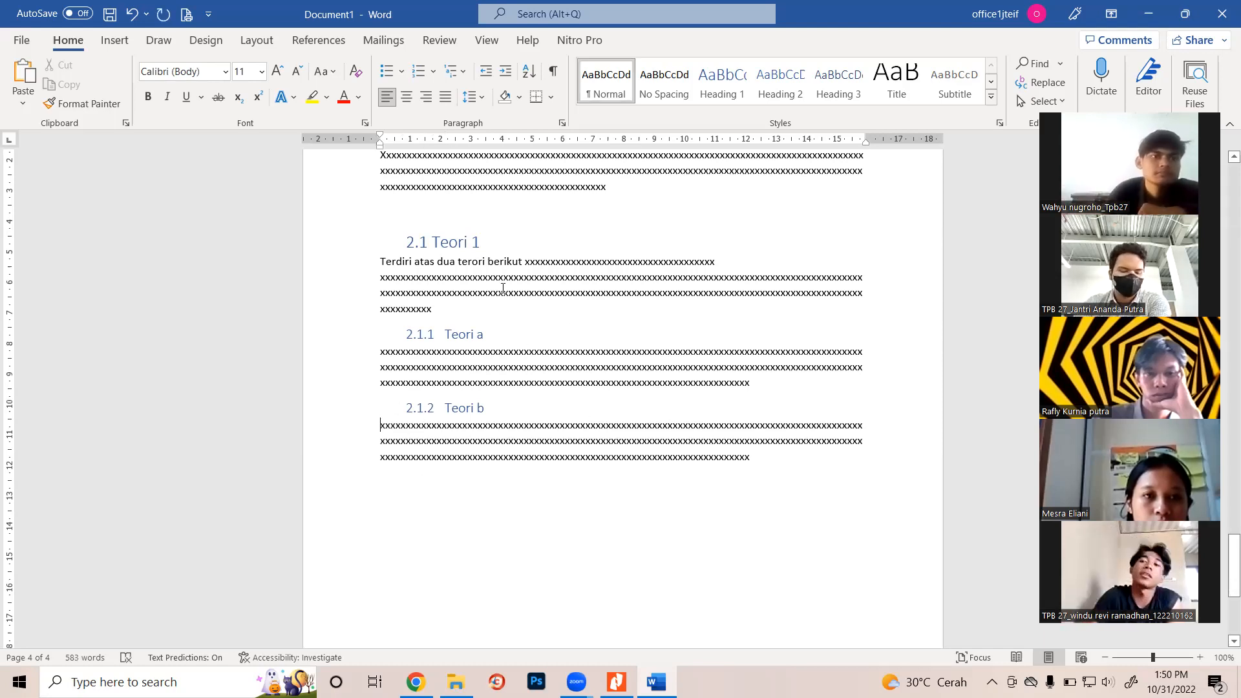
Collapse and expand the 2.1 Teori 1 section, then bring Nitro Pro's slides forward
{"action": "left_click", "coordinate": [397, 244]}
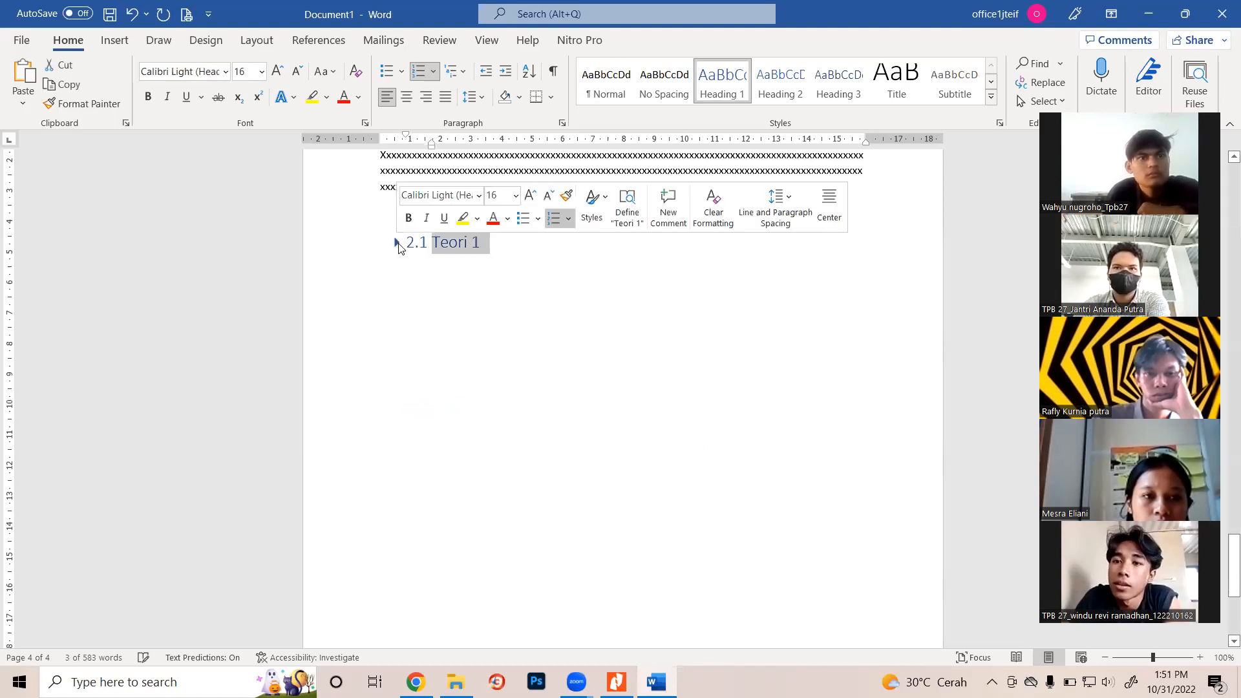
{"action": "scroll", "coordinate": [415, 478], "scroll_direction": "up", "scroll_amount": 4}
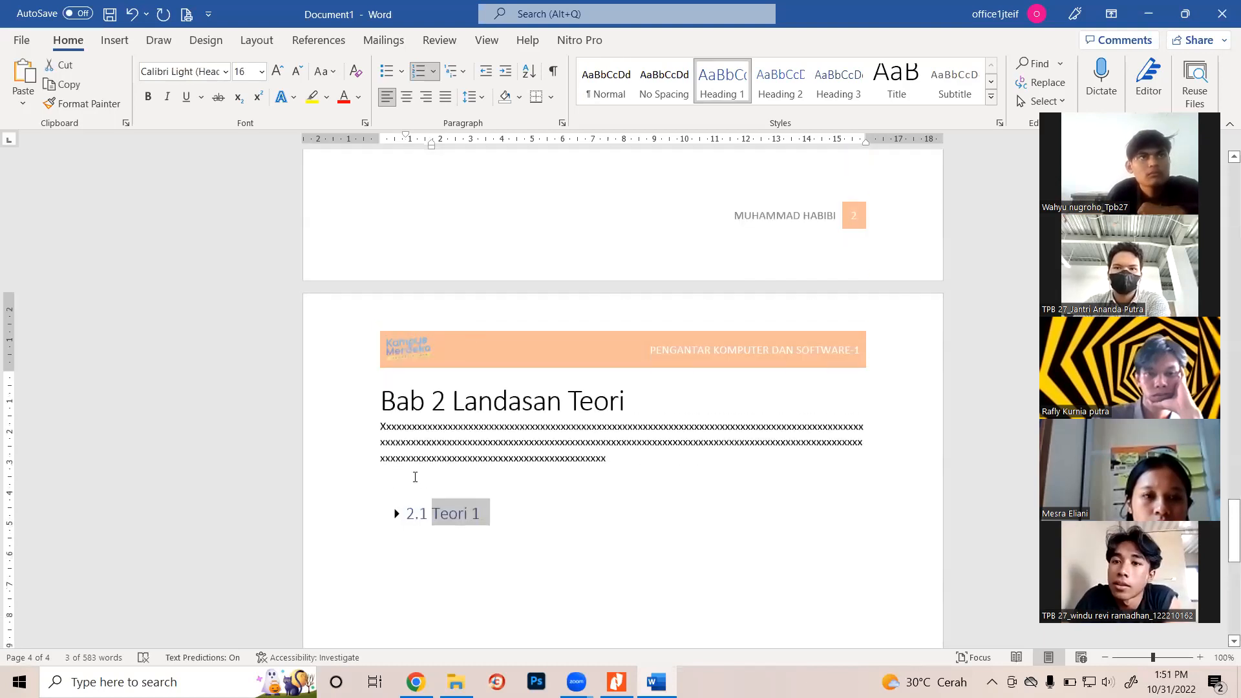
{"action": "left_click", "coordinate": [397, 514]}
{"action": "left_click", "coordinate": [397, 514]}
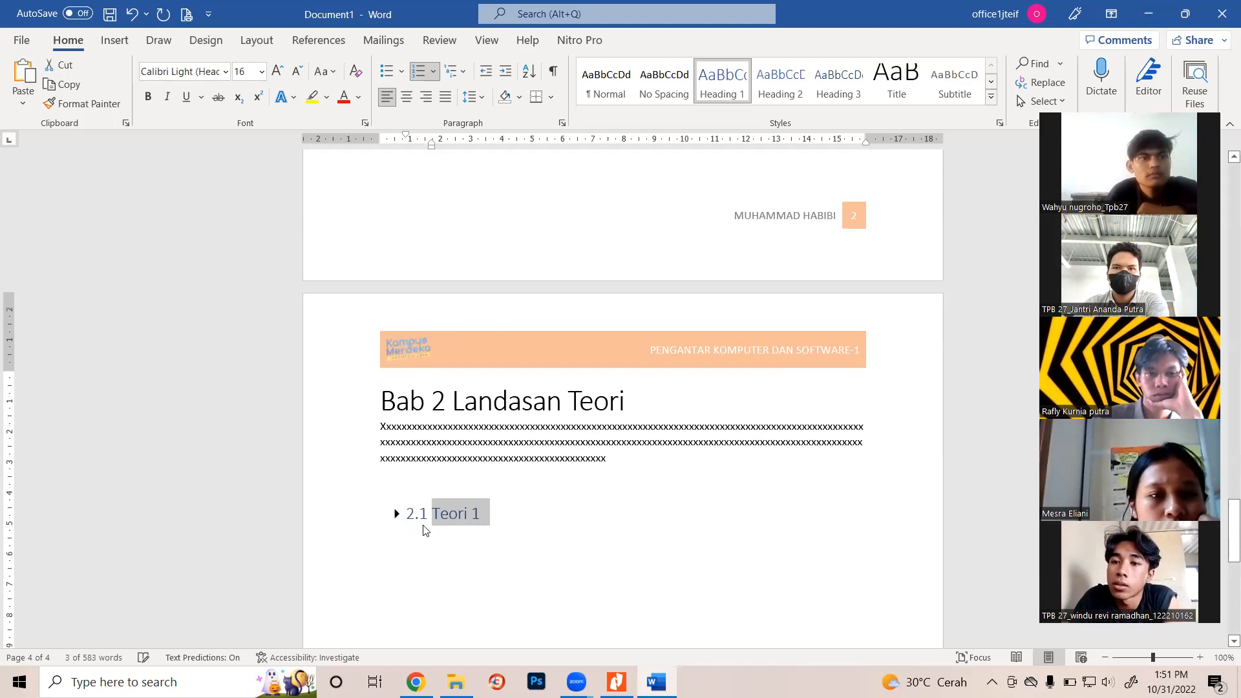
{"action": "scroll", "coordinate": [421, 336], "scroll_direction": "down", "scroll_amount": 5}
{"action": "left_click", "coordinate": [397, 282]}
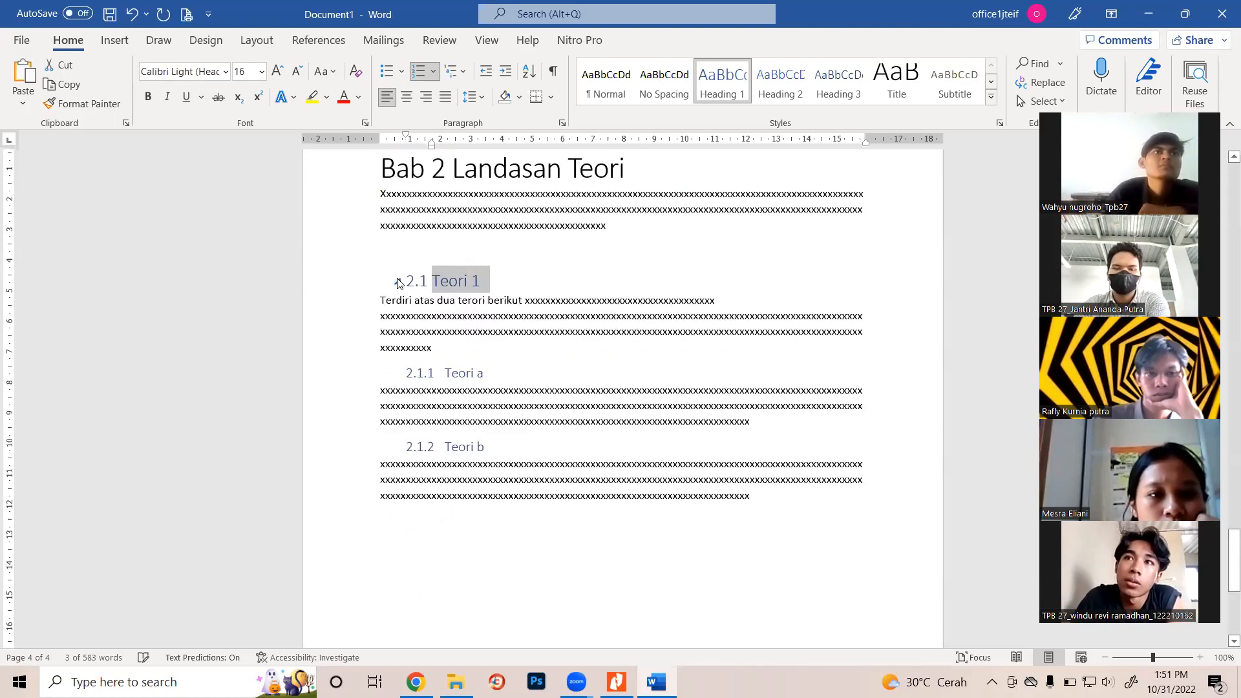
{"action": "left_click", "coordinate": [397, 283]}
{"action": "left_click", "coordinate": [397, 282]}
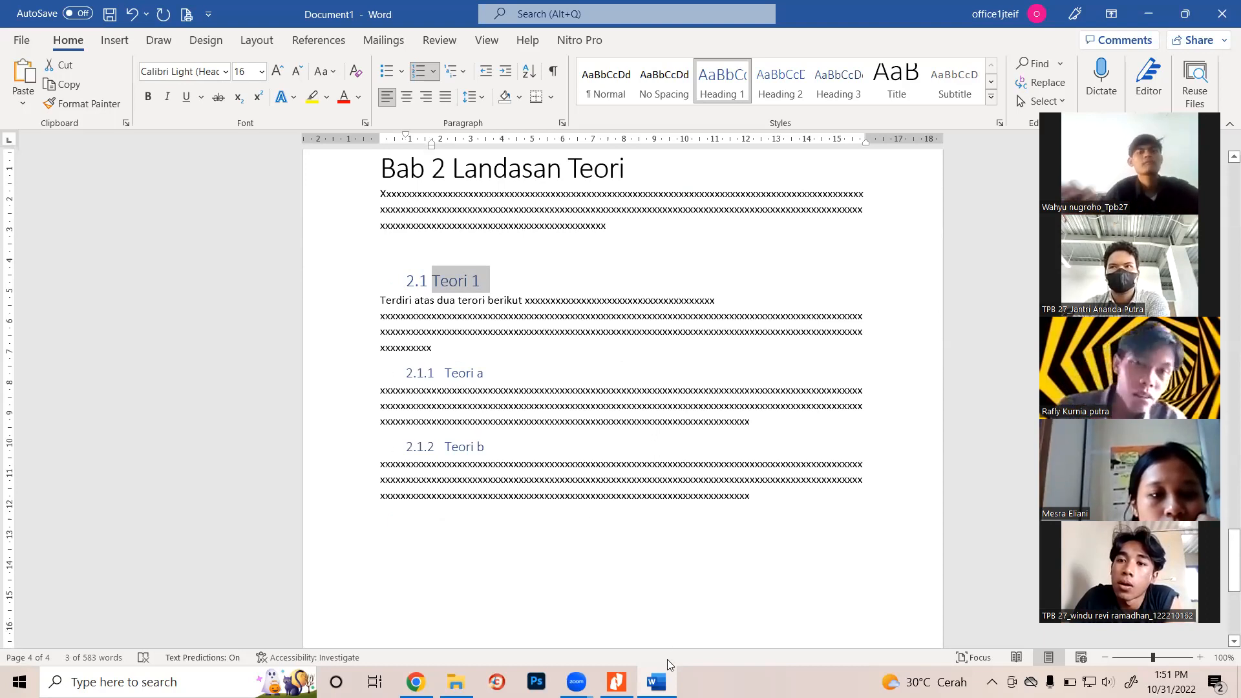
{"action": "left_click", "coordinate": [616, 682]}
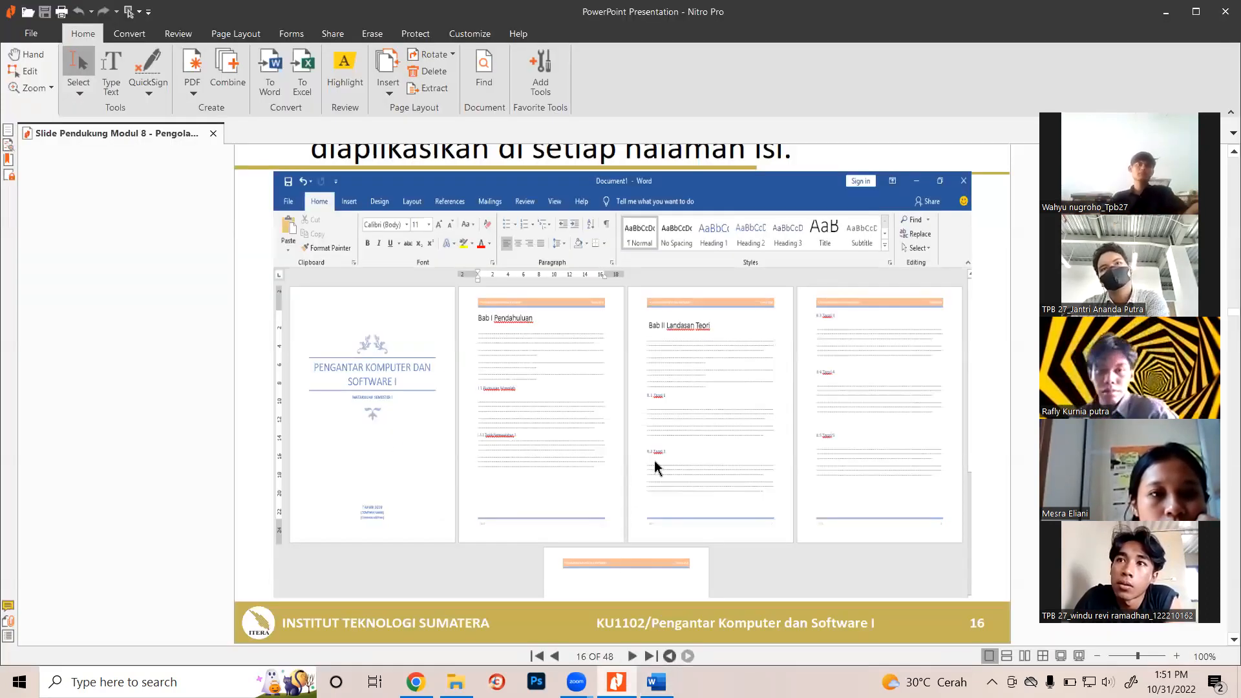
Page Nitro Pro's slides down to the Footnote slide, then return to the Word report
{"action": "scroll", "coordinate": [656, 458], "scroll_direction": "down", "scroll_amount": 5}
{"action": "scroll", "coordinate": [655, 456], "scroll_direction": "up", "scroll_amount": 6}
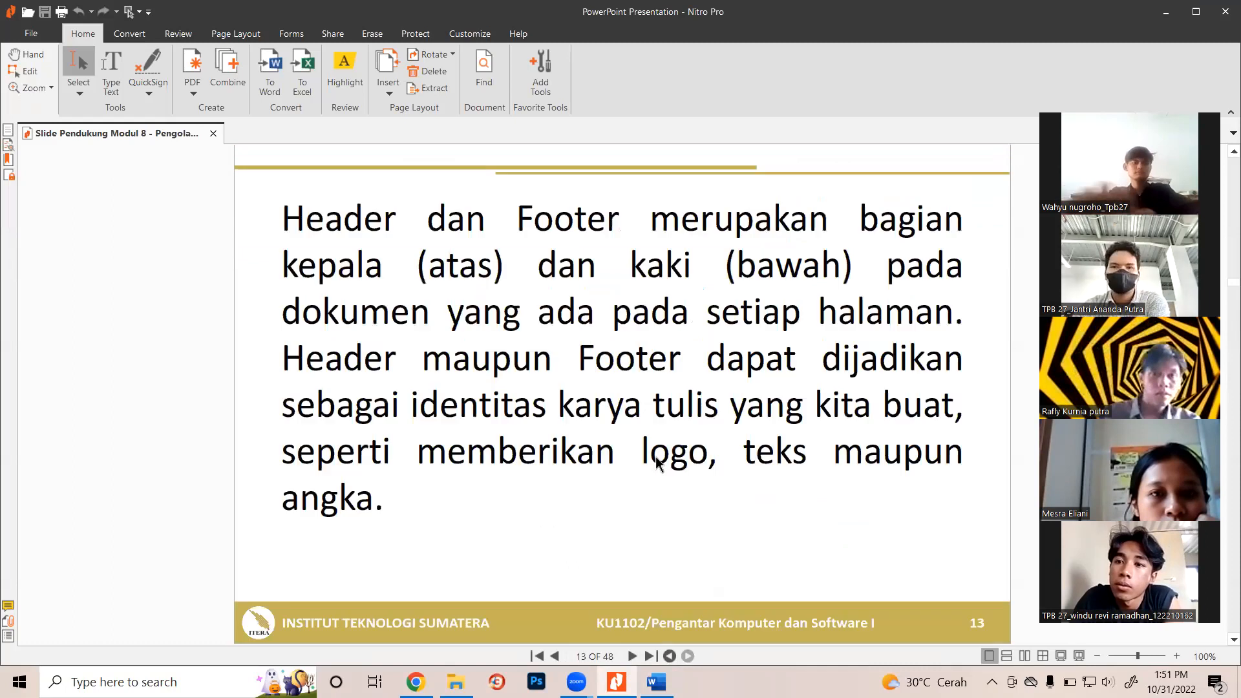
{"action": "scroll", "coordinate": [656, 456], "scroll_direction": "down", "scroll_amount": 8}
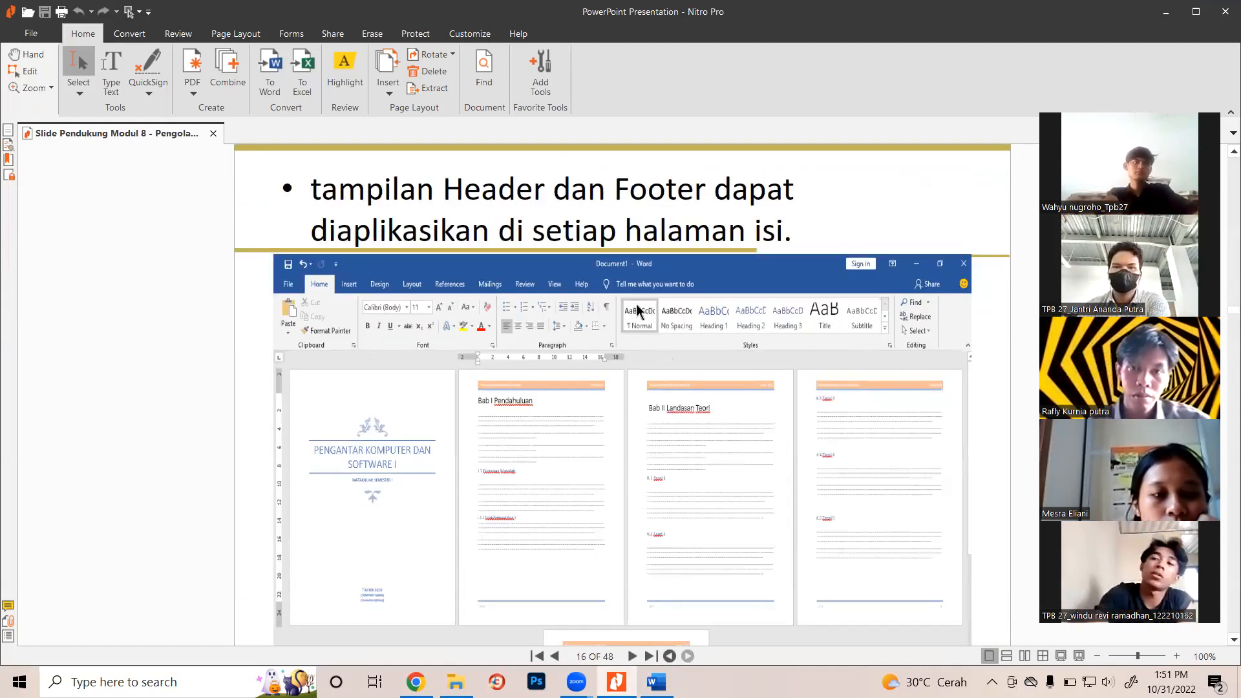
{"action": "scroll", "coordinate": [688, 379], "scroll_direction": "down", "scroll_amount": 5}
{"action": "scroll", "coordinate": [703, 405], "scroll_direction": "down", "scroll_amount": 3}
{"action": "scroll", "coordinate": [702, 401], "scroll_direction": "up", "scroll_amount": 3}
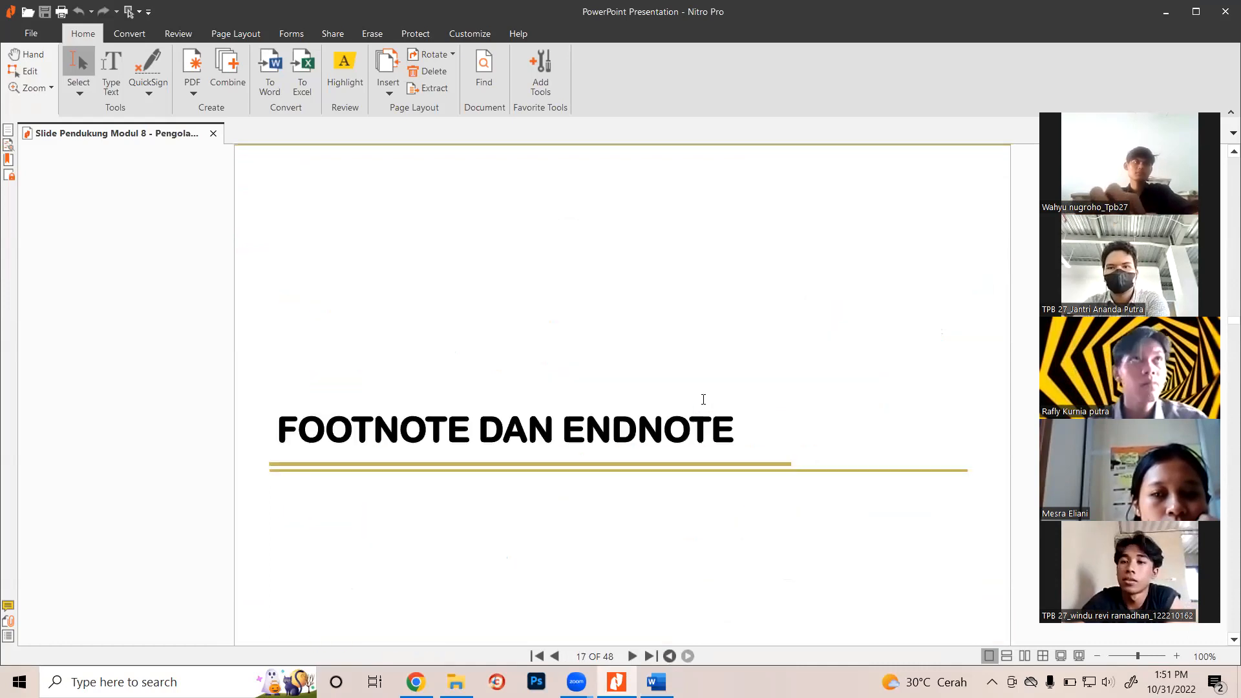
{"action": "scroll", "coordinate": [701, 396], "scroll_direction": "down", "scroll_amount": 3}
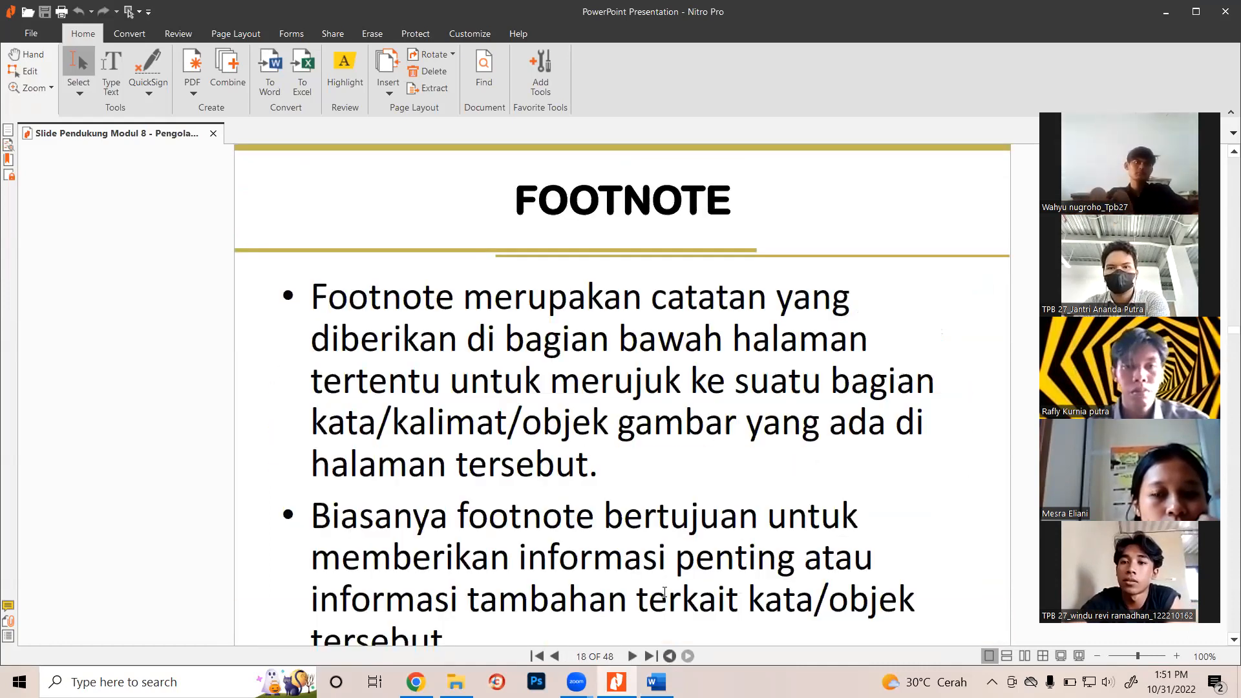
{"action": "left_click", "coordinate": [656, 682]}
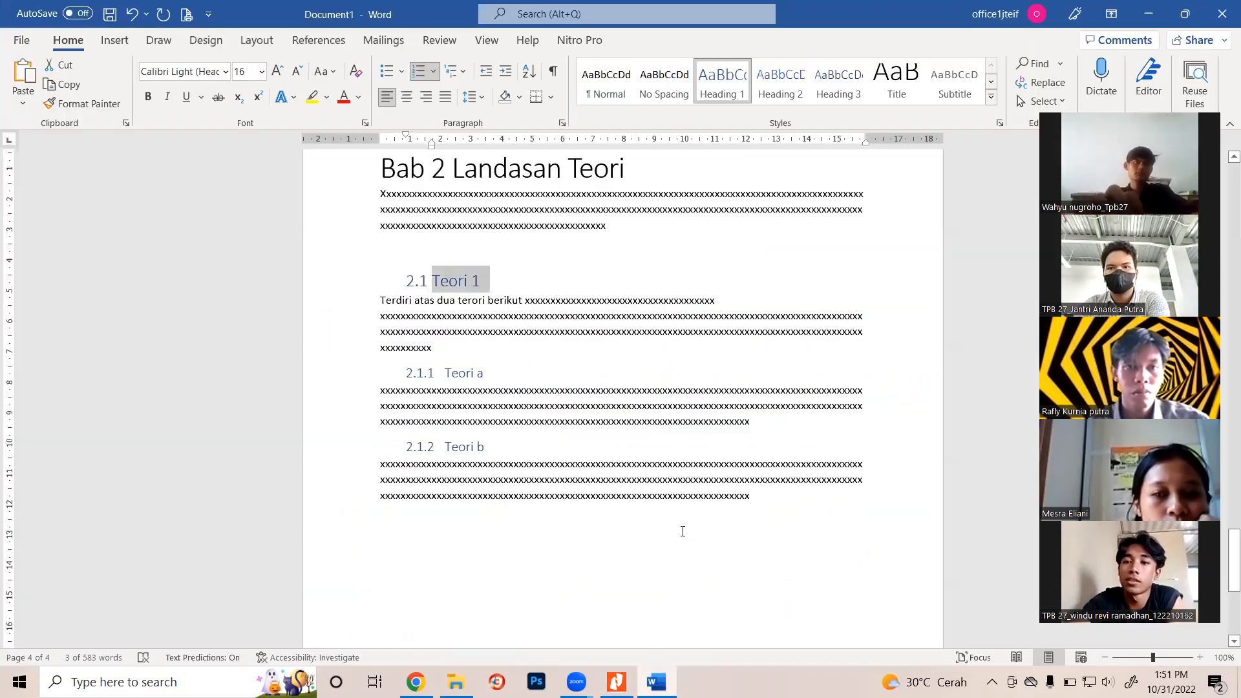
Add an empty paragraph after the 2.1.2 Teori b text and style it Heading 1
{"action": "left_click", "coordinate": [757, 503]}
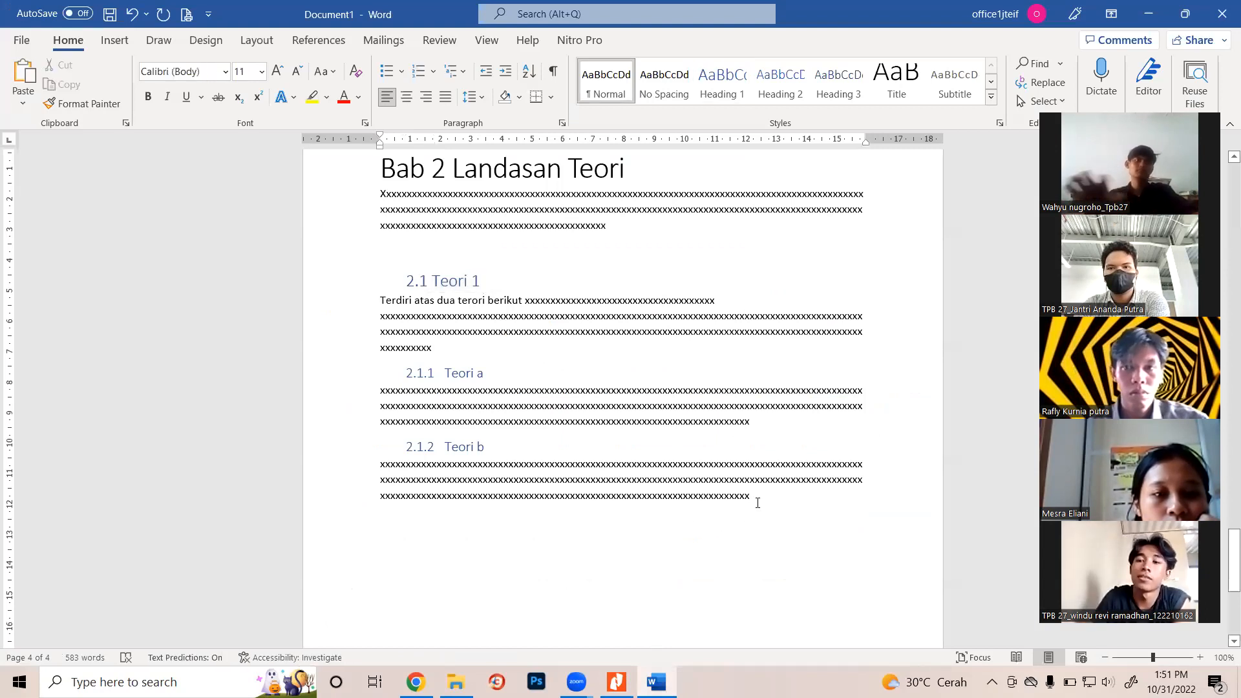
{"action": "key", "text": "Return"}
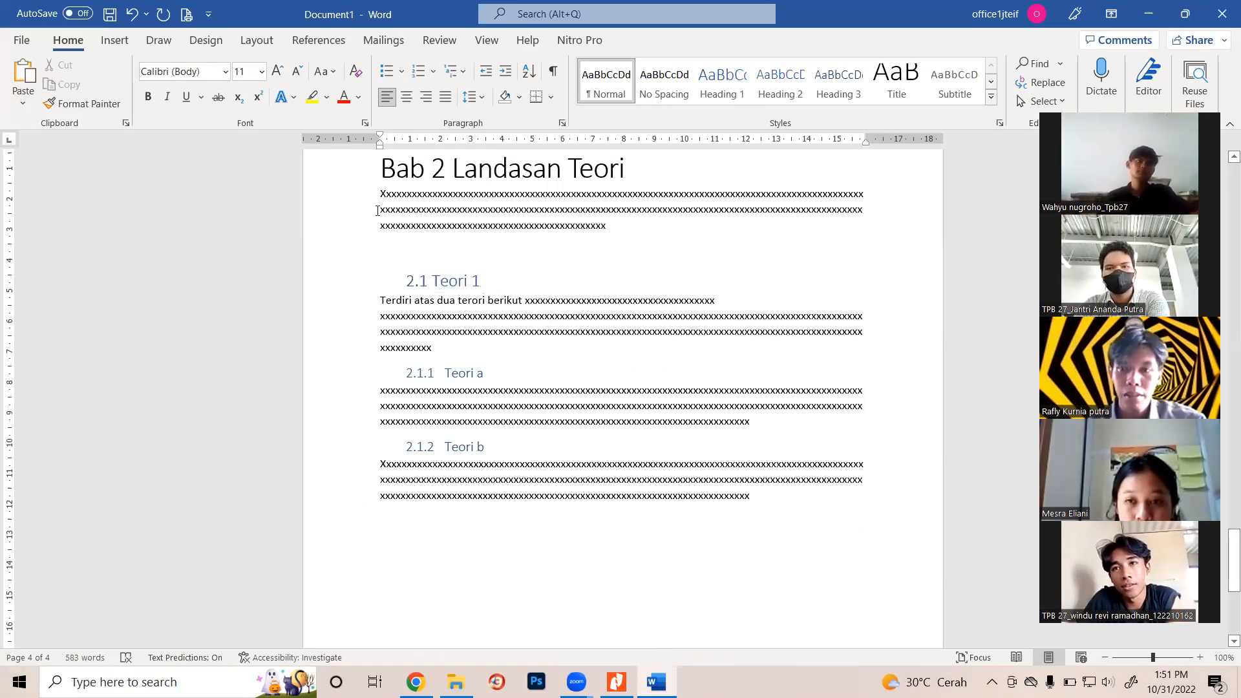
{"action": "left_click", "coordinate": [449, 163]}
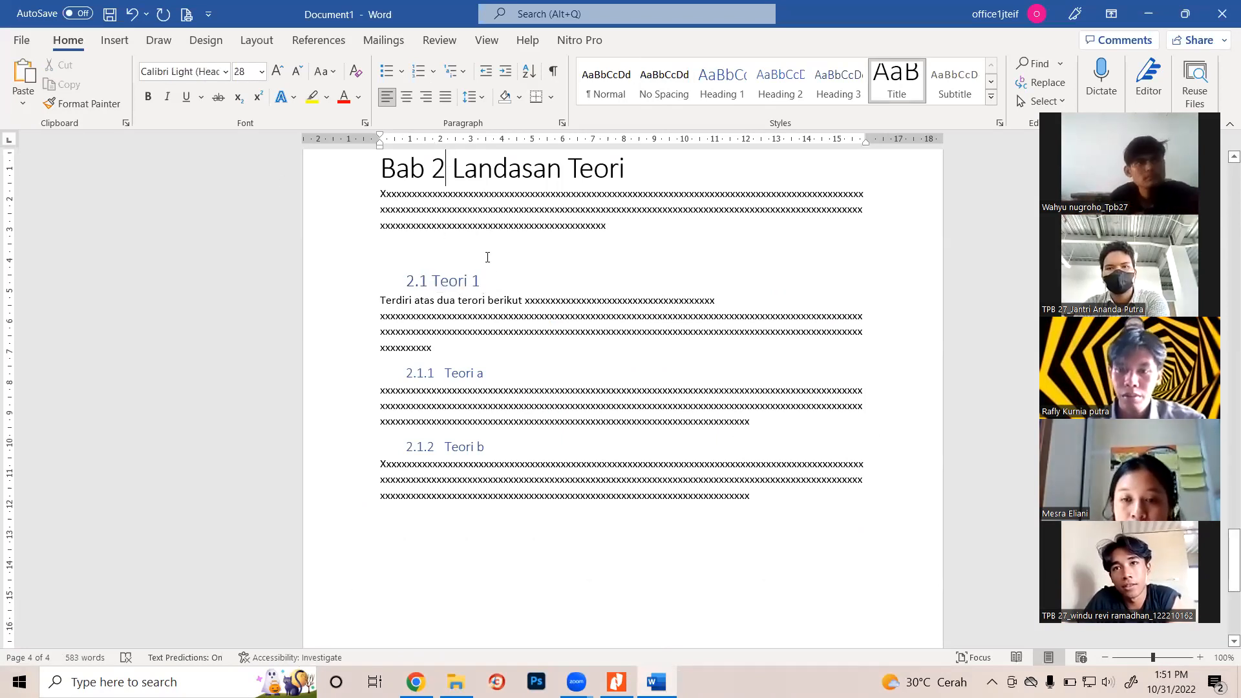
{"action": "left_click", "coordinate": [458, 280]}
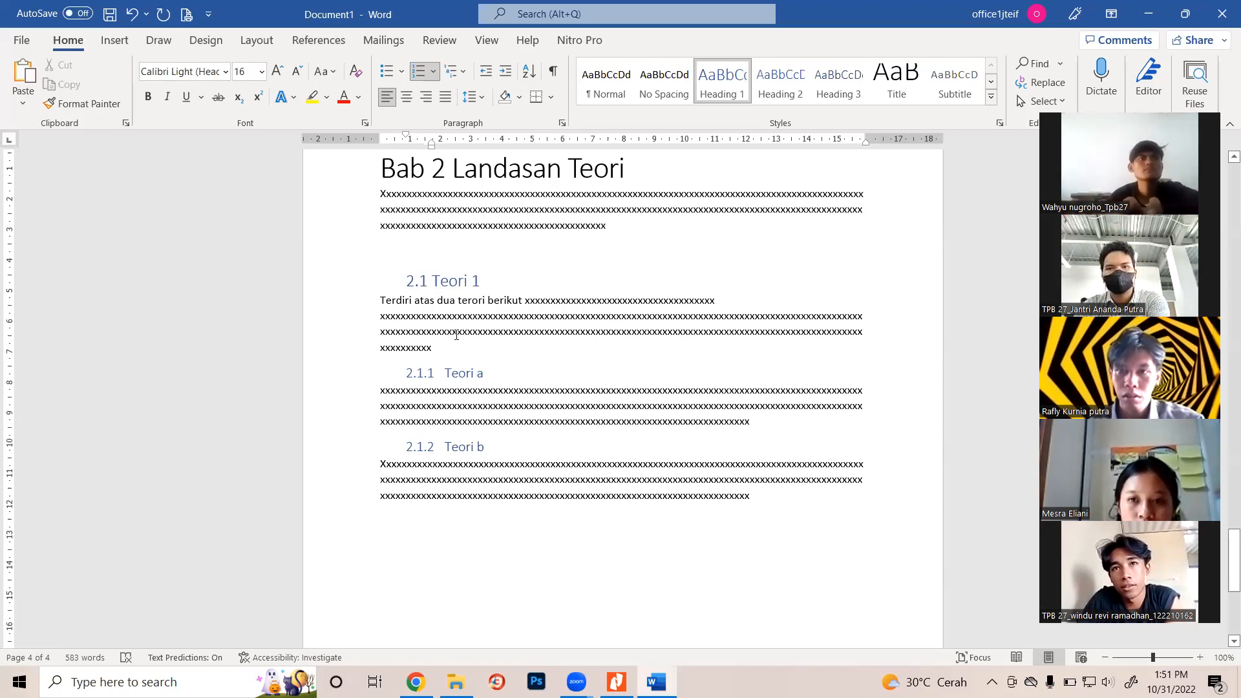
{"action": "left_click", "coordinate": [432, 374]}
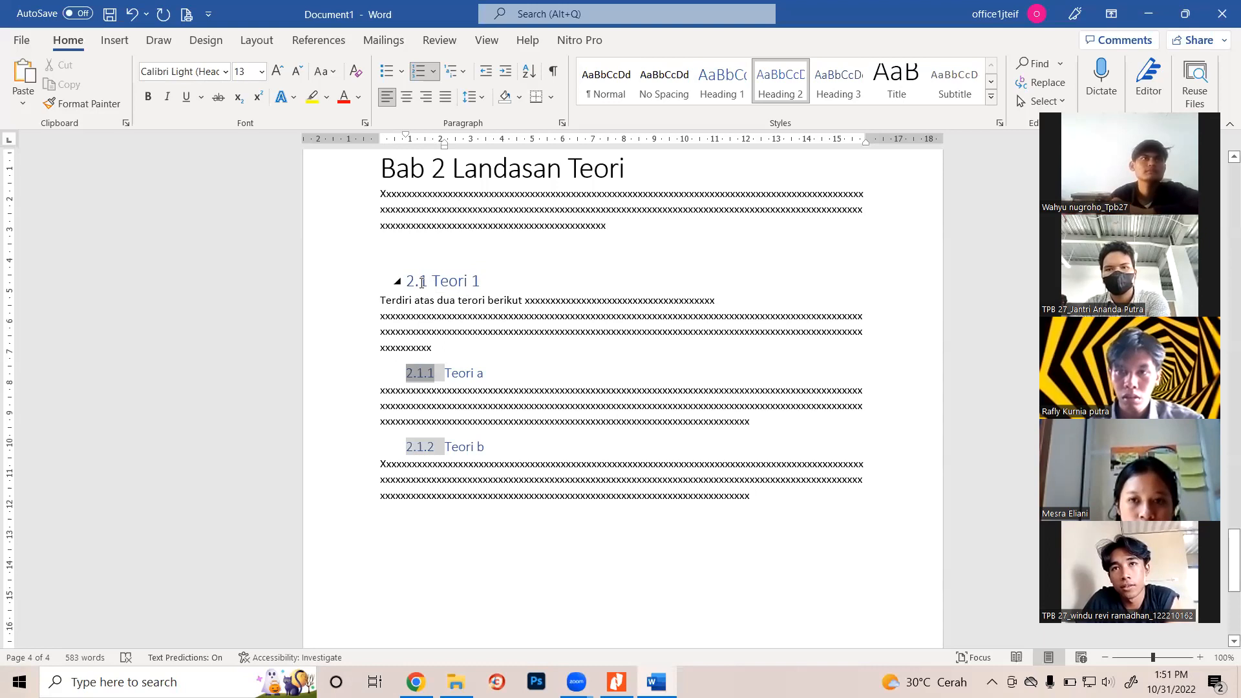
{"action": "left_click", "coordinate": [398, 375]}
{"action": "left_click", "coordinate": [397, 375]}
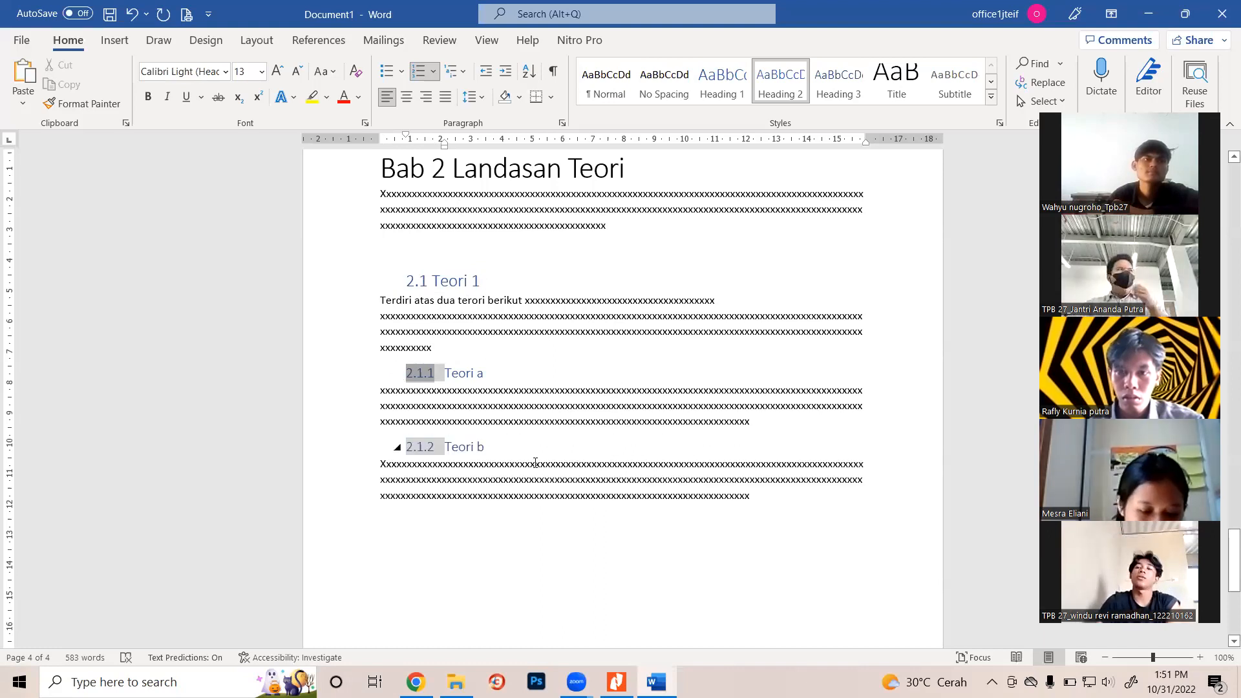
{"action": "left_click", "coordinate": [447, 538]}
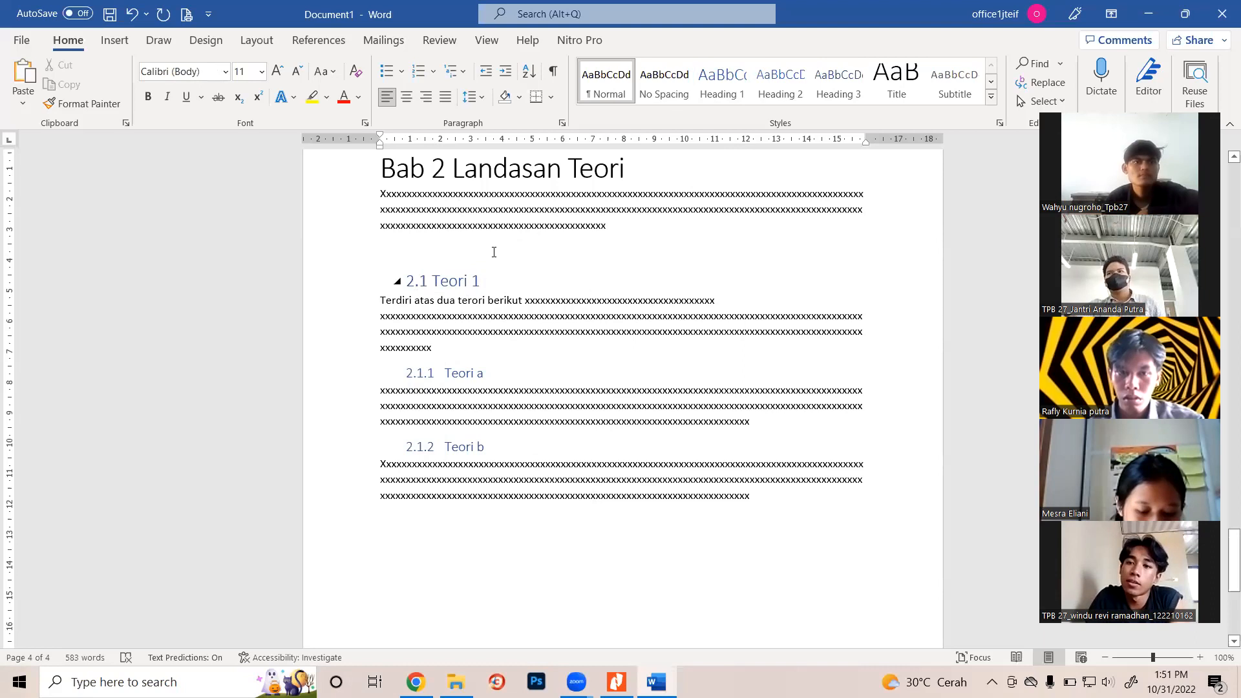
{"action": "left_click", "coordinate": [730, 91]}
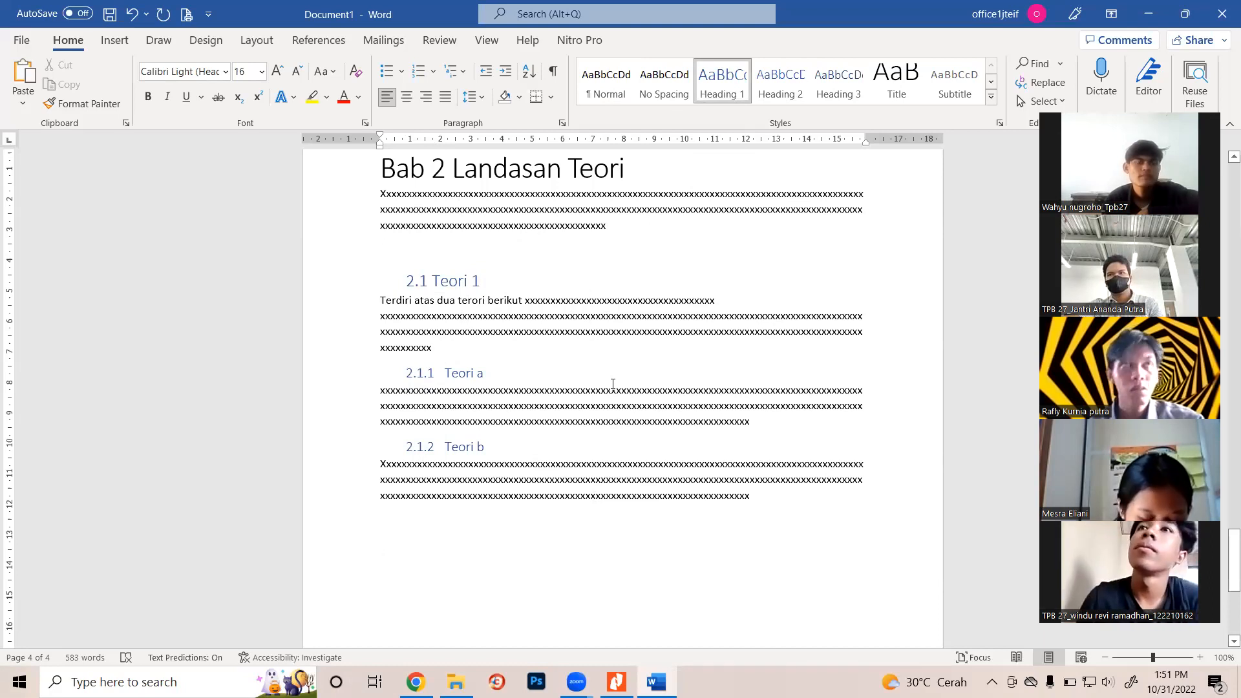
Type the 2.2 Teori 2 heading with an unnumbered paragraph of b's beneath it
{"action": "type", "text": "2.2"}
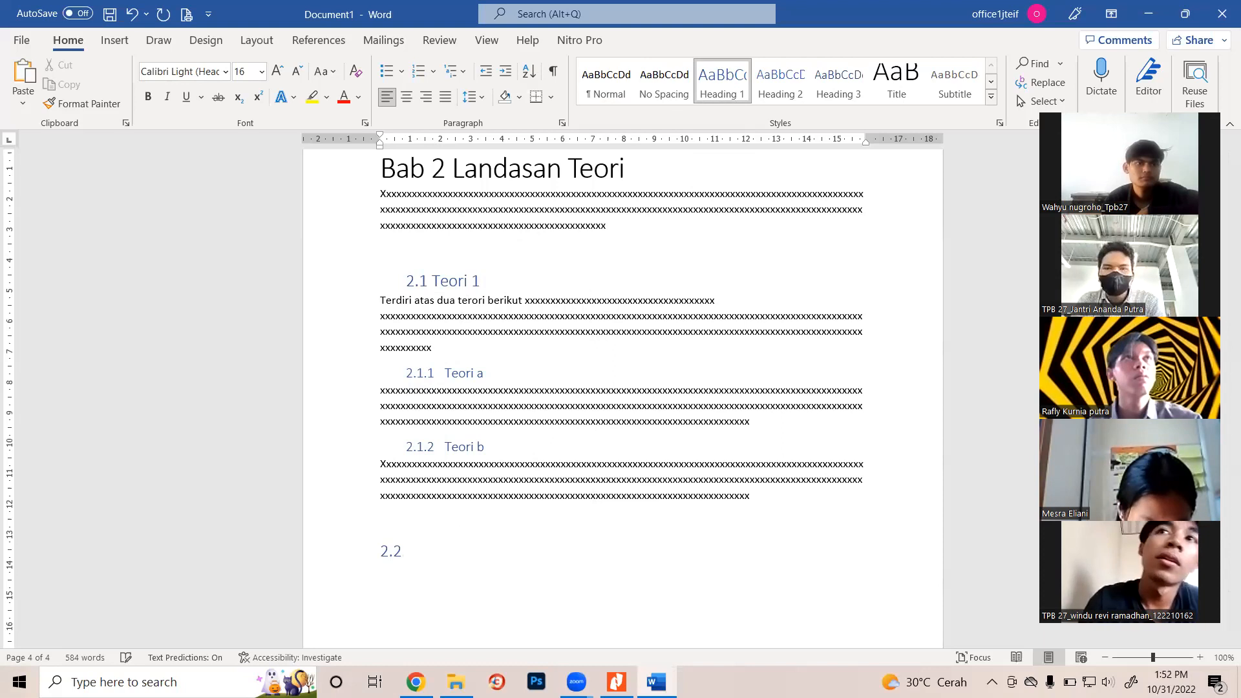
{"action": "type", "text": " Teori 2"}
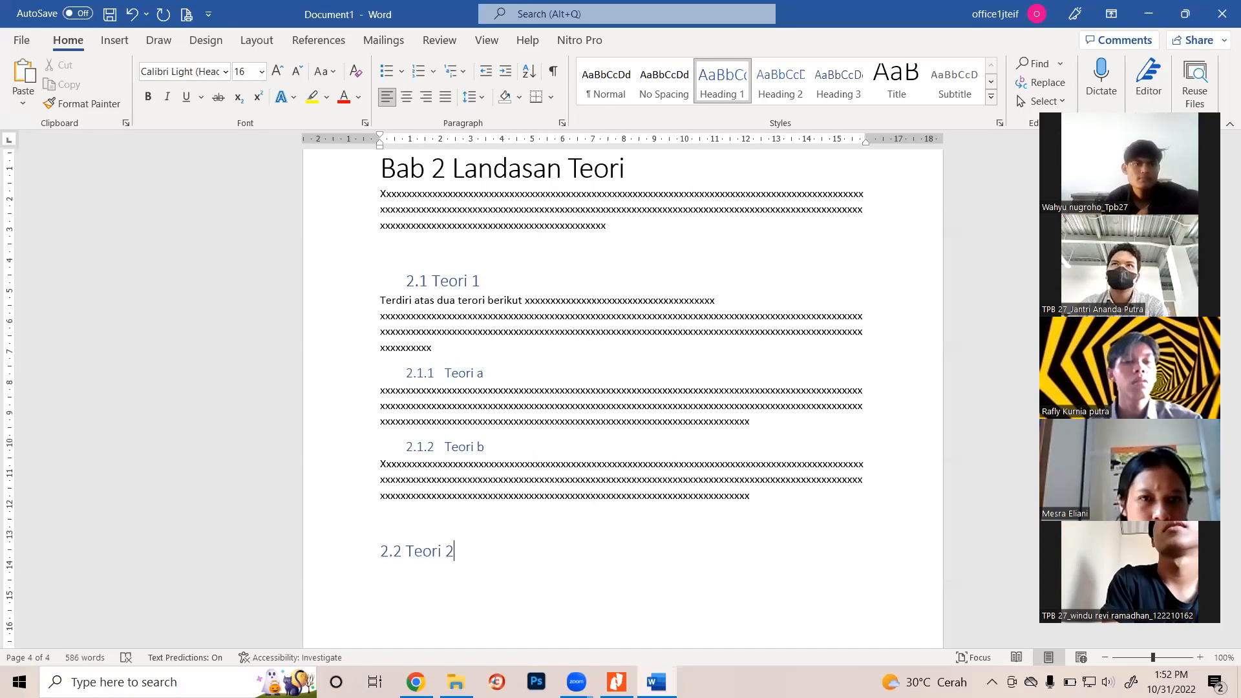
{"action": "key", "text": "Return"}
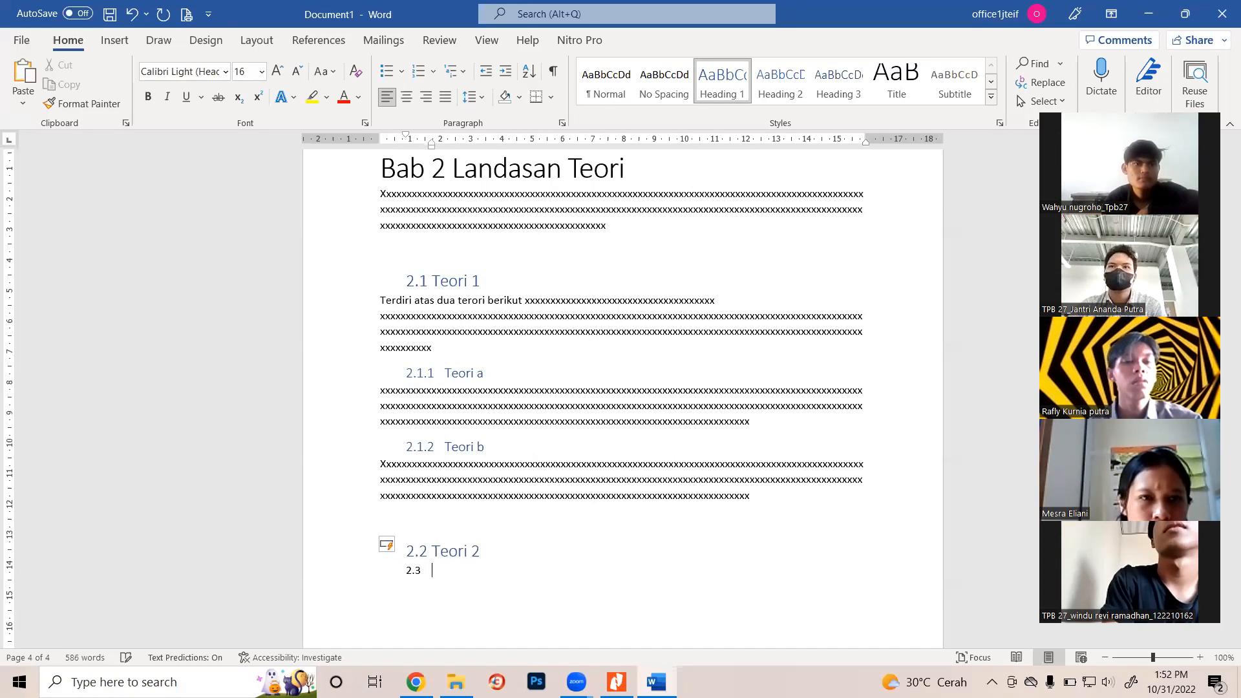
{"action": "key", "text": "BackSpace"}
{"action": "key", "text": "BackSpace"}
{"action": "key", "text": "BackSpace"}
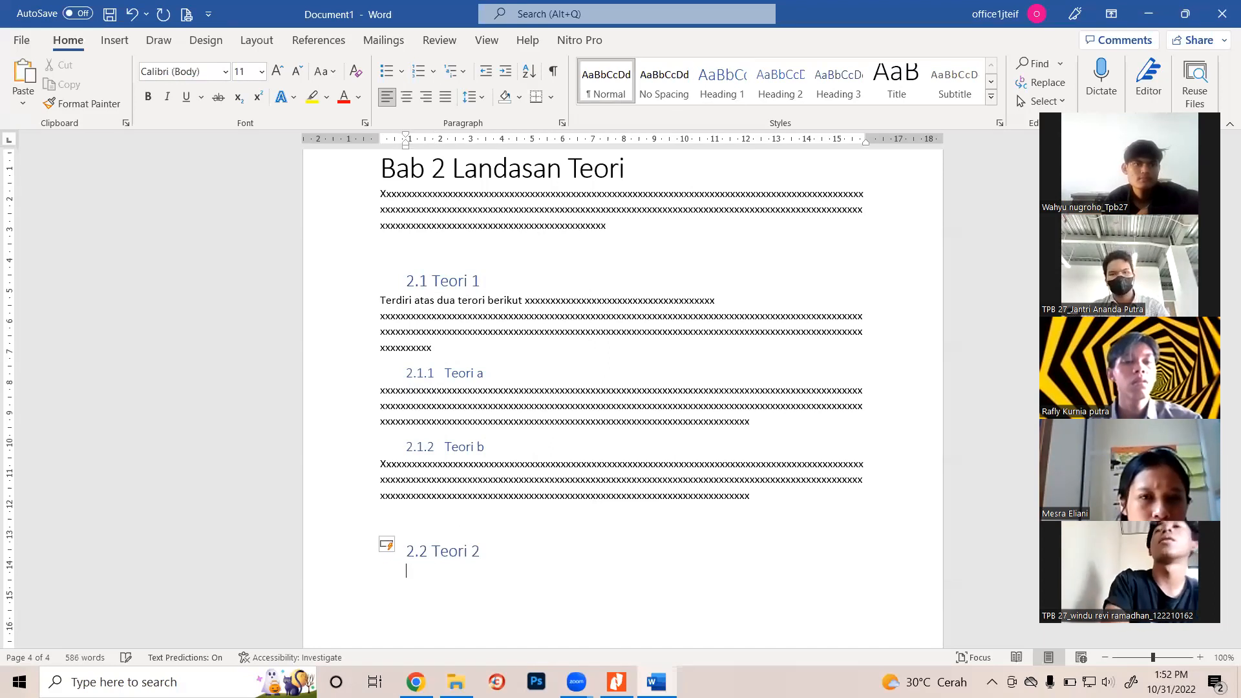
{"action": "type", "text": "bbbbbbbbbbbbbbbbbbbbbbbbbbbbbbbbbbbbbbbbbbbbbbbbbbbbbbbbbbbbbbbbbbbbbbbbbbbbbbbbbbbbbbbbbbbbbbbbbbbbbbbbbbbbbbbbbbbbbbbbbbbbbbbbbbbbbbbbbbb"}
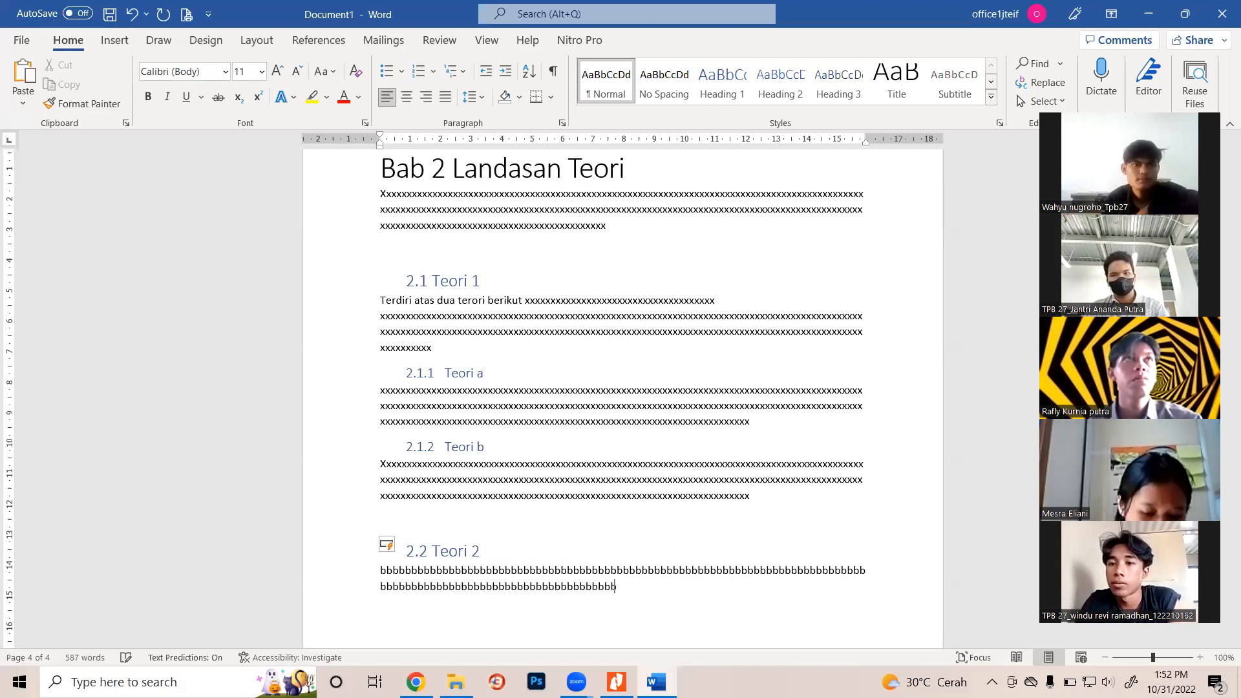
{"action": "type", "text": "bbbbbbbbbbbbbbbbbbbbbbbbbbbbbbbbbbbbbbbbbbbbbbbbbbbbbbbbbbbb"}
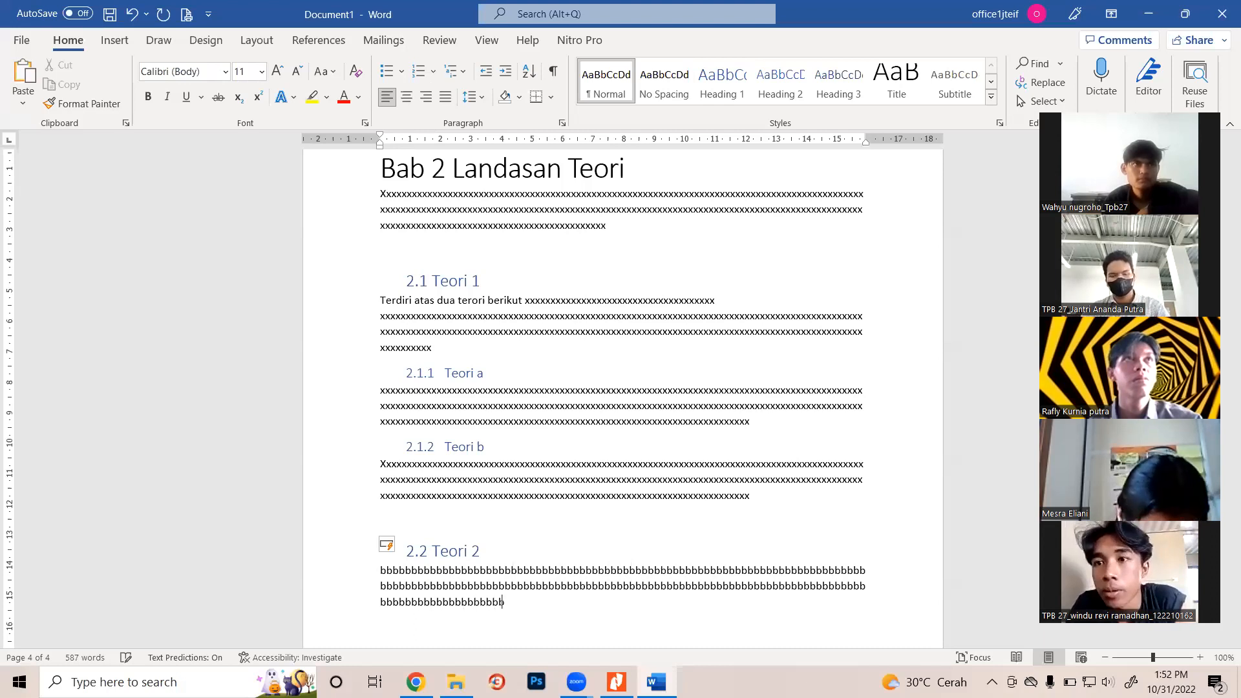
{"action": "type", "text": "bbbbbbbbbbbbbbbbbbbbbbbbbbbbbbbbbbbbbbbbbbbbbbbbbbbbbbbbbbbbbb"}
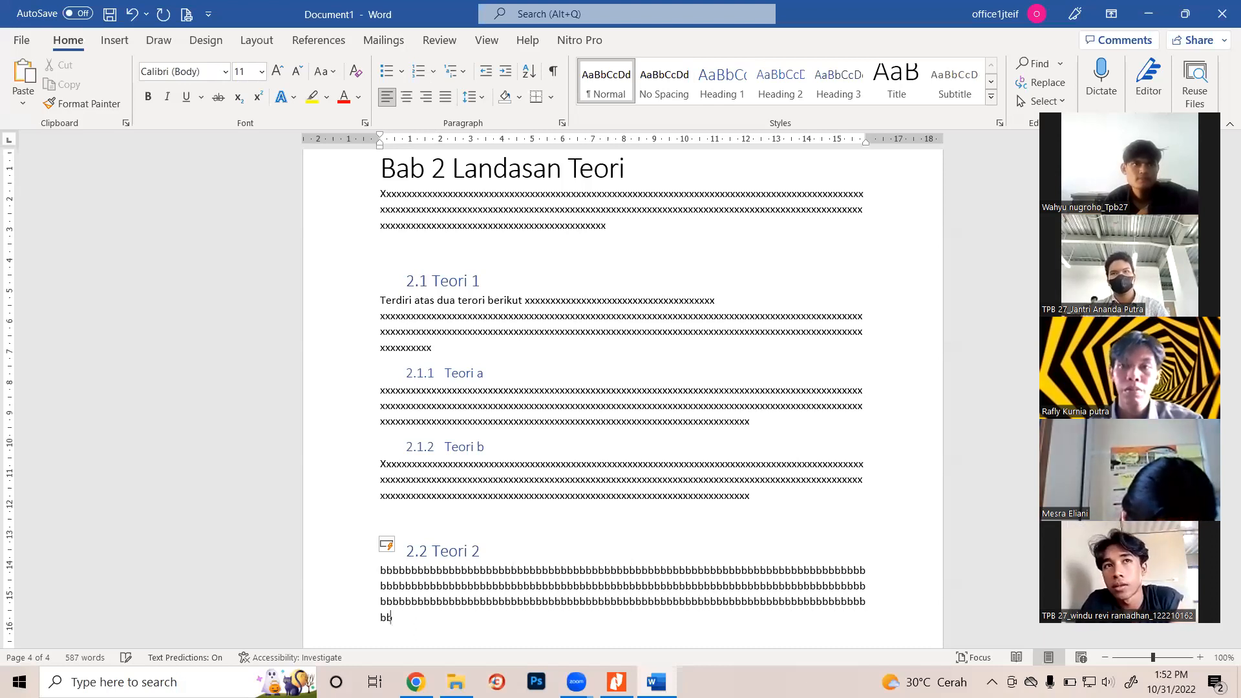
{"action": "type", "text": "bbbbbbbbbbbbbbbbbbbbbbbbbbbbbbbbbbbbbbbbbbbbbbbbbbbbbbbbbbbbbbbb"}
{"action": "type", "text": "bbbbbbbbbbbbbbbbbbbb"}
{"action": "type", "text": "."}
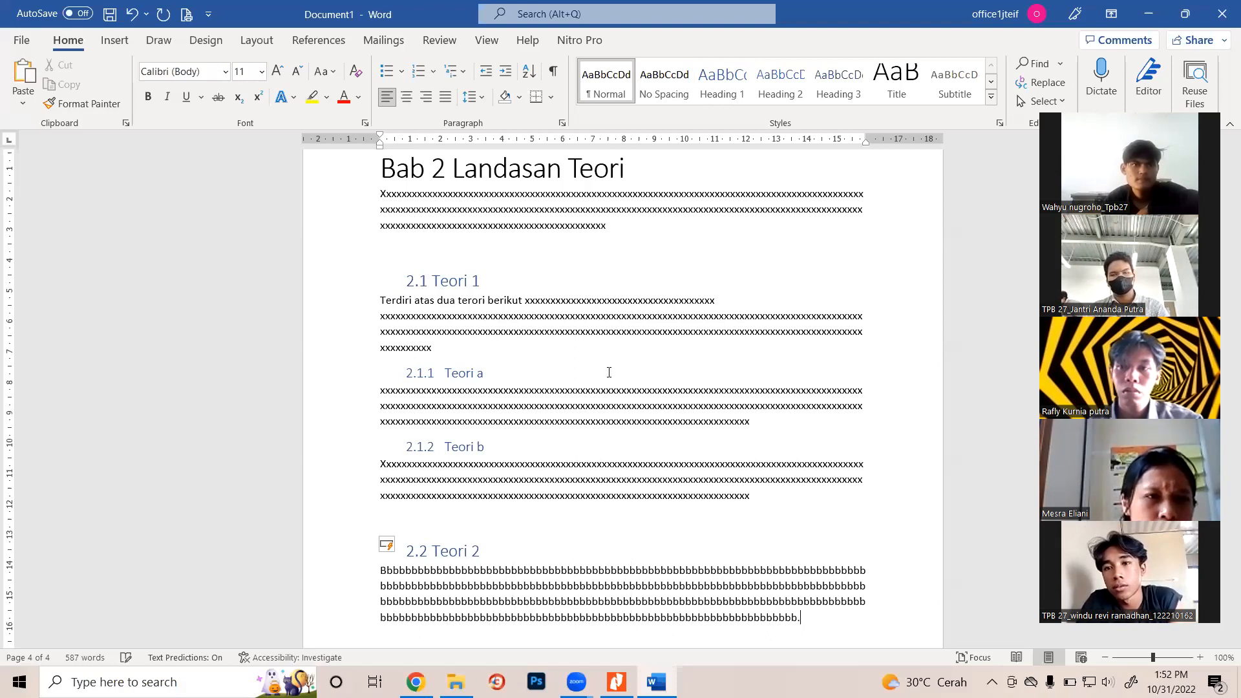
Apply a heading style to the Terdiri atas paragraph, then undo it
{"action": "scroll", "coordinate": [417, 450], "scroll_direction": "down", "scroll_amount": 4}
{"action": "scroll", "coordinate": [417, 450], "scroll_direction": "up", "scroll_amount": 4}
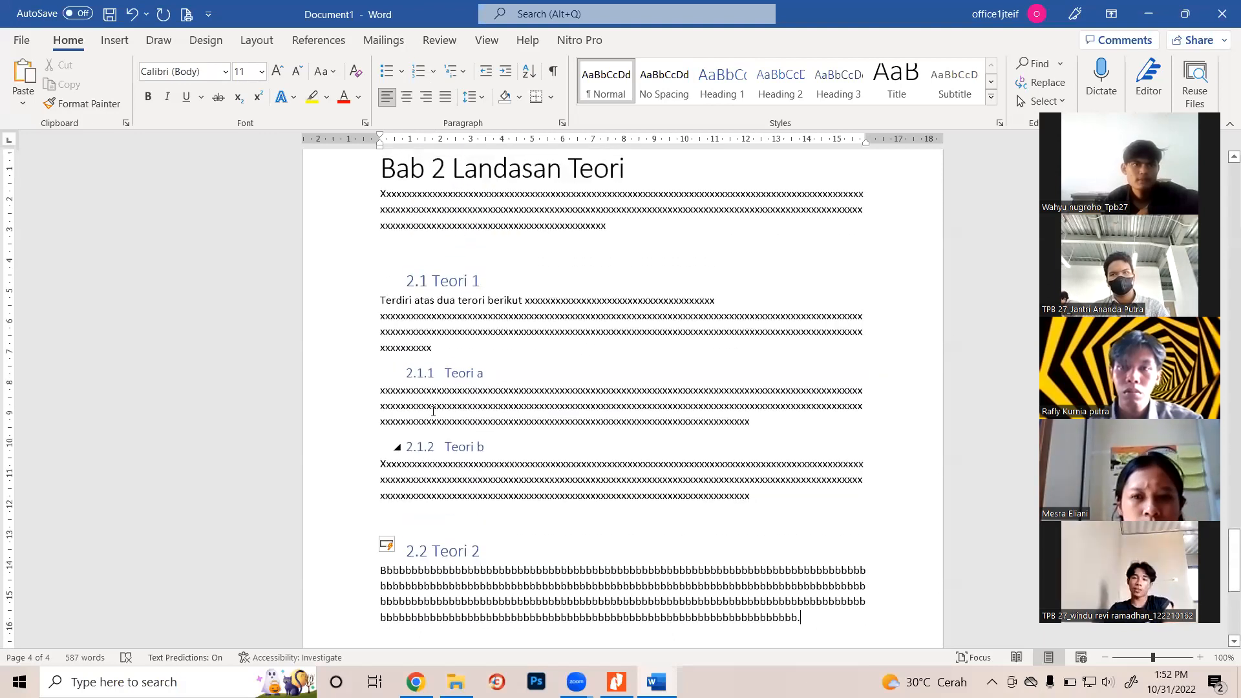
{"action": "scroll", "coordinate": [445, 315], "scroll_direction": "up", "scroll_amount": 4}
{"action": "scroll", "coordinate": [453, 319], "scroll_direction": "down", "scroll_amount": 5}
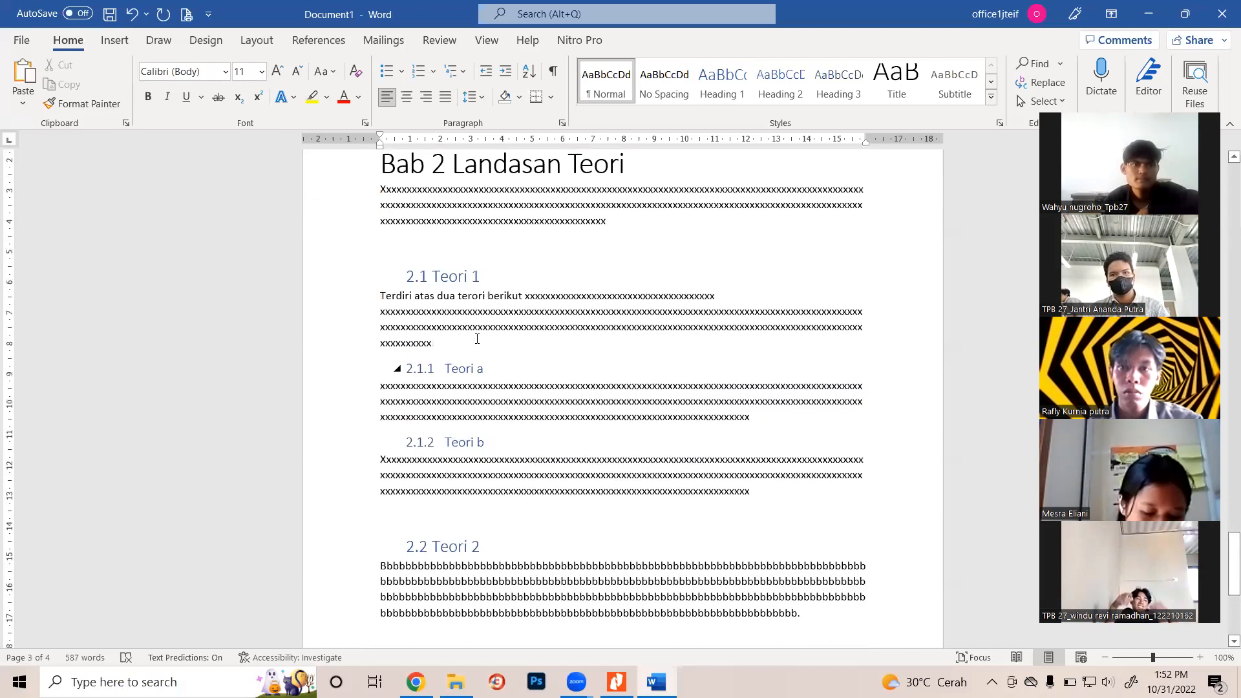
{"action": "scroll", "coordinate": [561, 428], "scroll_direction": "up", "scroll_amount": 2}
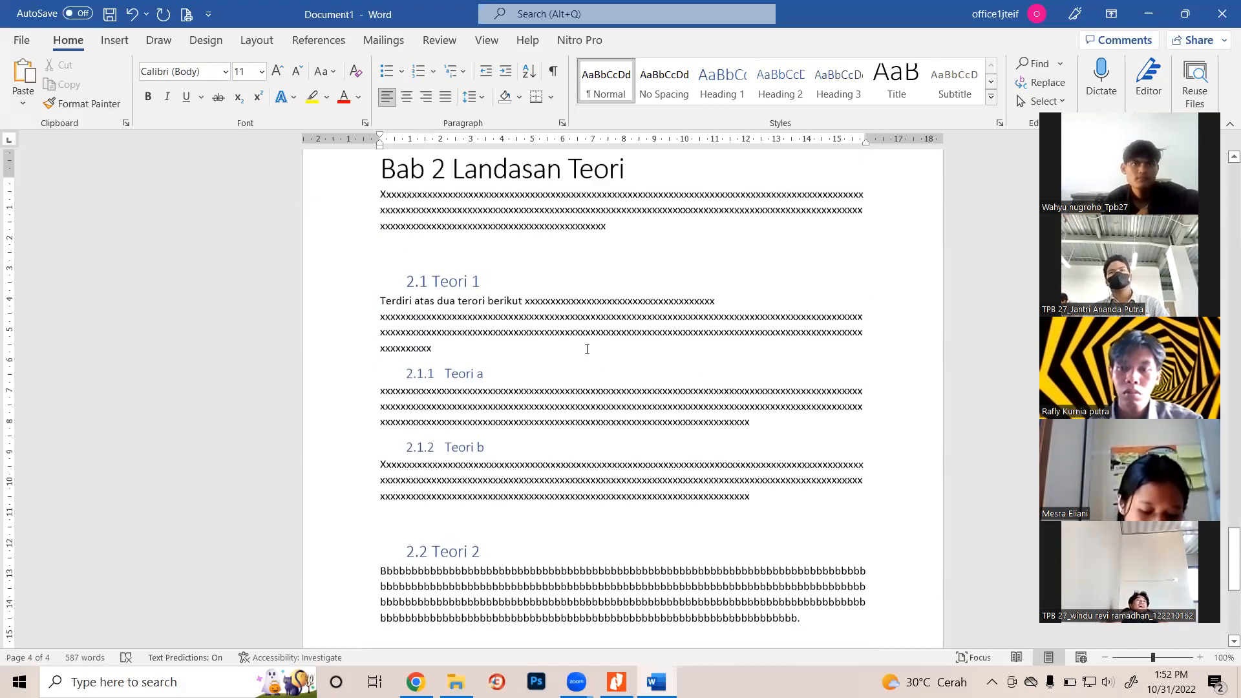
{"action": "scroll", "coordinate": [487, 530], "scroll_direction": "down", "scroll_amount": 4}
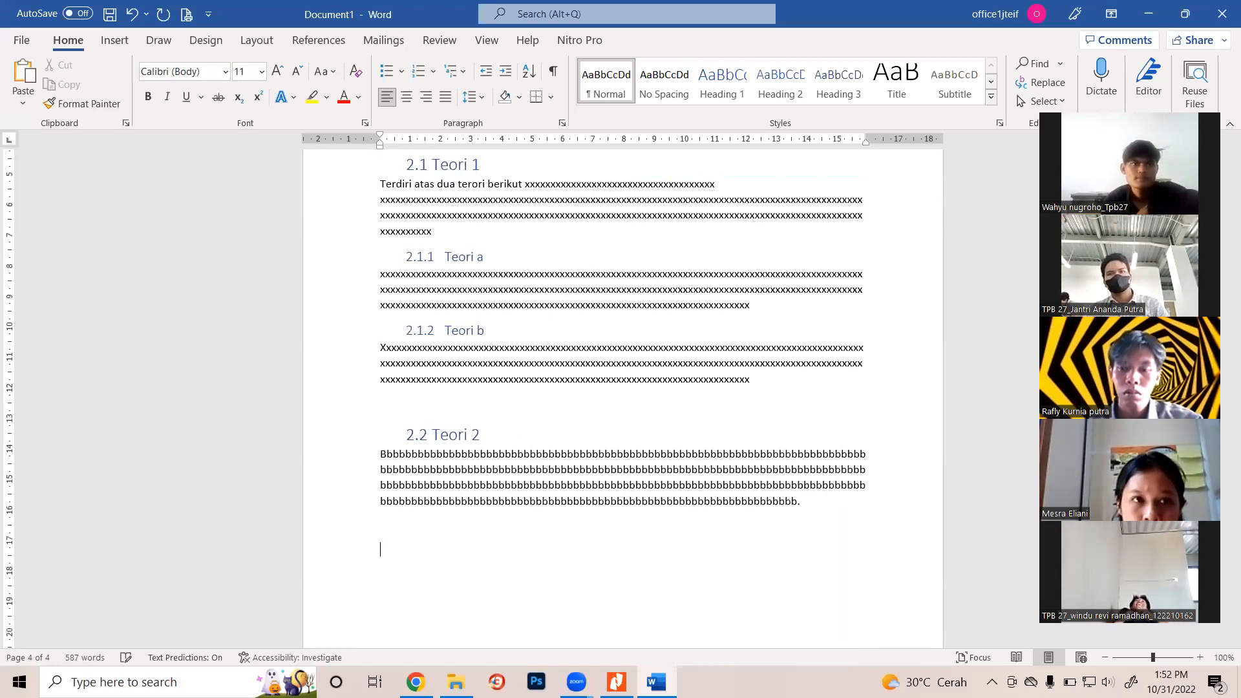
{"action": "left_click", "coordinate": [722, 81]}
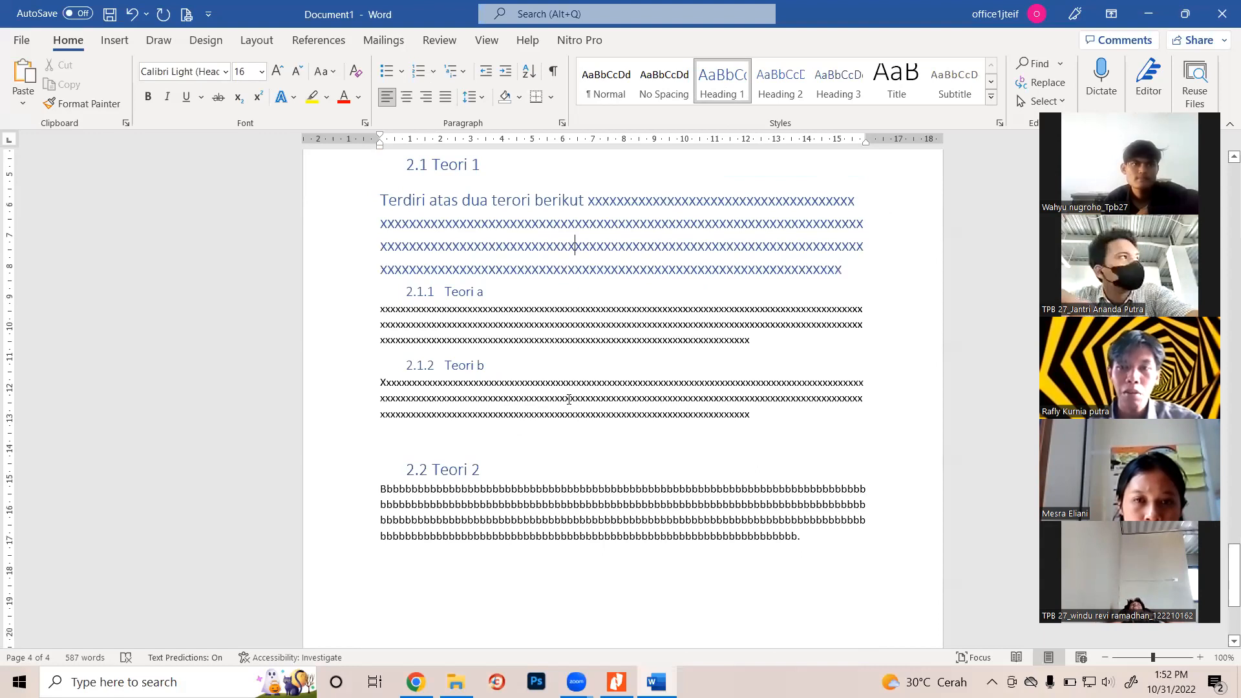
{"action": "scroll", "coordinate": [569, 399], "scroll_direction": "down", "scroll_amount": 3}
{"action": "scroll", "coordinate": [566, 395], "scroll_direction": "up", "scroll_amount": 5}
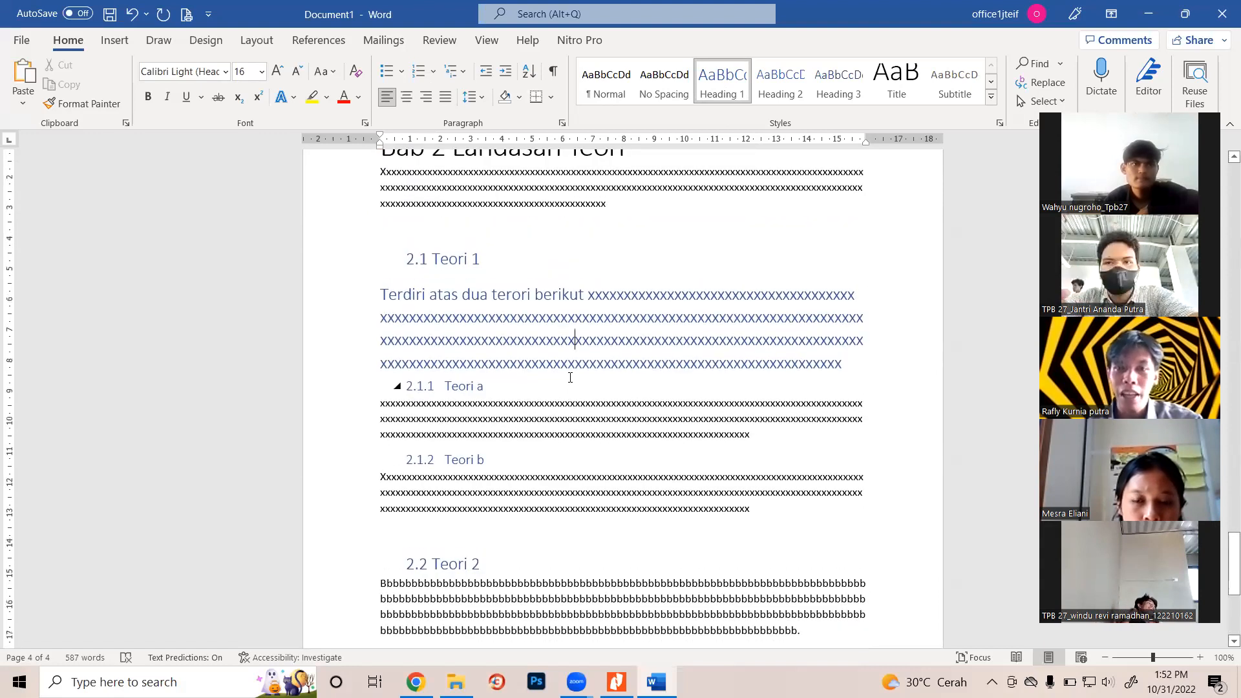
{"action": "key", "text": "ctrl+z"}
{"action": "scroll", "coordinate": [576, 370], "scroll_direction": "down", "scroll_amount": 3}
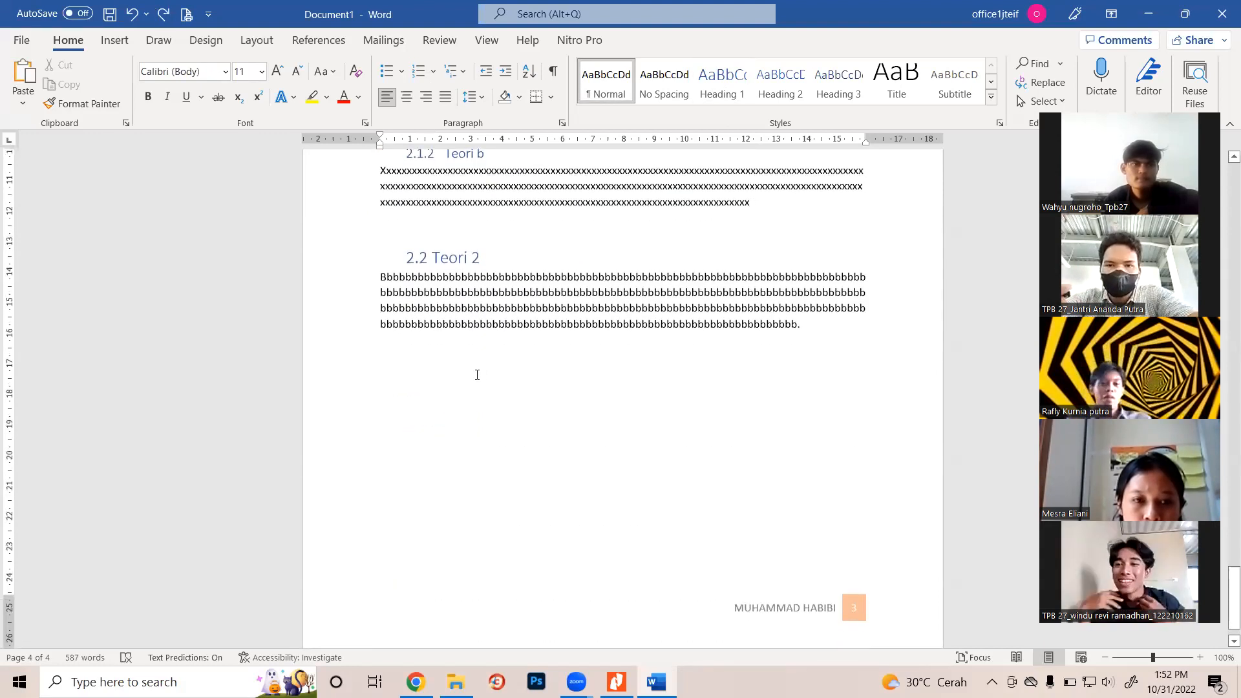
Add the Heading 1 line '2.3 Teori 3' with an unnumbered empty line below
{"action": "left_click", "coordinate": [713, 89]}
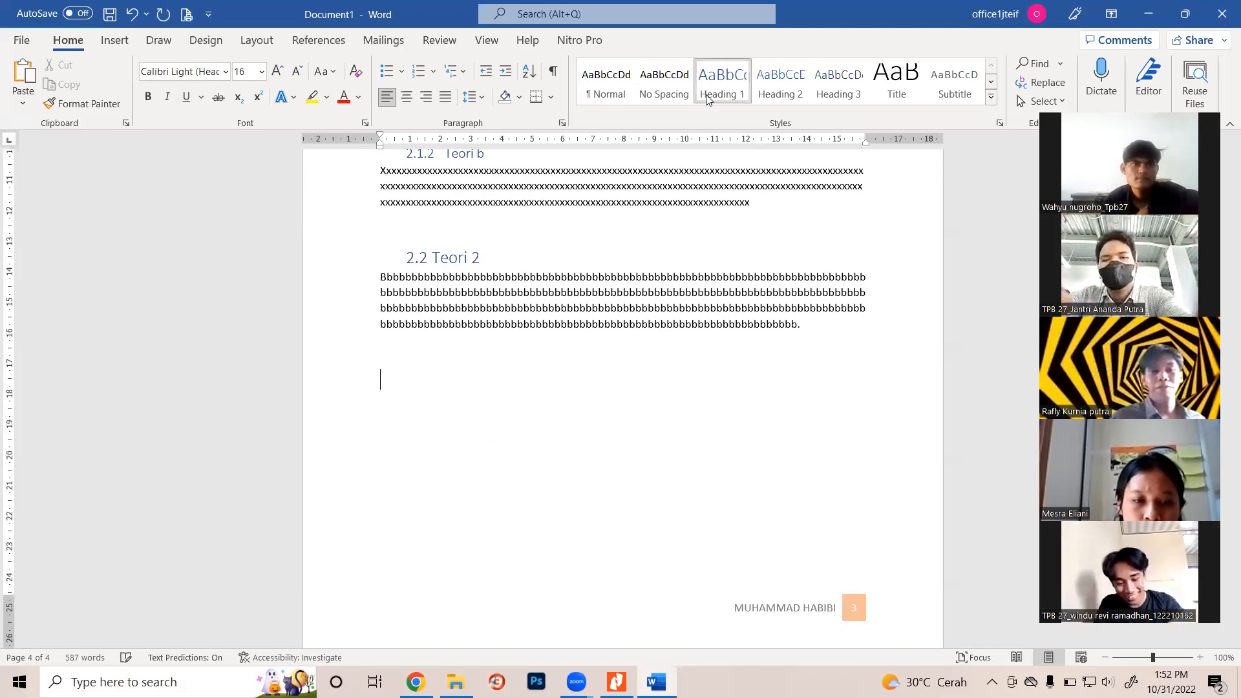
{"action": "type", "text": "2."}
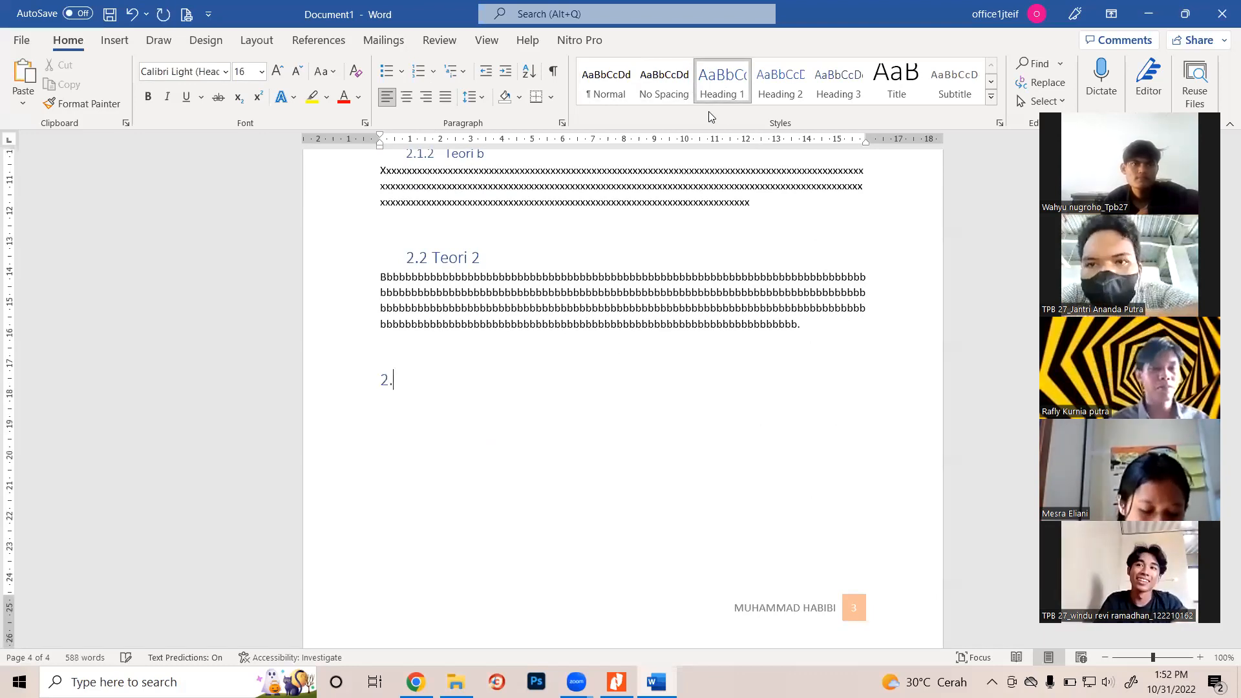
{"action": "type", "text": "3 Teror"}
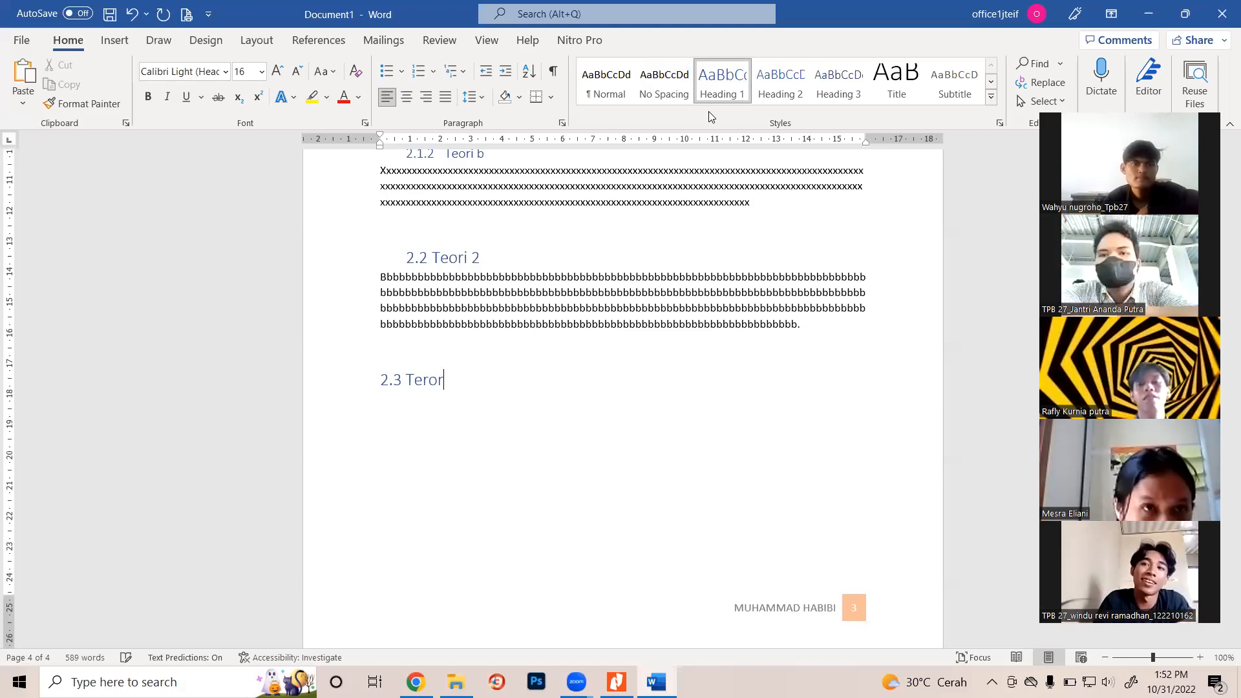
{"action": "key", "text": "BackSpace"}
{"action": "key", "text": "BackSpace"}
{"action": "key", "text": "BackSpace"}
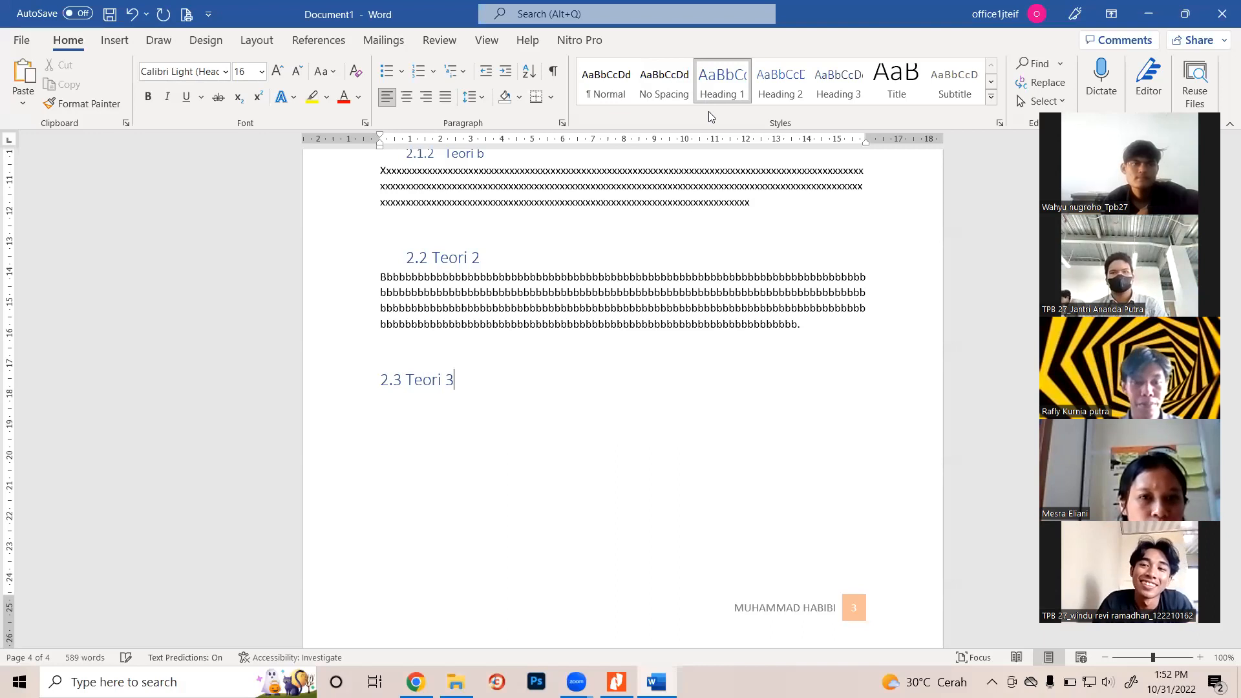
{"action": "key", "text": "Return"}
{"action": "key", "text": "BackSpace"}
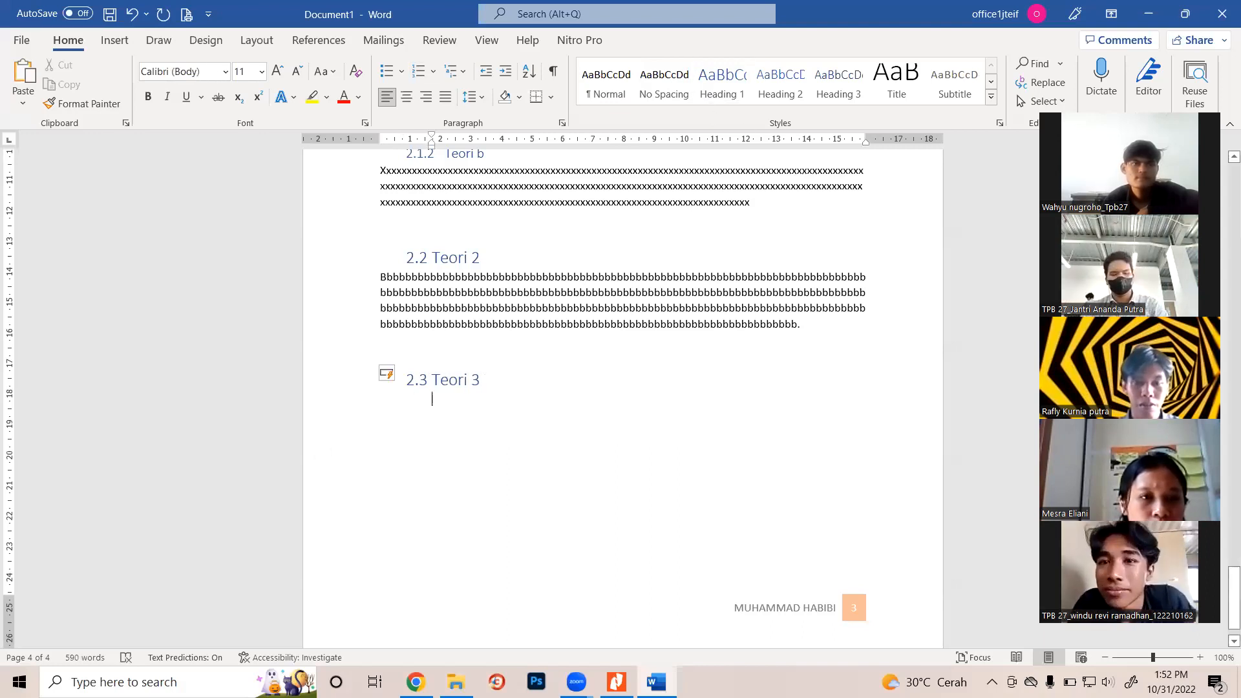
Select the Dalam sejarah paragraph in the Chrome article, then return to Word
{"action": "left_click", "coordinate": [416, 682]}
{"action": "scroll", "coordinate": [415, 491], "scroll_direction": "down", "scroll_amount": 5}
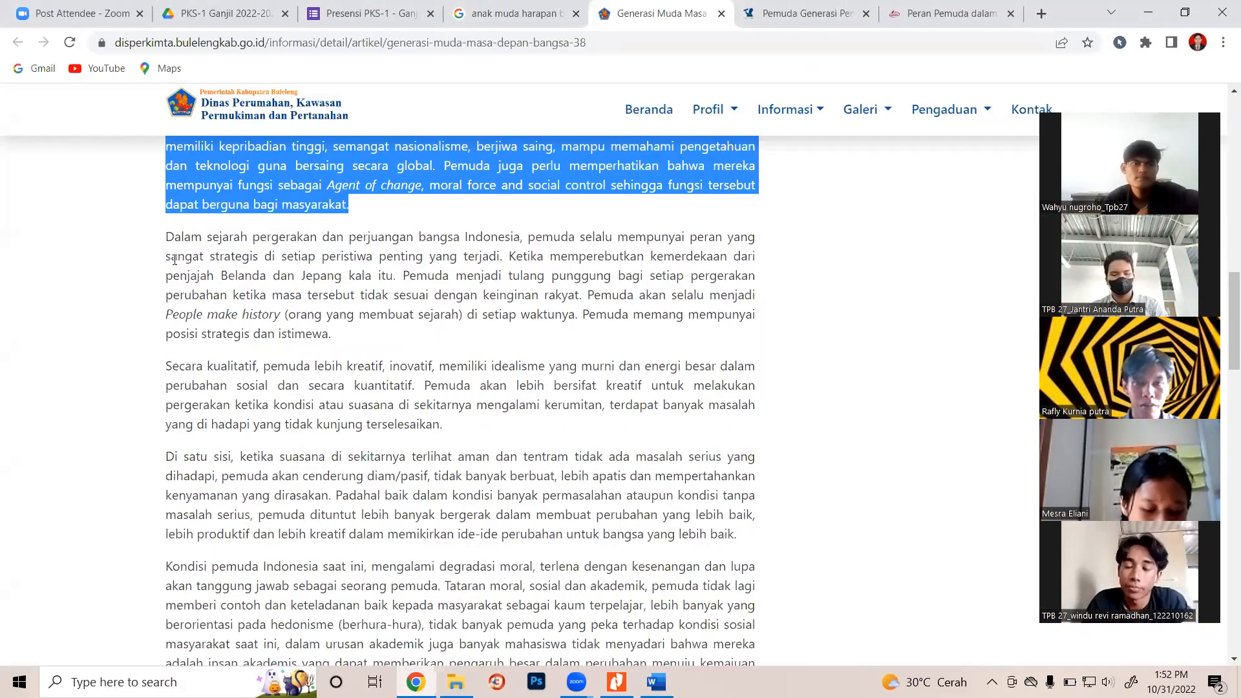
{"action": "left_click_drag", "start_coordinate": [169, 237], "coordinate": [336, 346]}
{"action": "key", "text": "ctrl+c"}
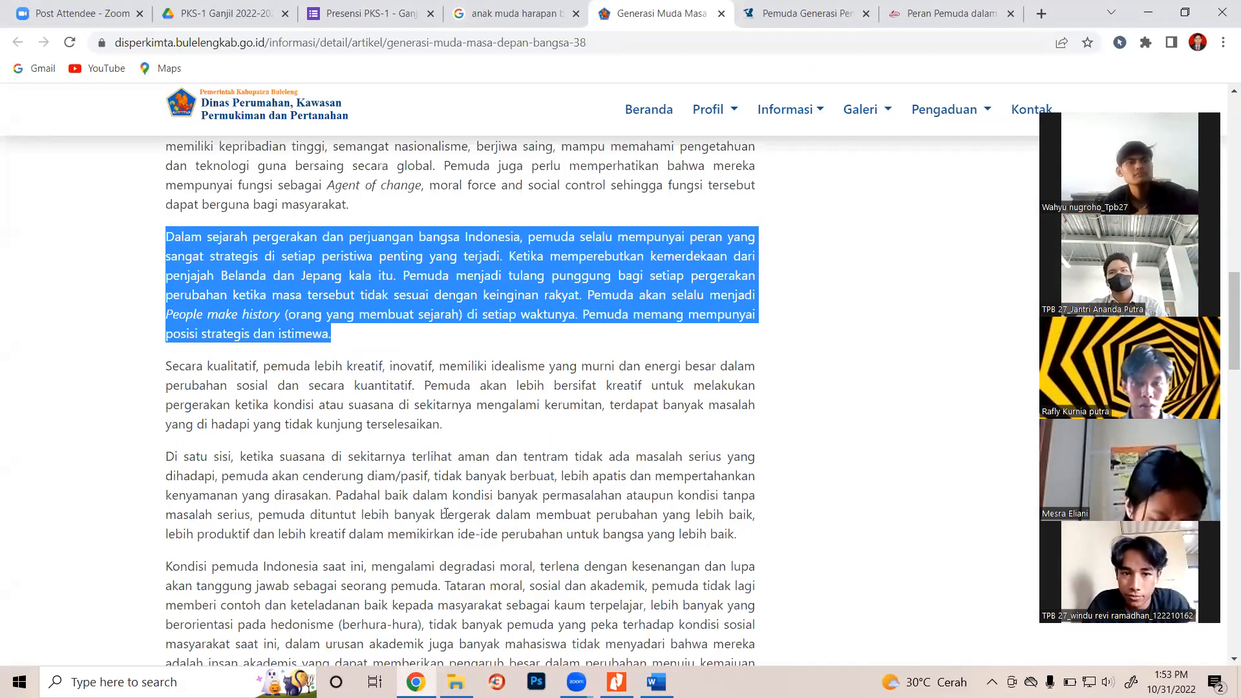
{"action": "left_click", "coordinate": [656, 682]}
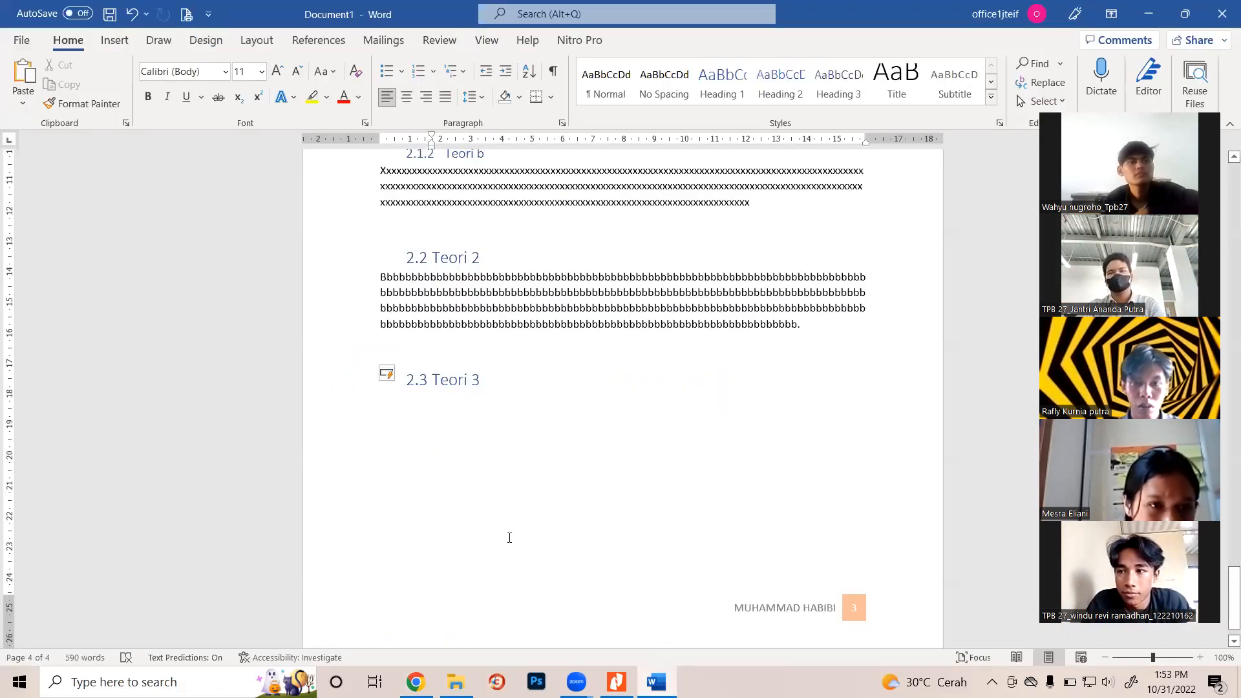
Paste the Dalam sejarah paragraph under 2.3 Teori 3 as Keep Text Only
{"action": "key", "text": "ctrl+v"}
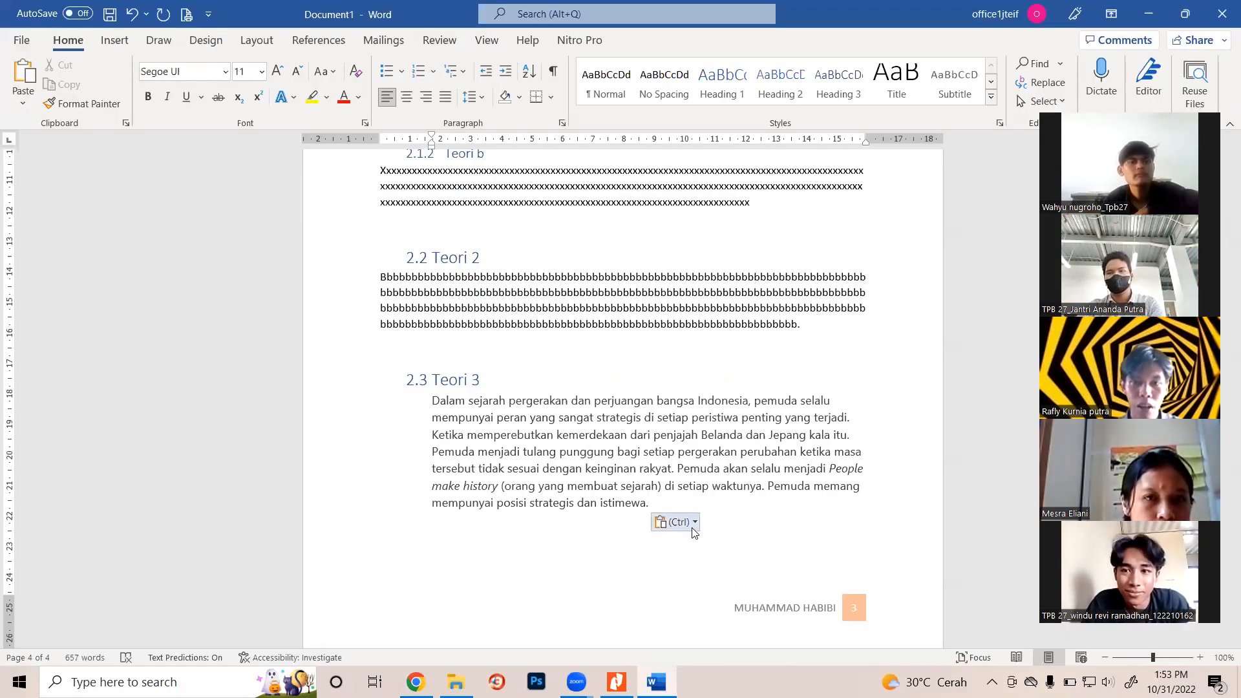
{"action": "left_click", "coordinate": [695, 523]}
{"action": "left_click", "coordinate": [714, 569]}
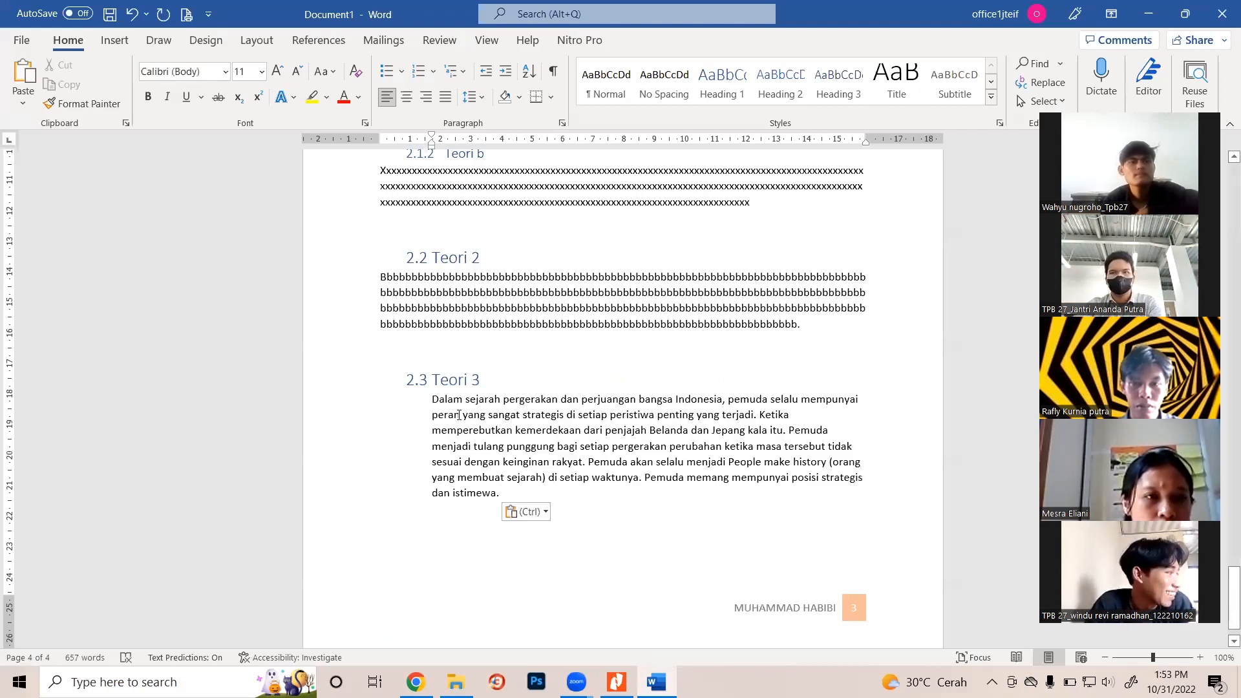
Justify the pasted paragraph and give it a first-line indent on the ruler
{"action": "left_click_drag", "start_coordinate": [430, 399], "coordinate": [533, 491]}
{"action": "mouse_move", "coordinate": [431, 143]}
{"action": "left_mouse_down"}
{"action": "mouse_move", "coordinate": [375, 149]}
{"action": "mouse_move", "coordinate": [387, 150]}
{"action": "left_mouse_up"}
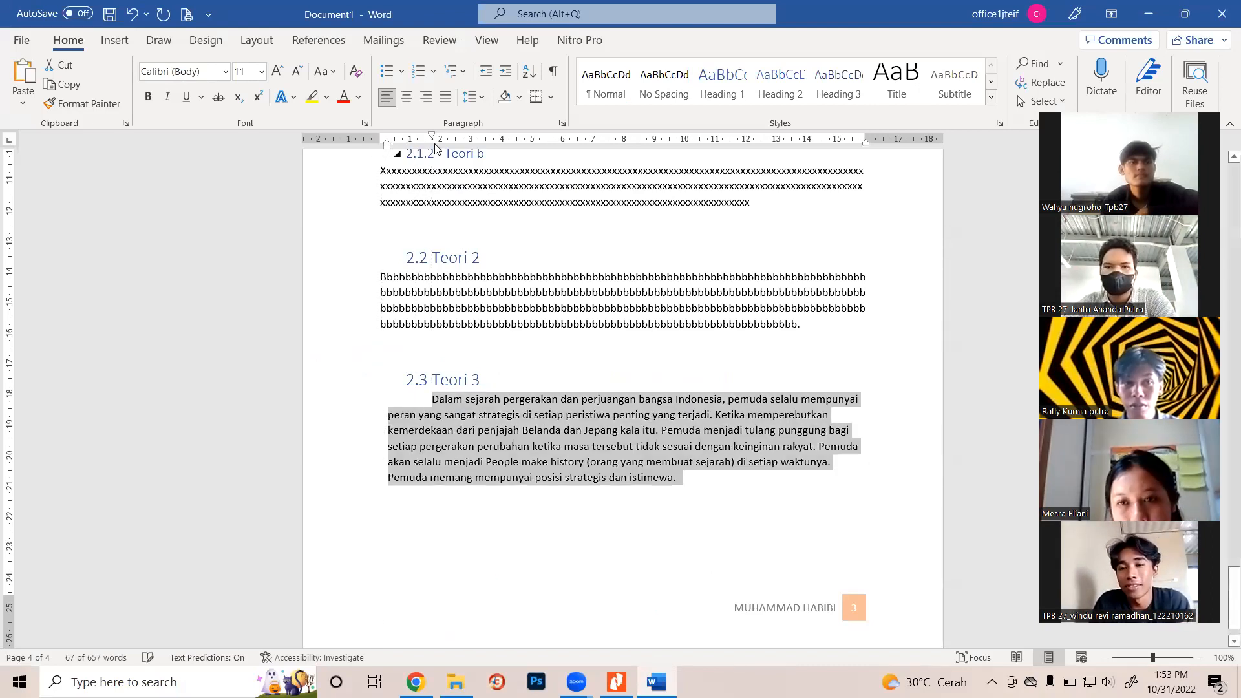
{"action": "left_click", "coordinate": [446, 97]}
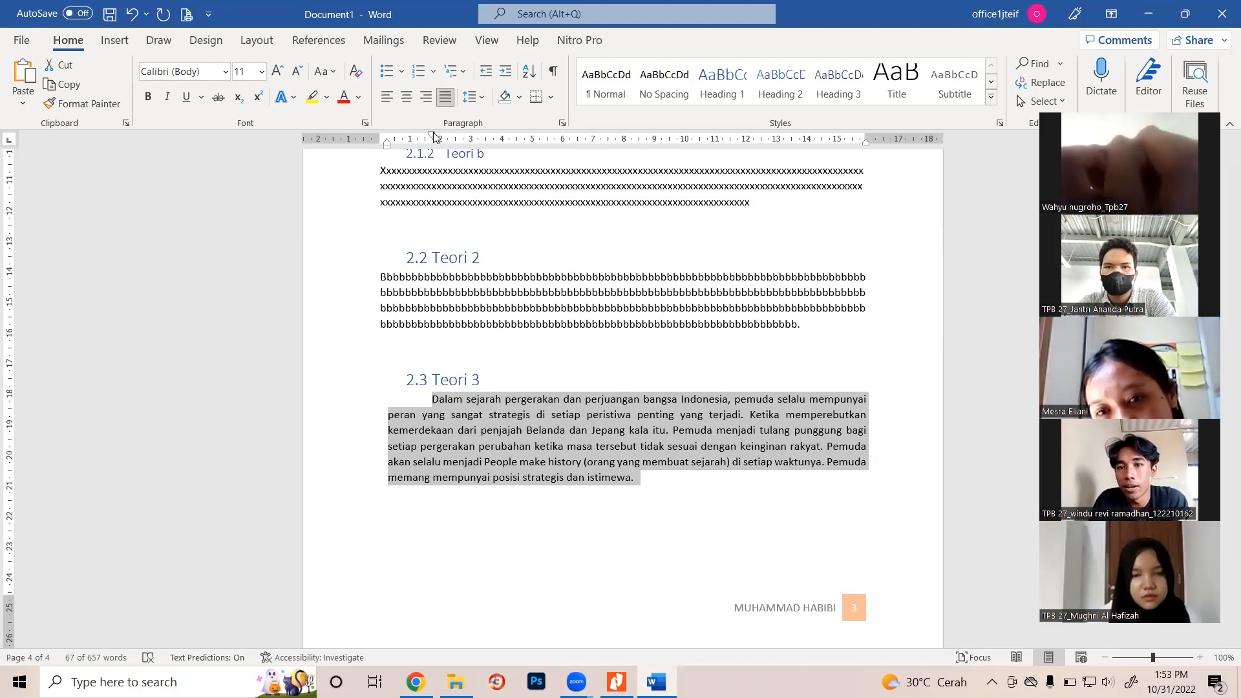
{"action": "mouse_move", "coordinate": [432, 135]}
{"action": "left_mouse_down"}
{"action": "mouse_move", "coordinate": [638, 141]}
{"action": "mouse_move", "coordinate": [408, 145]}
{"action": "mouse_move", "coordinate": [434, 159]}
{"action": "left_mouse_up"}
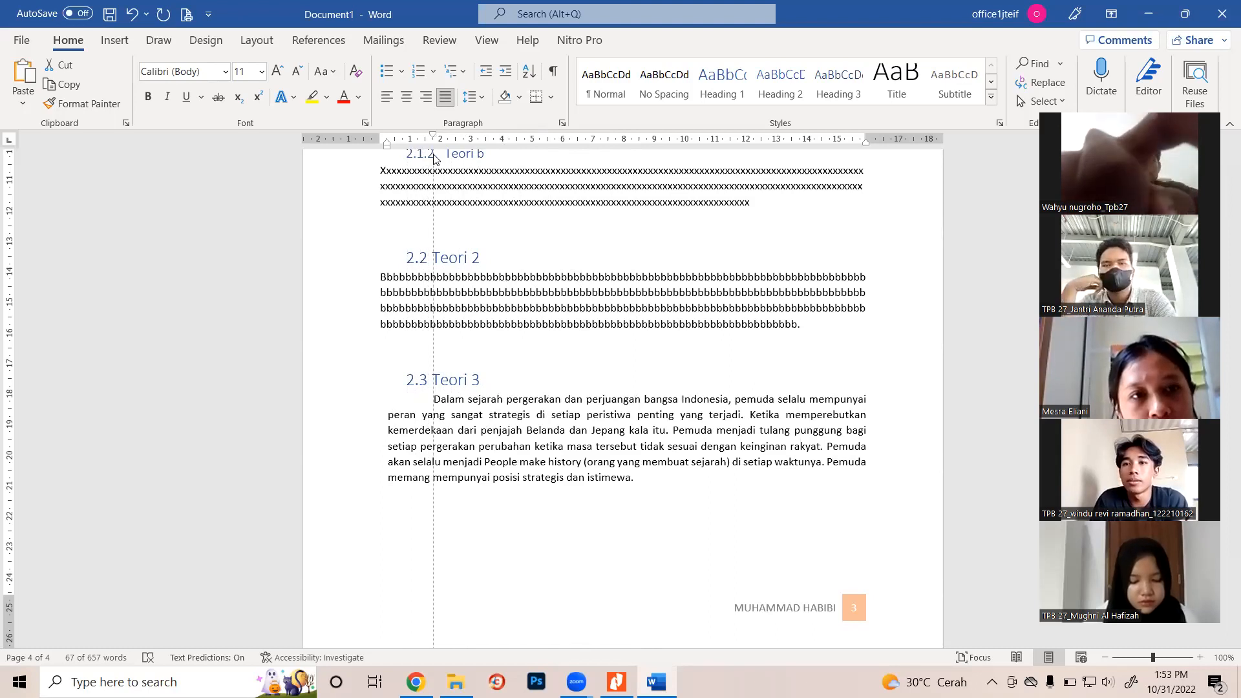
{"action": "scroll", "coordinate": [445, 331], "scroll_direction": "up", "scroll_amount": 7}
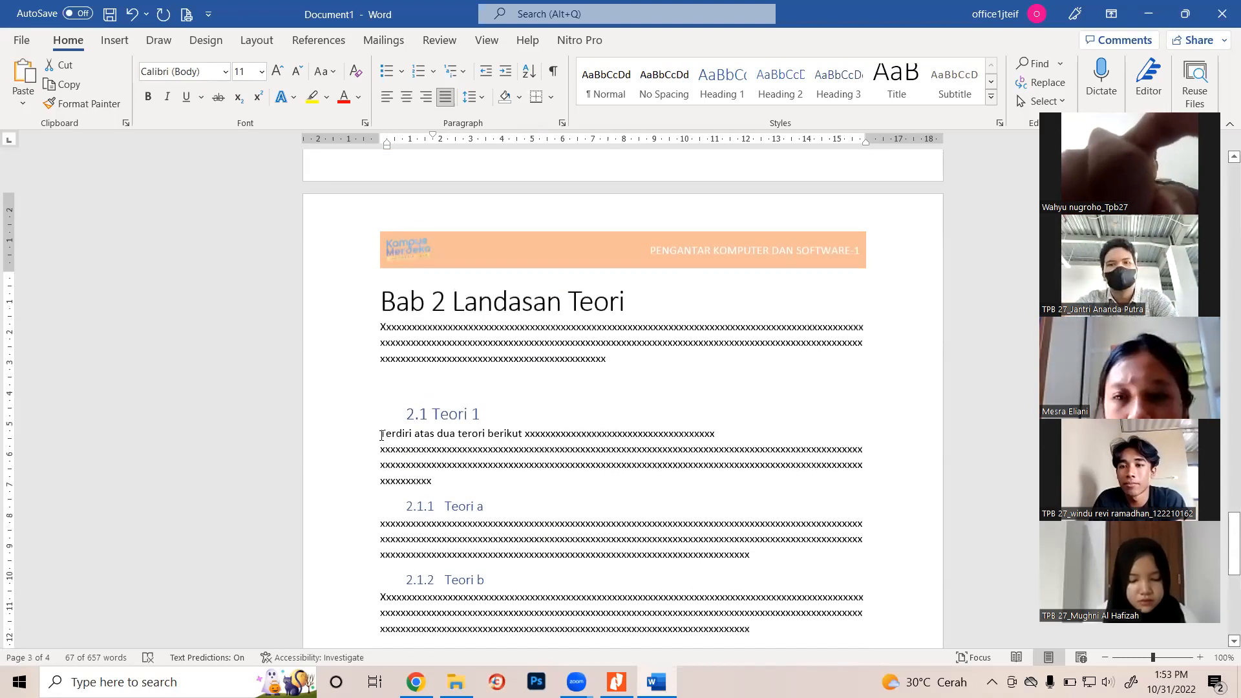
Adjust ruler indents for Terdiri atas, the 2.1 heading, Teori a, and 2.1.1 numbering
{"action": "left_click", "coordinate": [383, 436]}
{"action": "left_click_drag", "start_coordinate": [383, 141], "coordinate": [437, 143]}
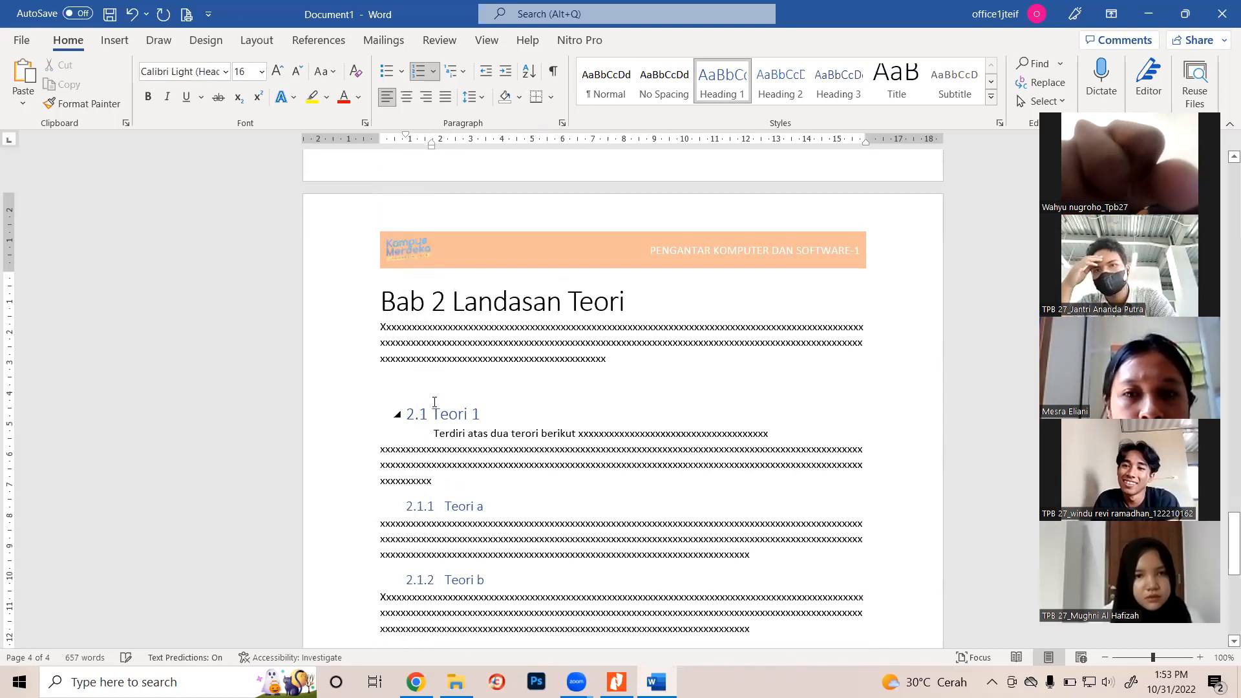
{"action": "left_click", "coordinate": [417, 414]}
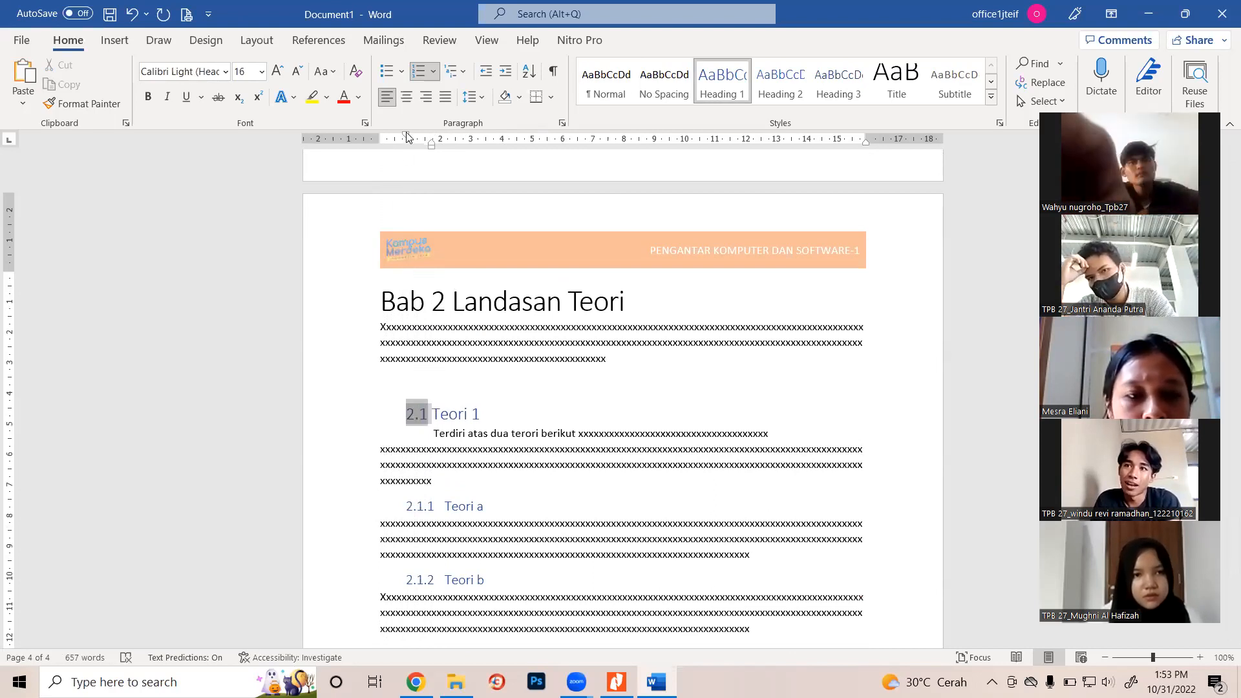
{"action": "left_click_drag", "start_coordinate": [402, 138], "coordinate": [377, 135]}
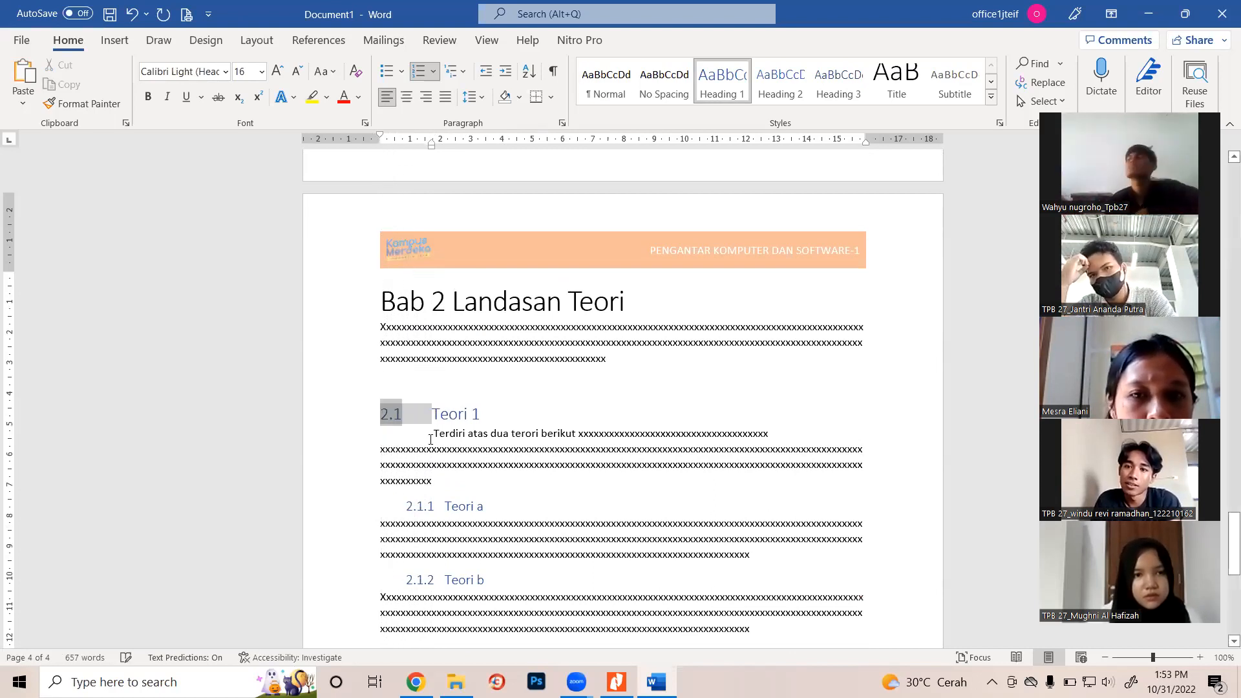
{"action": "left_click", "coordinate": [382, 522]}
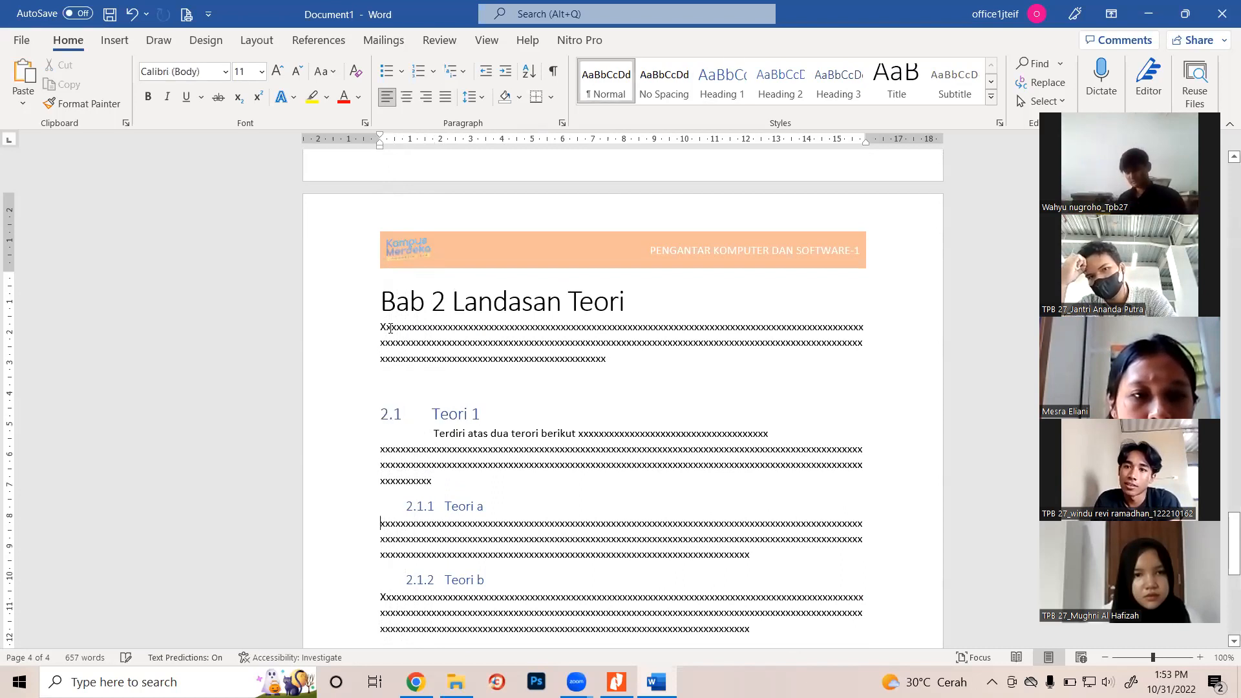
{"action": "left_click_drag", "start_coordinate": [381, 135], "coordinate": [451, 136]}
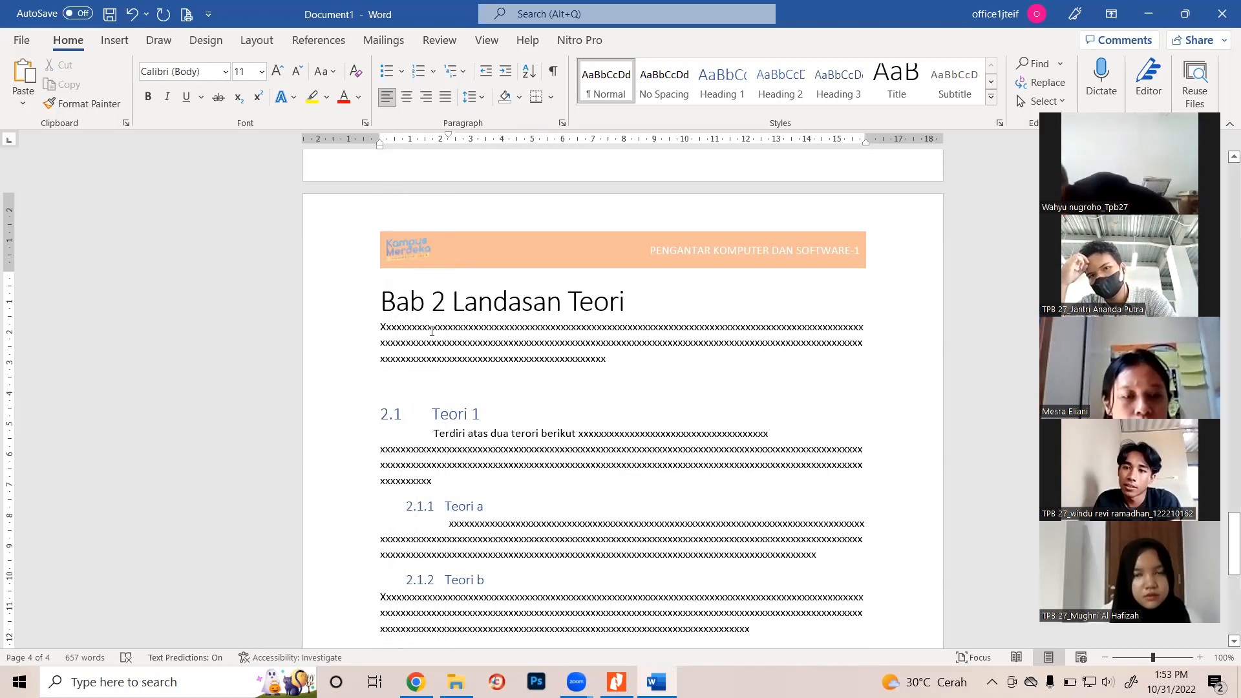
{"action": "left_click", "coordinate": [412, 506]}
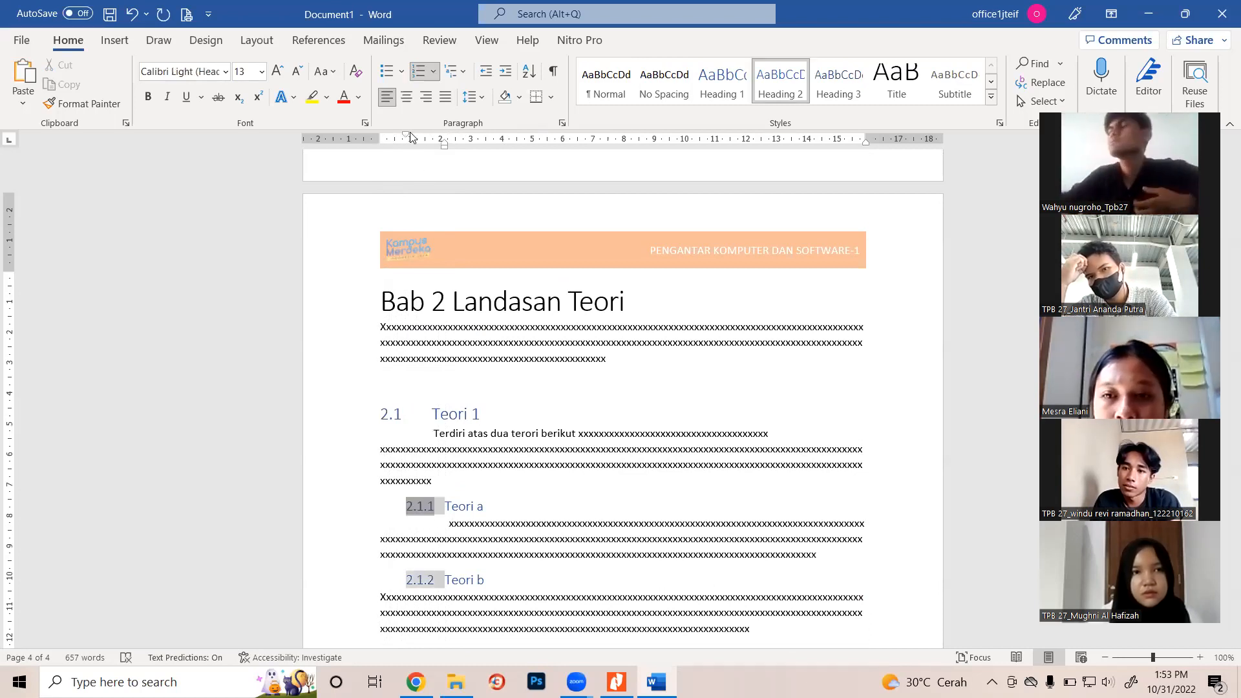
{"action": "left_click_drag", "start_coordinate": [406, 136], "coordinate": [386, 136]}
{"action": "left_click", "coordinate": [542, 514]}
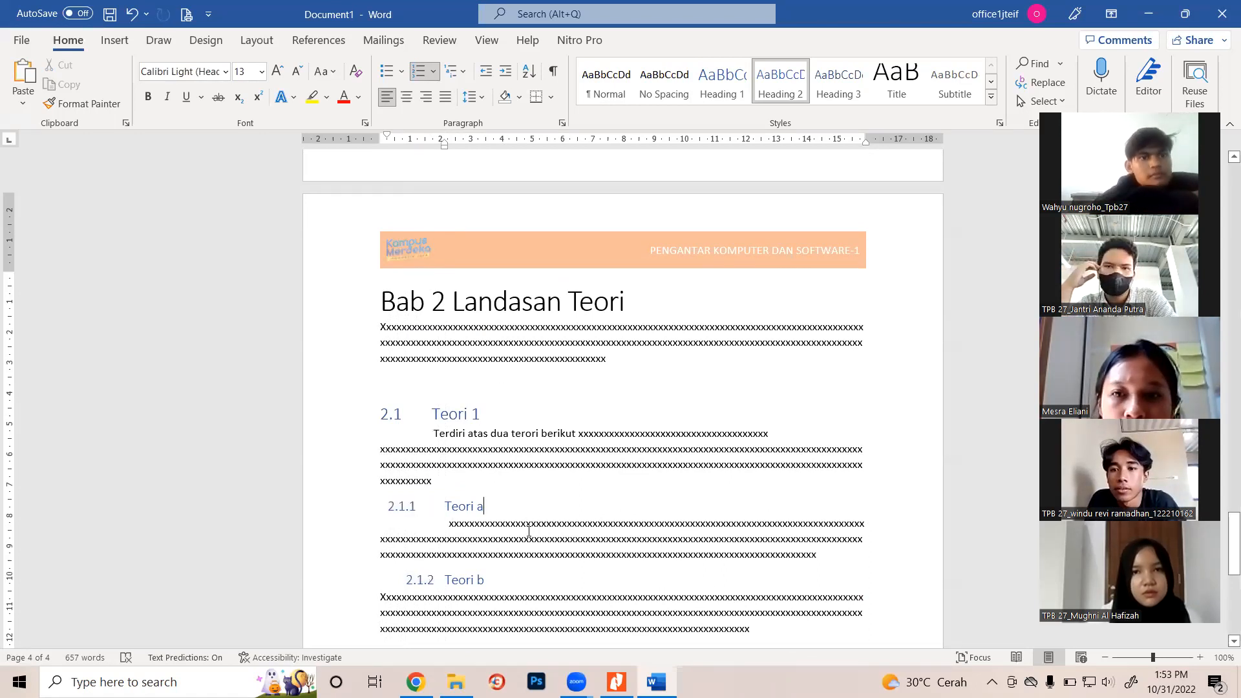
Justify the 2.2 Teori 2 paragraph with a first-line indent, then switch to Chrome
{"action": "scroll", "coordinate": [528, 531], "scroll_direction": "down", "scroll_amount": 3}
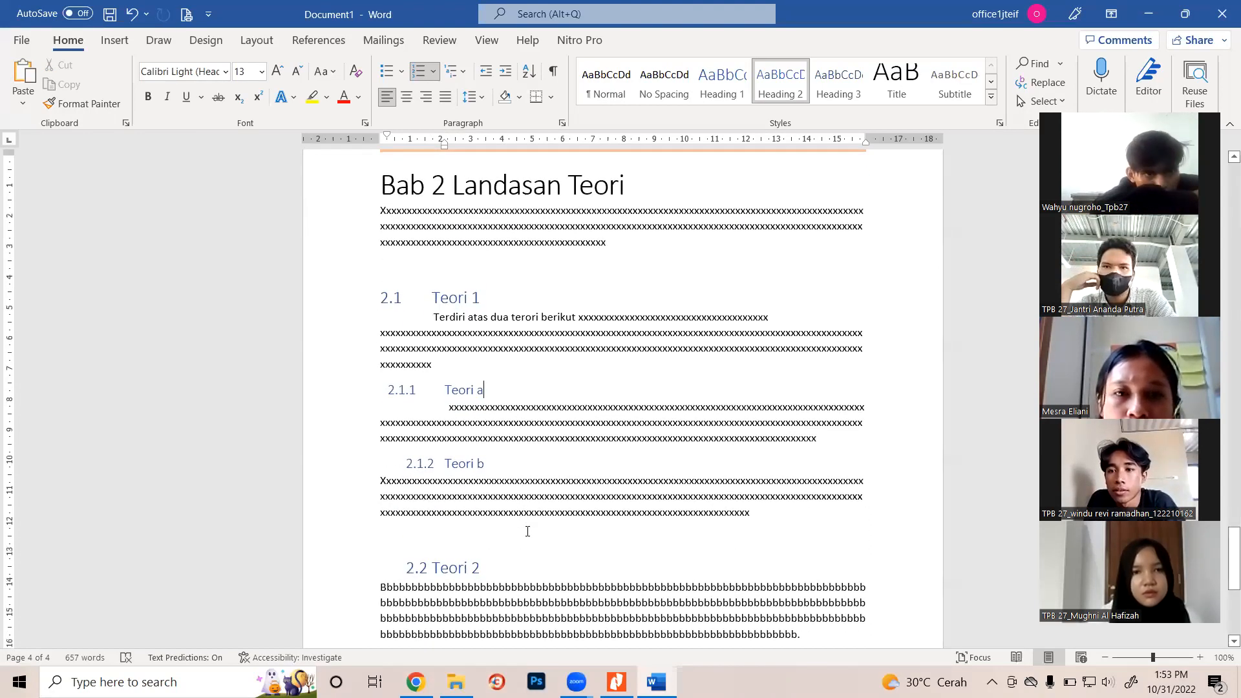
{"action": "scroll", "coordinate": [494, 546], "scroll_direction": "down", "scroll_amount": 4}
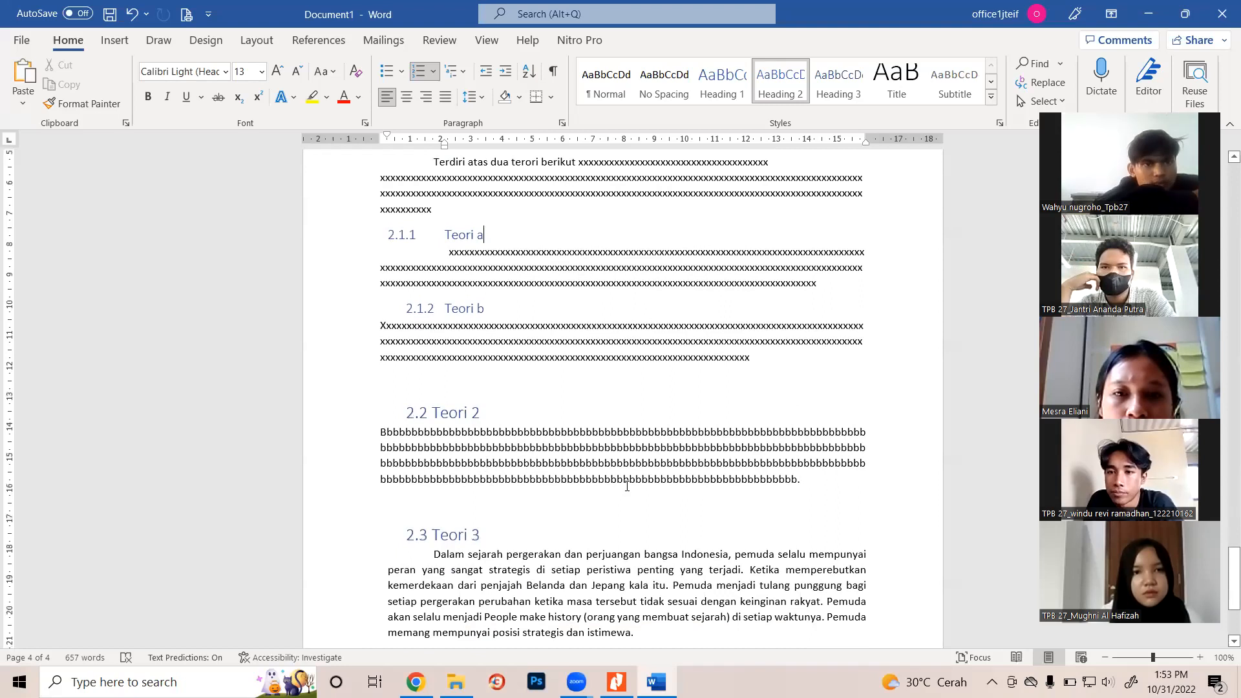
{"action": "triple_click", "coordinate": [801, 479]}
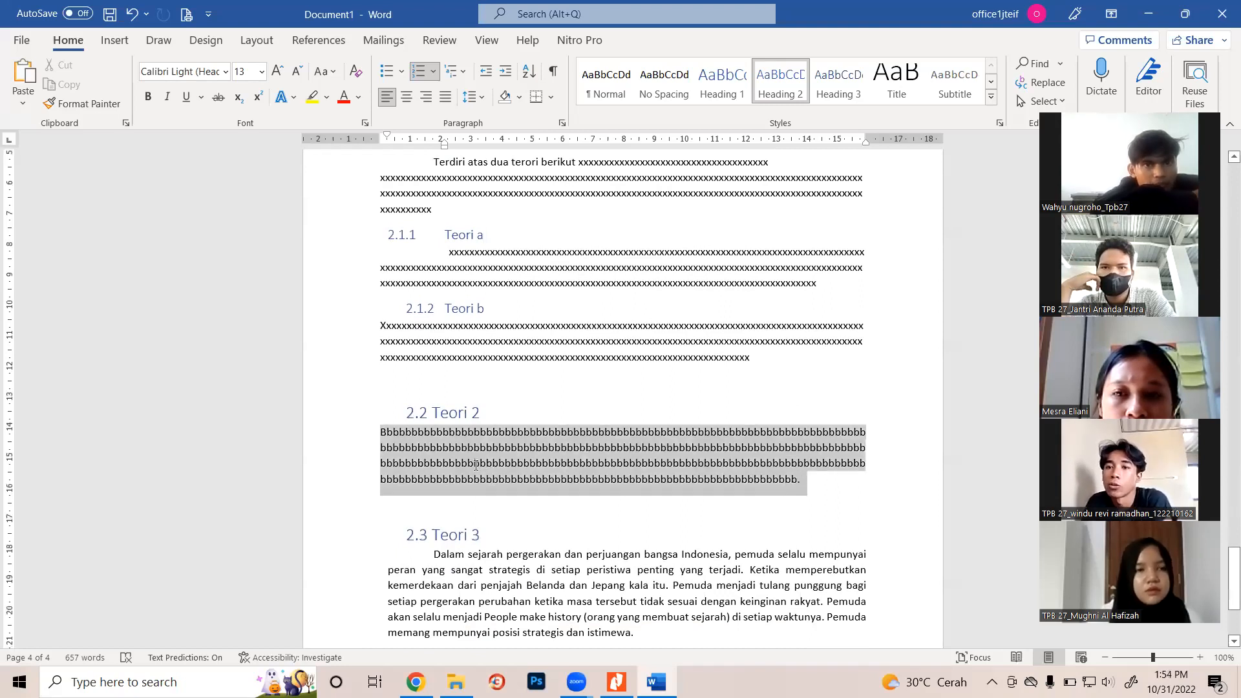
{"action": "left_click_drag", "start_coordinate": [380, 138], "coordinate": [433, 138]}
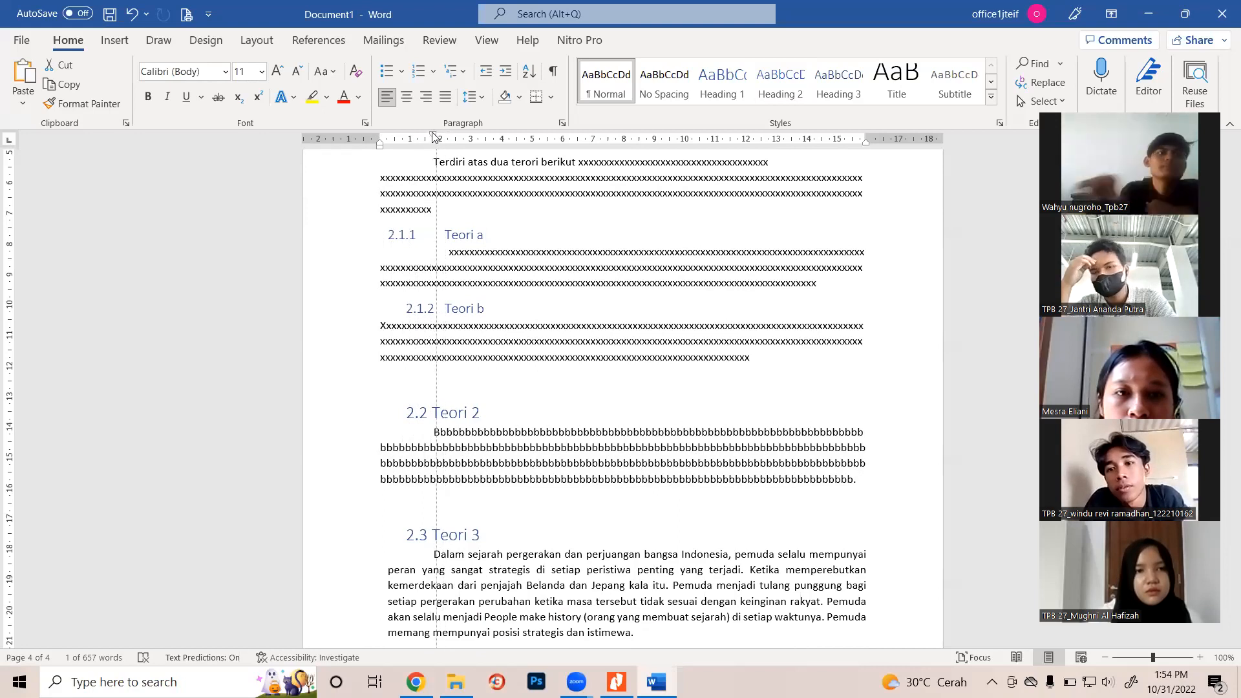
{"action": "scroll", "coordinate": [453, 399], "scroll_direction": "down", "scroll_amount": 1}
{"action": "scroll", "coordinate": [452, 399], "scroll_direction": "down", "scroll_amount": 3}
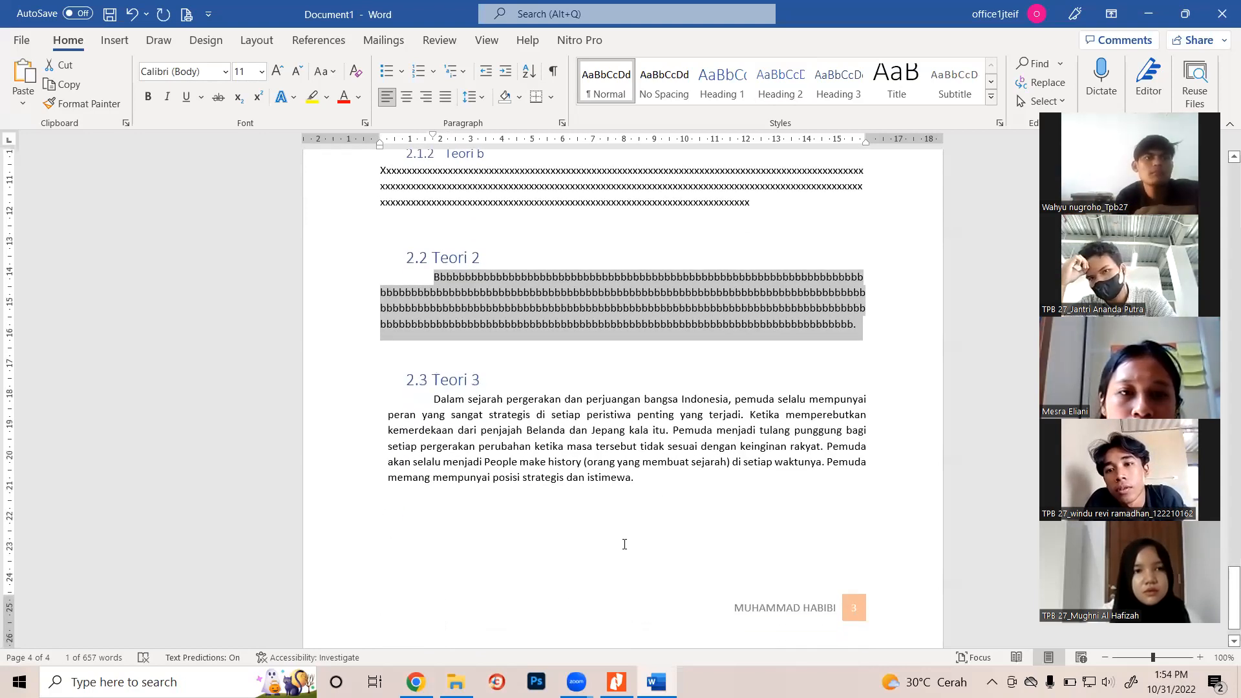
{"action": "left_click", "coordinate": [659, 475]}
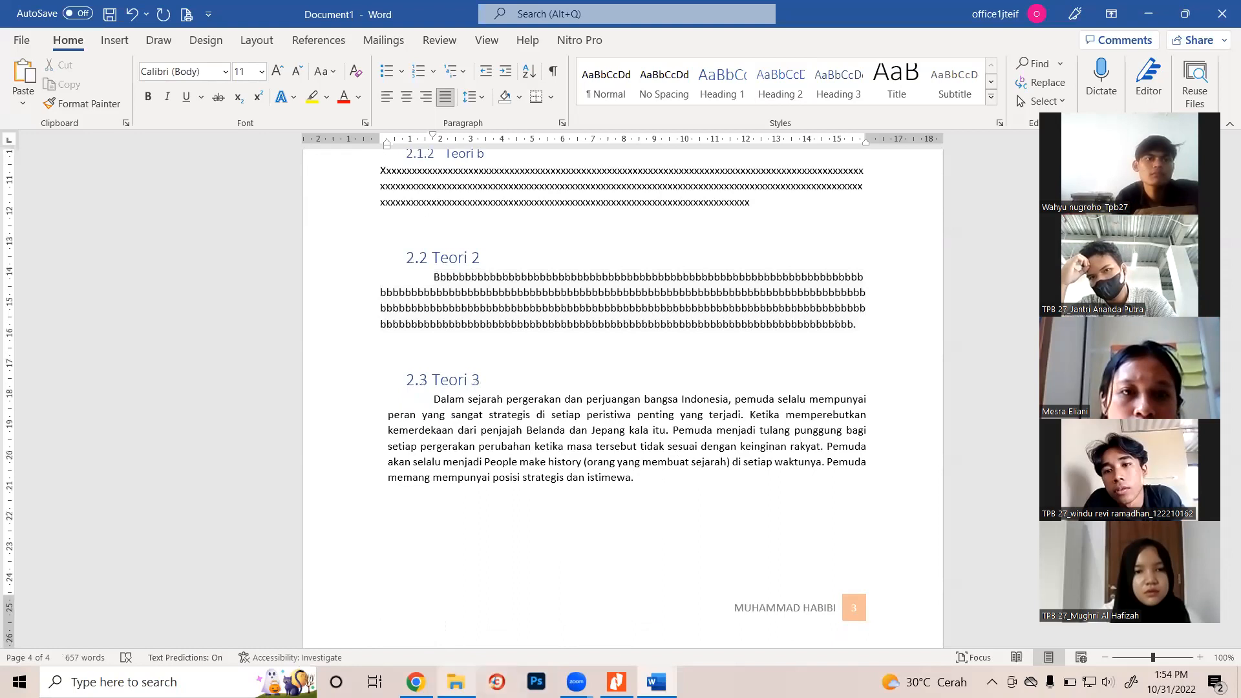
{"action": "left_click", "coordinate": [416, 682]}
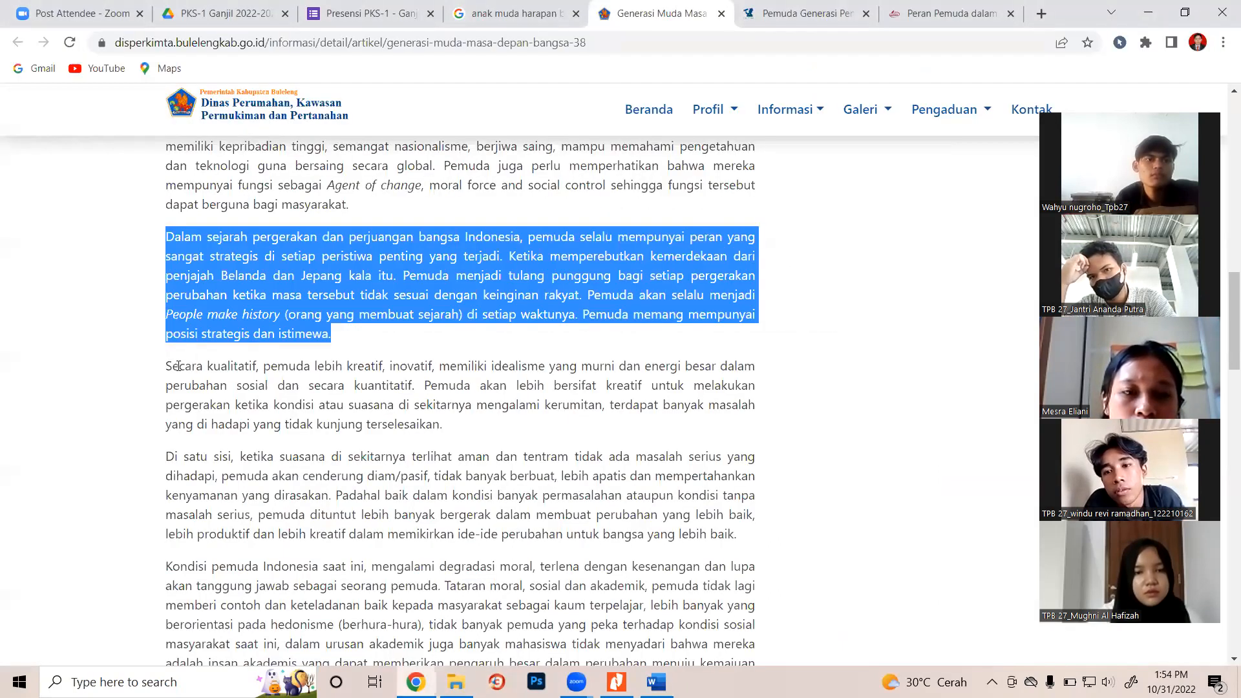
Copy the article's Secara kualitatif and Di satu sisi paragraphs, then return to Word
{"action": "left_click_drag", "start_coordinate": [169, 366], "coordinate": [748, 539]}
{"action": "key", "text": "ctrl+c"}
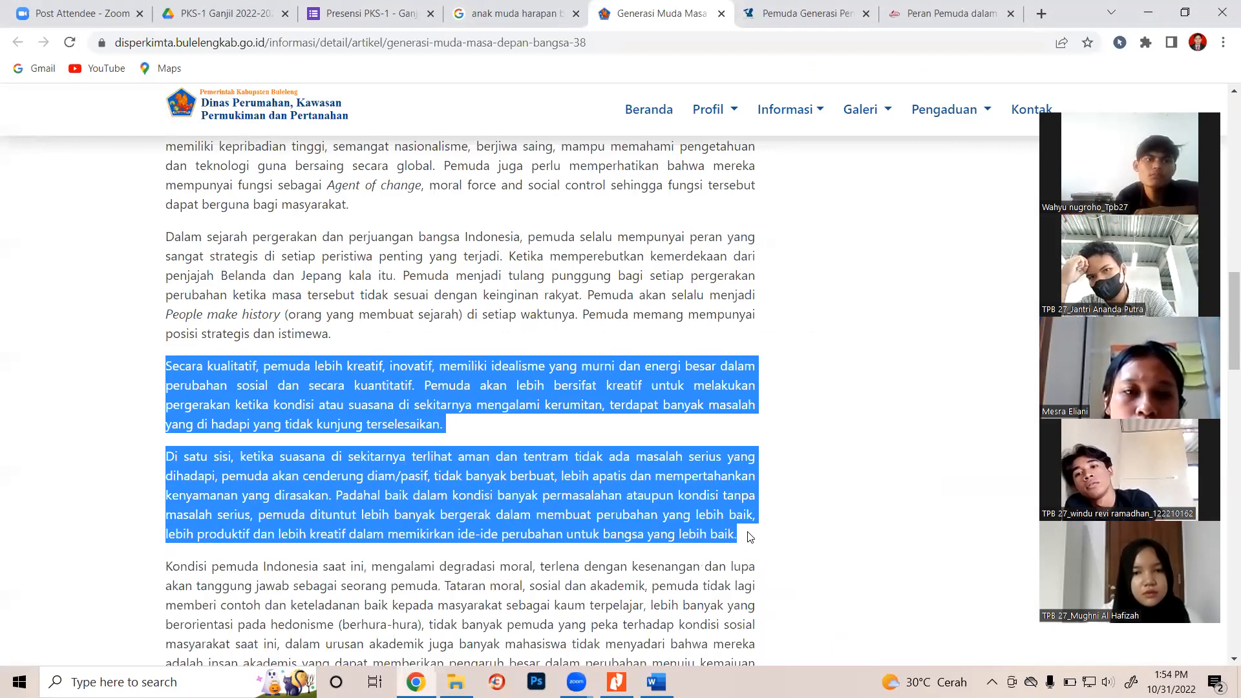
{"action": "left_click", "coordinate": [656, 682]}
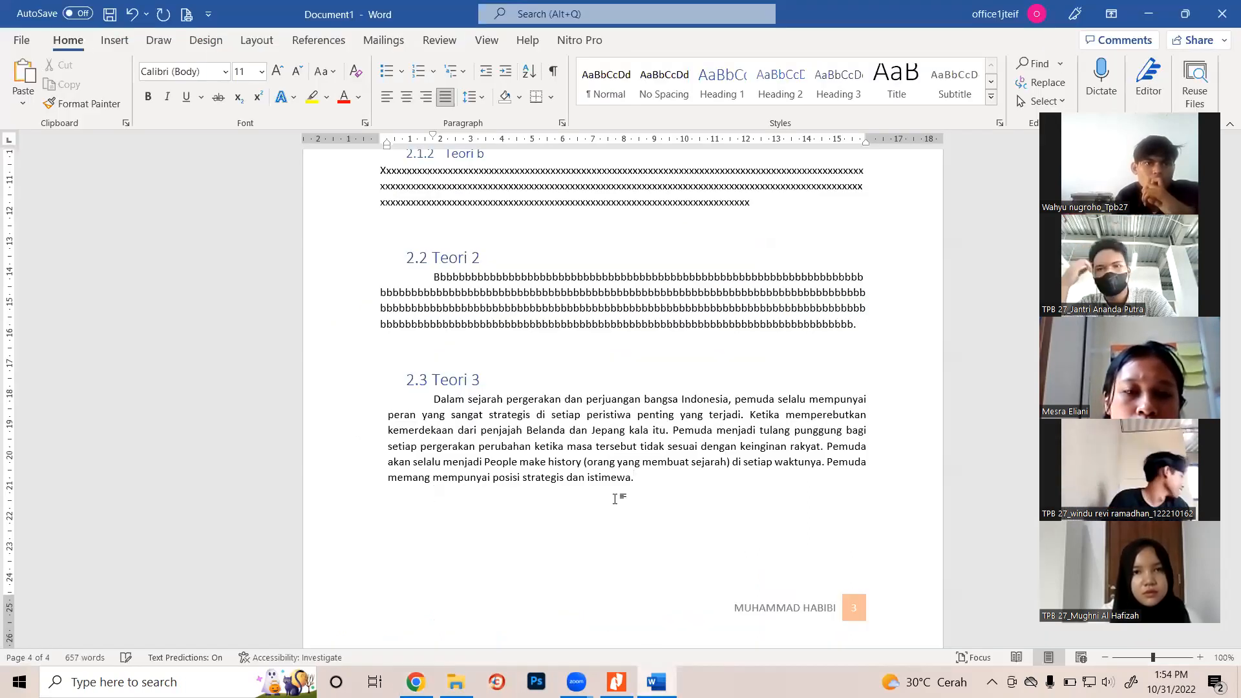
Paste the copied paragraphs after the 2.3 text, try Tab indents, then undo
{"action": "key", "text": "ctrl+v"}
{"action": "scroll", "coordinate": [554, 361], "scroll_direction": "up", "scroll_amount": 5}
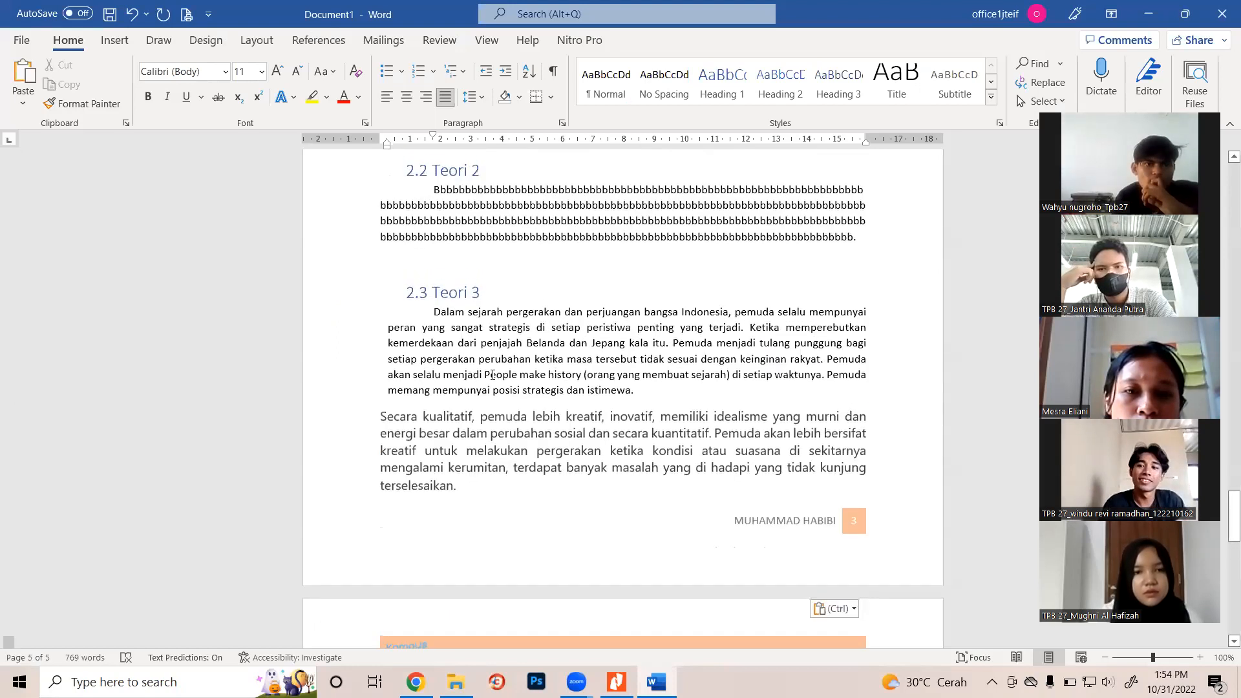
{"action": "left_click", "coordinate": [382, 457]}
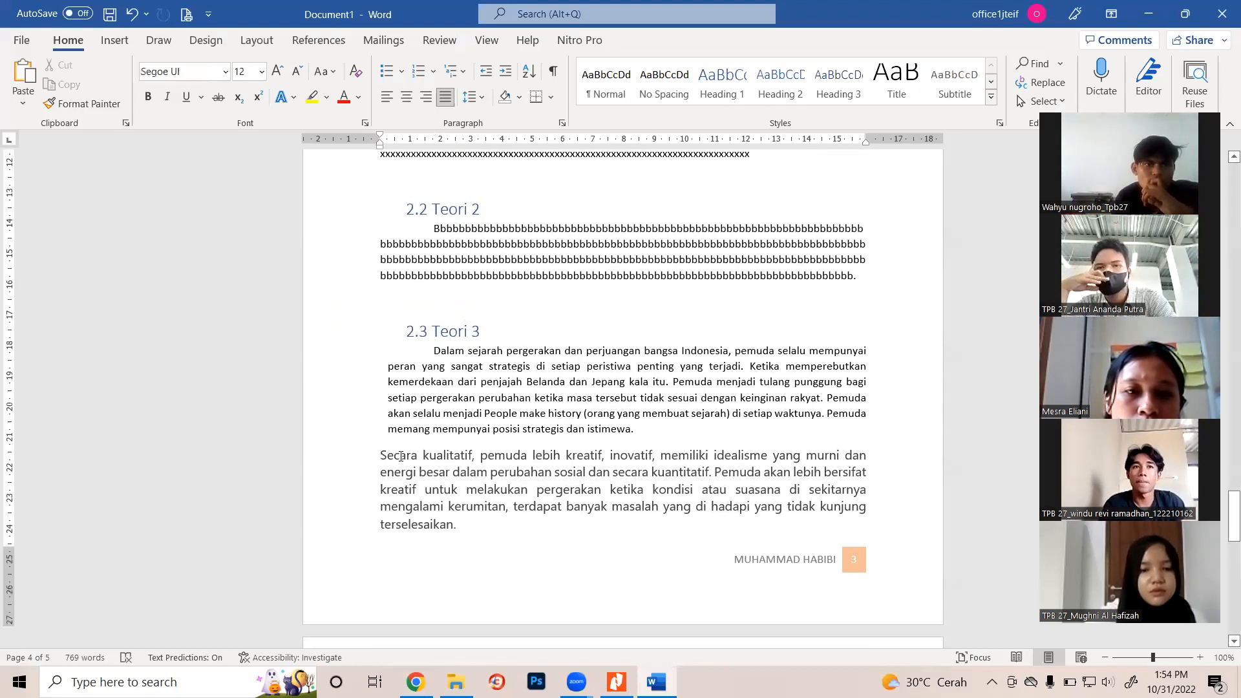
{"action": "key", "text": "Tab"}
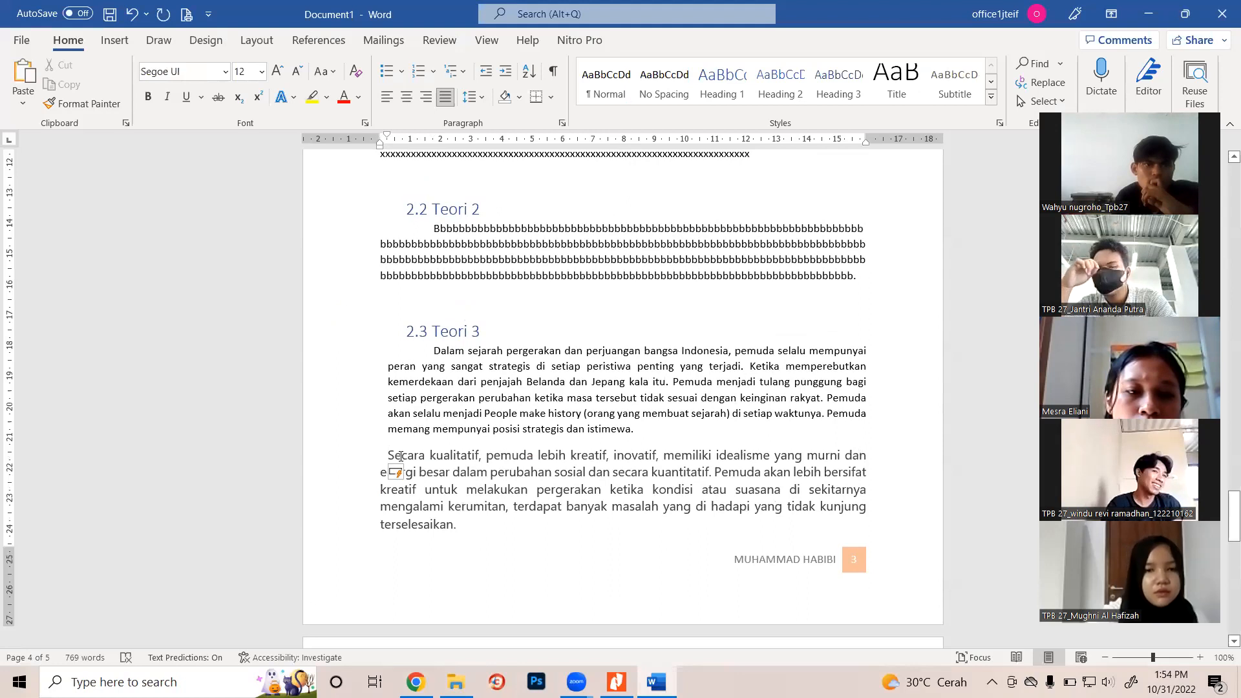
{"action": "key", "text": "Tab"}
{"action": "key", "text": "Tab"}
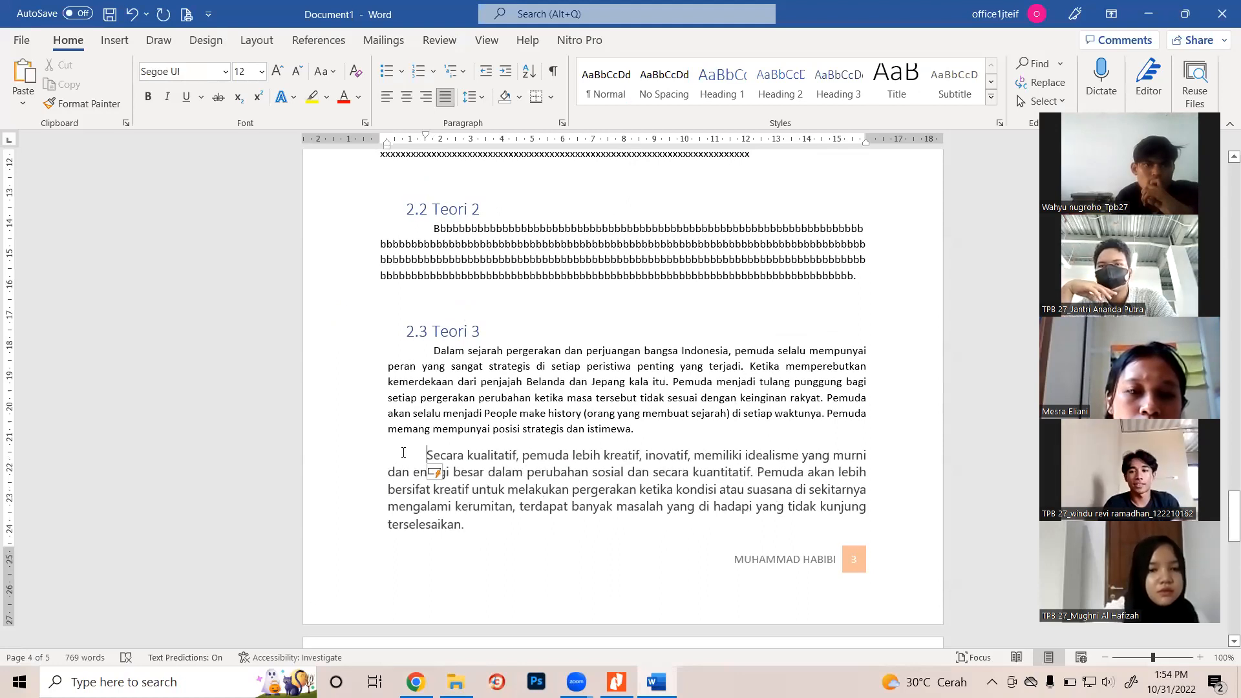
{"action": "key", "text": "ctrl+z"}
{"action": "key", "text": "ctrl+z"}
{"action": "key", "text": "ctrl+z"}
{"action": "key", "text": "ctrl+z"}
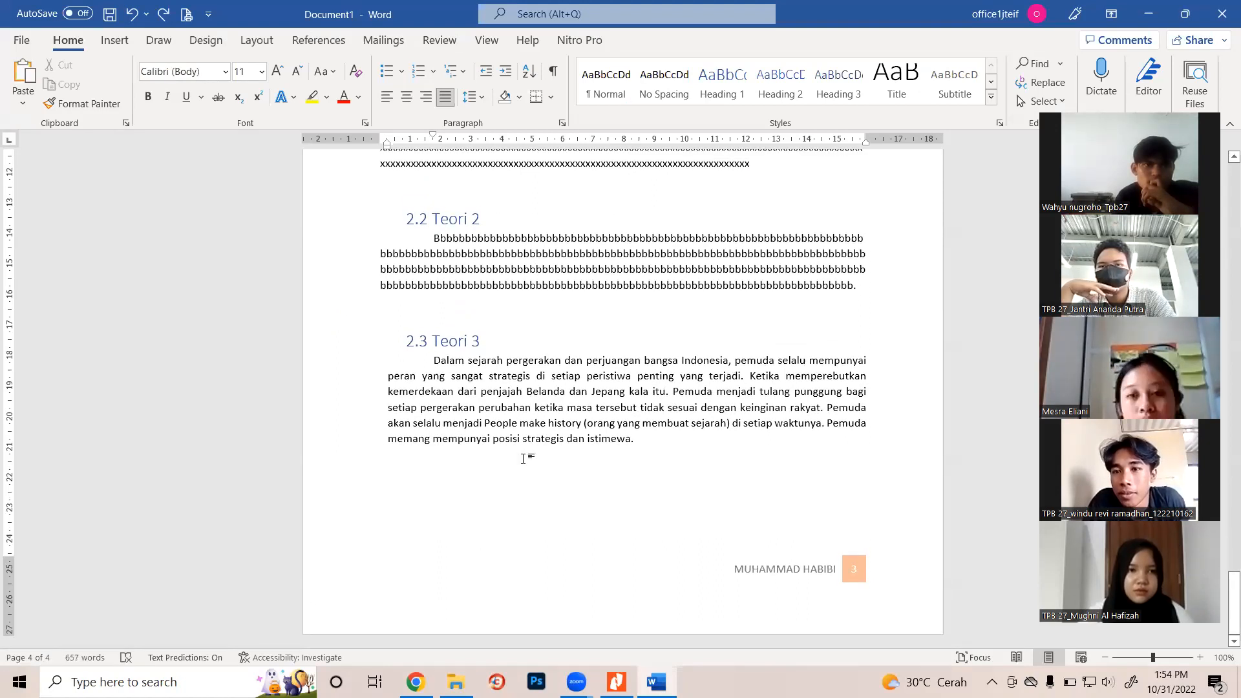
Paste the Secara kualitatif and Di satu sisi paragraphs again as Keep Text Only
{"action": "key", "text": "ctrl+v"}
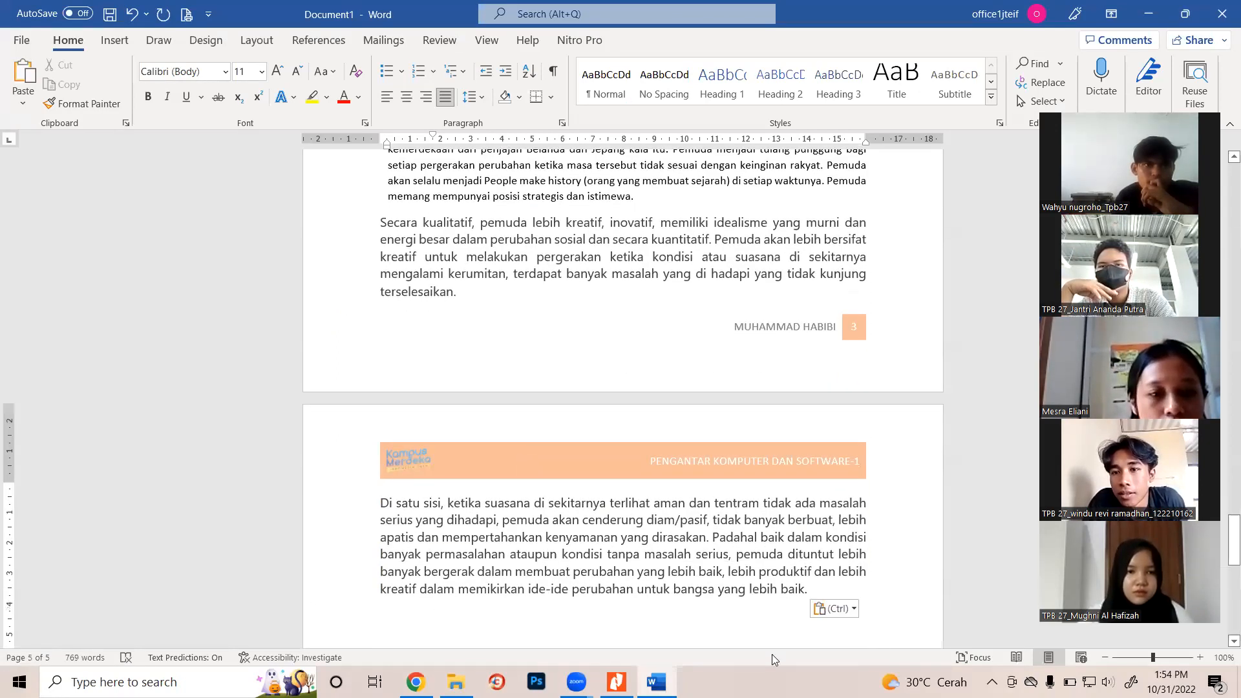
{"action": "left_click", "coordinate": [851, 610]}
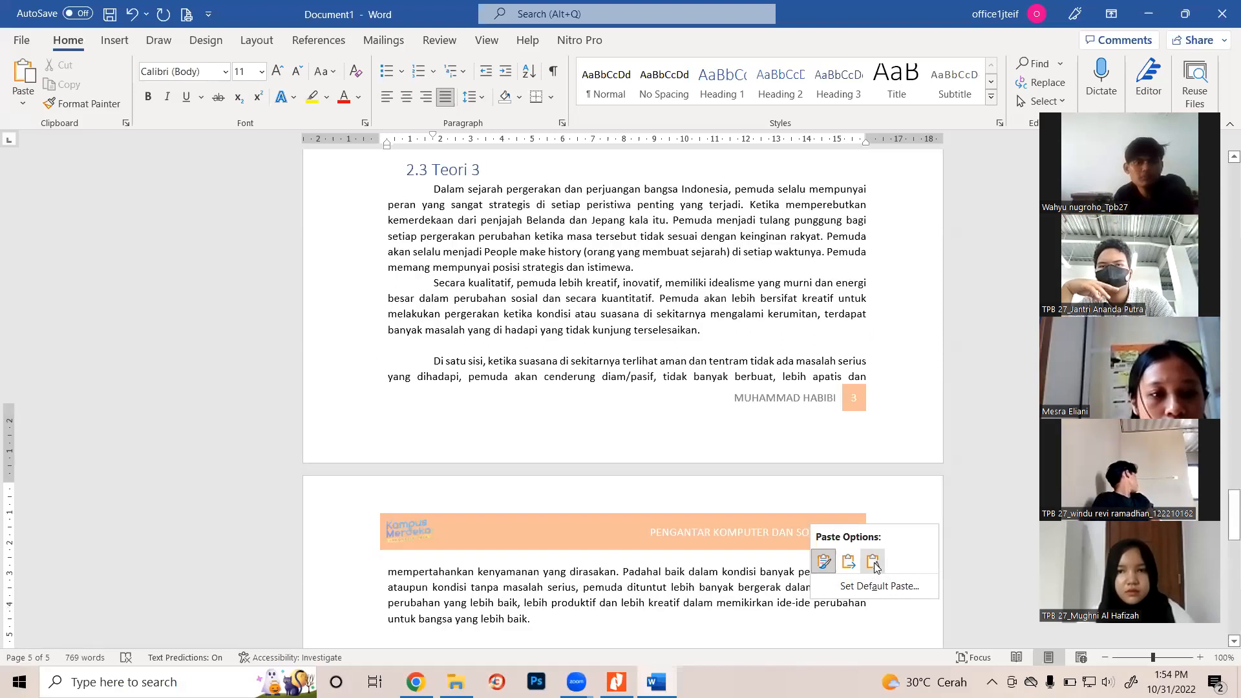
{"action": "left_click", "coordinate": [874, 562]}
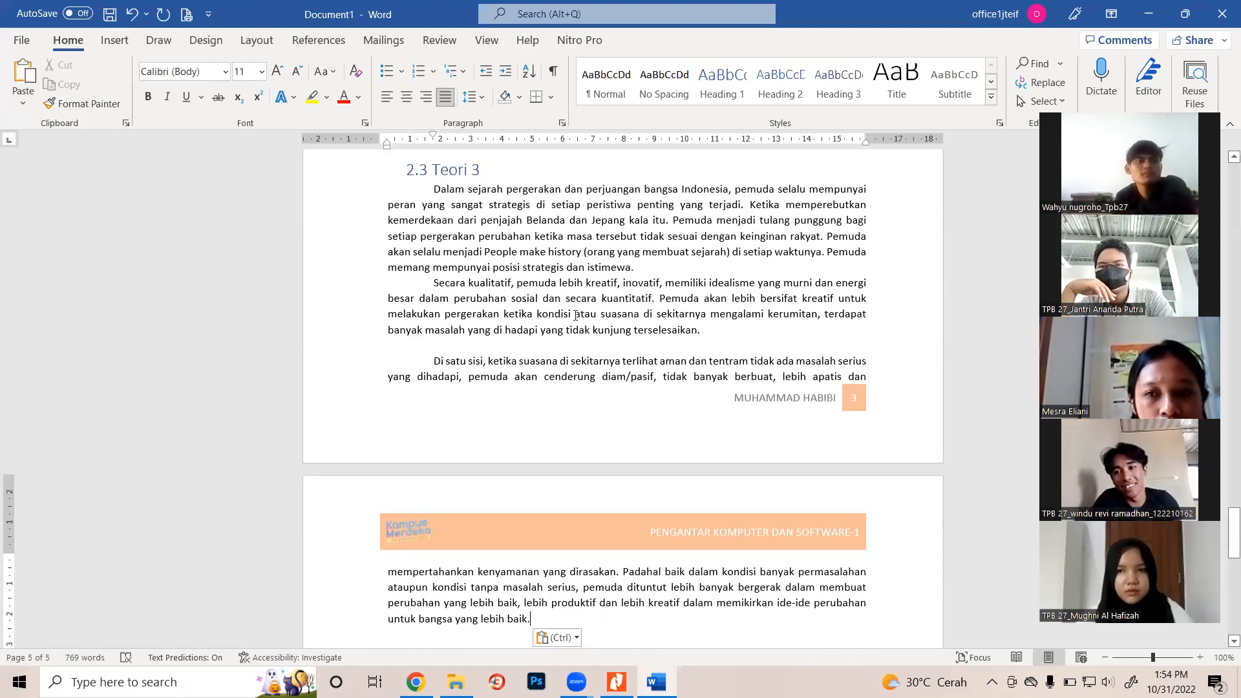
{"action": "scroll", "coordinate": [537, 292], "scroll_direction": "up", "scroll_amount": 1}
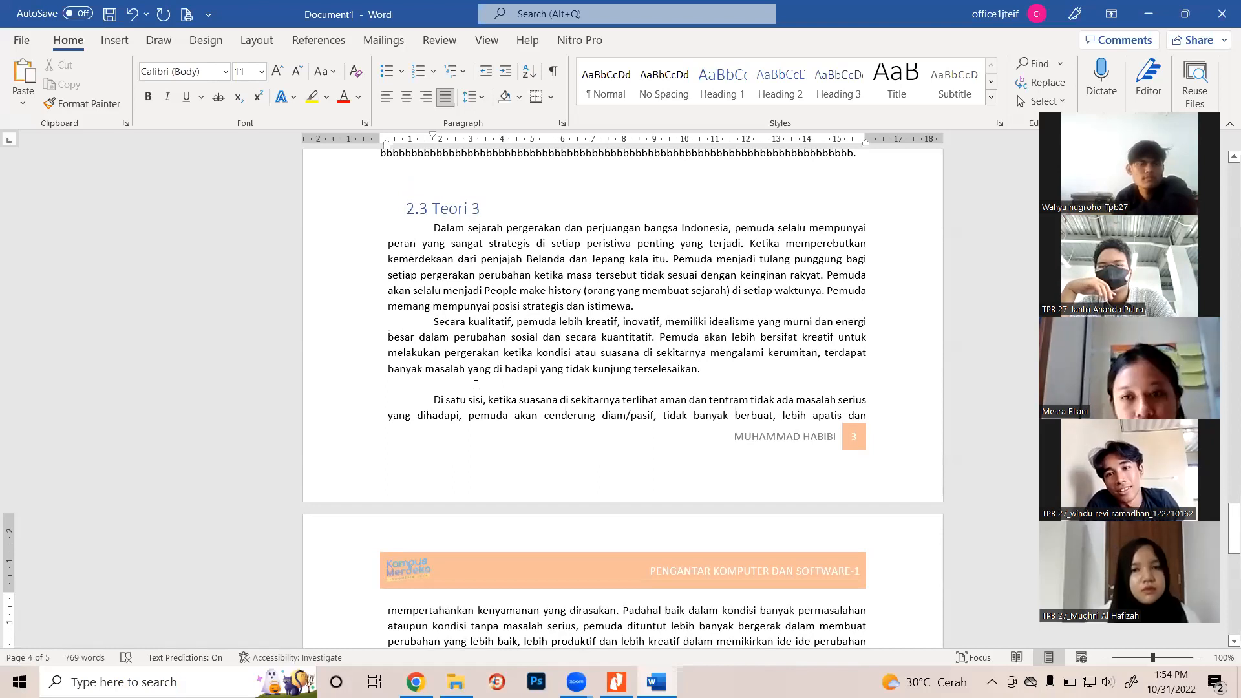
{"action": "left_click", "coordinate": [573, 413]}
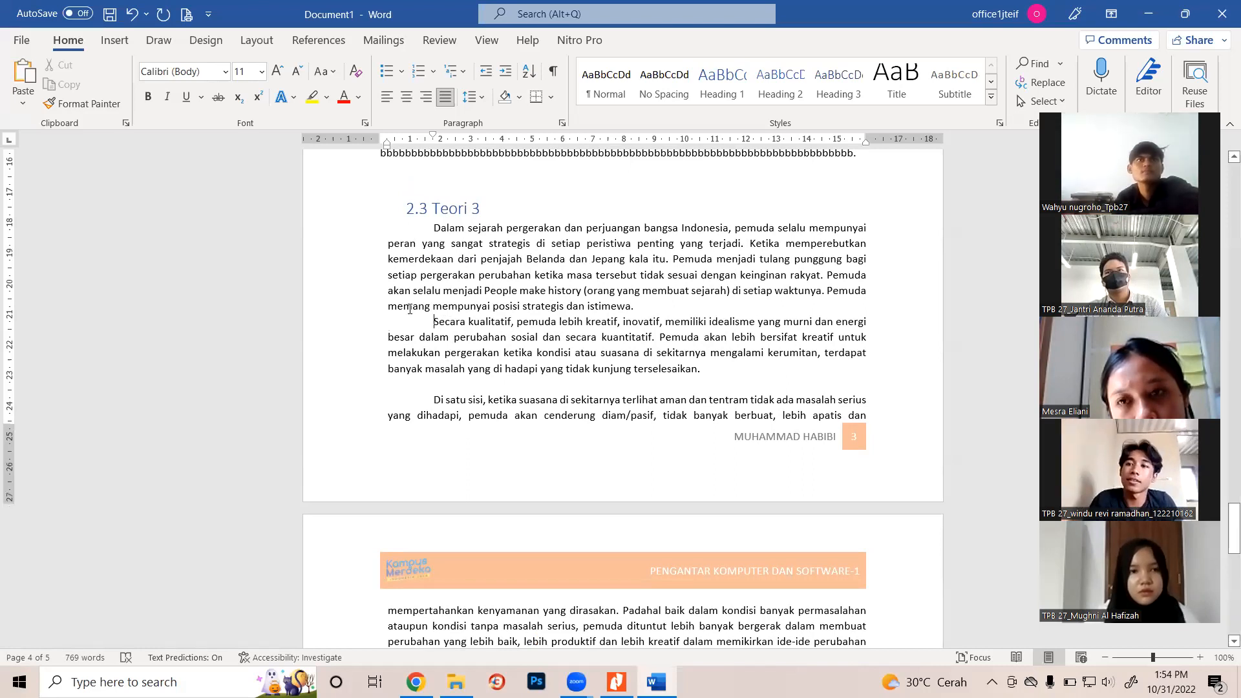
{"action": "scroll", "coordinate": [413, 296], "scroll_direction": "up", "scroll_amount": 4}
{"action": "scroll", "coordinate": [414, 296], "scroll_direction": "up", "scroll_amount": 1}
{"action": "scroll", "coordinate": [457, 319], "scroll_direction": "up", "scroll_amount": 3}
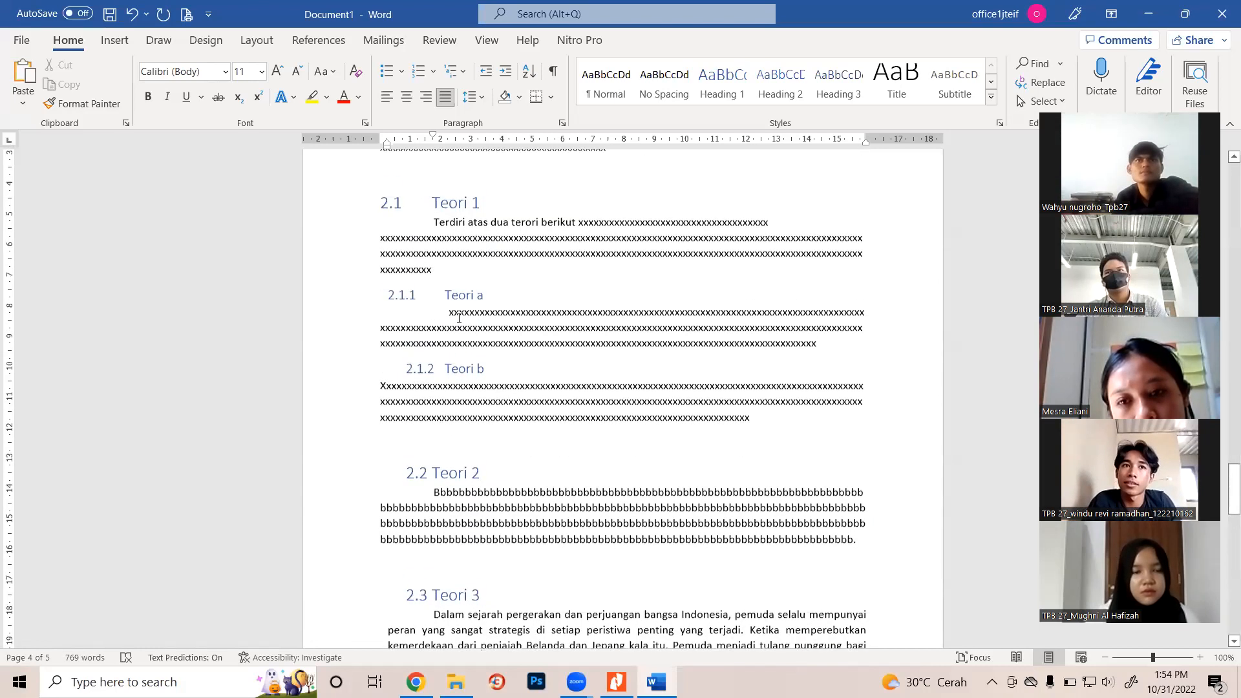
{"action": "left_click", "coordinate": [450, 204]}
{"action": "left_click", "coordinate": [451, 297]}
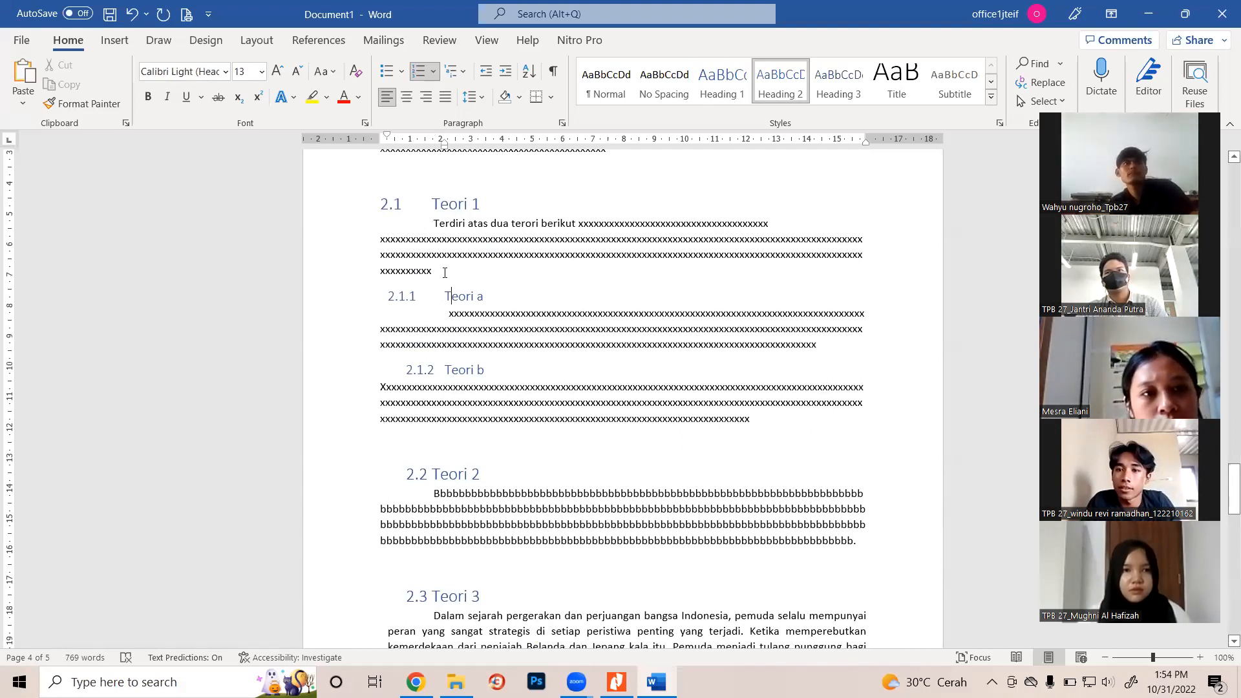
{"action": "left_click", "coordinate": [390, 205]}
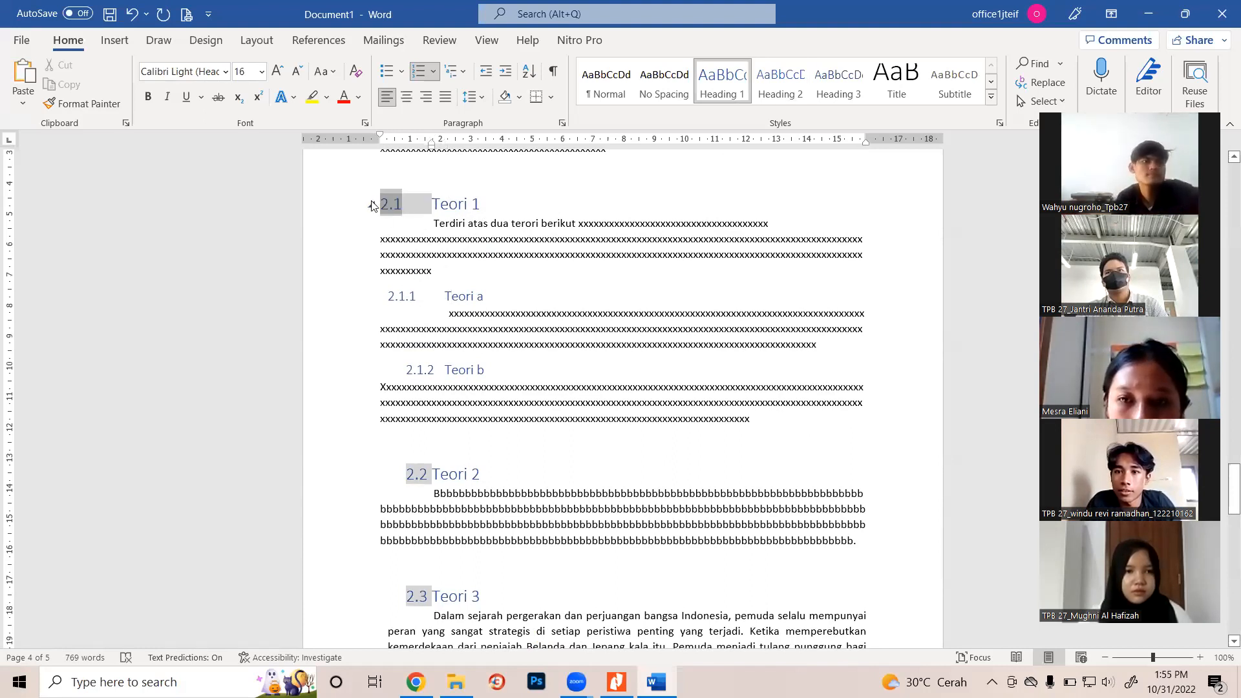
{"action": "left_click", "coordinate": [371, 206]}
{"action": "left_click", "coordinate": [372, 205]}
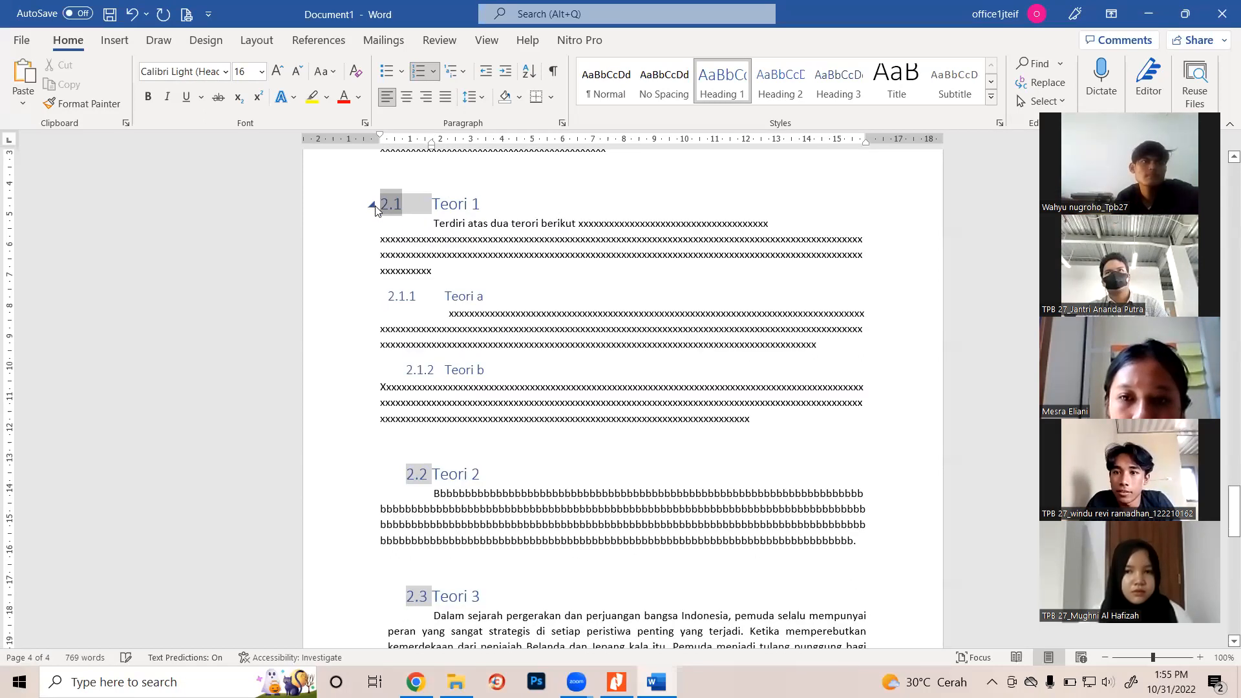
{"action": "left_click", "coordinate": [372, 205]}
{"action": "left_click", "coordinate": [371, 205]}
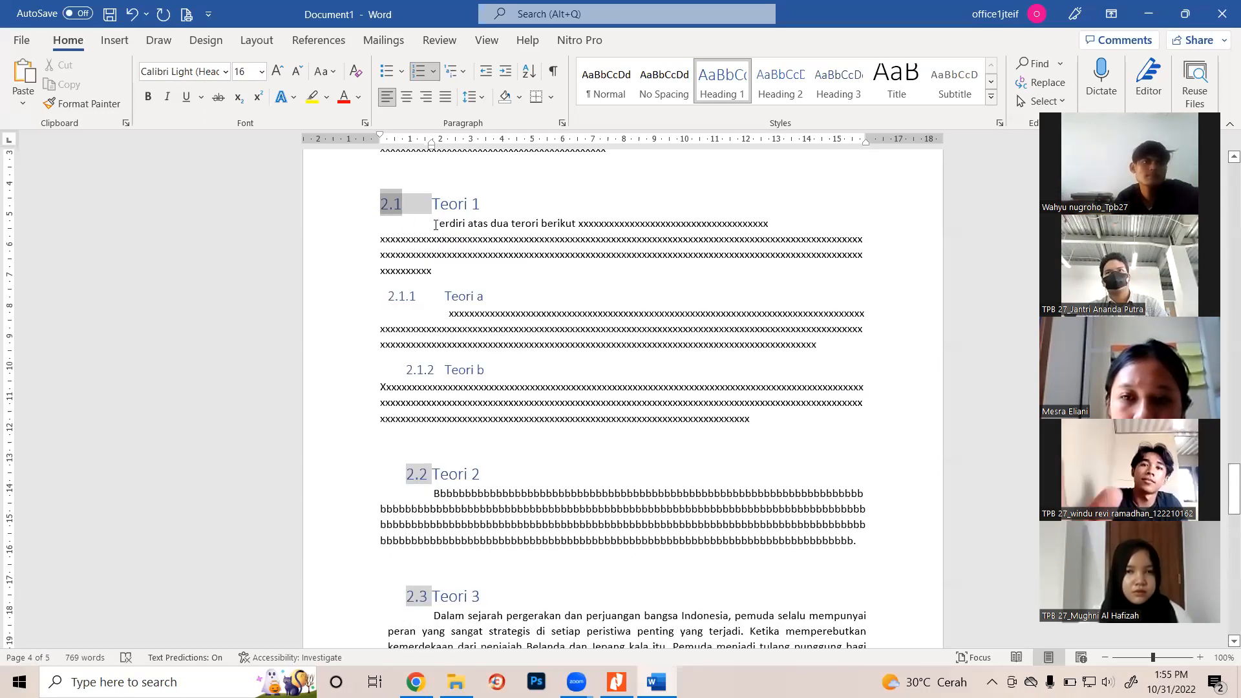
{"action": "left_click", "coordinate": [394, 297]}
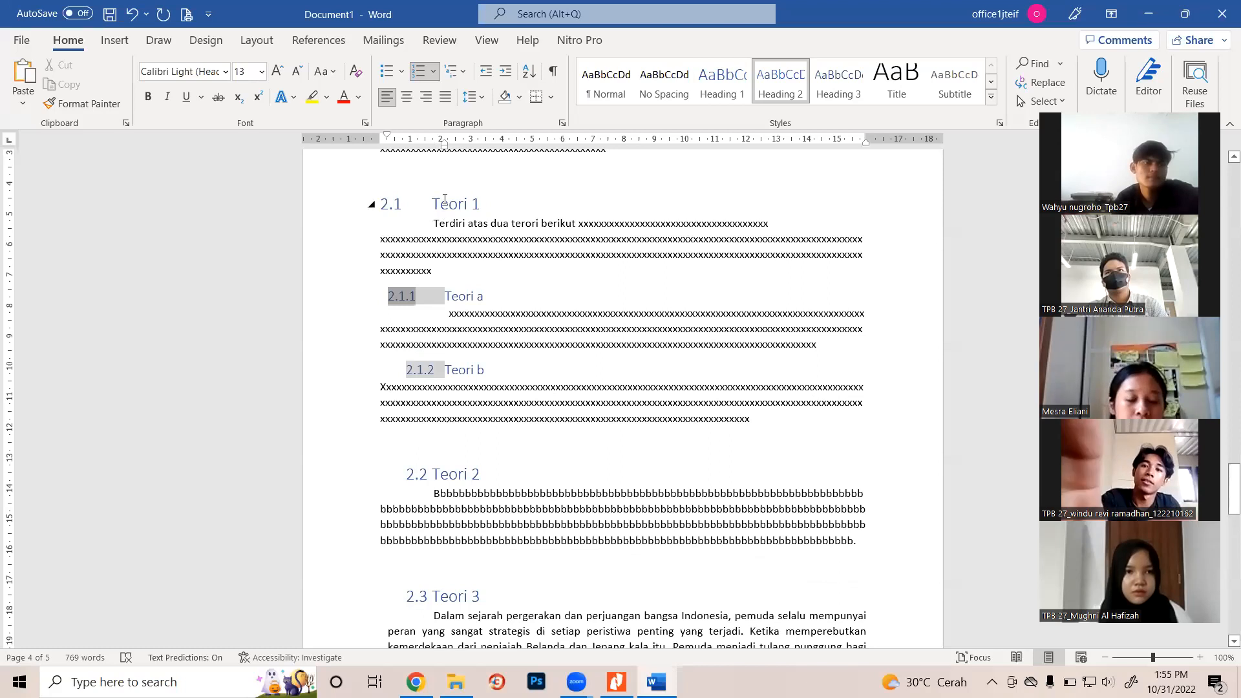
{"action": "left_click", "coordinate": [445, 202]}
{"action": "left_click", "coordinate": [411, 296]}
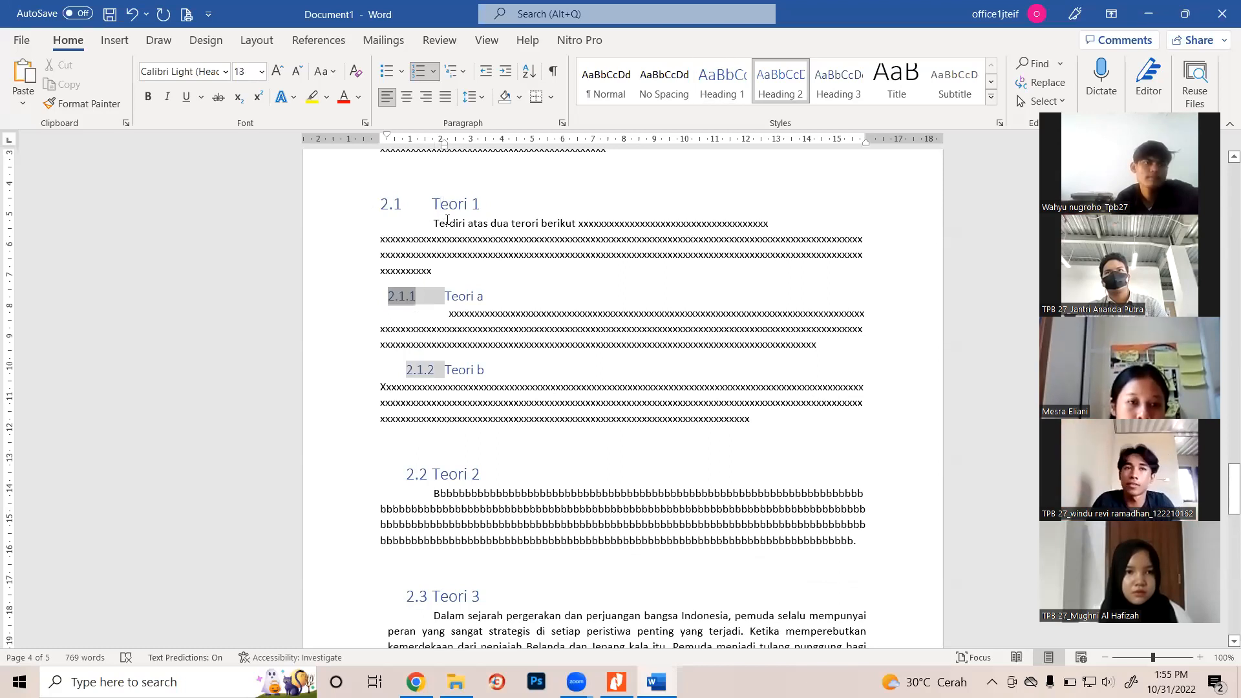
{"action": "left_click", "coordinate": [449, 205]}
{"action": "left_click", "coordinate": [411, 295]}
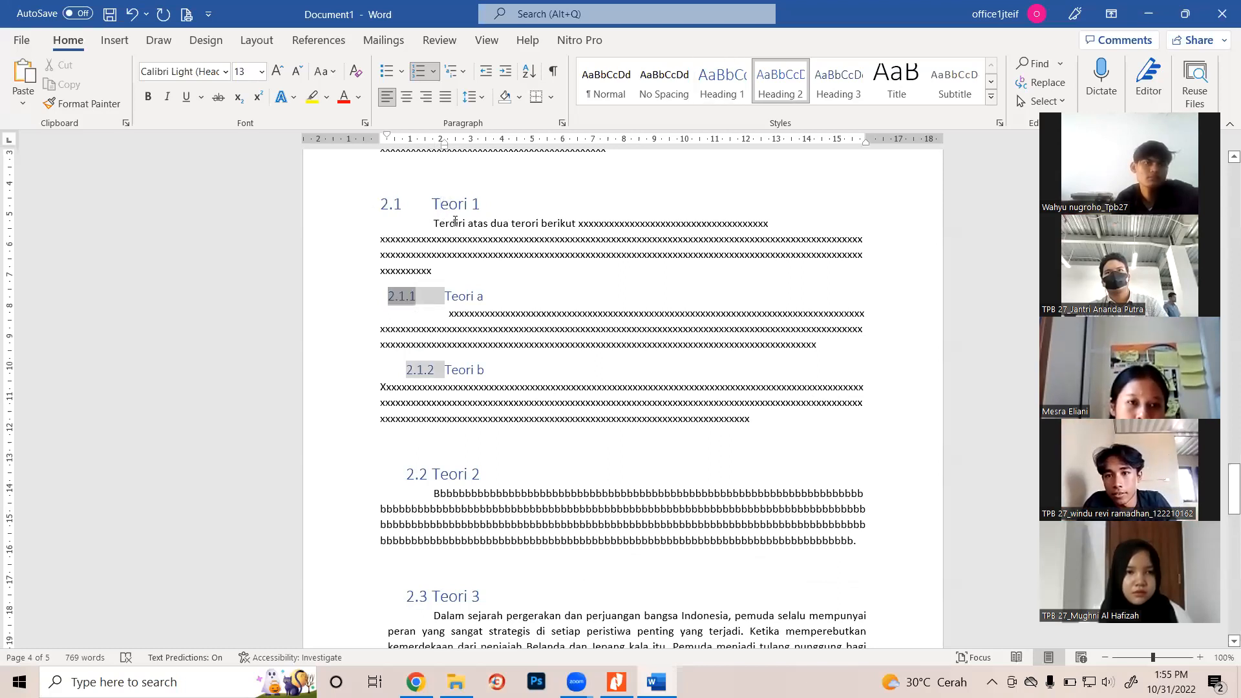
{"action": "left_click", "coordinate": [458, 203]}
{"action": "left_click", "coordinate": [408, 298]}
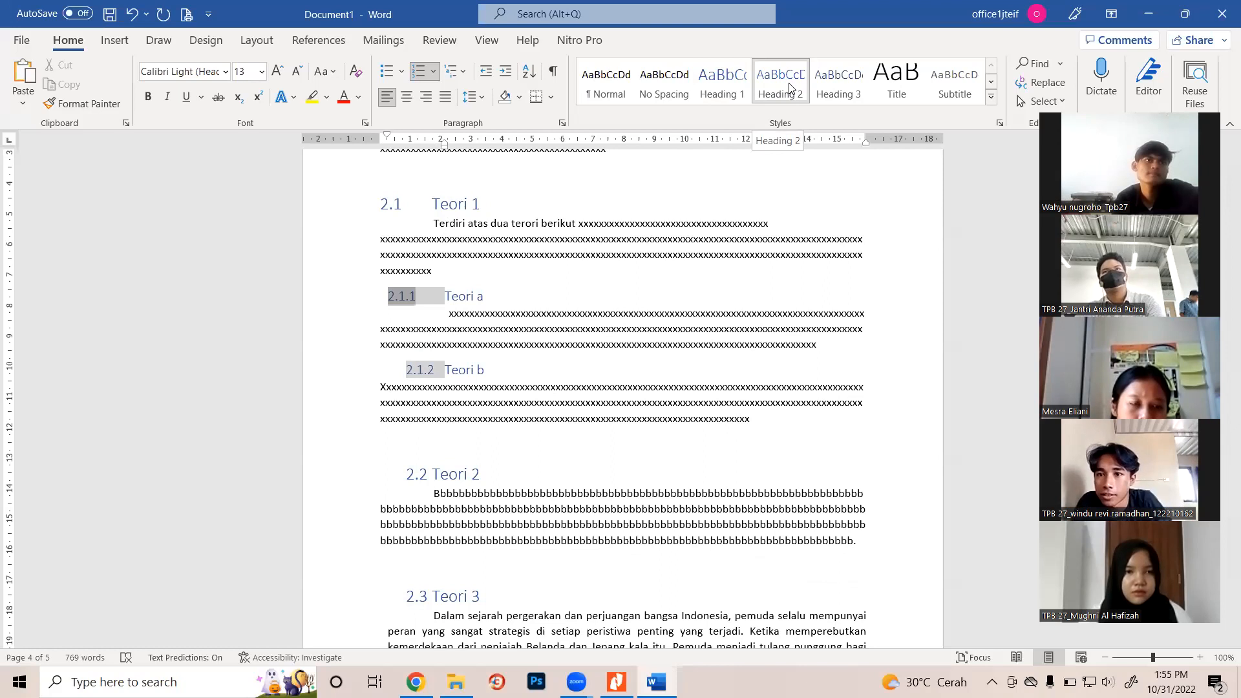
{"action": "left_click", "coordinate": [426, 374]}
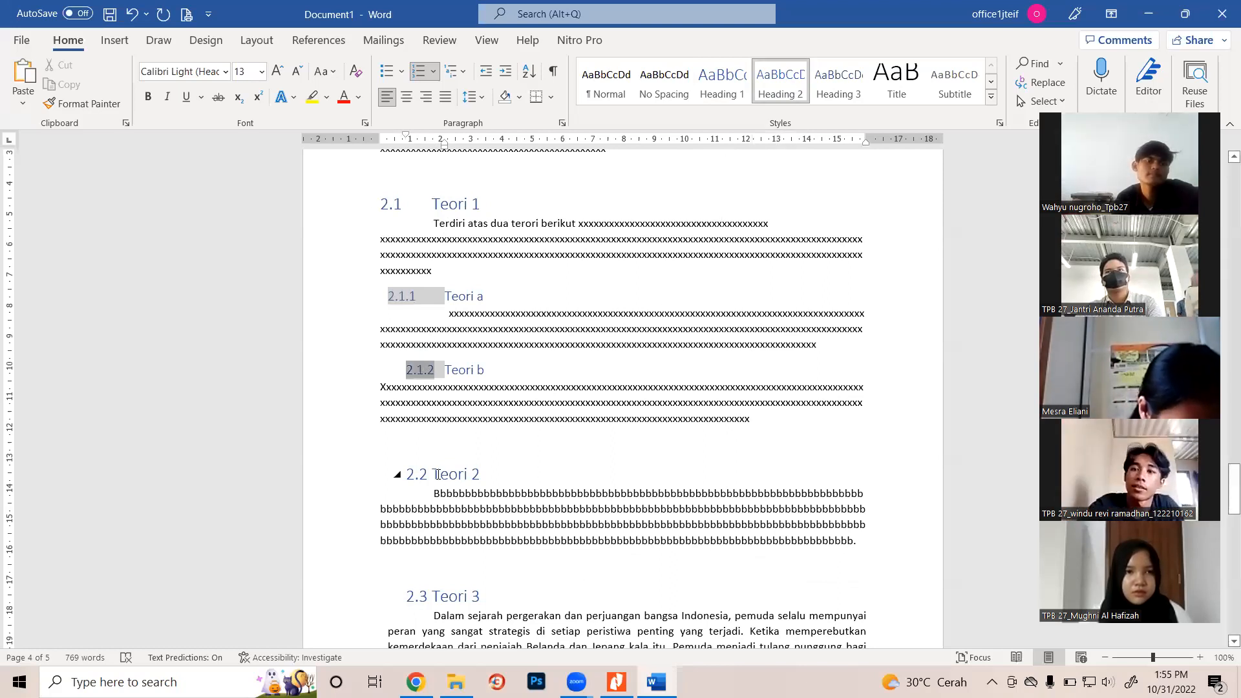
Select the 2.2 and 2.3 heading numbers in Bab 2 for ruler adjustment
{"action": "left_click", "coordinate": [417, 473]}
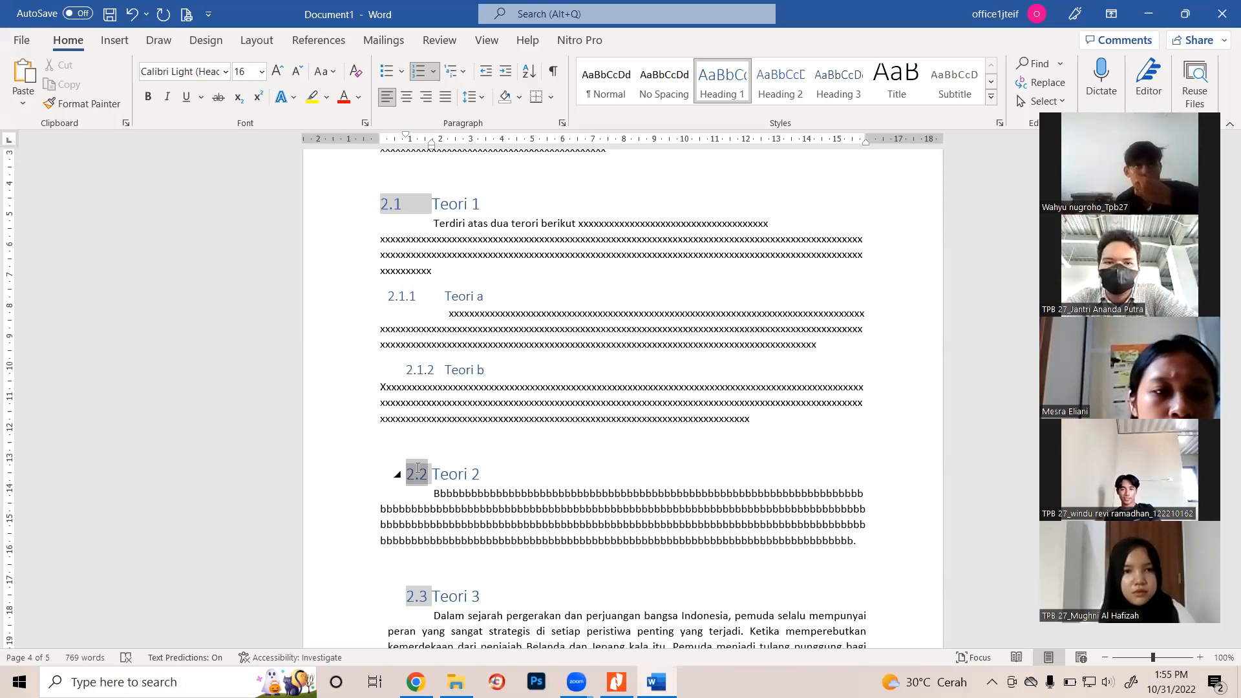
Drag the ruler indent left so headings 2.2 and 2.3 line up with 2.1
{"action": "left_click_drag", "start_coordinate": [405, 138], "coordinate": [382, 138]}
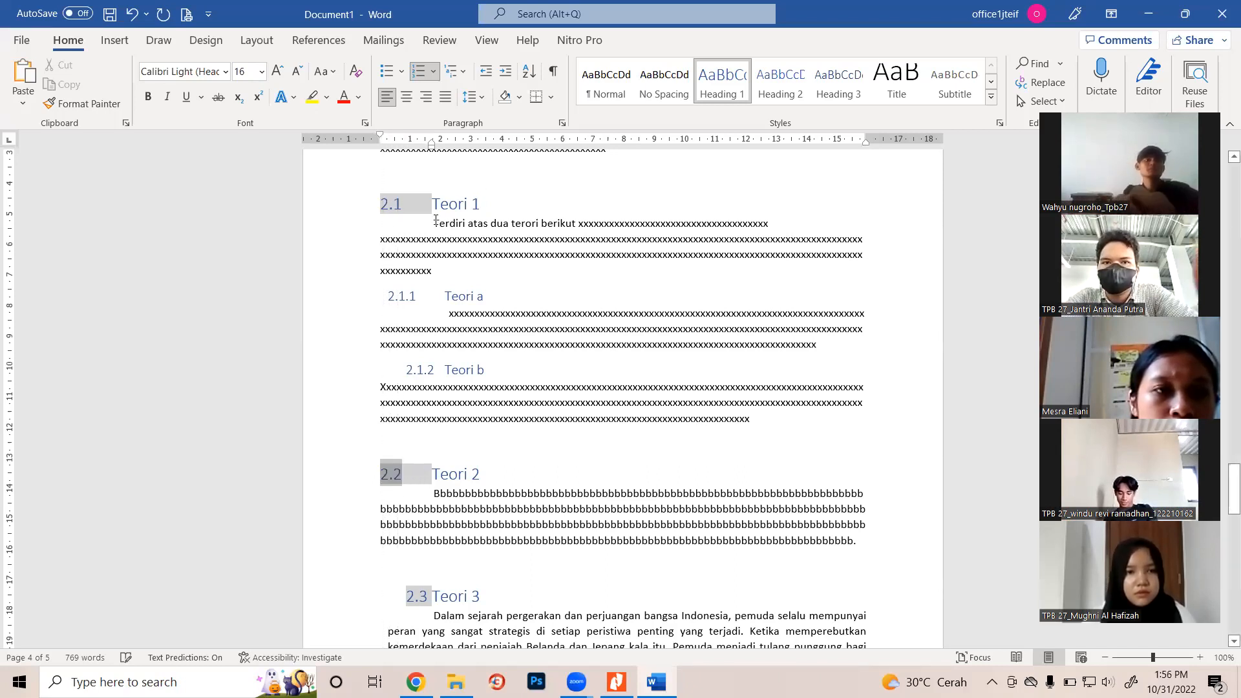
{"action": "scroll", "coordinate": [403, 402], "scroll_direction": "down", "scroll_amount": 3}
{"action": "left_click", "coordinate": [414, 403]}
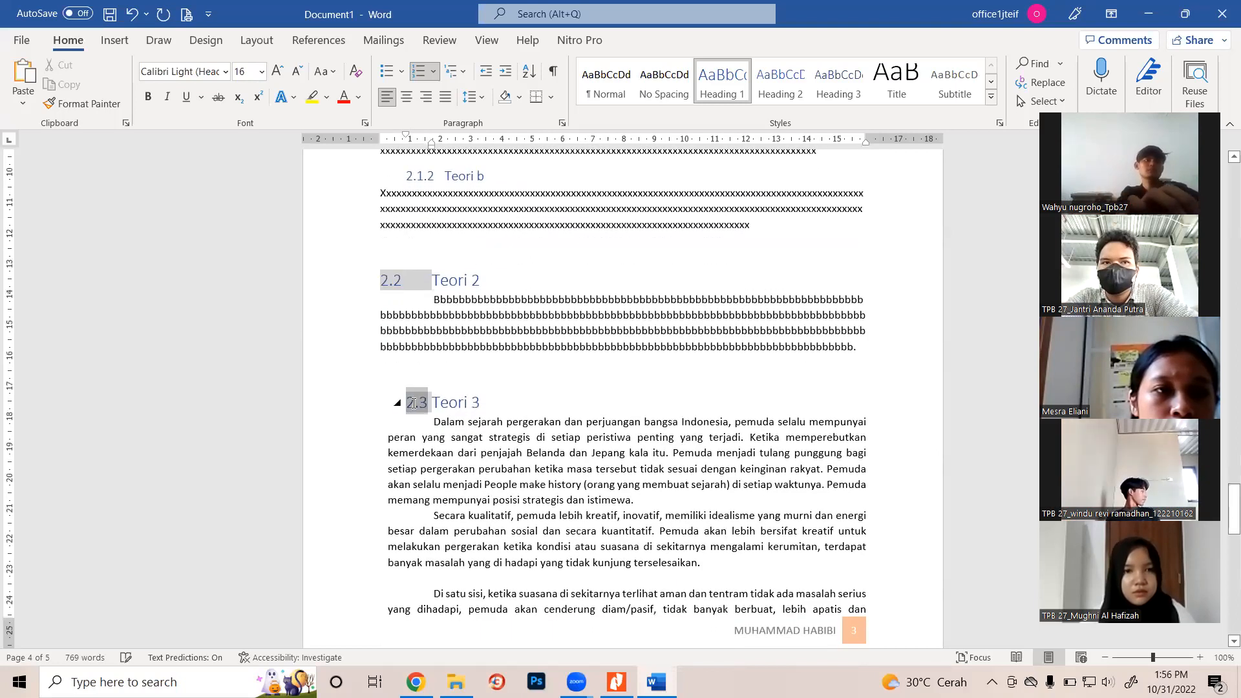
{"action": "left_click_drag", "start_coordinate": [405, 137], "coordinate": [392, 139]}
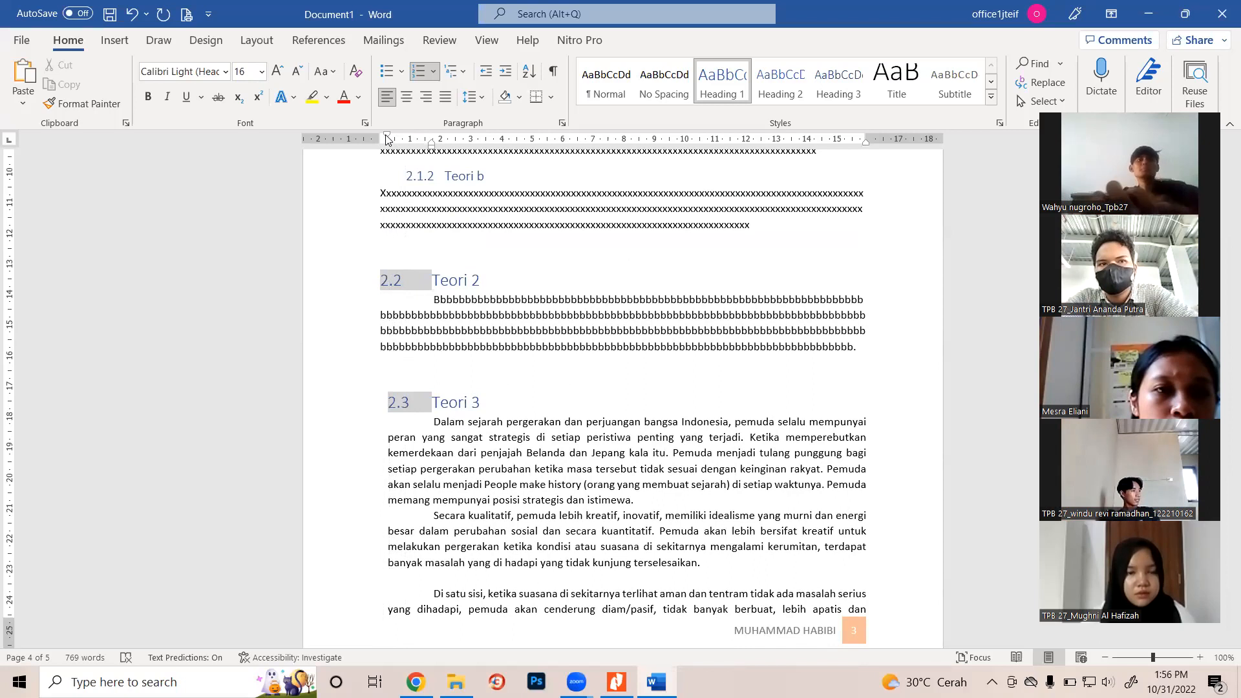
{"action": "left_click", "coordinate": [508, 388]}
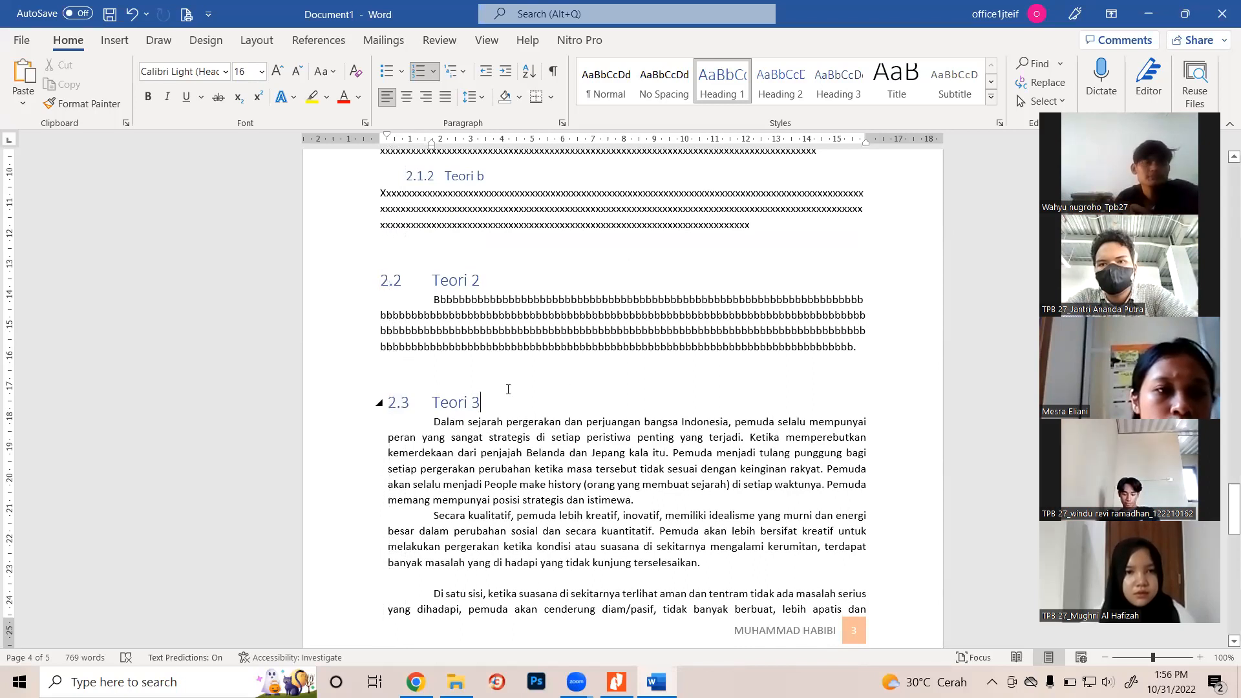
{"action": "scroll", "coordinate": [508, 389], "scroll_direction": "up", "scroll_amount": 8}
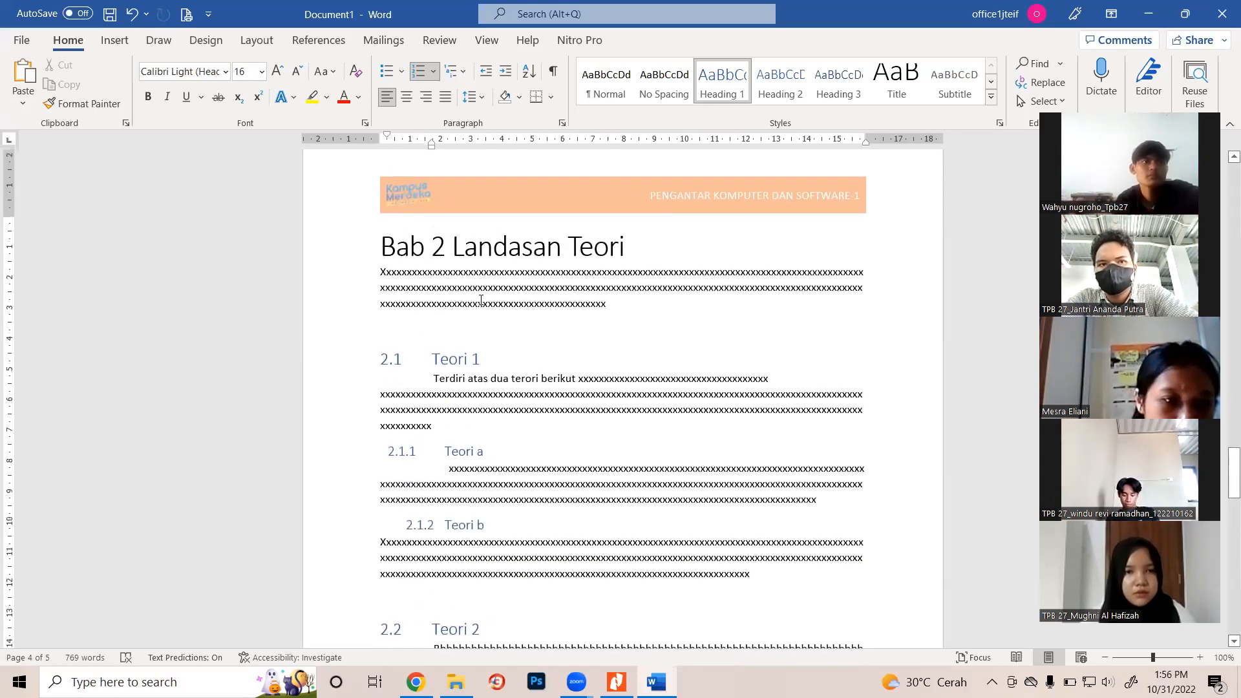
Center the Bab 2 Landasan Teori and Bab 1 Pendahuluan chapter titles
{"action": "left_click", "coordinate": [493, 246]}
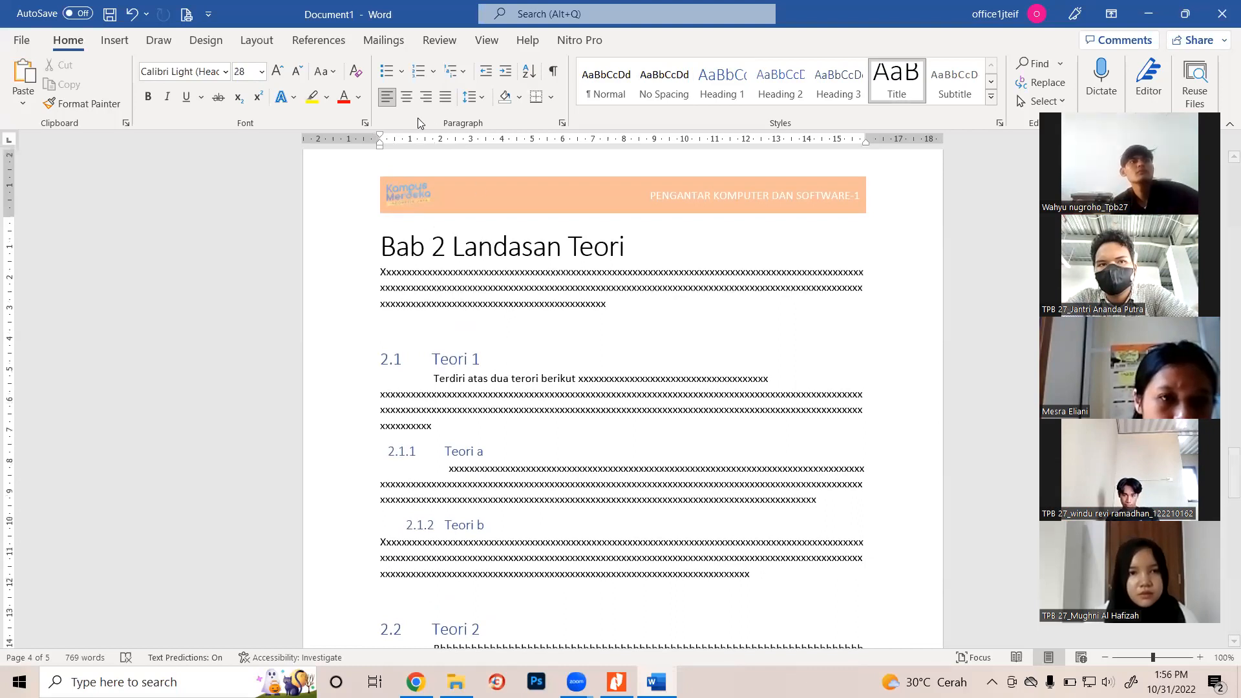
{"action": "left_click", "coordinate": [406, 97]}
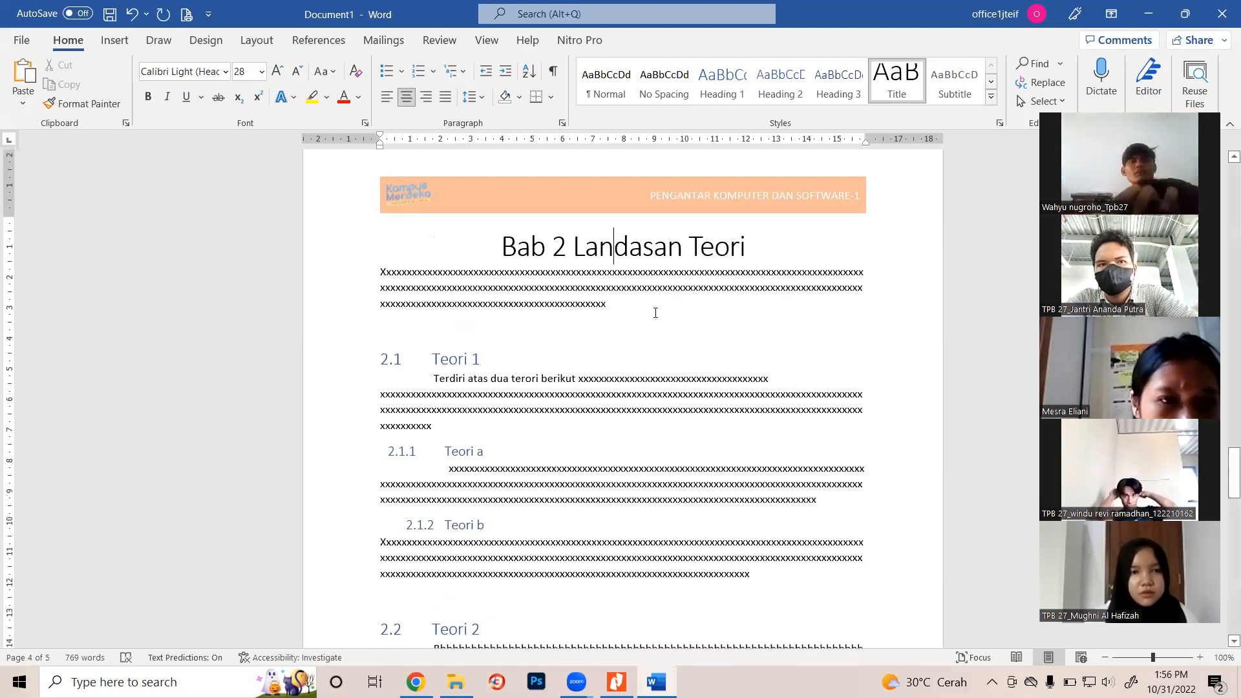
{"action": "scroll", "coordinate": [672, 347], "scroll_direction": "up", "scroll_amount": 20}
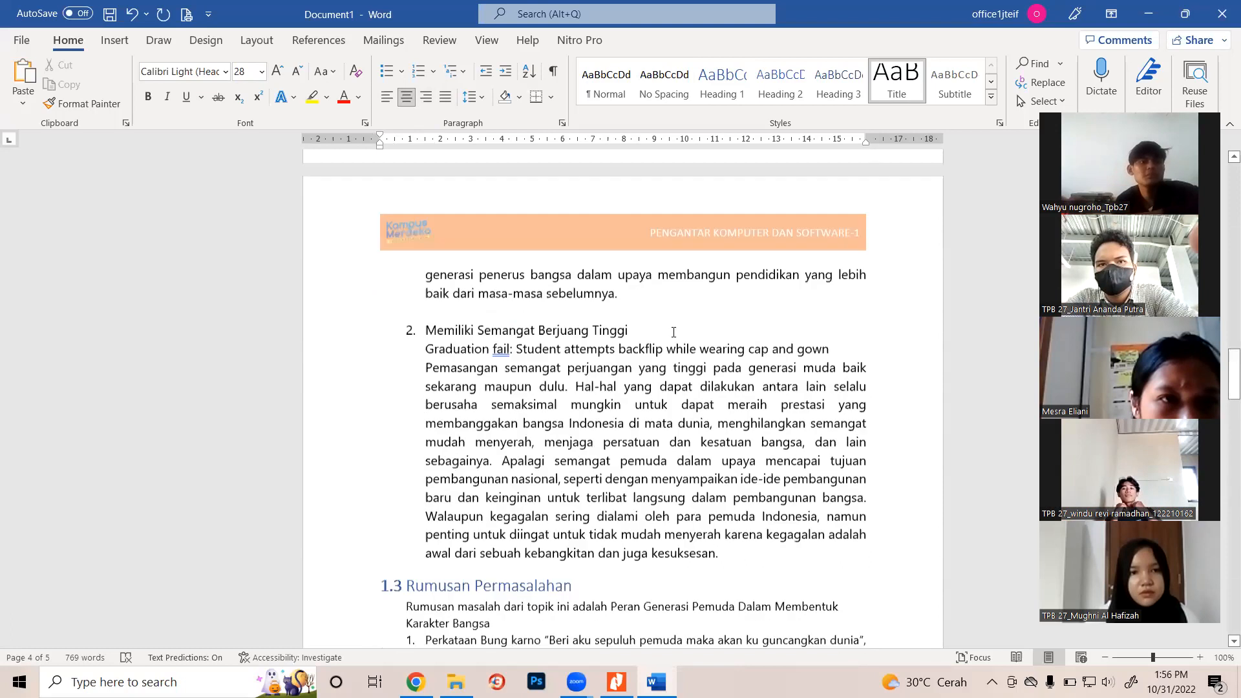
{"action": "scroll", "coordinate": [674, 333], "scroll_direction": "up", "scroll_amount": 15}
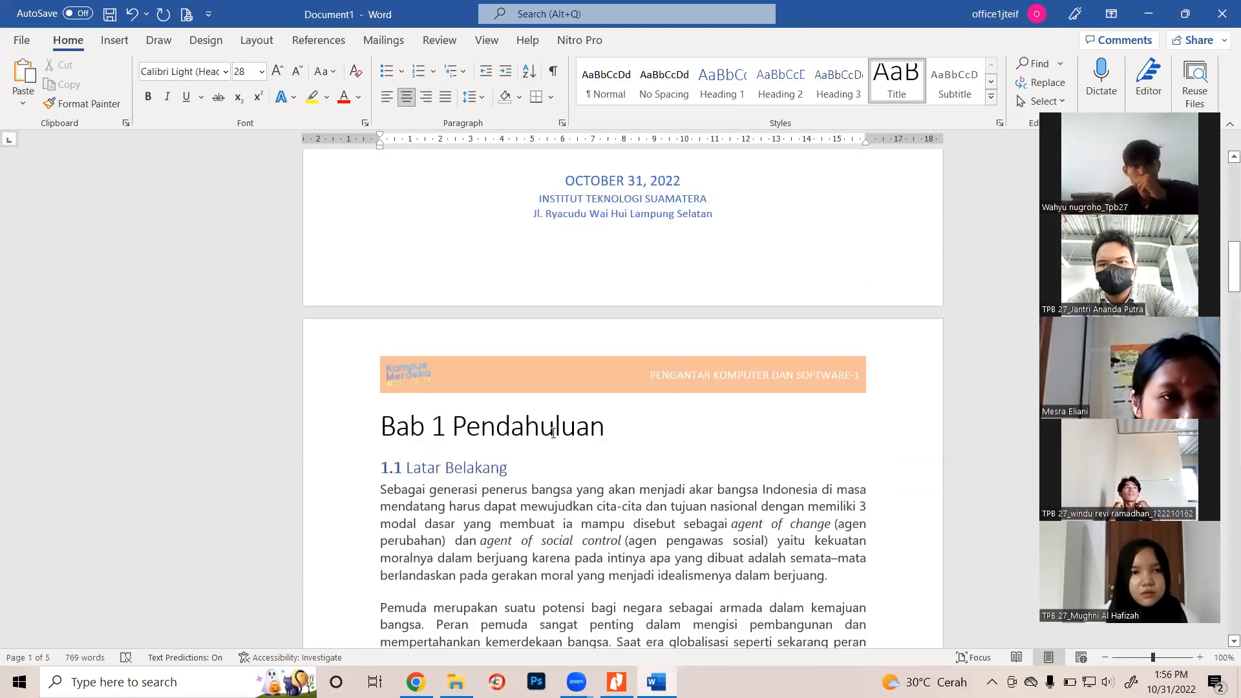
{"action": "left_click", "coordinate": [553, 432]}
{"action": "left_click", "coordinate": [406, 97]}
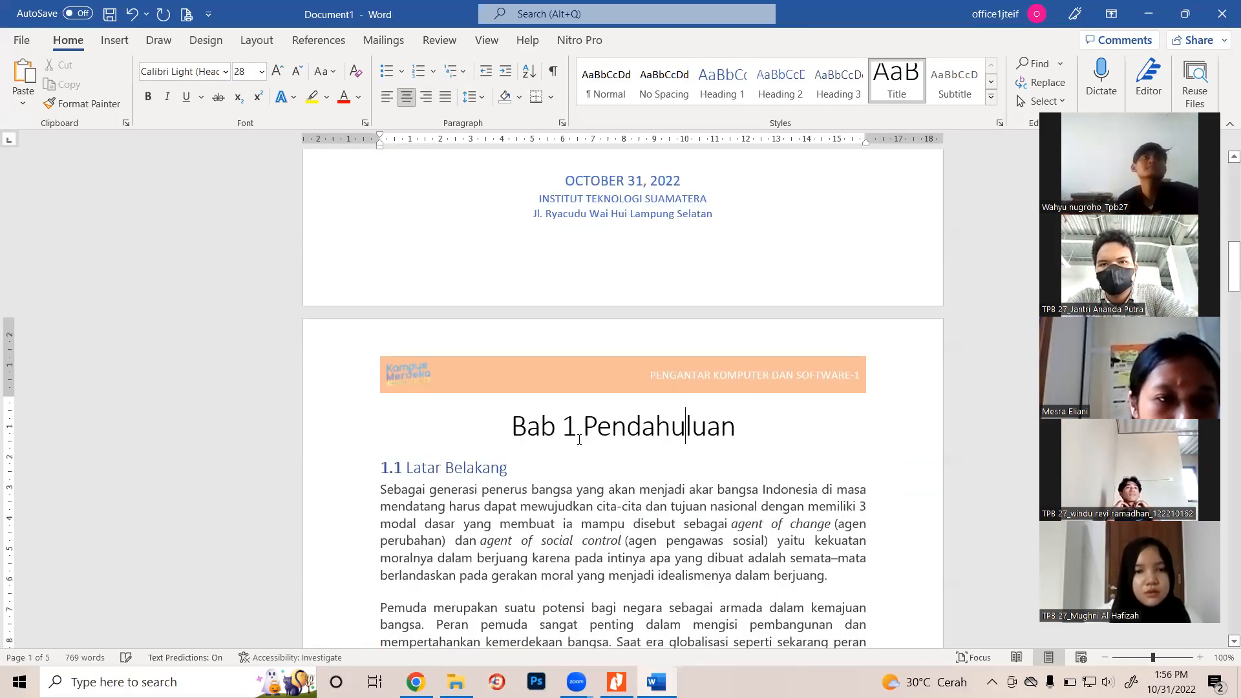
{"action": "scroll", "coordinate": [580, 440], "scroll_direction": "down", "scroll_amount": 3}
{"action": "scroll", "coordinate": [548, 445], "scroll_direction": "down", "scroll_amount": 3}
{"action": "scroll", "coordinate": [548, 445], "scroll_direction": "down", "scroll_amount": 15}
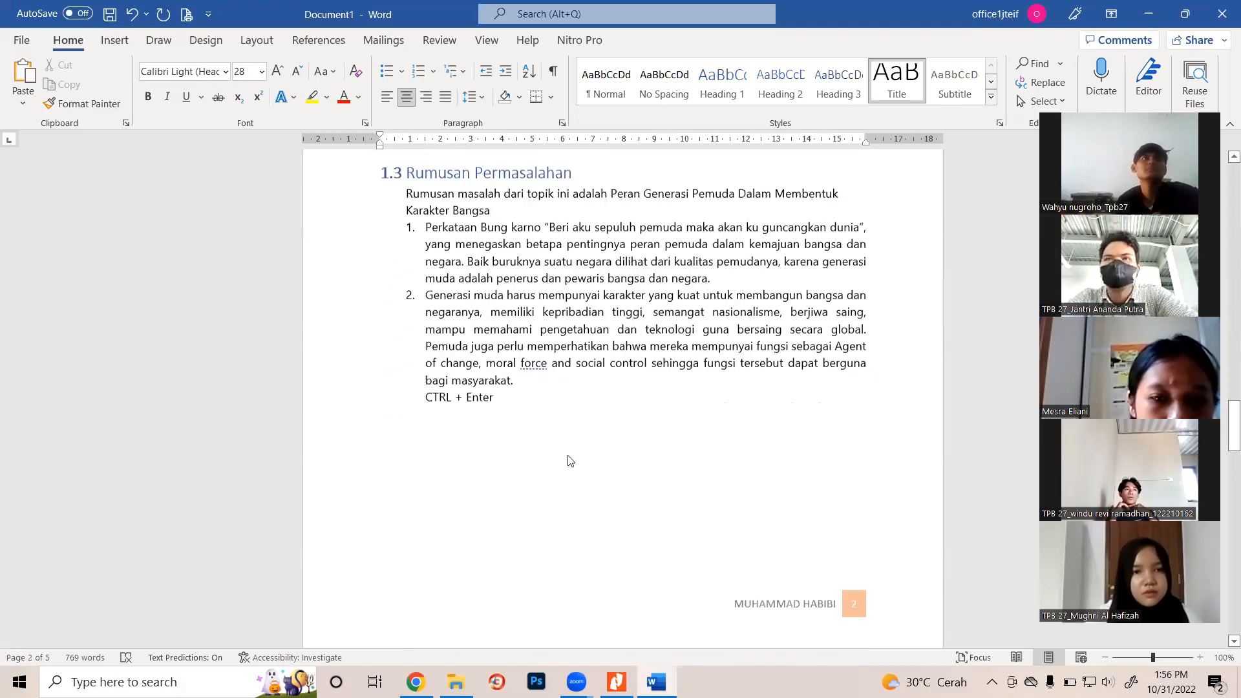
{"action": "scroll", "coordinate": [566, 446], "scroll_direction": "down", "scroll_amount": 15}
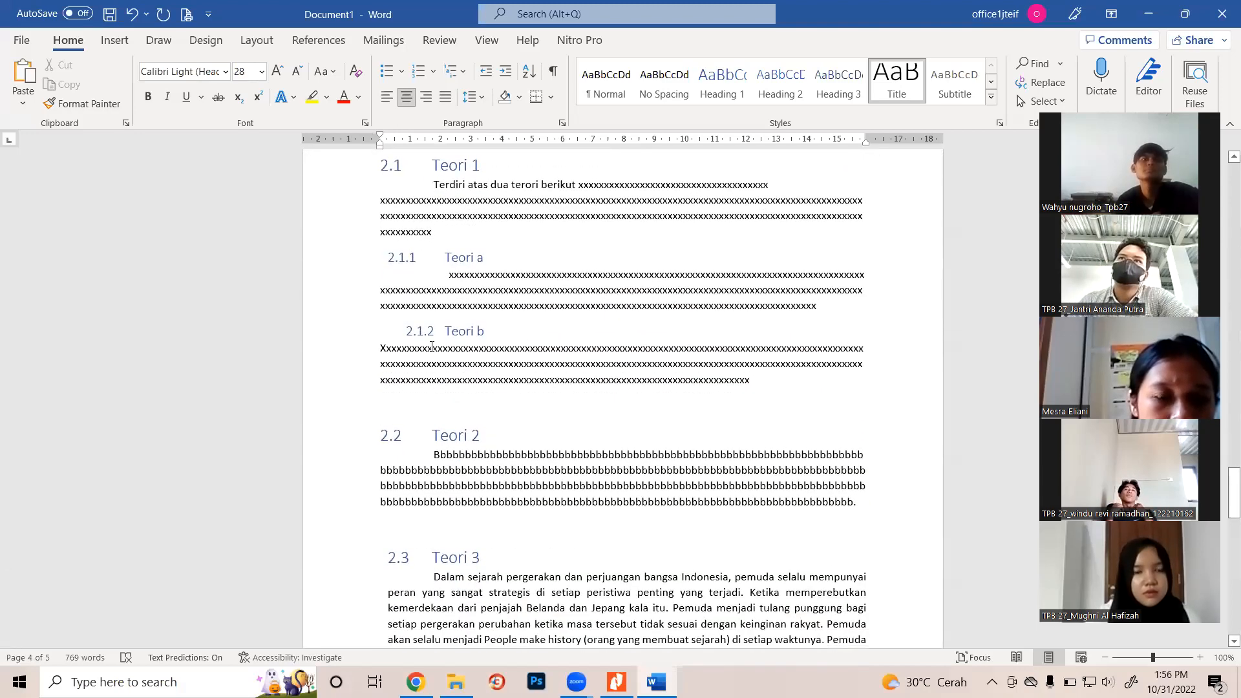
Align subheadings 2.1.1–2.1.2 and heading 2.3 with 2.1 using the ruler indent
{"action": "left_click", "coordinate": [418, 331]}
{"action": "left_click_drag", "start_coordinate": [406, 136], "coordinate": [390, 136]}
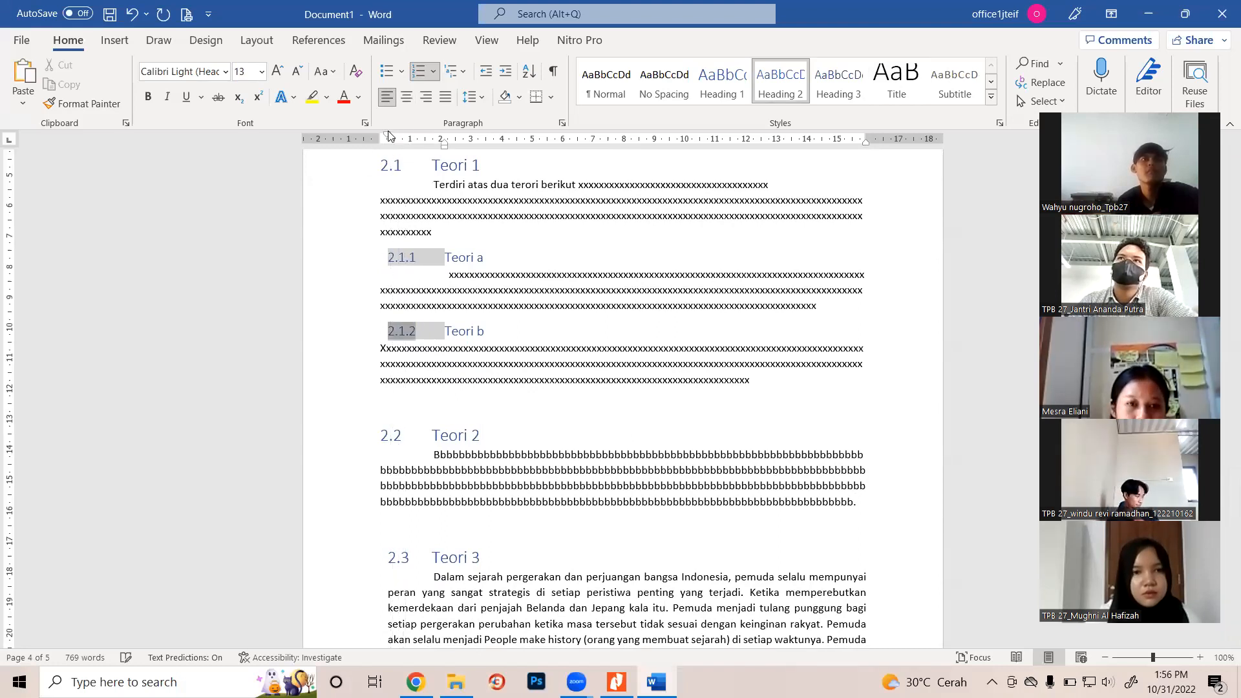
{"action": "left_click", "coordinate": [371, 167]}
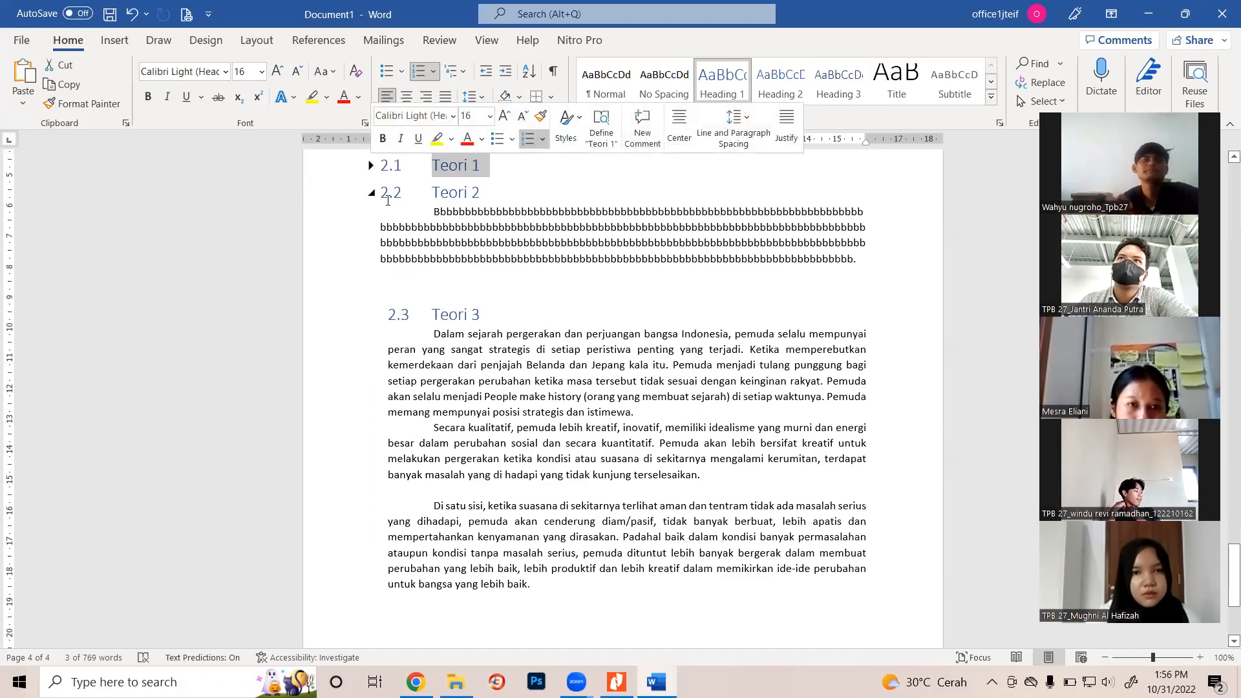
{"action": "left_click", "coordinate": [372, 194]}
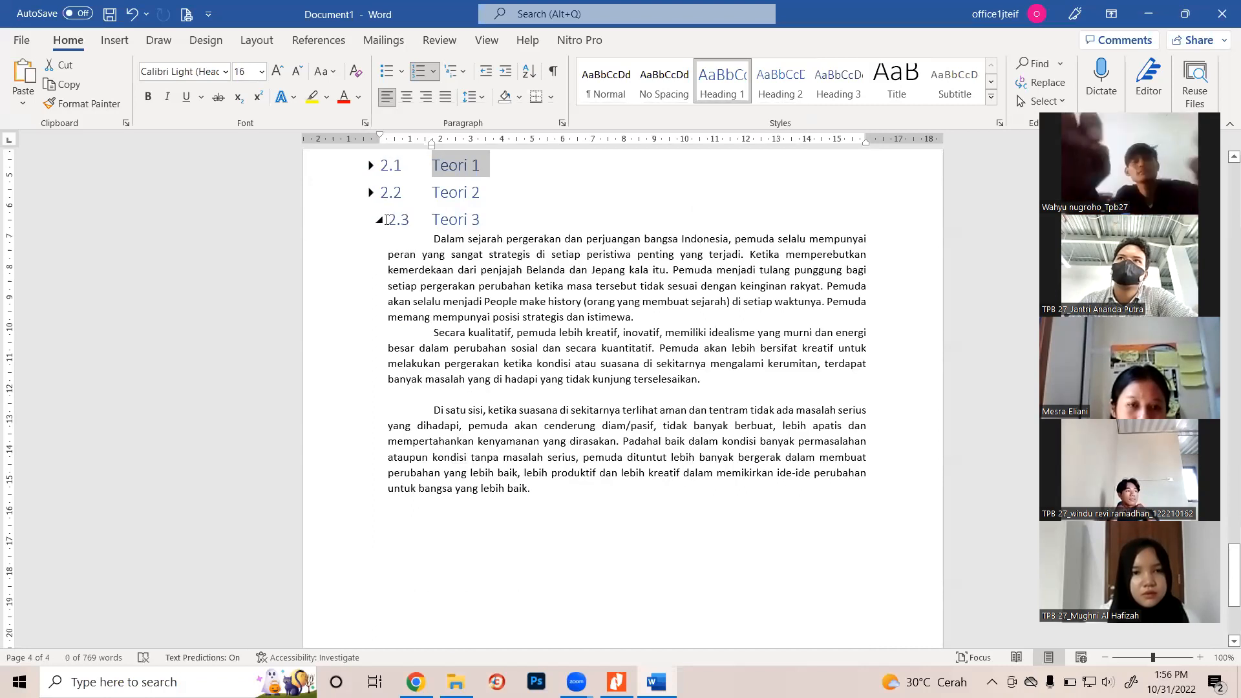
{"action": "left_click", "coordinate": [379, 220]}
{"action": "left_click", "coordinate": [392, 219]}
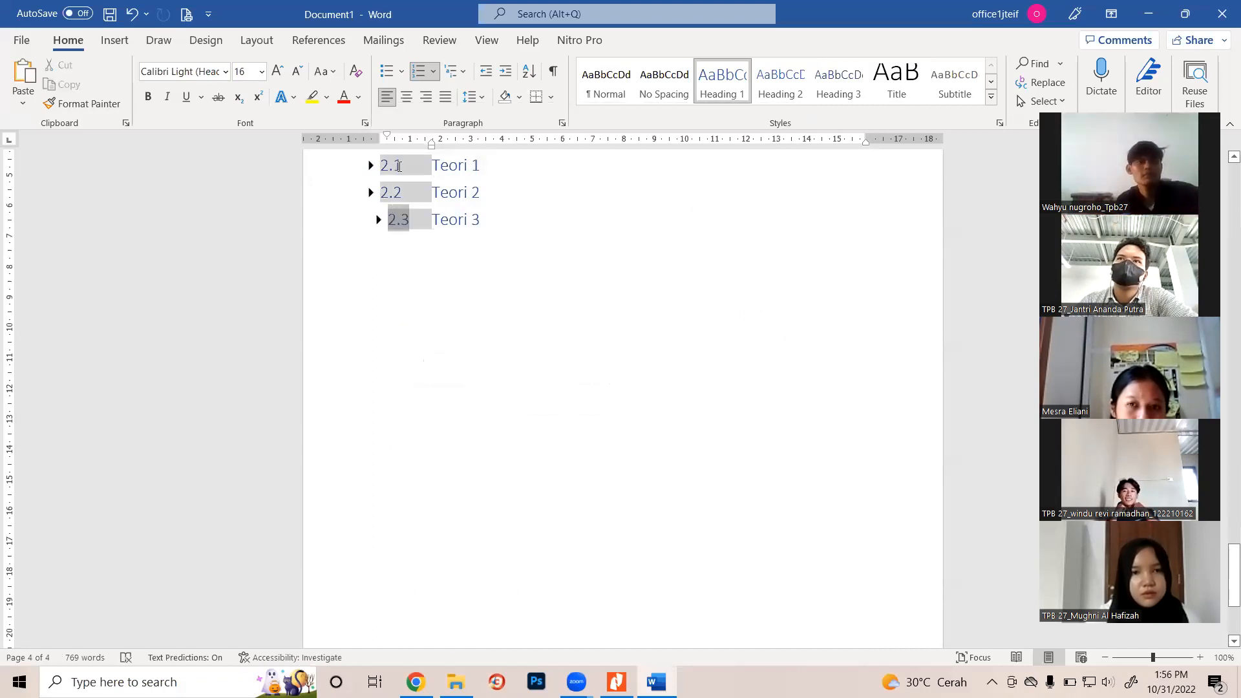
{"action": "left_click_drag", "start_coordinate": [387, 137], "coordinate": [380, 136]}
{"action": "left_click", "coordinate": [515, 291]}
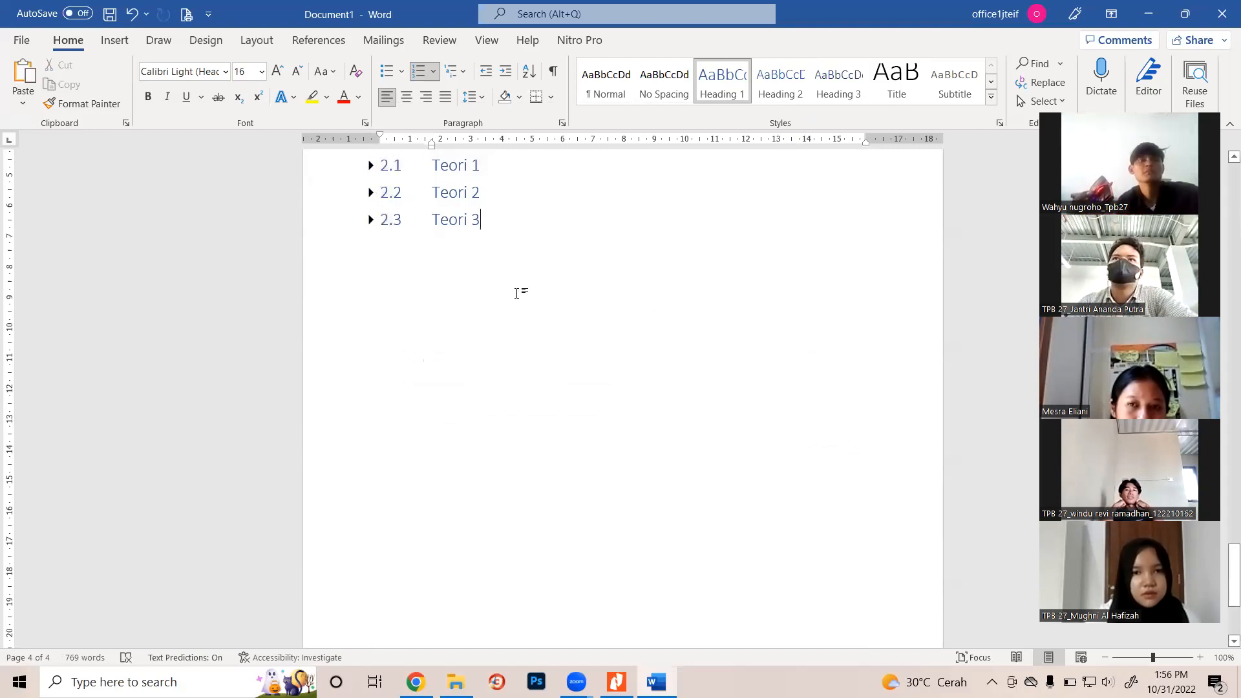
{"action": "scroll", "coordinate": [518, 352], "scroll_direction": "up", "scroll_amount": 3}
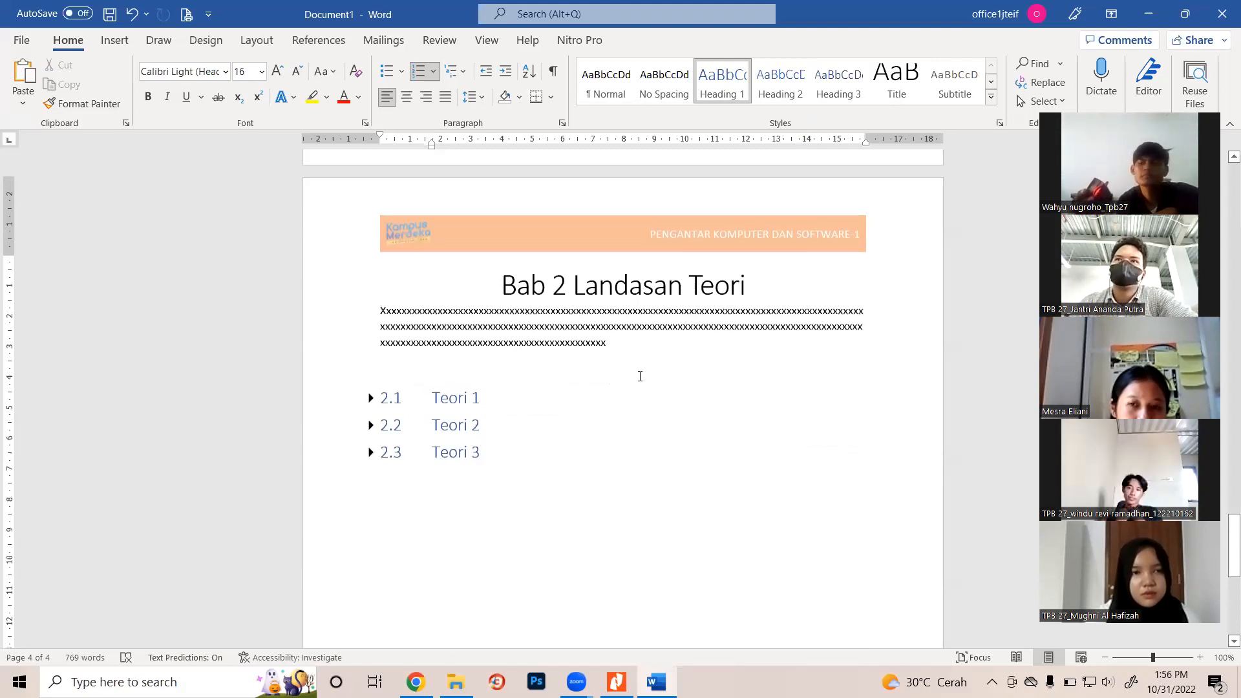
Expand sections 2.1, 2.2 and 2.3 Teori, then collapse all three again
{"action": "left_click", "coordinate": [371, 398]}
{"action": "scroll", "coordinate": [373, 480], "scroll_direction": "down", "scroll_amount": 3}
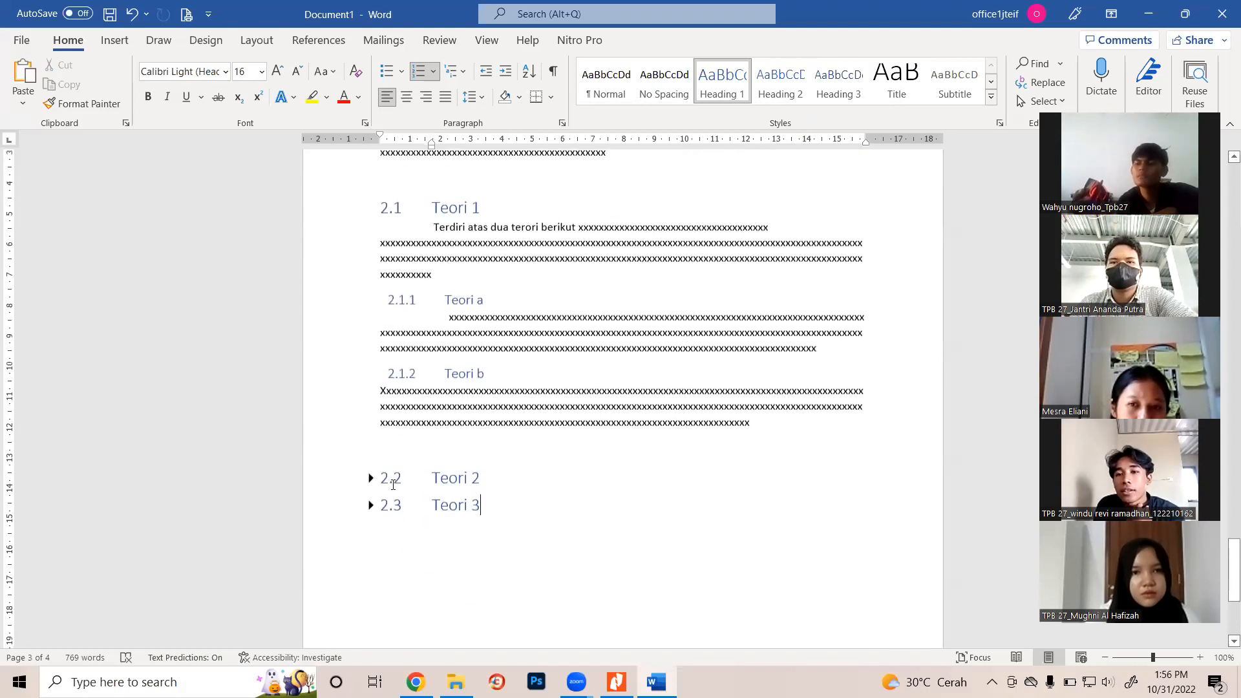
{"action": "left_click", "coordinate": [371, 476]}
{"action": "scroll", "coordinate": [372, 485], "scroll_direction": "down", "scroll_amount": 2}
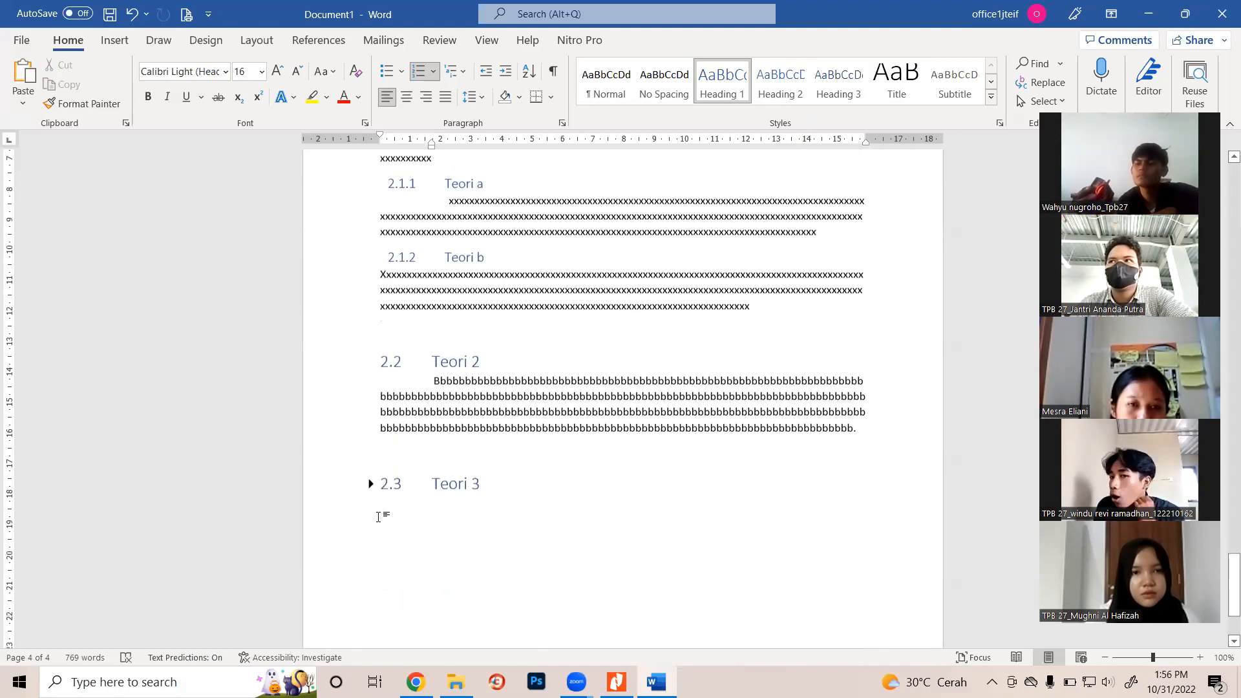
{"action": "left_click", "coordinate": [371, 481]}
{"action": "scroll", "coordinate": [364, 421], "scroll_direction": "down", "scroll_amount": 2}
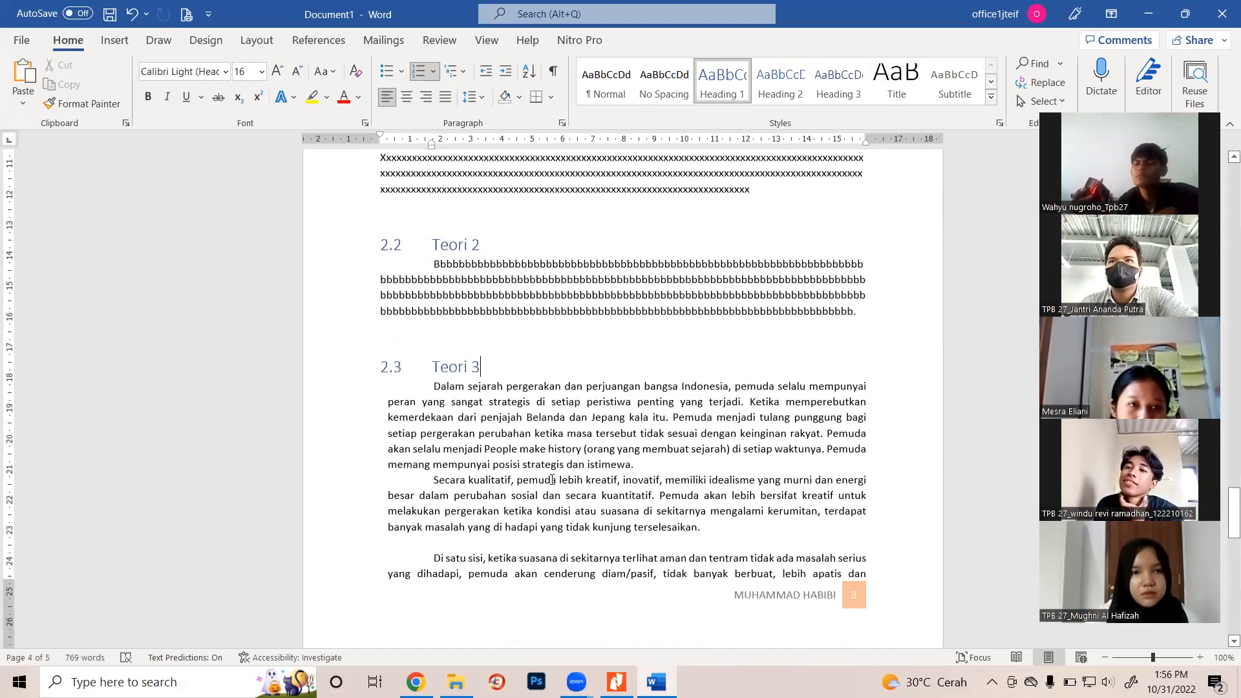
{"action": "left_click", "coordinate": [371, 366]}
{"action": "left_click", "coordinate": [373, 242]}
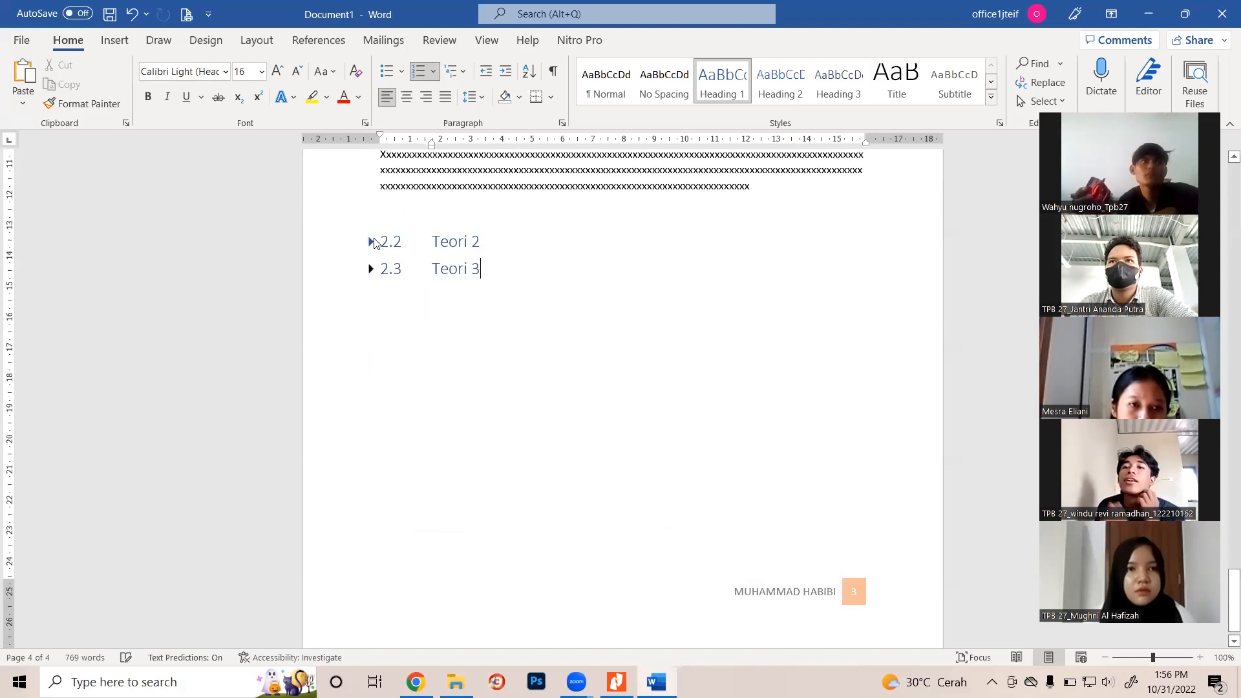
{"action": "scroll", "coordinate": [374, 233], "scroll_direction": "up", "scroll_amount": 3}
{"action": "left_click", "coordinate": [371, 242]}
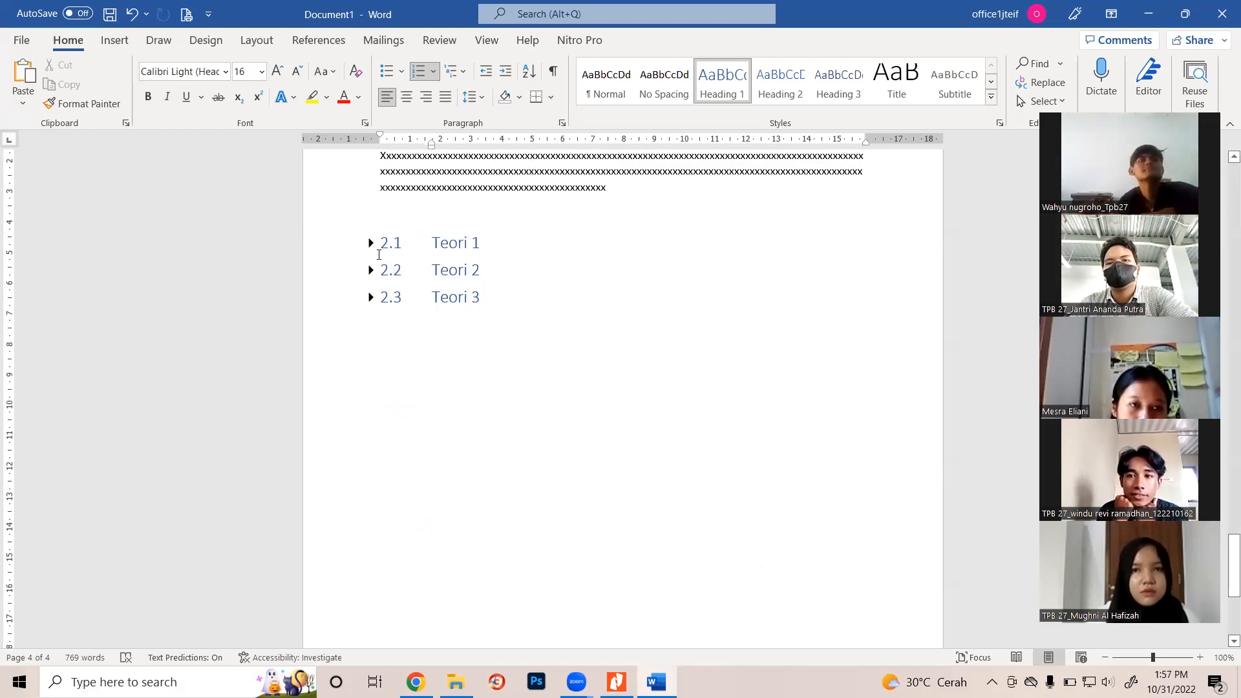
Toggle 2.1 Teori 1 a few times, leaving 2.1, 2.2 and 2.3 all expanded
{"action": "left_click", "coordinate": [372, 245]}
{"action": "left_click", "coordinate": [372, 245]}
{"action": "left_click", "coordinate": [371, 245]}
{"action": "left_click", "coordinate": [372, 244]}
{"action": "left_click", "coordinate": [372, 245]}
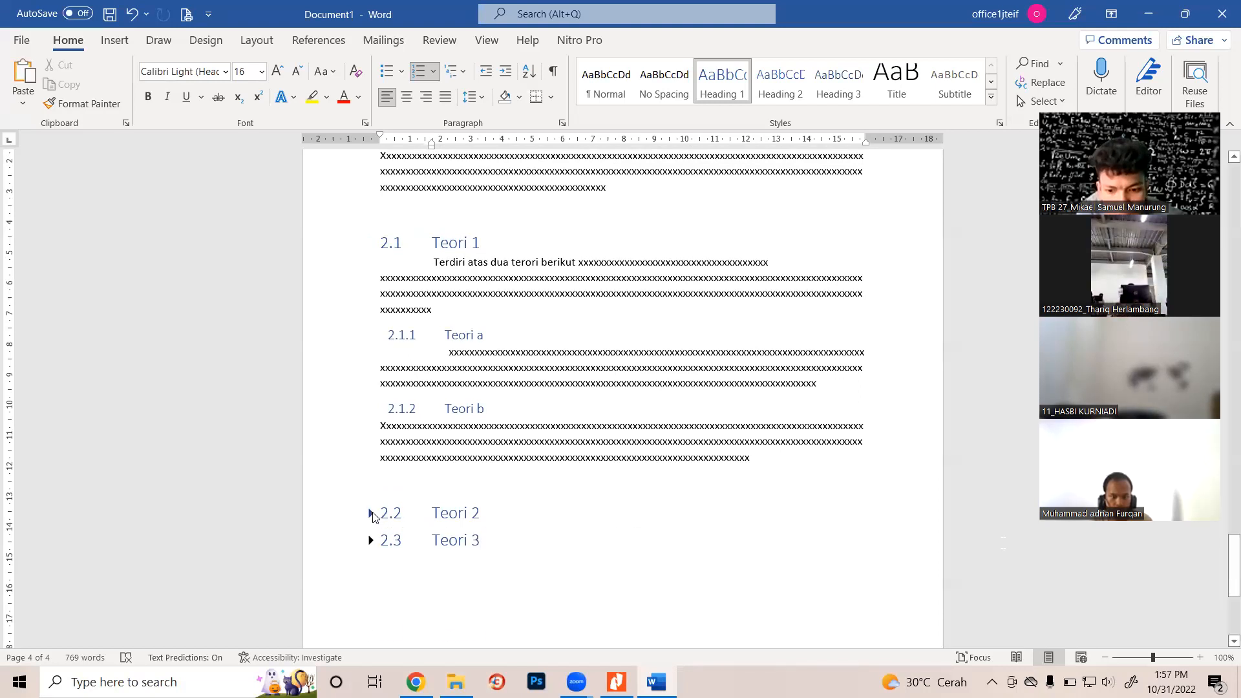
{"action": "left_click", "coordinate": [371, 514]}
{"action": "left_click", "coordinate": [371, 636]}
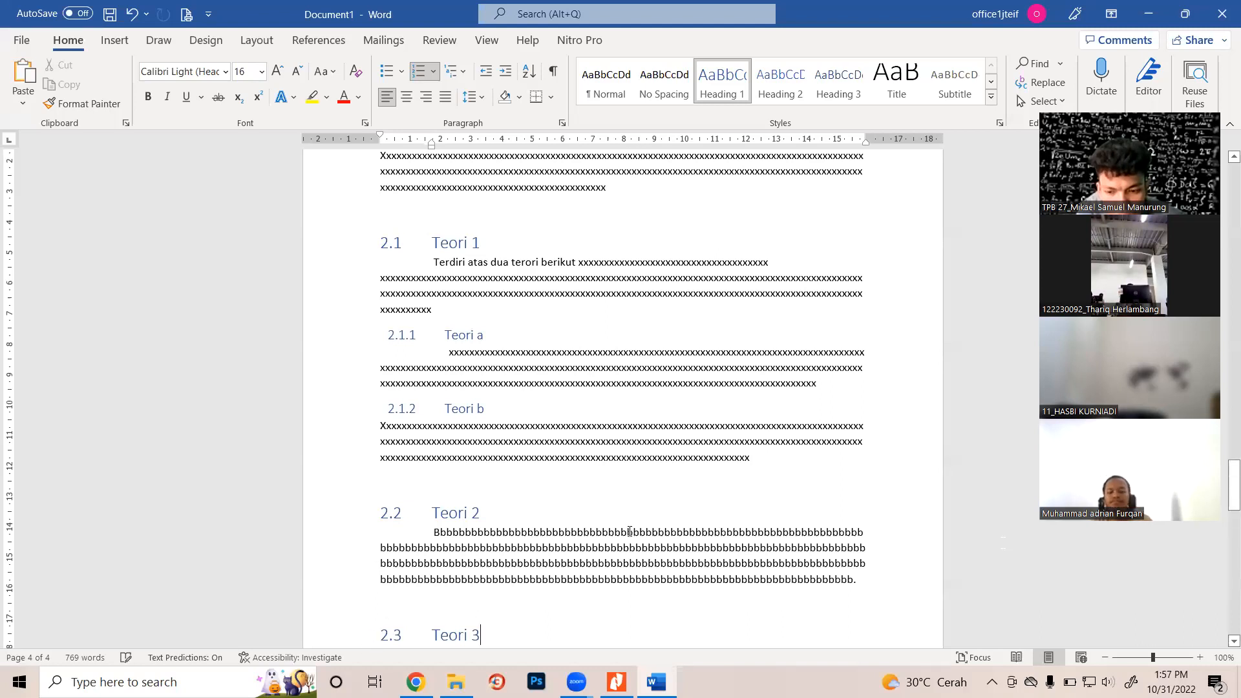
{"action": "scroll", "coordinate": [644, 506], "scroll_direction": "down", "scroll_amount": 5}
{"action": "scroll", "coordinate": [644, 506], "scroll_direction": "down", "scroll_amount": 4}
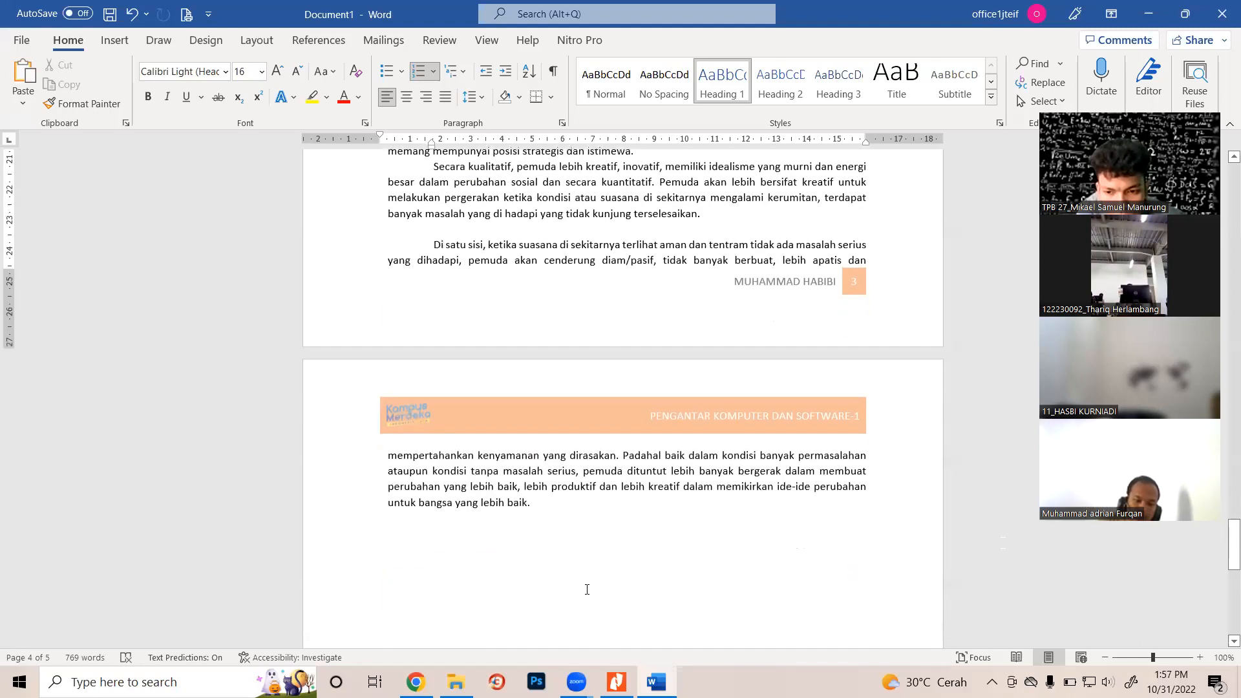
{"action": "key", "text": "alt+Tab"}
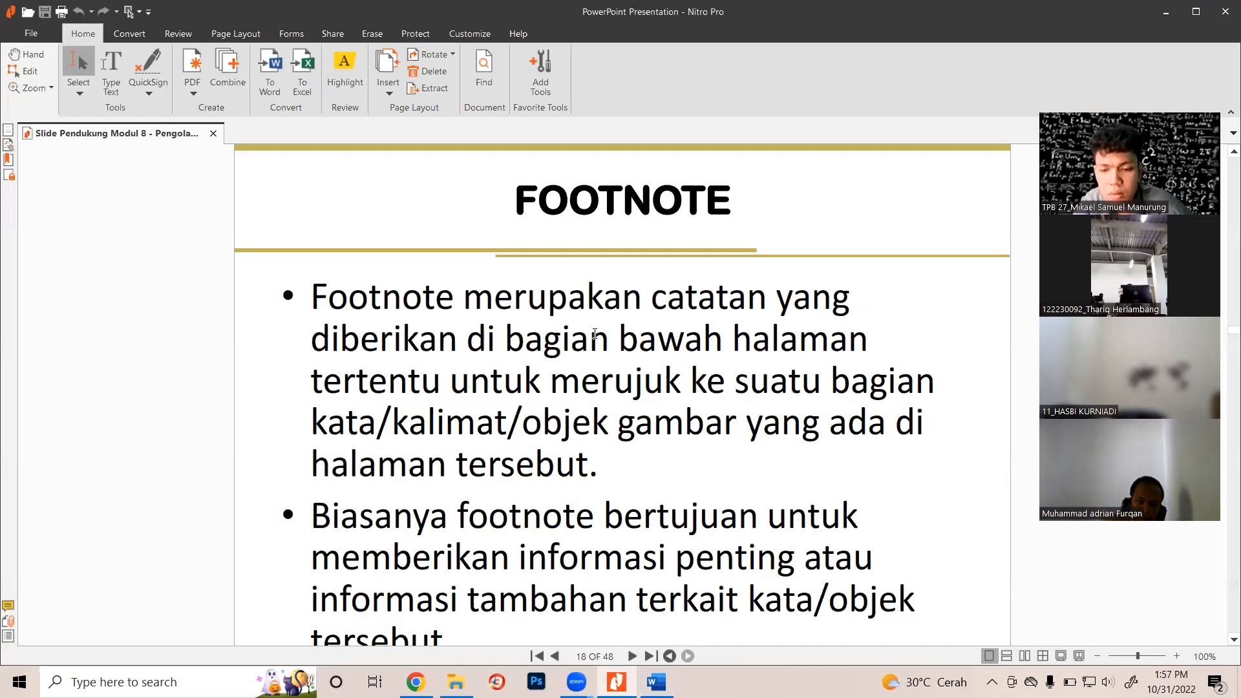
Scroll the Nitro Pro slides to page 17, the FOOTNOTE DAN ENDNOTE slide
{"action": "scroll", "coordinate": [612, 362], "scroll_direction": "down", "scroll_amount": 3}
{"action": "scroll", "coordinate": [611, 365], "scroll_direction": "down", "scroll_amount": 10}
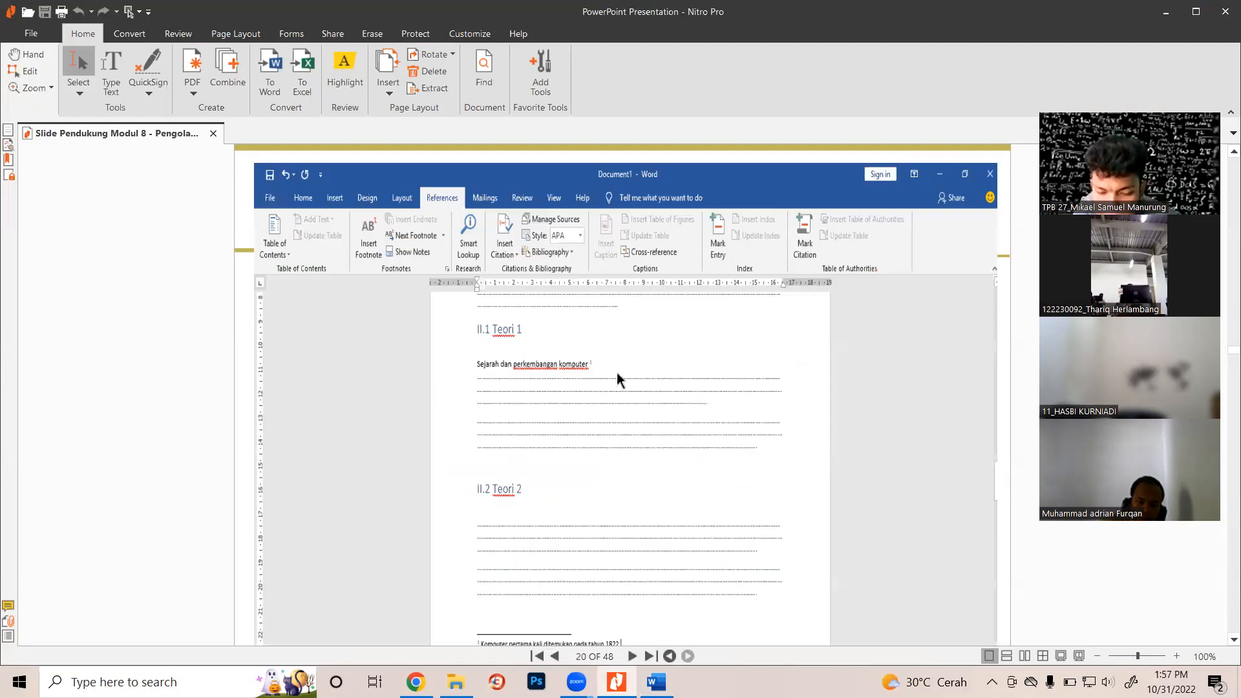
{"action": "scroll", "coordinate": [632, 411], "scroll_direction": "down", "scroll_amount": 2}
{"action": "scroll", "coordinate": [637, 416], "scroll_direction": "down", "scroll_amount": 8}
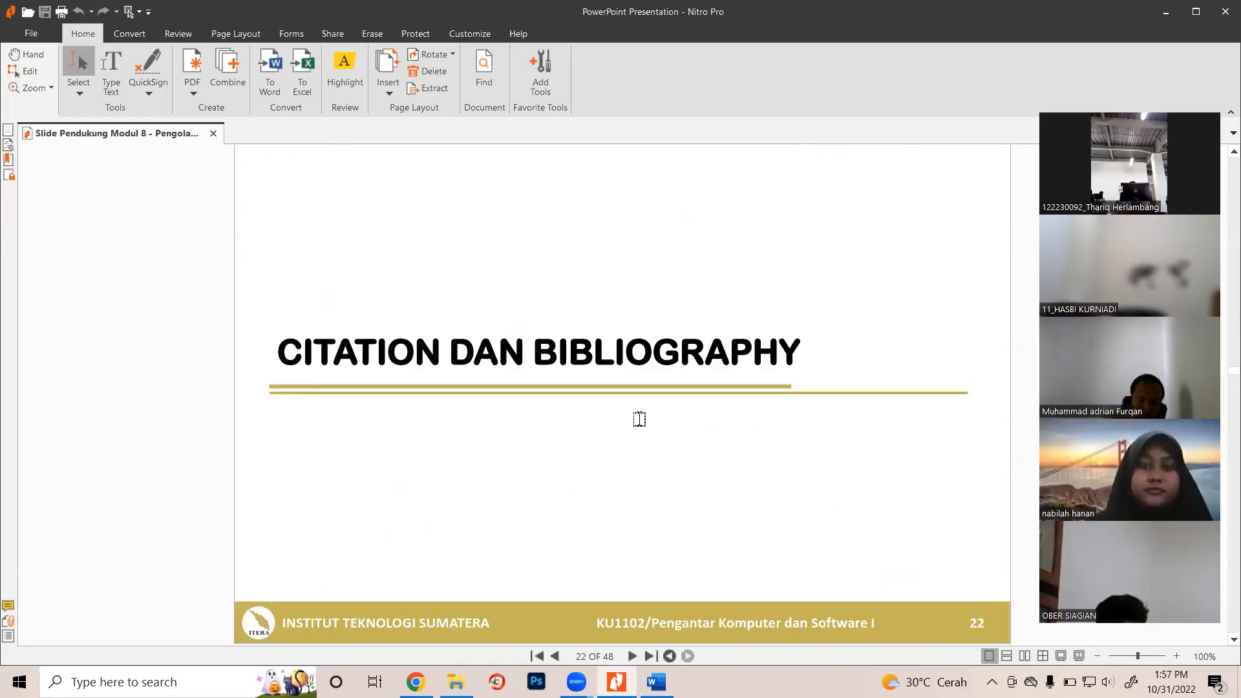
{"action": "scroll", "coordinate": [639, 415], "scroll_direction": "up", "scroll_amount": 10}
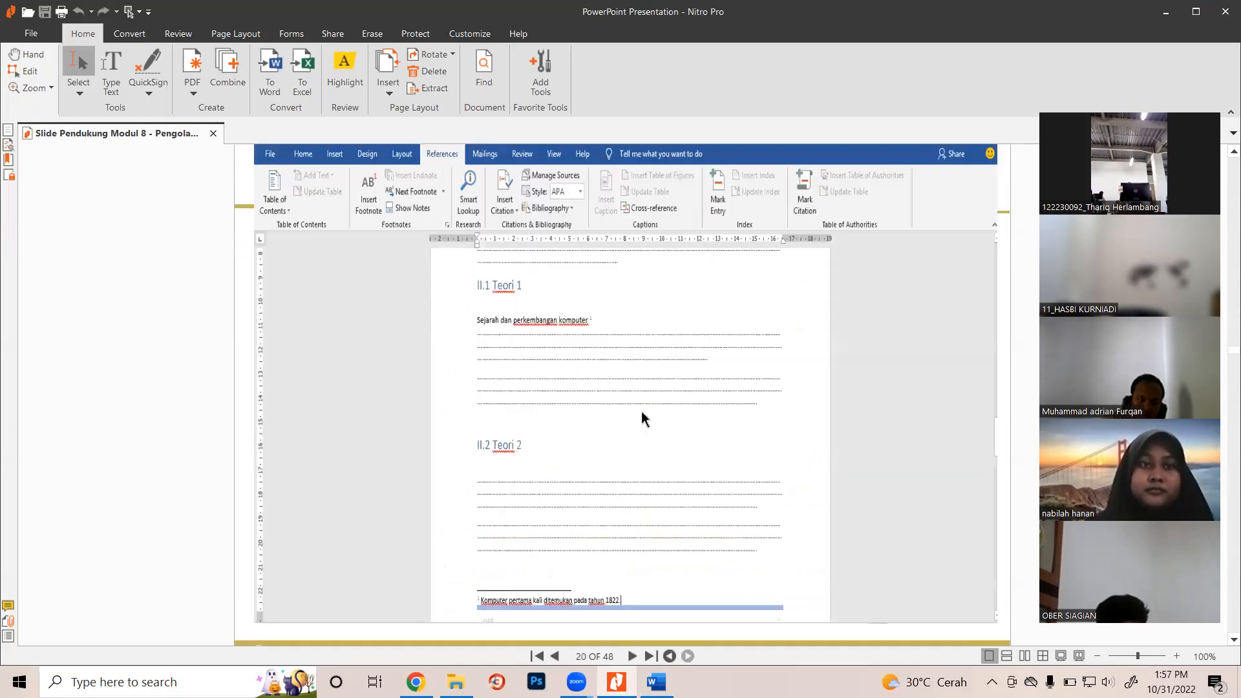
{"action": "scroll", "coordinate": [644, 419], "scroll_direction": "up", "scroll_amount": 15}
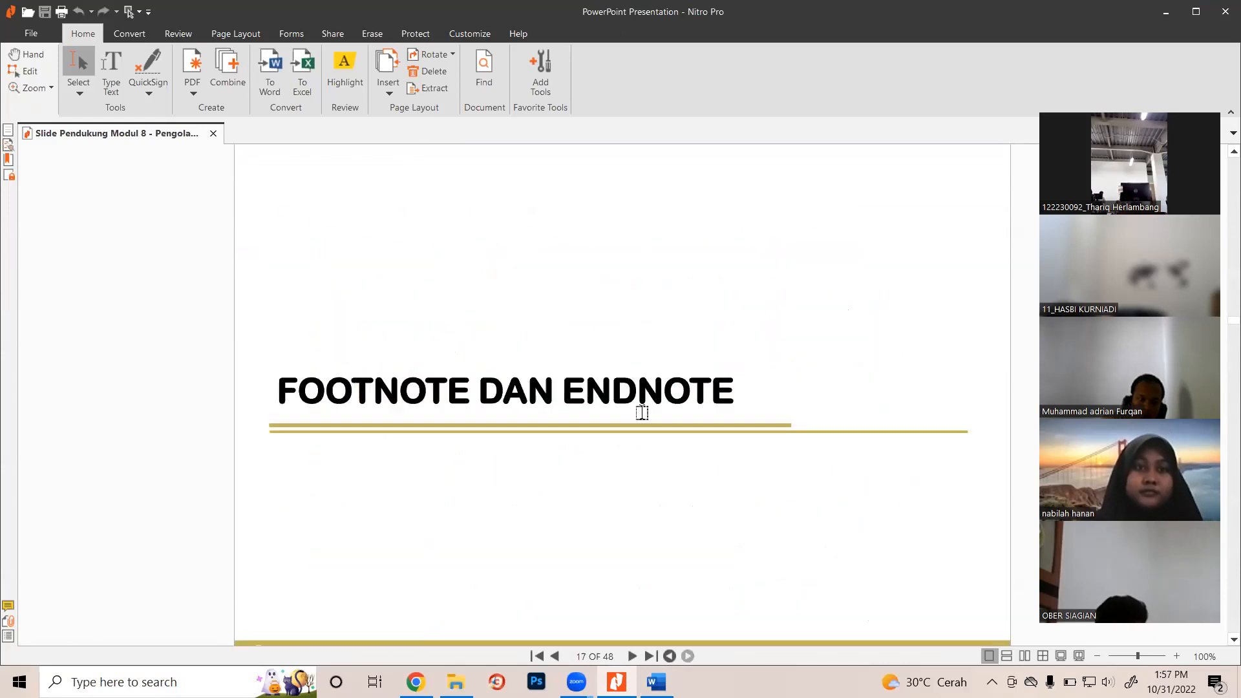
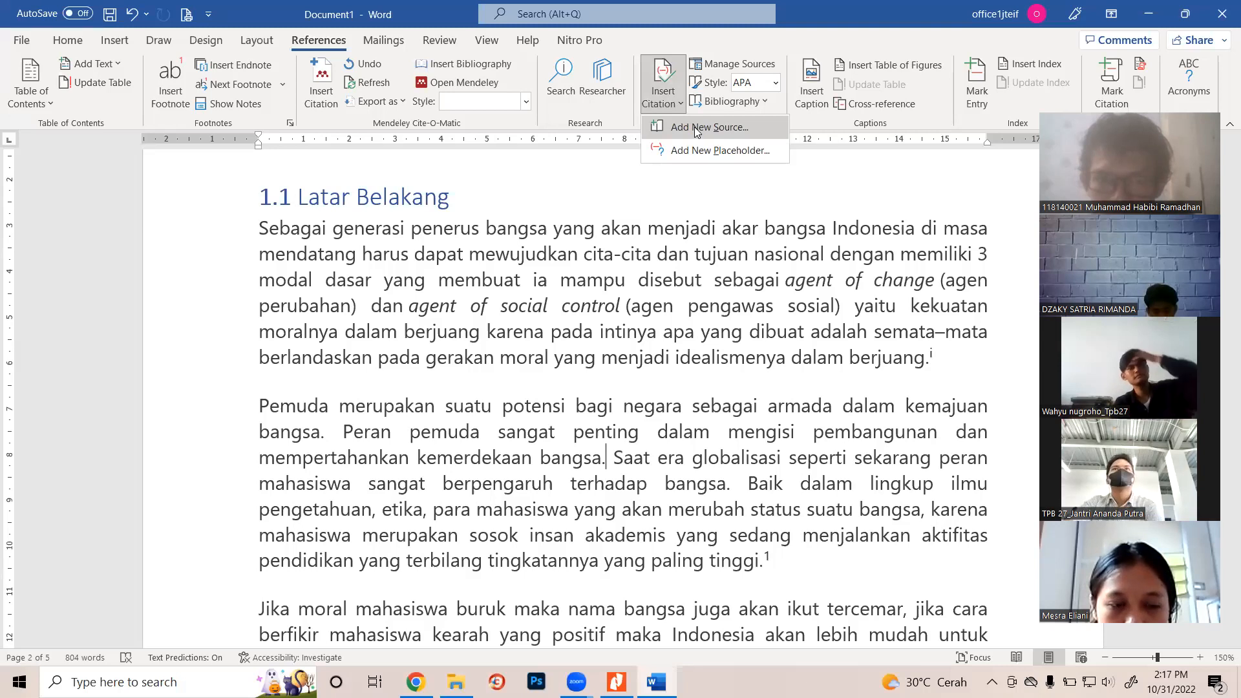
Start a new source, browse the source types leaving Book, cancel it, and open the citation Style list
{"action": "left_click", "coordinate": [695, 130]}
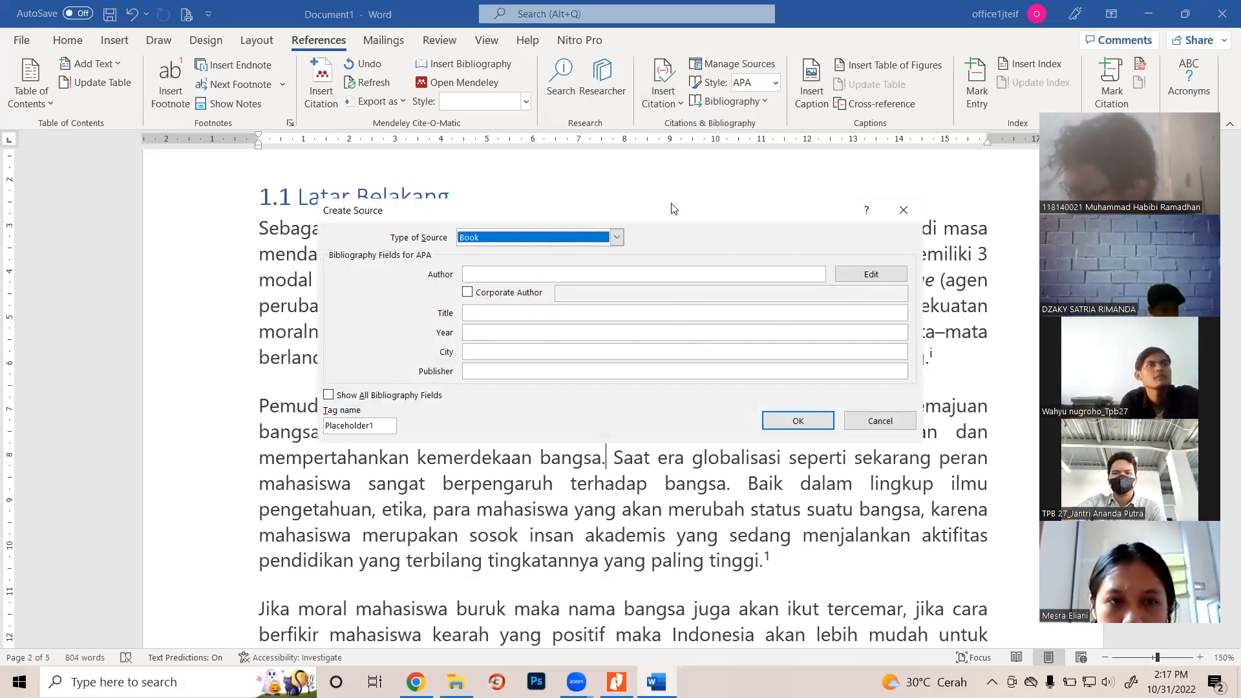
{"action": "left_click_drag", "start_coordinate": [673, 208], "coordinate": [593, 127]}
{"action": "left_click", "coordinate": [537, 157]}
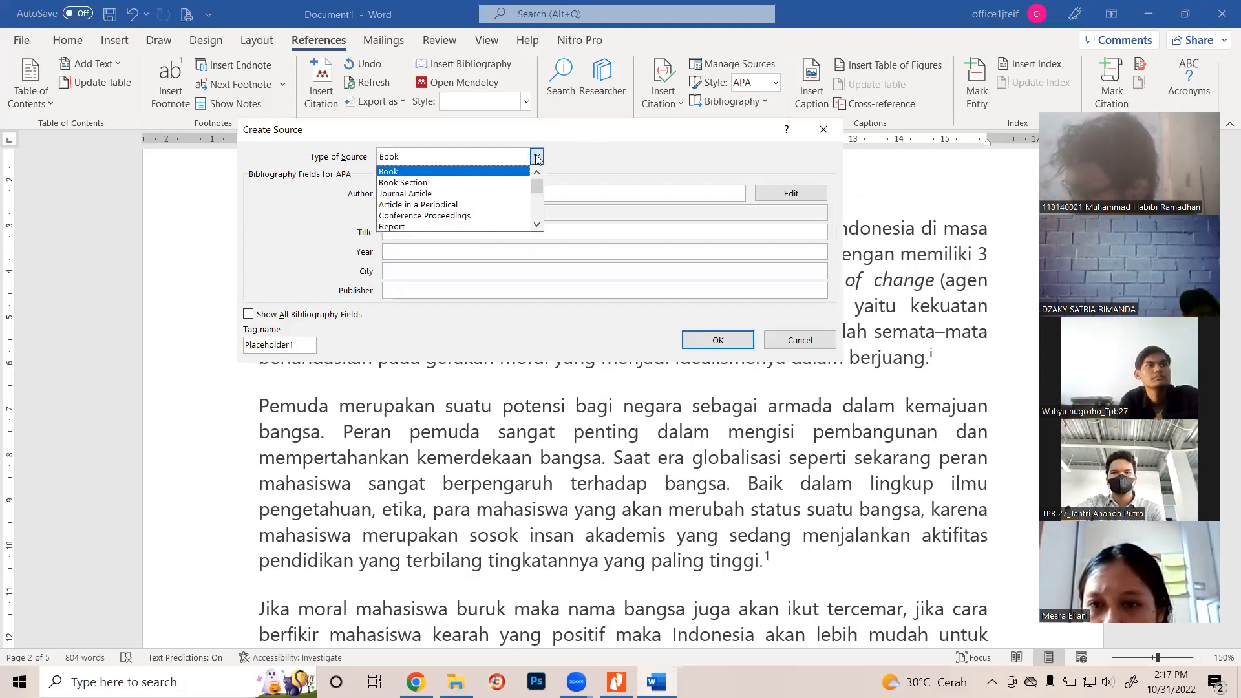
{"action": "left_click", "coordinate": [537, 157]}
{"action": "left_click", "coordinate": [536, 157]}
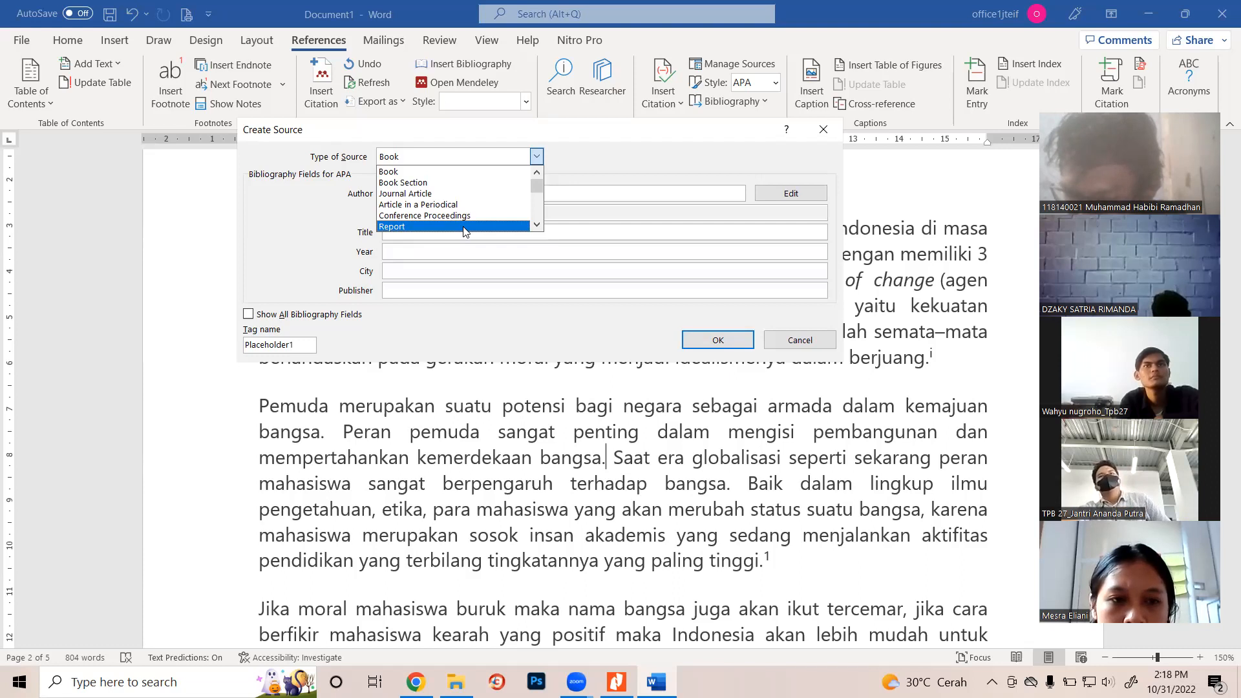
{"action": "left_click", "coordinate": [588, 162]}
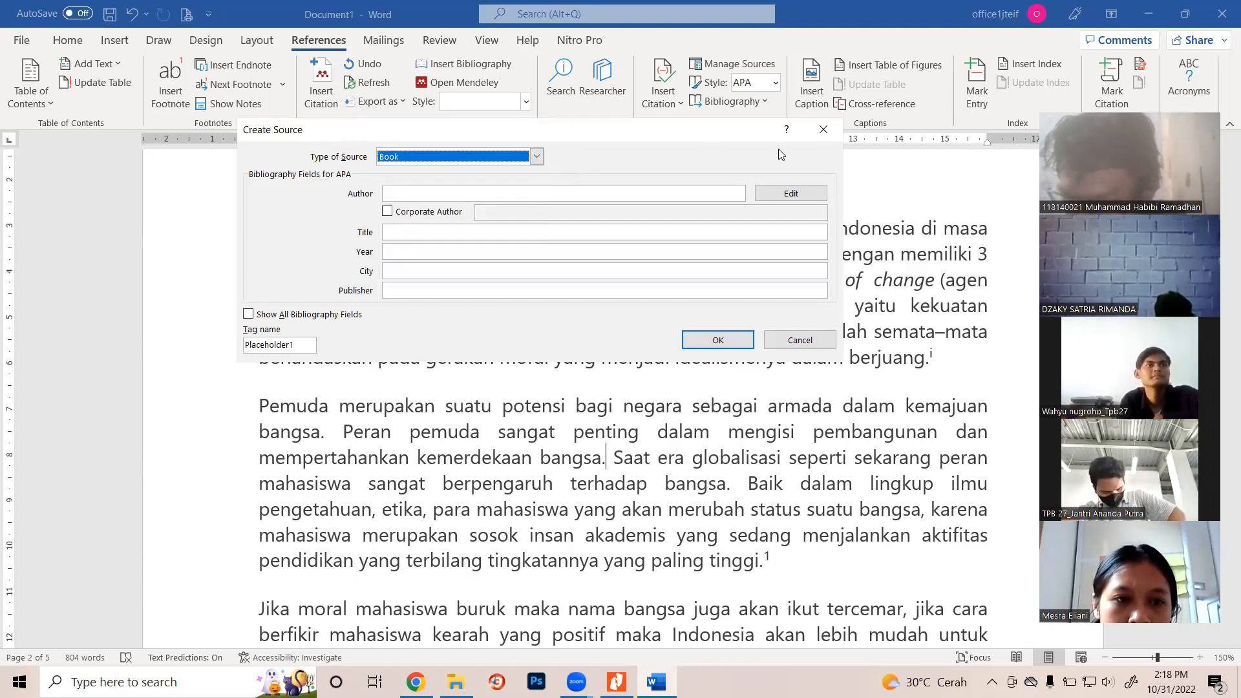
{"action": "left_click", "coordinate": [824, 130]}
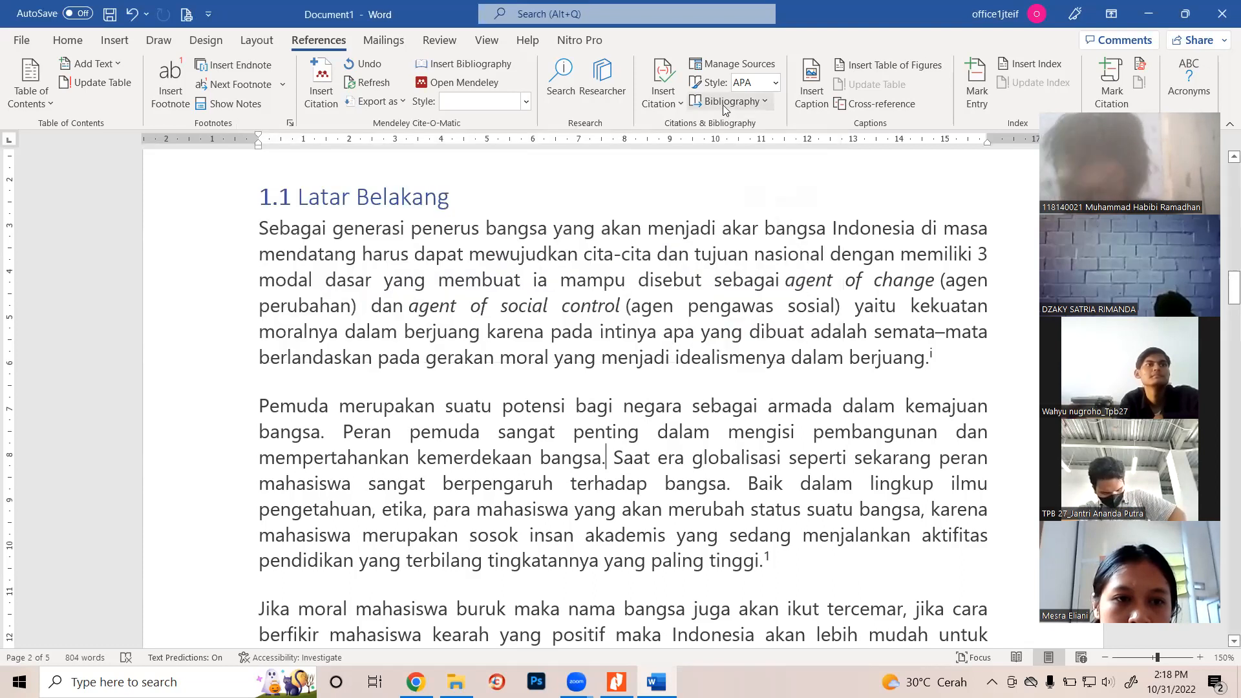
{"action": "left_click", "coordinate": [775, 83]}
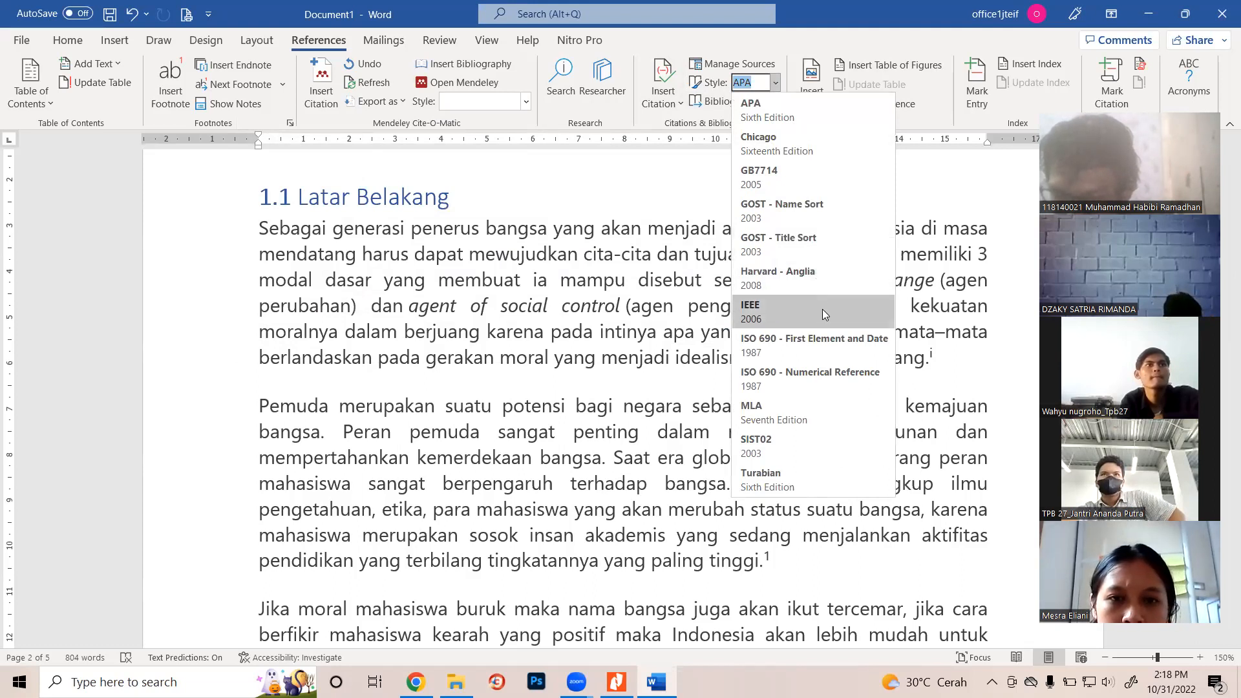
Scroll the Nitro Pro slides on Insert Citation, Create Source and Bibliography, settling on slide 25
{"action": "key", "text": "alt+Tab"}
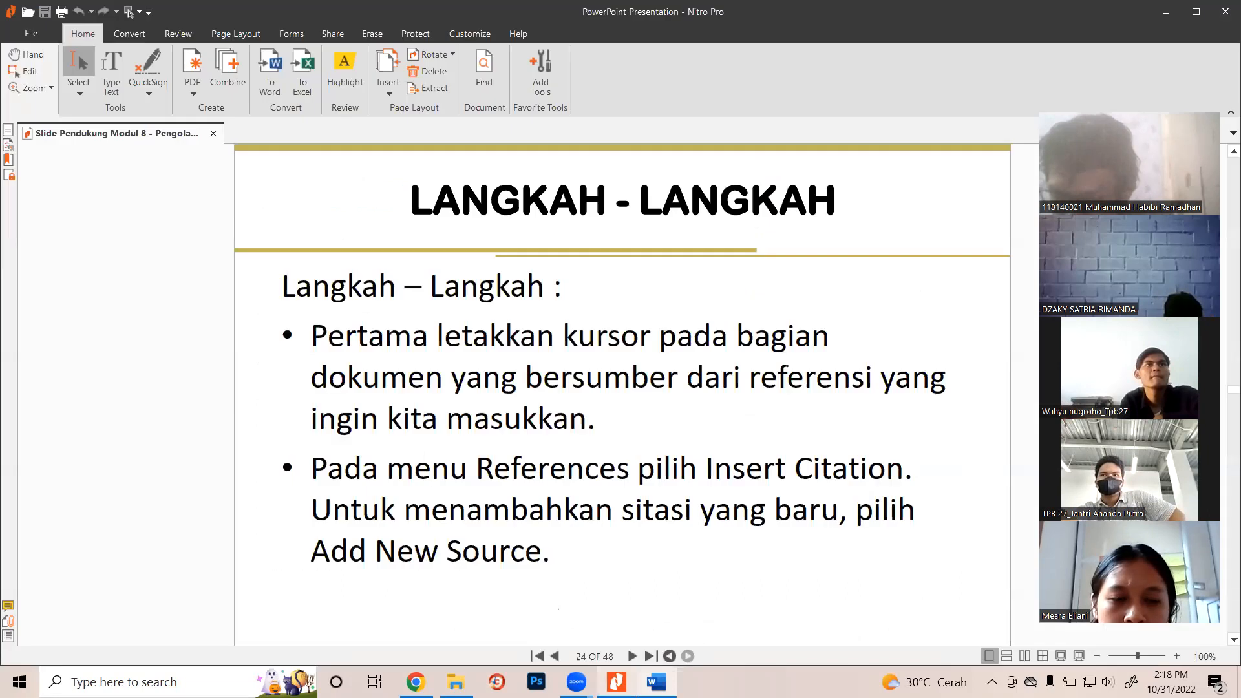
{"action": "scroll", "coordinate": [629, 553], "scroll_direction": "down", "scroll_amount": 1}
{"action": "scroll", "coordinate": [629, 553], "scroll_direction": "down", "scroll_amount": 1}
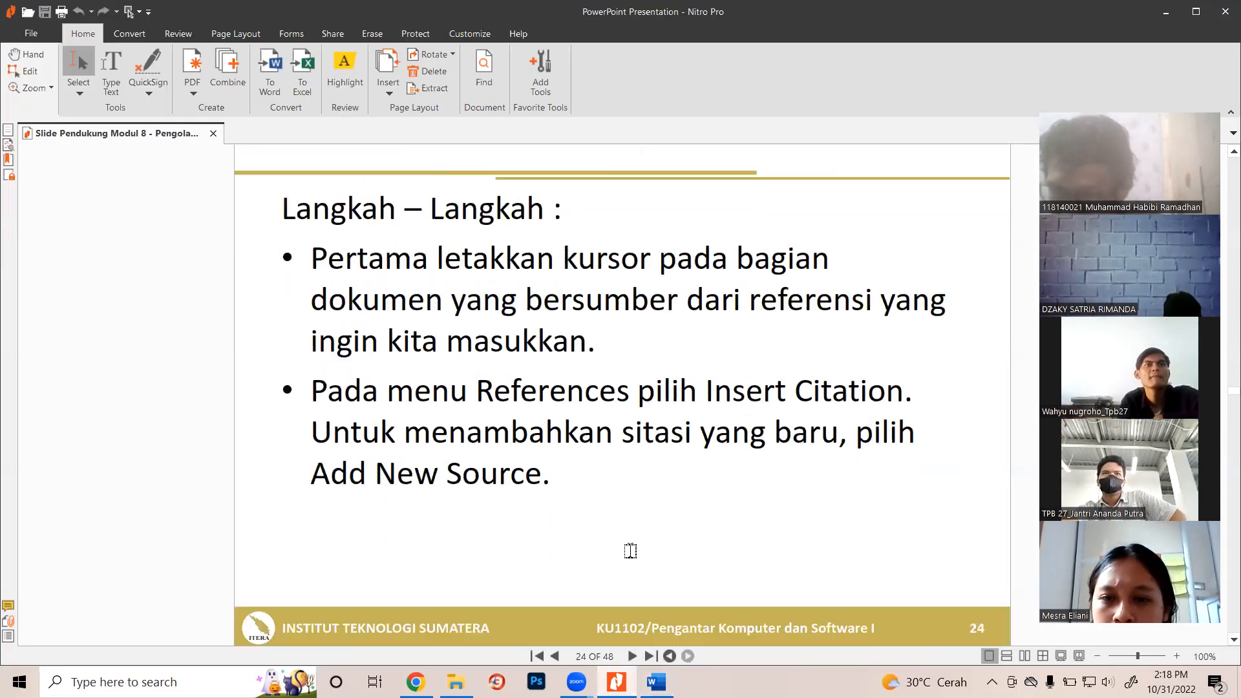
{"action": "scroll", "coordinate": [630, 552], "scroll_direction": "down", "scroll_amount": 2}
{"action": "scroll", "coordinate": [632, 555], "scroll_direction": "down", "scroll_amount": 10}
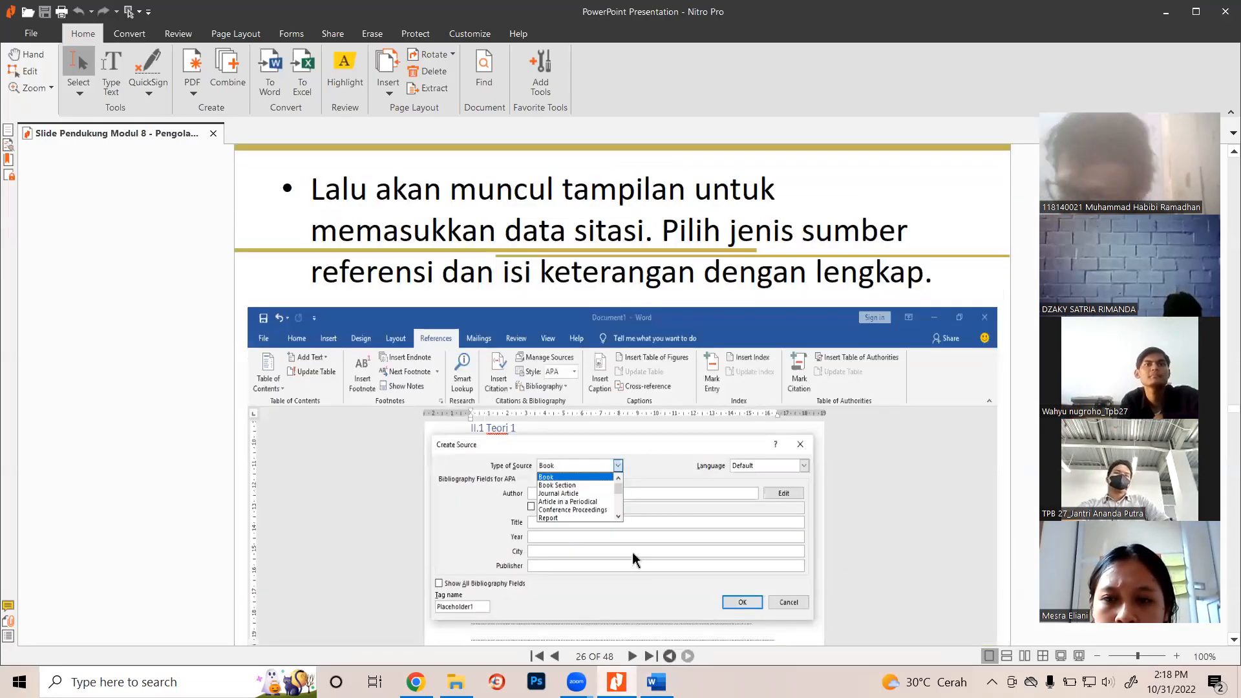
{"action": "scroll", "coordinate": [633, 545], "scroll_direction": "down", "scroll_amount": 5}
{"action": "scroll", "coordinate": [633, 543], "scroll_direction": "up", "scroll_amount": 5}
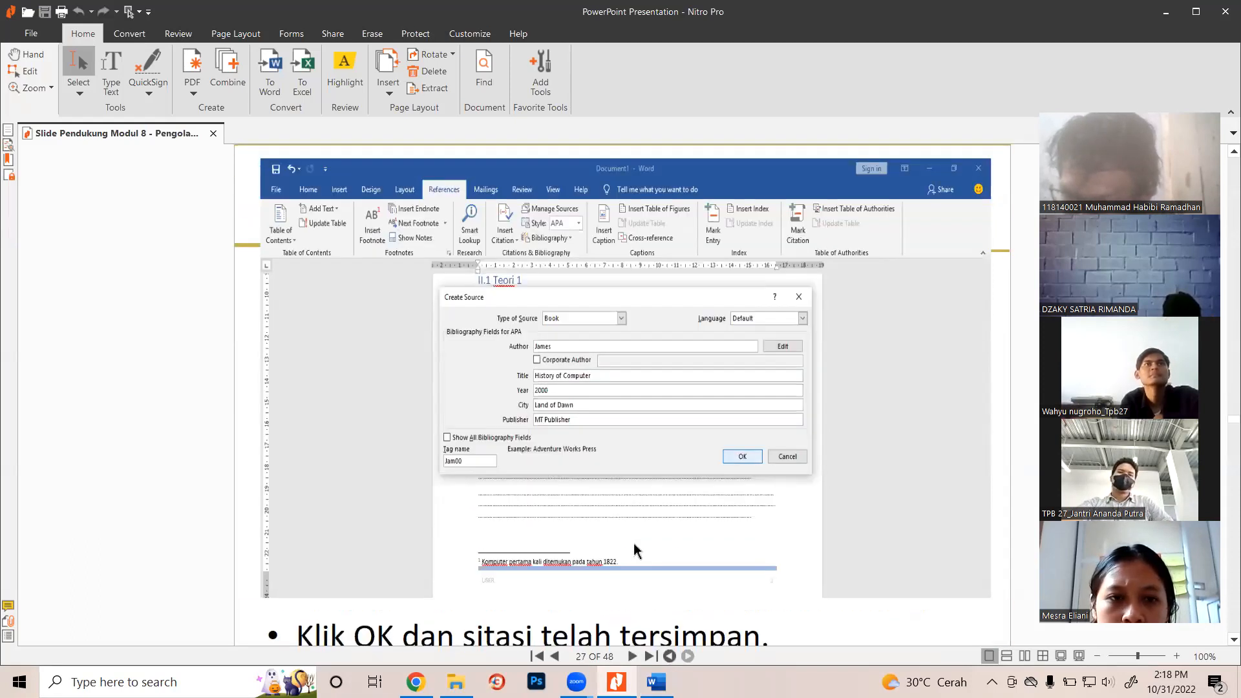
{"action": "scroll", "coordinate": [634, 543], "scroll_direction": "down", "scroll_amount": 10}
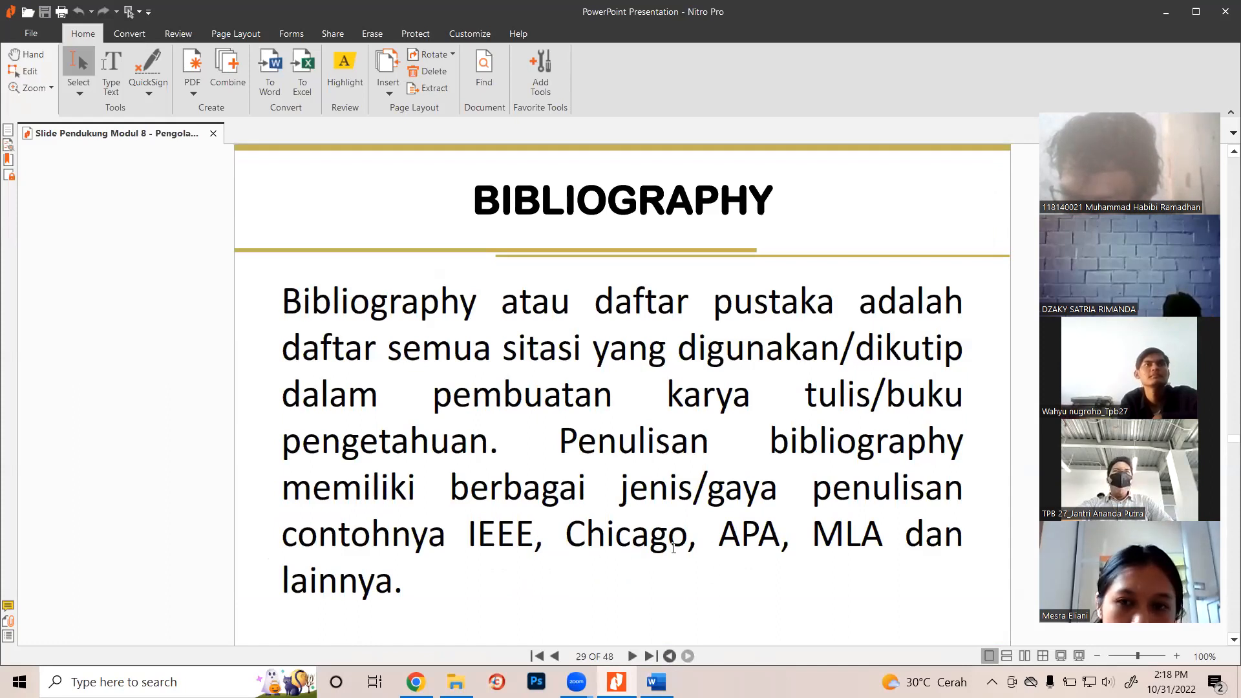
{"action": "scroll", "coordinate": [591, 564], "scroll_direction": "down", "scroll_amount": 5}
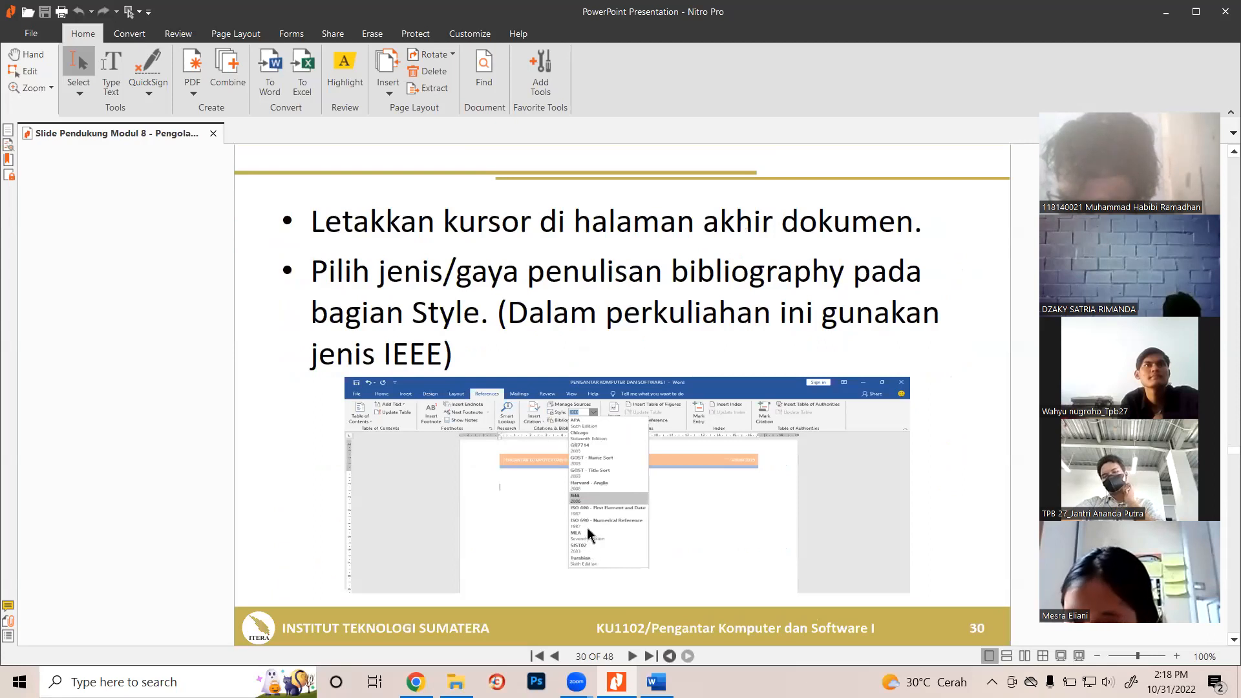
{"action": "scroll", "coordinate": [587, 520], "scroll_direction": "down", "scroll_amount": 5}
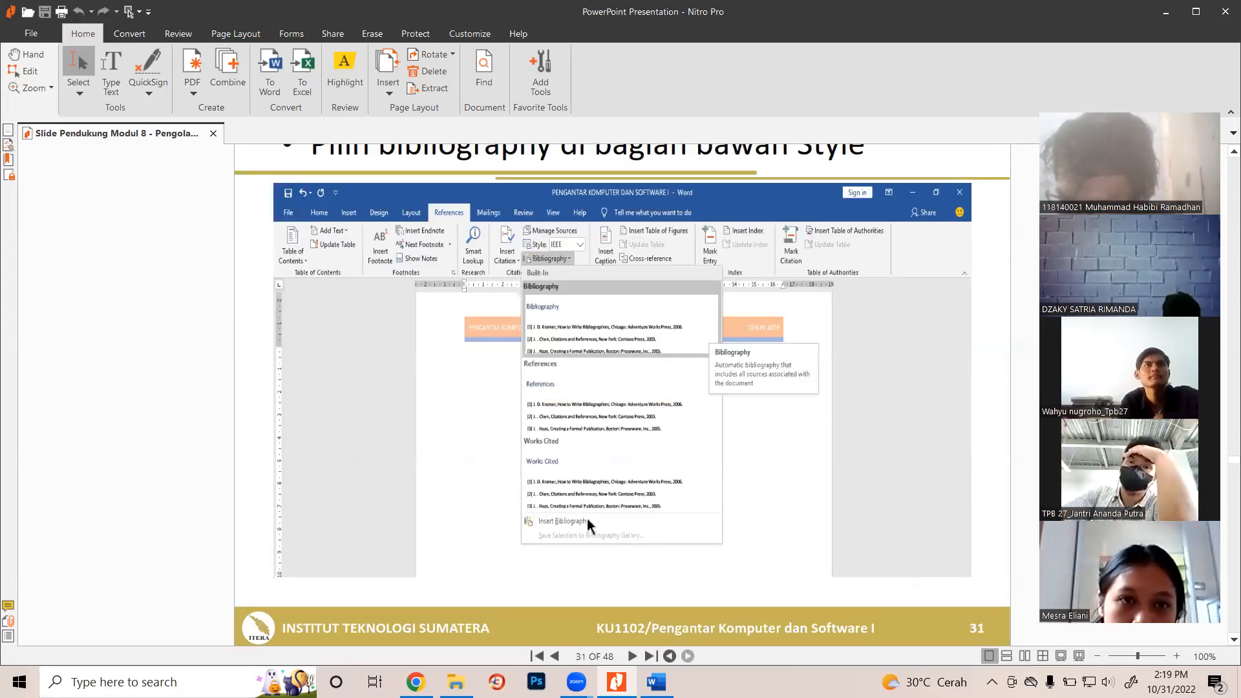
{"action": "scroll", "coordinate": [587, 523], "scroll_direction": "up", "scroll_amount": 5}
{"action": "scroll", "coordinate": [602, 549], "scroll_direction": "up", "scroll_amount": 5}
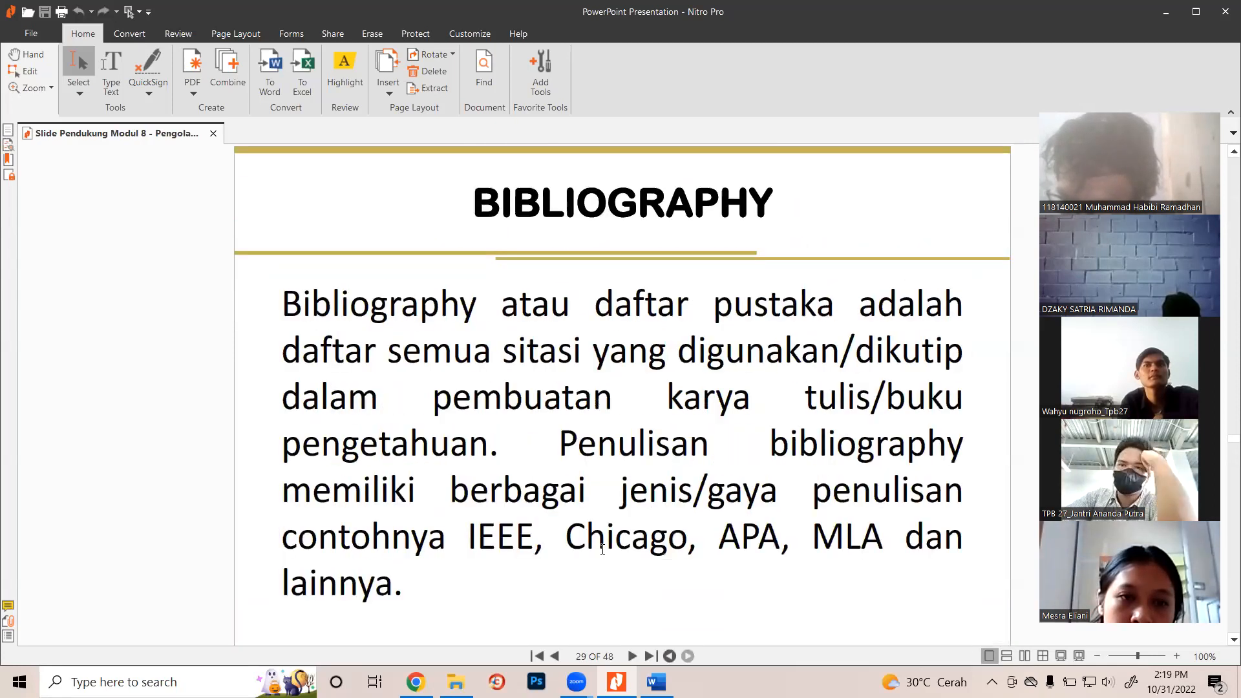
{"action": "scroll", "coordinate": [602, 549], "scroll_direction": "up", "scroll_amount": 20}
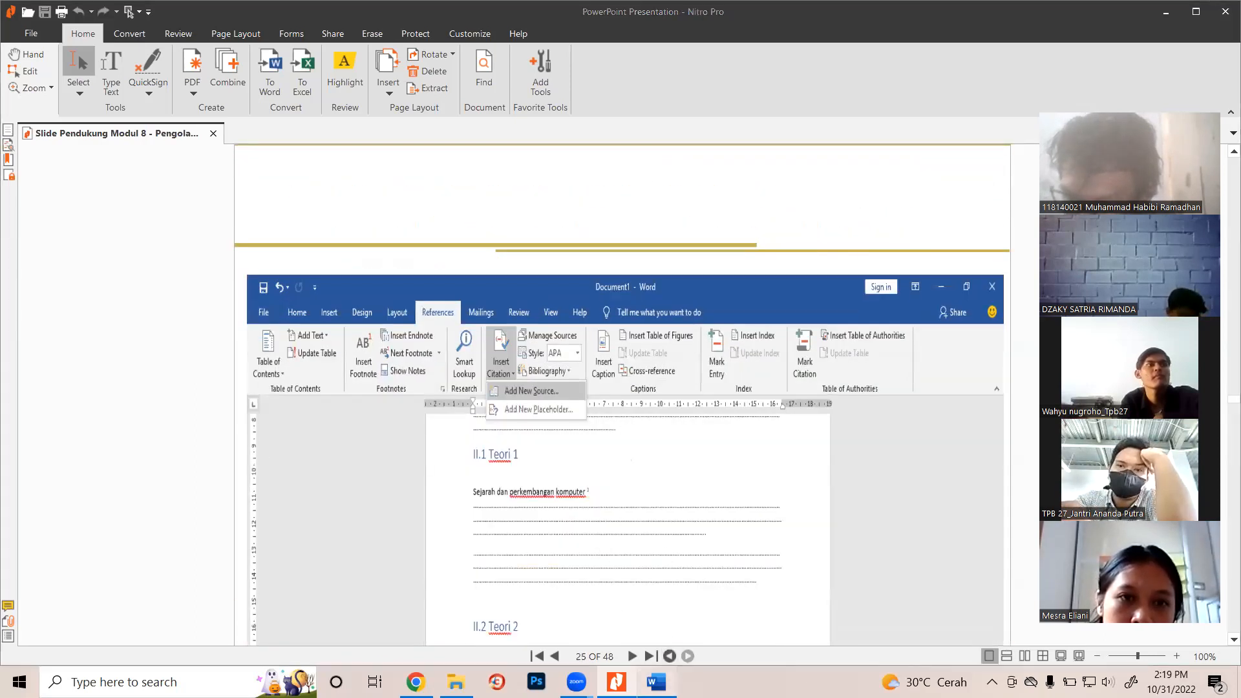
{"action": "left_click", "coordinate": [657, 682]}
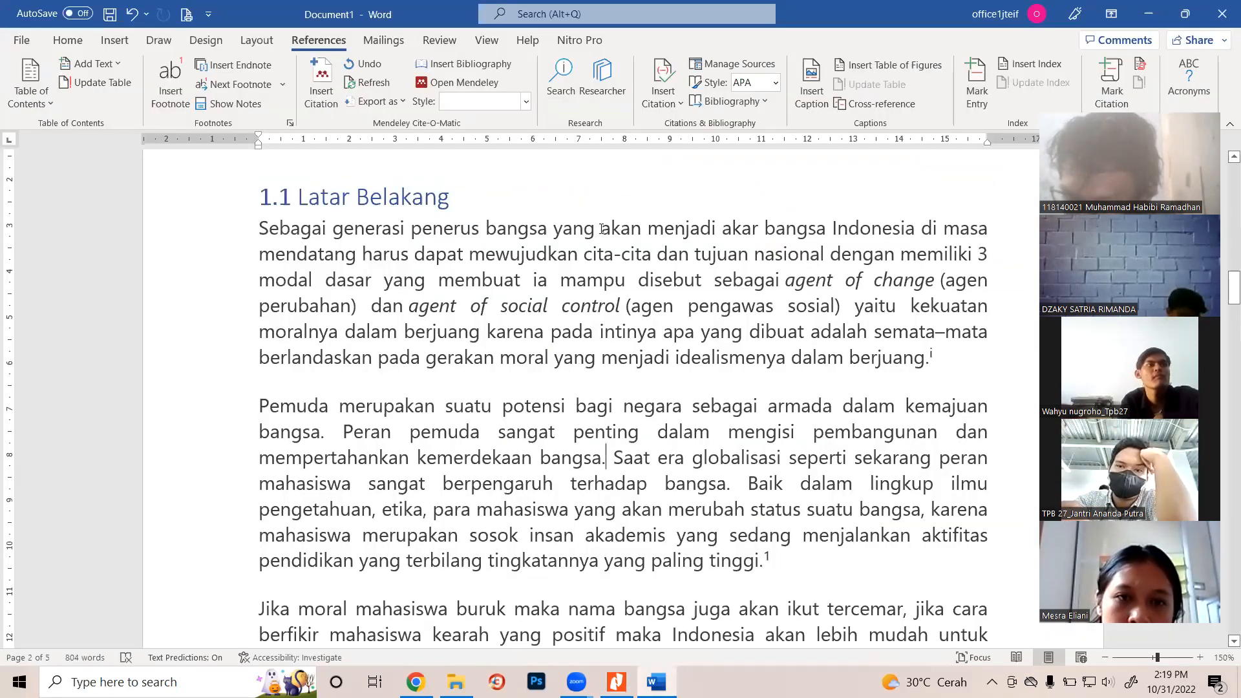
Change the report's citation style from APA to Harvard - Anglia
{"action": "left_click", "coordinate": [775, 83]}
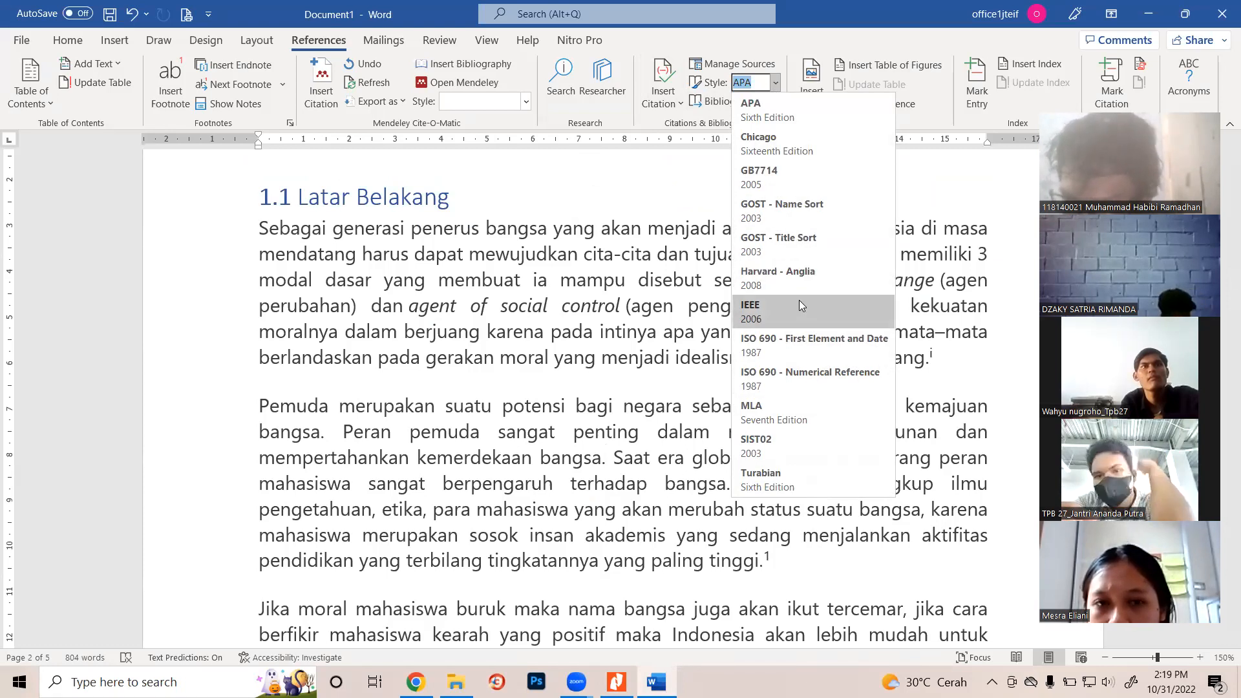
{"action": "left_click", "coordinate": [795, 280]}
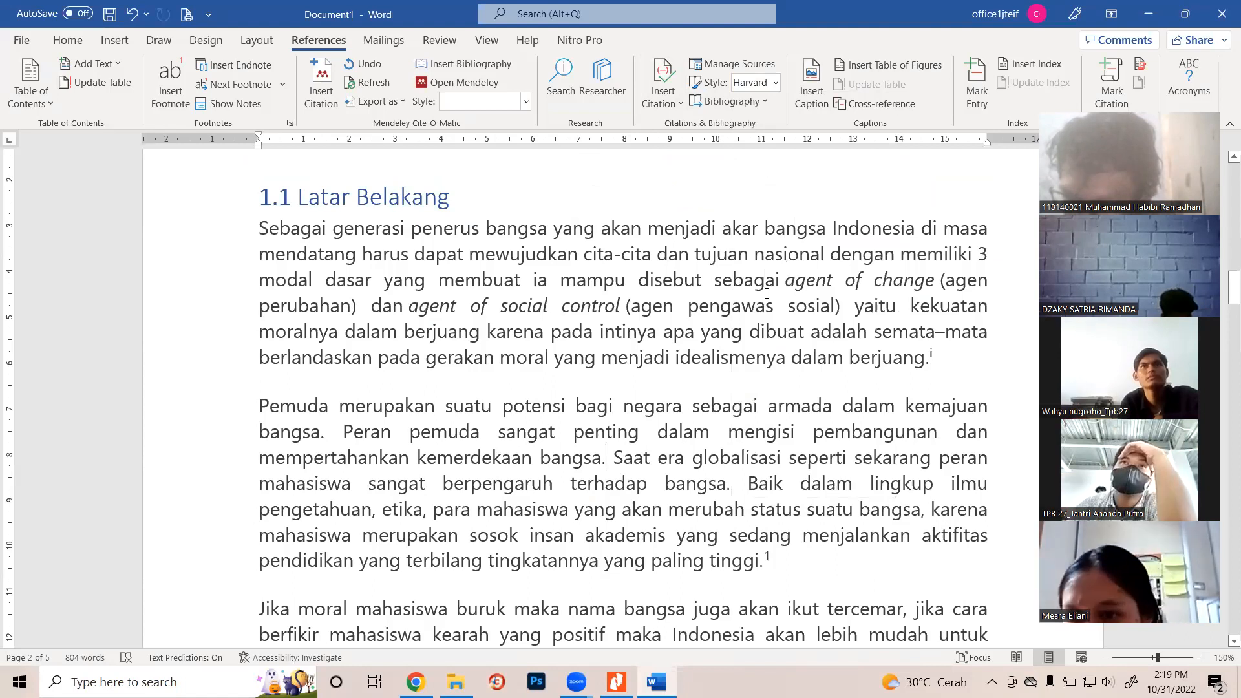
{"action": "left_click", "coordinate": [663, 92]}
Start a new Book source and enter the author's name
{"action": "left_click", "coordinate": [690, 128]}
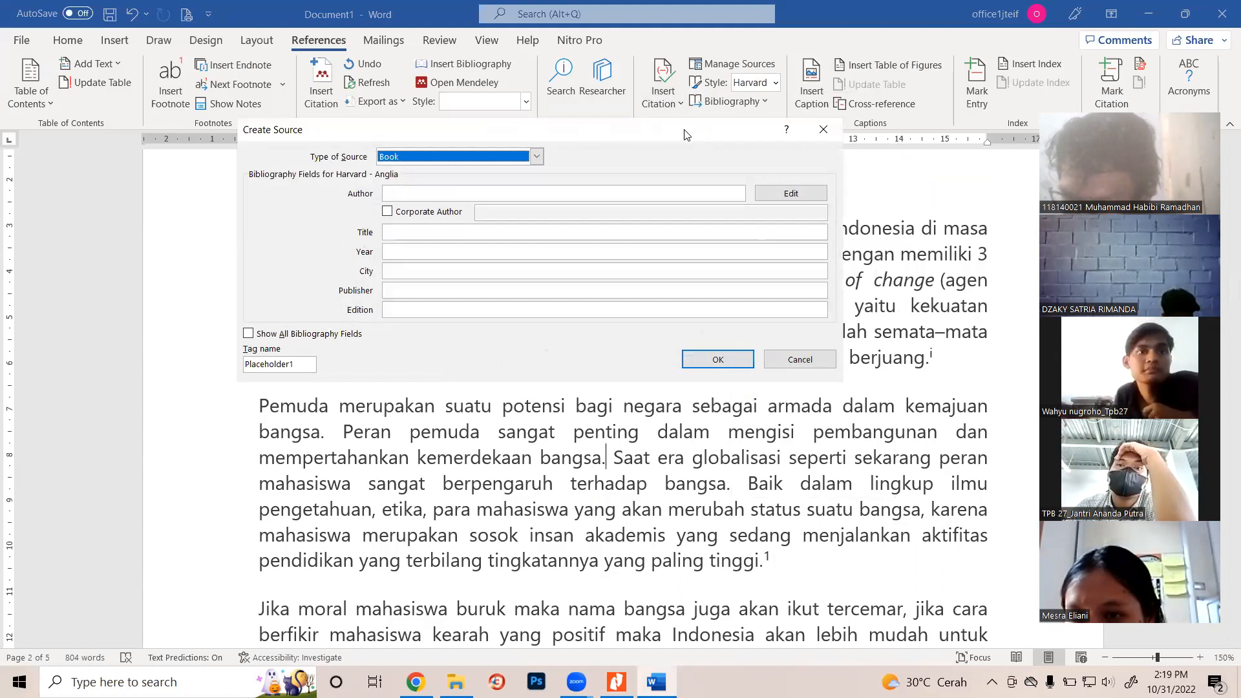
{"action": "left_click", "coordinate": [477, 189]}
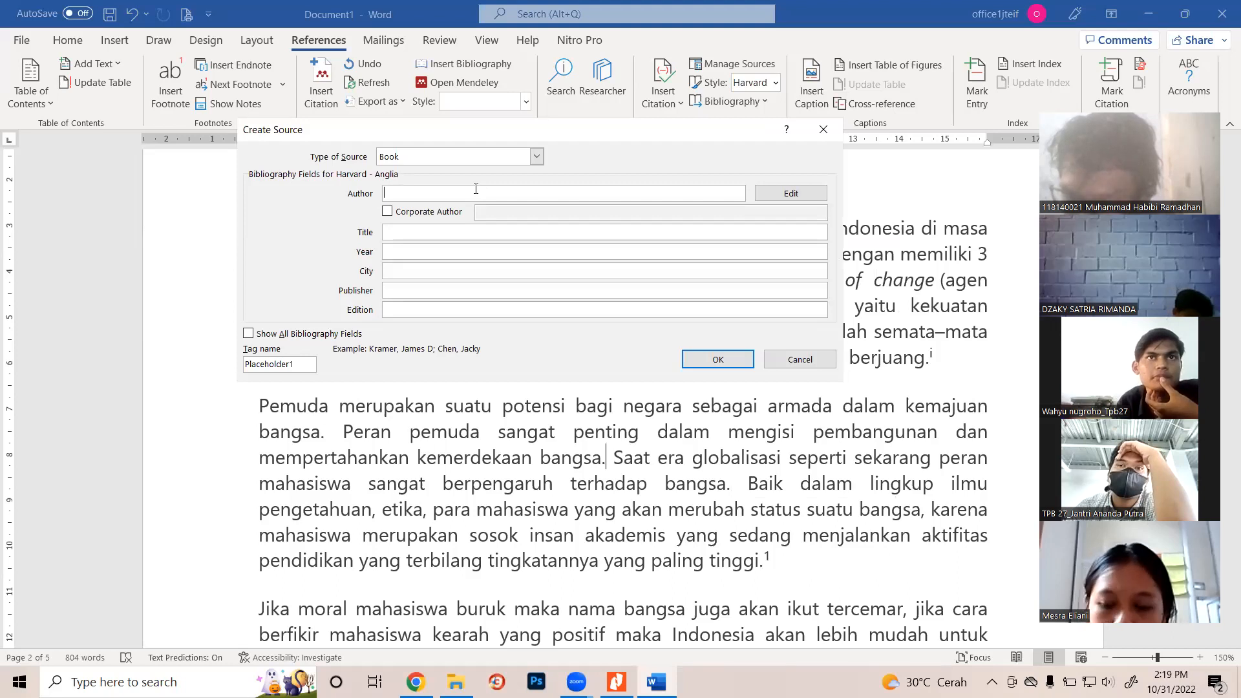
{"action": "type", "text": "Imam"}
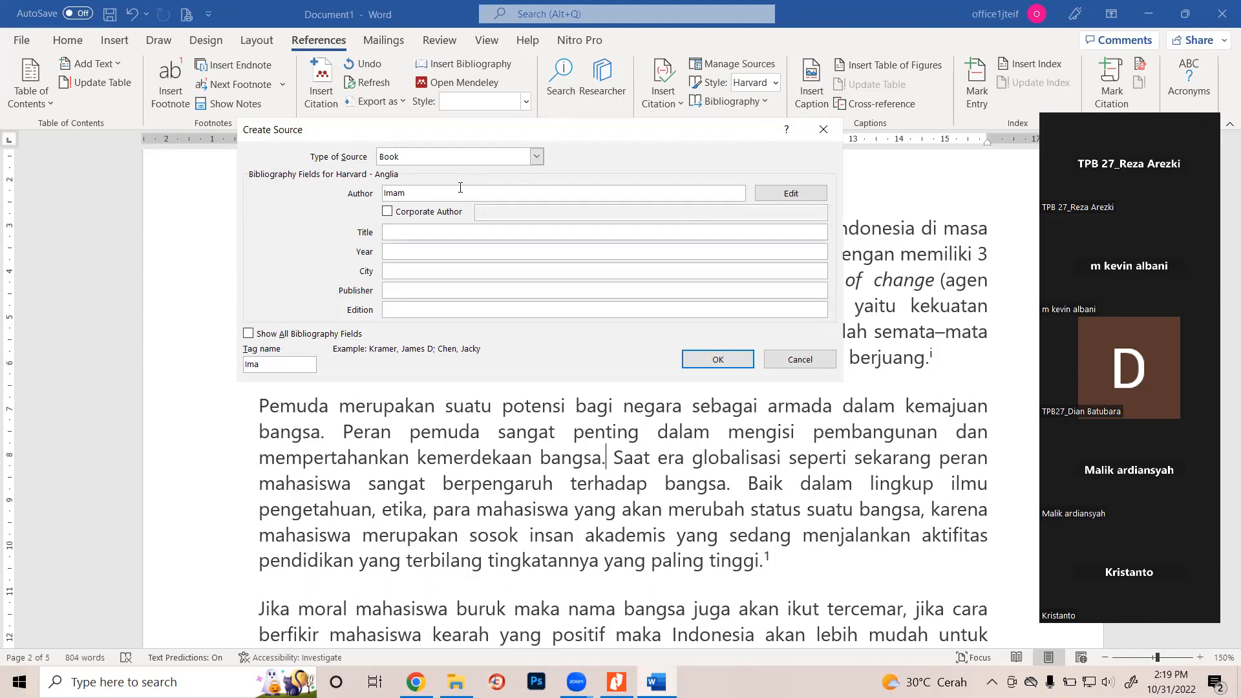
{"action": "key", "text": "BackSpace"}
{"action": "key", "text": "BackSpace"}
{"action": "key", "text": "BackSpace"}
{"action": "type", "text": "Ab"}
Fill in title Catatan anak bangsa, year 2020, city Lampung, publisher Itera Publish, then insert the citation
{"action": "left_click", "coordinate": [456, 227]}
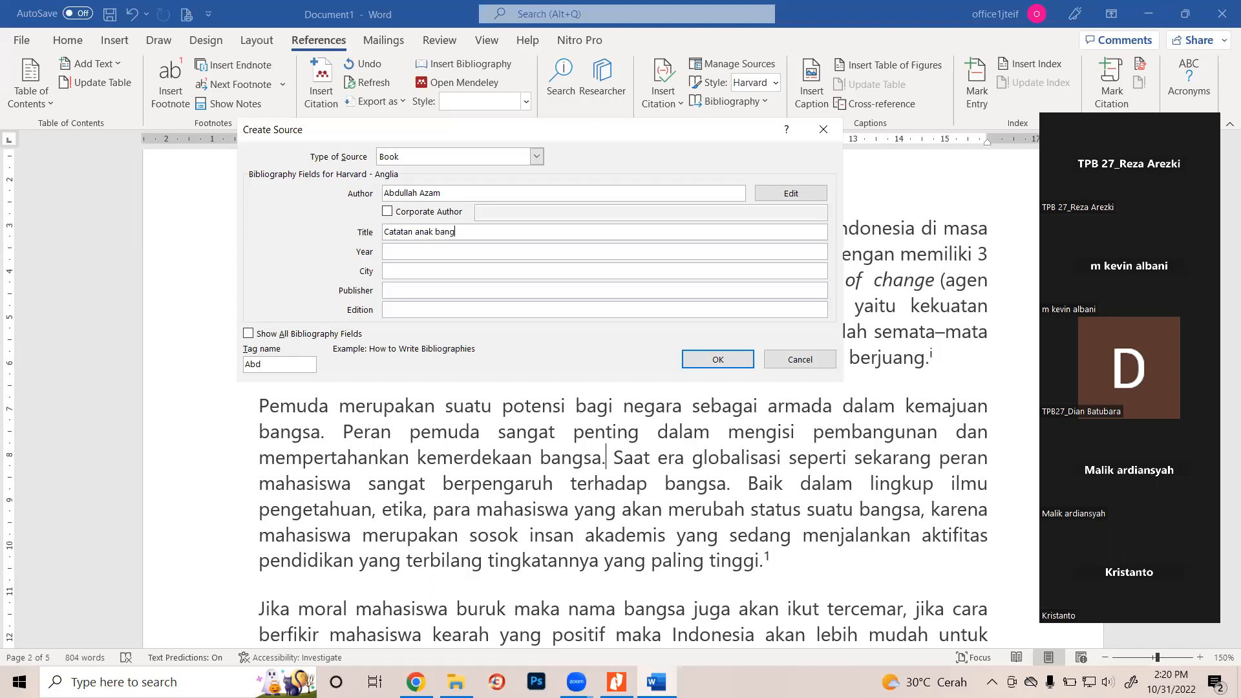
{"action": "left_click", "coordinate": [442, 252]}
{"action": "type", "text": "2020"}
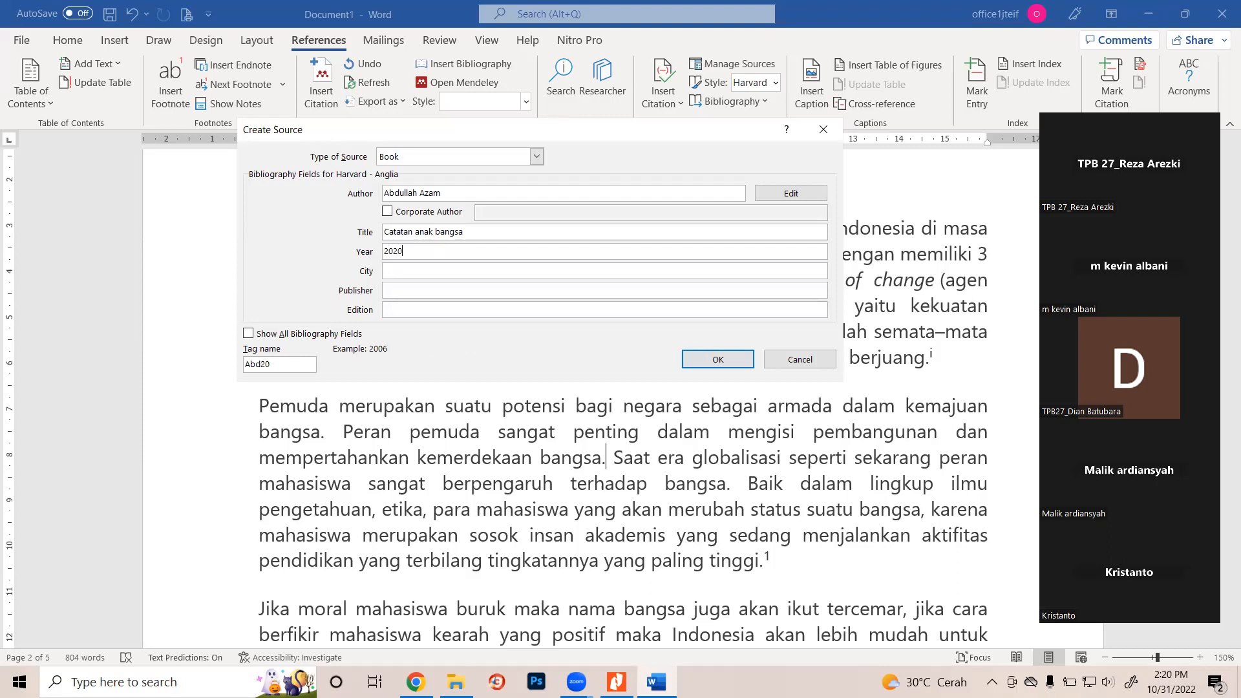
{"action": "left_click", "coordinate": [442, 271]}
{"action": "left_click", "coordinate": [442, 290]}
{"action": "type", "text": "Itera Publish"}
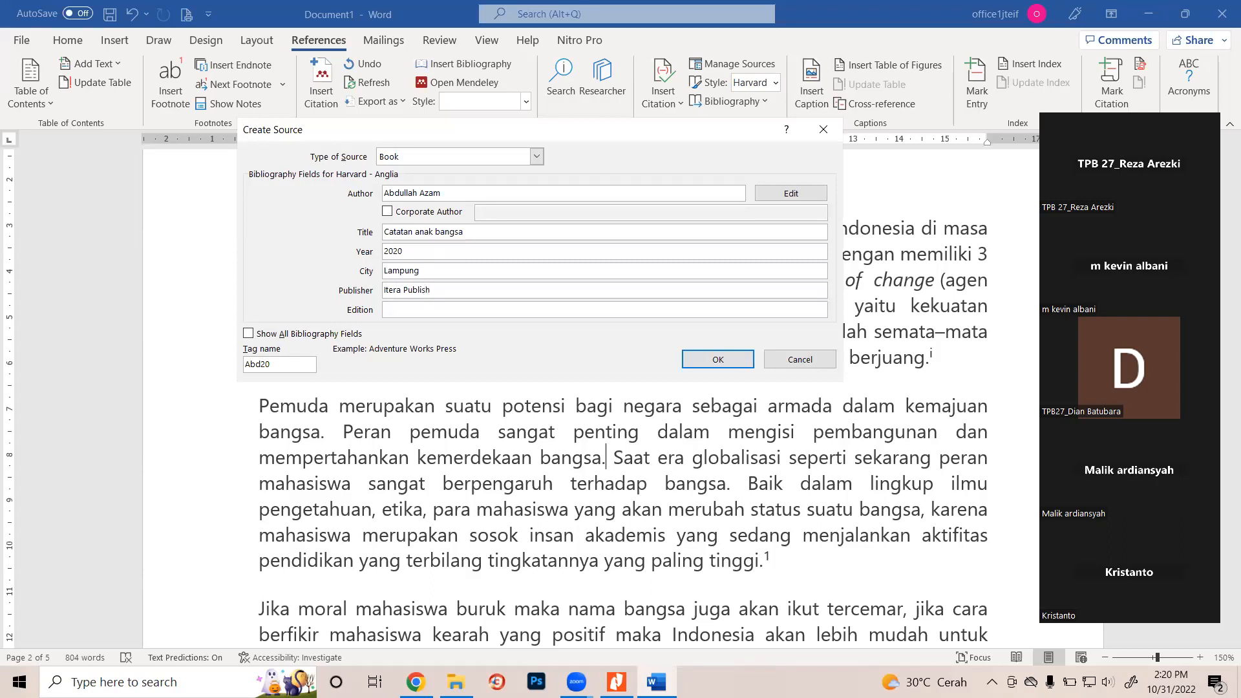
{"action": "left_click", "coordinate": [442, 309]}
{"action": "left_click", "coordinate": [719, 359]}
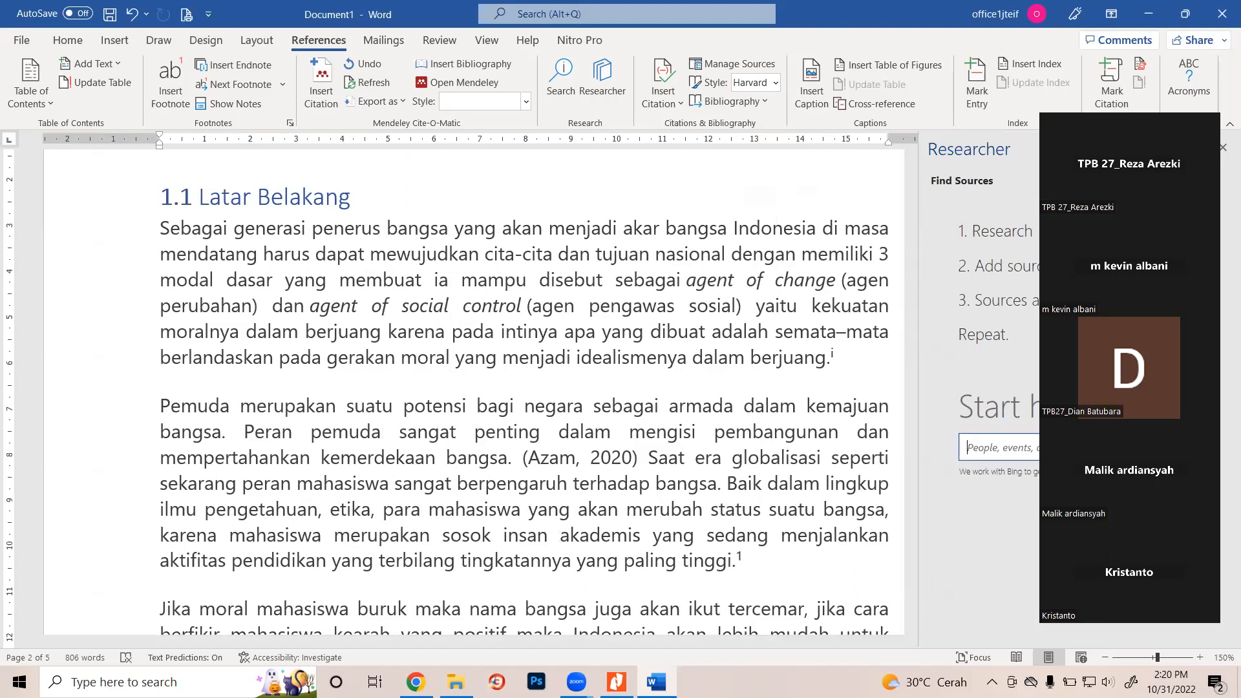
Switch the citation style to IEEE so the book citation after 'kemerdekaan bangsa.' reads [1]
{"action": "left_click_drag", "start_coordinate": [1151, 111], "coordinate": [1172, 143]}
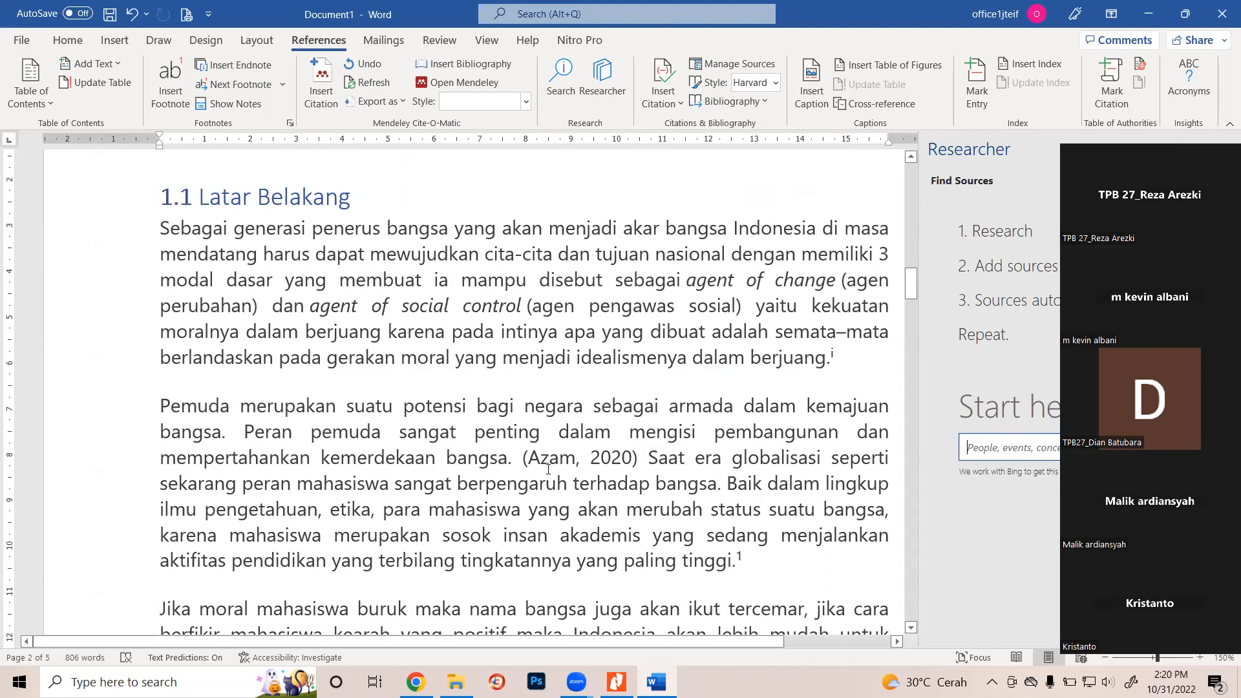
{"action": "left_click", "coordinate": [528, 461]}
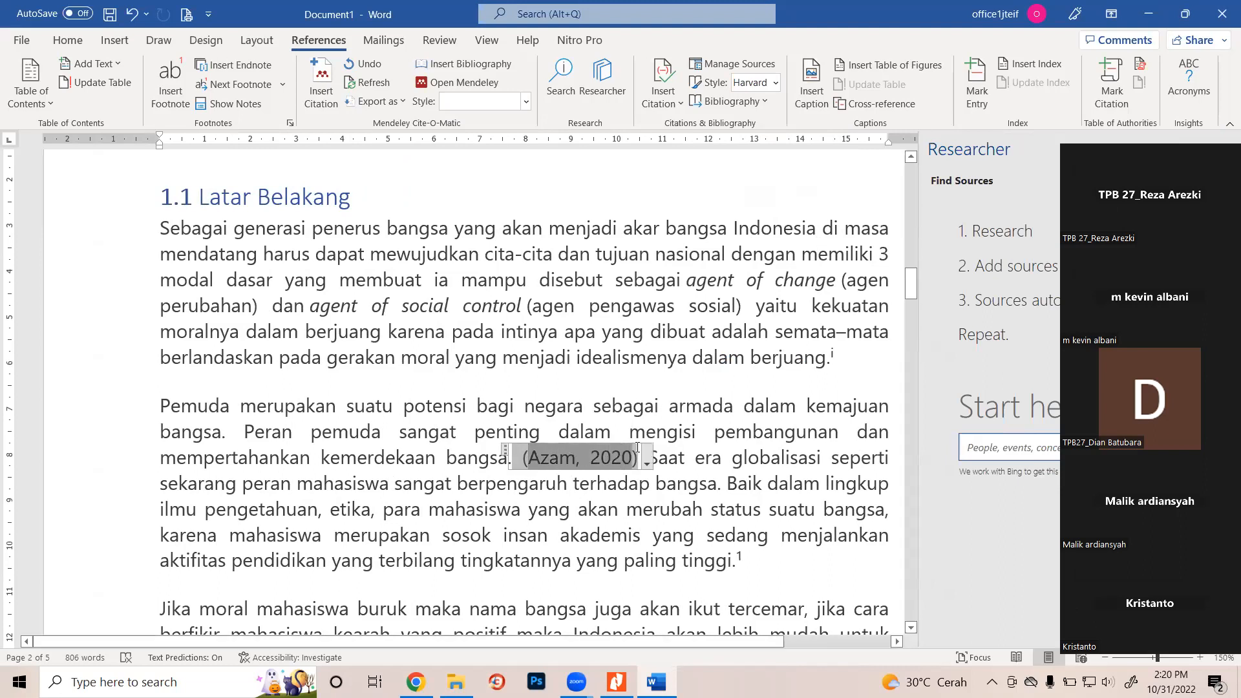
{"action": "left_click", "coordinate": [690, 509]}
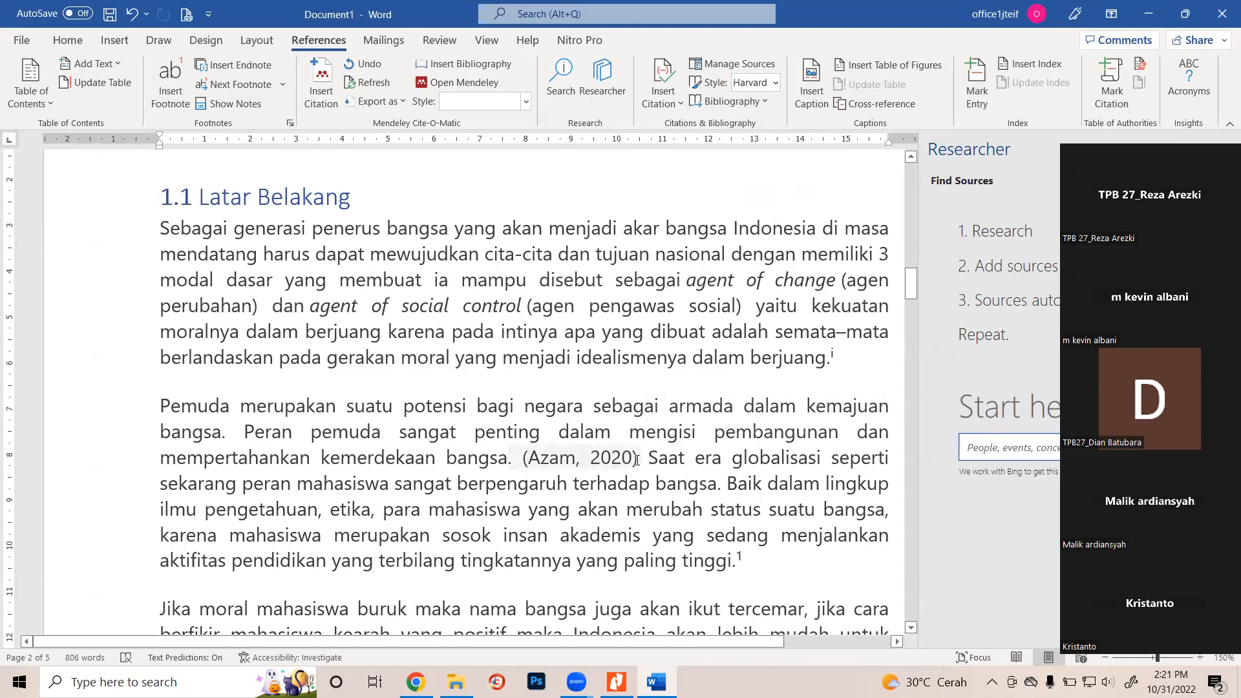
{"action": "right_click", "coordinate": [600, 461]}
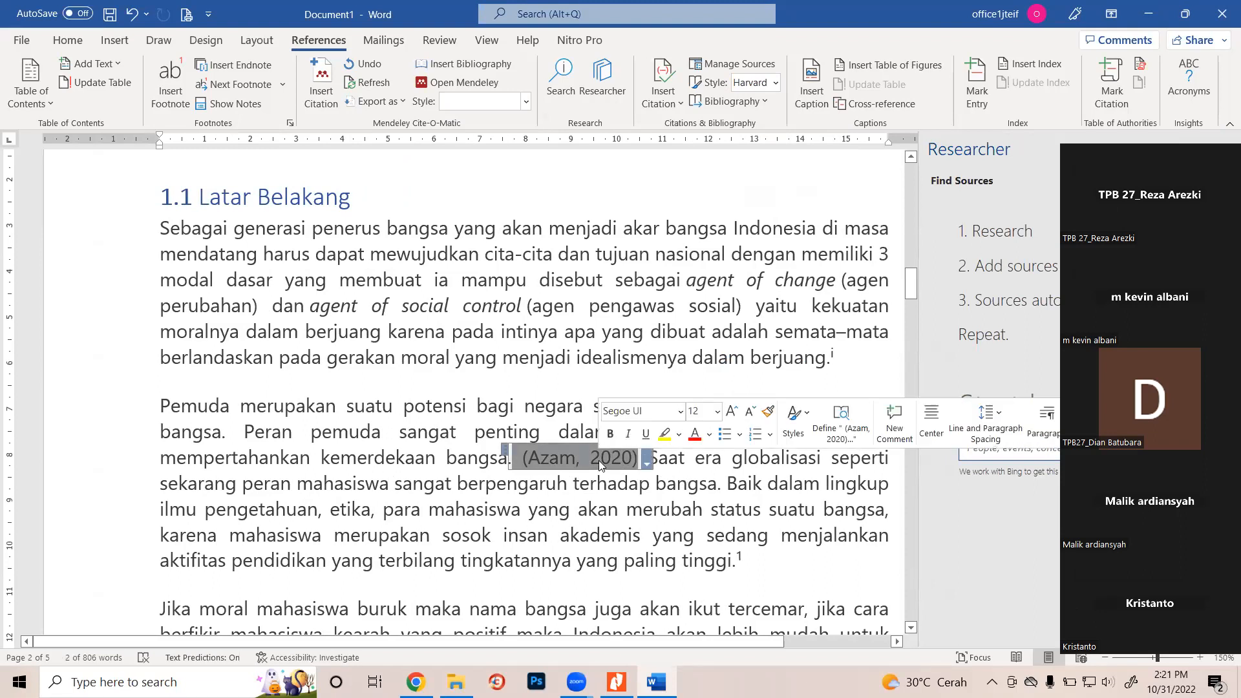
{"action": "left_click", "coordinate": [776, 84]}
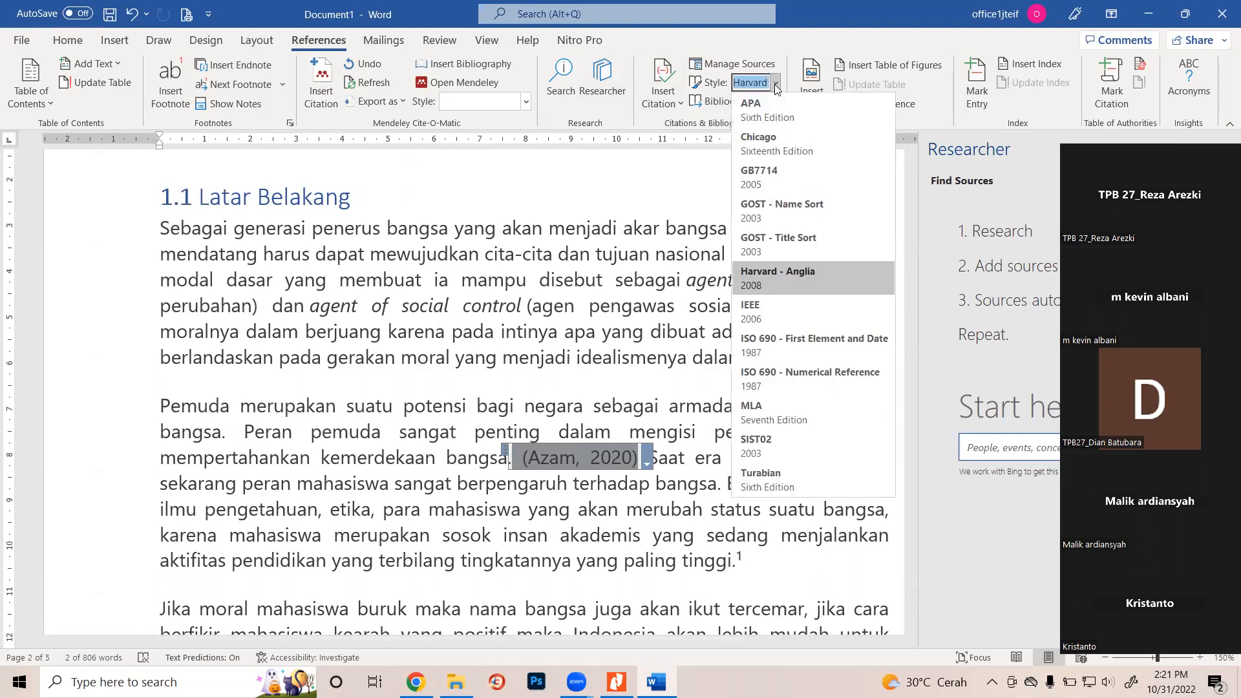
{"action": "left_click", "coordinate": [796, 305]}
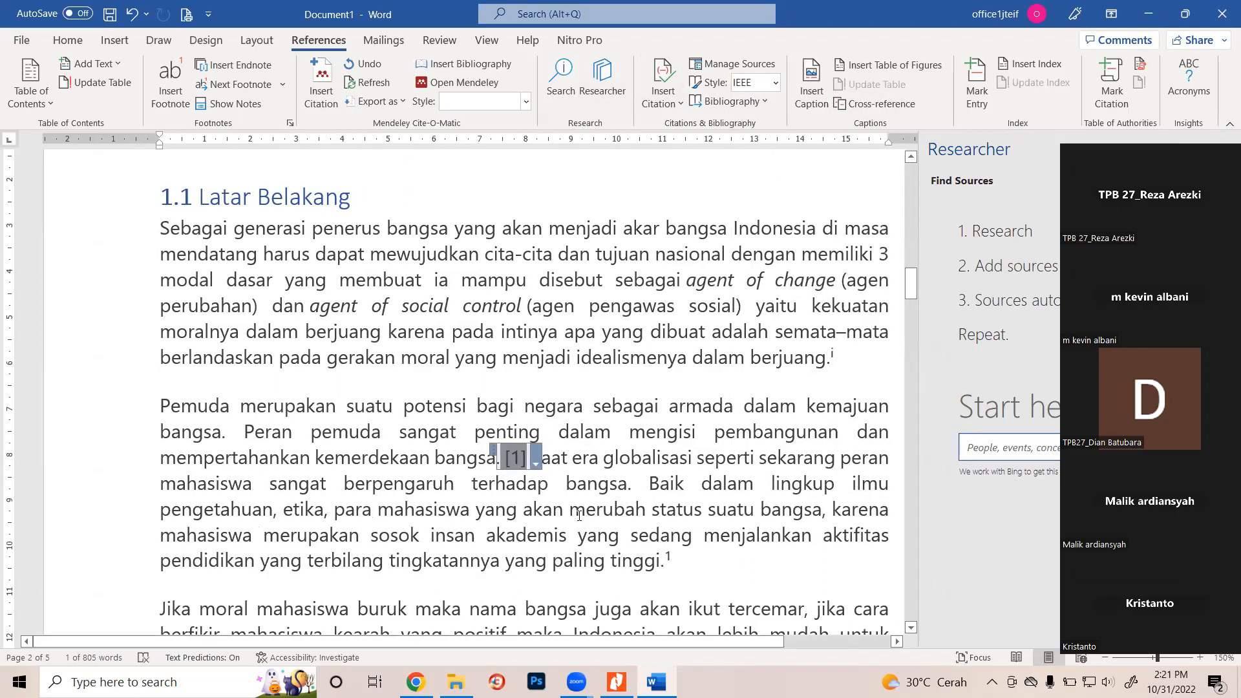
{"action": "left_click", "coordinate": [560, 495]}
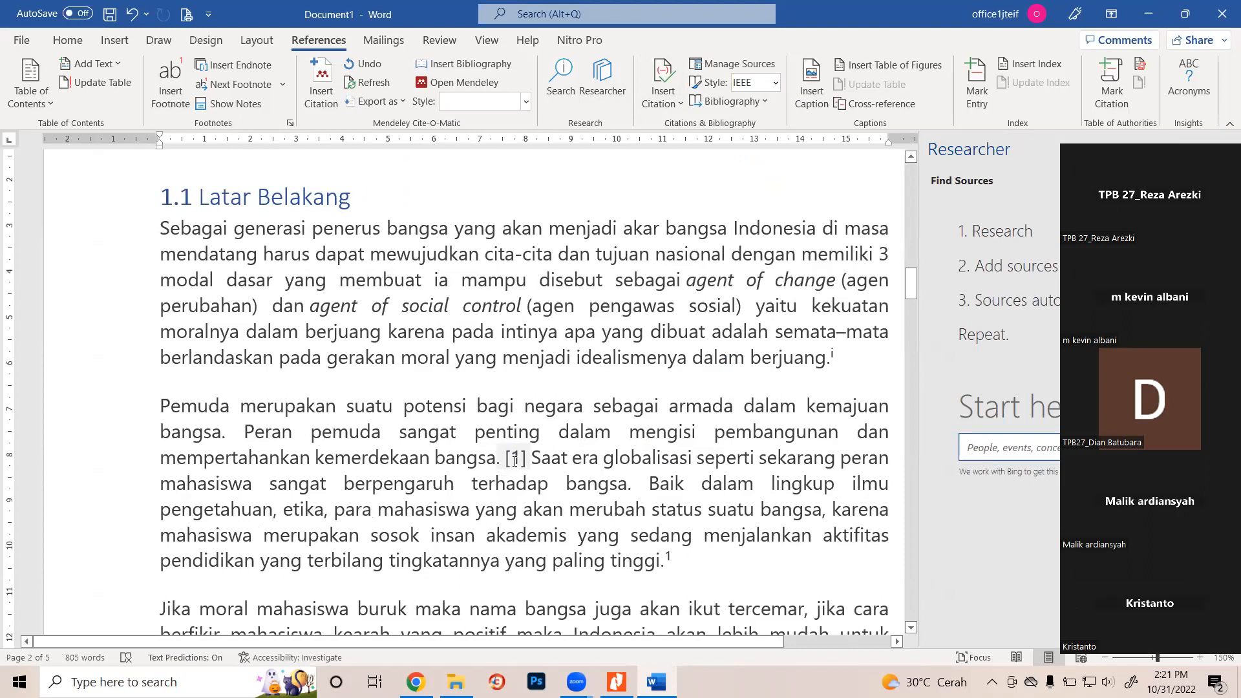
{"action": "scroll", "coordinate": [515, 459], "scroll_direction": "down", "scroll_amount": 6}
{"action": "scroll", "coordinate": [536, 492], "scroll_direction": "up", "scroll_amount": 7}
{"action": "scroll", "coordinate": [557, 523], "scroll_direction": "down", "scroll_amount": 2}
{"action": "scroll", "coordinate": [558, 523], "scroll_direction": "down", "scroll_amount": 2}
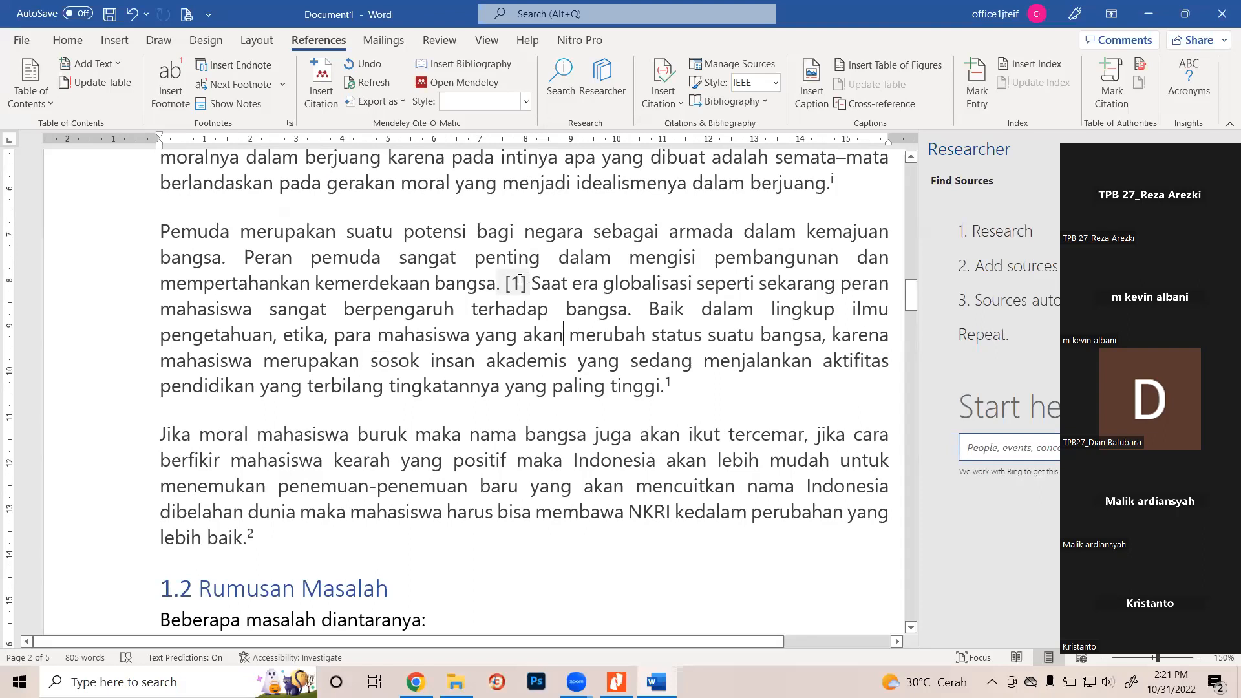
{"action": "left_click", "coordinate": [521, 280]}
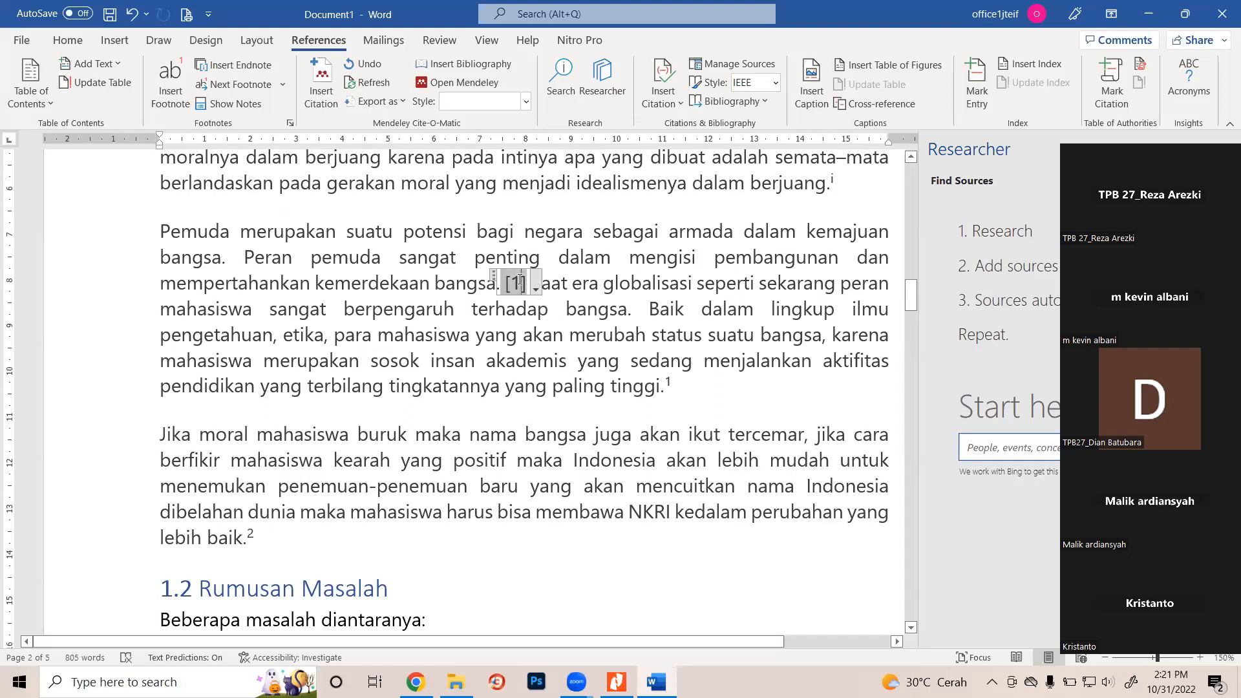
{"action": "left_click", "coordinate": [776, 83]}
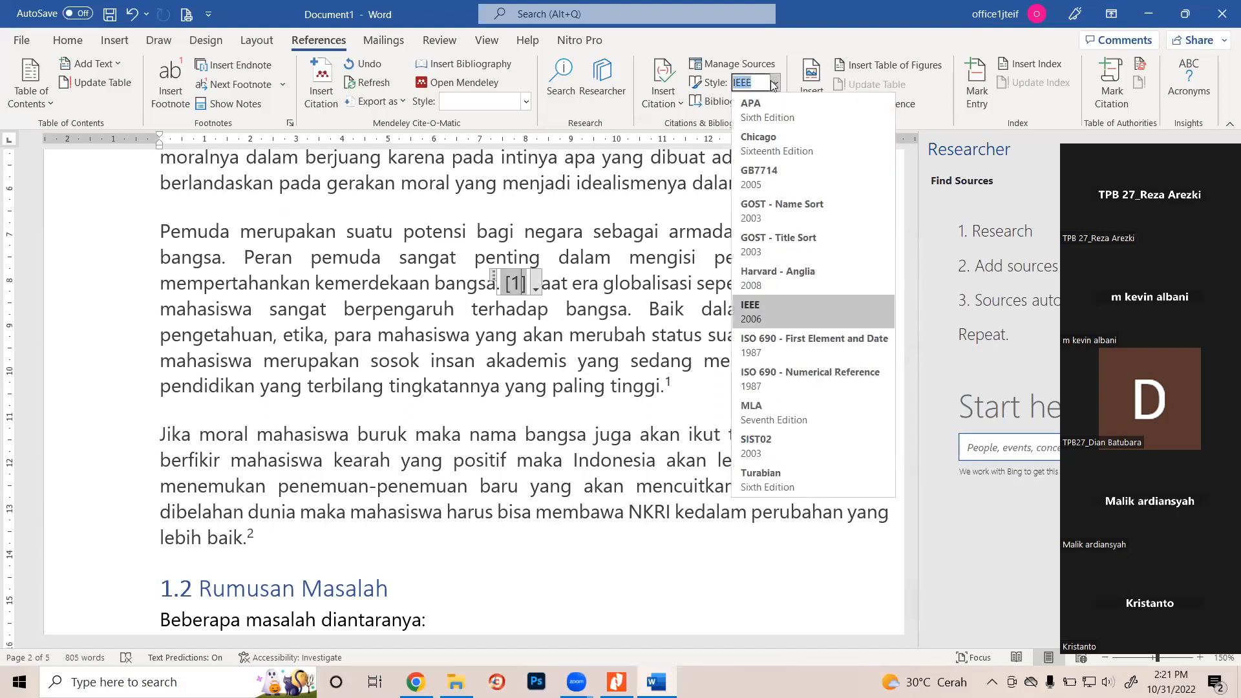
{"action": "left_click", "coordinate": [777, 114]}
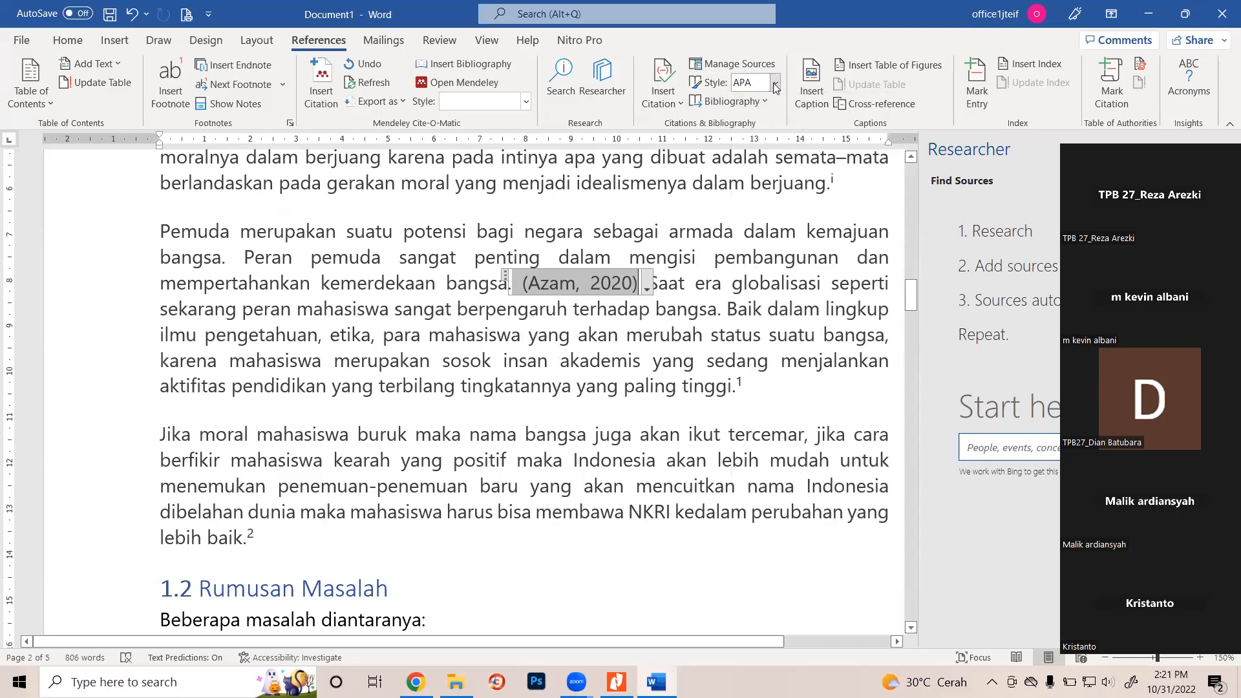
{"action": "left_click", "coordinate": [776, 84]}
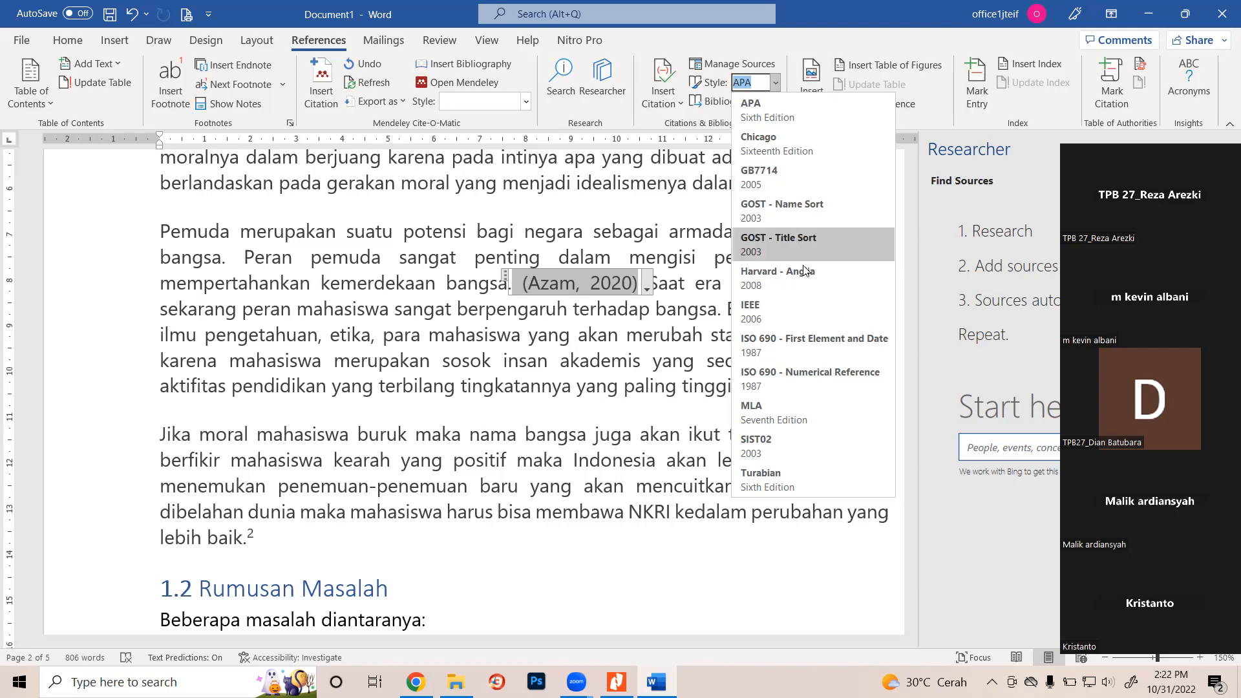
{"action": "left_click", "coordinate": [792, 300]}
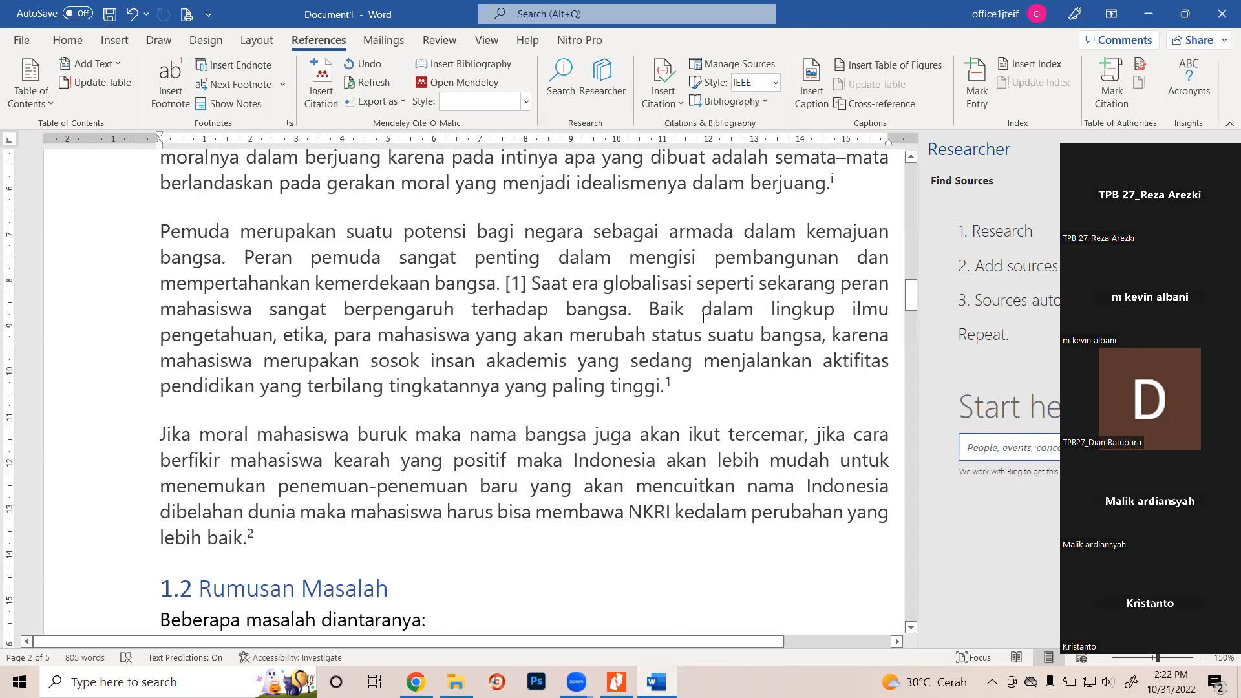
Place the cursor after 'Indonesia.' in Membangun Pendidikan and add a new Journal Article source
{"action": "scroll", "coordinate": [704, 317], "scroll_direction": "down", "scroll_amount": 2}
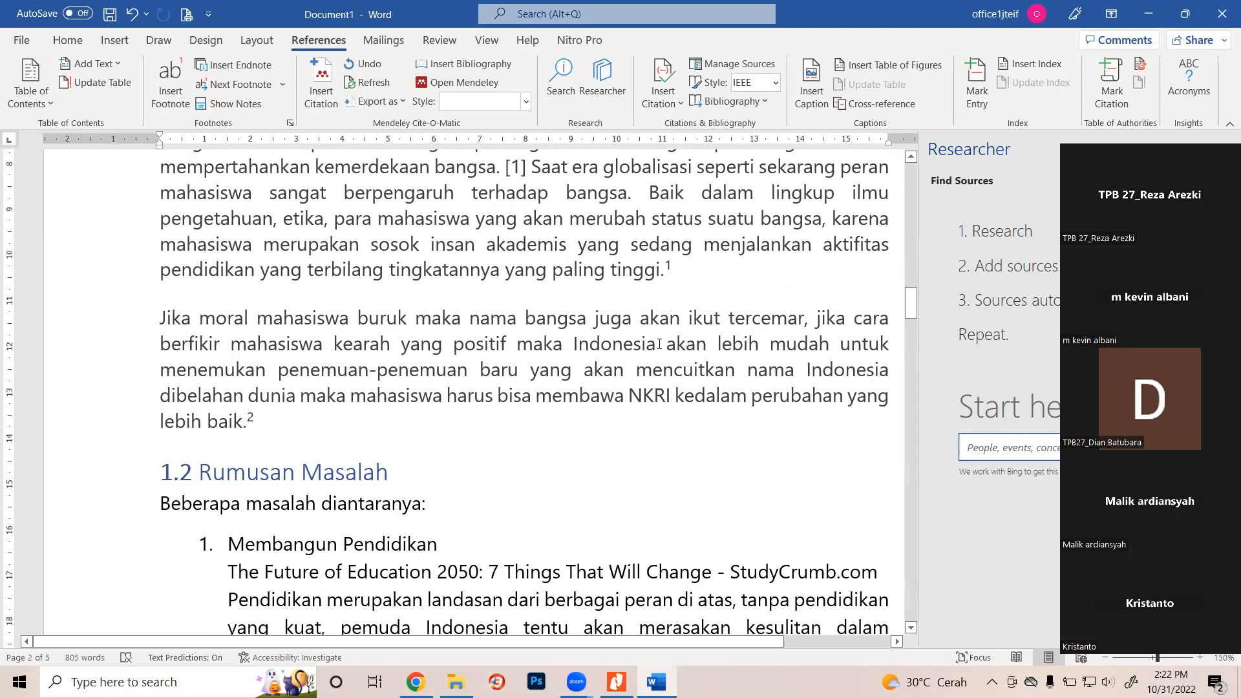
{"action": "scroll", "coordinate": [581, 442], "scroll_direction": "down", "scroll_amount": 5}
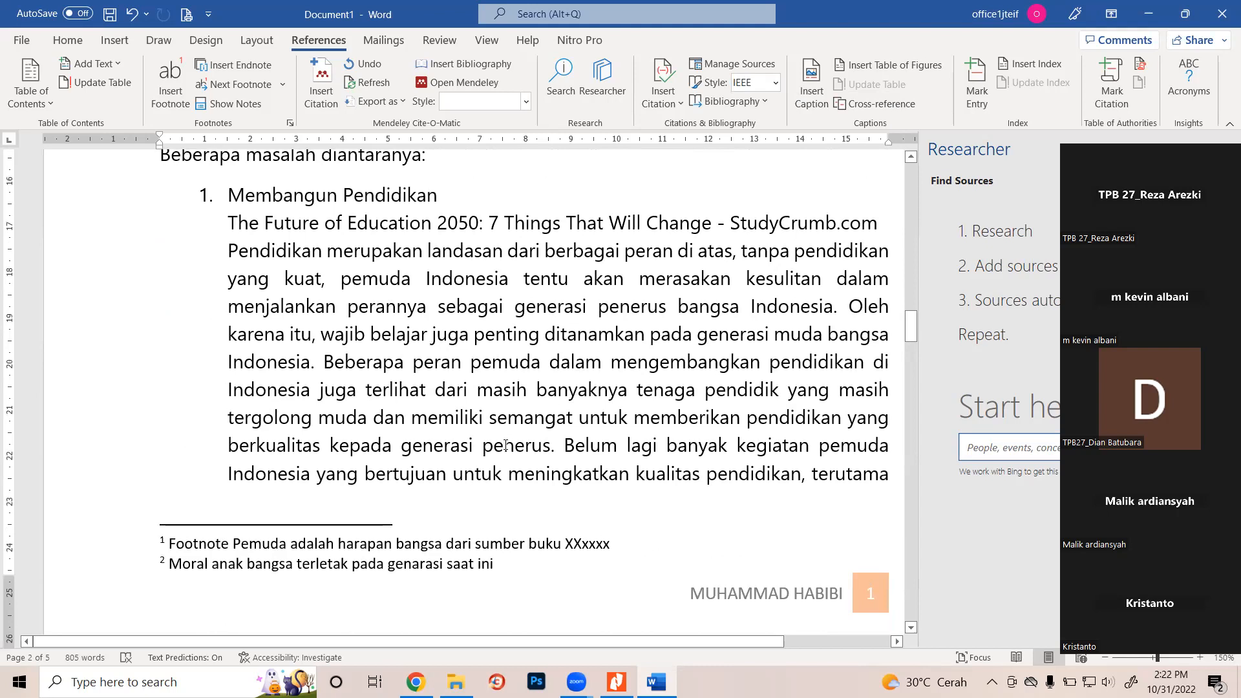
{"action": "left_click", "coordinate": [843, 310]}
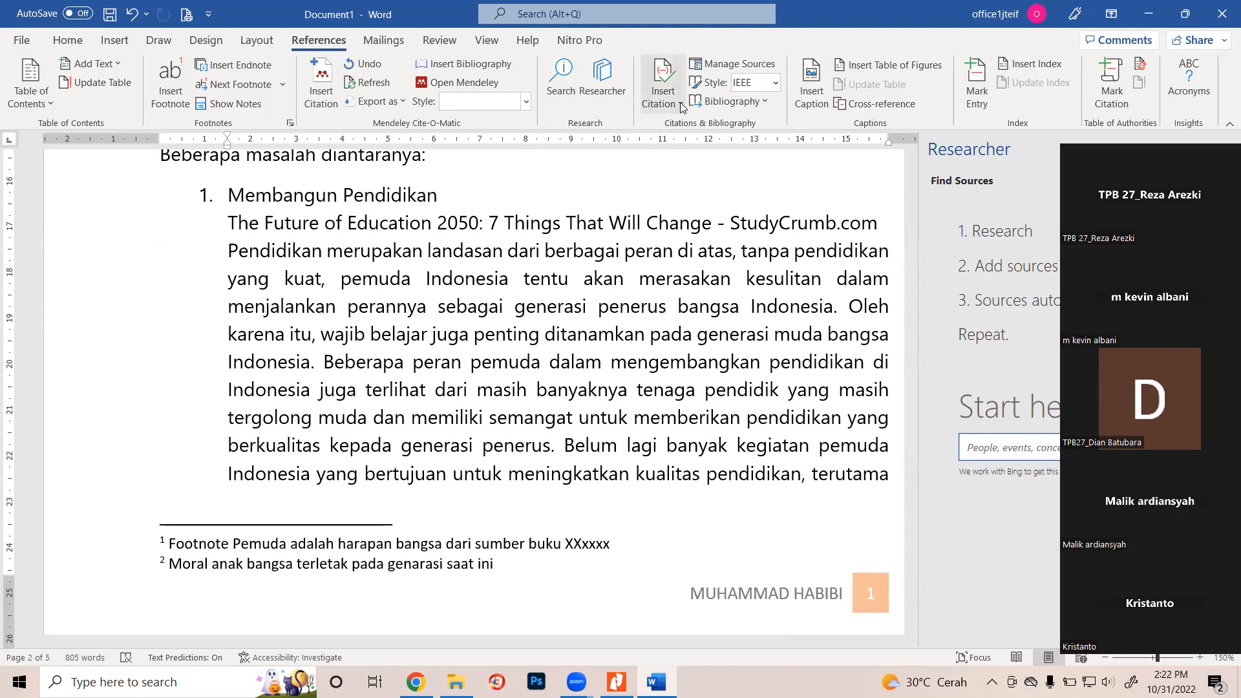
{"action": "left_click", "coordinate": [663, 94]}
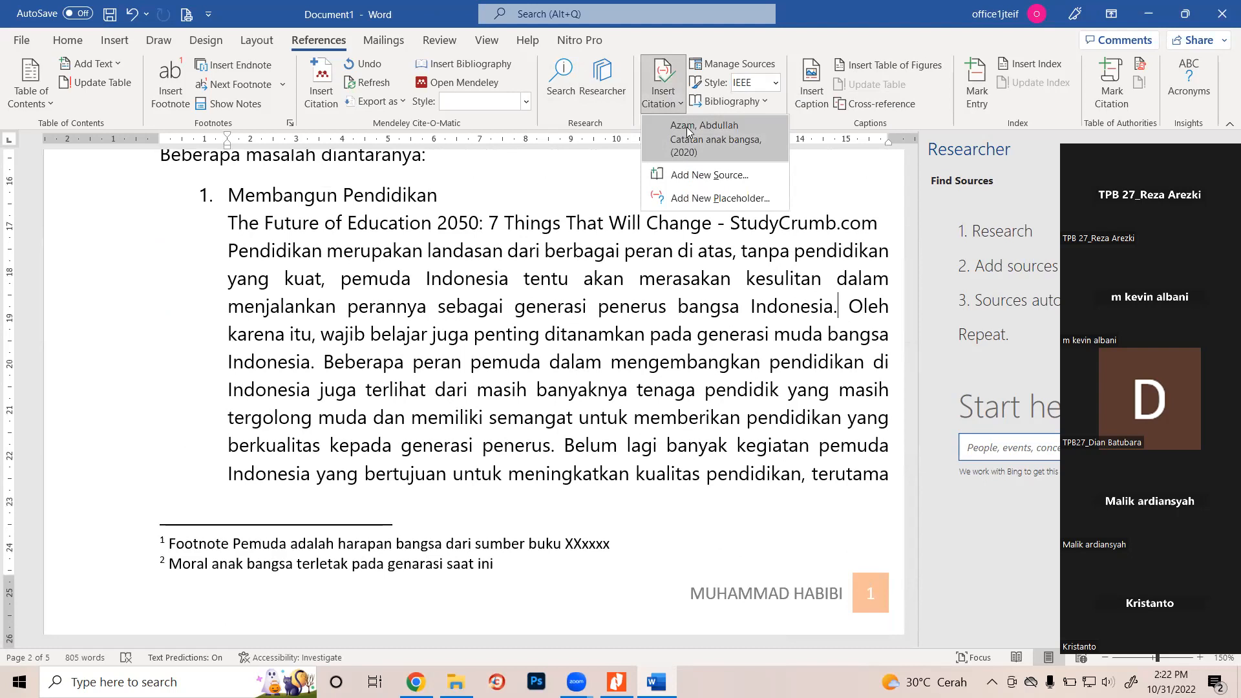
{"action": "left_click", "coordinate": [711, 175]}
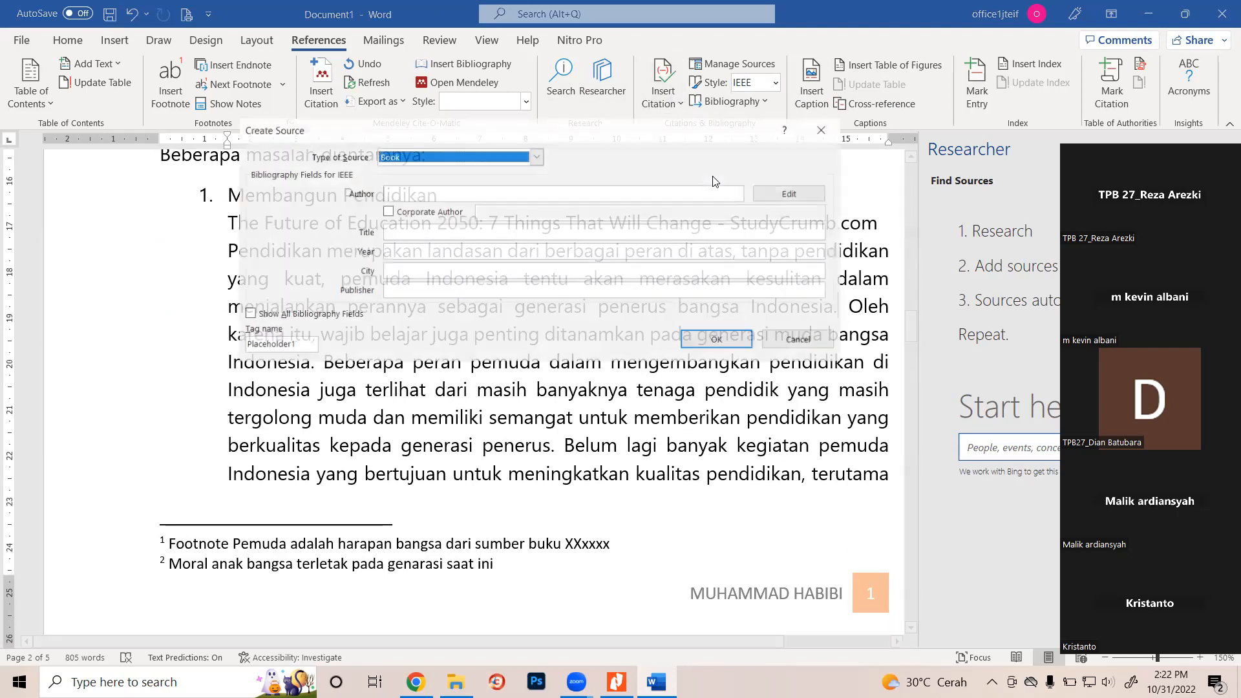
{"action": "left_click", "coordinate": [537, 158]}
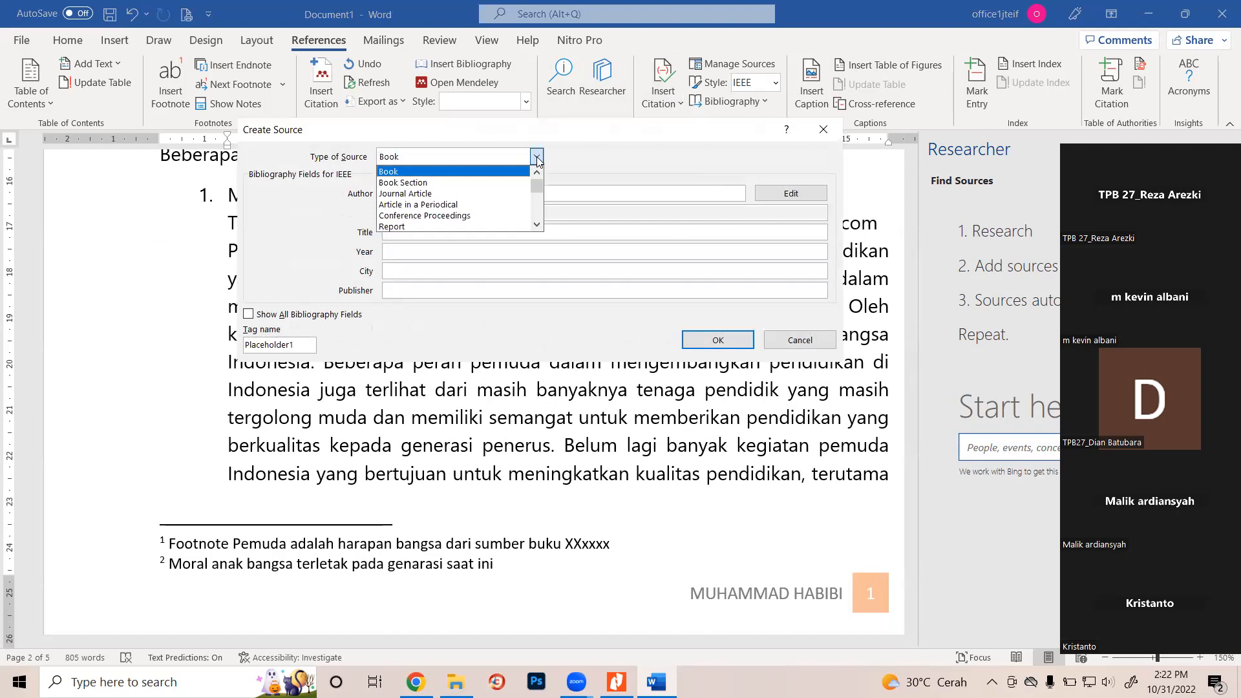
{"action": "left_click", "coordinate": [475, 194]}
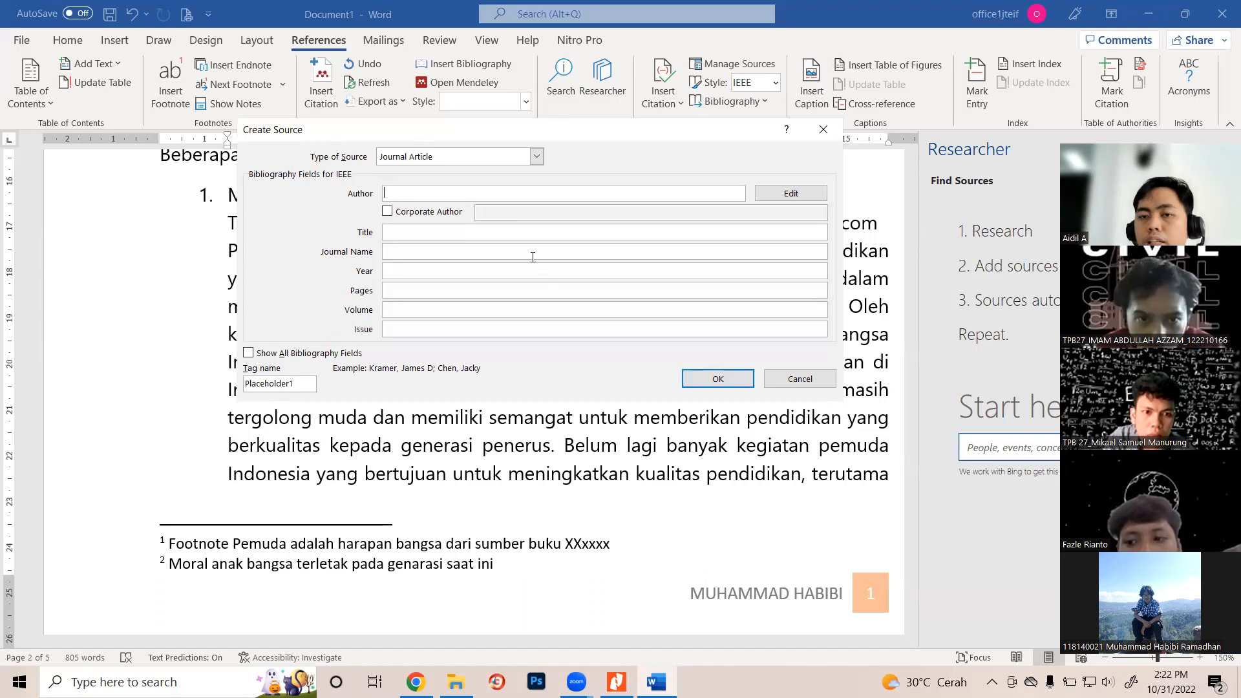
Enter the journal article's author name and open the Edit Name dialog for it
{"action": "type", "text": "Mi"}
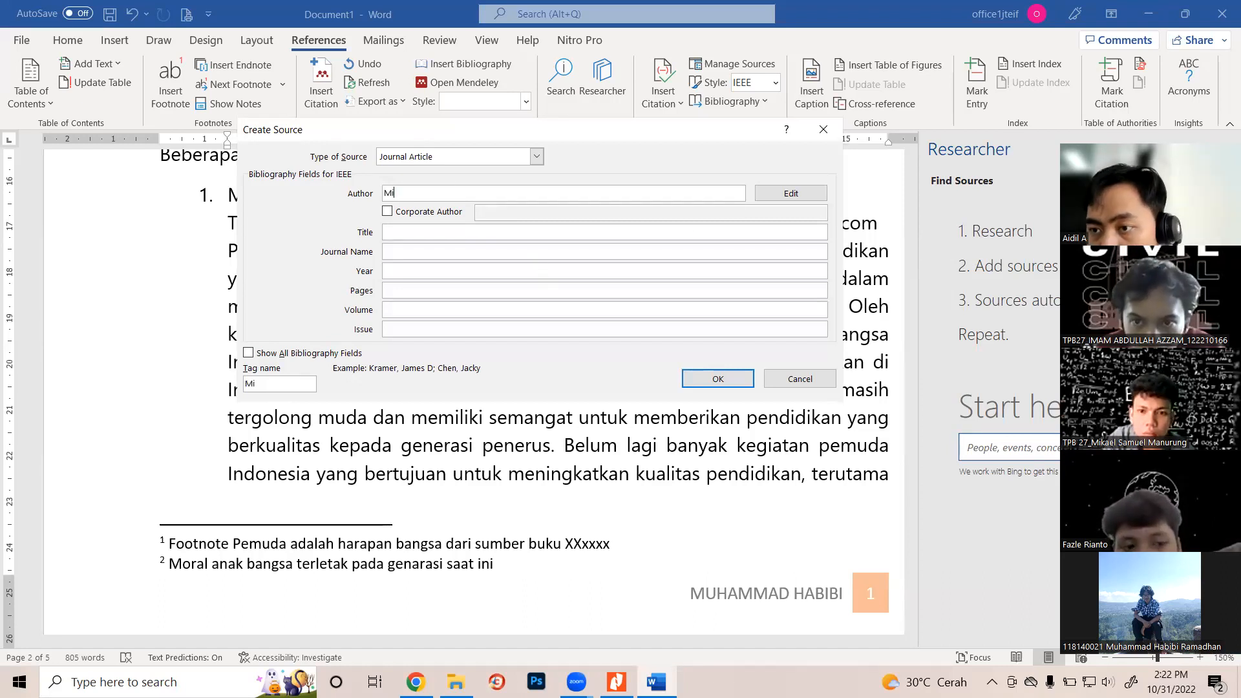
{"action": "type", "text": "kael Samuel"}
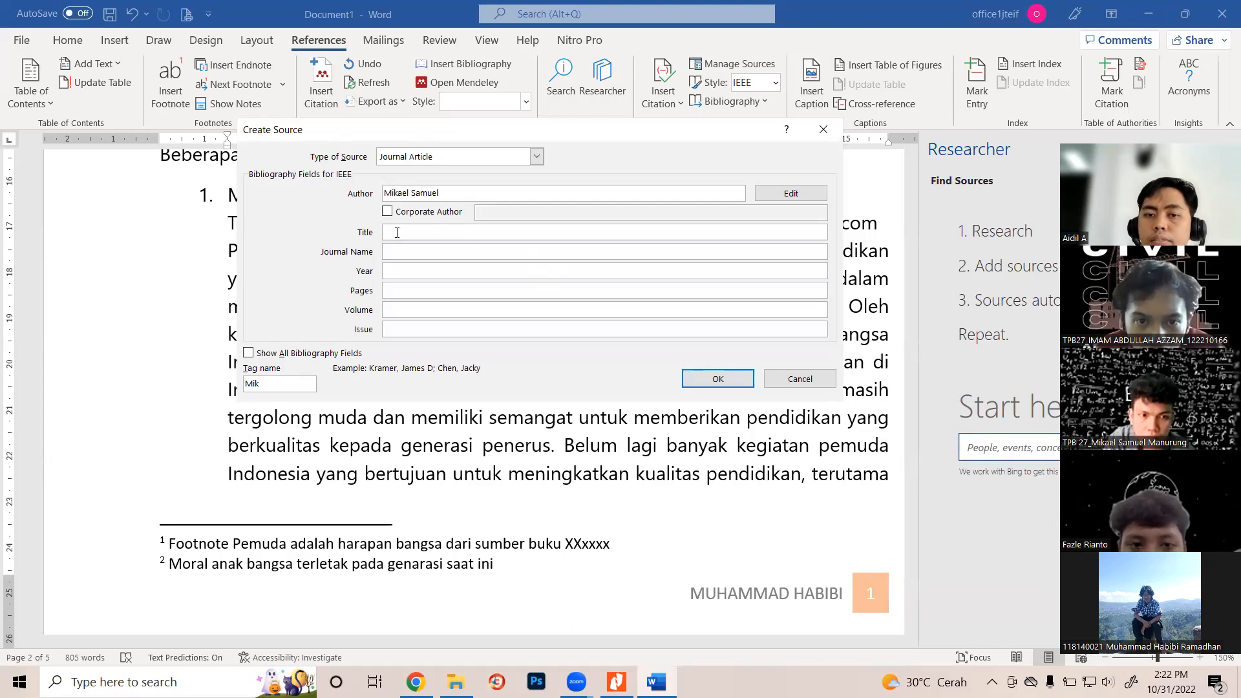
{"action": "left_click", "coordinate": [771, 194]}
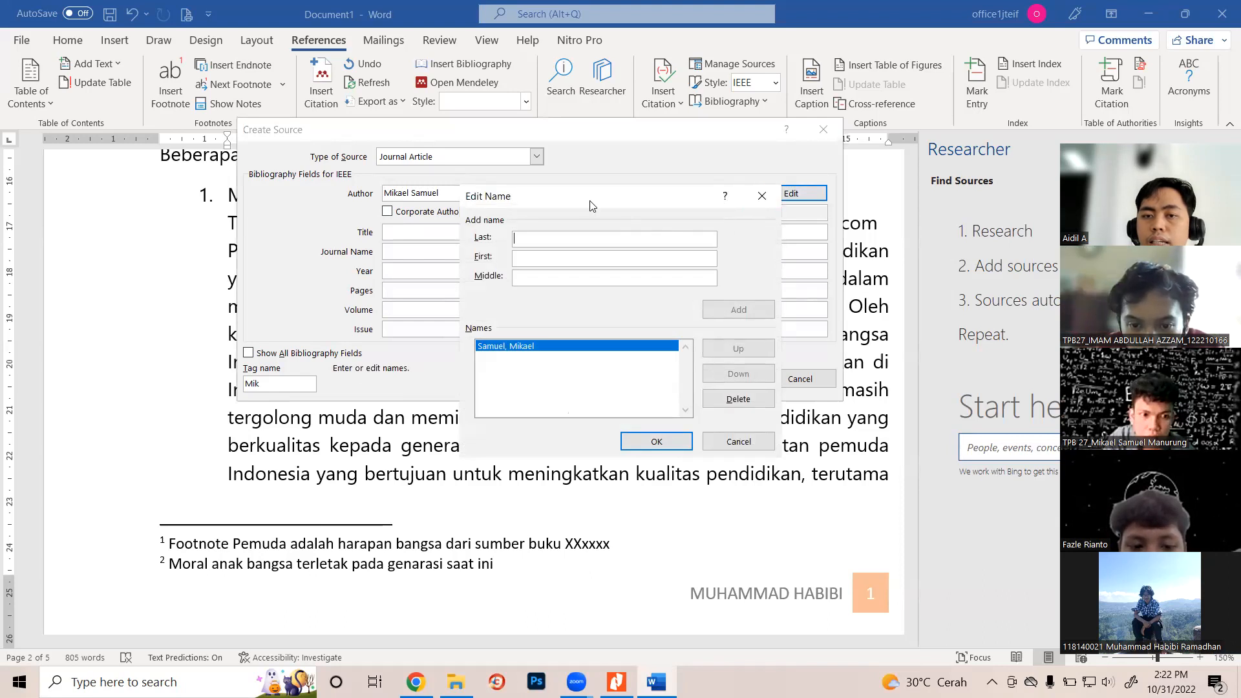
{"action": "left_click_drag", "start_coordinate": [589, 201], "coordinate": [721, 356]}
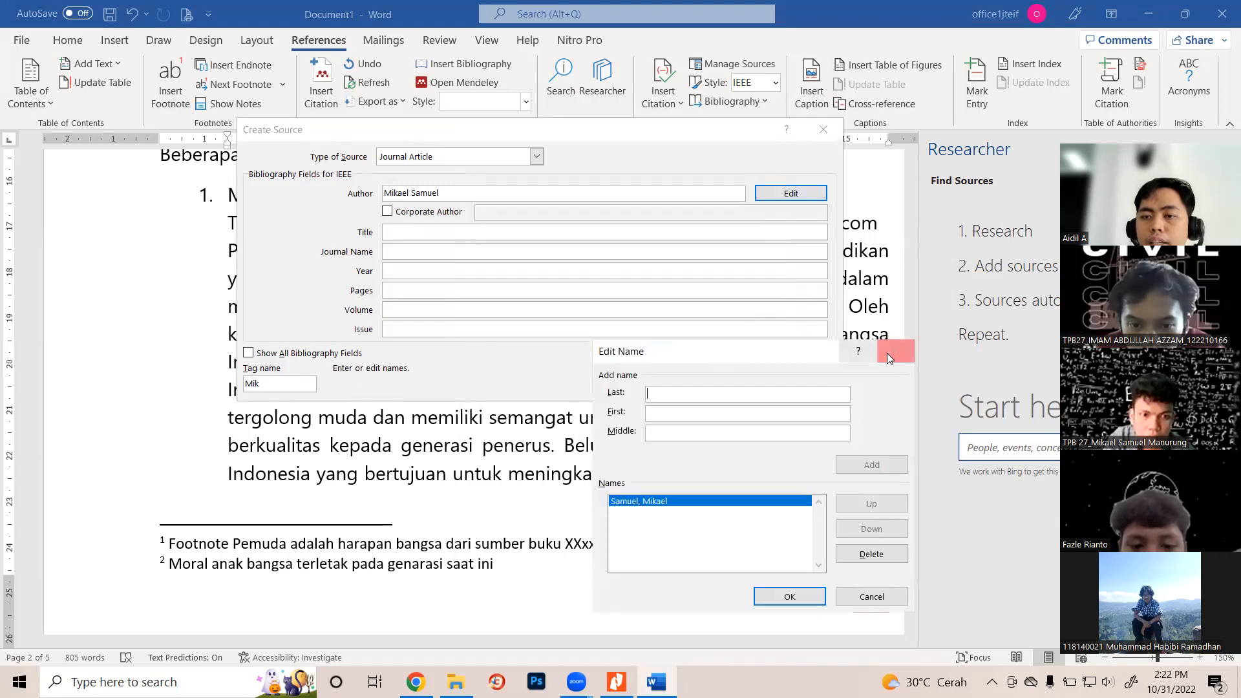
{"action": "left_click", "coordinate": [886, 354]}
{"action": "left_click_drag", "start_coordinate": [444, 192], "coordinate": [382, 194]}
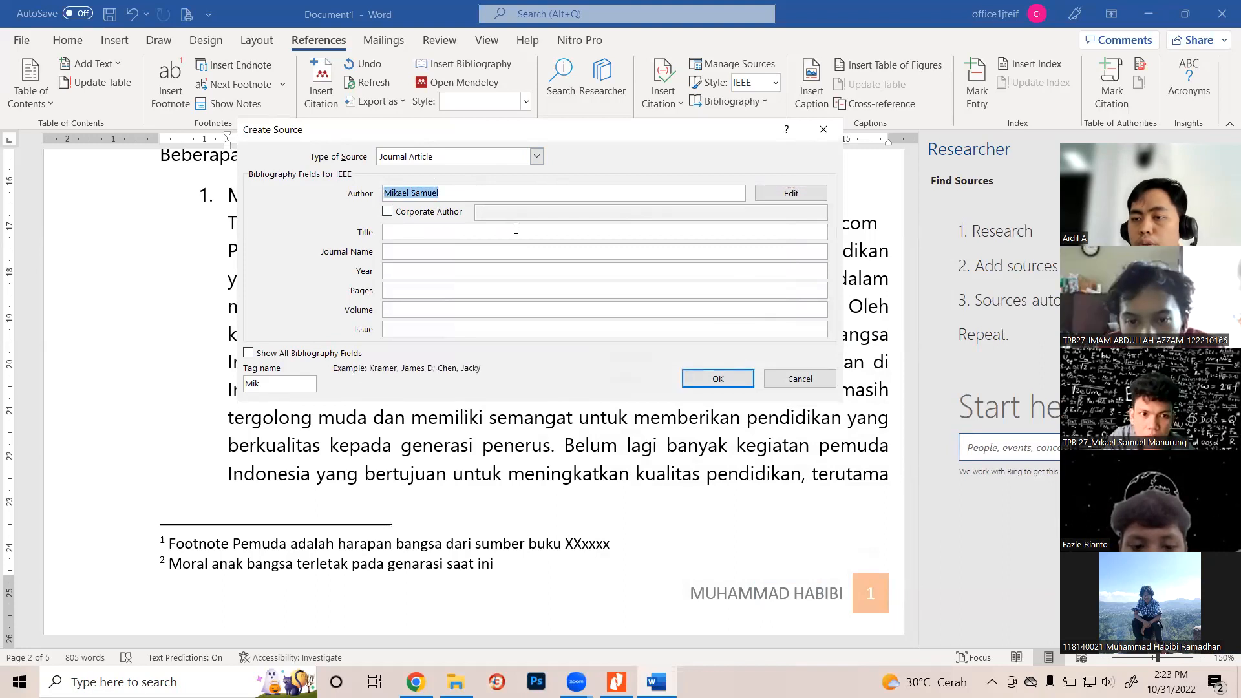
{"action": "left_click", "coordinate": [792, 193]}
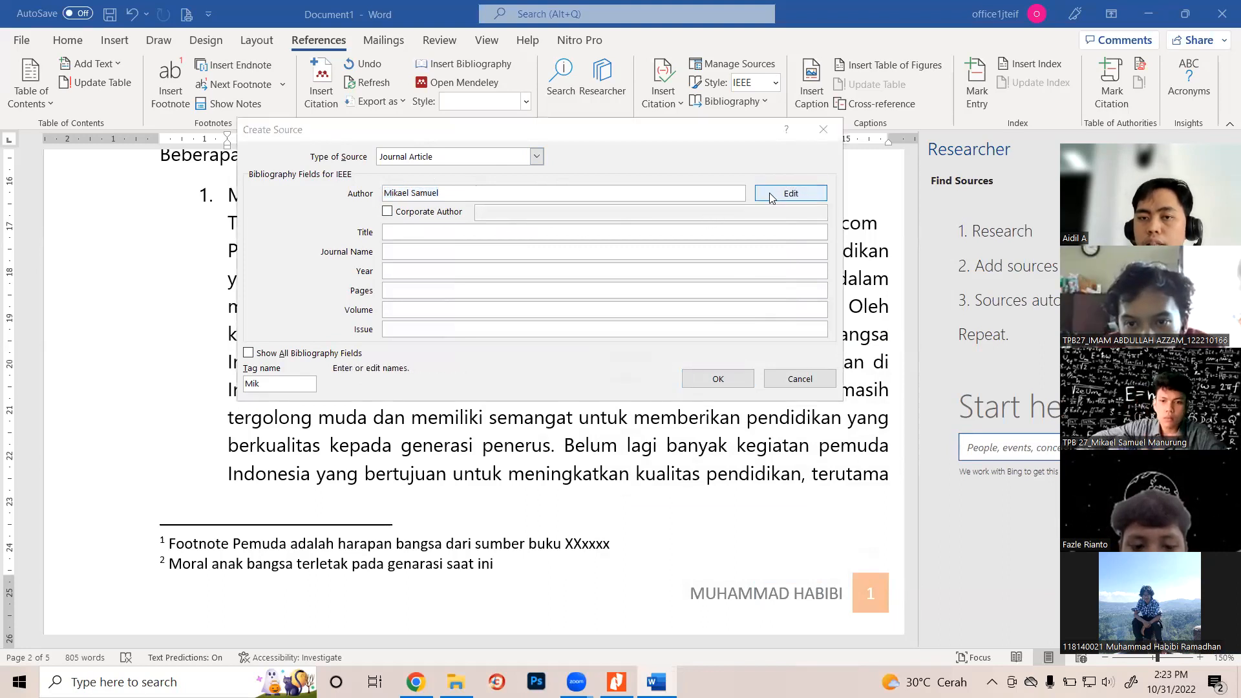
{"action": "left_click_drag", "start_coordinate": [716, 351], "coordinate": [544, 129]}
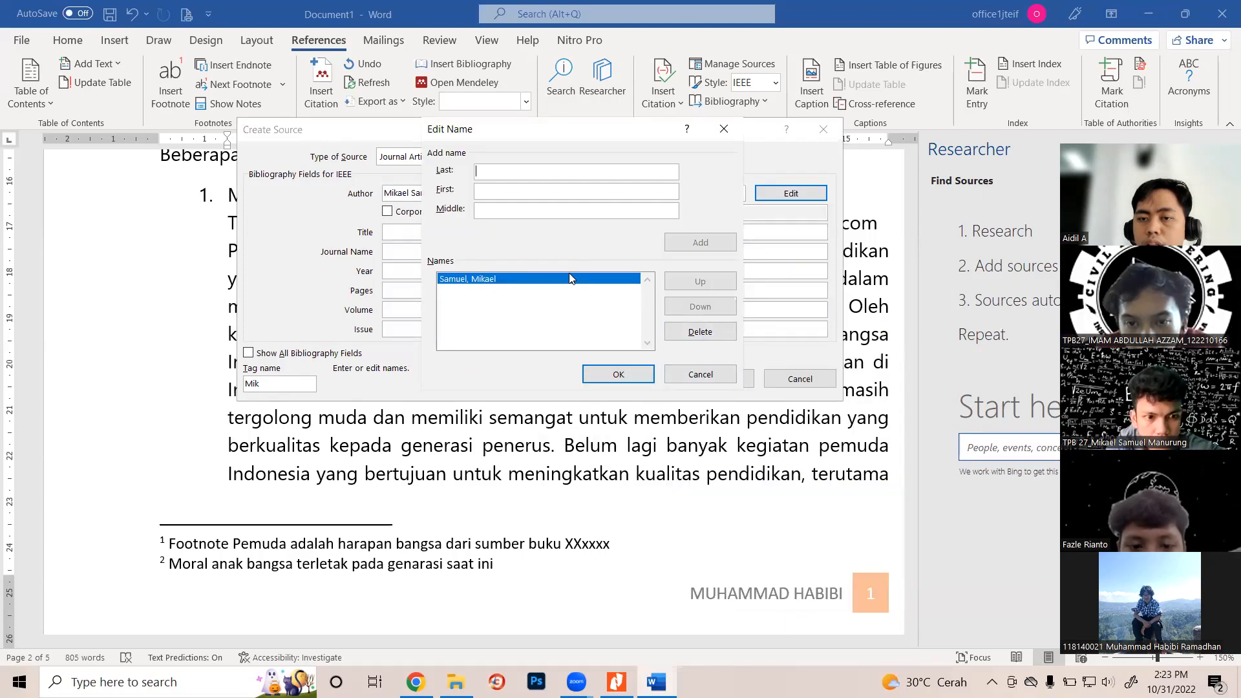
Replace the author entry with two authors, each with separate last and first names, and confirm
{"action": "left_click", "coordinate": [701, 332]}
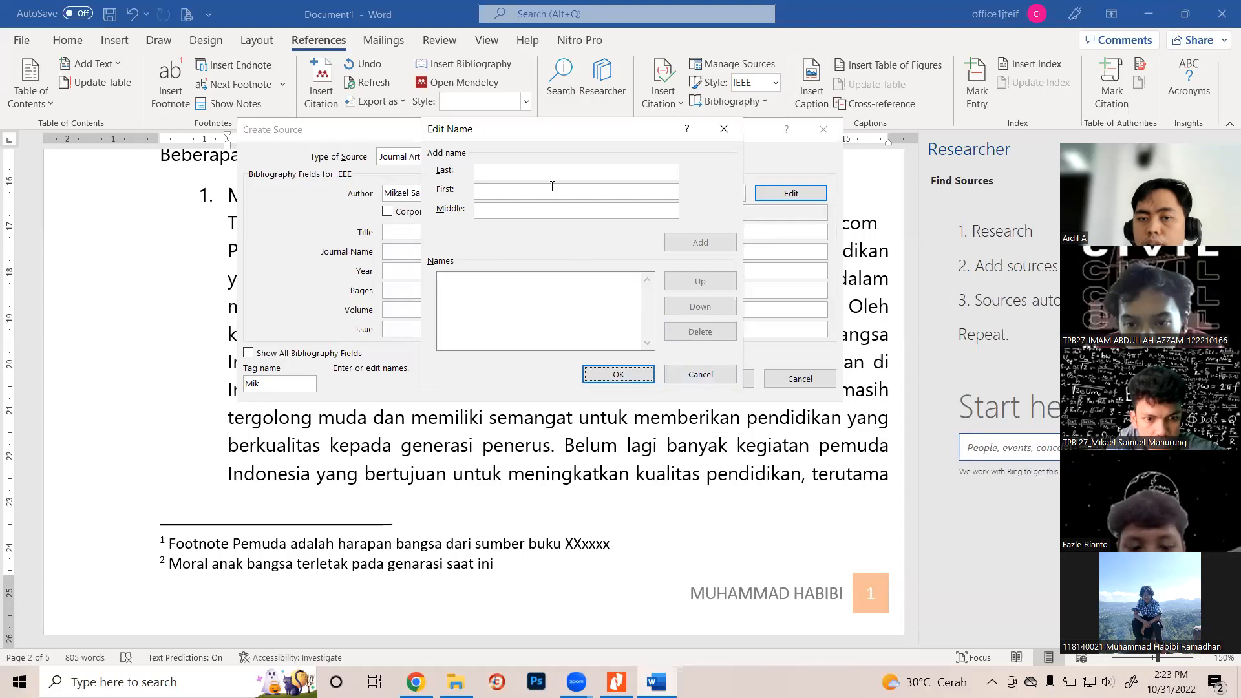
{"action": "left_click", "coordinate": [517, 171]}
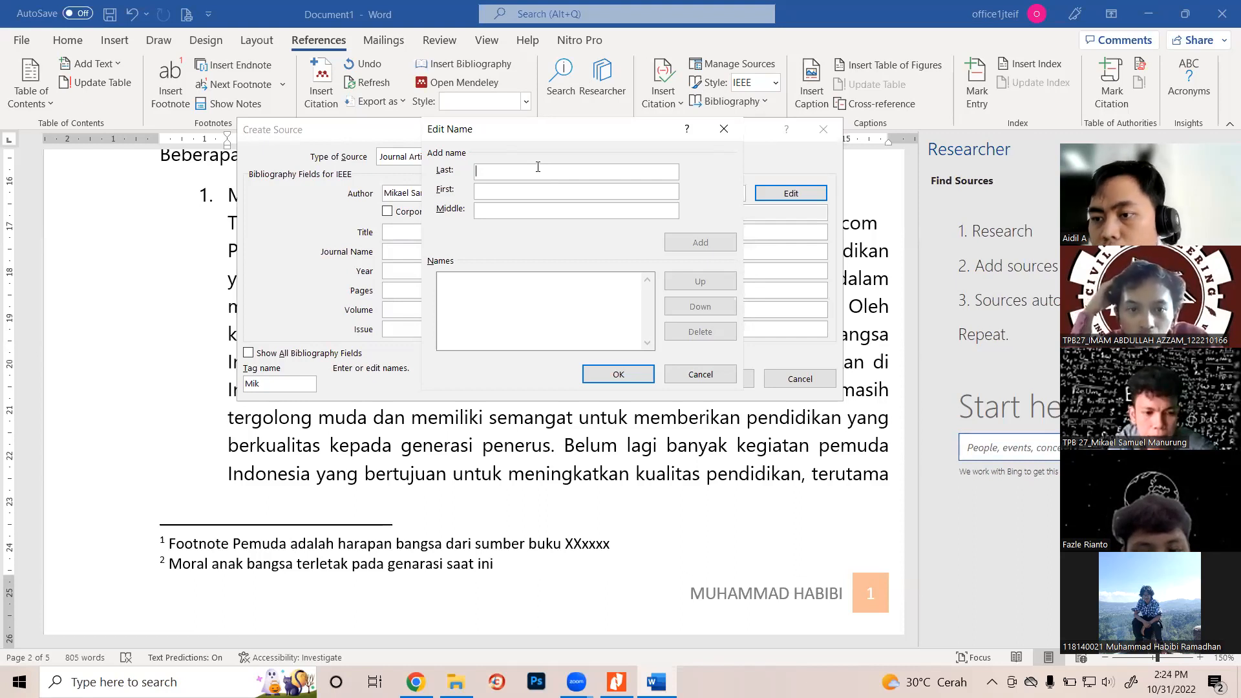
{"action": "type", "text": "Samuel"}
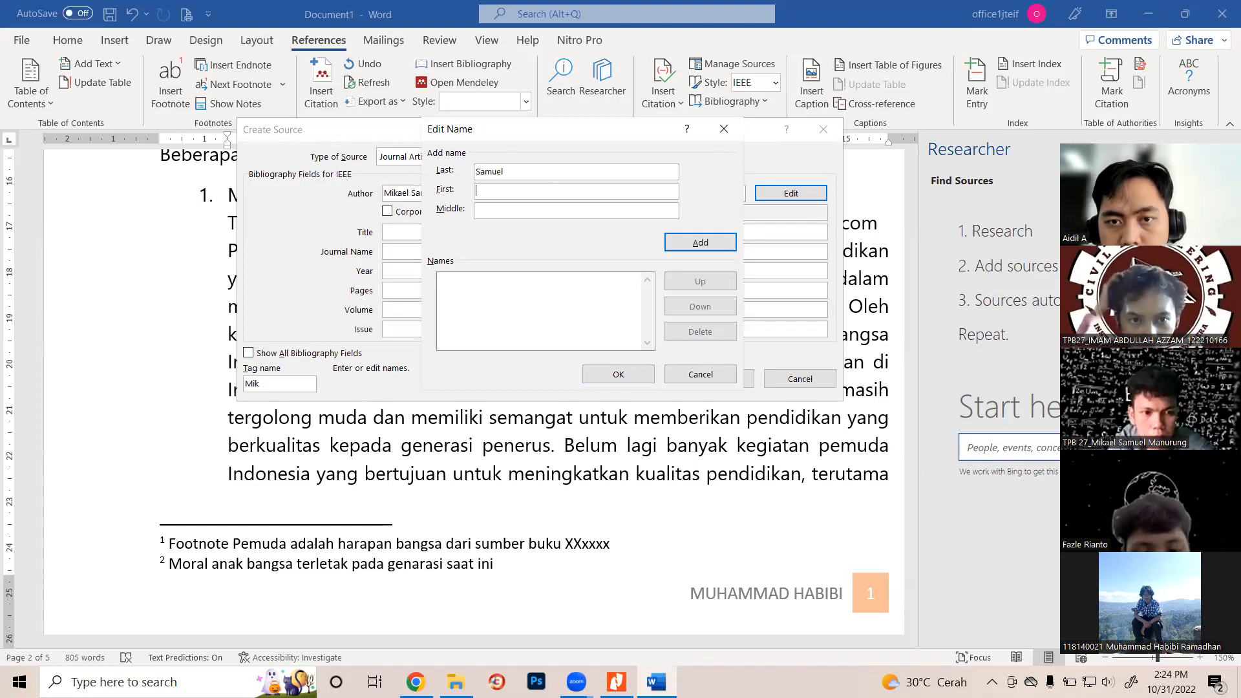
{"action": "type", "text": "Mikael"}
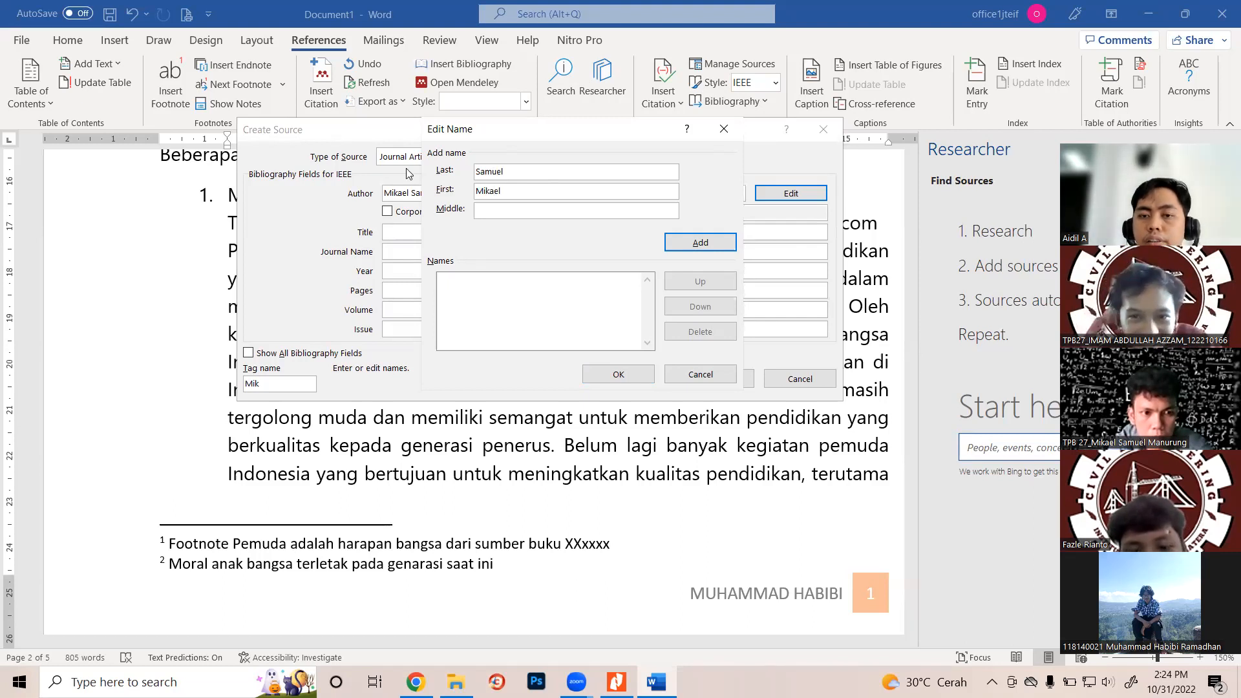
{"action": "left_click", "coordinate": [718, 246]}
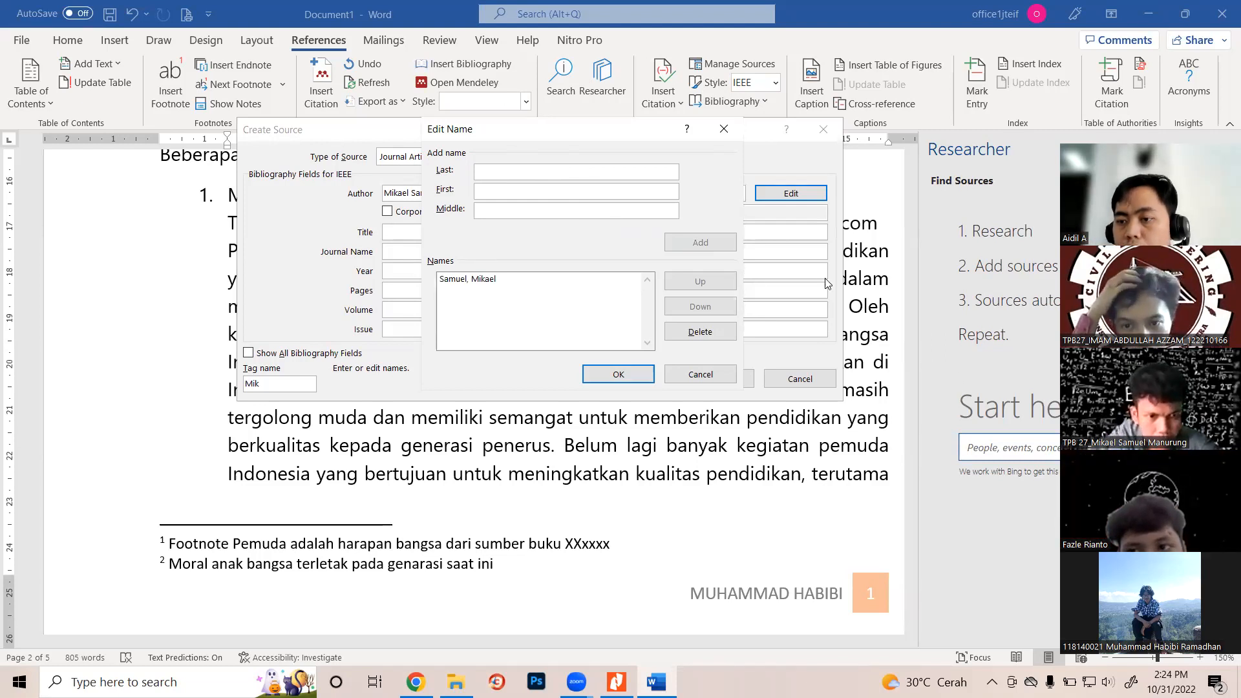
{"action": "type", "text": "Rianto"}
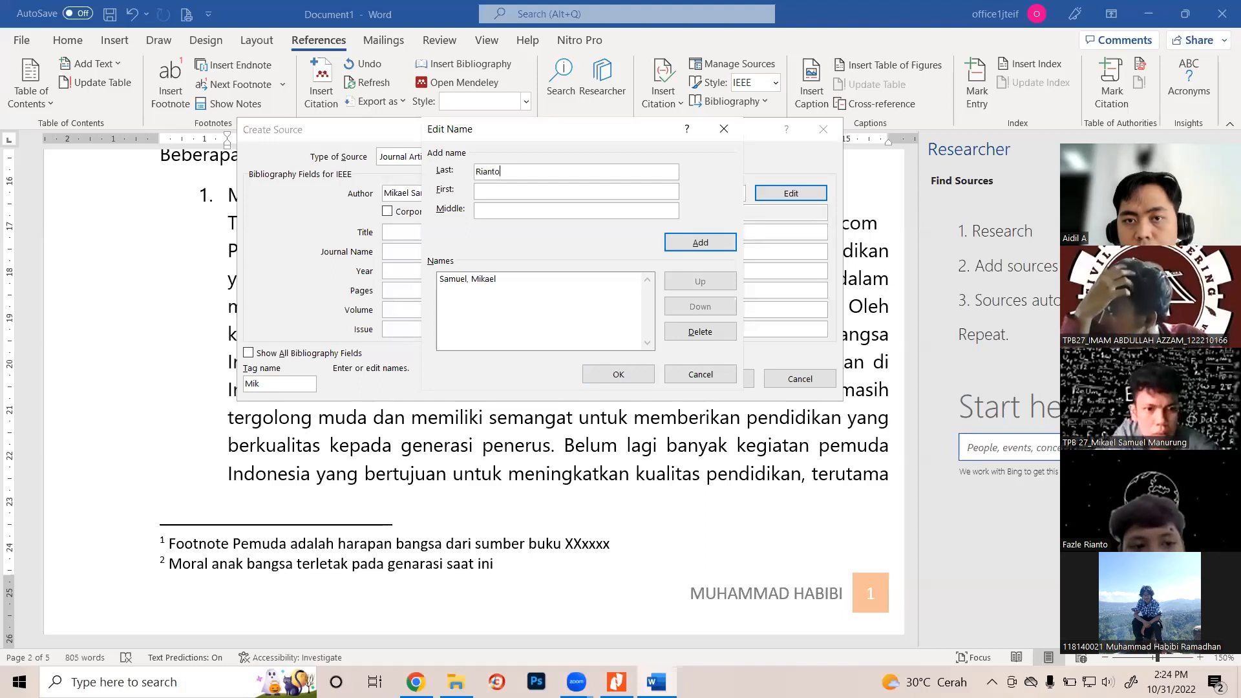
{"action": "key", "text": "Tab"}
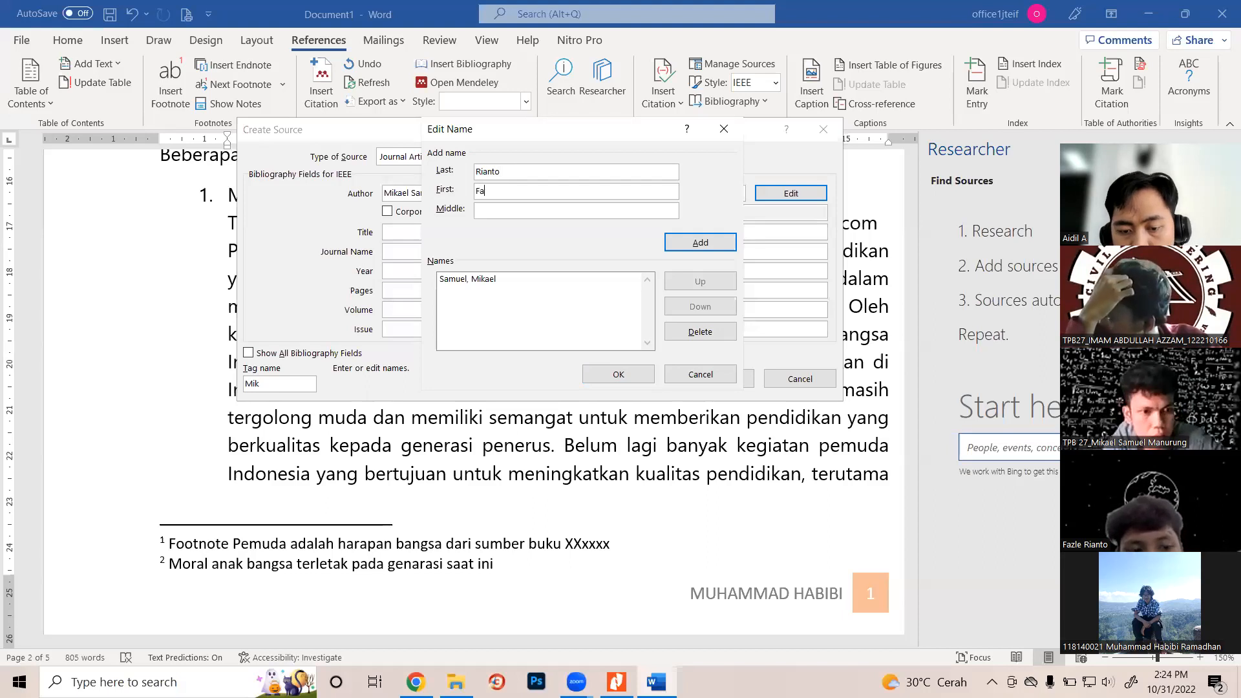
{"action": "type", "text": "le"}
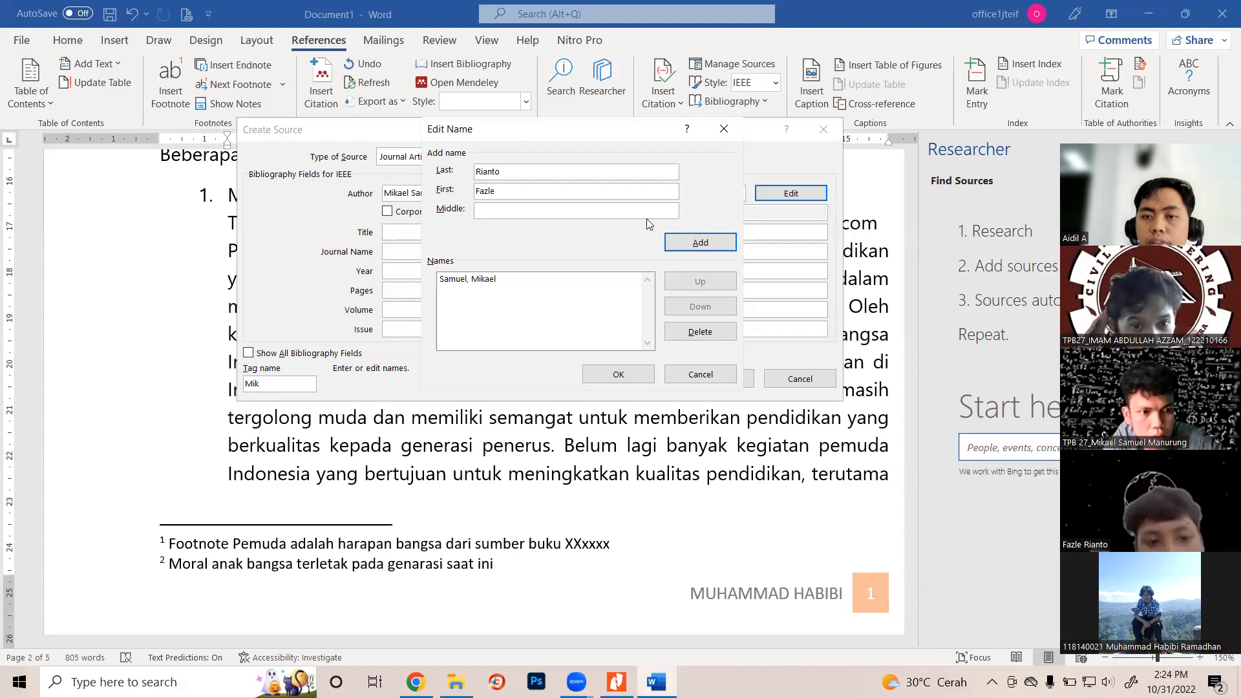
{"action": "left_click", "coordinate": [682, 243]}
{"action": "left_click", "coordinate": [649, 378]}
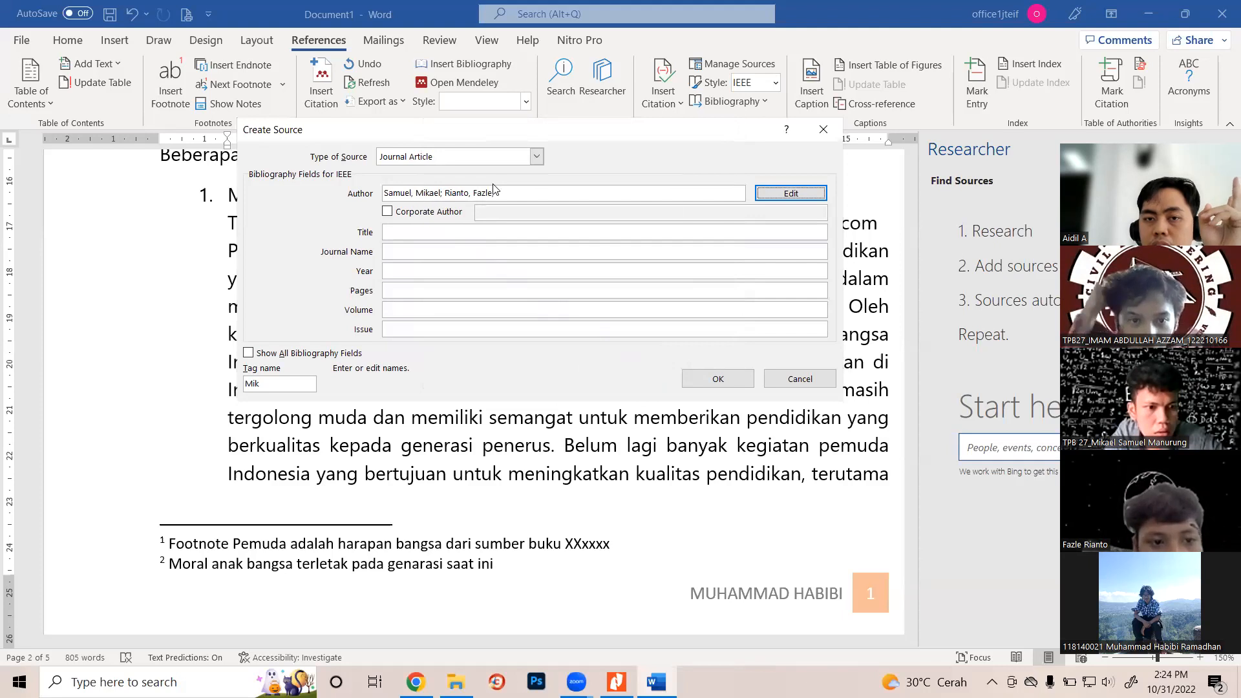
Enter the article title and the journal name Jurnal Merdeka, declining the Sticky Keys prompt
{"action": "left_click", "coordinate": [460, 233]}
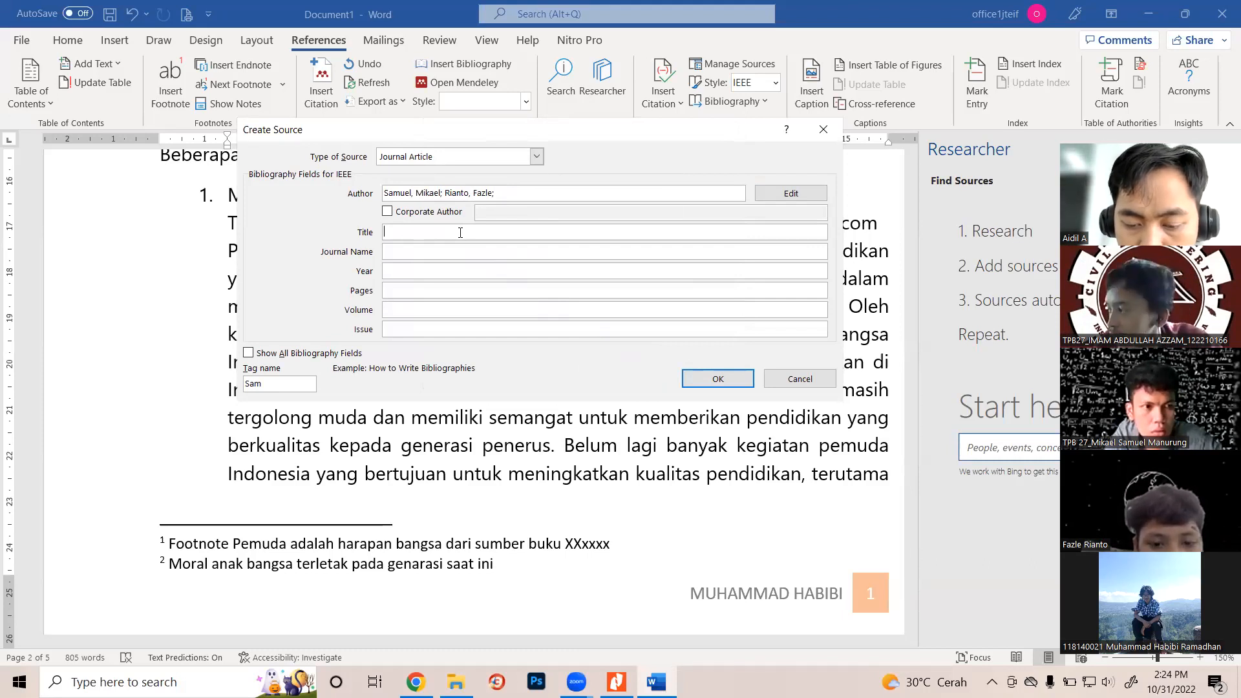
{"action": "type", "text": "lajar "}
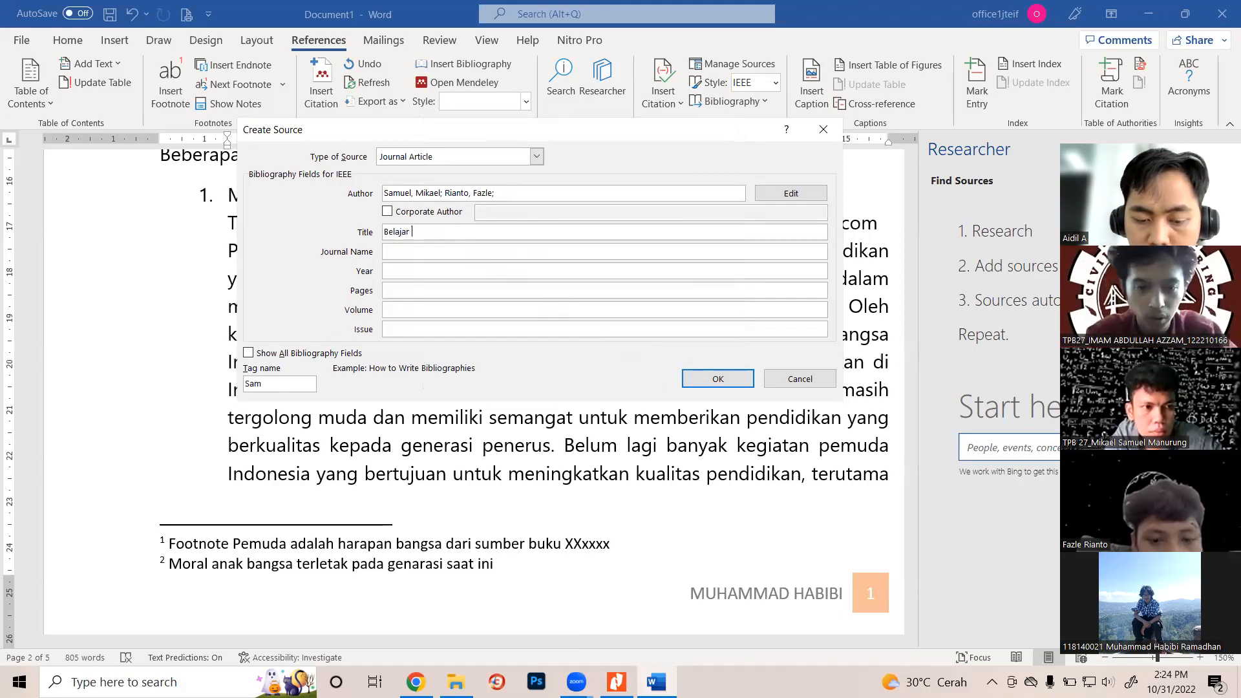
{"action": "type", "text": "cara"}
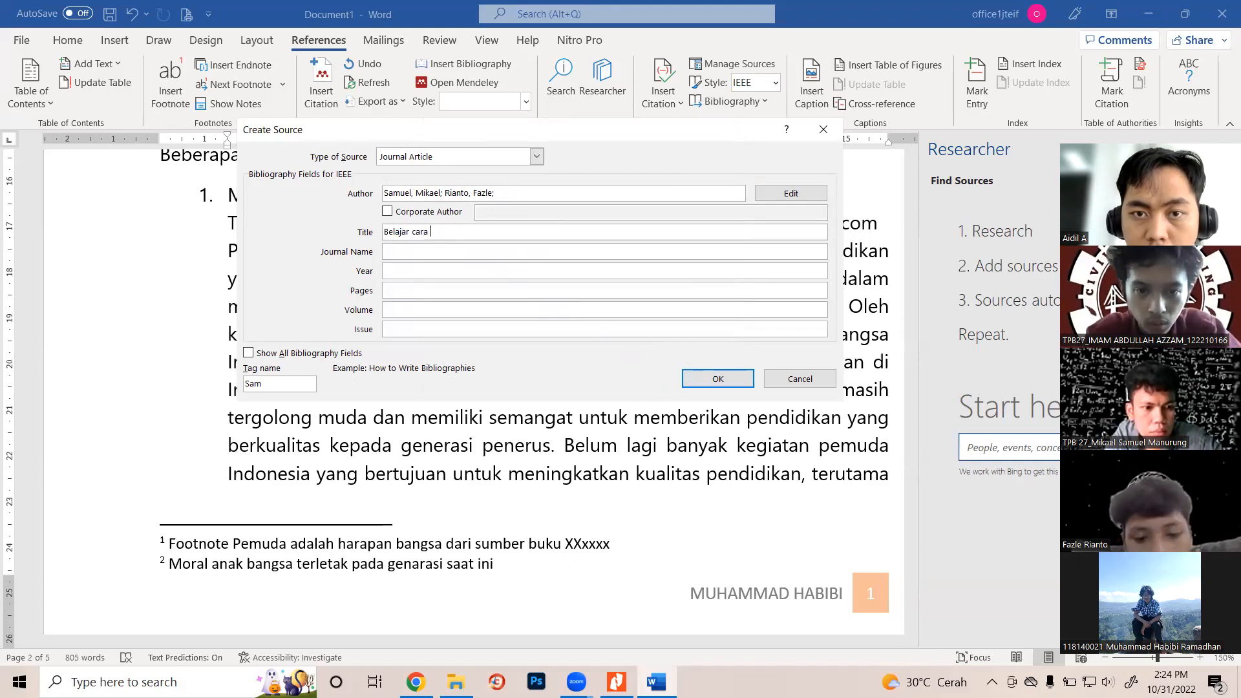
{"action": "key", "text": "BackSpace"}
{"action": "key", "text": "BackSpace"}
{"action": "key", "text": "BackSpace"}
{"action": "key", "text": "BackSpace"}
{"action": "key", "text": "BackSpace"}
{"action": "type", "text": "adalah"}
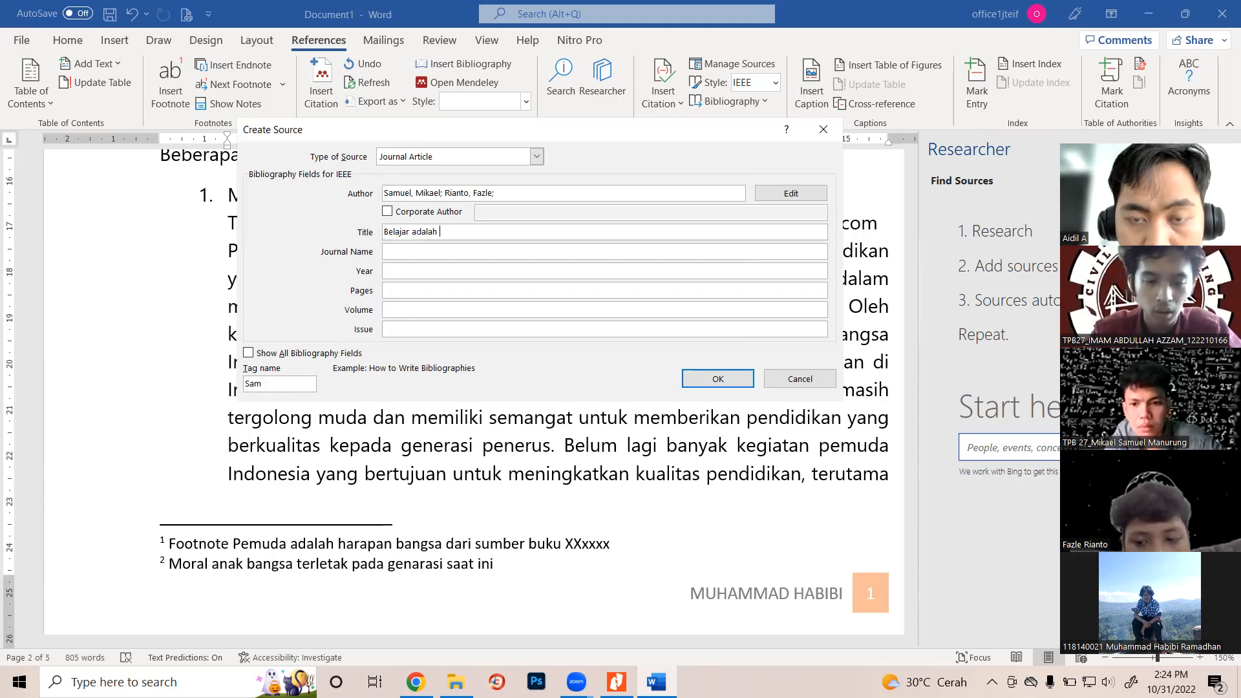
{"action": "type", "text": " harap"}
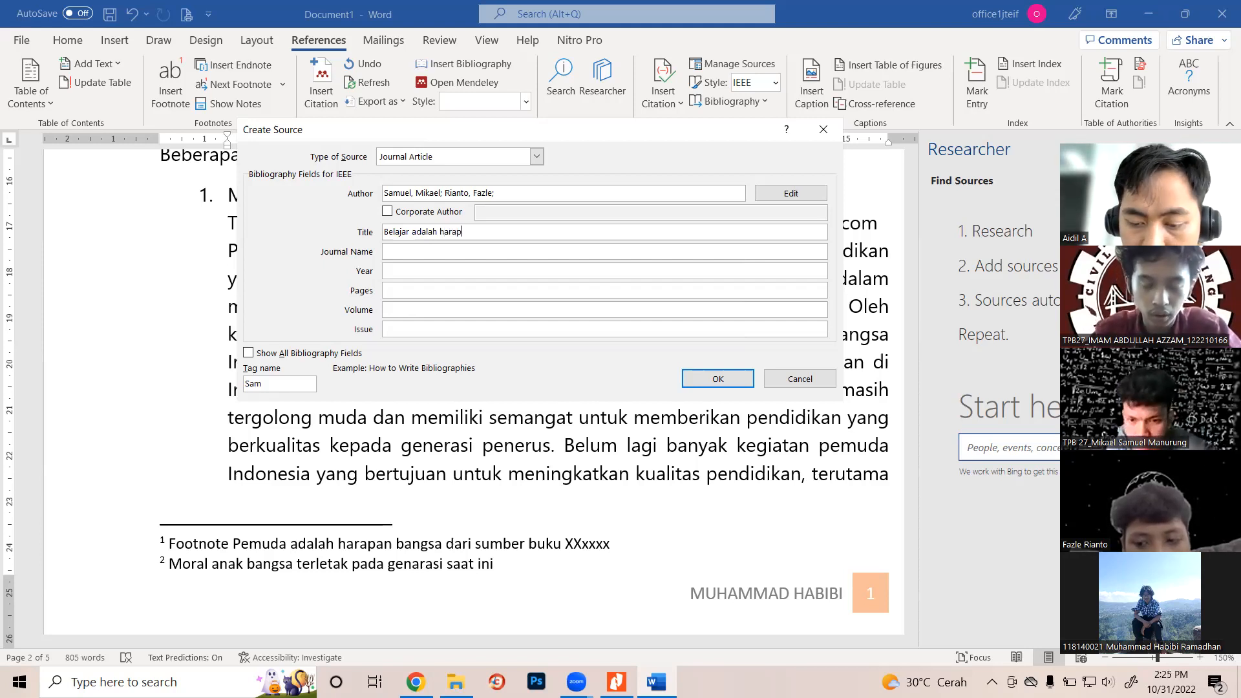
{"action": "type", "text": "an u"}
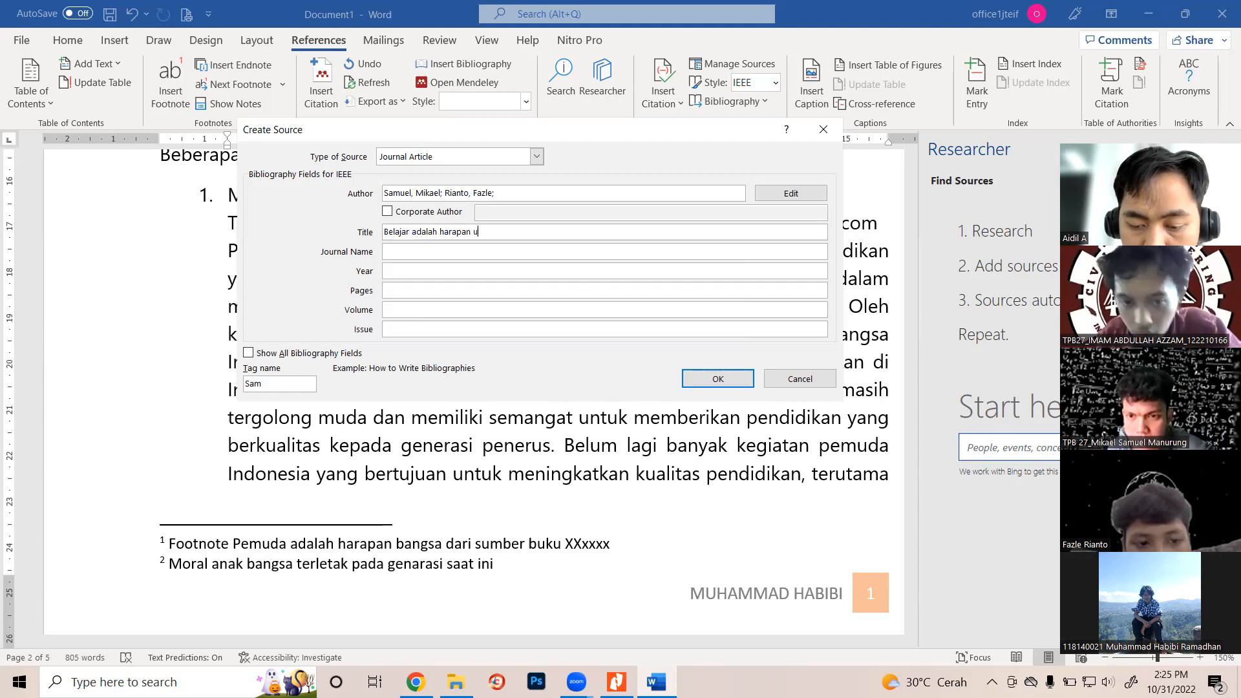
{"action": "type", "text": "ntuk bangsa merdeka"}
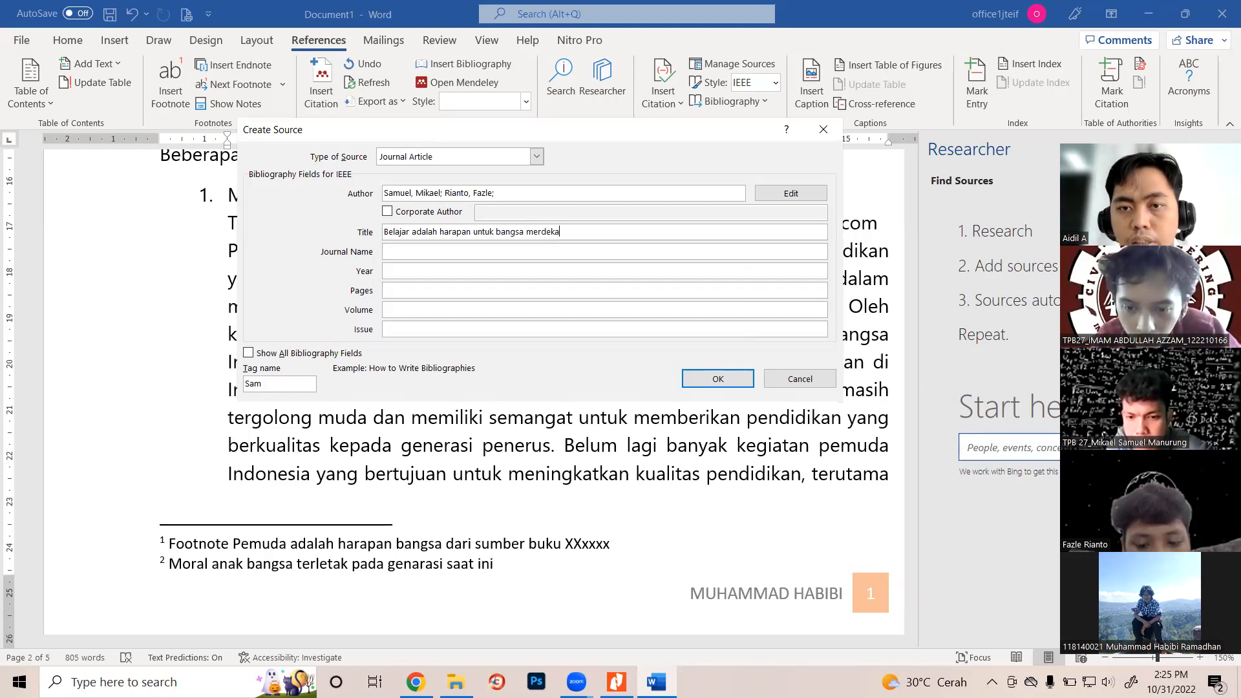
{"action": "left_click", "coordinate": [436, 250]}
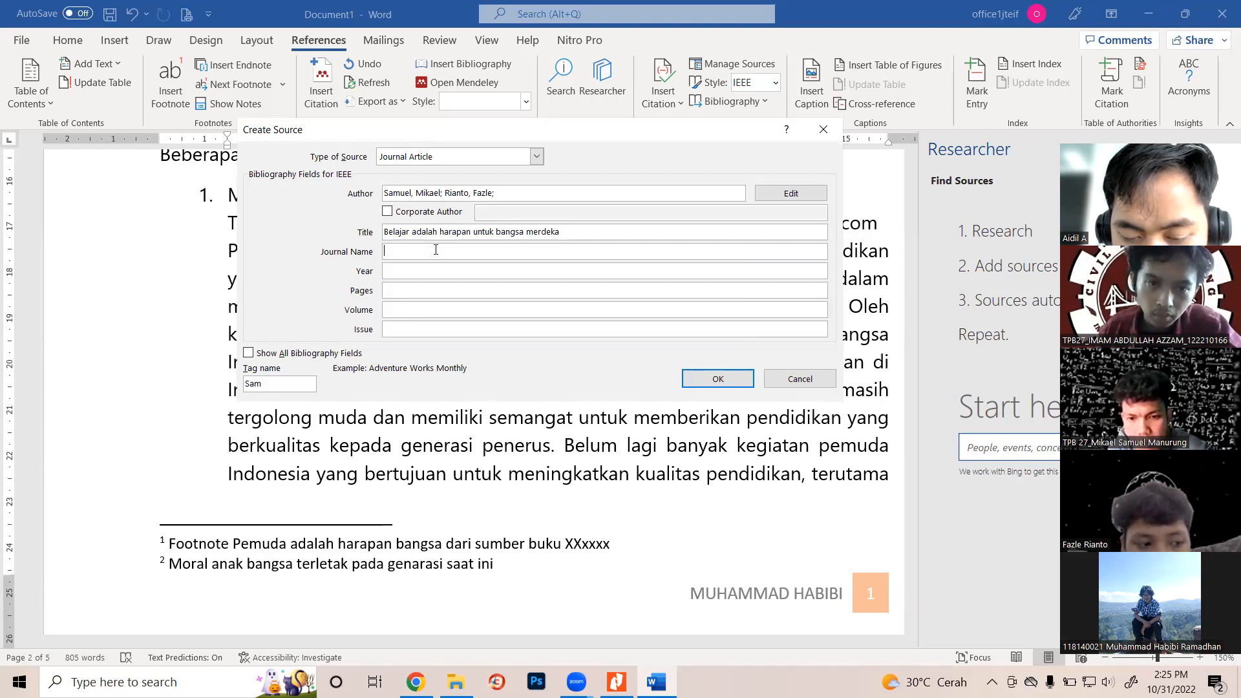
{"action": "key", "text": "shift"}
{"action": "key", "text": "shift"}
{"action": "key", "text": "shift"}
{"action": "key", "text": "shift"}
{"action": "key", "text": "shift"}
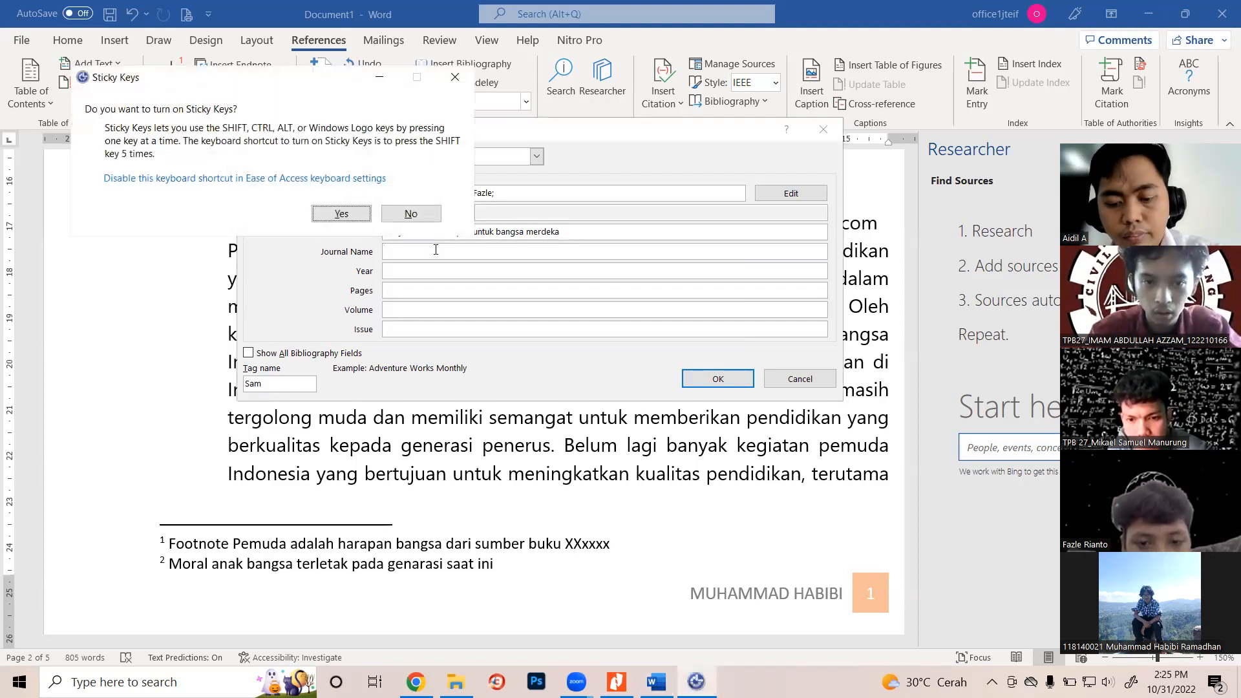
{"action": "right_click", "coordinate": [412, 252]}
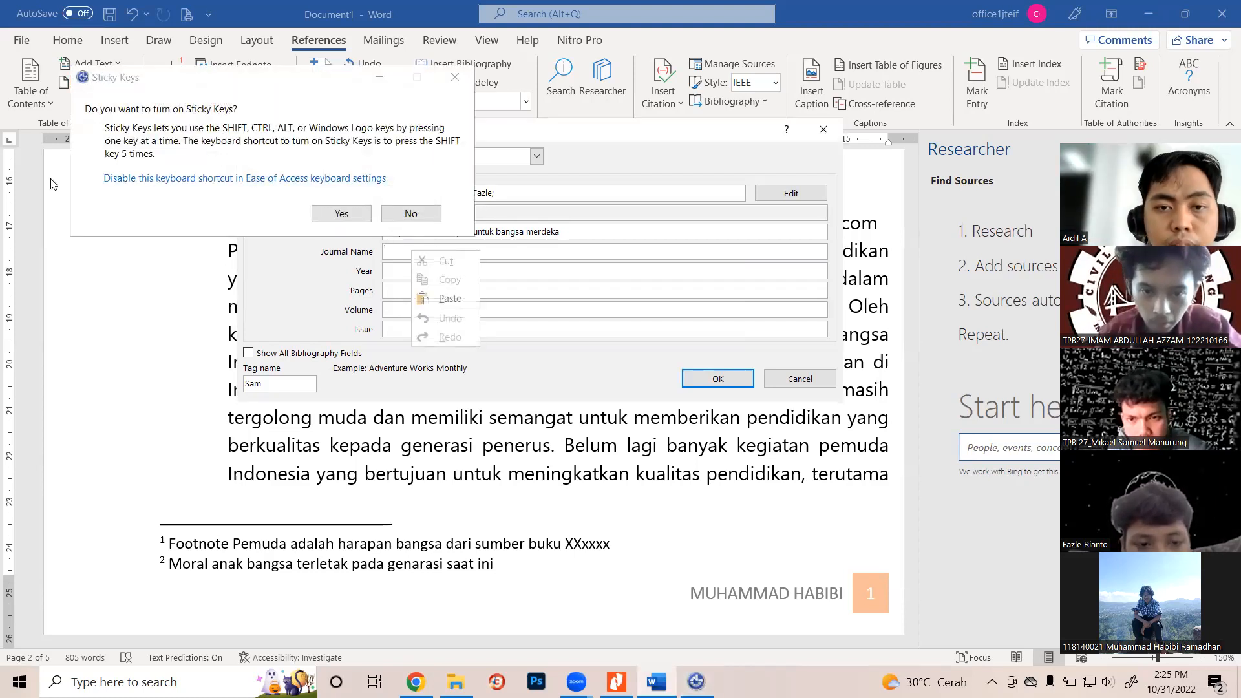
{"action": "left_click", "coordinate": [390, 217]}
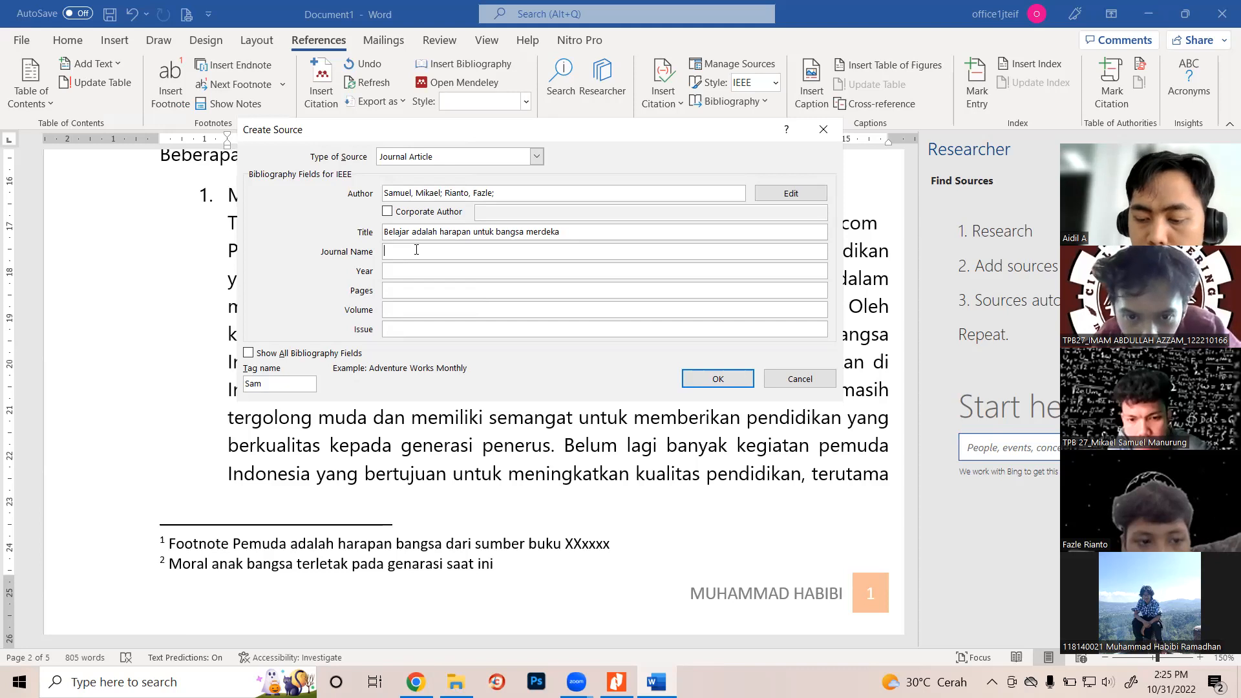
{"action": "type", "text": "Jurnal"}
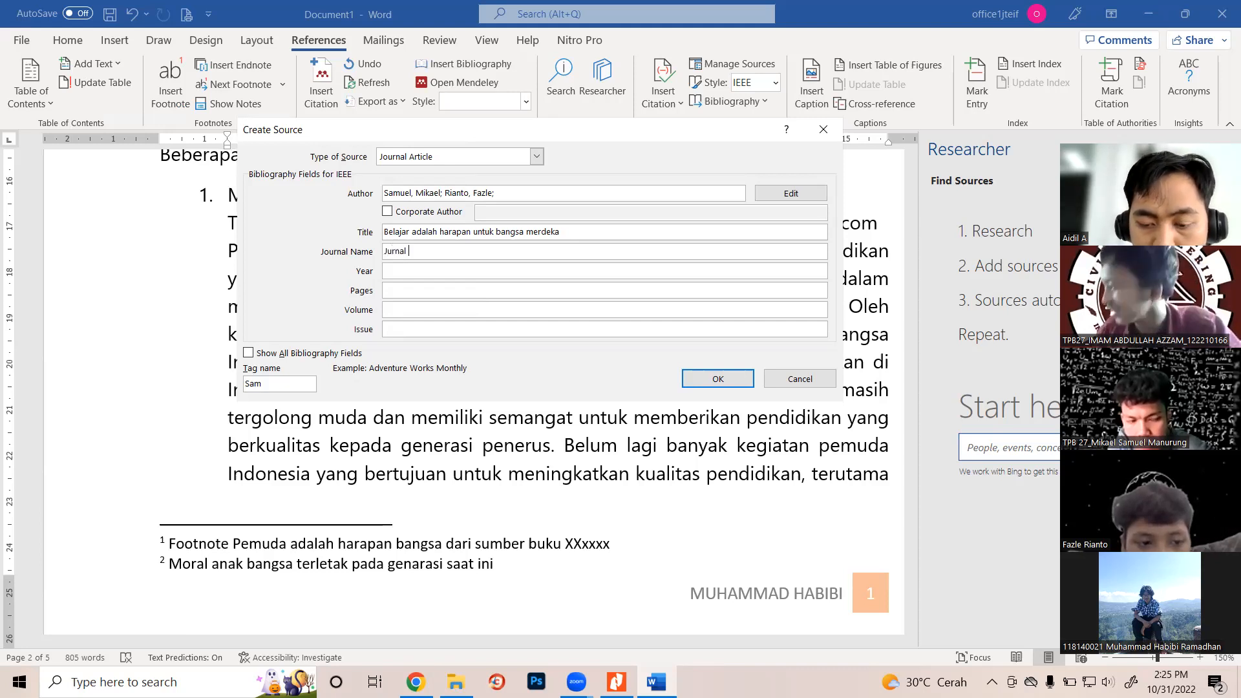
{"action": "type", "text": " Merdeka"}
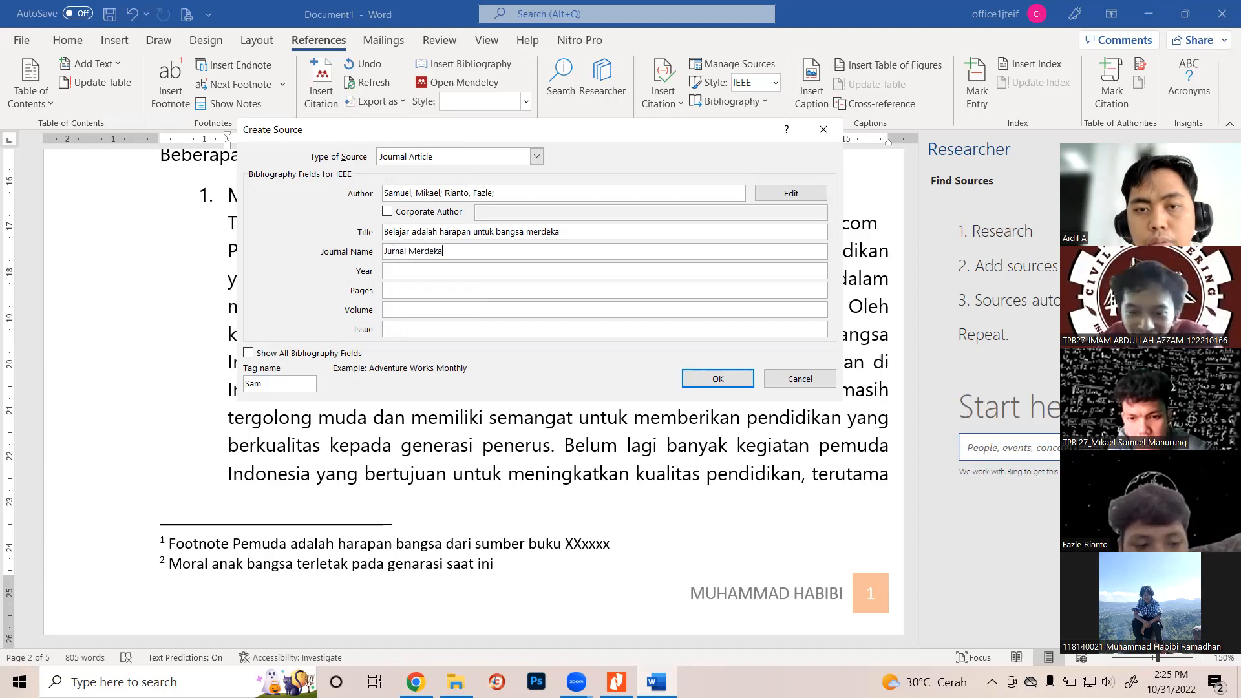
Set year 2022, pages 8-16, volume 3 and issue Bangsa, then insert the [2] citation
{"action": "left_click", "coordinate": [422, 272]}
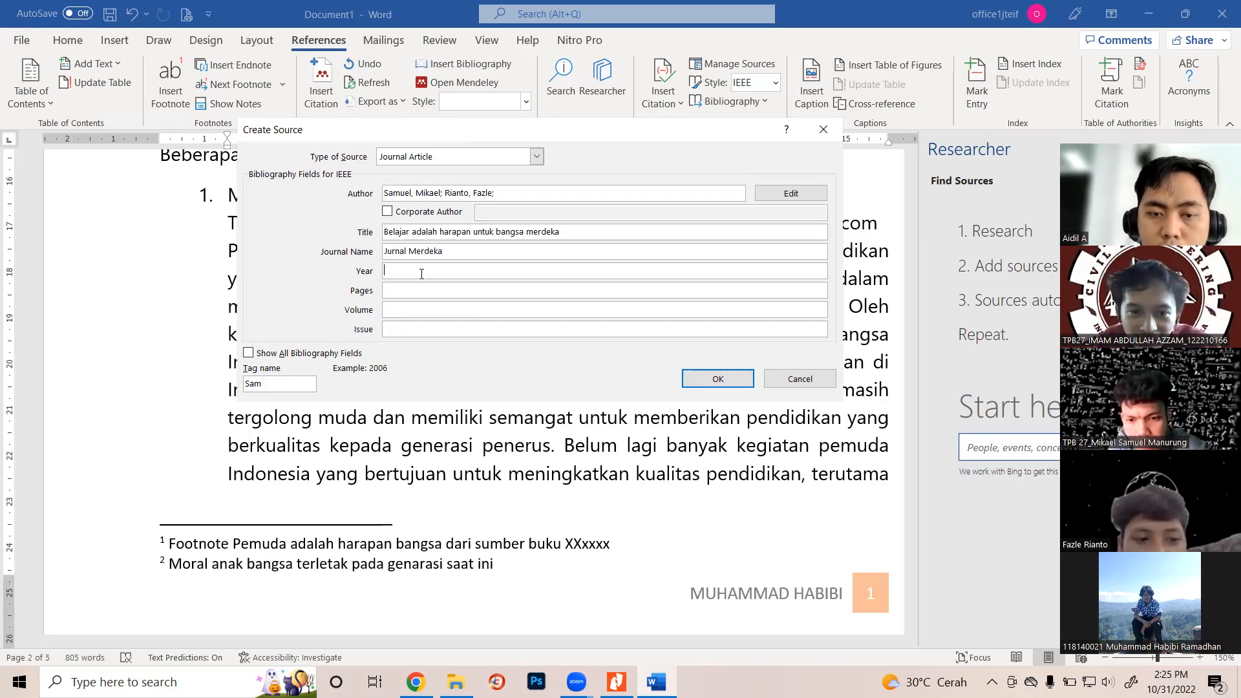
{"action": "type", "text": "2022"}
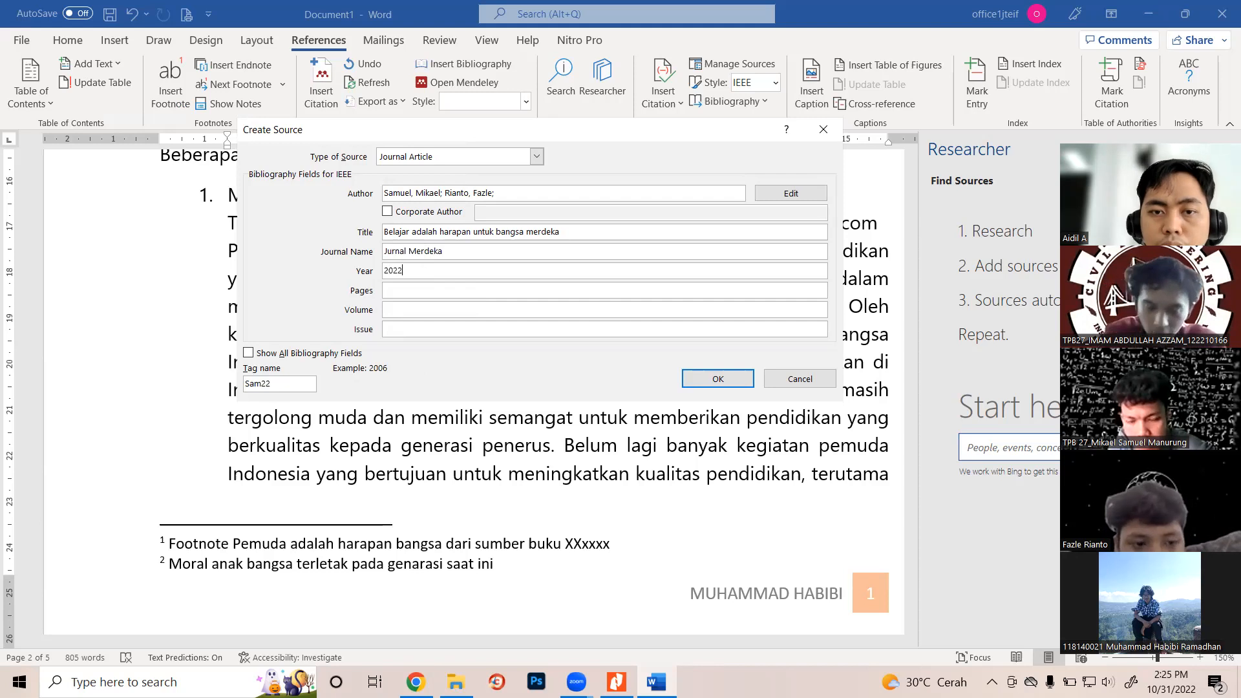
{"action": "left_click", "coordinate": [485, 290]}
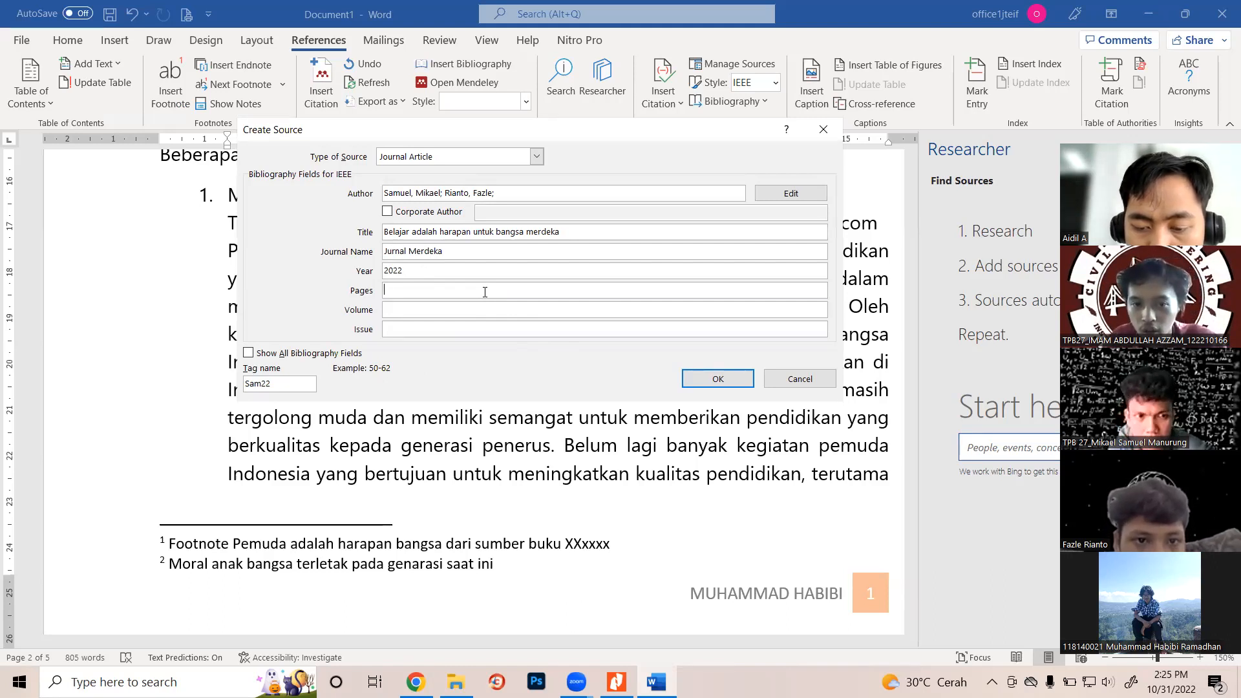
{"action": "type", "text": "8-16"}
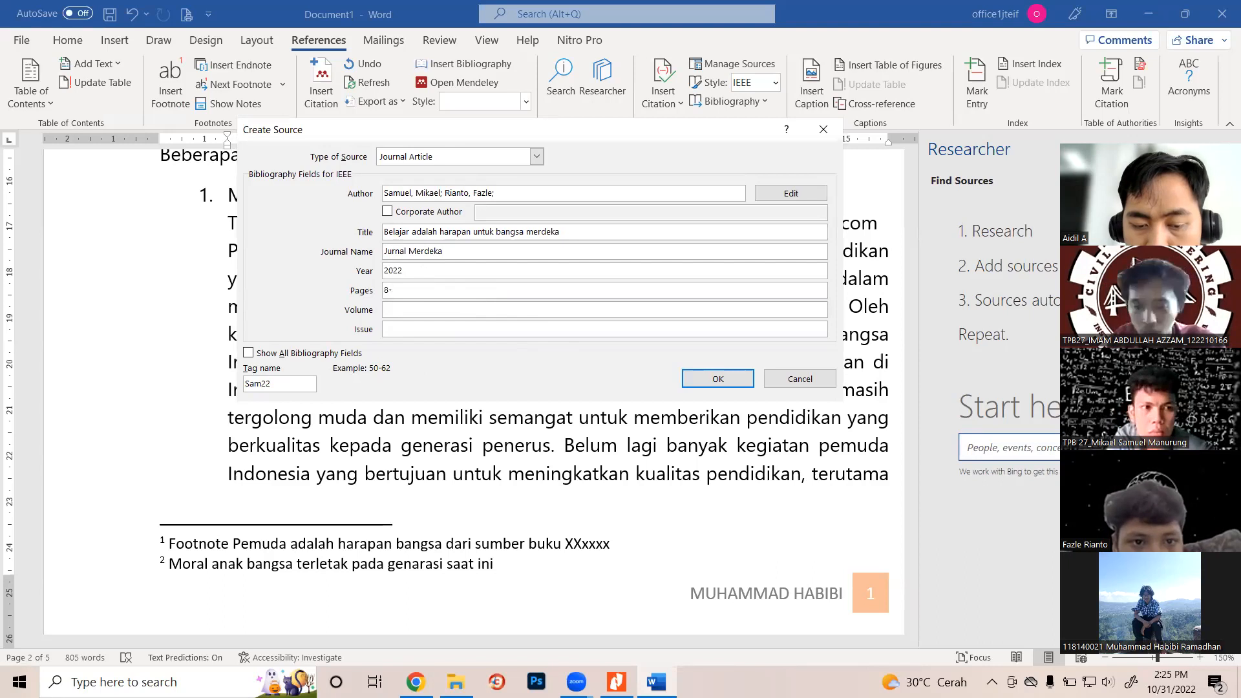
{"action": "left_click", "coordinate": [467, 309]}
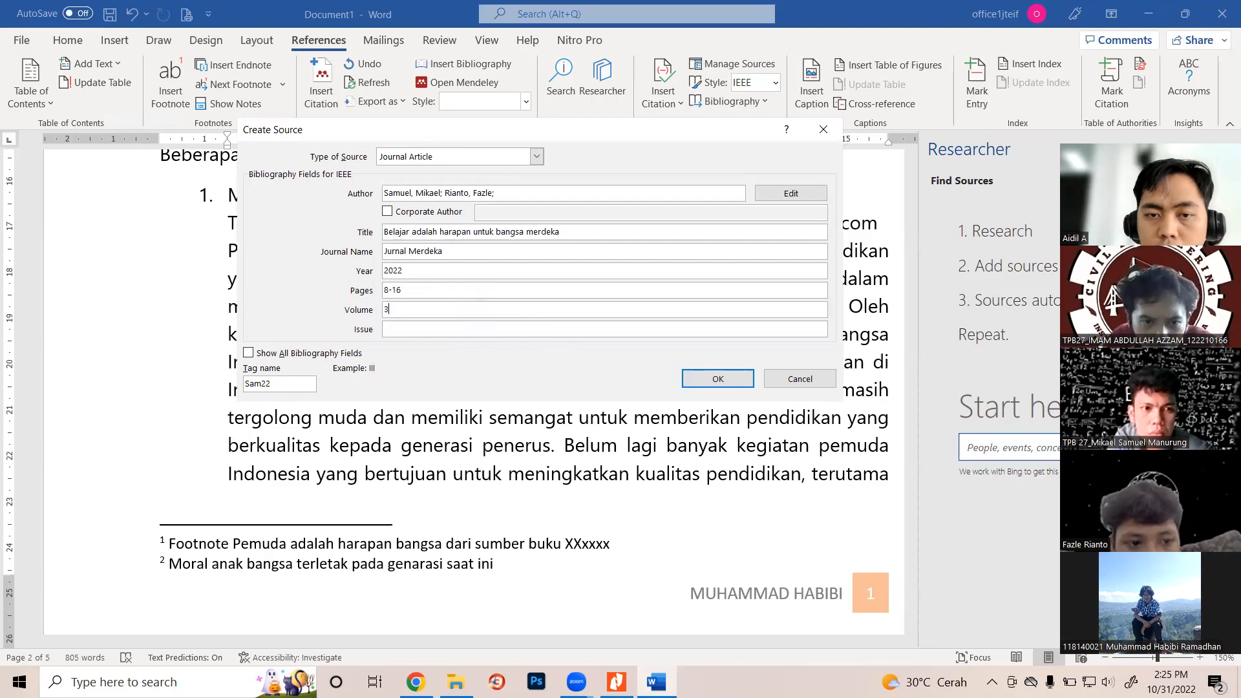
{"action": "left_click", "coordinate": [467, 330]}
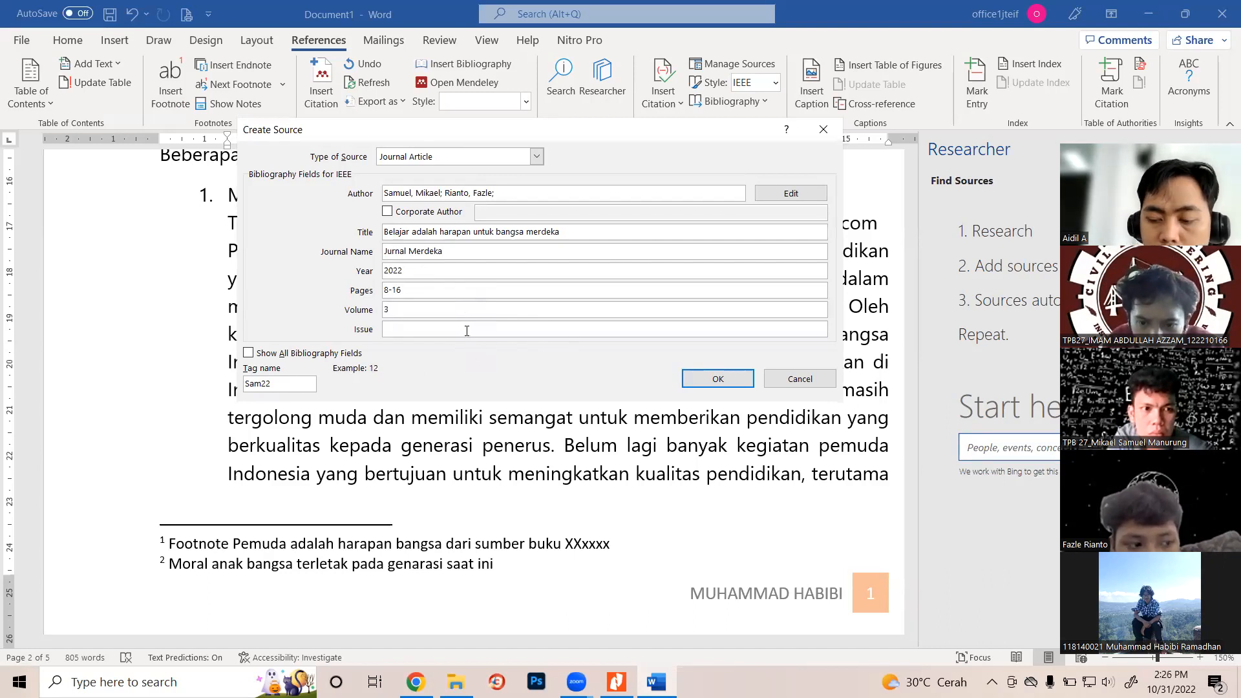
{"action": "type", "text": "Ba"}
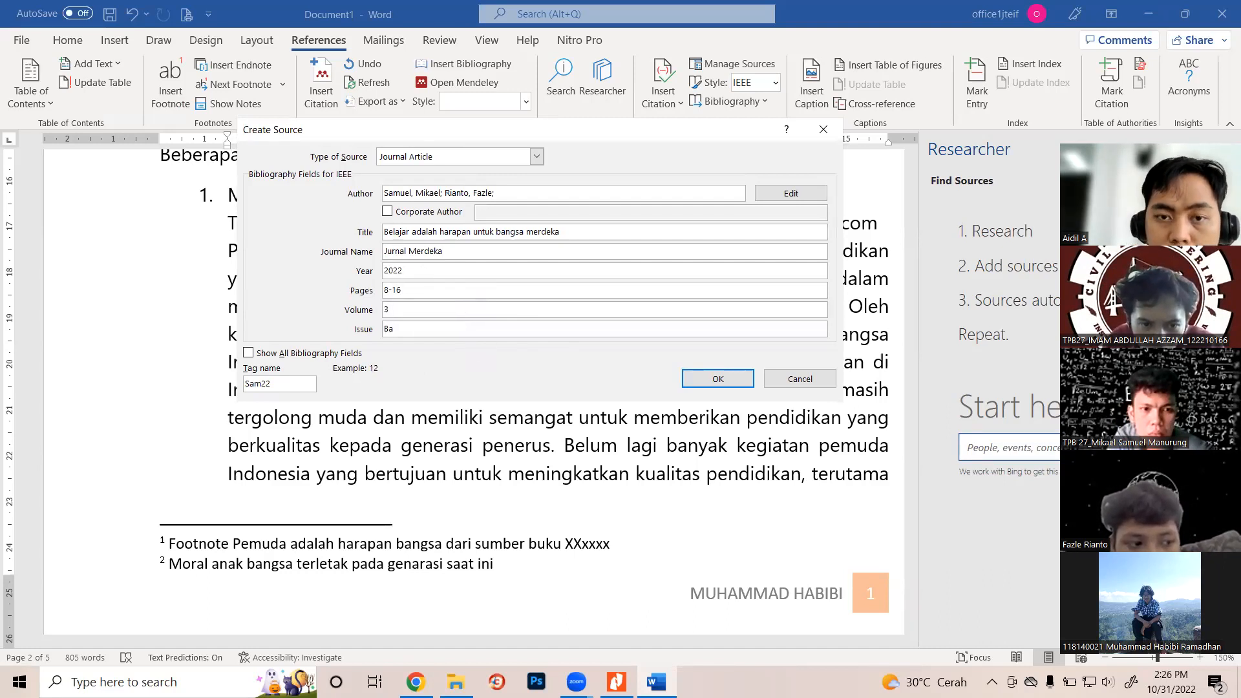
{"action": "type", "text": "ngsa"}
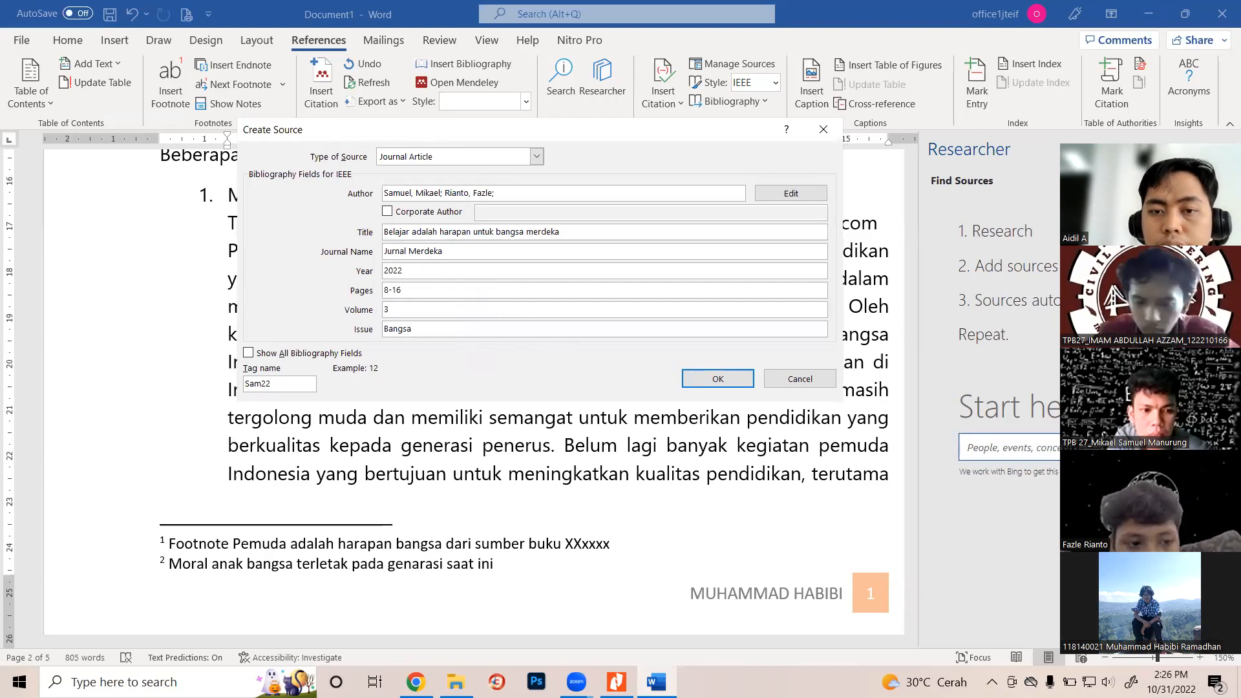
{"action": "left_click", "coordinate": [695, 379]}
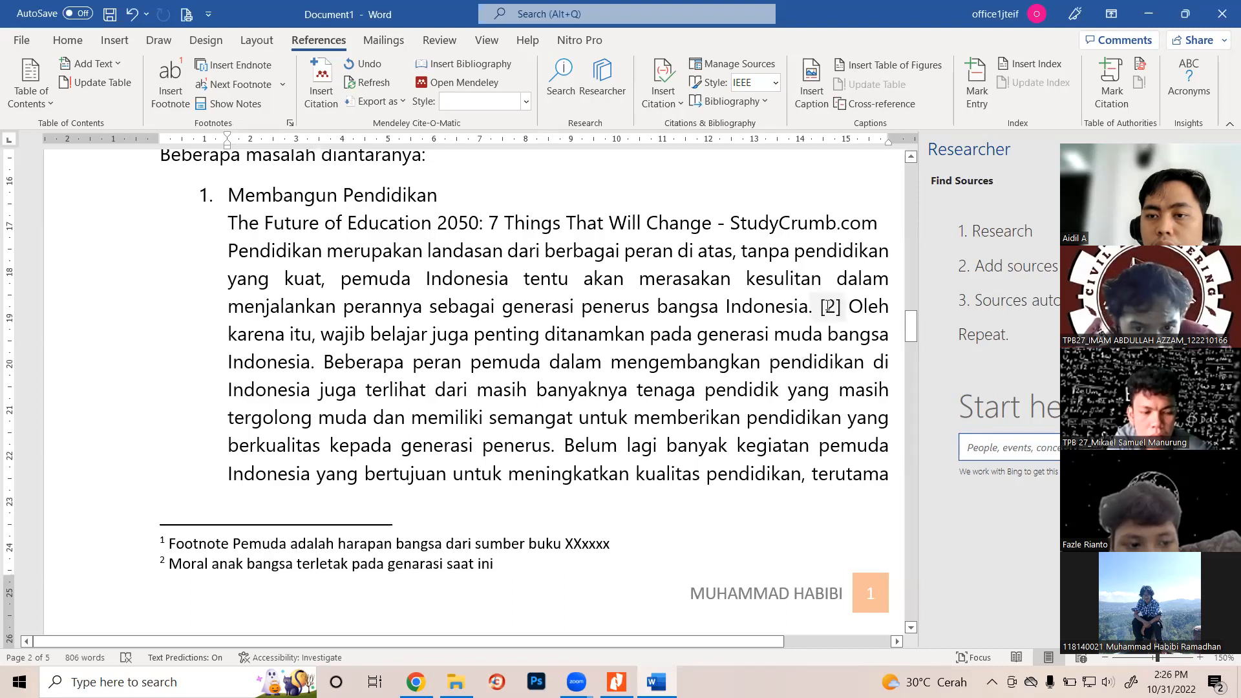
Check the new [2] citation, then bring up the Nitro Pro slides at page 27 on saving a source
{"action": "left_click", "coordinate": [836, 308]}
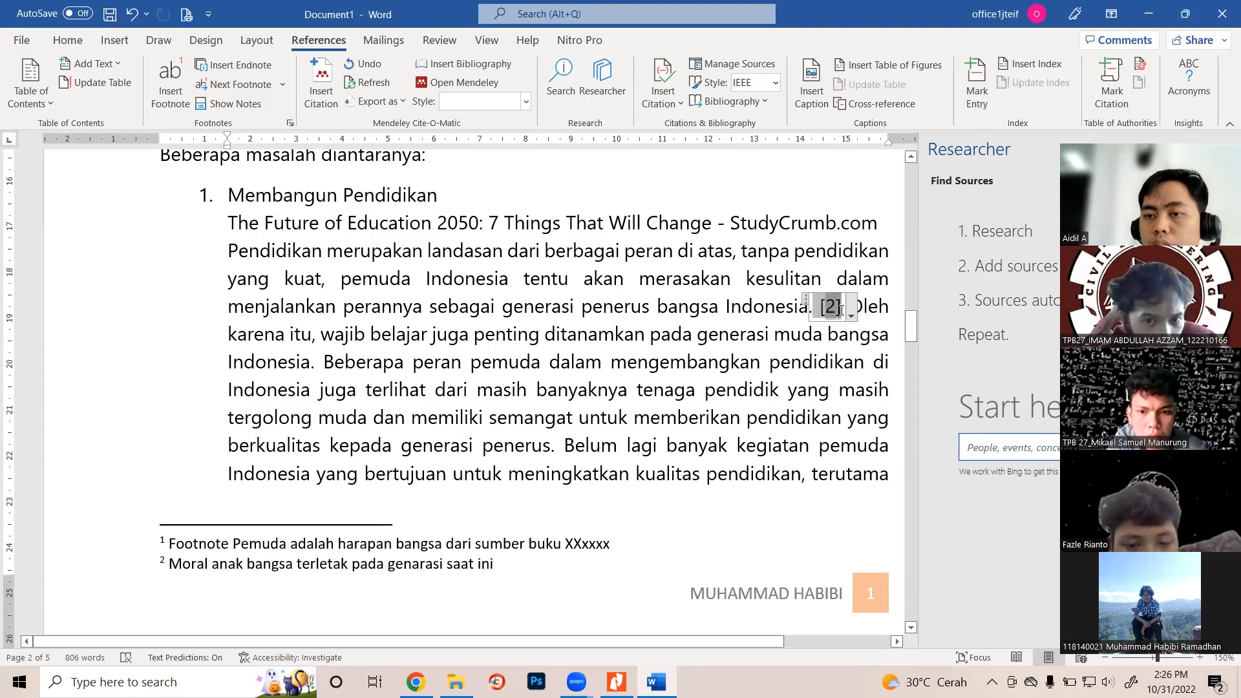
{"action": "left_click", "coordinate": [802, 363]}
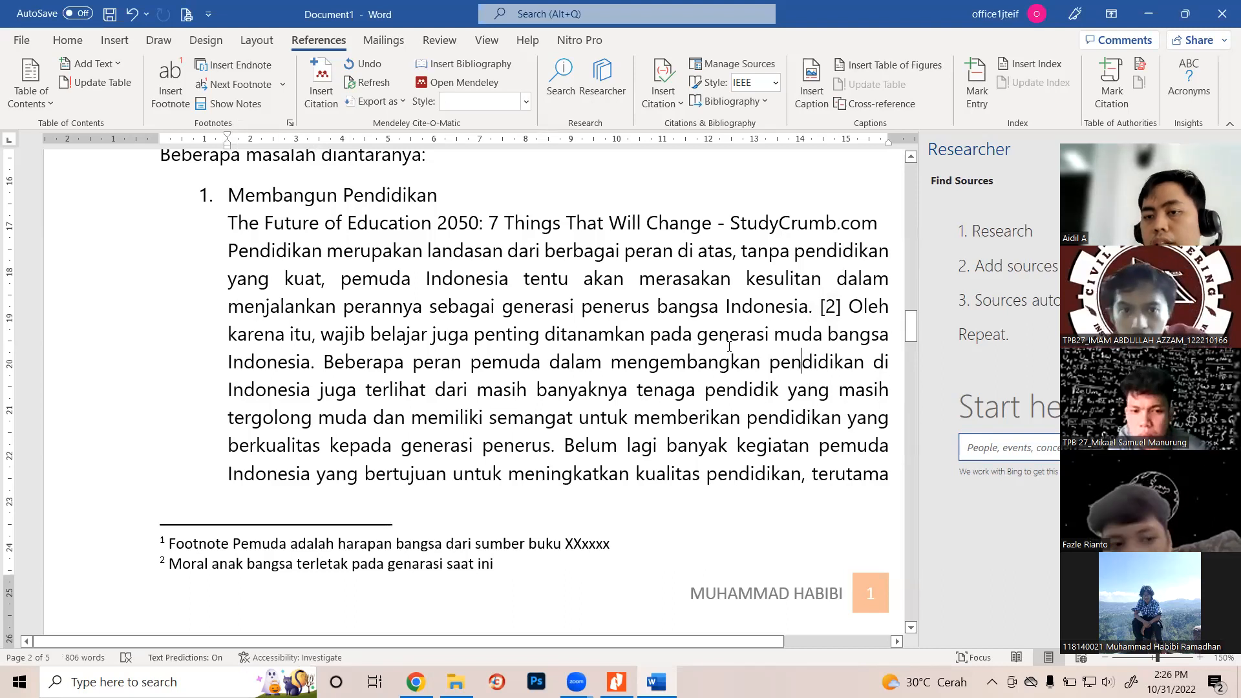
{"action": "scroll", "coordinate": [795, 397], "scroll_direction": "down", "scroll_amount": 15}
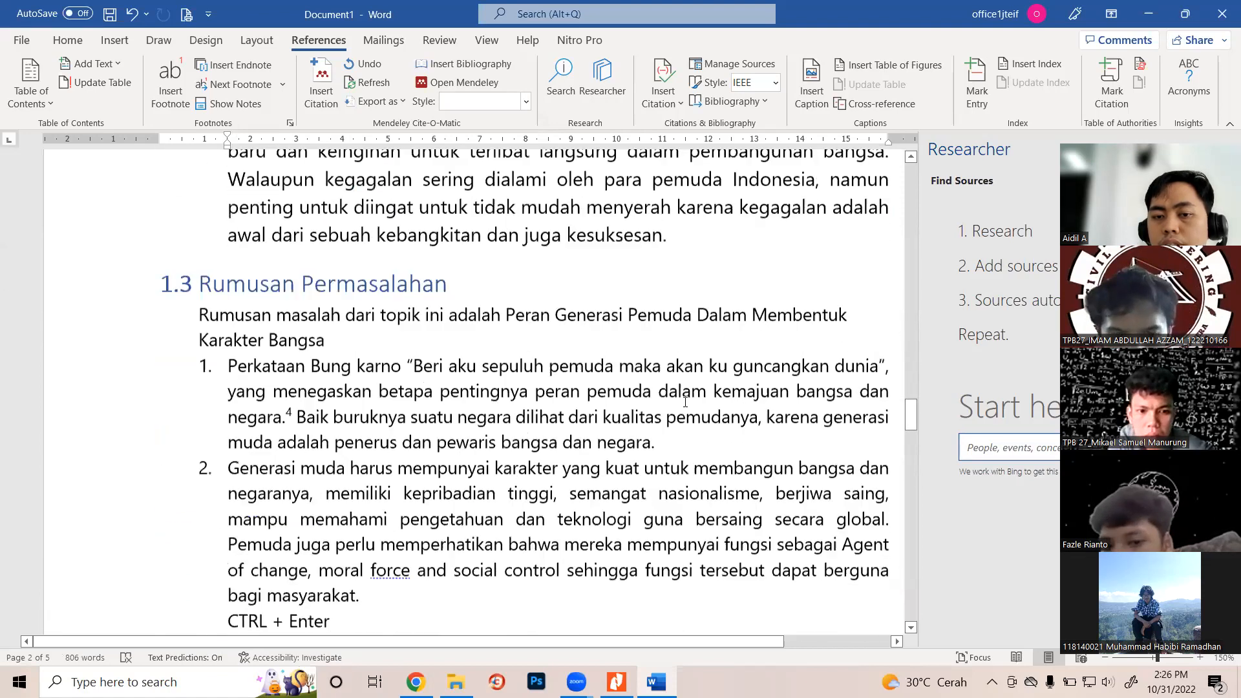
{"action": "scroll", "coordinate": [552, 445], "scroll_direction": "down", "scroll_amount": 10}
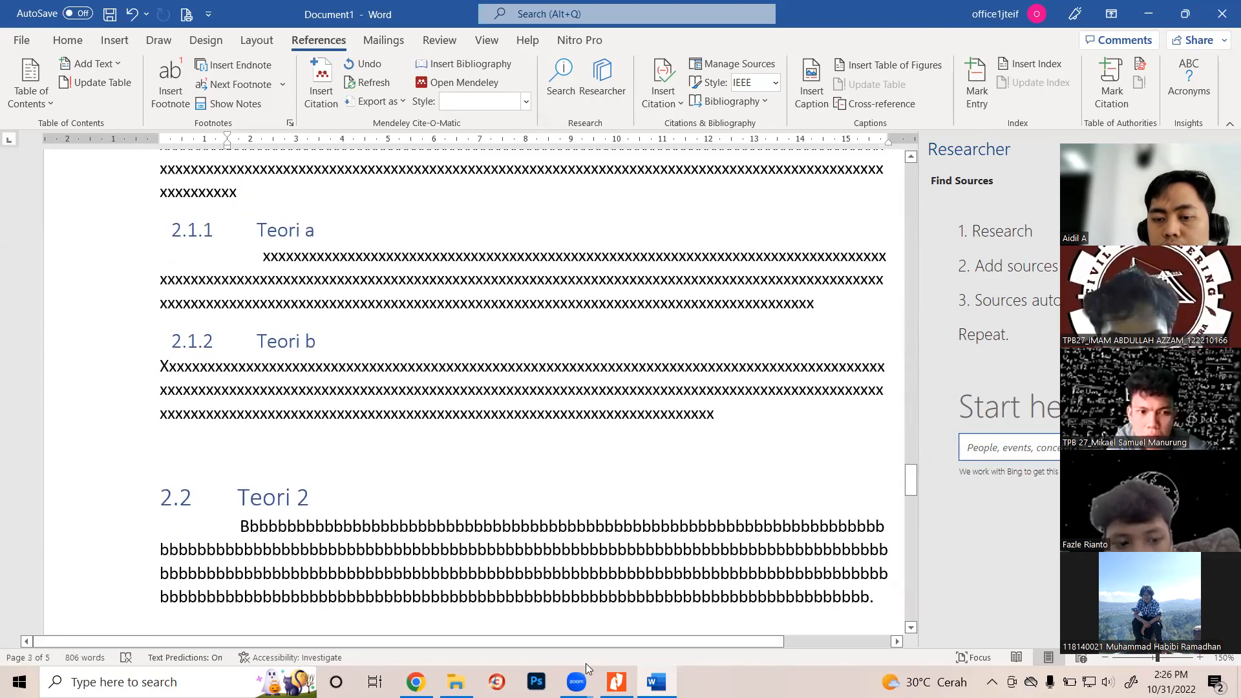
{"action": "left_click", "coordinate": [617, 683]}
{"action": "scroll", "coordinate": [618, 446], "scroll_direction": "down", "scroll_amount": 10}
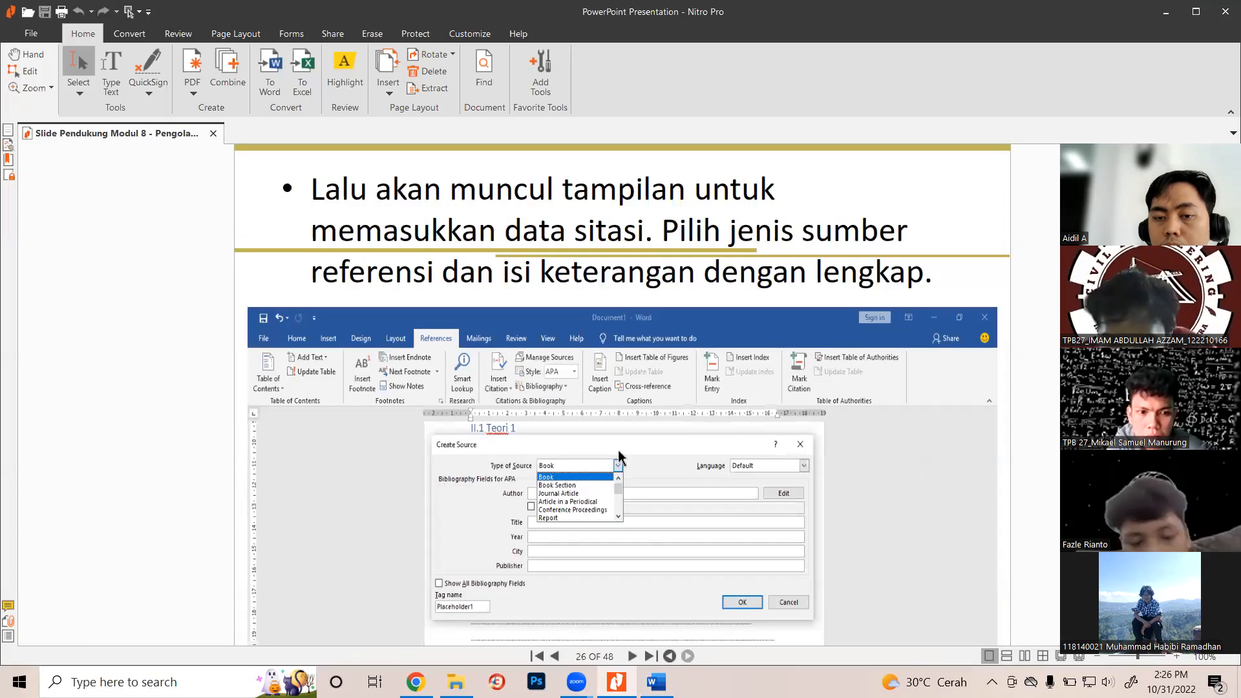
{"action": "scroll", "coordinate": [619, 456], "scroll_direction": "down", "scroll_amount": 6}
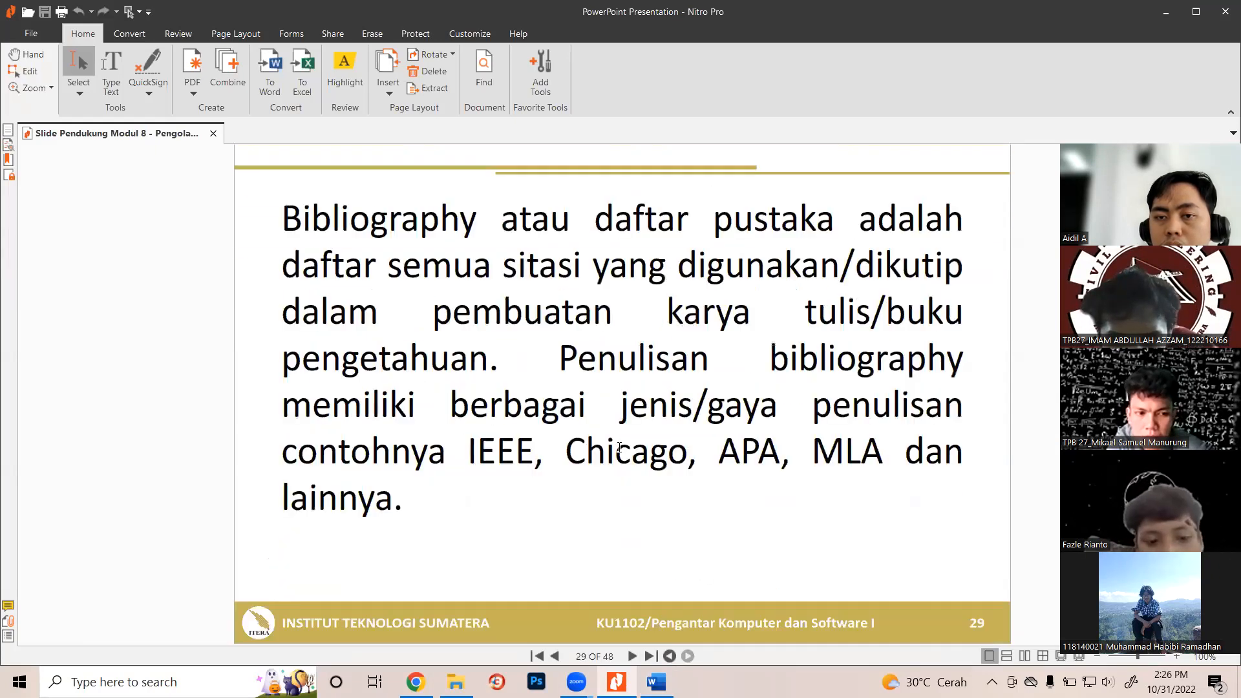
{"action": "scroll", "coordinate": [619, 447], "scroll_direction": "up", "scroll_amount": 6}
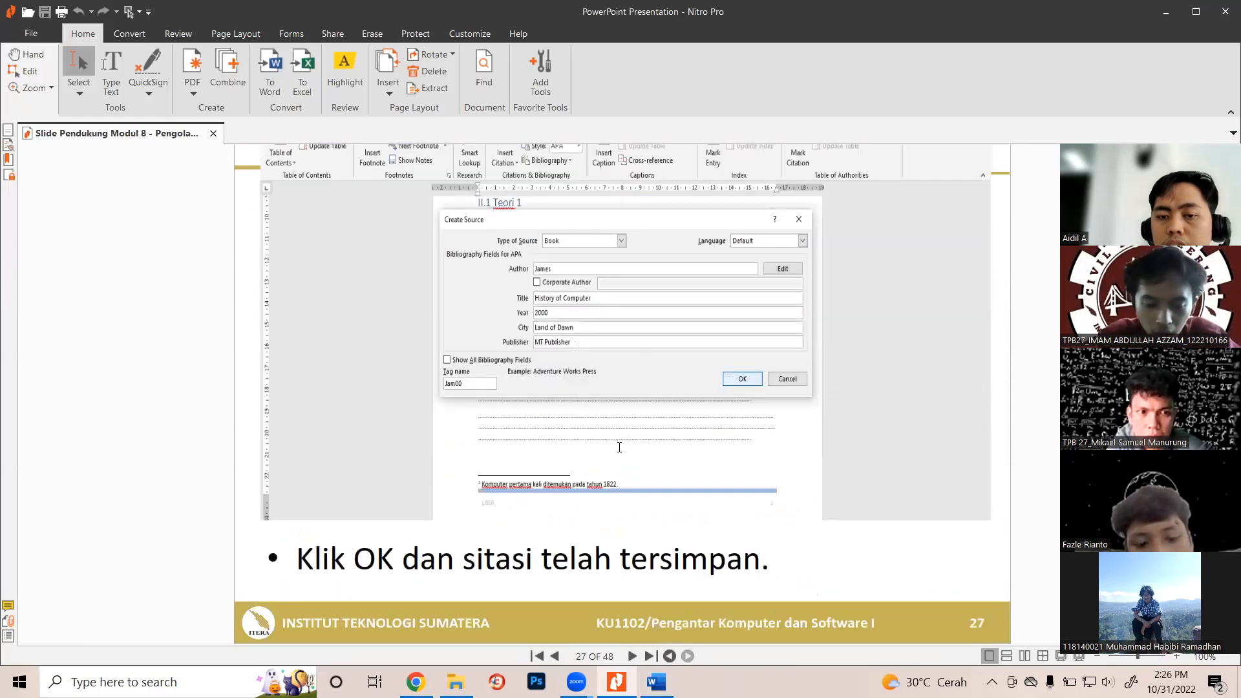
Return to the Word report and check the newly inserted [2] citation
{"action": "left_click", "coordinate": [656, 682]}
{"action": "scroll", "coordinate": [620, 383], "scroll_direction": "up", "scroll_amount": 10}
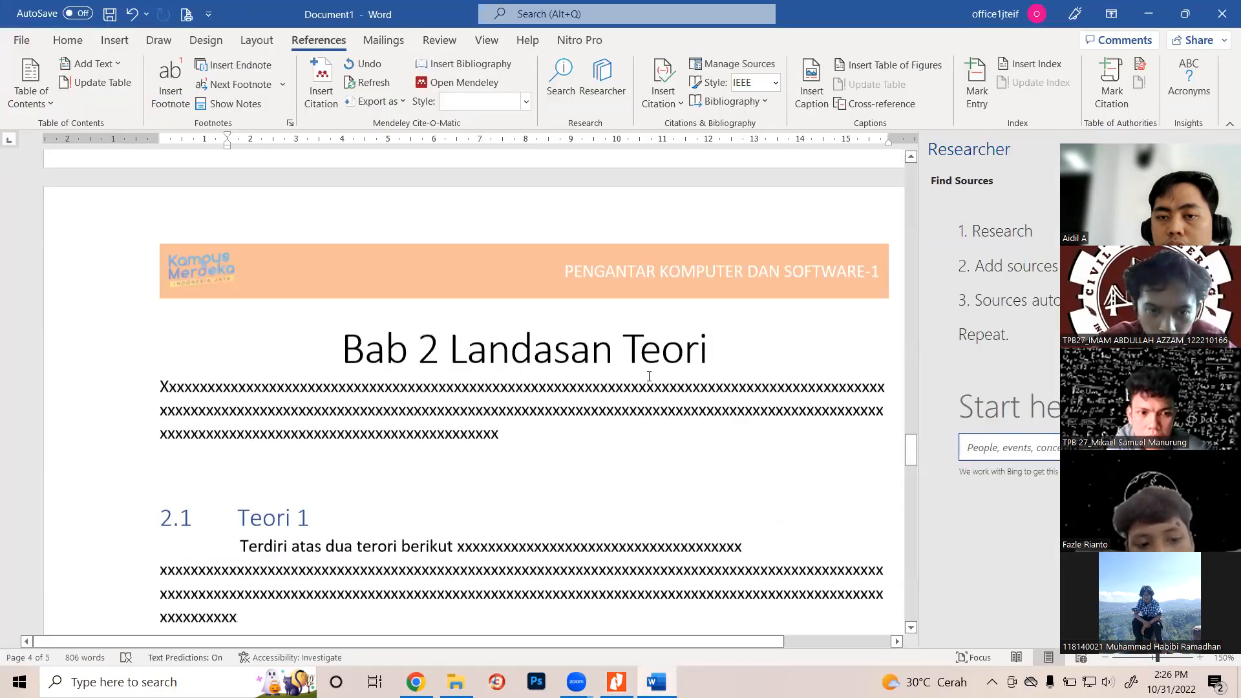
{"action": "scroll", "coordinate": [619, 383], "scroll_direction": "up", "scroll_amount": 12}
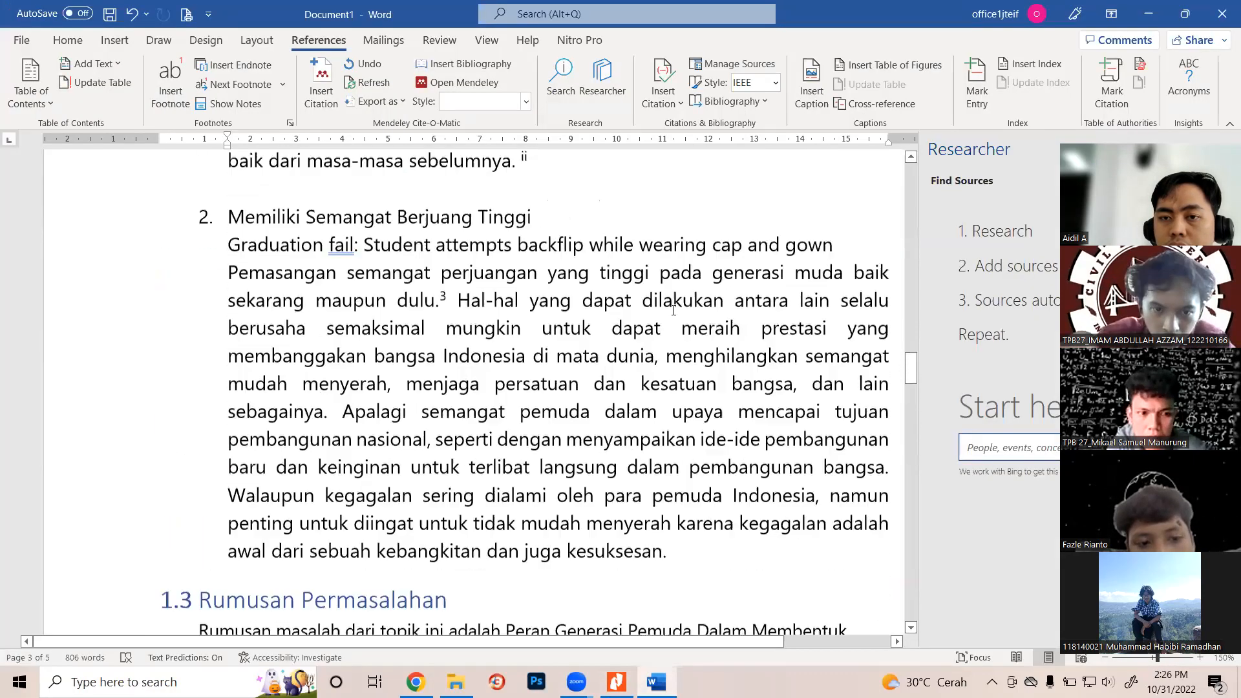
{"action": "scroll", "coordinate": [675, 316], "scroll_direction": "up", "scroll_amount": 5}
{"action": "left_click", "coordinate": [834, 191]}
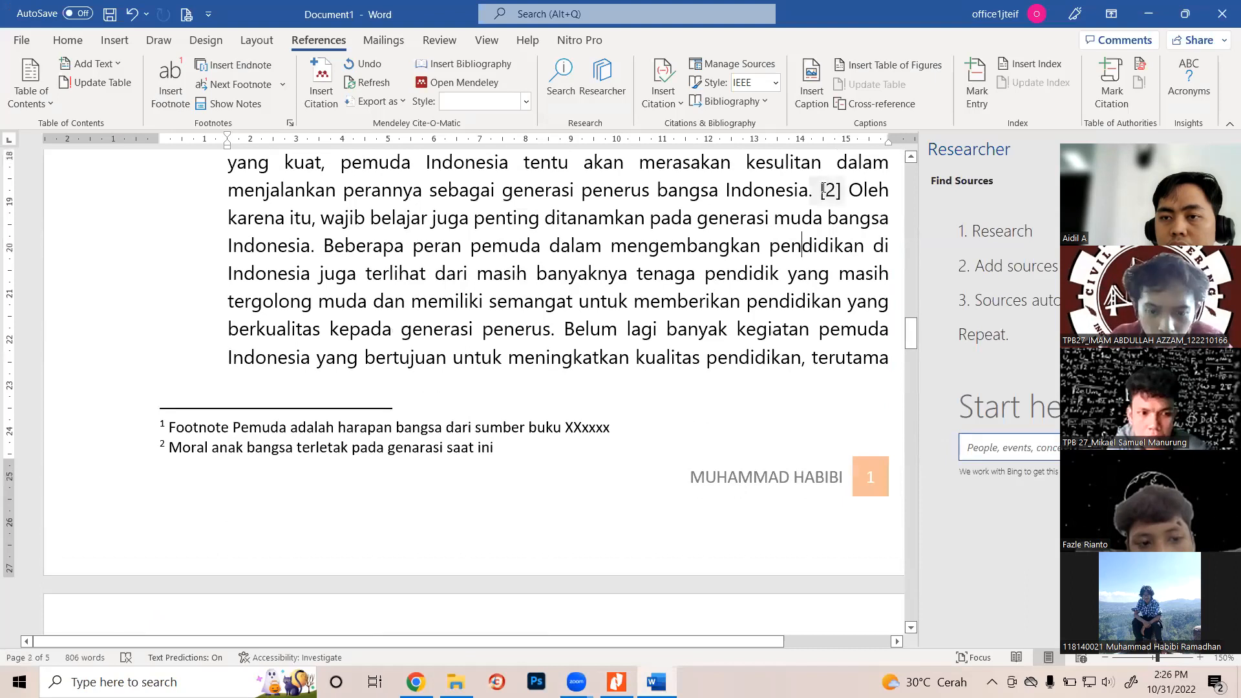
{"action": "scroll", "coordinate": [657, 269], "scroll_direction": "up", "scroll_amount": 10}
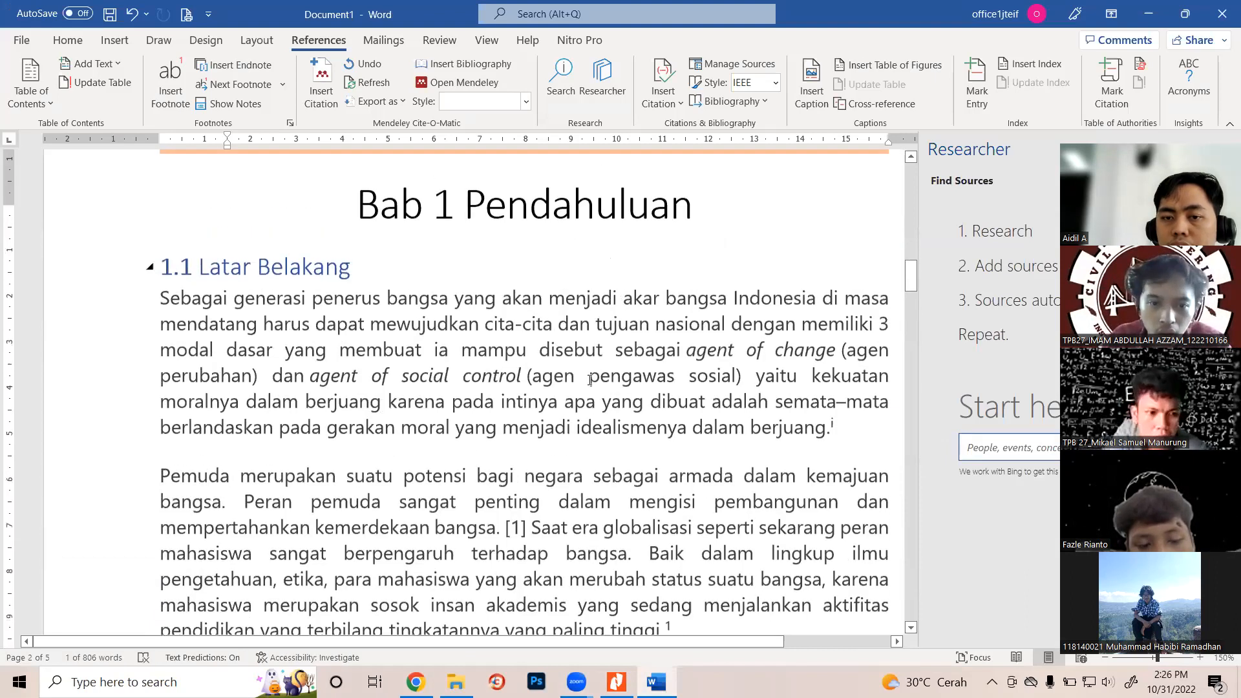
{"action": "scroll", "coordinate": [552, 387], "scroll_direction": "down", "scroll_amount": 2}
Select the [1] citation and switch the citation style to Harvard - Anglia
{"action": "left_click", "coordinate": [517, 274]}
{"action": "left_click", "coordinate": [509, 279]}
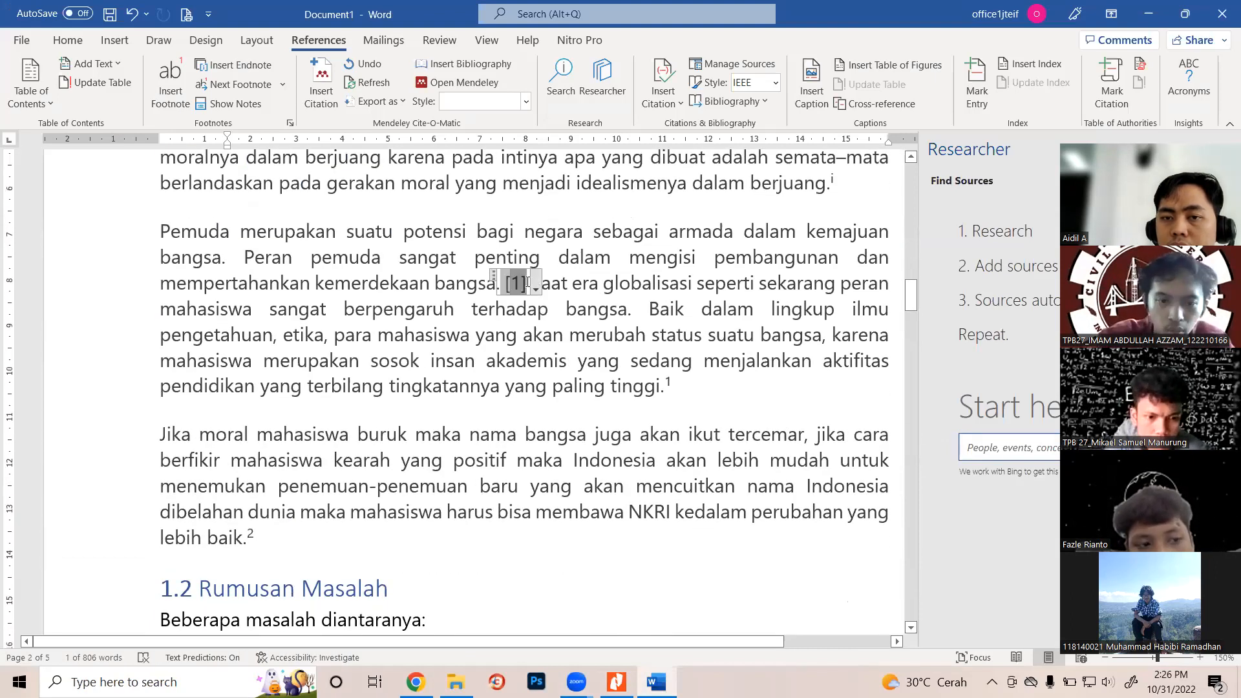
{"action": "left_click", "coordinate": [776, 82]}
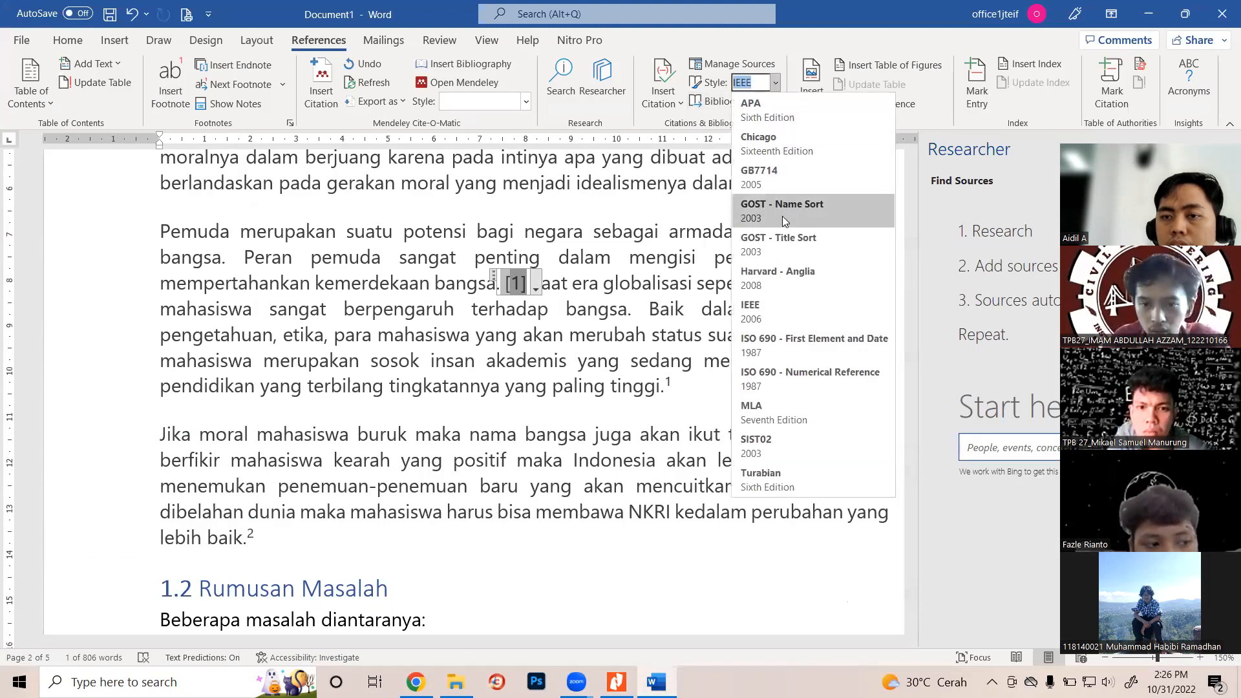
{"action": "left_click", "coordinate": [775, 282]}
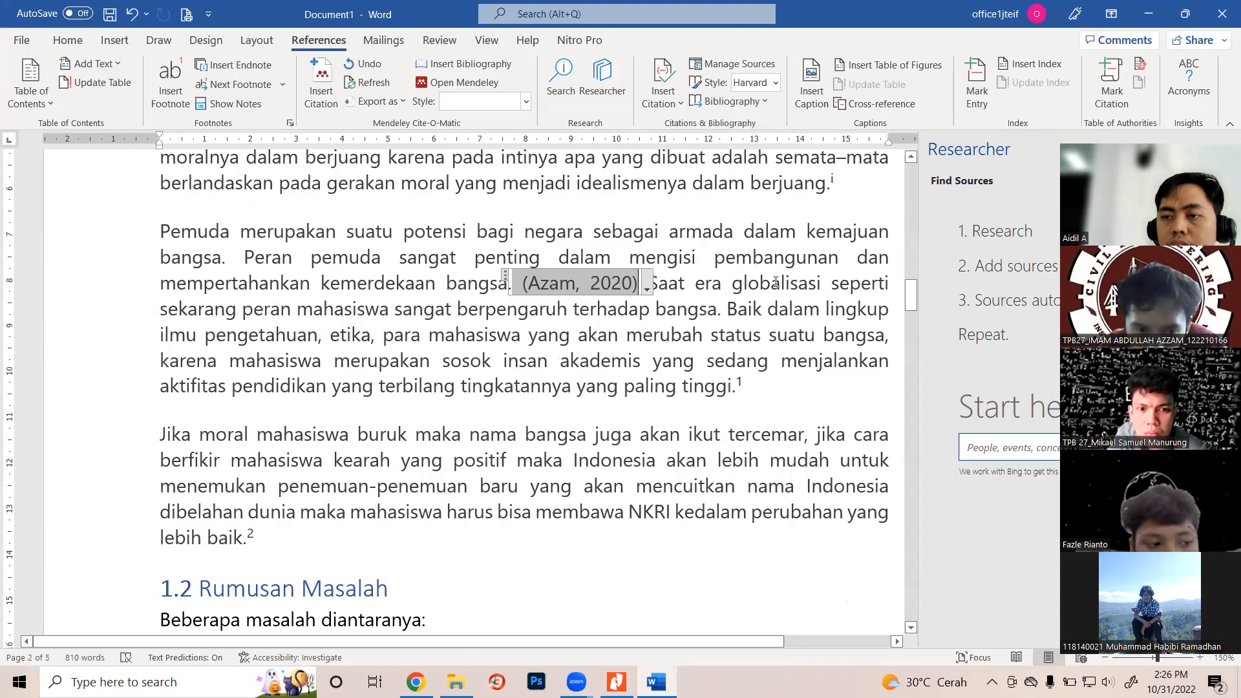
{"action": "scroll", "coordinate": [776, 282], "scroll_direction": "down", "scroll_amount": 12}
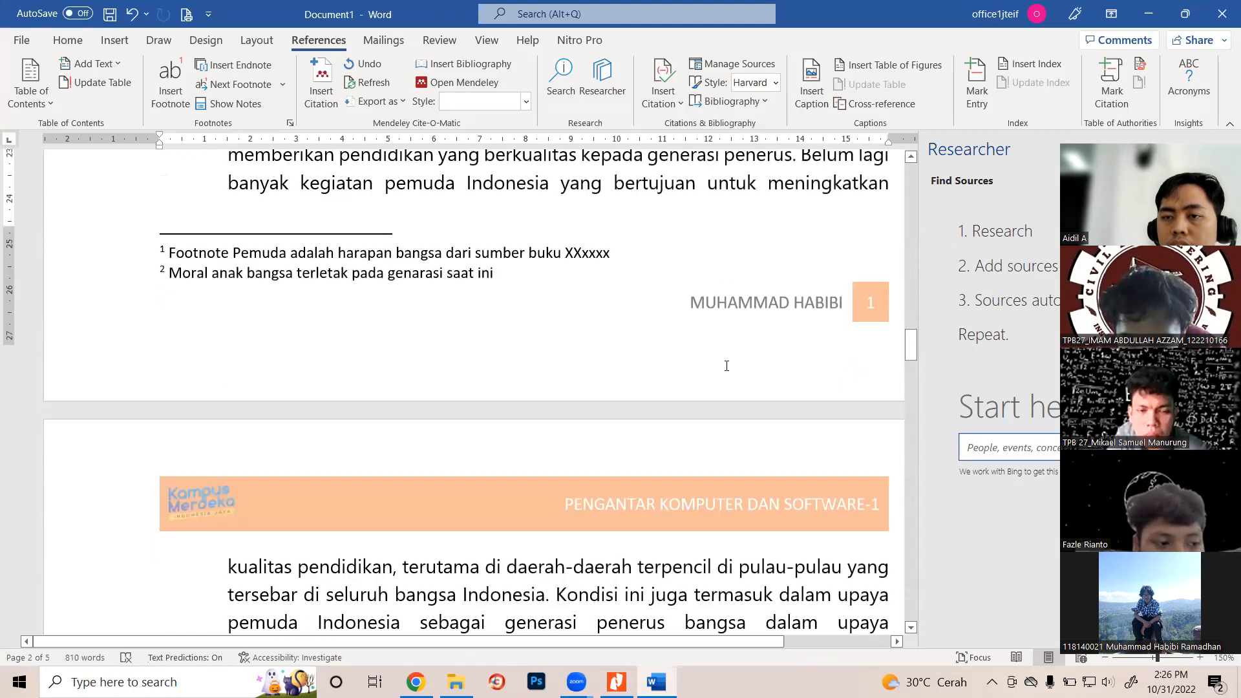
{"action": "scroll", "coordinate": [726, 366], "scroll_direction": "up", "scroll_amount": 12}
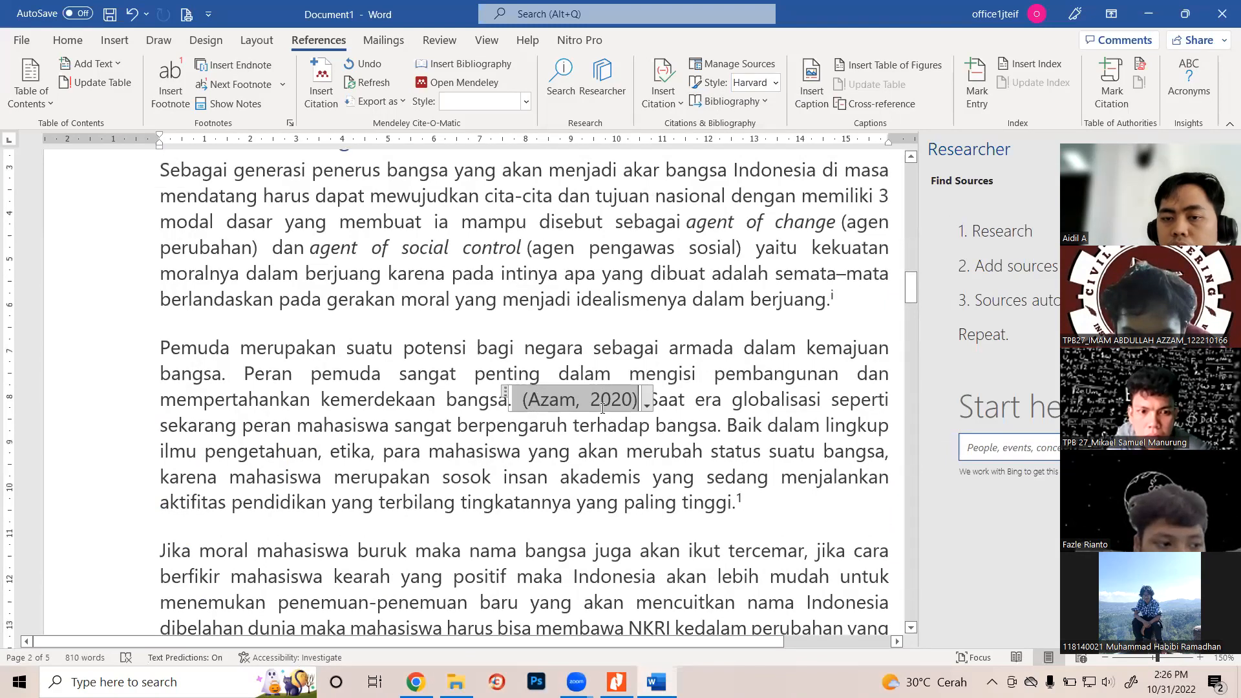
{"action": "scroll", "coordinate": [654, 403], "scroll_direction": "down", "scroll_amount": 12}
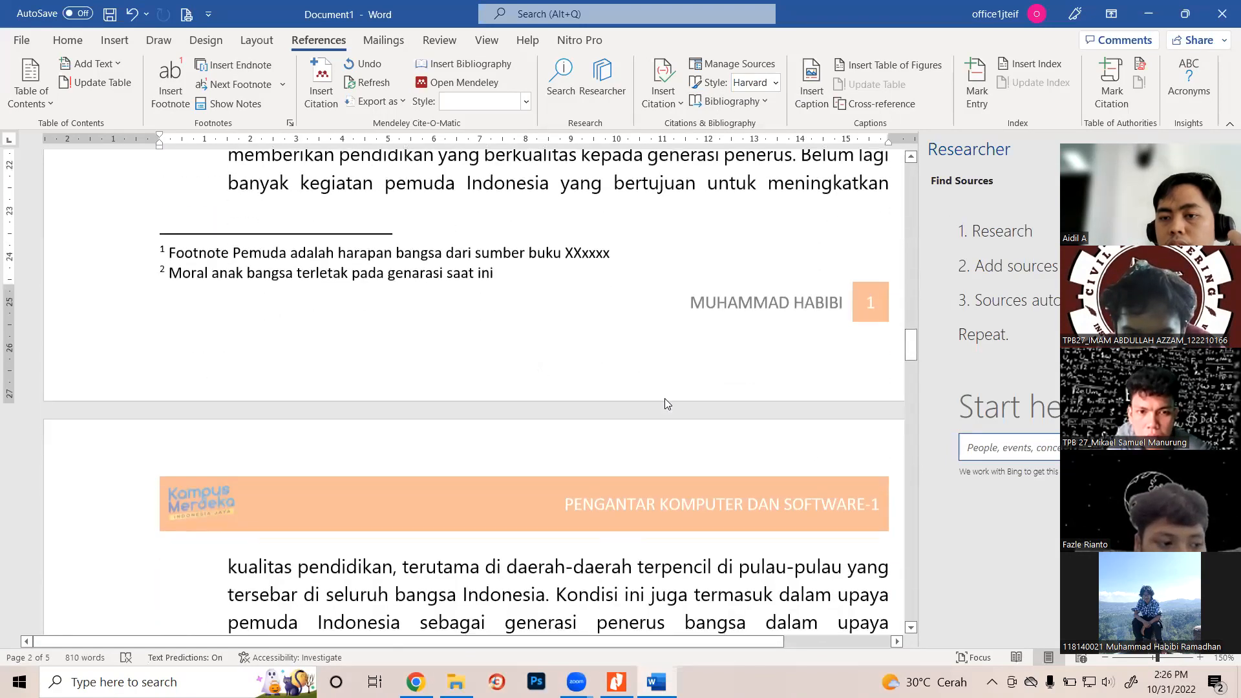
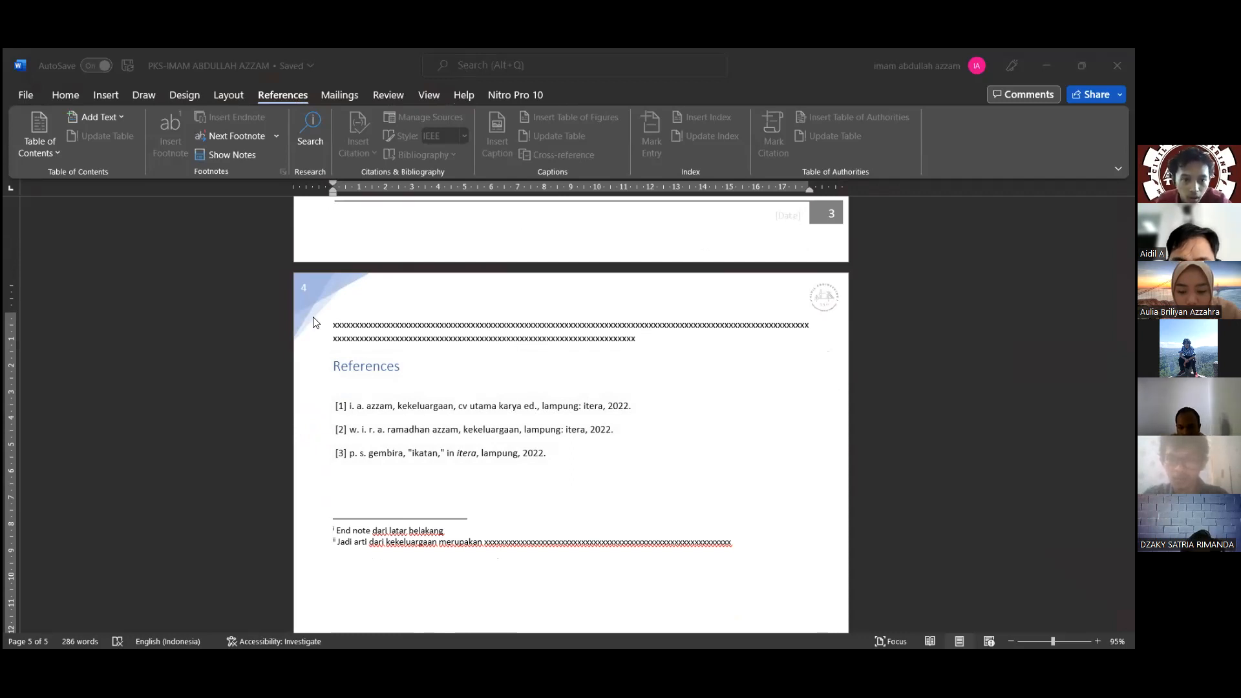
{"action": "left_click", "coordinate": [402, 416]}
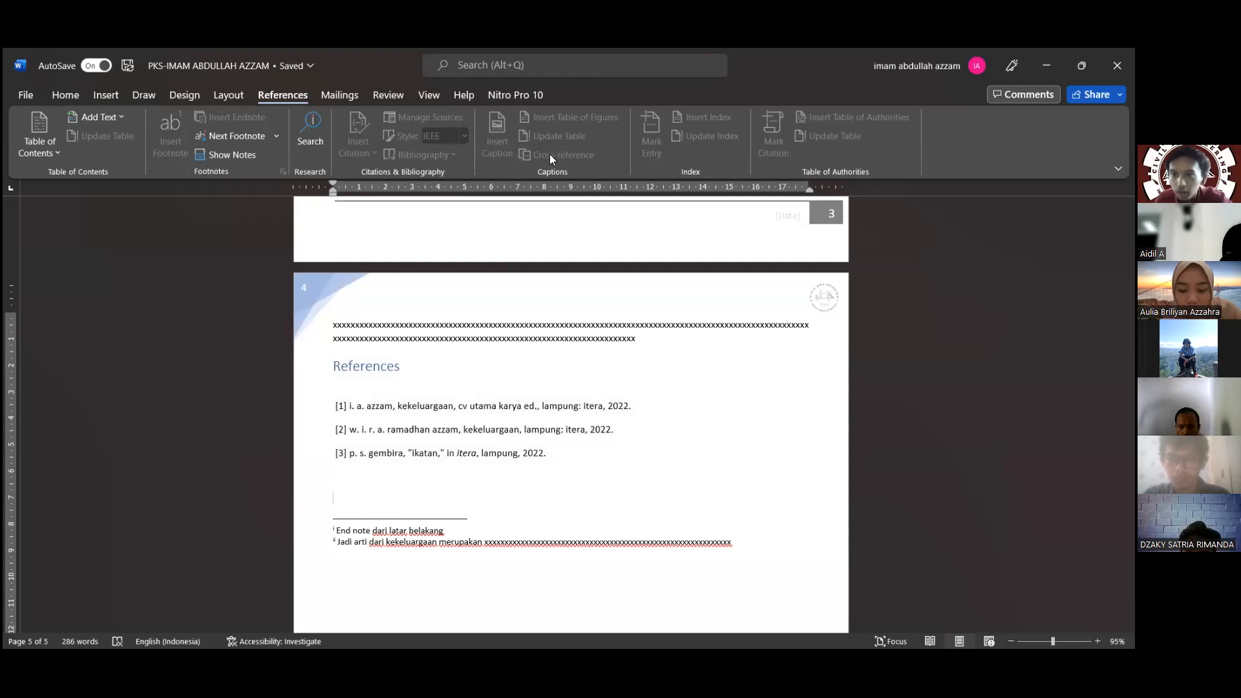
{"action": "left_click", "coordinate": [973, 141]}
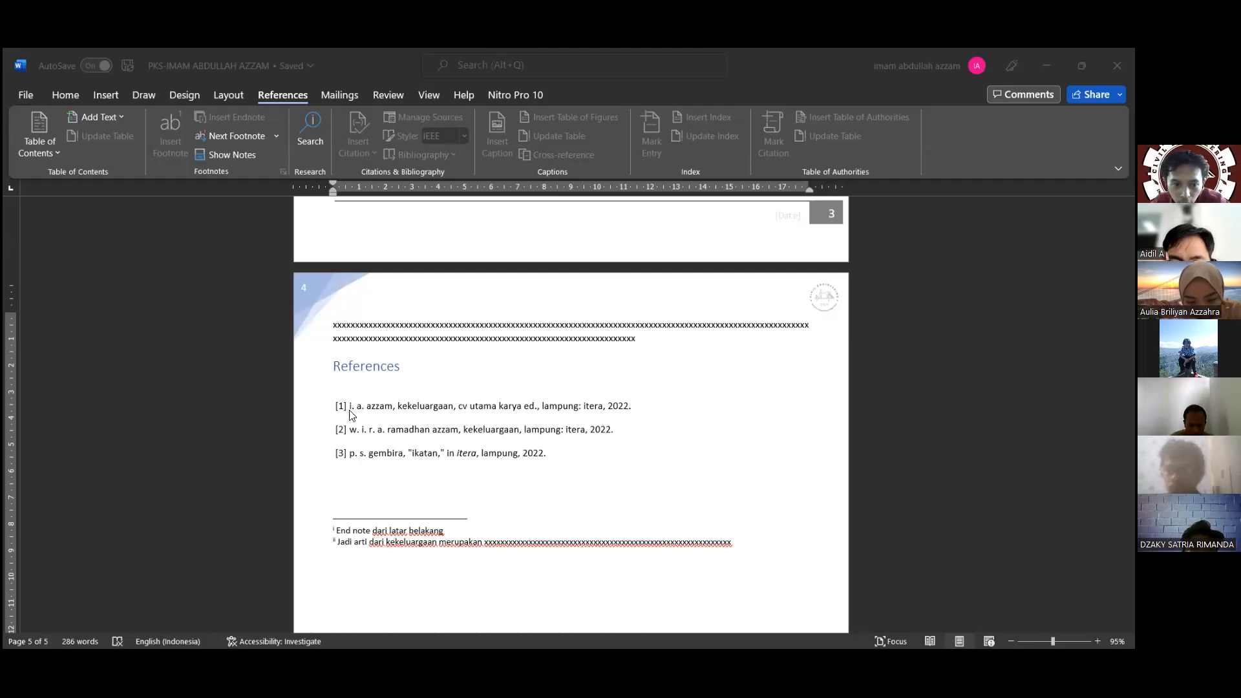
Scroll up through the report to section 1.1, then back down to the References list
{"action": "scroll", "coordinate": [535, 383], "scroll_direction": "up", "scroll_amount": 10}
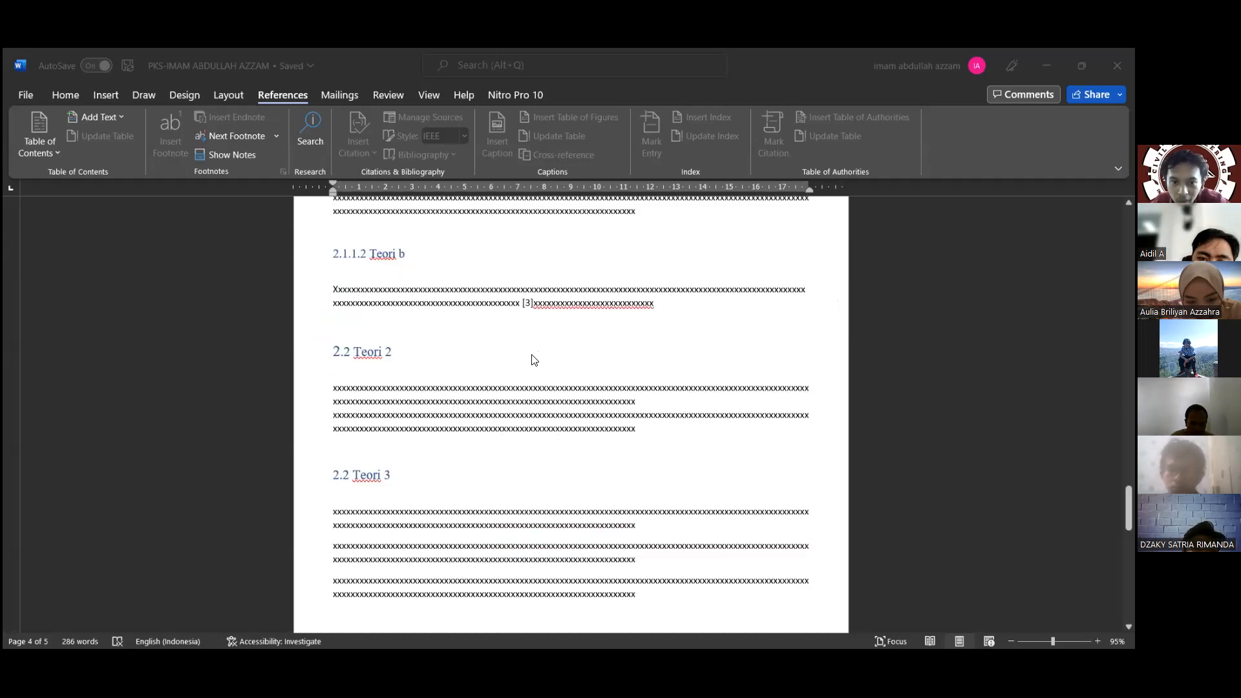
{"action": "scroll", "coordinate": [596, 350], "scroll_direction": "up", "scroll_amount": 3}
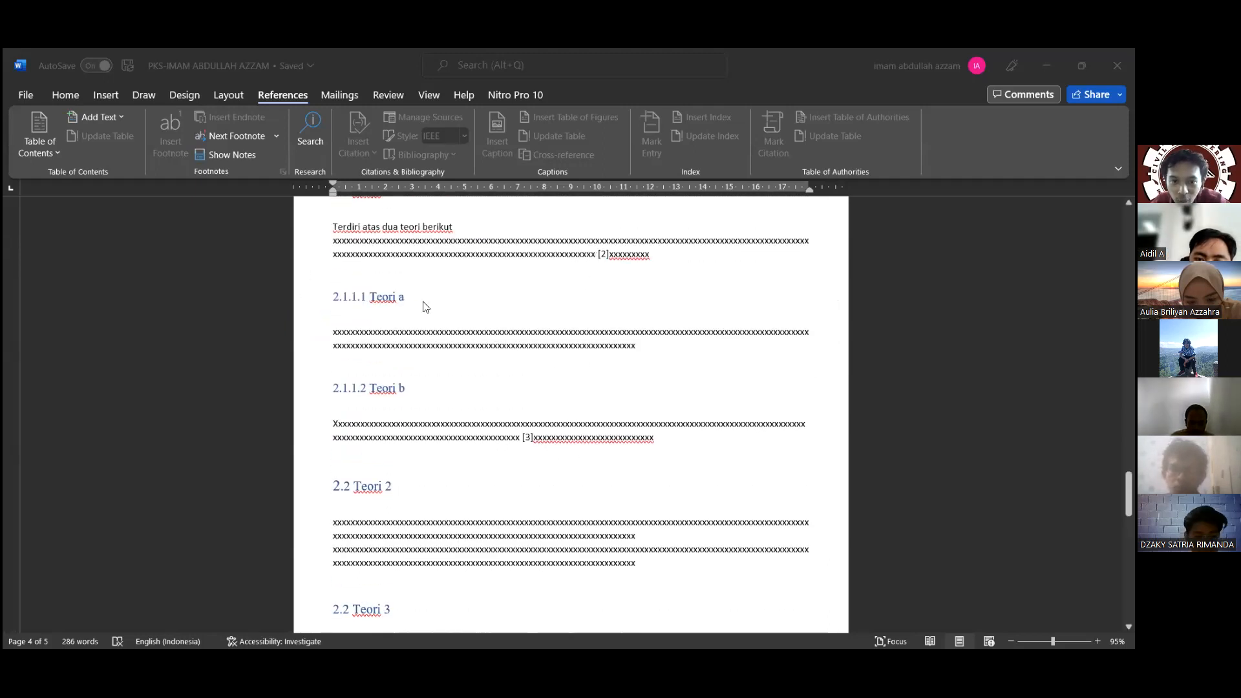
{"action": "scroll", "coordinate": [550, 329], "scroll_direction": "up", "scroll_amount": 1}
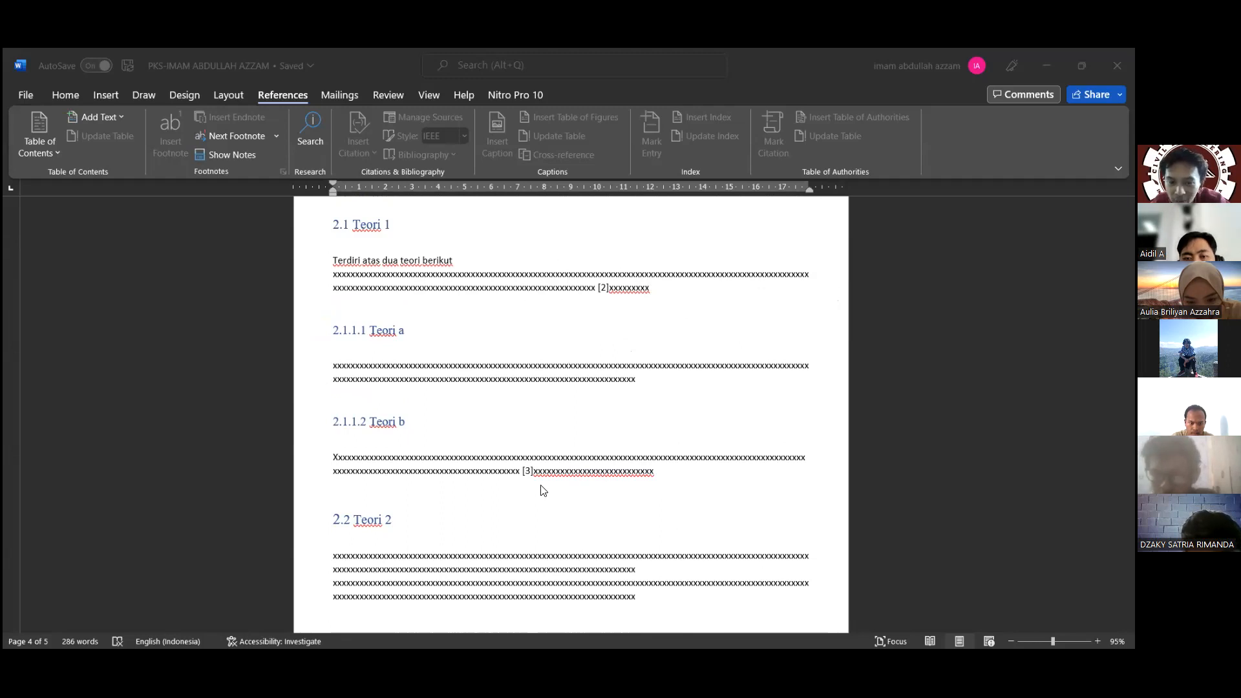
{"action": "scroll", "coordinate": [582, 436], "scroll_direction": "up", "scroll_amount": 5}
{"action": "scroll", "coordinate": [638, 475], "scroll_direction": "down", "scroll_amount": 2}
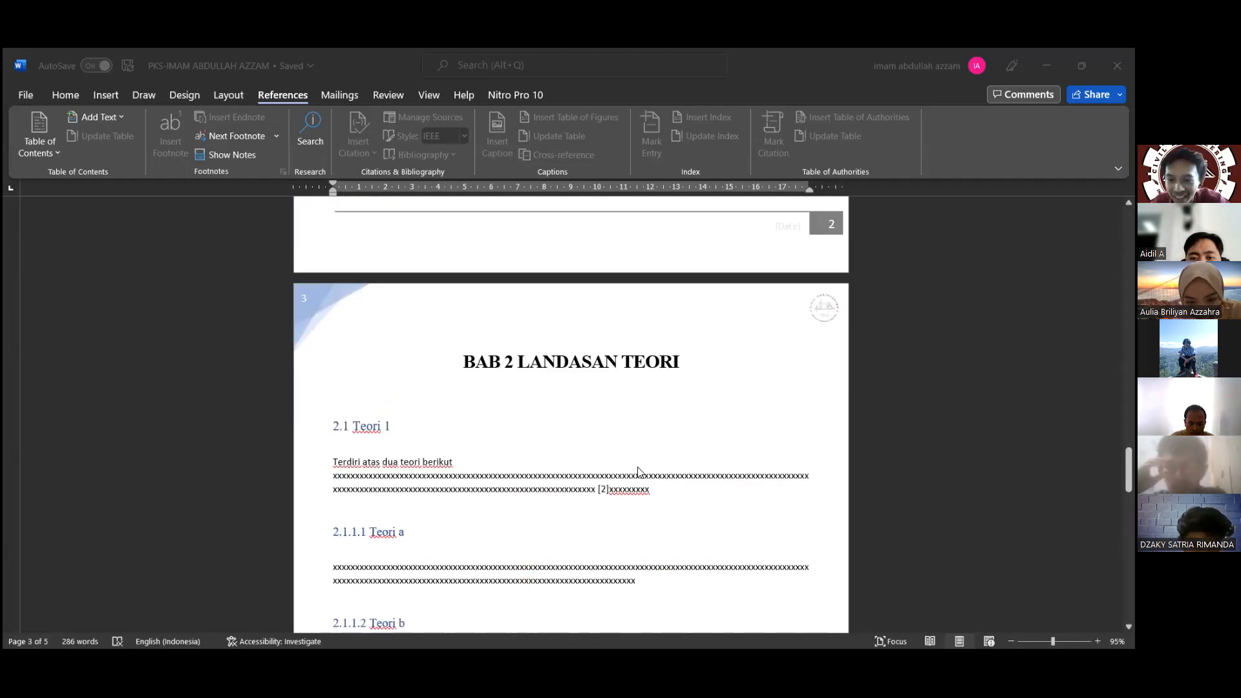
{"action": "scroll", "coordinate": [638, 470], "scroll_direction": "up", "scroll_amount": 10}
{"action": "scroll", "coordinate": [637, 464], "scroll_direction": "up", "scroll_amount": 15}
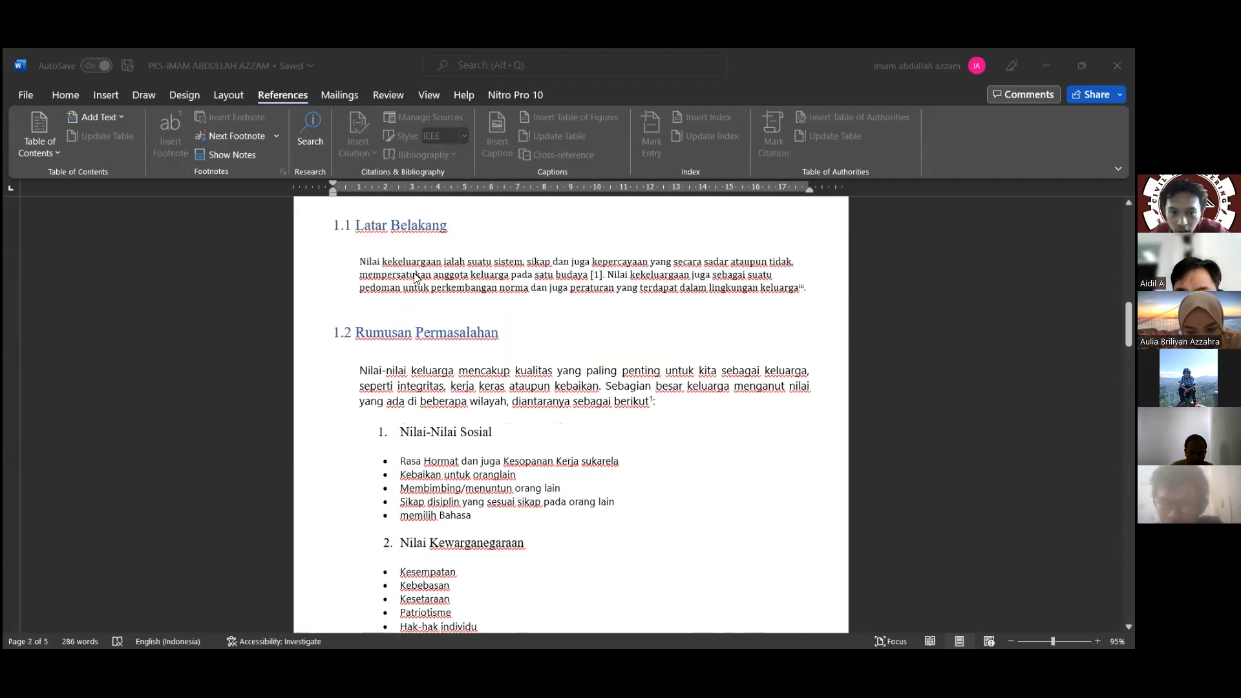
{"action": "scroll", "coordinate": [614, 397], "scroll_direction": "down", "scroll_amount": 15}
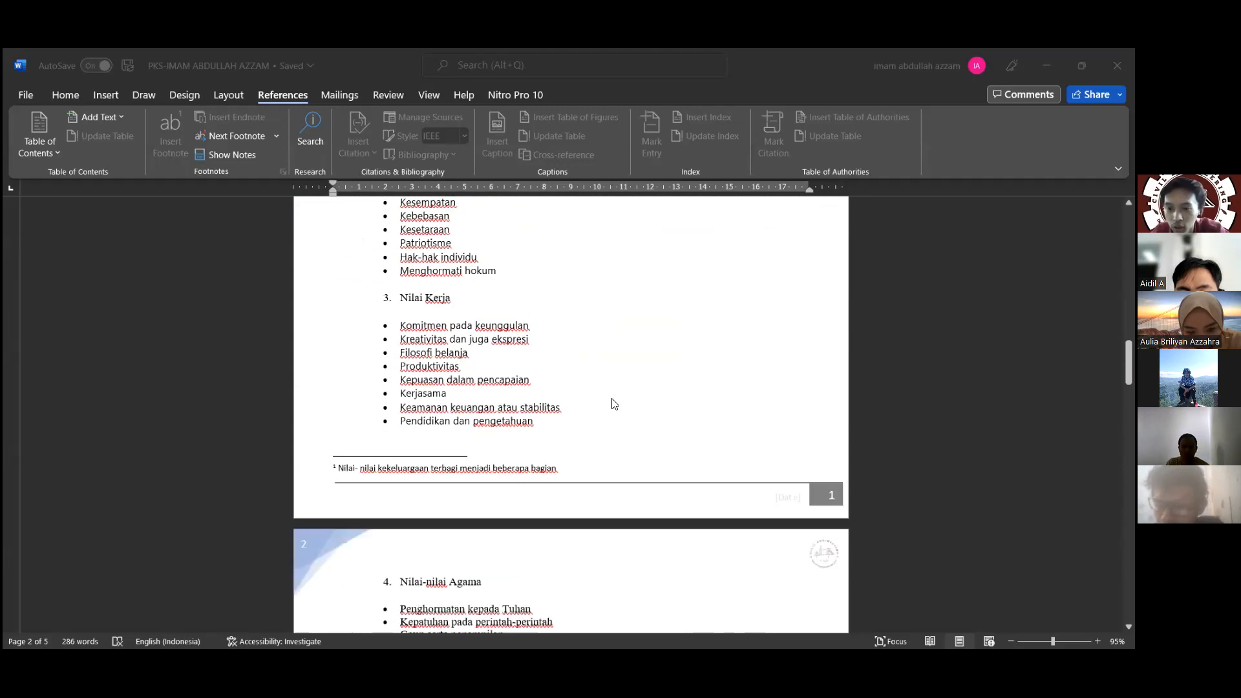
{"action": "scroll", "coordinate": [615, 412], "scroll_direction": "down", "scroll_amount": 8}
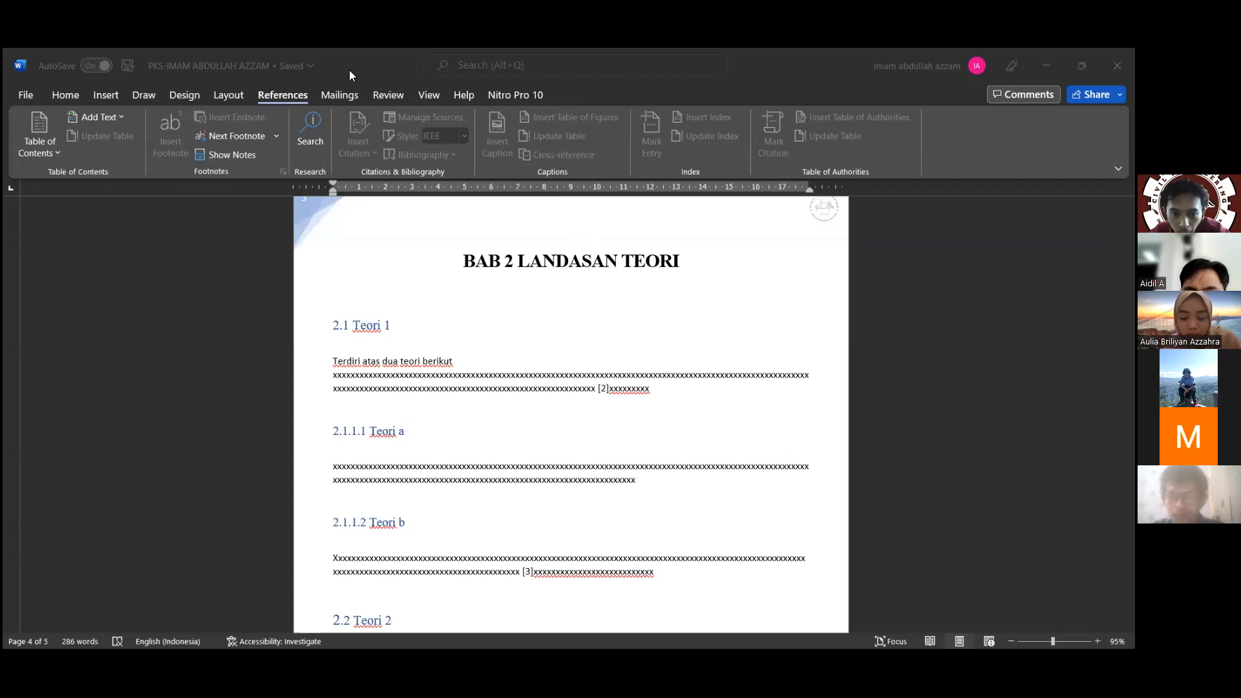
{"action": "scroll", "coordinate": [590, 393], "scroll_direction": "down", "scroll_amount": 10}
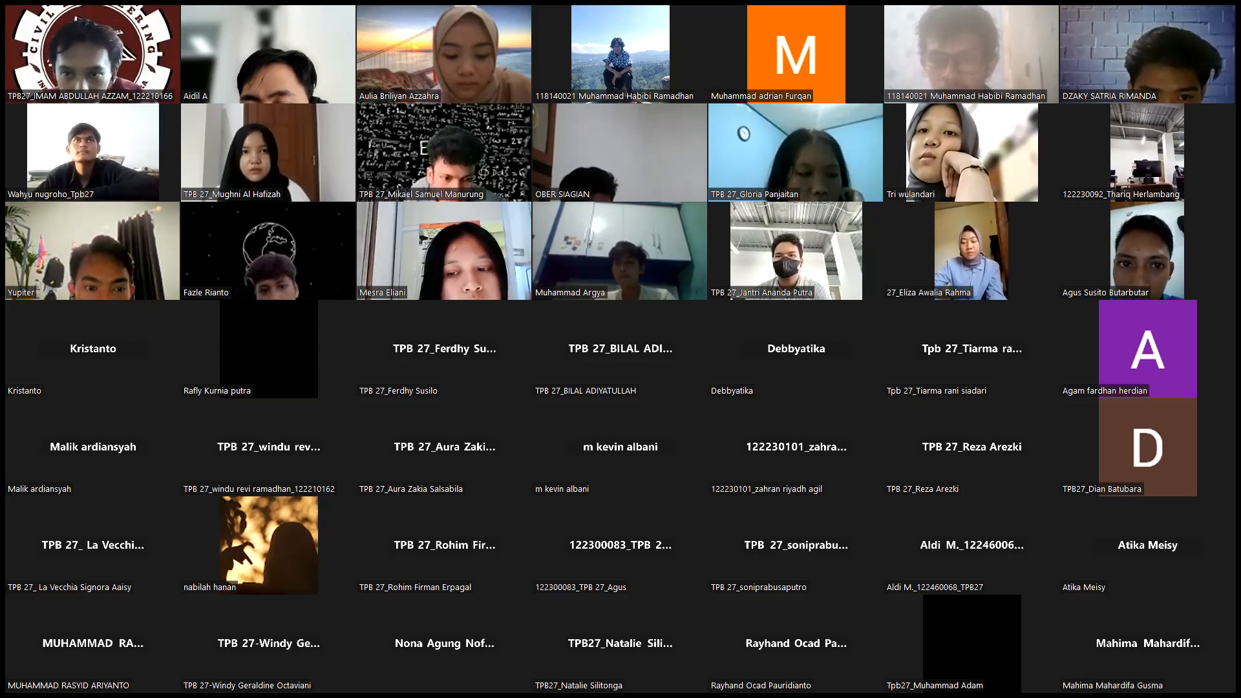
Switch from the Zoom gallery back to Word and view the four-entry References list
{"action": "key", "text": "alt+Tab"}
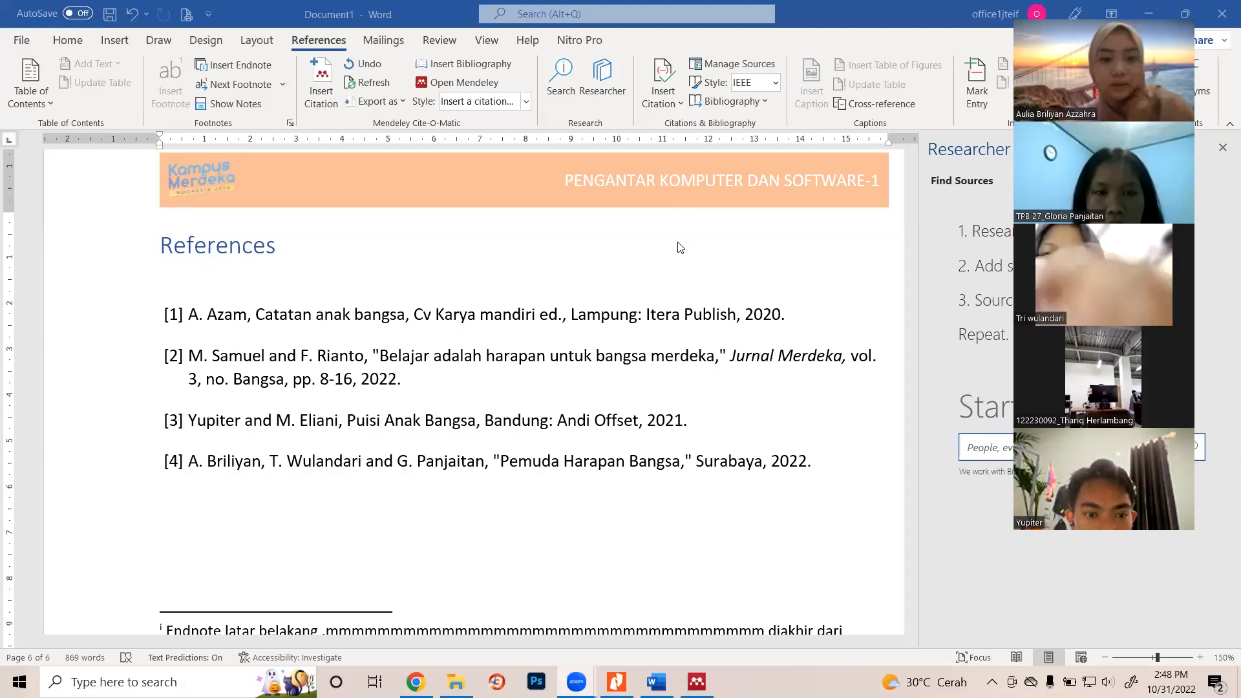
{"action": "scroll", "coordinate": [676, 247], "scroll_direction": "up", "scroll_amount": 5}
{"action": "scroll", "coordinate": [727, 188], "scroll_direction": "down", "scroll_amount": 5}
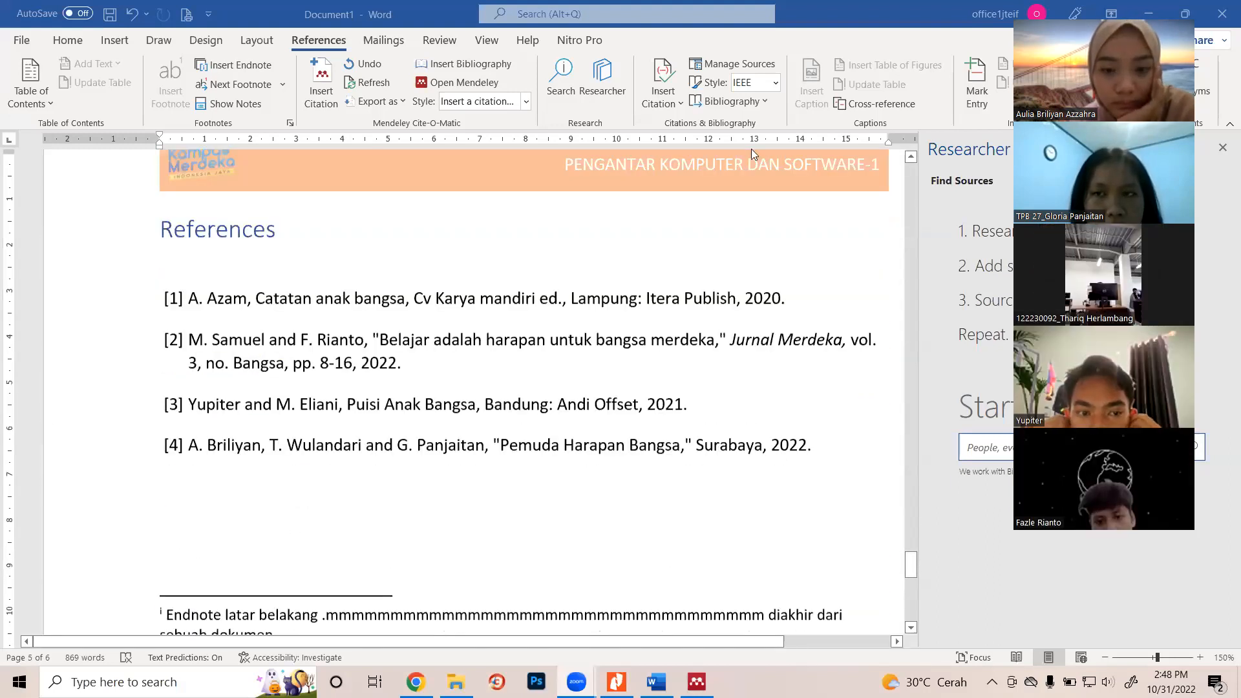
{"action": "scroll", "coordinate": [752, 149], "scroll_direction": "down", "scroll_amount": 1}
Correct the author name of the 'Catatan anak bangsa' source in Manage Sources, updating both lists
{"action": "left_click", "coordinate": [725, 67]}
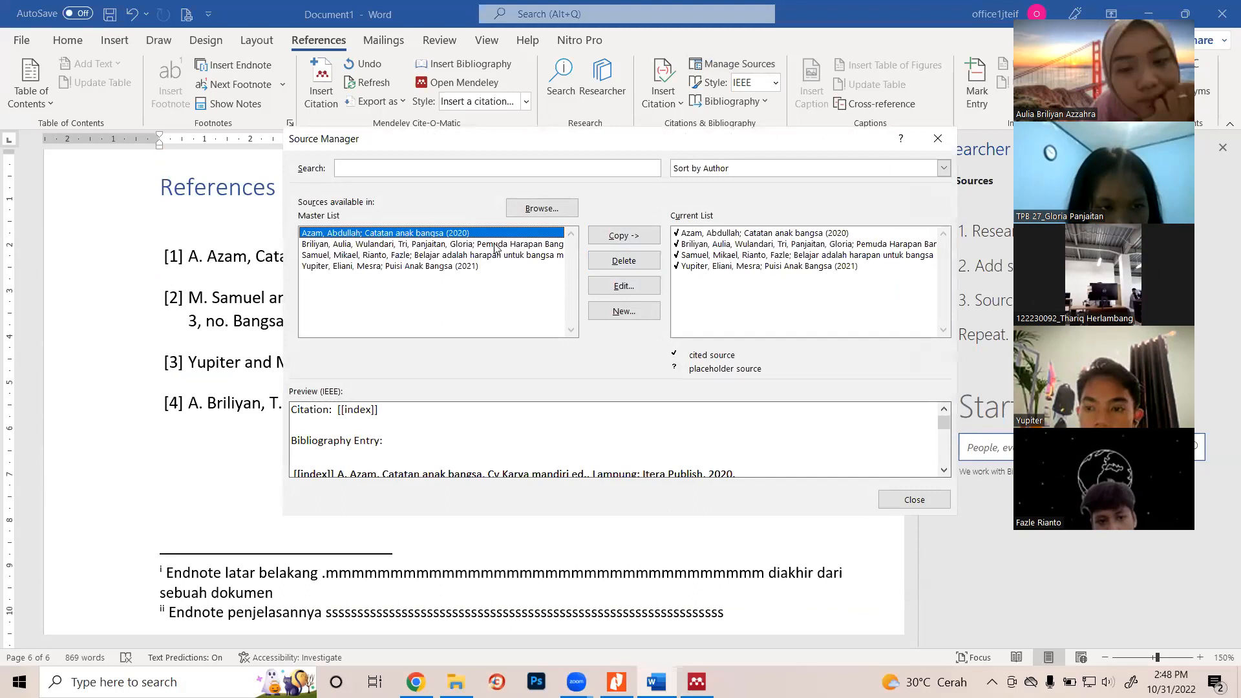
{"action": "left_click", "coordinate": [636, 285]}
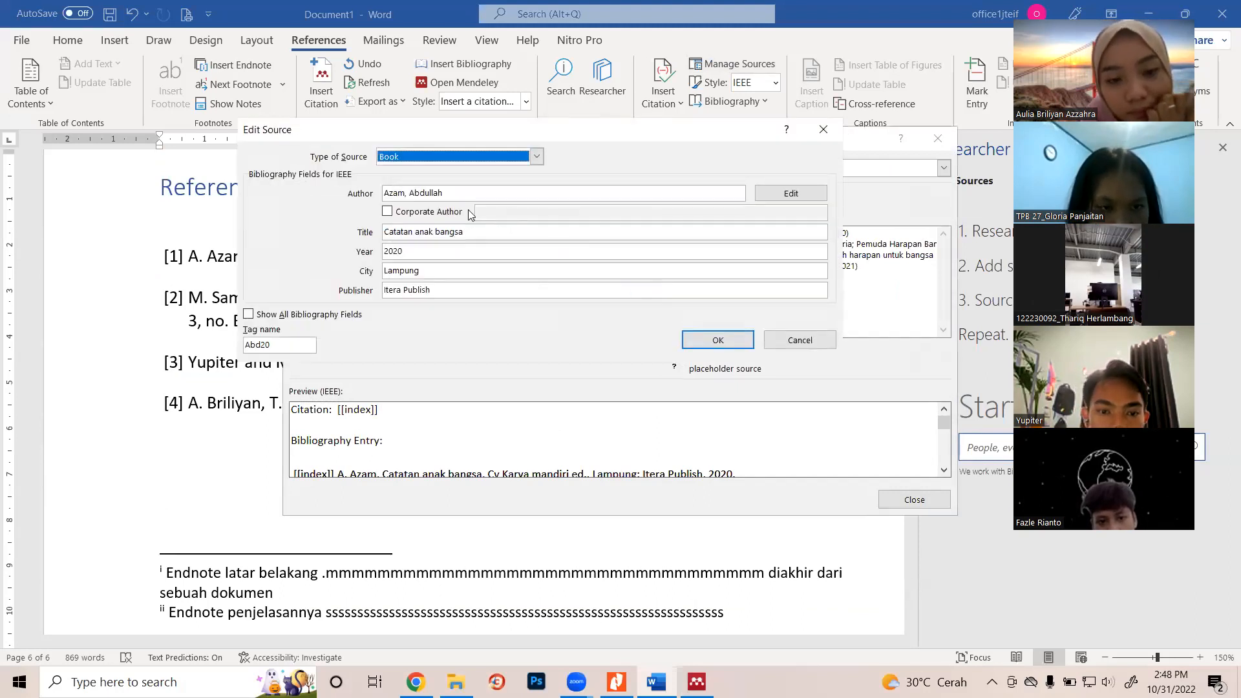
{"action": "left_click", "coordinate": [791, 194]}
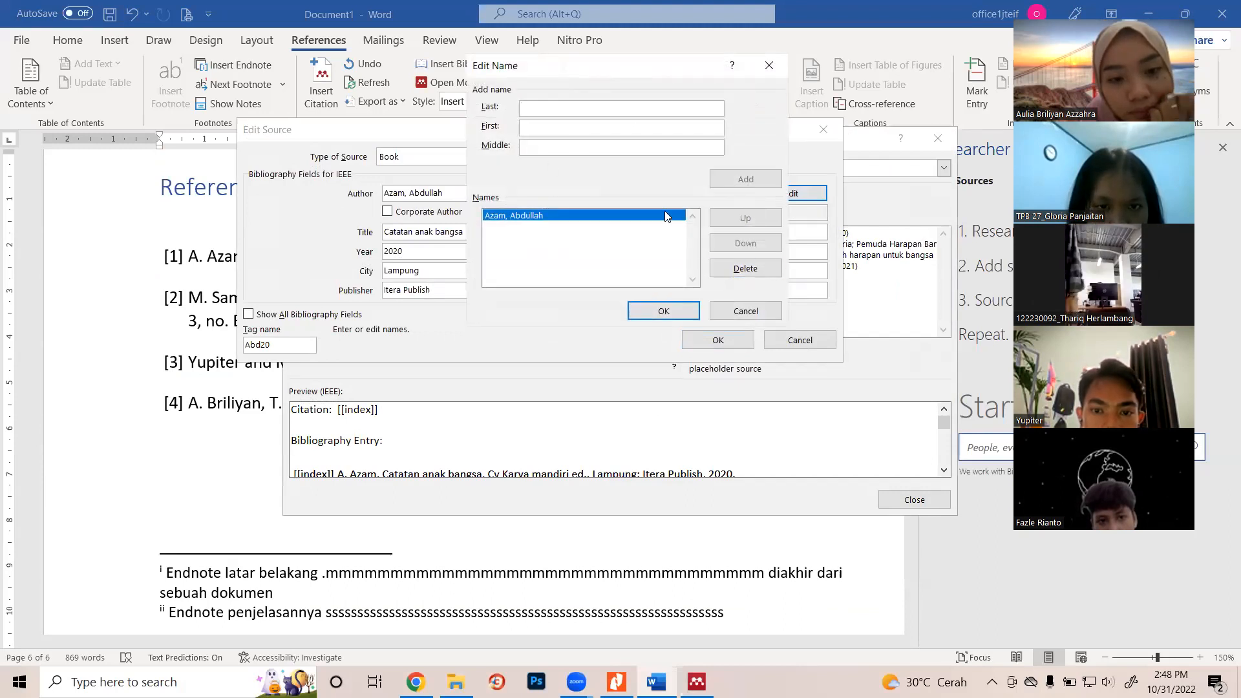
{"action": "left_click", "coordinate": [750, 269]}
{"action": "left_click", "coordinate": [585, 106]}
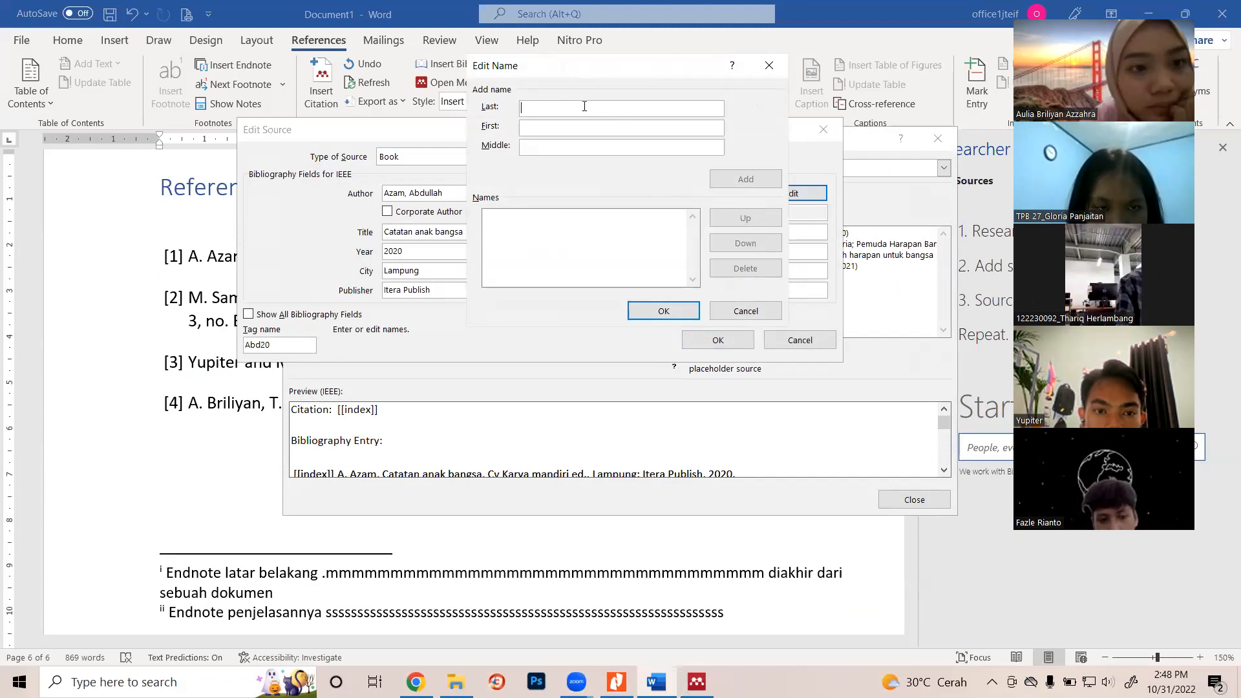
{"action": "type", "text": "Azam Abdullah"}
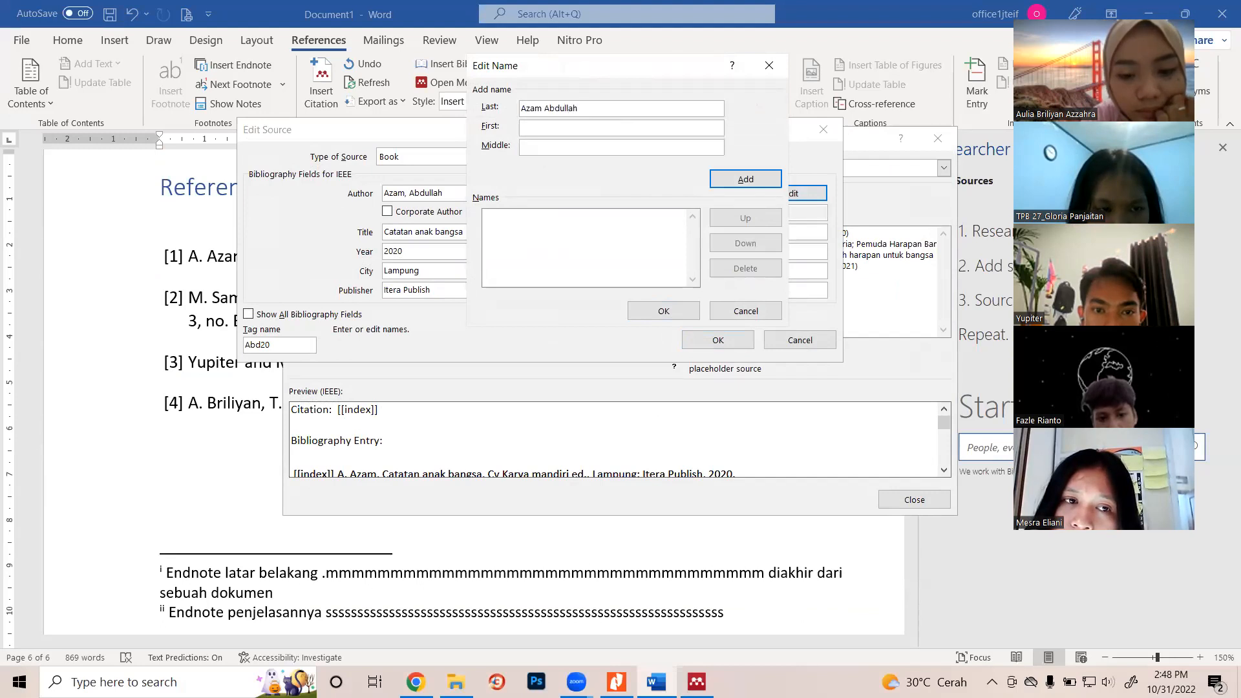
{"action": "type", "text": "Imam"}
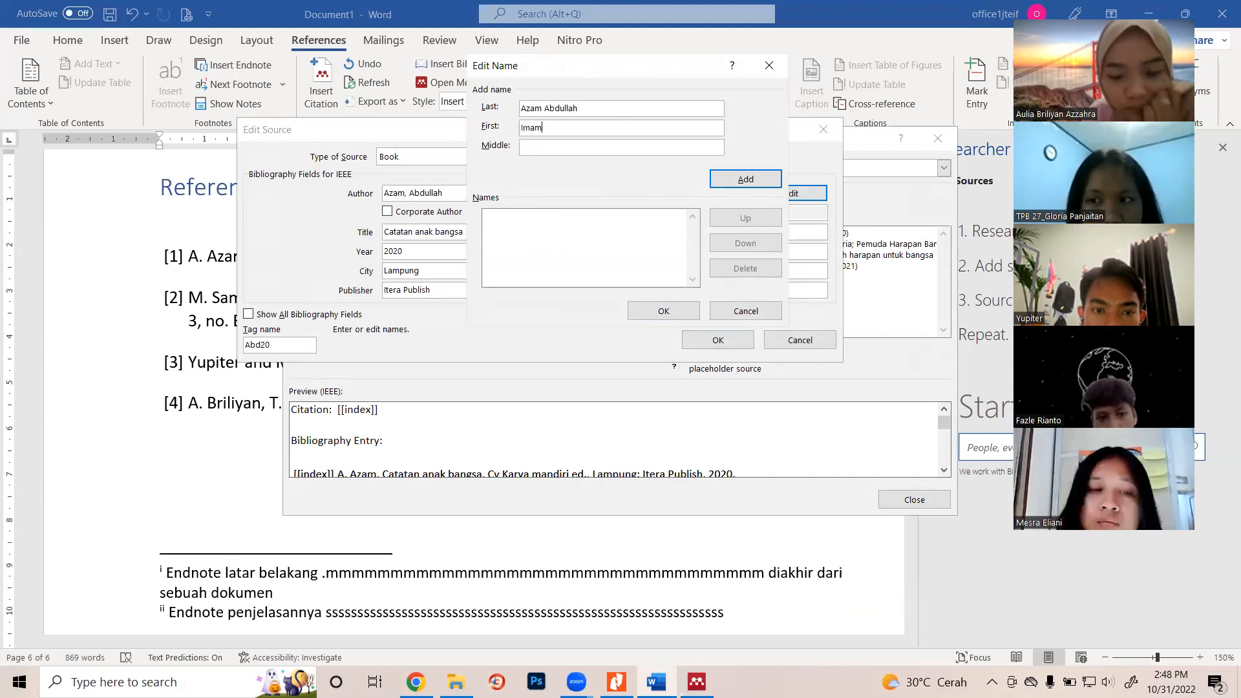
{"action": "left_click", "coordinate": [745, 179]}
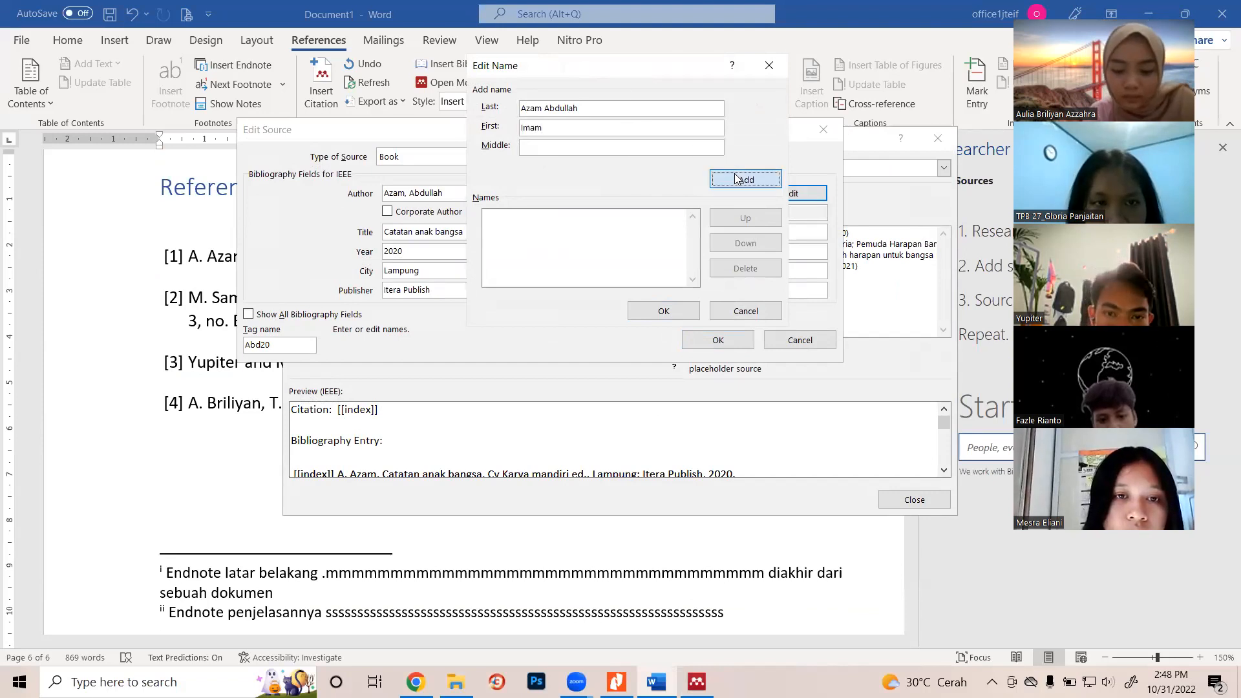
{"action": "left_click", "coordinate": [666, 312]}
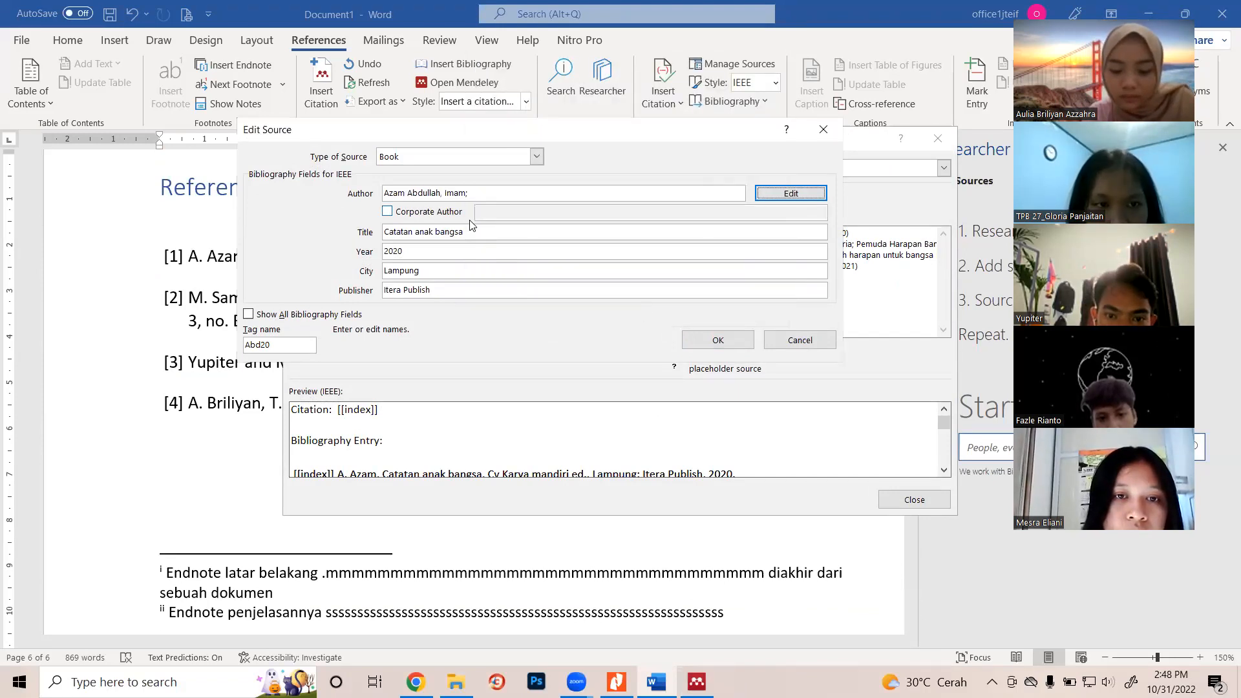
{"action": "left_click", "coordinate": [718, 340]}
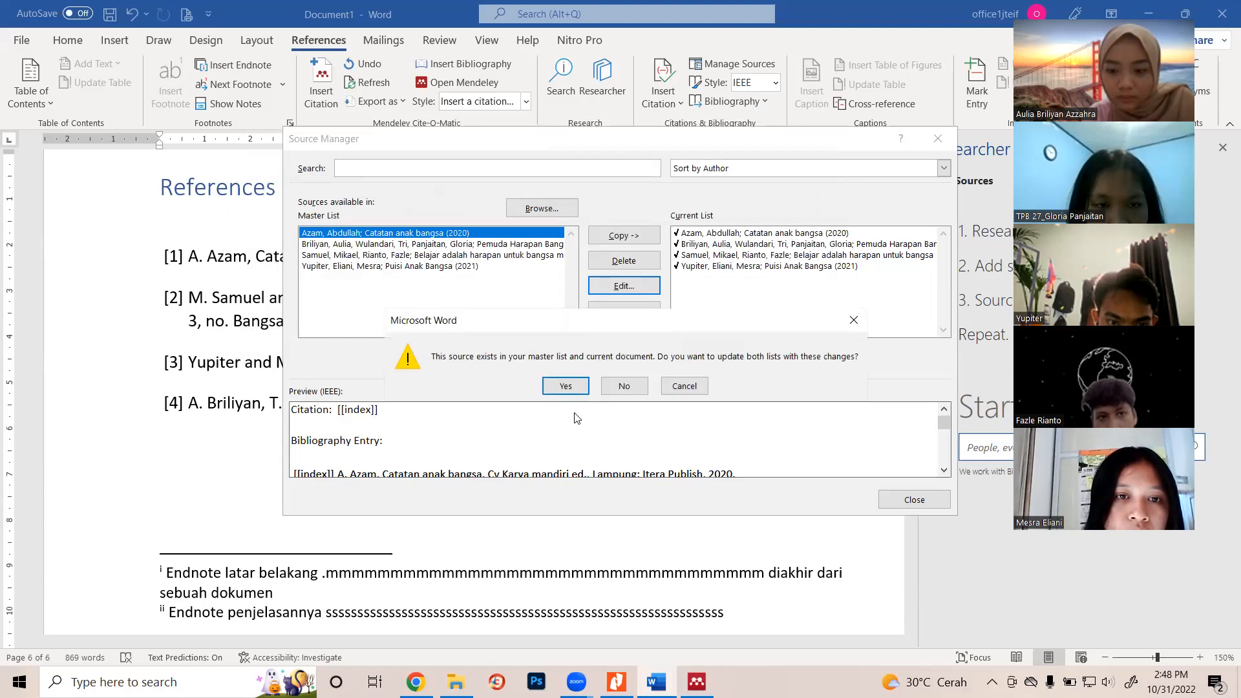
{"action": "left_click", "coordinate": [581, 391]}
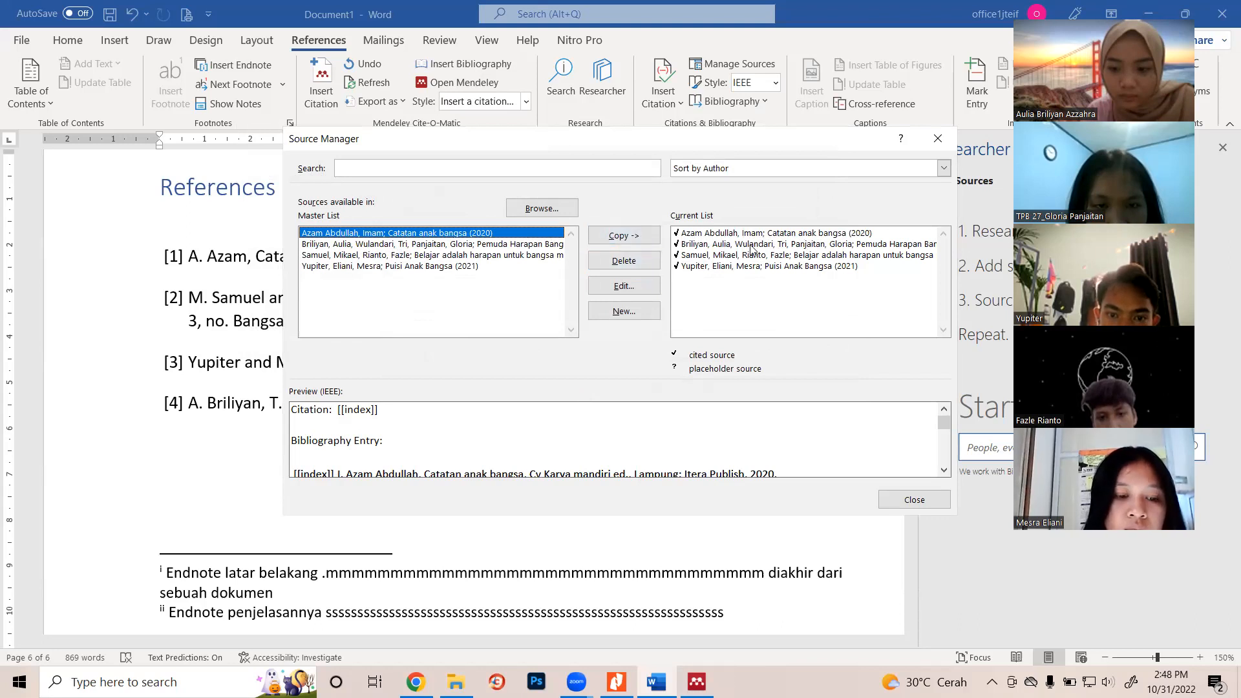
{"action": "left_click", "coordinate": [914, 500]}
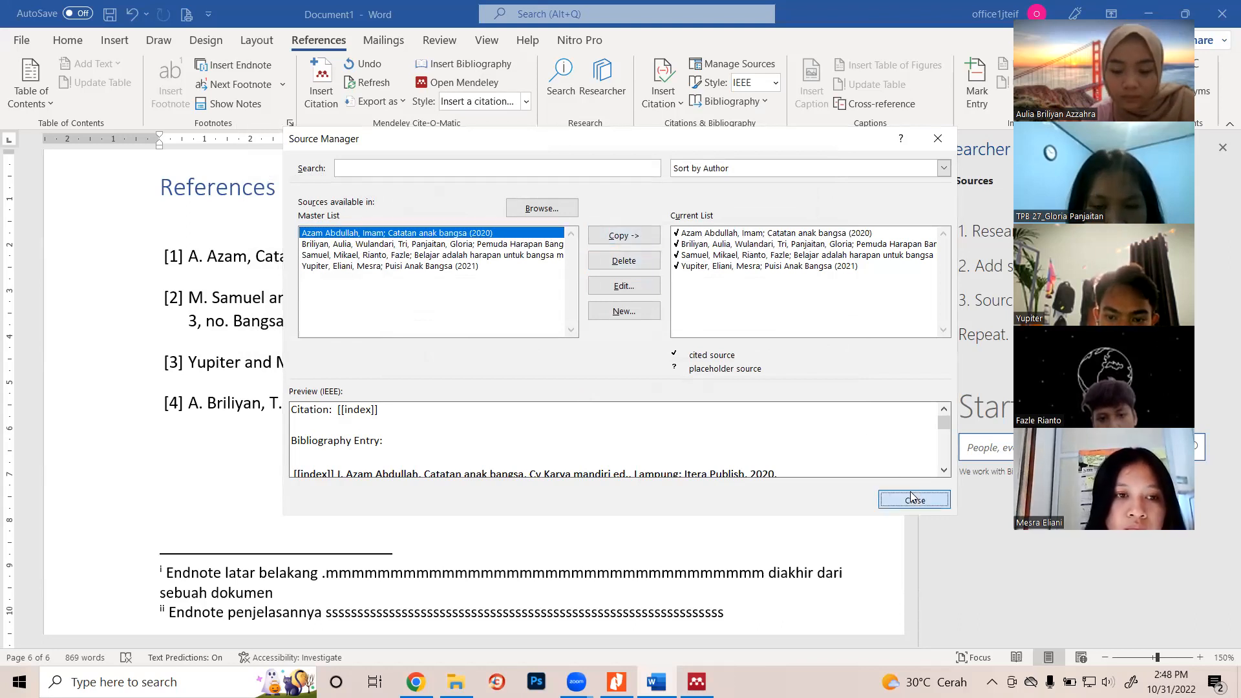
Update the bibliography so its first entry shows the corrected author's full name
{"action": "scroll", "coordinate": [285, 363], "scroll_direction": "up", "scroll_amount": 4}
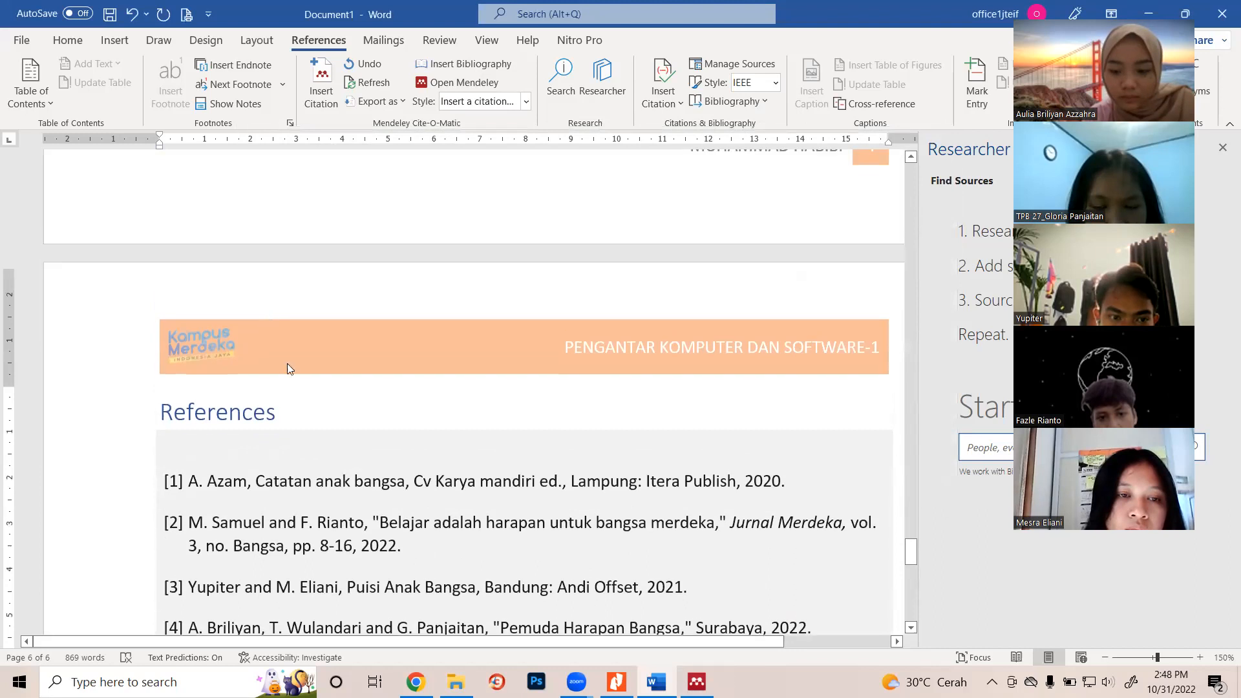
{"action": "left_click", "coordinate": [233, 450]}
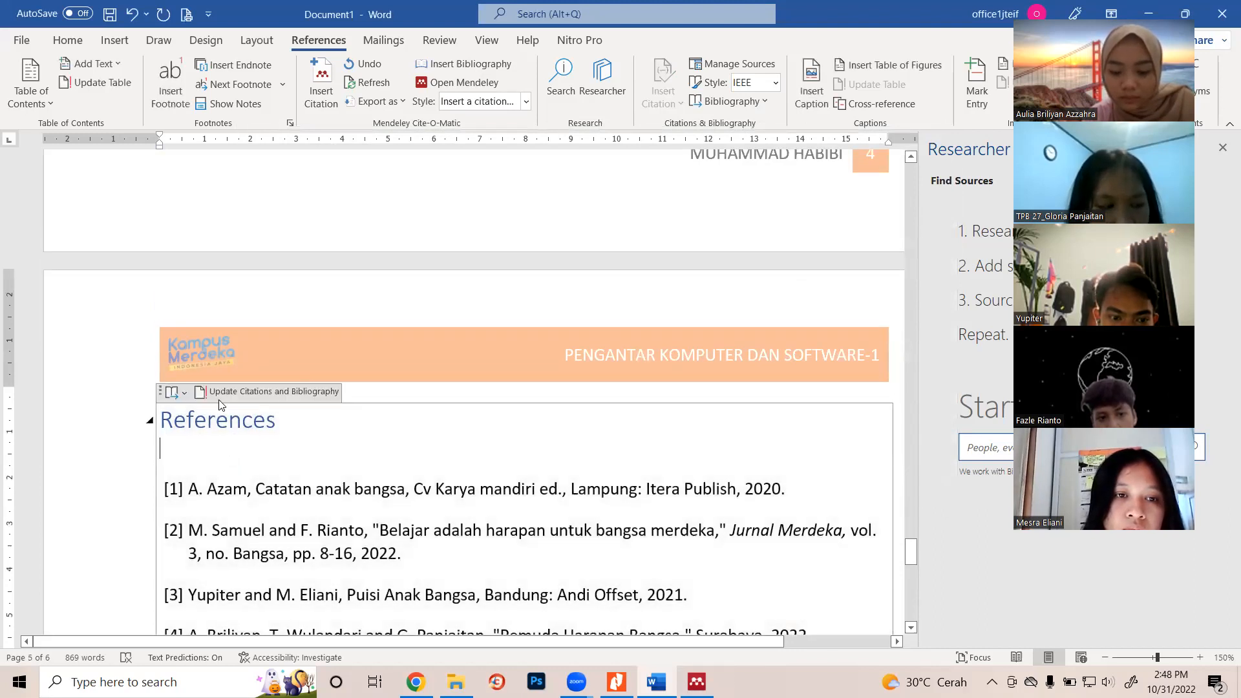
{"action": "left_click", "coordinate": [220, 396]}
{"action": "left_click", "coordinate": [247, 452]}
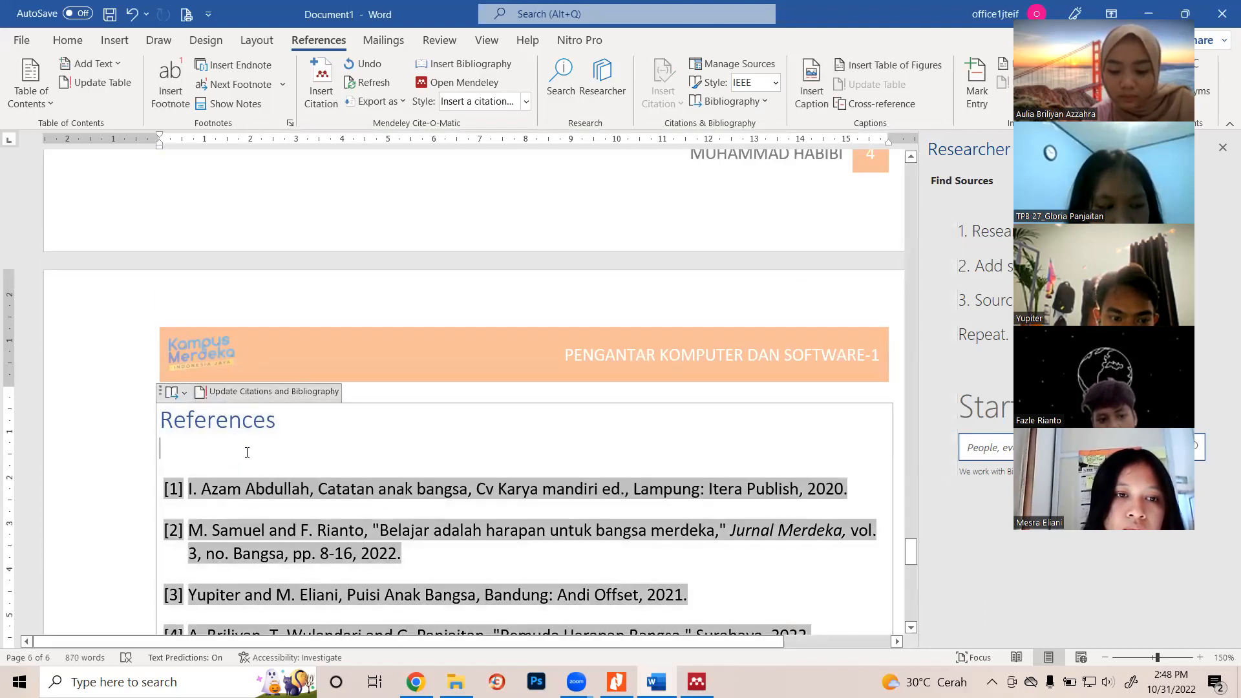
{"action": "left_click", "coordinate": [200, 491]}
{"action": "scroll", "coordinate": [328, 486], "scroll_direction": "down", "scroll_amount": 5}
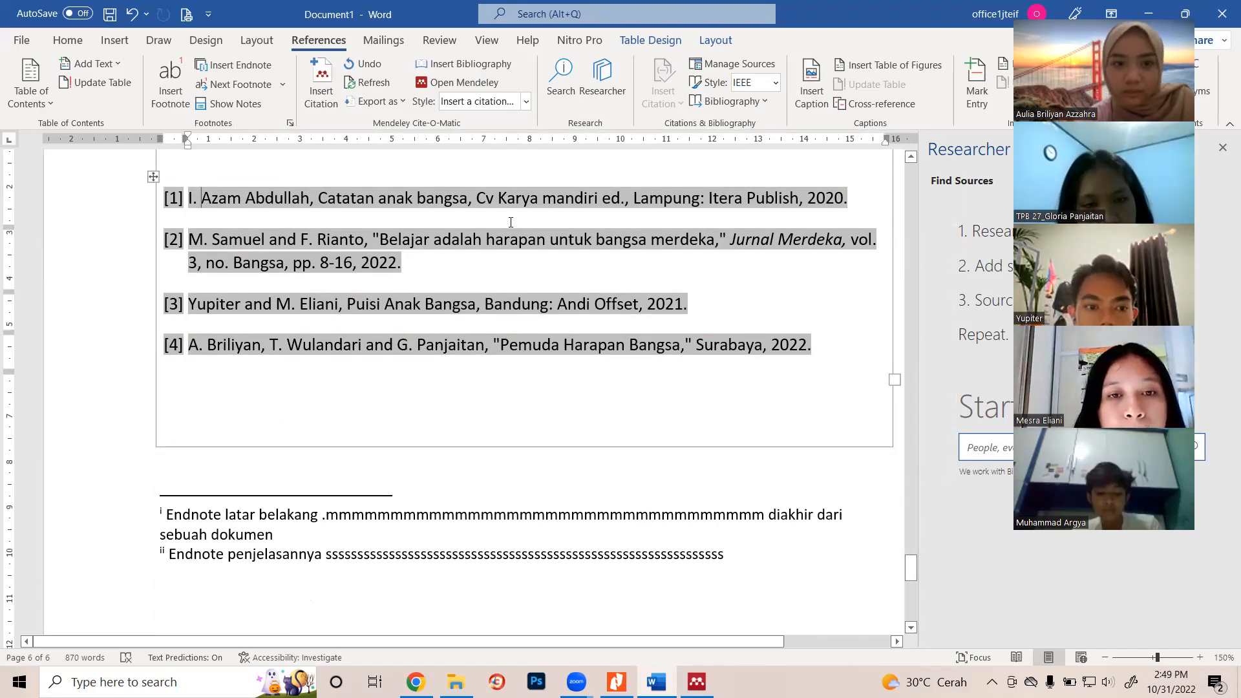
{"action": "scroll", "coordinate": [610, 457], "scroll_direction": "down", "scroll_amount": 7}
{"action": "left_click", "coordinate": [616, 682]}
Read through the Nitro Pro slides on Page Numbering, then return to the Word report
{"action": "scroll", "coordinate": [622, 425], "scroll_direction": "down", "scroll_amount": 2}
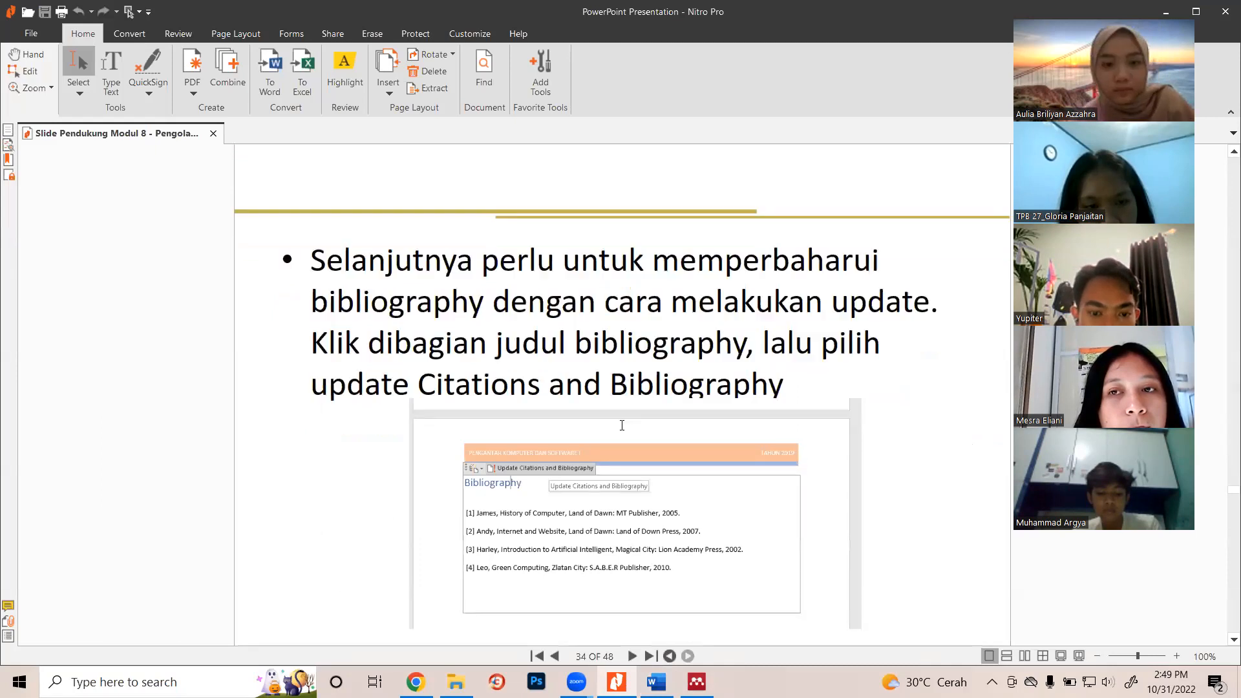
{"action": "scroll", "coordinate": [613, 405], "scroll_direction": "down", "scroll_amount": 2}
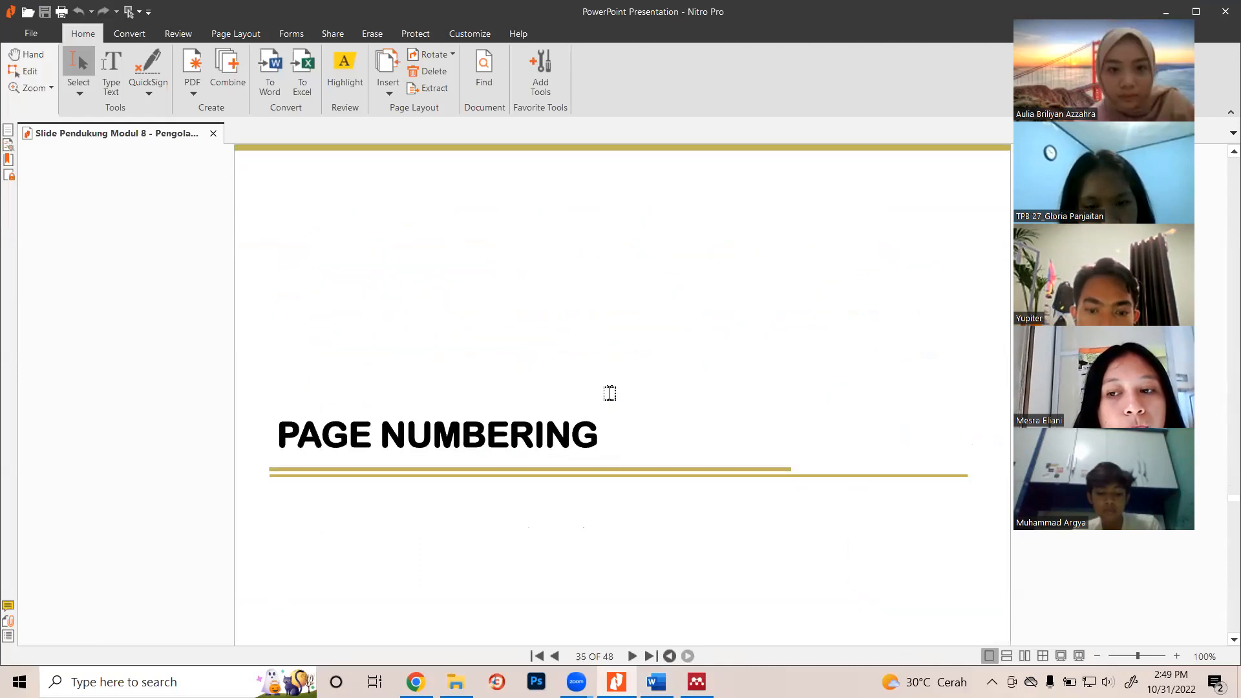
{"action": "scroll", "coordinate": [609, 394], "scroll_direction": "down", "scroll_amount": 3}
{"action": "scroll", "coordinate": [610, 411], "scroll_direction": "down", "scroll_amount": 4}
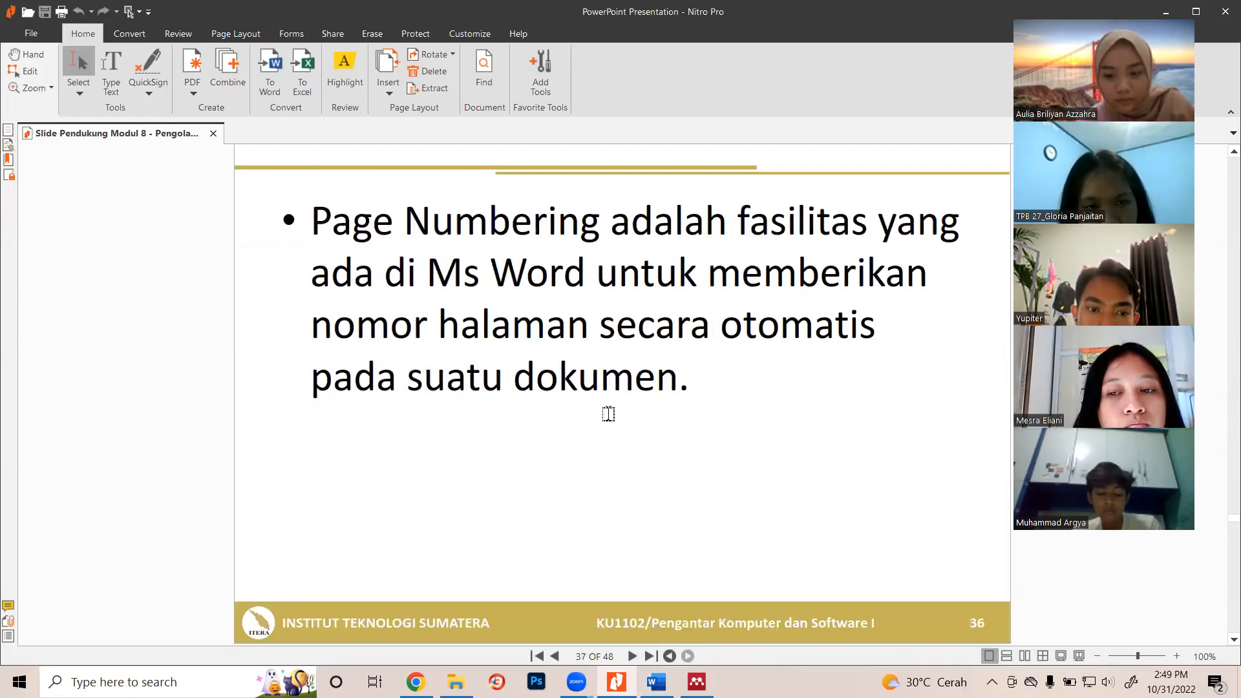
{"action": "scroll", "coordinate": [610, 419], "scroll_direction": "down", "scroll_amount": 5}
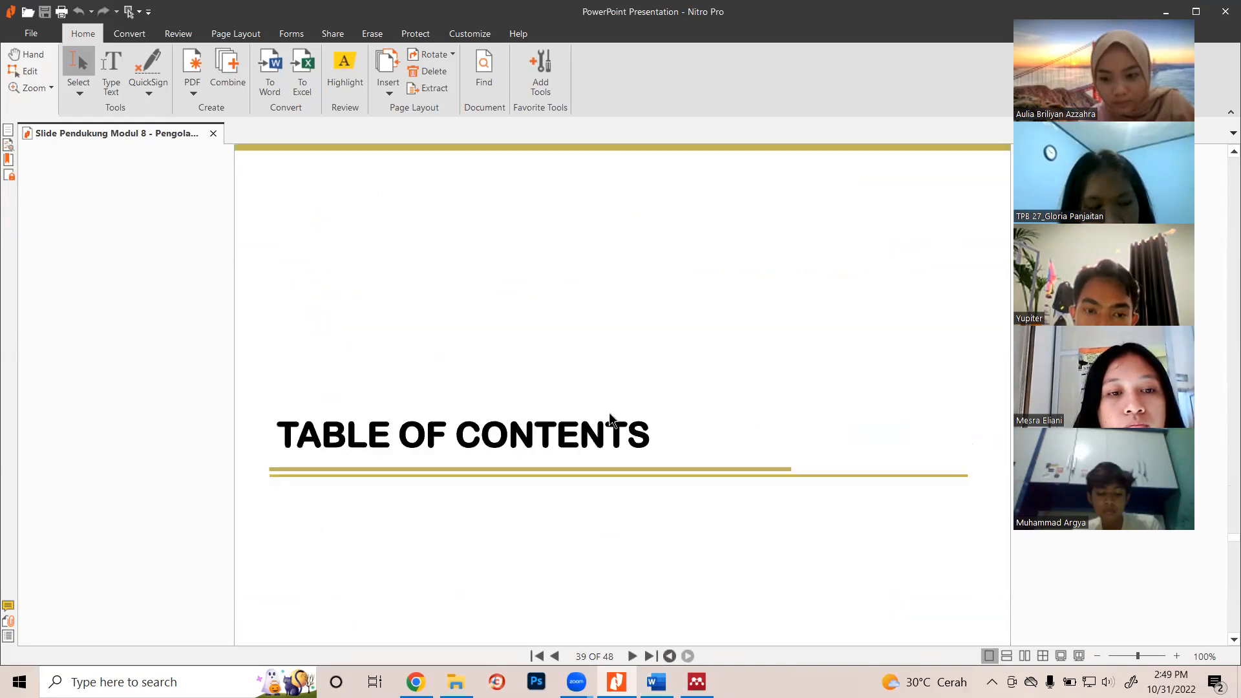
{"action": "scroll", "coordinate": [592, 429], "scroll_direction": "up", "scroll_amount": 3}
{"action": "scroll", "coordinate": [592, 411], "scroll_direction": "up", "scroll_amount": 3}
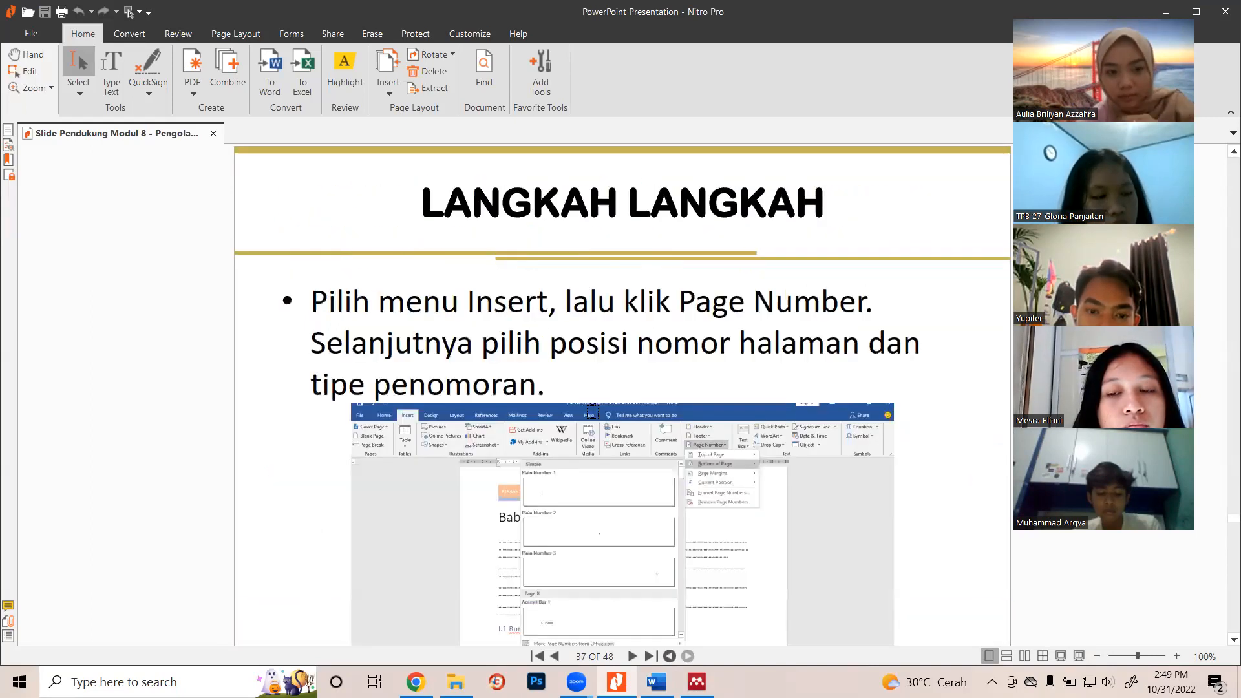
{"action": "left_click", "coordinate": [657, 682]}
{"action": "scroll", "coordinate": [509, 315], "scroll_direction": "up", "scroll_amount": 10}
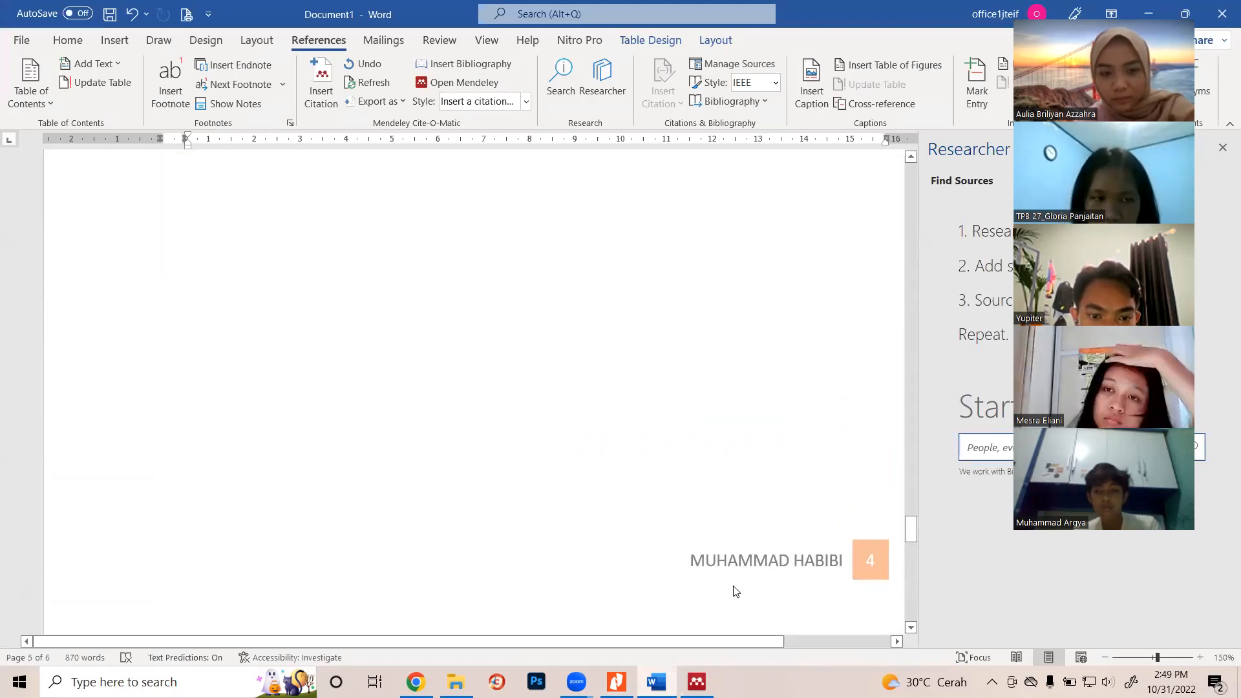
Insert a Plain Number 3 page number at the bottom right of every page
{"action": "left_click", "coordinate": [846, 568]}
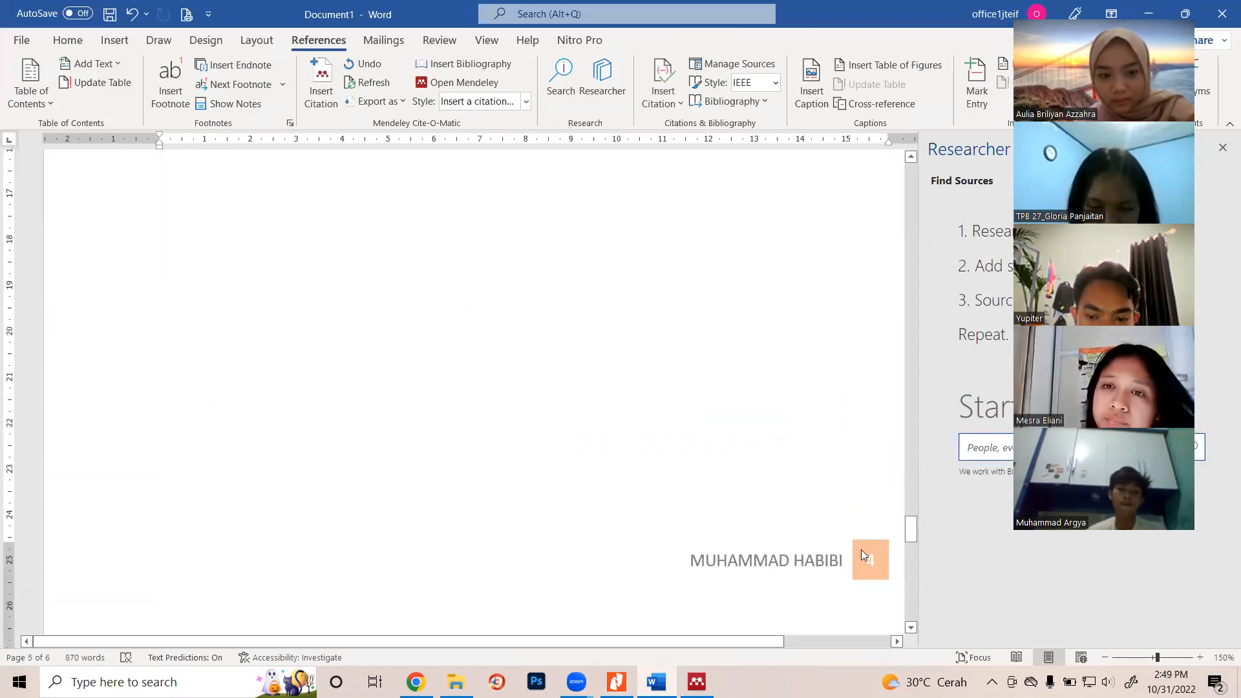
{"action": "scroll", "coordinate": [666, 405], "scroll_direction": "up", "scroll_amount": 10}
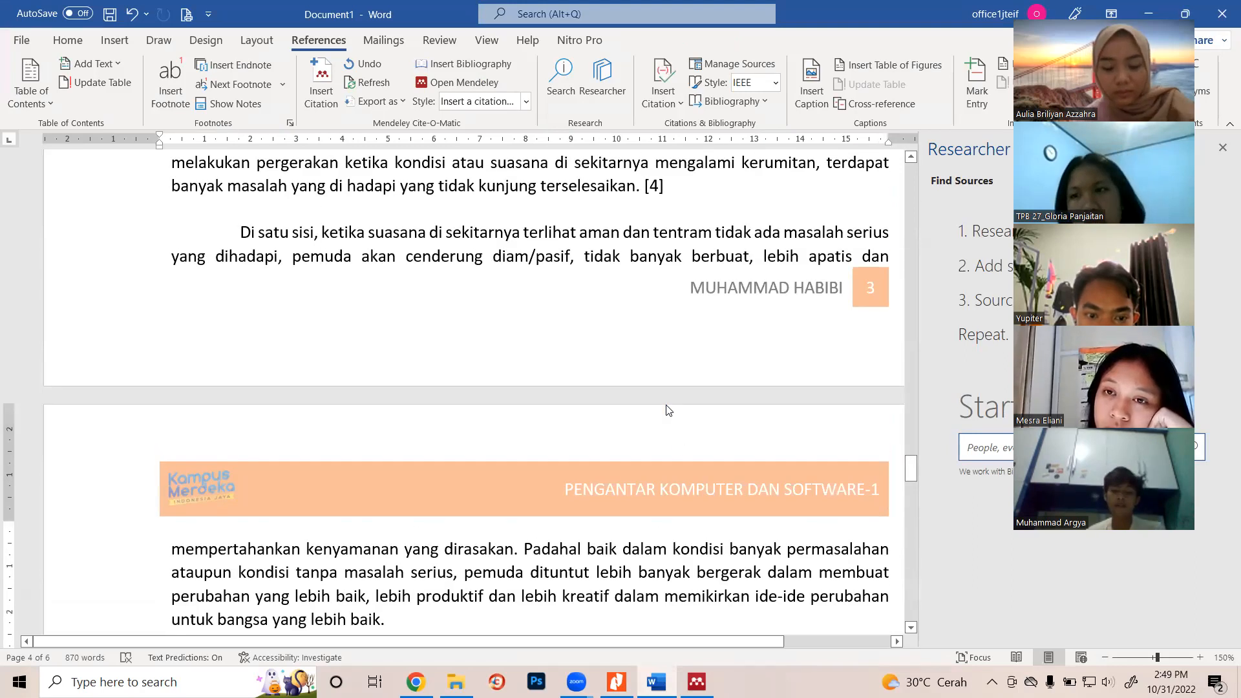
{"action": "scroll", "coordinate": [668, 410], "scroll_direction": "down", "scroll_amount": 10}
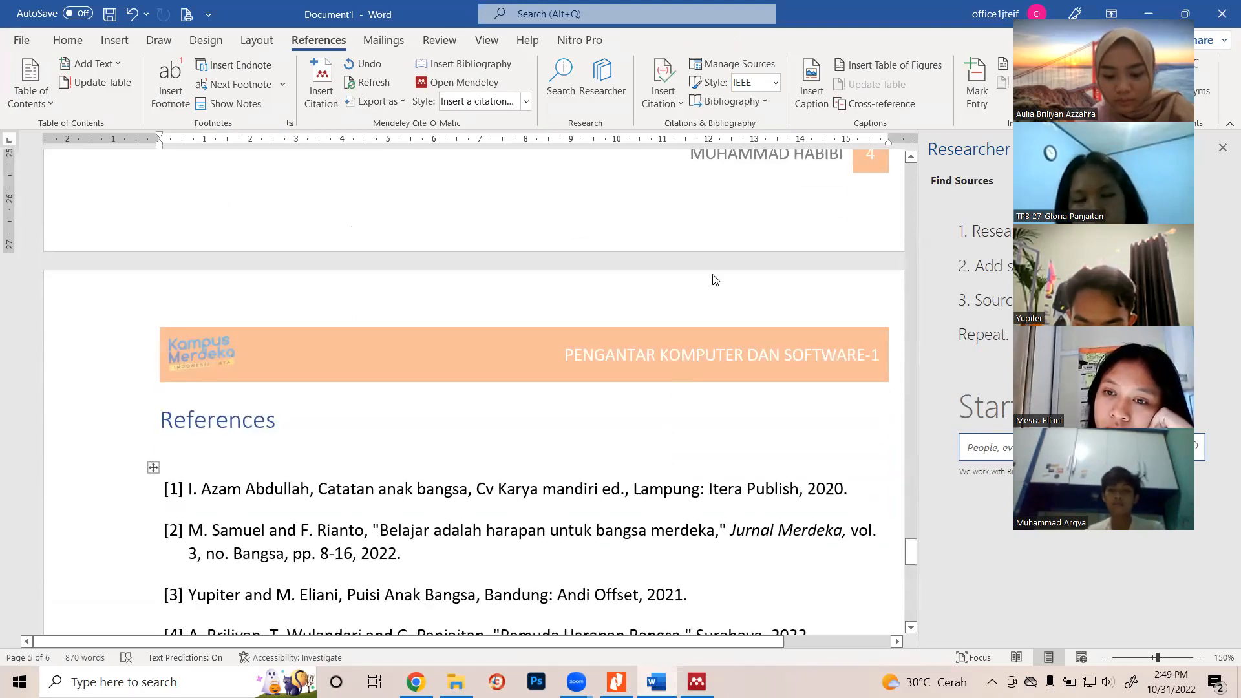
{"action": "scroll", "coordinate": [715, 279], "scroll_direction": "up", "scroll_amount": 4}
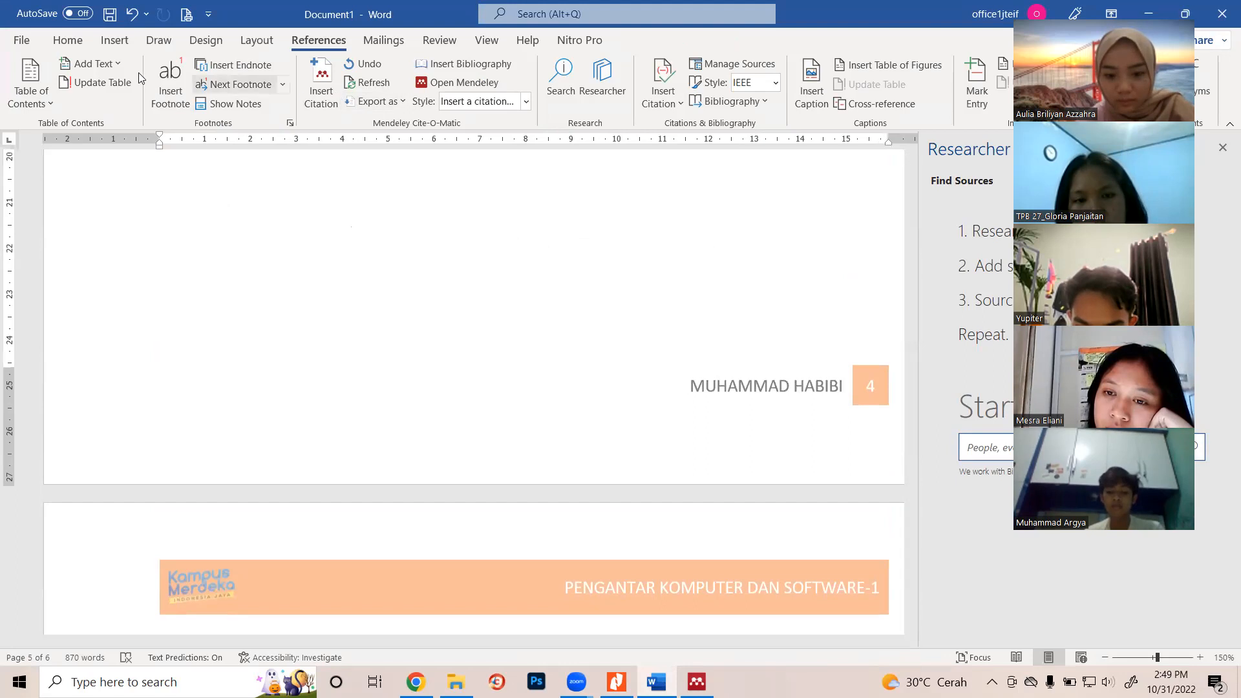
{"action": "left_click", "coordinate": [115, 41]}
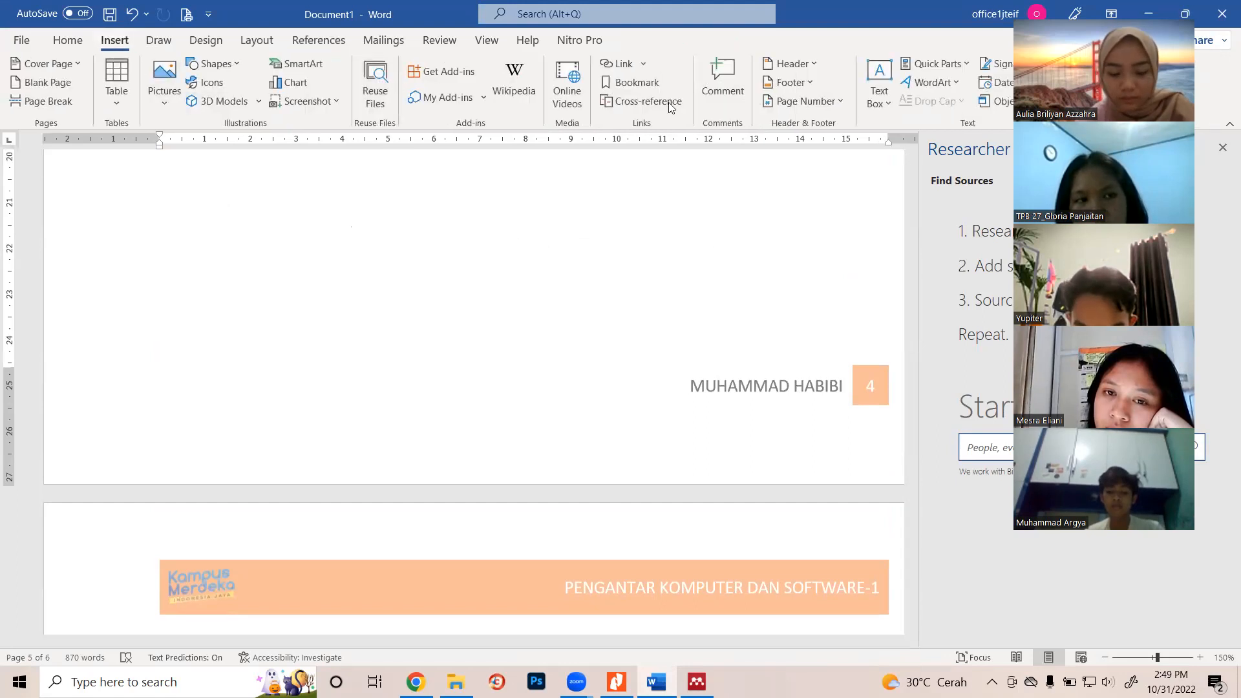
{"action": "left_click", "coordinate": [838, 102]}
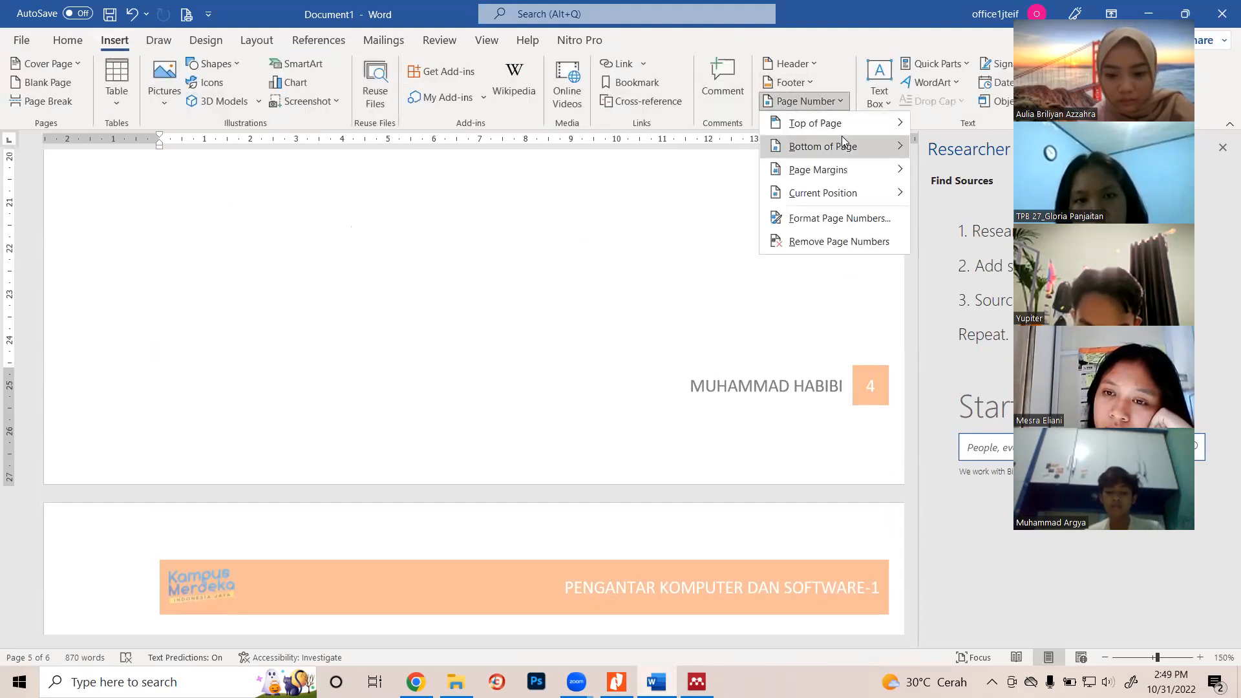
{"action": "mouse_move", "coordinate": [847, 150]}
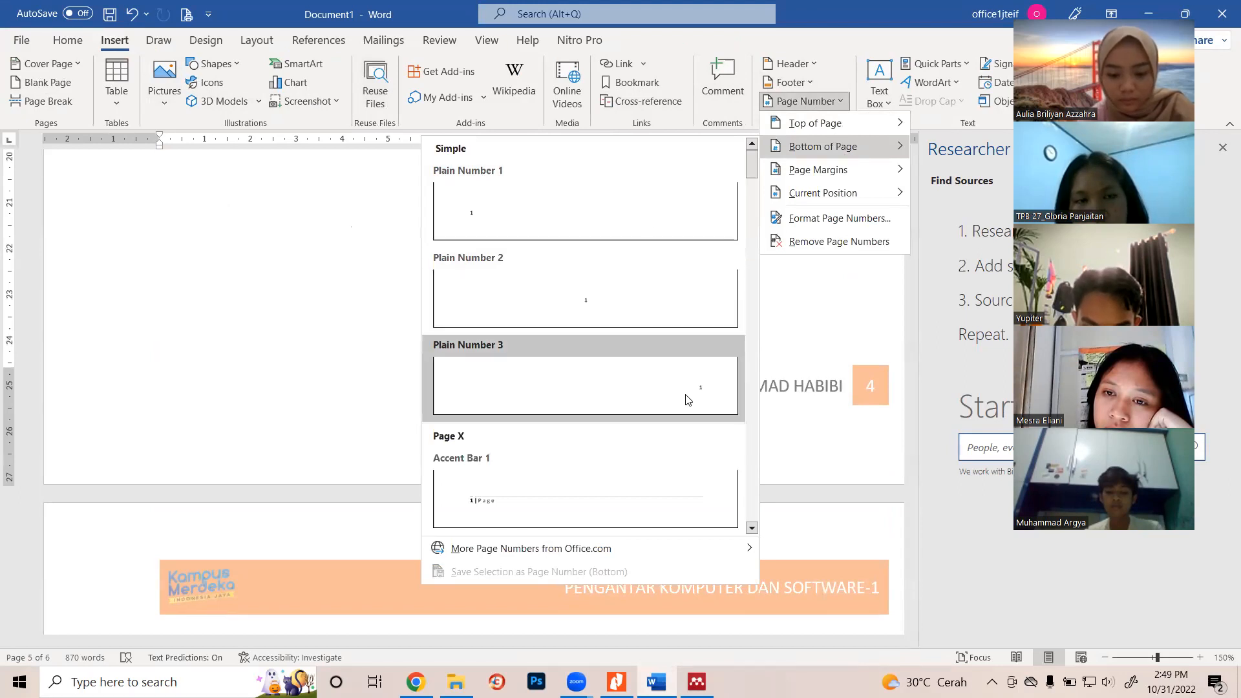
{"action": "left_click", "coordinate": [677, 388]}
{"action": "scroll", "coordinate": [779, 463], "scroll_direction": "down", "scroll_amount": 3}
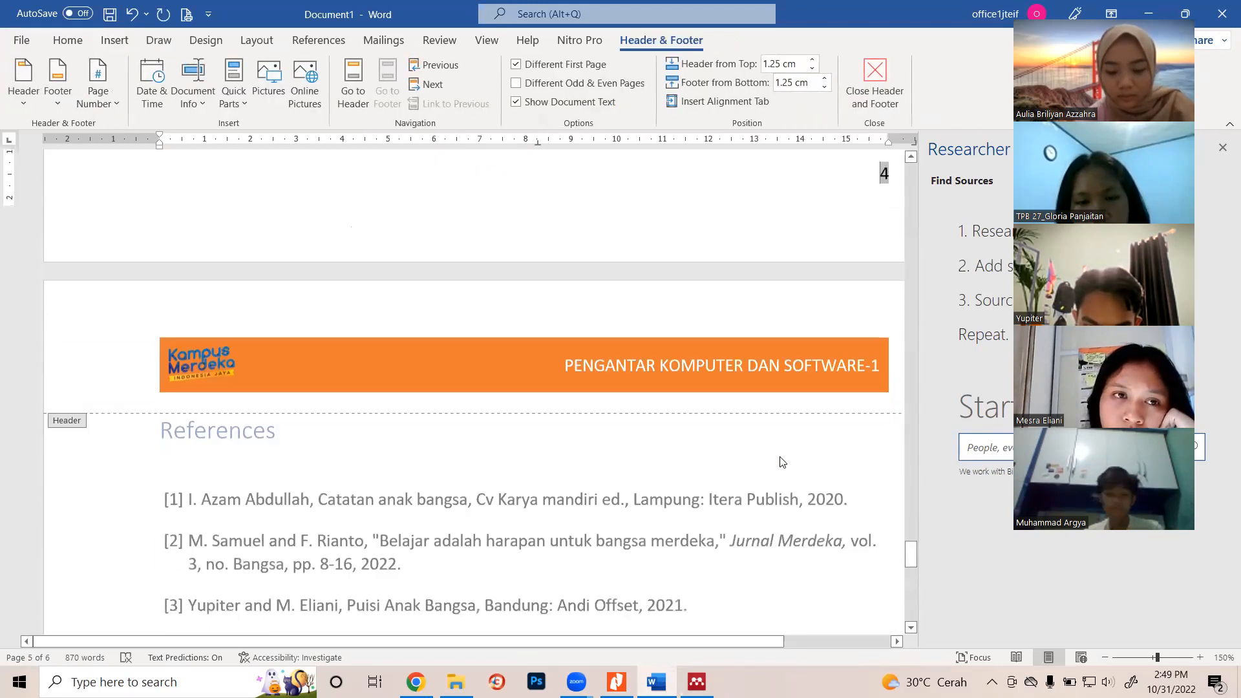
{"action": "scroll", "coordinate": [802, 347], "scroll_direction": "up", "scroll_amount": 3}
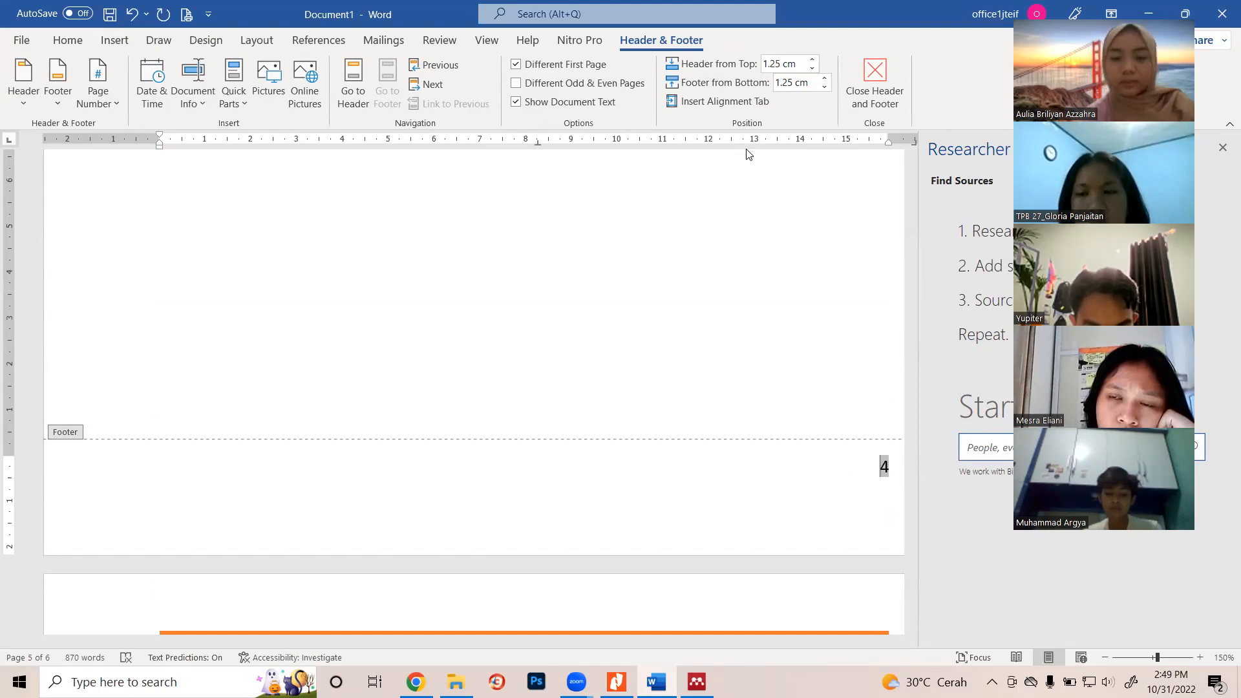
{"action": "scroll", "coordinate": [727, 297], "scroll_direction": "up", "scroll_amount": 9}
{"action": "scroll", "coordinate": [738, 375], "scroll_direction": "down", "scroll_amount": 6}
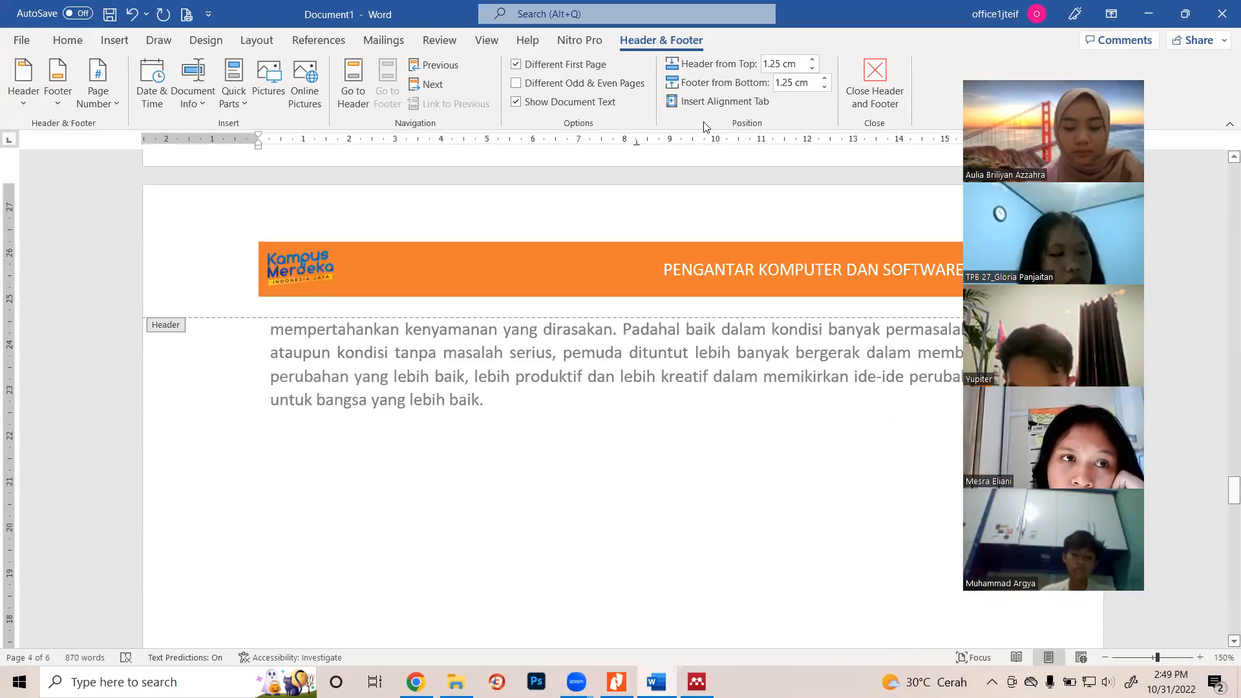
Replace the footer number with the Accent Bar 2 style showing '4 | Page'
{"action": "left_click", "coordinate": [59, 100]}
{"action": "left_click", "coordinate": [23, 91]}
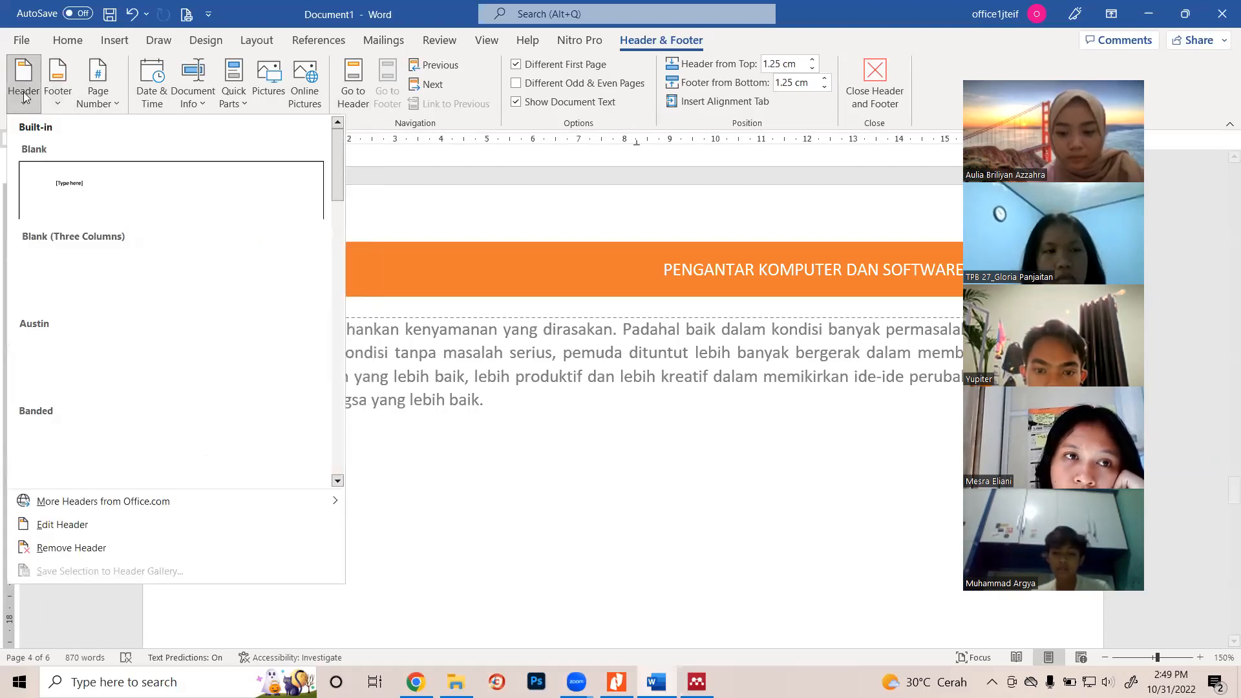
{"action": "left_click", "coordinate": [101, 99]}
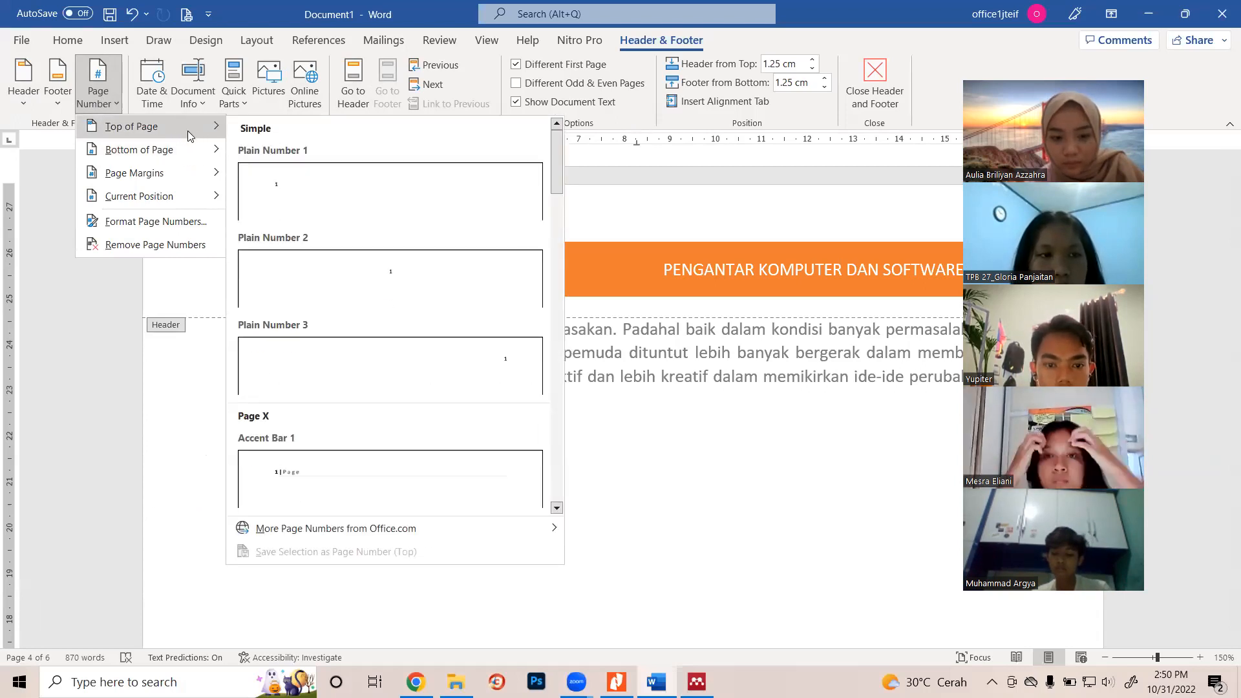
{"action": "mouse_move", "coordinate": [207, 162]}
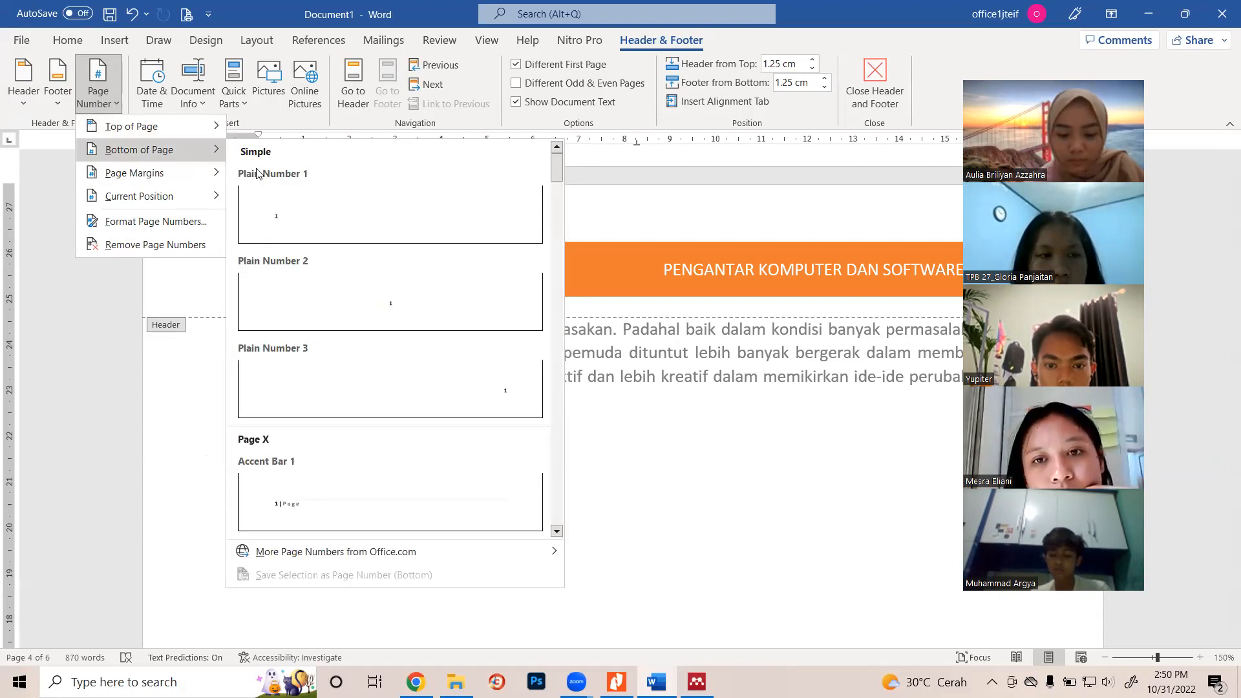
{"action": "scroll", "coordinate": [388, 291], "scroll_direction": "down", "scroll_amount": 6}
{"action": "scroll", "coordinate": [468, 351], "scroll_direction": "up", "scroll_amount": 3}
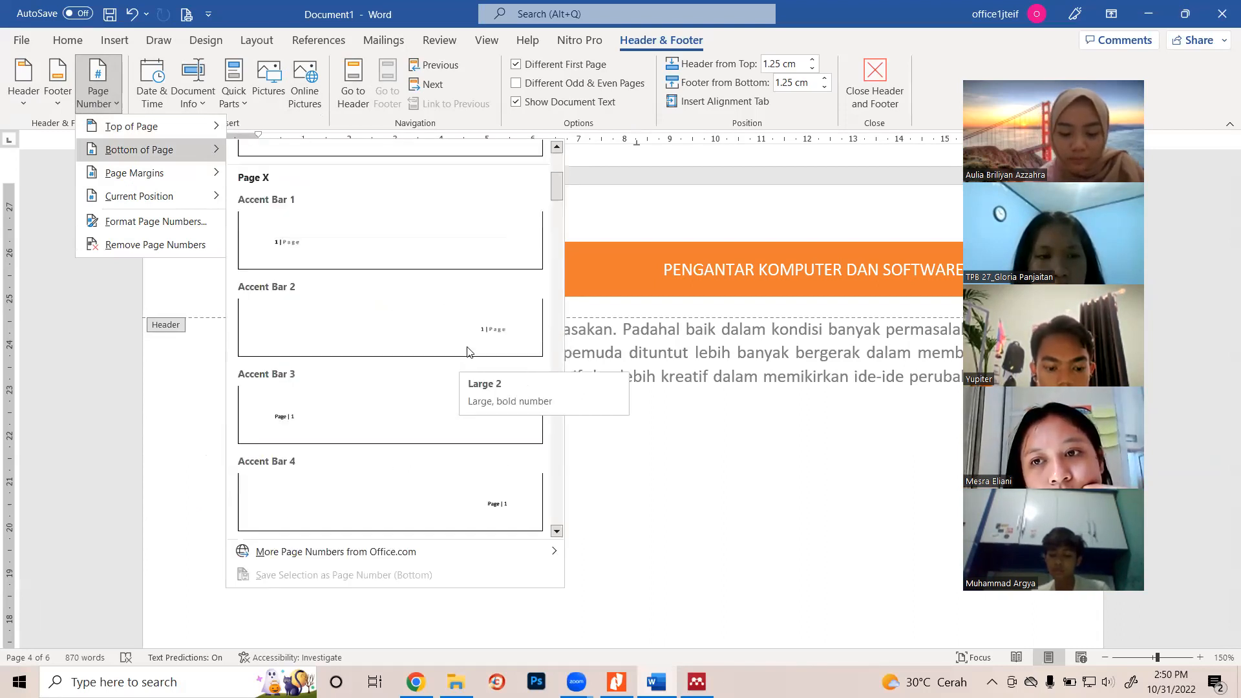
{"action": "left_click", "coordinate": [498, 333]}
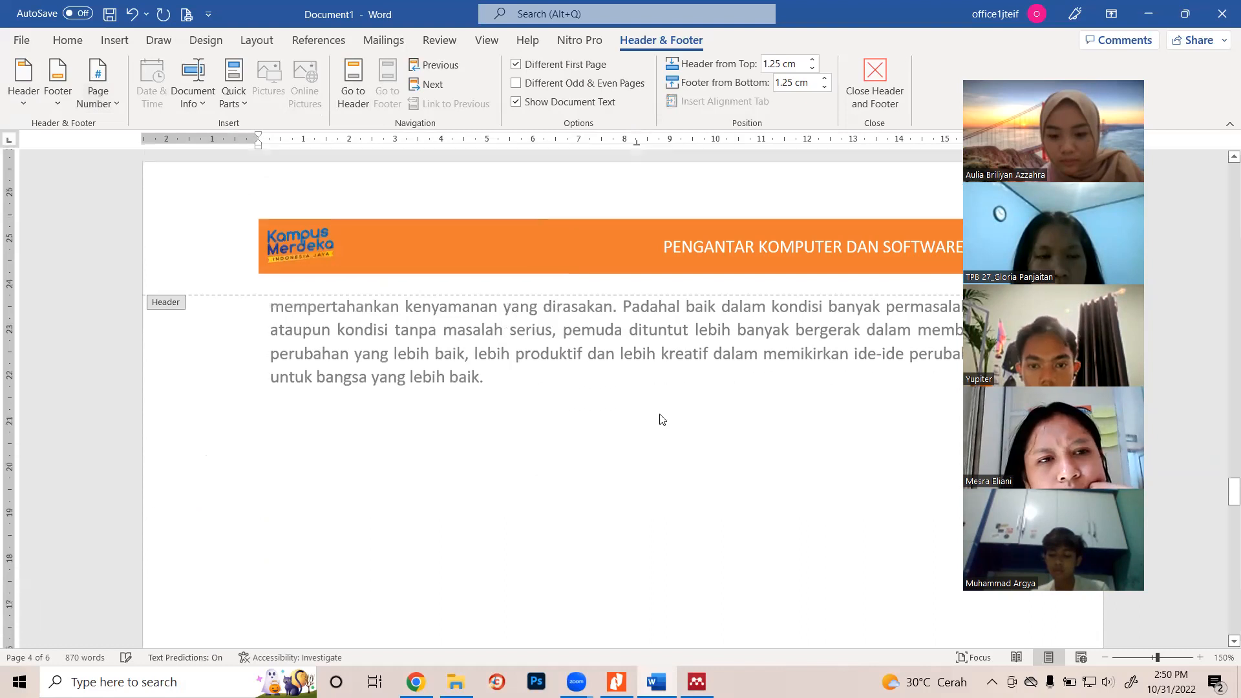
{"action": "scroll", "coordinate": [672, 424], "scroll_direction": "down", "scroll_amount": 4}
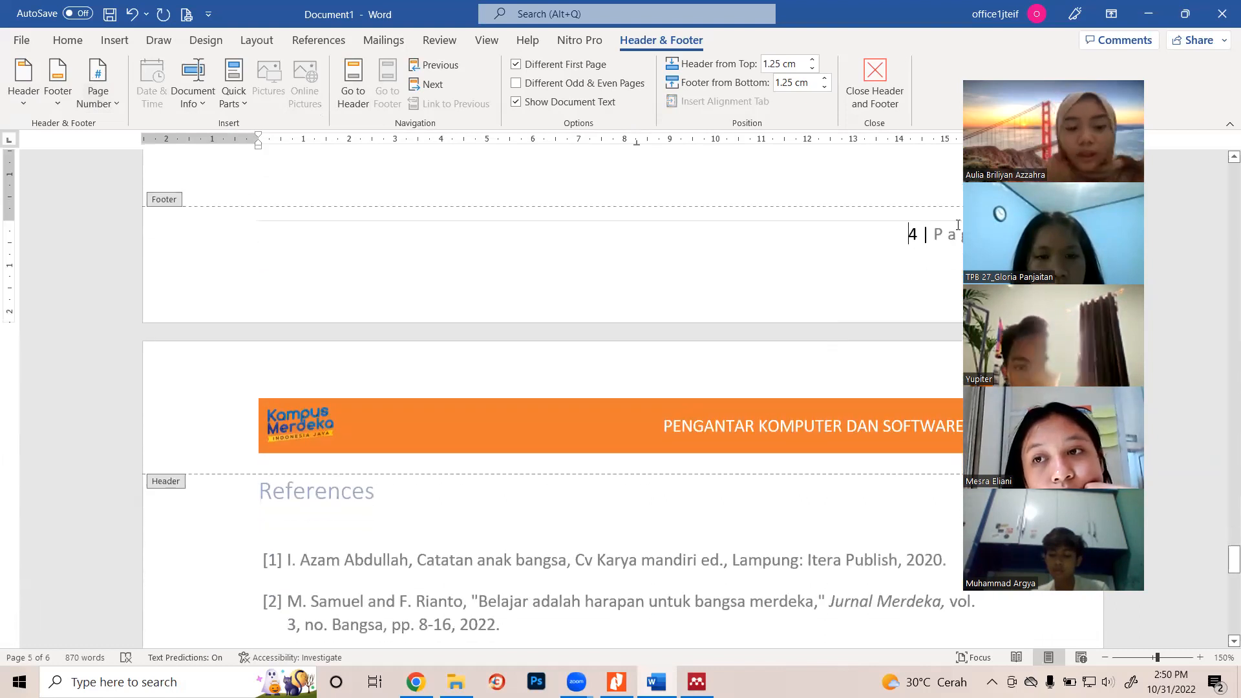
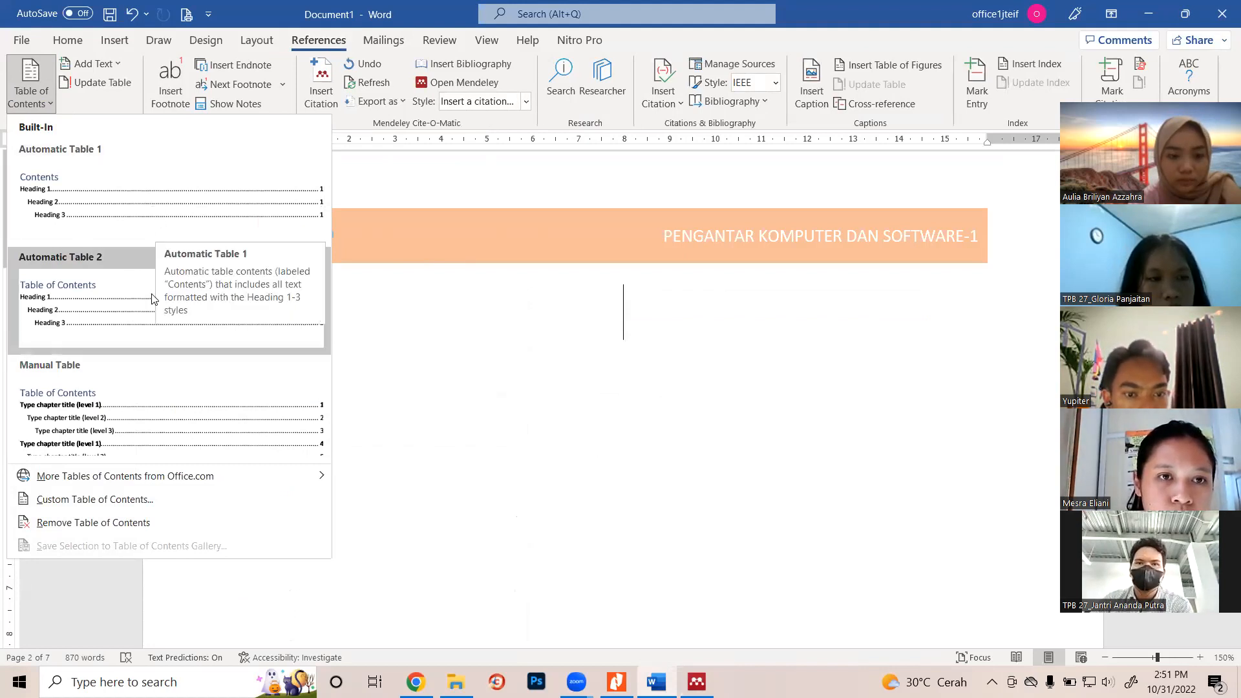
Fill the blank page with an Automatic Table 2 table of contents, Latar Belakang through Teori 3
{"action": "left_click", "coordinate": [161, 498]}
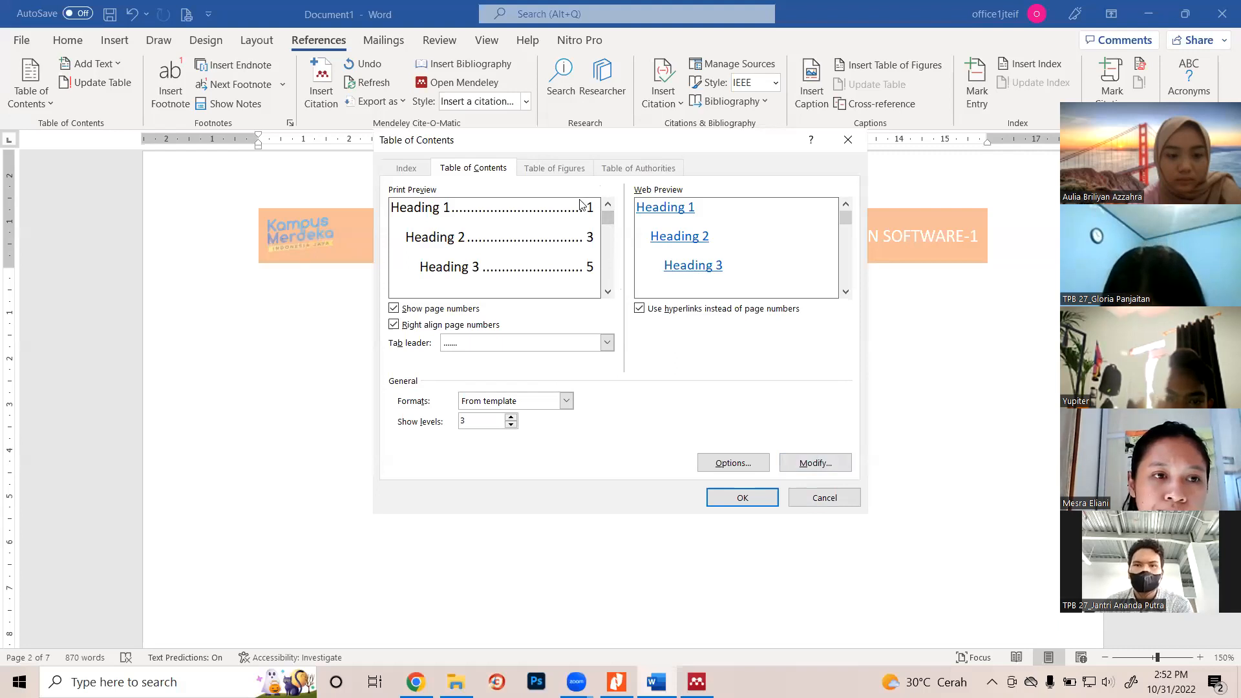
{"action": "mouse_move", "coordinate": [608, 218]}
{"action": "left_mouse_down"}
{"action": "mouse_move", "coordinate": [606, 258]}
{"action": "mouse_move", "coordinate": [605, 223]}
{"action": "left_mouse_up"}
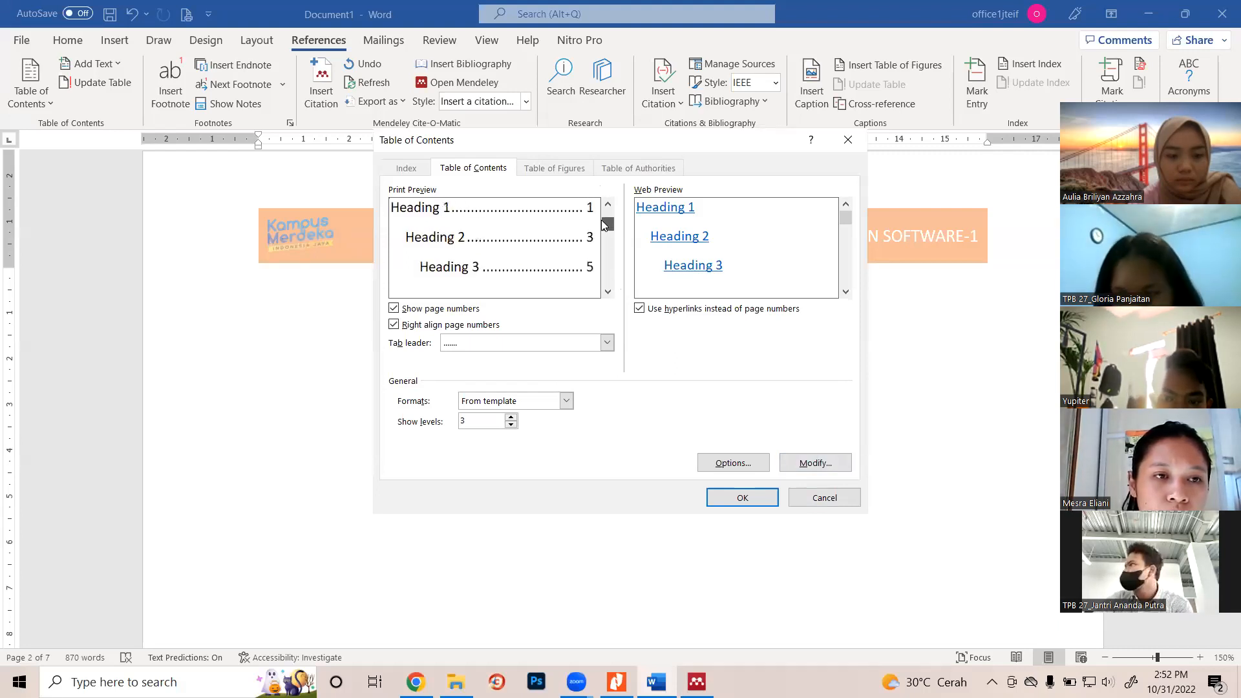
{"action": "left_click", "coordinate": [825, 498]}
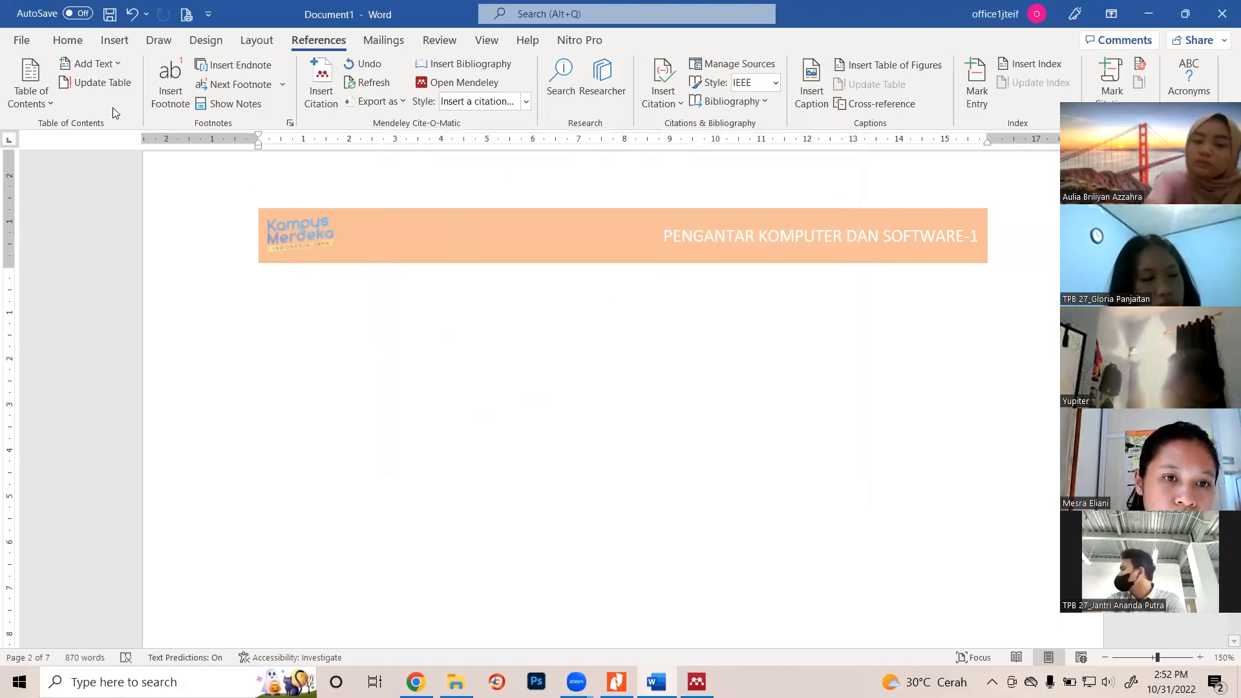
{"action": "left_click", "coordinate": [49, 103]}
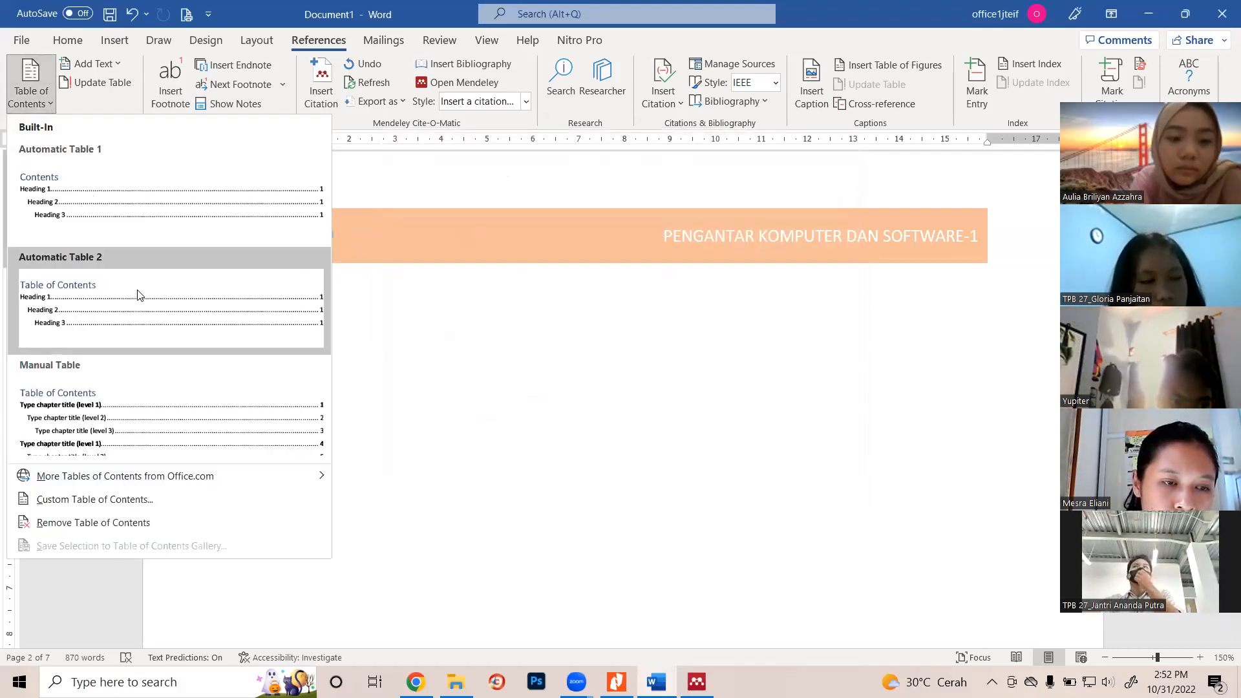
{"action": "left_click", "coordinate": [111, 301]}
{"action": "scroll", "coordinate": [434, 343], "scroll_direction": "up", "scroll_amount": 1}
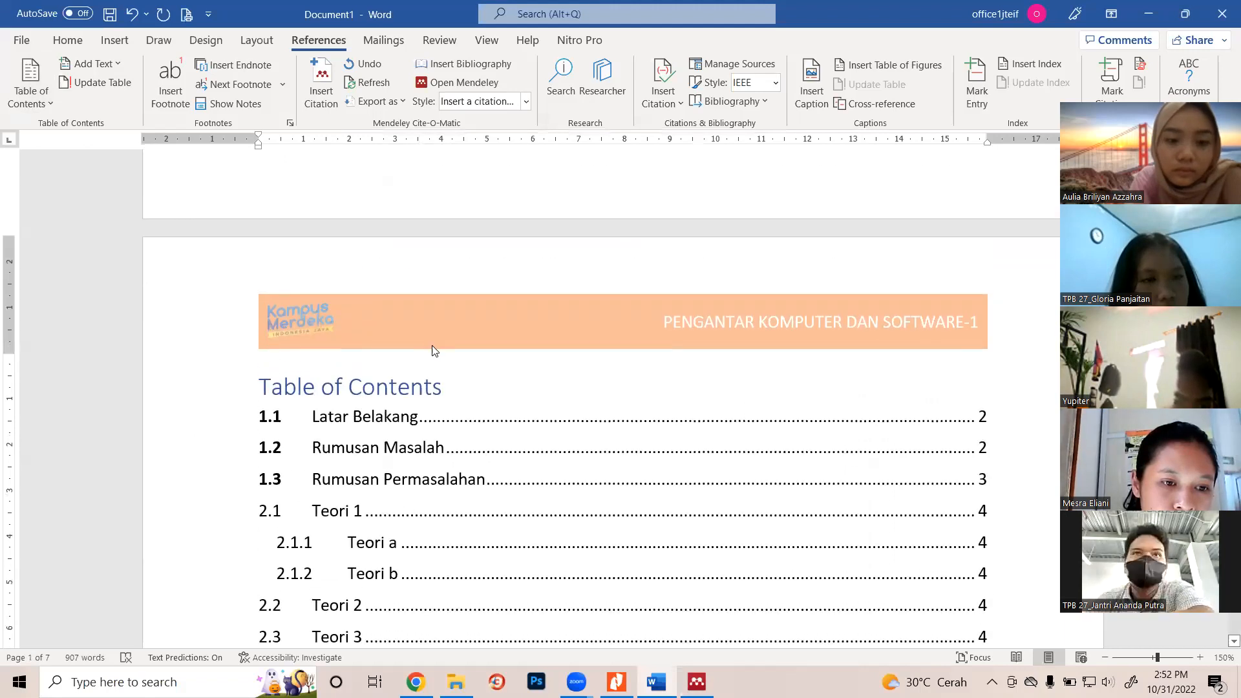
{"action": "scroll", "coordinate": [435, 347], "scroll_direction": "down", "scroll_amount": 2}
{"action": "scroll", "coordinate": [424, 376], "scroll_direction": "down", "scroll_amount": 2}
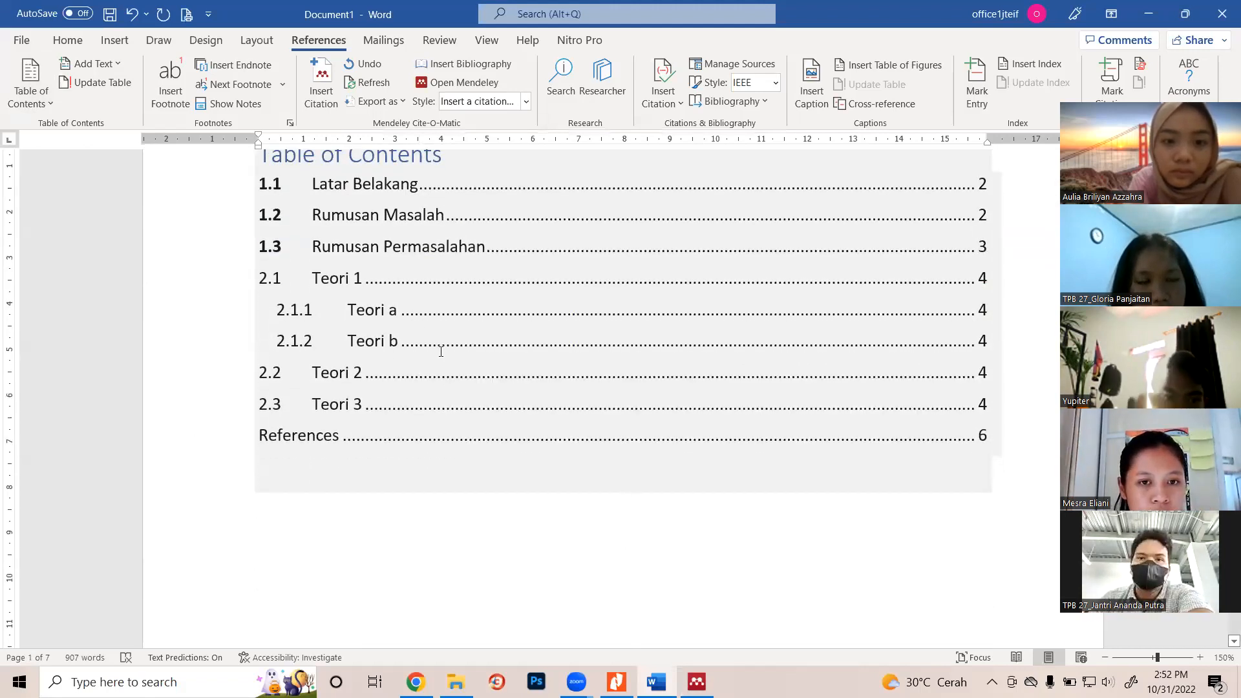
{"action": "scroll", "coordinate": [441, 351], "scroll_direction": "up", "scroll_amount": 4}
{"action": "scroll", "coordinate": [446, 349], "scroll_direction": "down", "scroll_amount": 3}
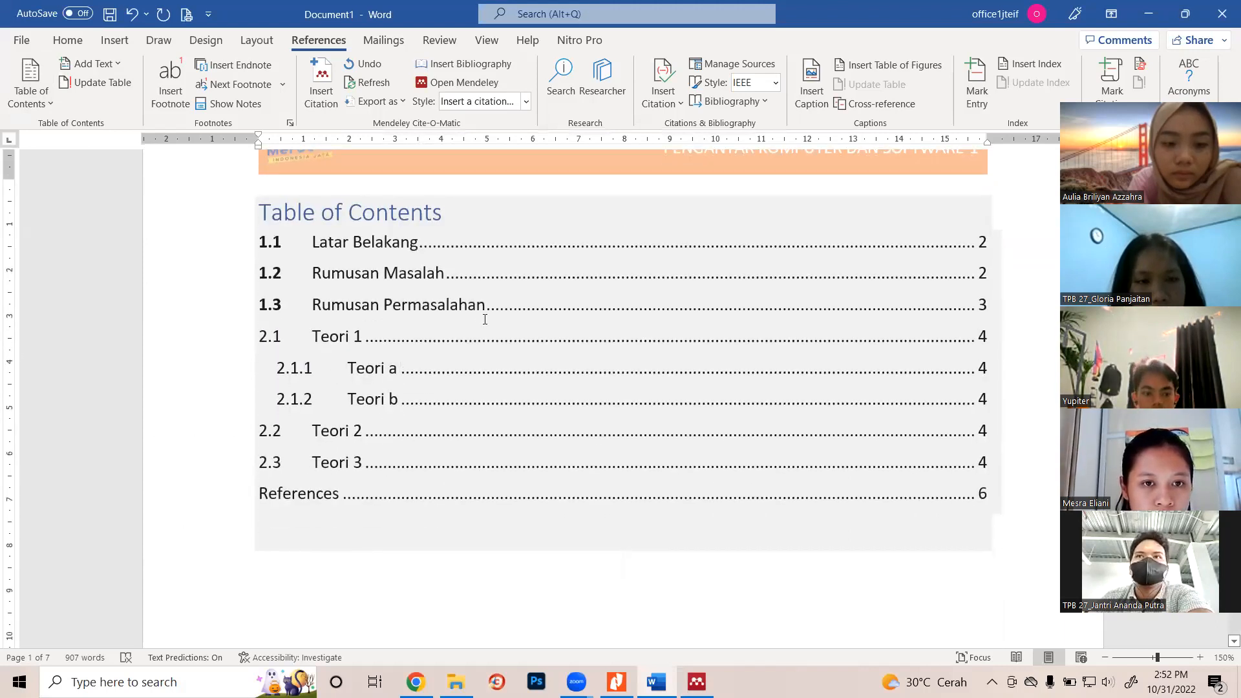
{"action": "left_click", "coordinate": [983, 249], "text": "ctrl"}
{"action": "scroll", "coordinate": [647, 392], "scroll_direction": "down", "scroll_amount": 8}
{"action": "scroll", "coordinate": [649, 385], "scroll_direction": "up", "scroll_amount": 18}
{"action": "scroll", "coordinate": [653, 378], "scroll_direction": "down", "scroll_amount": 15}
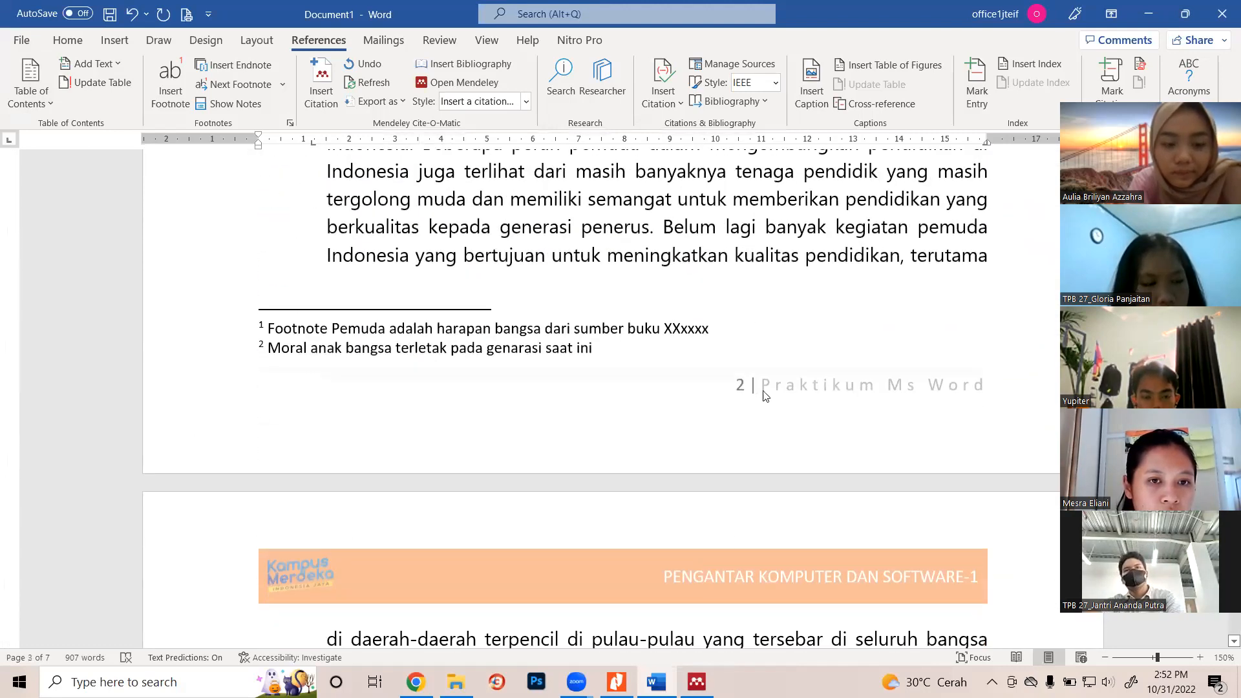
{"action": "scroll", "coordinate": [733, 377], "scroll_direction": "up", "scroll_amount": 20}
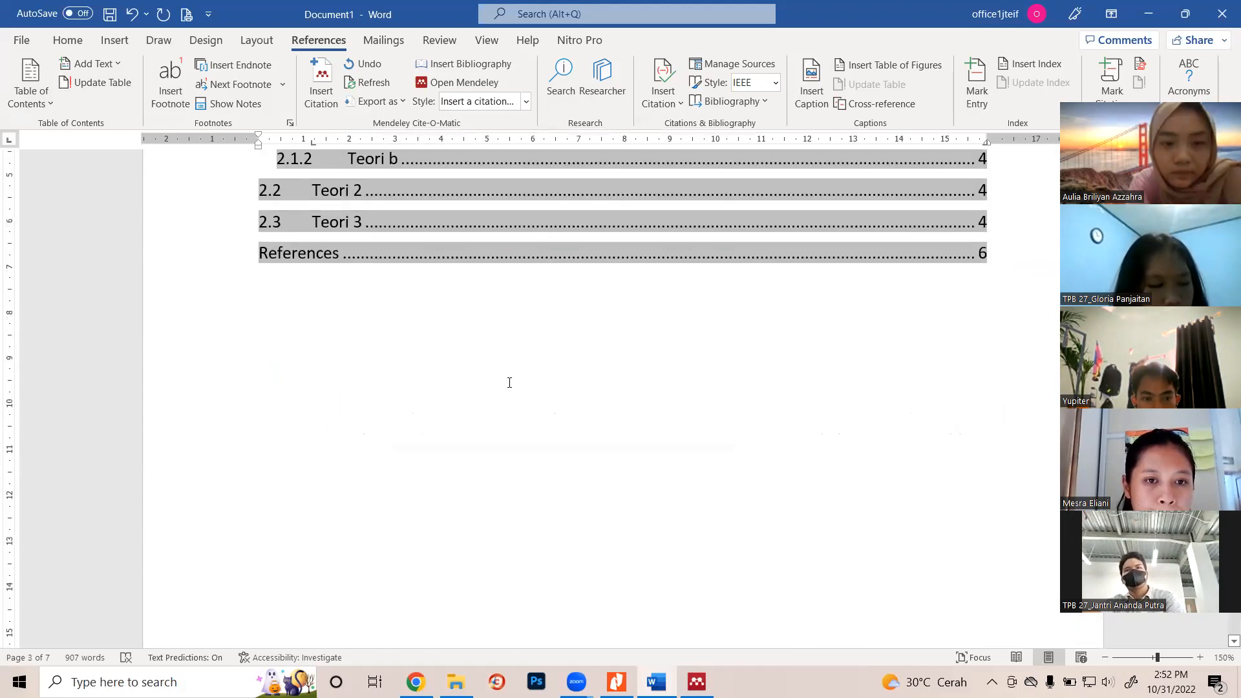
{"action": "scroll", "coordinate": [508, 389], "scroll_direction": "down", "scroll_amount": 5}
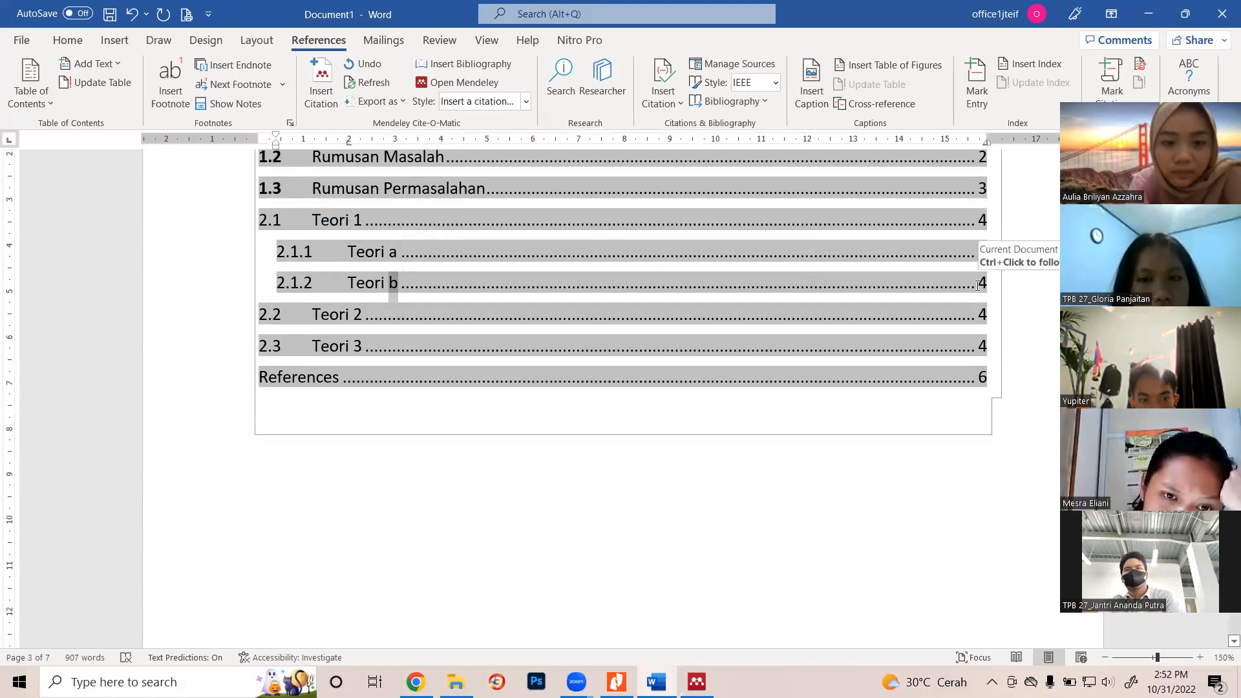
{"action": "scroll", "coordinate": [712, 466], "scroll_direction": "down", "scroll_amount": 20}
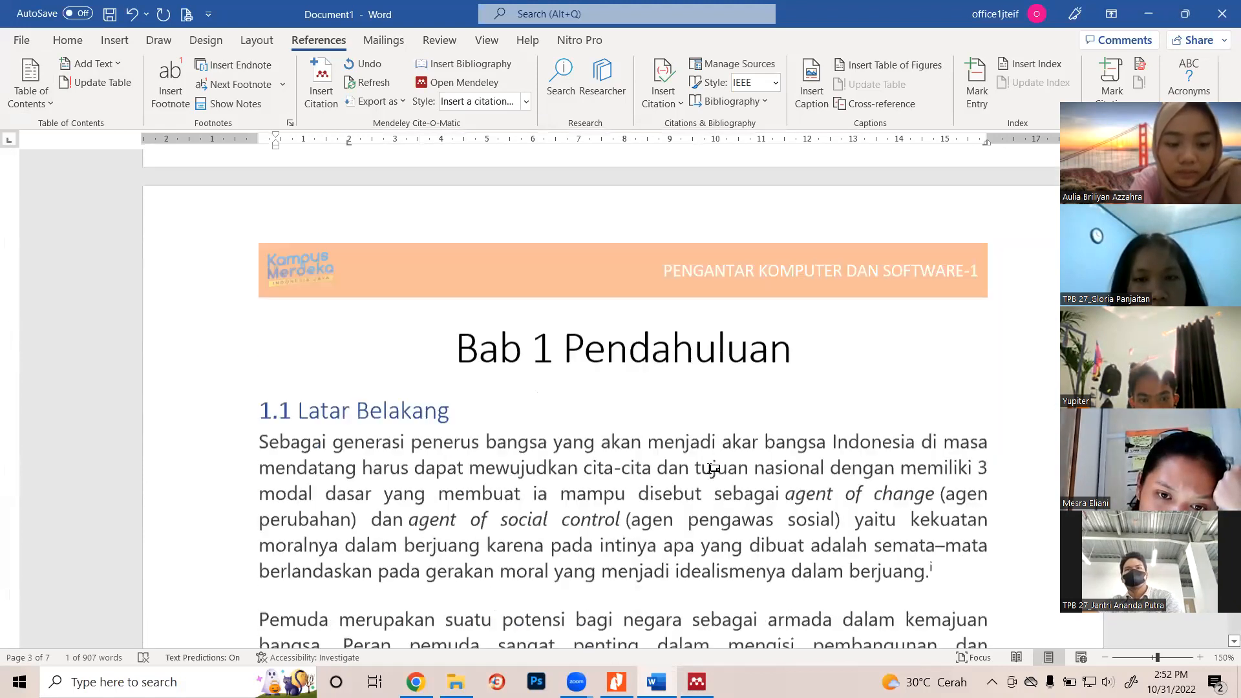
{"action": "scroll", "coordinate": [712, 466], "scroll_direction": "down", "scroll_amount": 20}
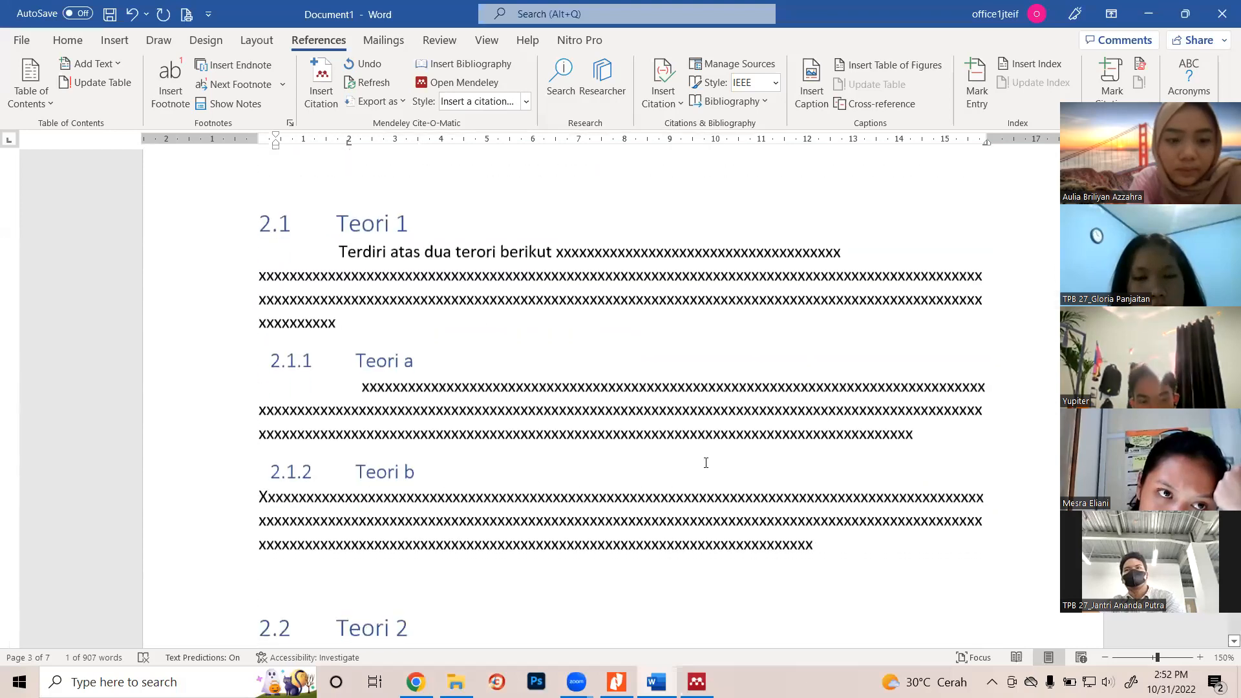
{"action": "scroll", "coordinate": [722, 453], "scroll_direction": "down", "scroll_amount": 7}
{"action": "scroll", "coordinate": [529, 434], "scroll_direction": "up", "scroll_amount": 10}
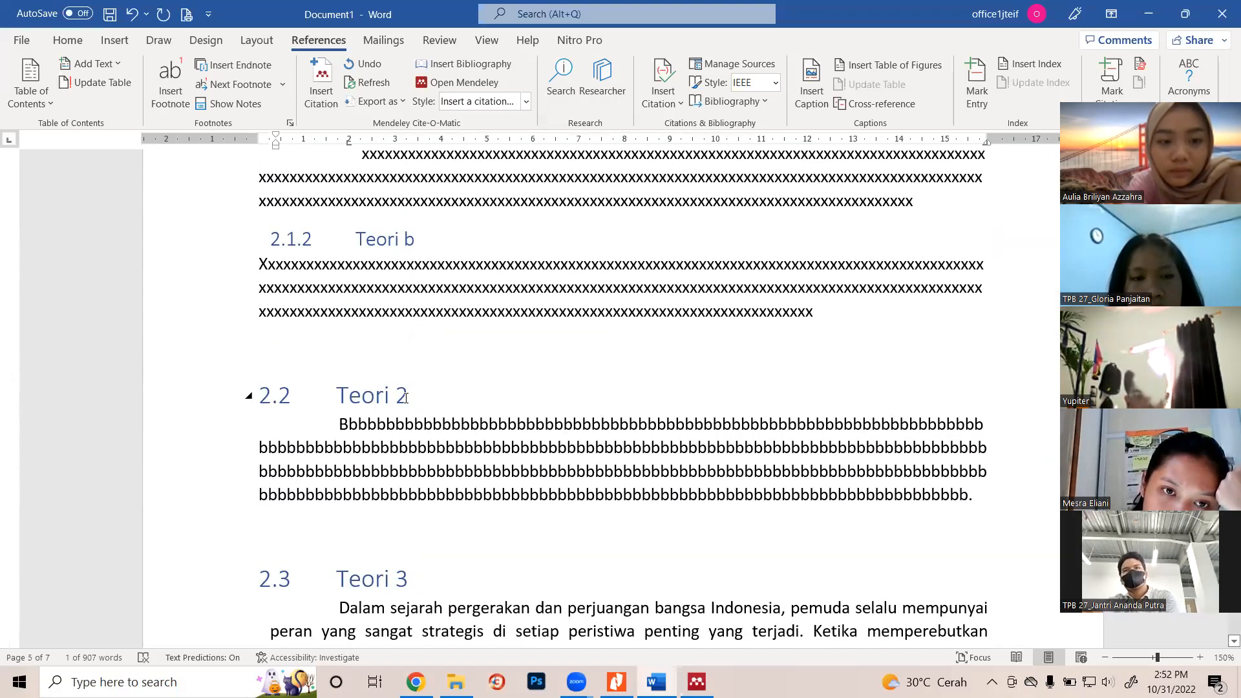
{"action": "left_click_drag", "start_coordinate": [336, 395], "coordinate": [444, 535]}
{"action": "scroll", "coordinate": [460, 572], "scroll_direction": "down", "scroll_amount": 1}
{"action": "scroll", "coordinate": [460, 573], "scroll_direction": "down", "scroll_amount": 5}
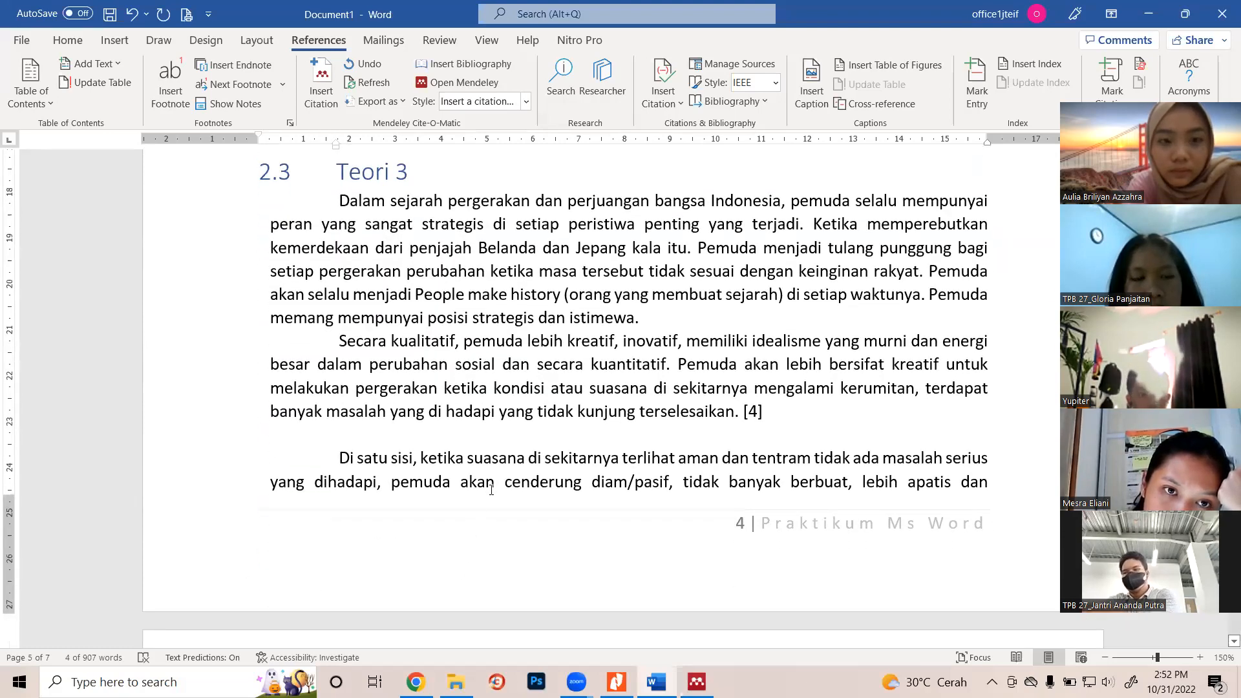
{"action": "scroll", "coordinate": [552, 401], "scroll_direction": "up", "scroll_amount": 20}
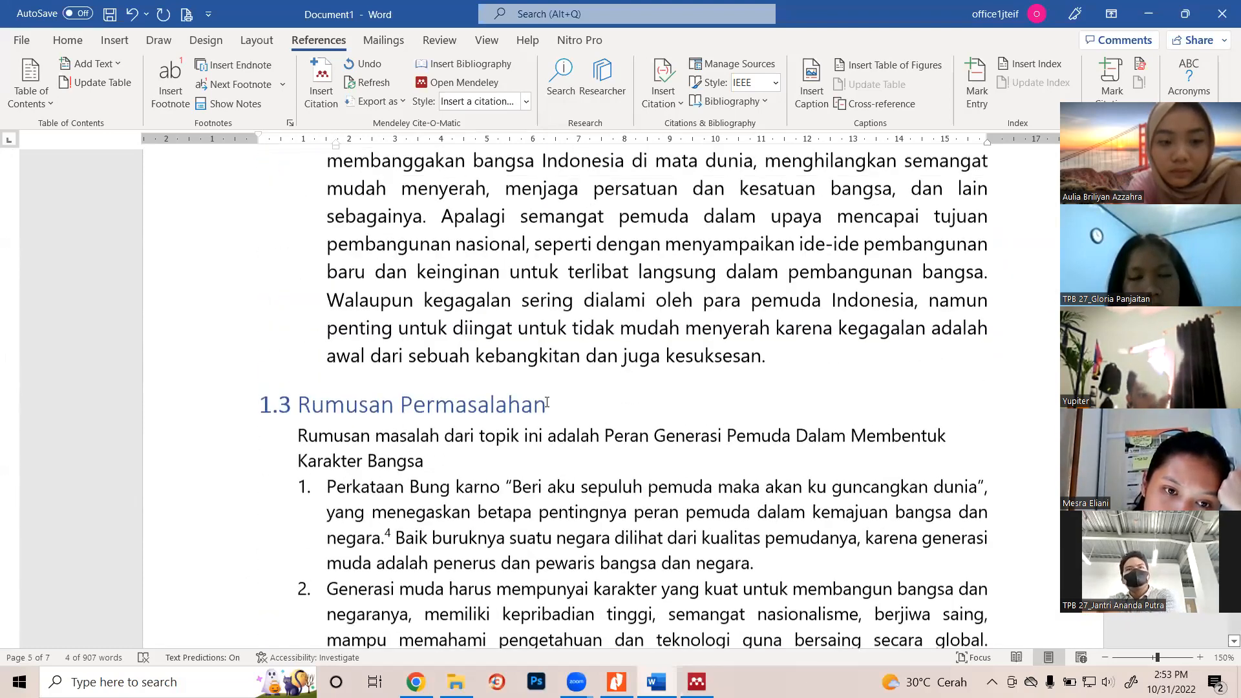
{"action": "scroll", "coordinate": [547, 402], "scroll_direction": "up", "scroll_amount": 20}
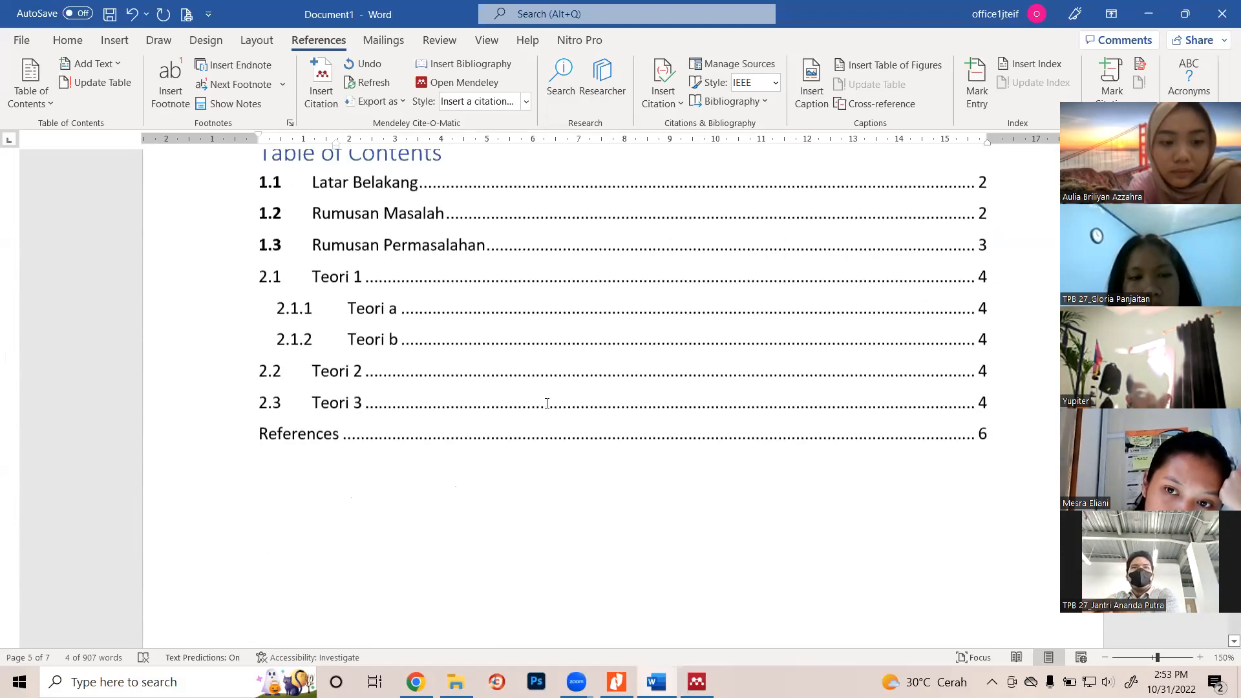
{"action": "left_click", "coordinate": [466, 402]}
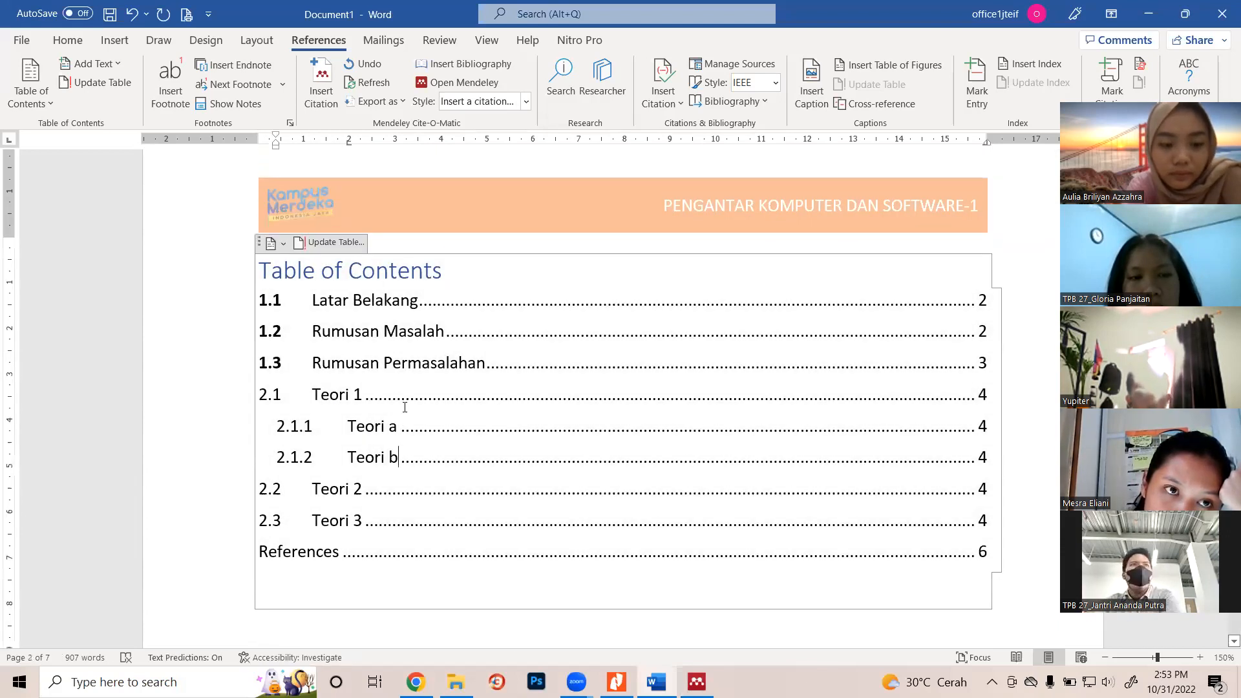
{"action": "scroll", "coordinate": [472, 543], "scroll_direction": "down", "scroll_amount": 3}
{"action": "scroll", "coordinate": [472, 543], "scroll_direction": "down", "scroll_amount": 20}
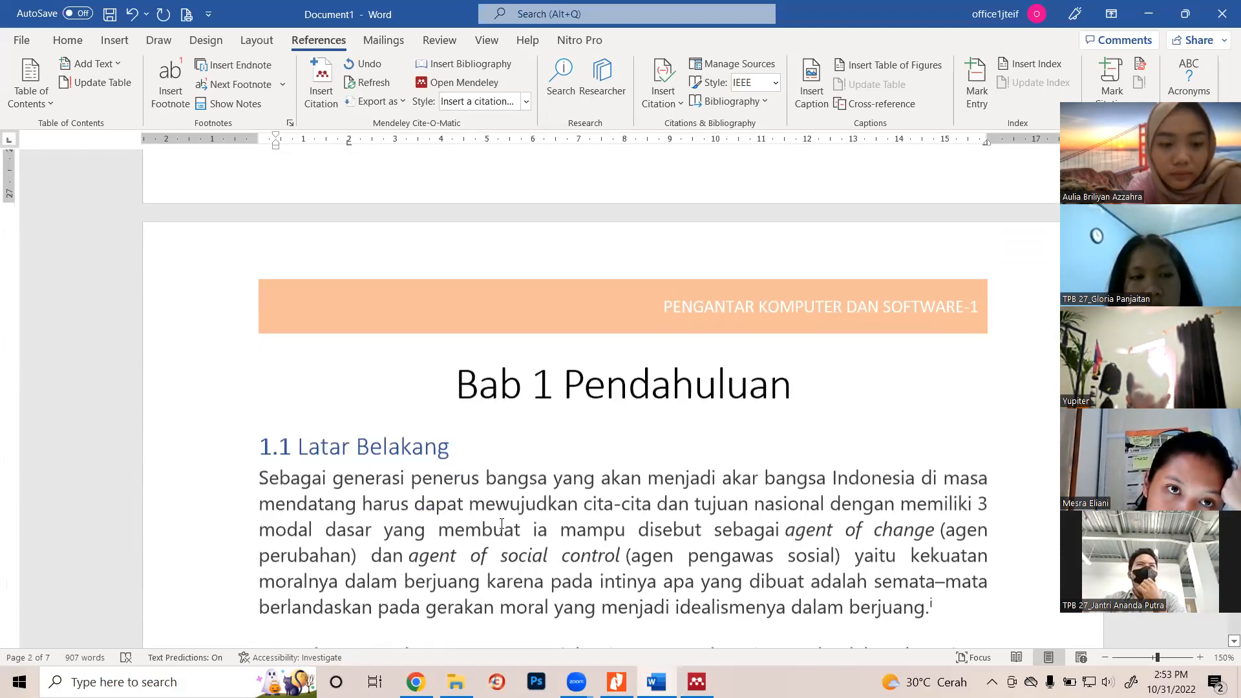
{"action": "scroll", "coordinate": [503, 522], "scroll_direction": "up", "scroll_amount": 20}
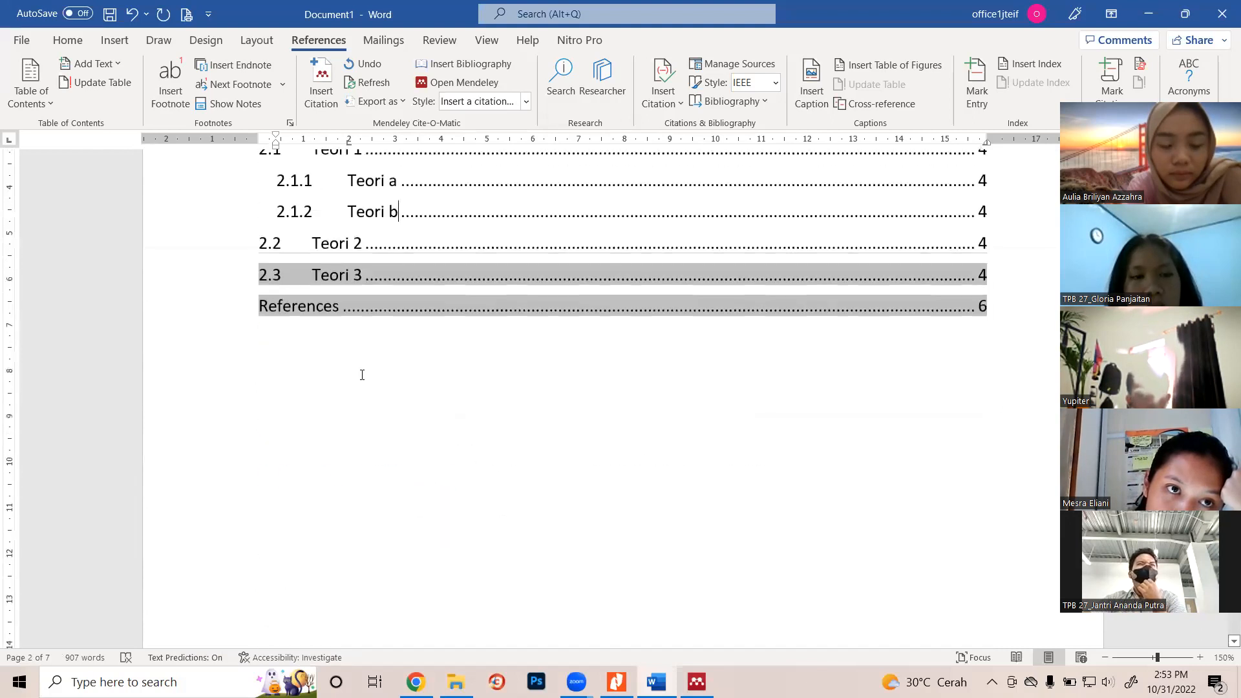
{"action": "left_click", "coordinate": [330, 320]}
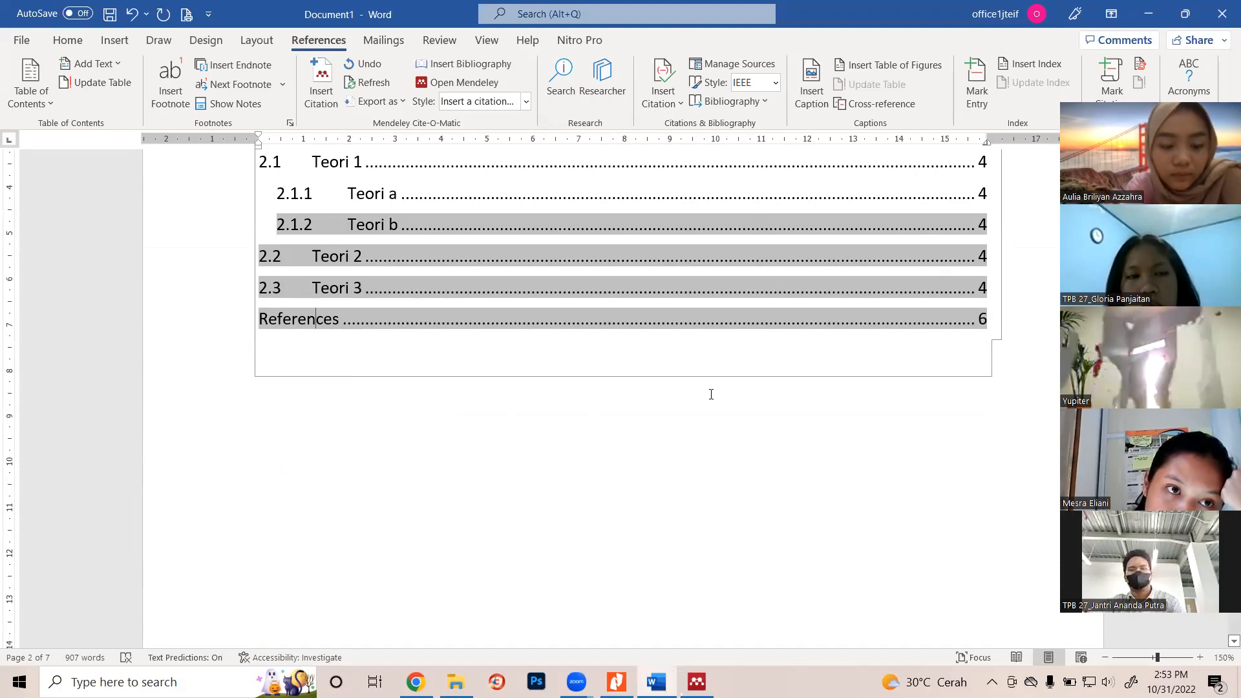
{"action": "scroll", "coordinate": [944, 491], "scroll_direction": "down", "scroll_amount": 10}
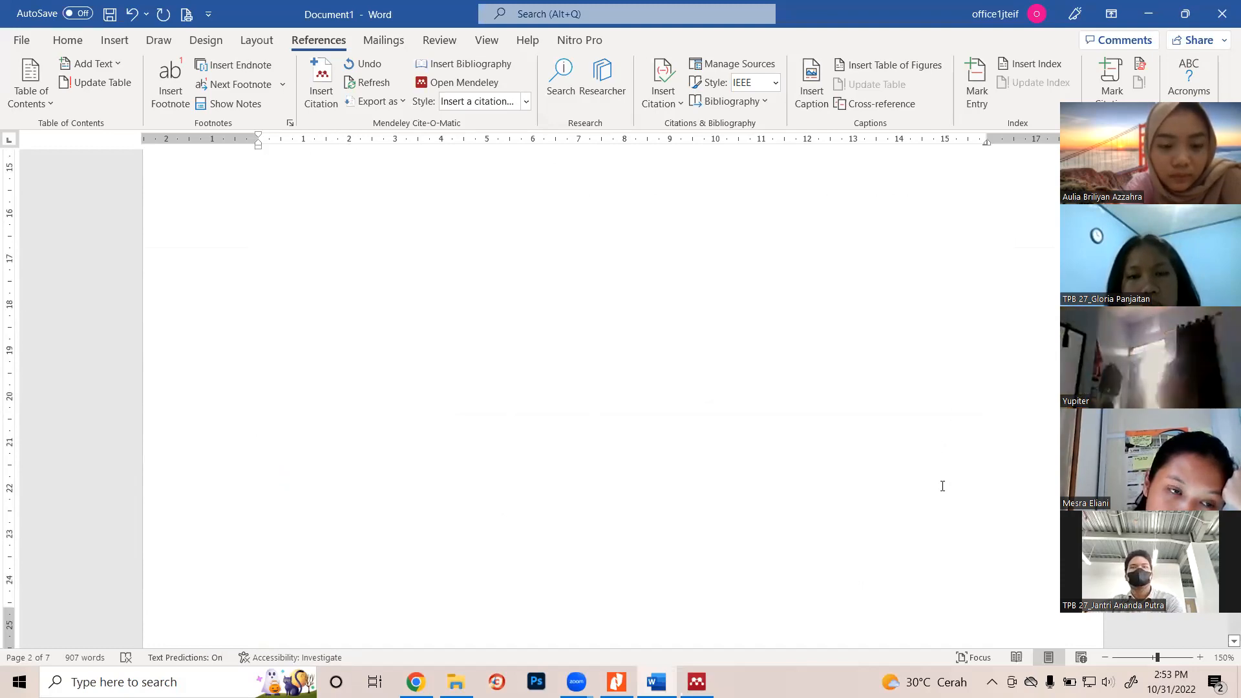
{"action": "scroll", "coordinate": [951, 502], "scroll_direction": "down", "scroll_amount": 20}
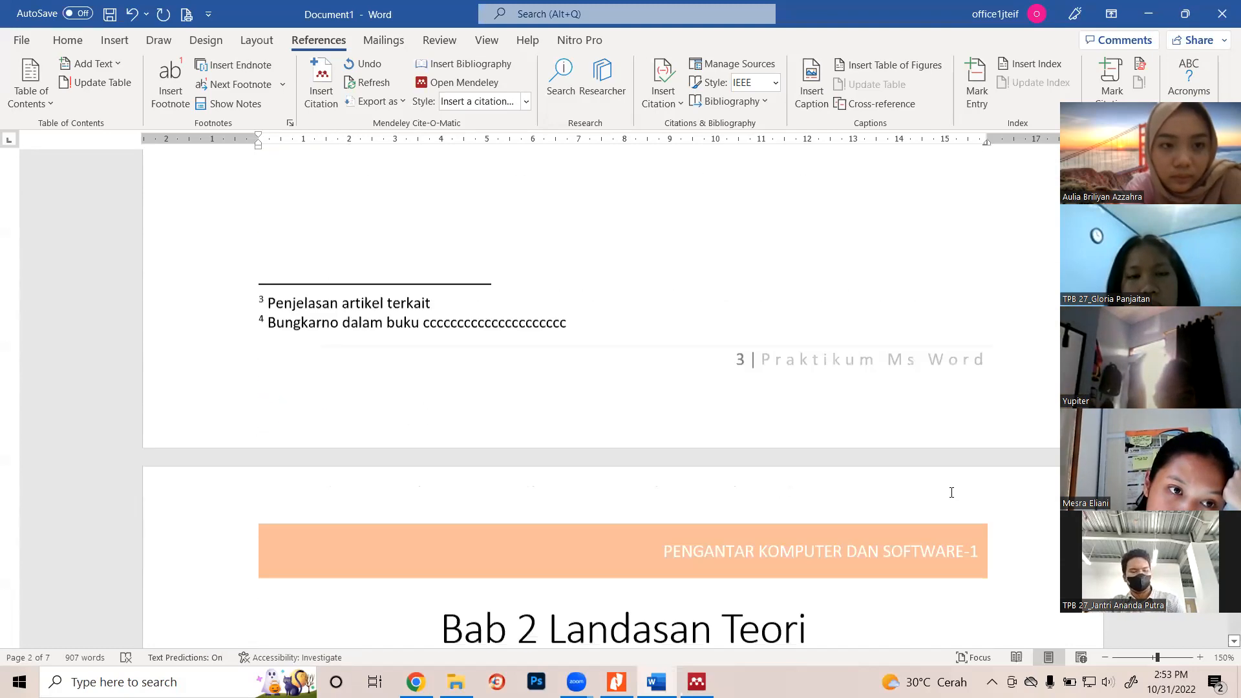
{"action": "scroll", "coordinate": [817, 452], "scroll_direction": "down", "scroll_amount": 20}
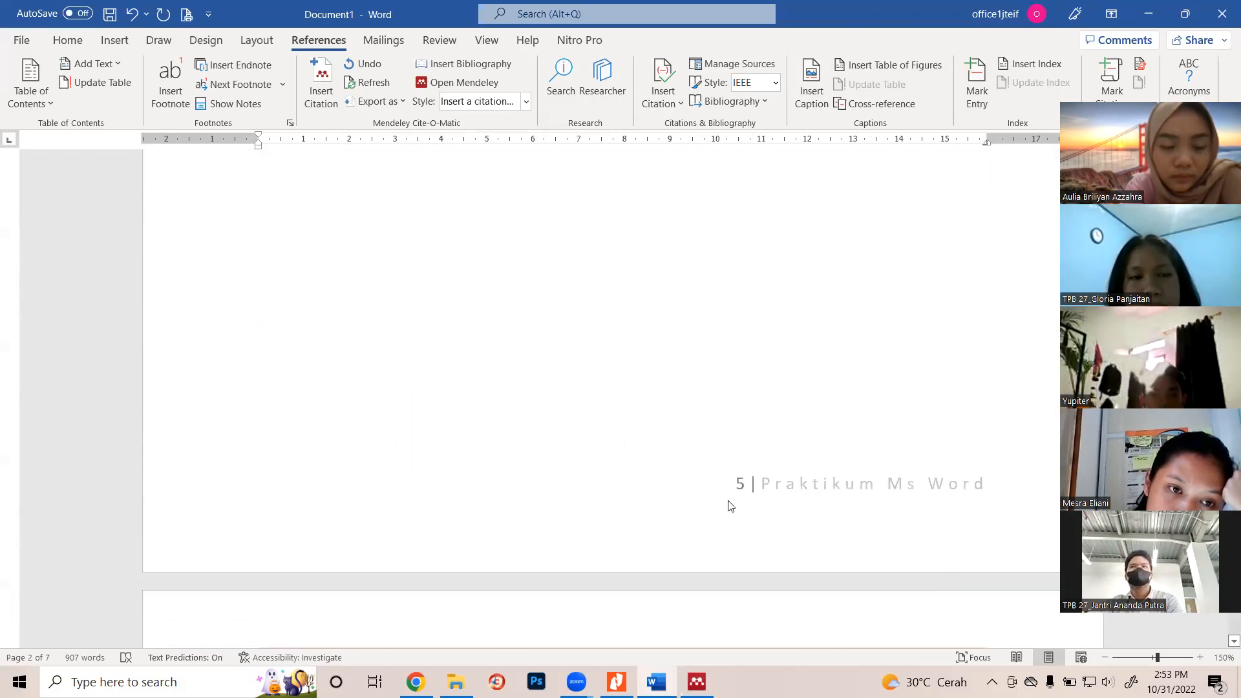
{"action": "scroll", "coordinate": [731, 499], "scroll_direction": "down", "scroll_amount": 7}
{"action": "scroll", "coordinate": [663, 483], "scroll_direction": "up", "scroll_amount": 4}
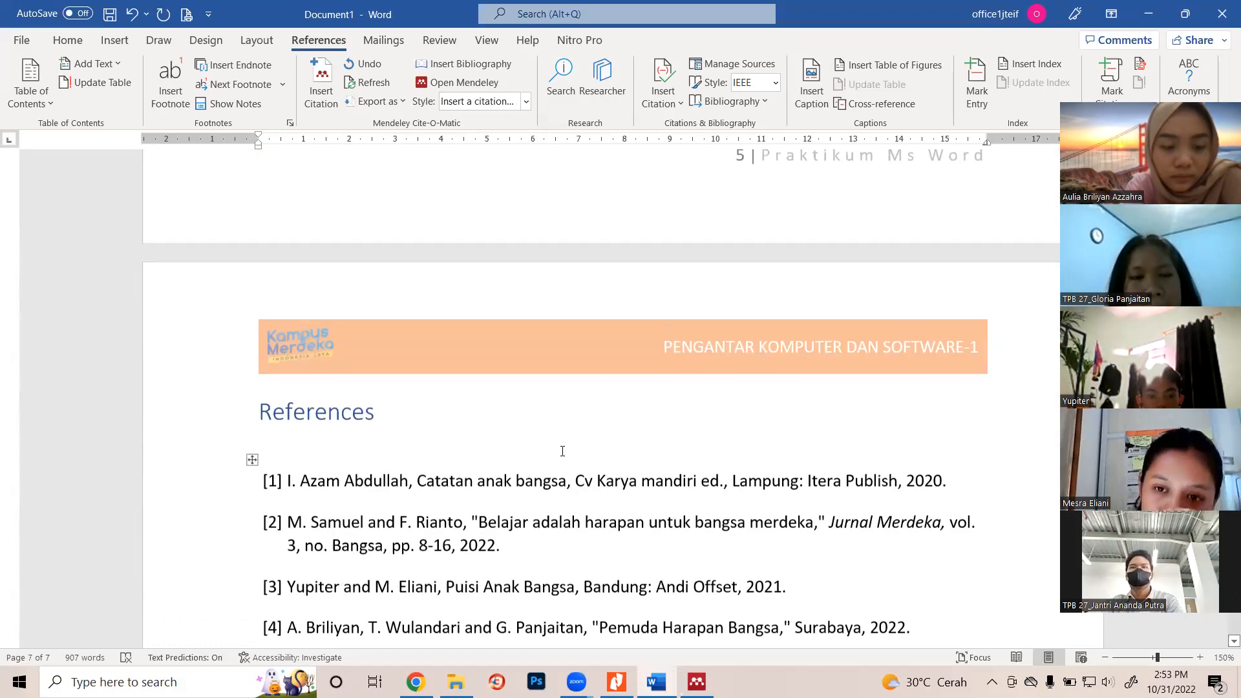
Insert a page break after the paragraph ending 'lebih baik.', creating an eighth, empty page
{"action": "left_click", "coordinate": [676, 502]}
{"action": "scroll", "coordinate": [675, 502], "scroll_direction": "down", "scroll_amount": 10}
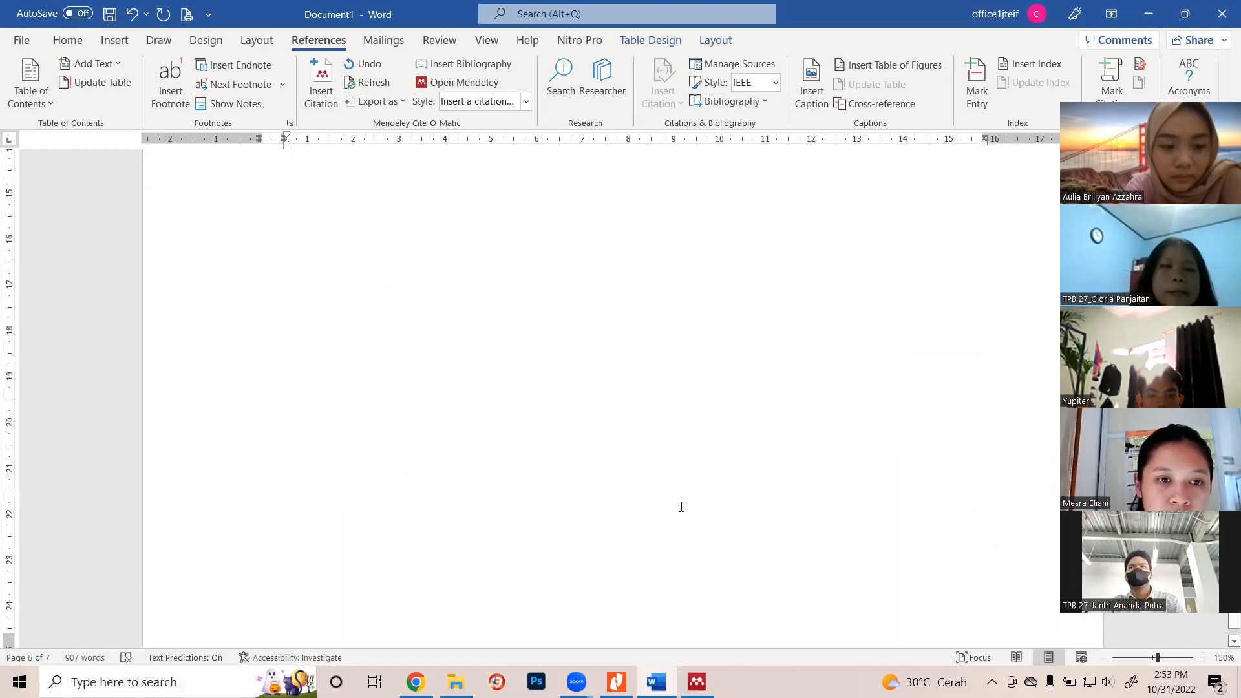
{"action": "scroll", "coordinate": [776, 476], "scroll_direction": "up", "scroll_amount": 10}
{"action": "left_click", "coordinate": [546, 445]}
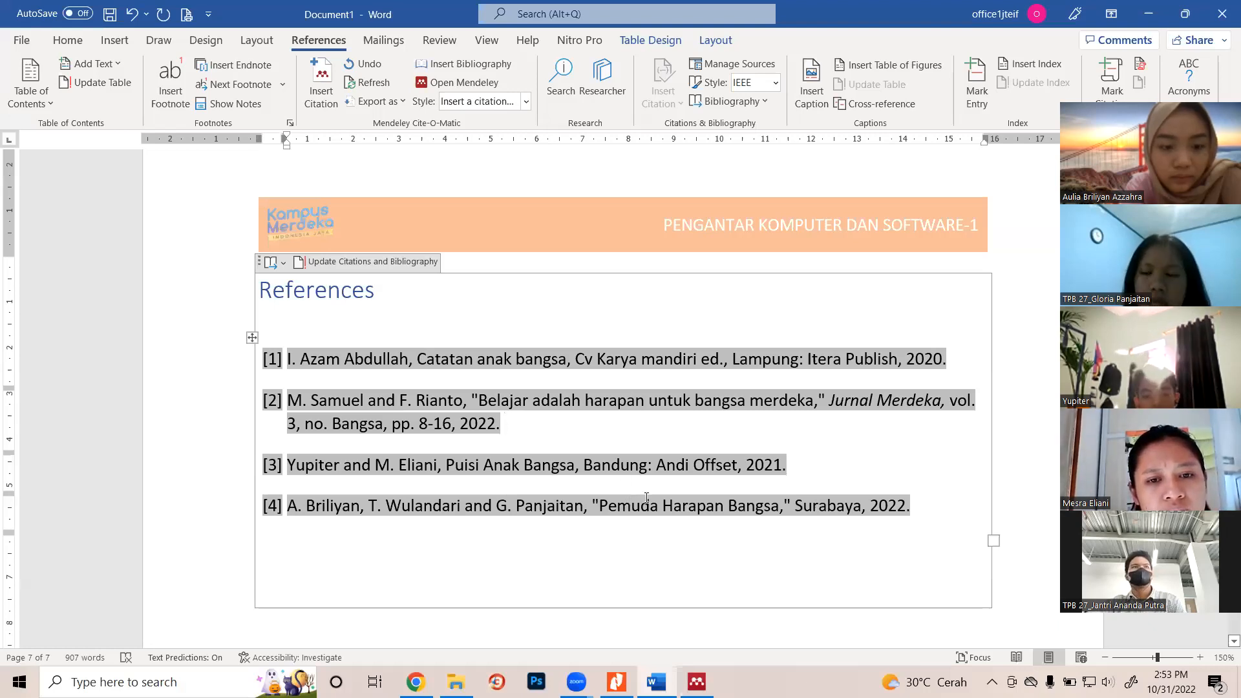
{"action": "scroll", "coordinate": [633, 511], "scroll_direction": "up", "scroll_amount": 20}
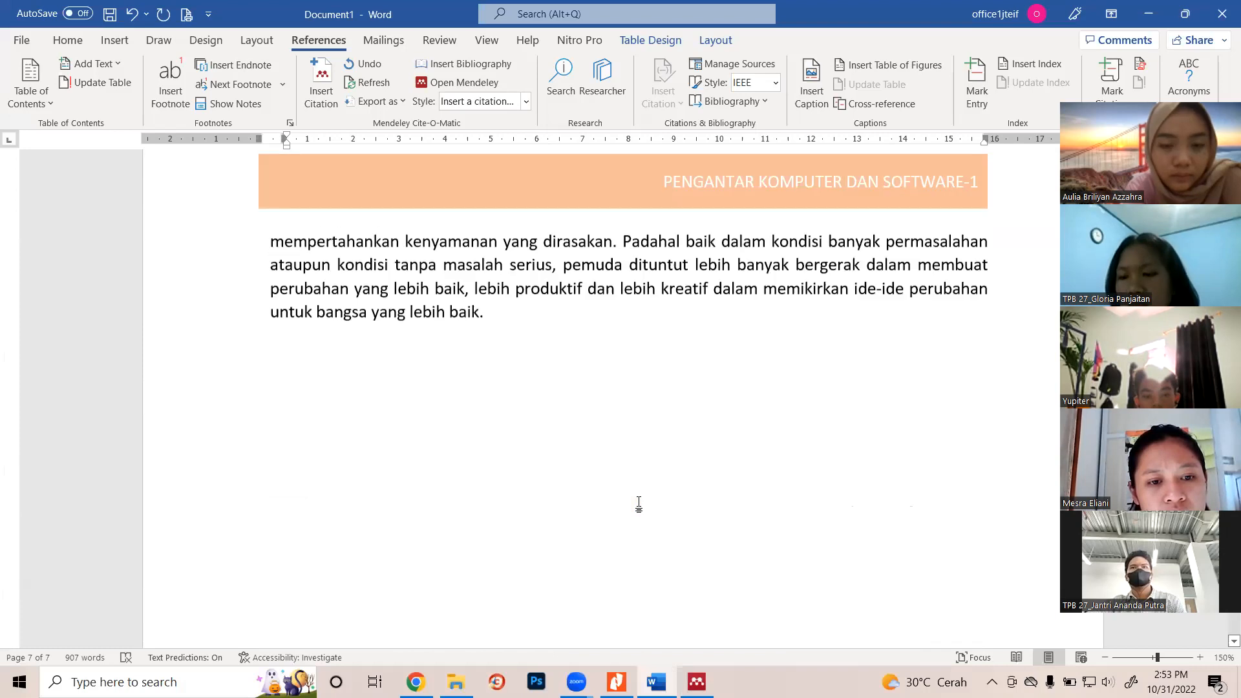
{"action": "scroll", "coordinate": [609, 486], "scroll_direction": "up", "scroll_amount": 1}
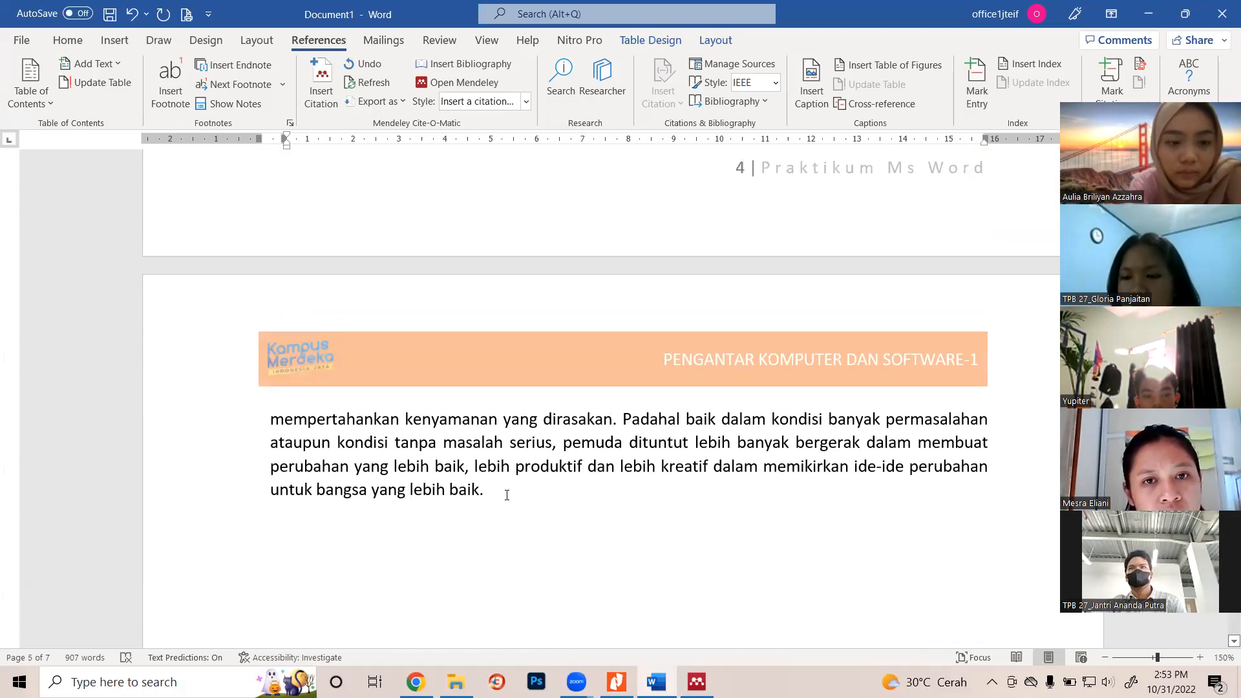
{"action": "left_click", "coordinate": [521, 499]}
{"action": "scroll", "coordinate": [530, 497], "scroll_direction": "down", "scroll_amount": 15}
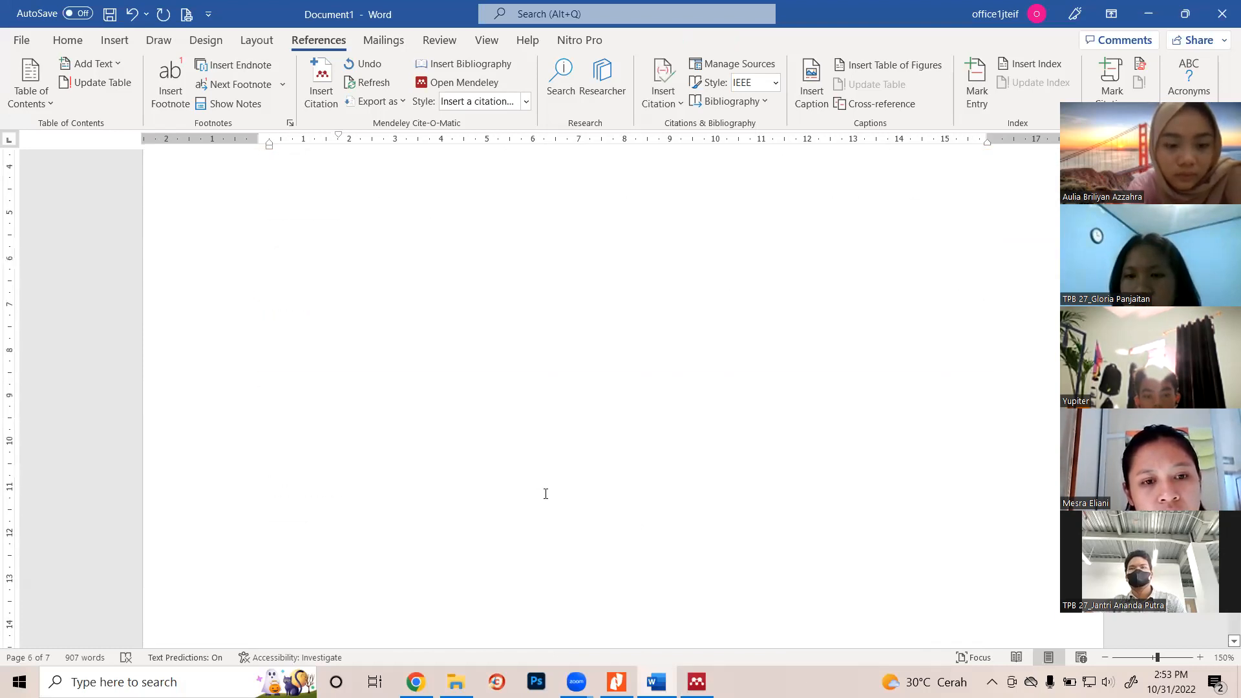
{"action": "scroll", "coordinate": [550, 485], "scroll_direction": "up", "scroll_amount": 8}
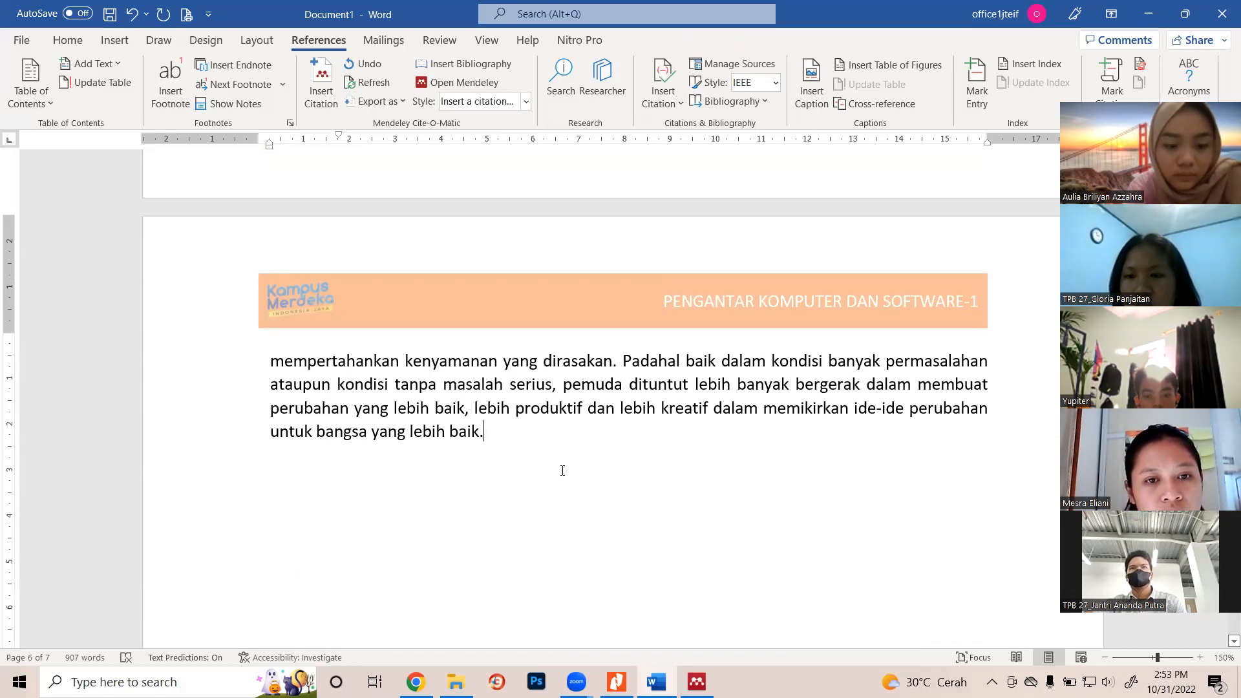
{"action": "key", "text": "ctrl+Return"}
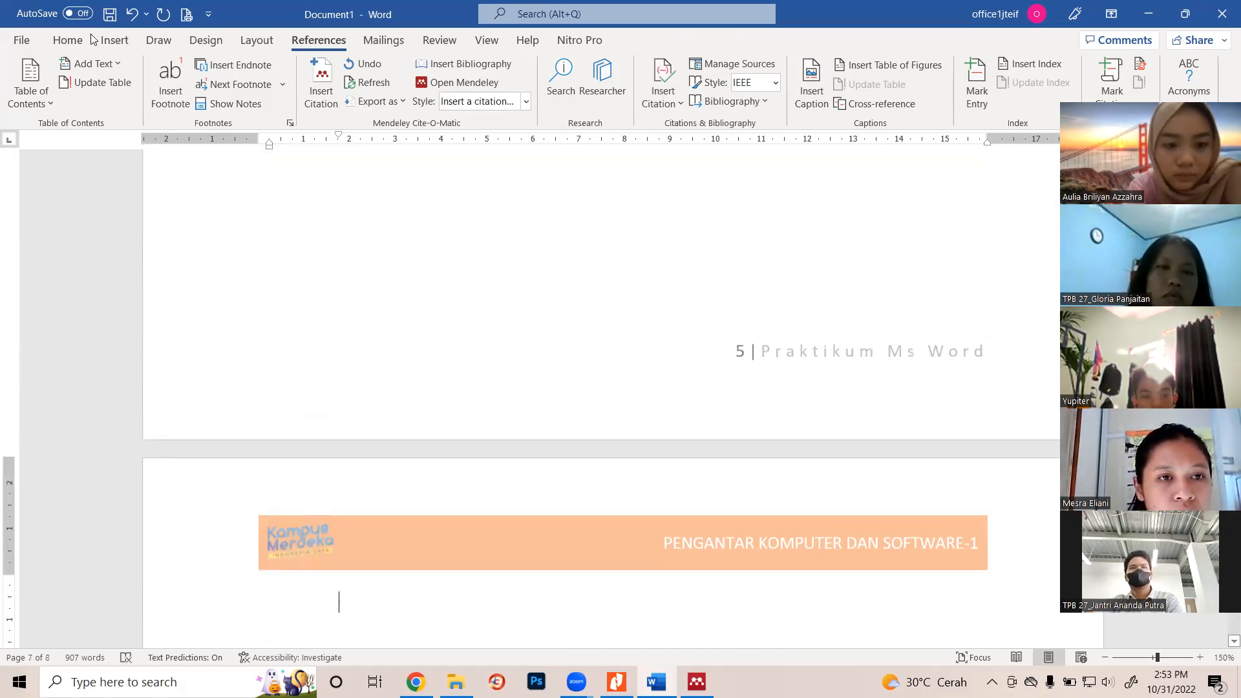
Start the new page with a Title-style 'Bab 3' heading and a placeholder line 'xxxxx' below
{"action": "left_click", "coordinate": [71, 40]}
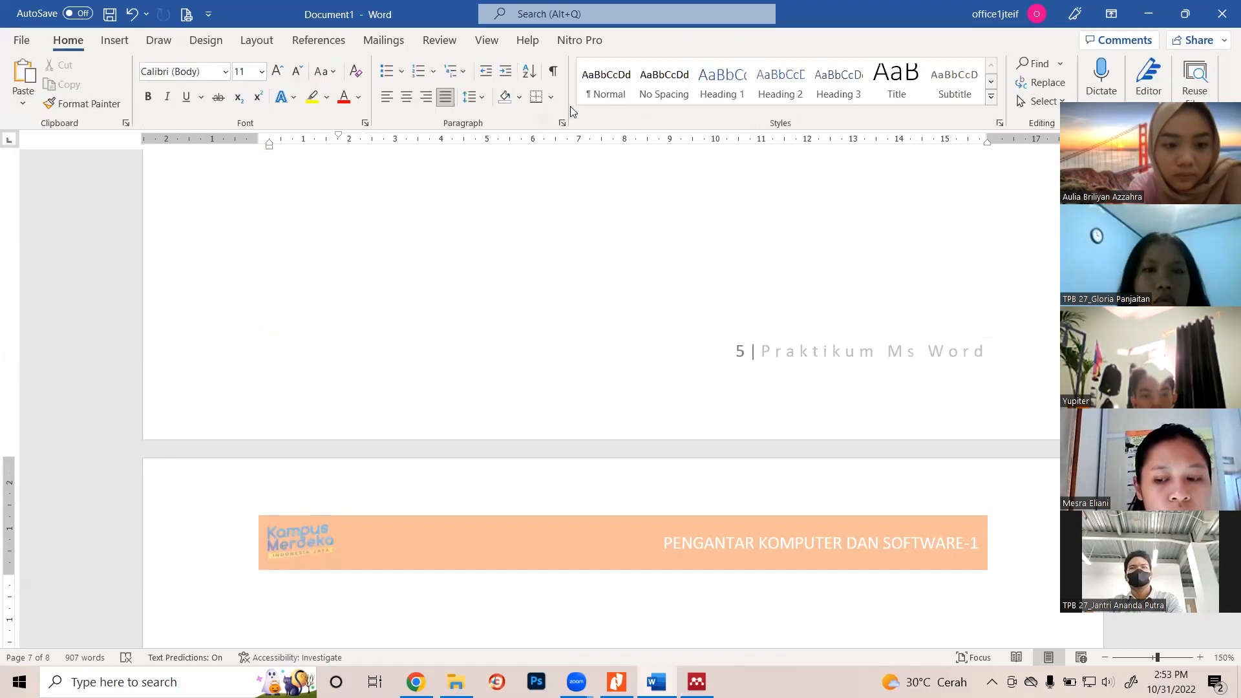
{"action": "left_click", "coordinate": [896, 87]}
{"action": "type", "text": "Bab"}
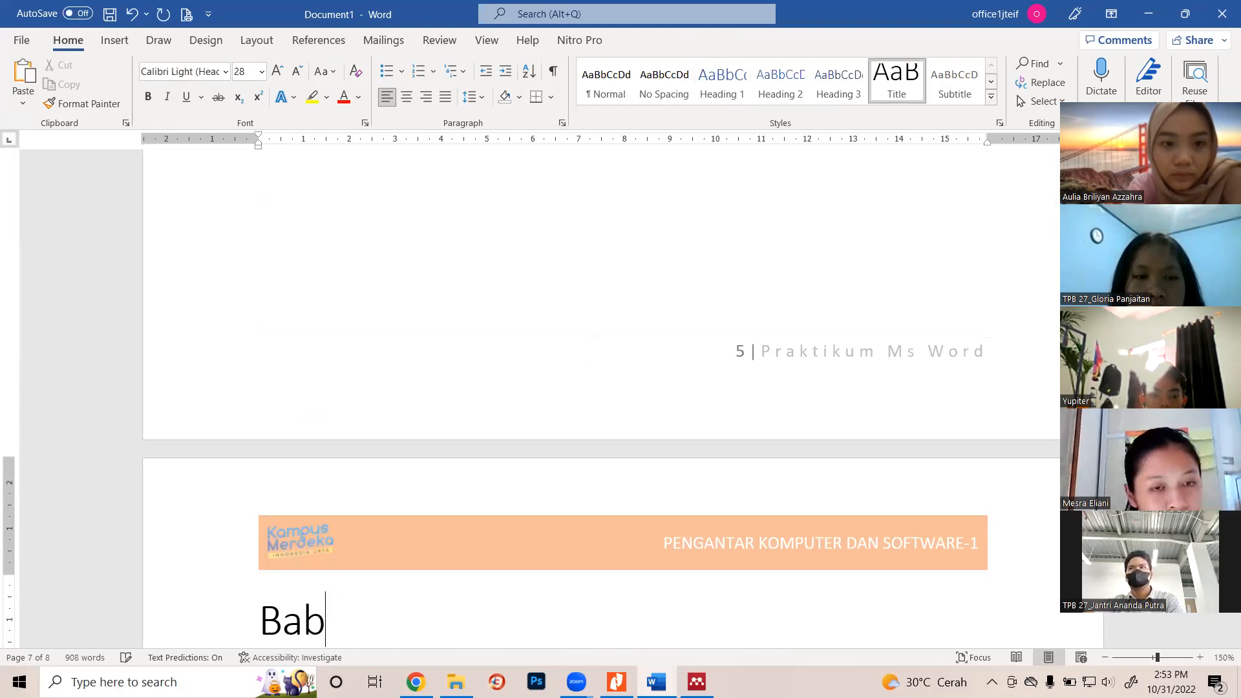
{"action": "type", "text": " 3"}
{"action": "key", "text": "Return"}
{"action": "type", "text": "xxxxx"}
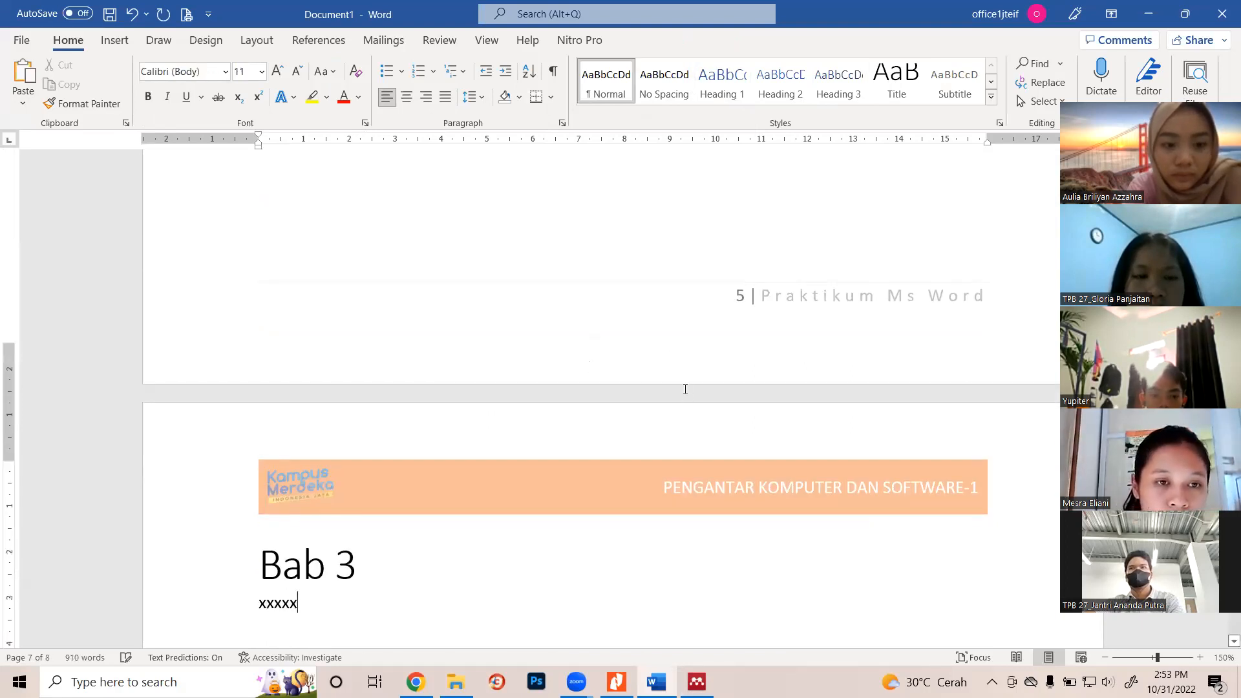
{"action": "scroll", "coordinate": [684, 388], "scroll_direction": "down", "scroll_amount": 5}
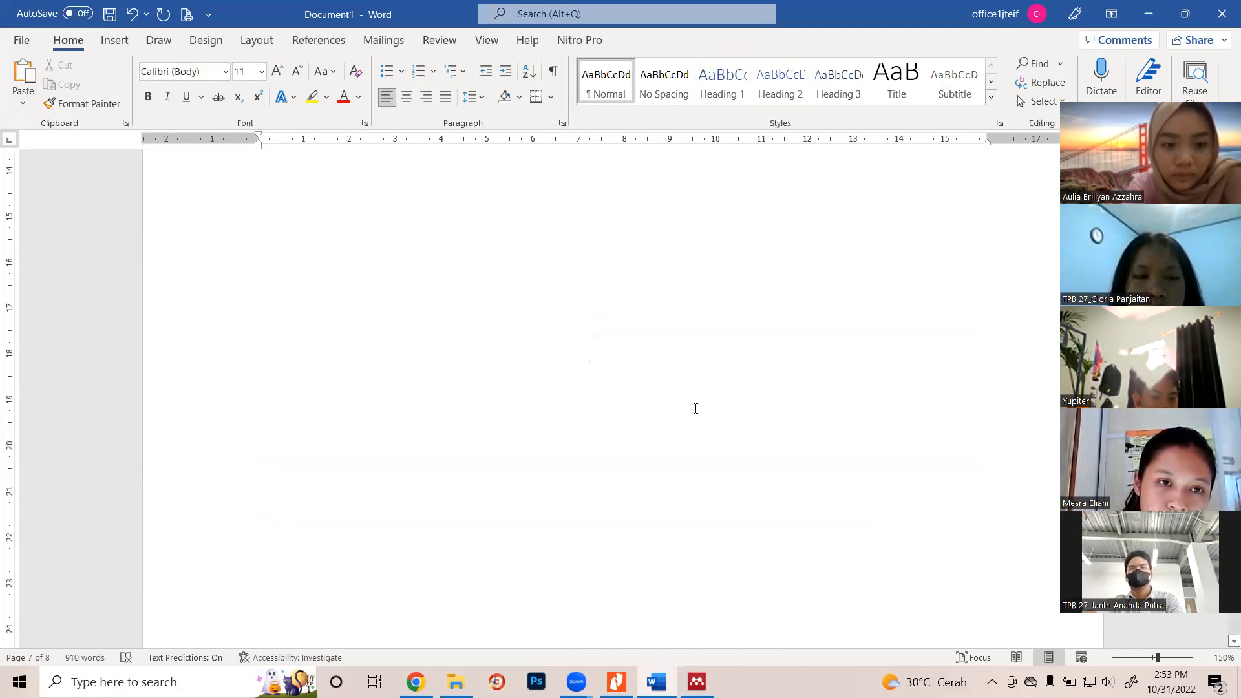
{"action": "scroll", "coordinate": [697, 408], "scroll_direction": "down", "scroll_amount": 3}
{"action": "scroll", "coordinate": [696, 408], "scroll_direction": "up", "scroll_amount": 8}
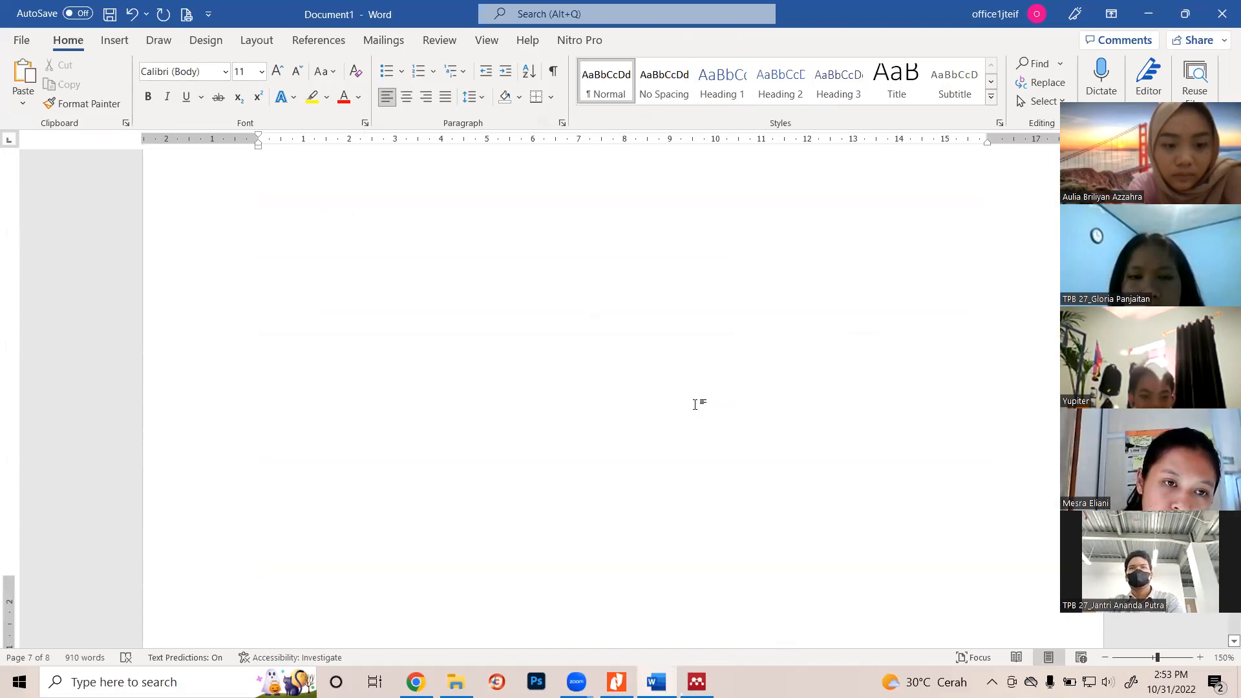
{"action": "scroll", "coordinate": [684, 412], "scroll_direction": "down", "scroll_amount": 2}
{"action": "key", "text": "Return"}
{"action": "key", "text": "Return"}
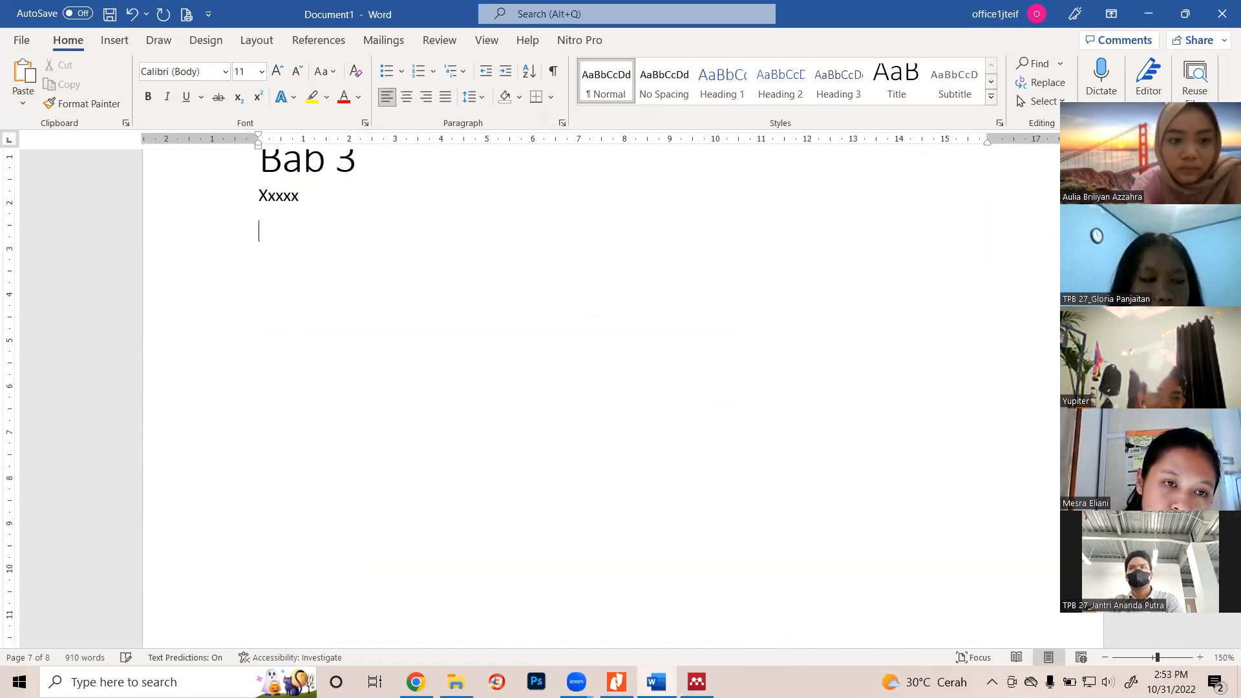
Add the Heading 1 subsection '3.1 Metode' with a placeholder line of v's beneath it
{"action": "left_click", "coordinate": [721, 80]}
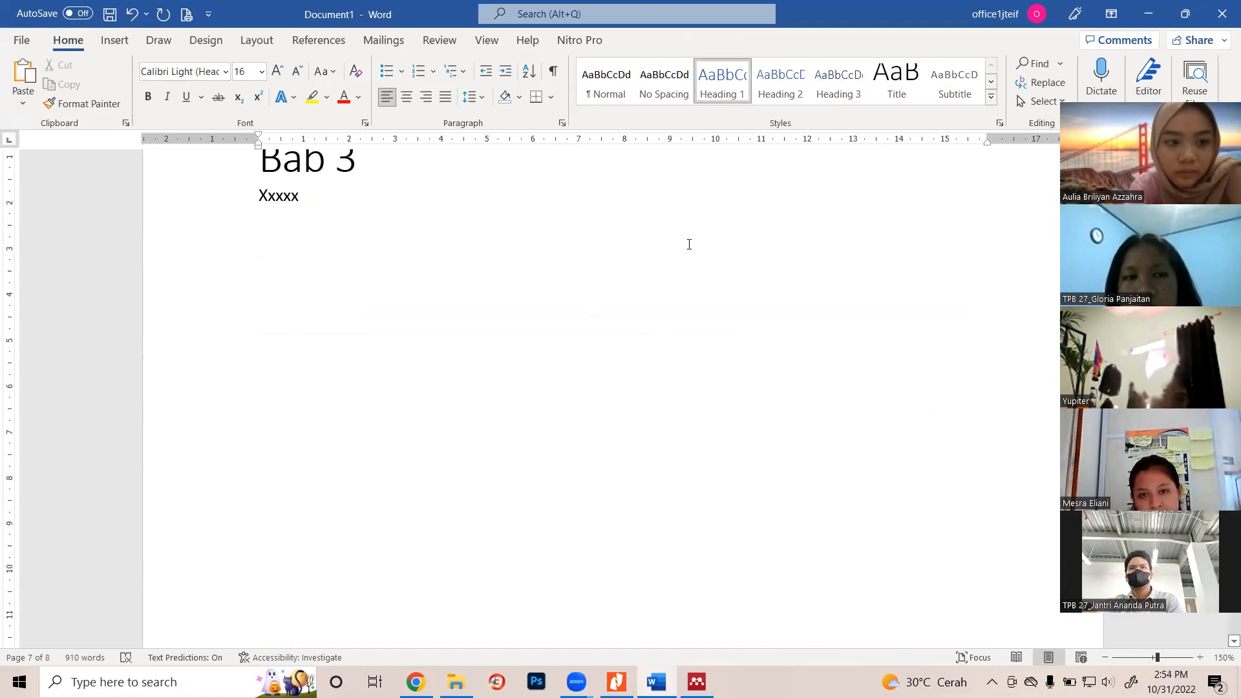
{"action": "type", "text": "3.1 "}
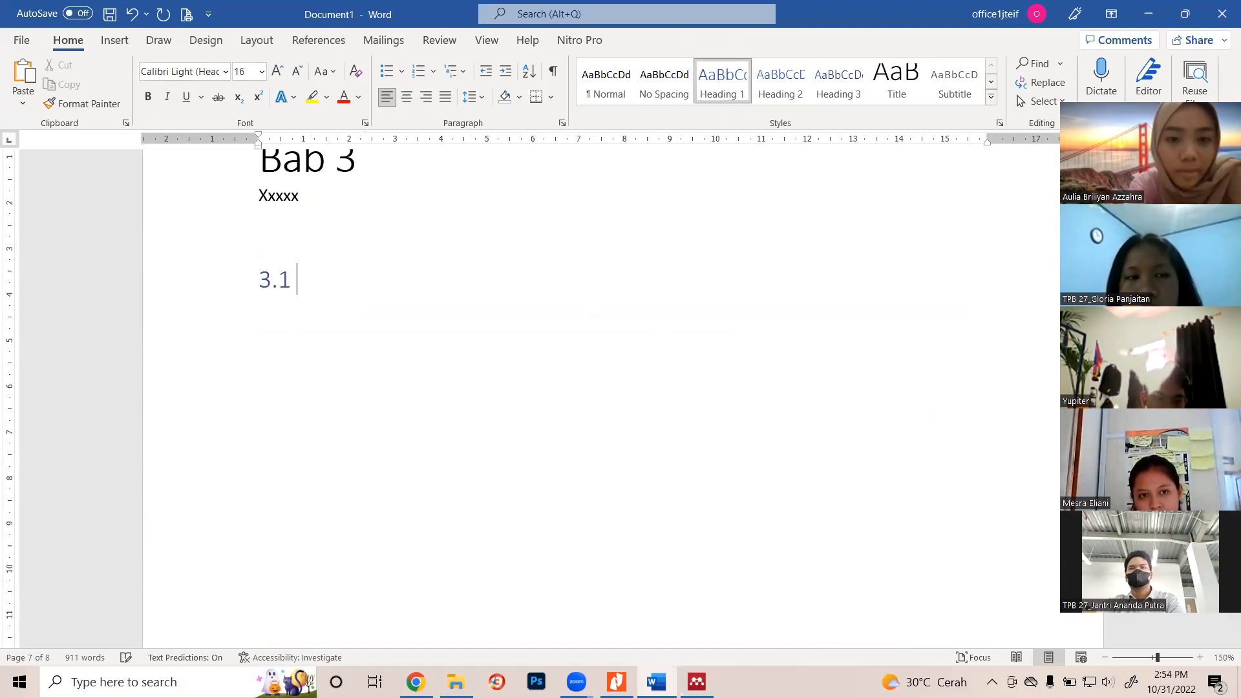
{"action": "type", "text": "Metod"}
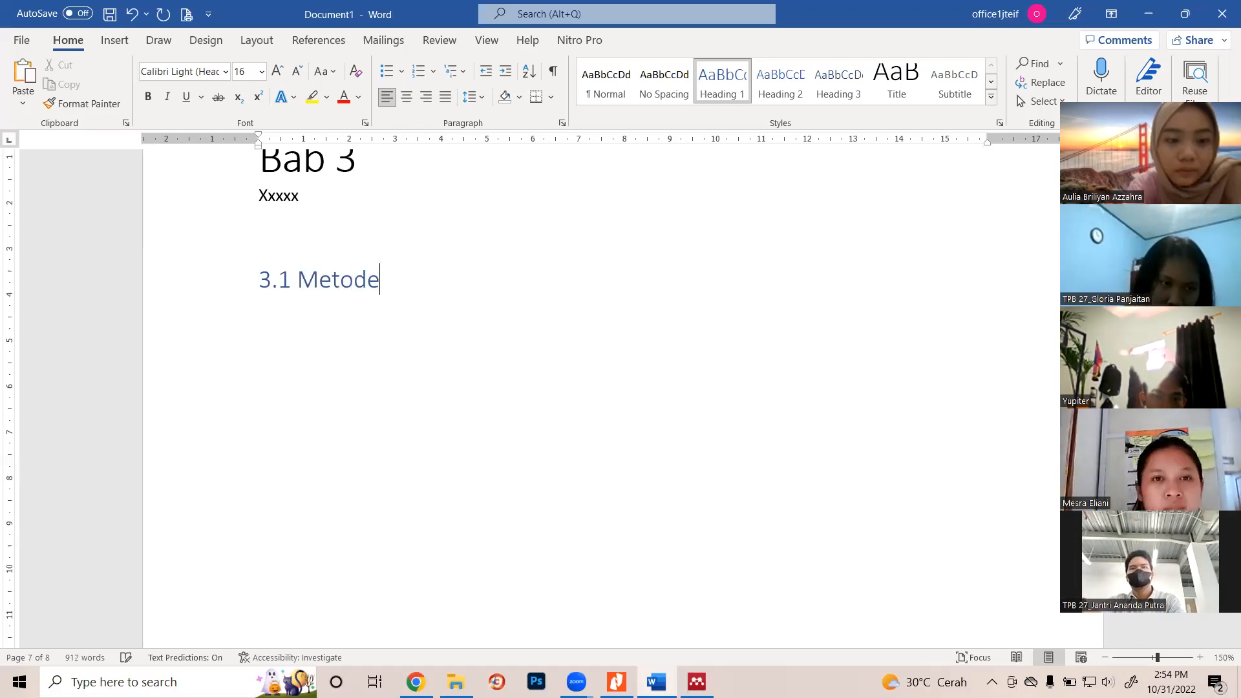
{"action": "type", "text": "e"}
{"action": "key", "text": "Return"}
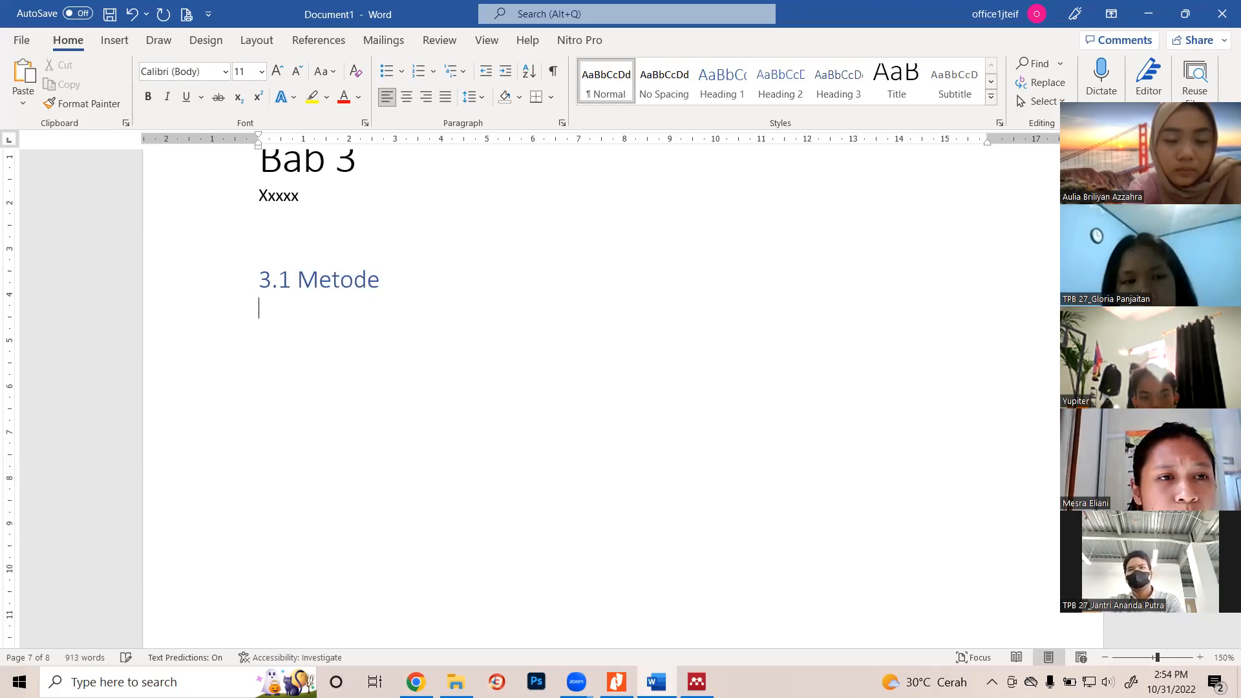
{"action": "left_click", "coordinate": [735, 88]}
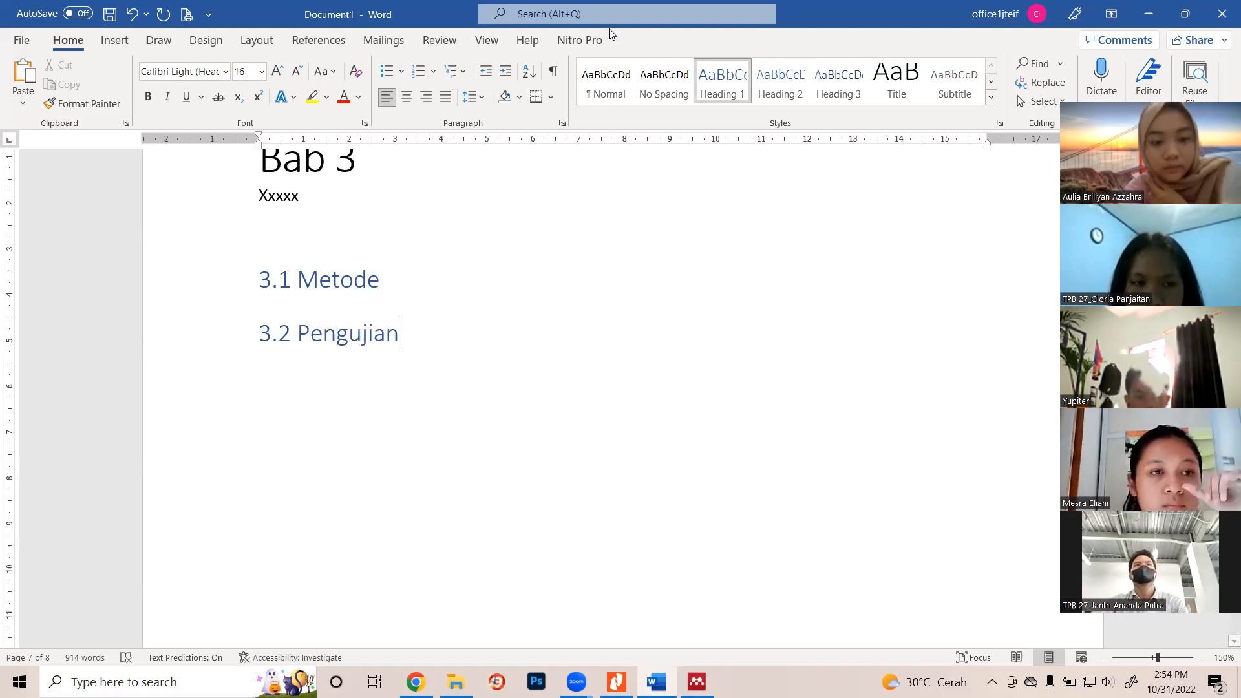
{"action": "key", "text": "Return"}
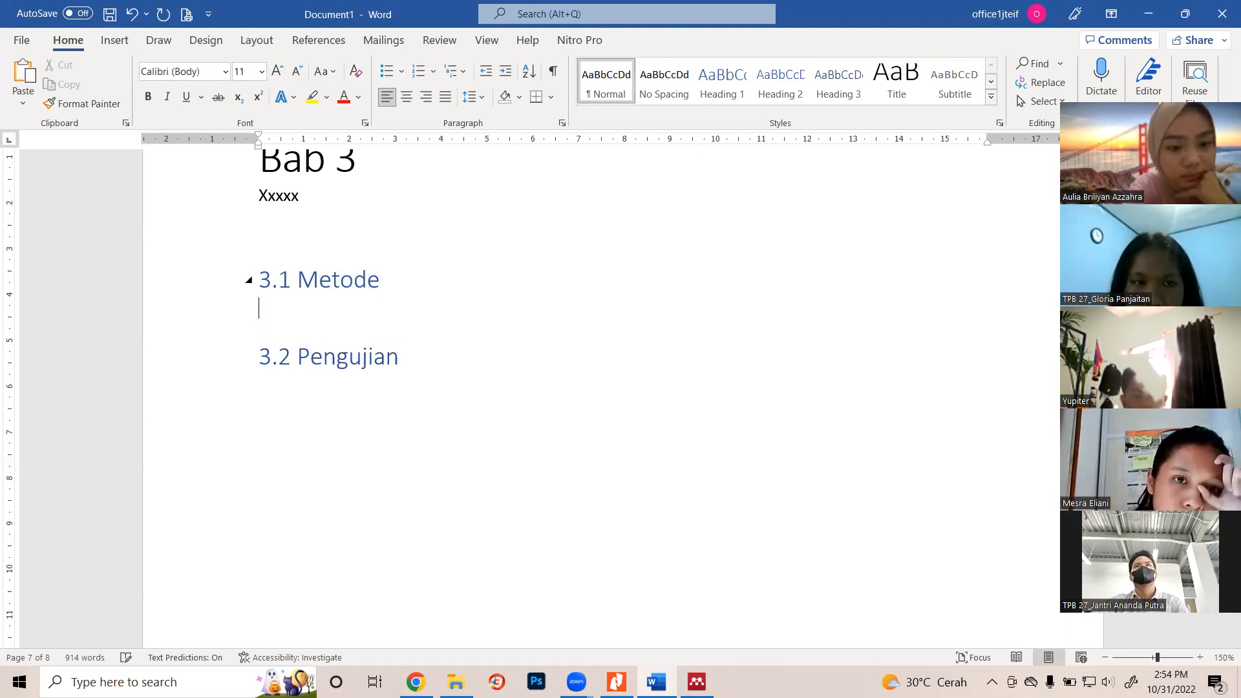
{"action": "type", "text": "vvvvvvvvvvvvvvvvvvvvvvvvvvvvvvvvv"}
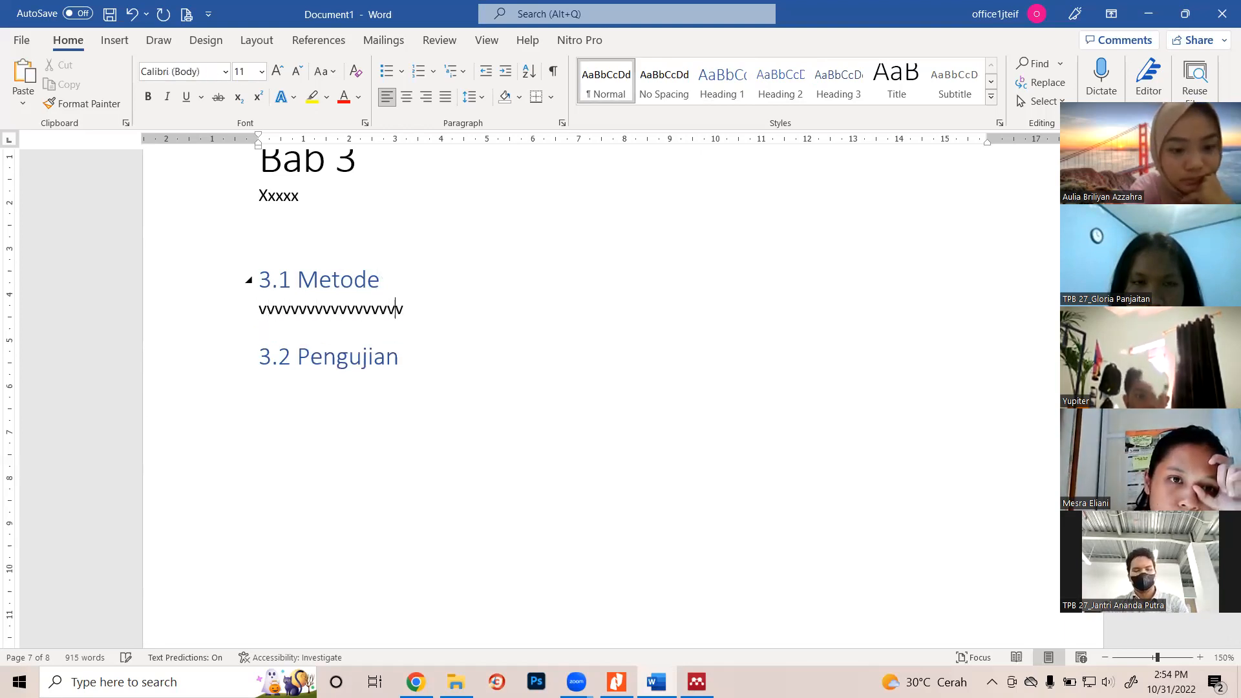
Add a line of v's under '3.2 Pengujian' and cancel the save prompt
{"action": "left_click", "coordinate": [414, 359]}
{"action": "key", "text": "Return"}
{"action": "type", "text": "vvv"}
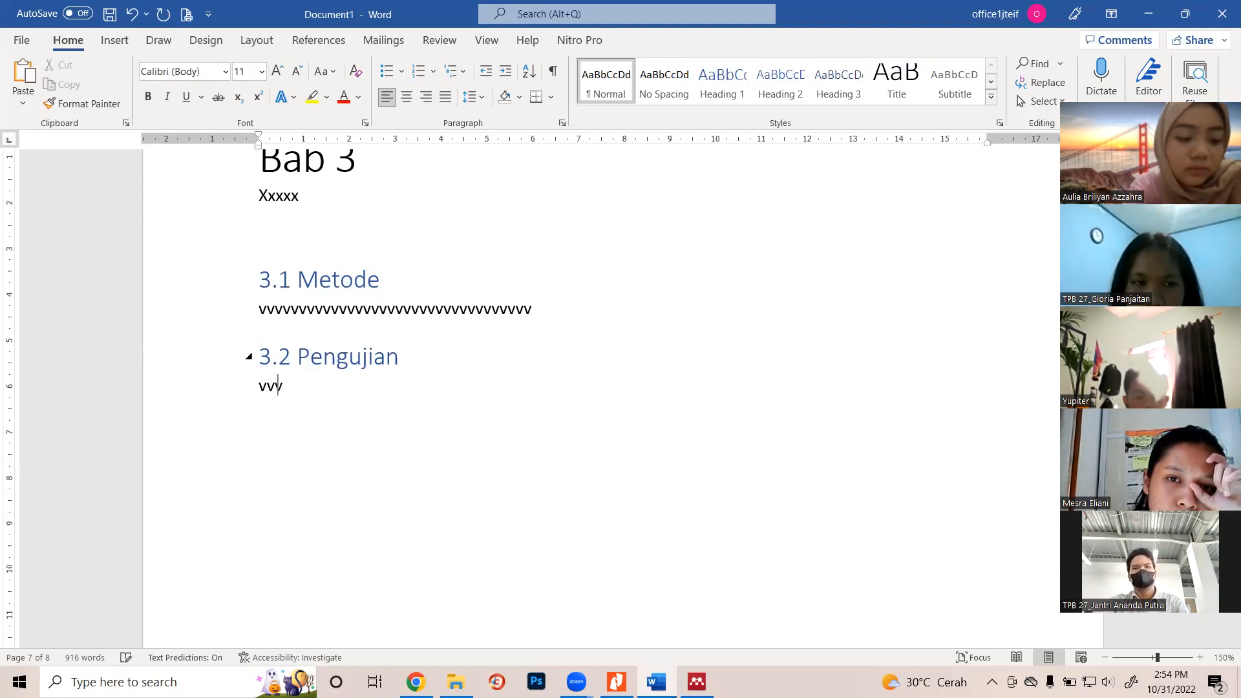
{"action": "type", "text": "vvvvvvvvvvvvvvvvvvvvvvvvvvvvvvv"}
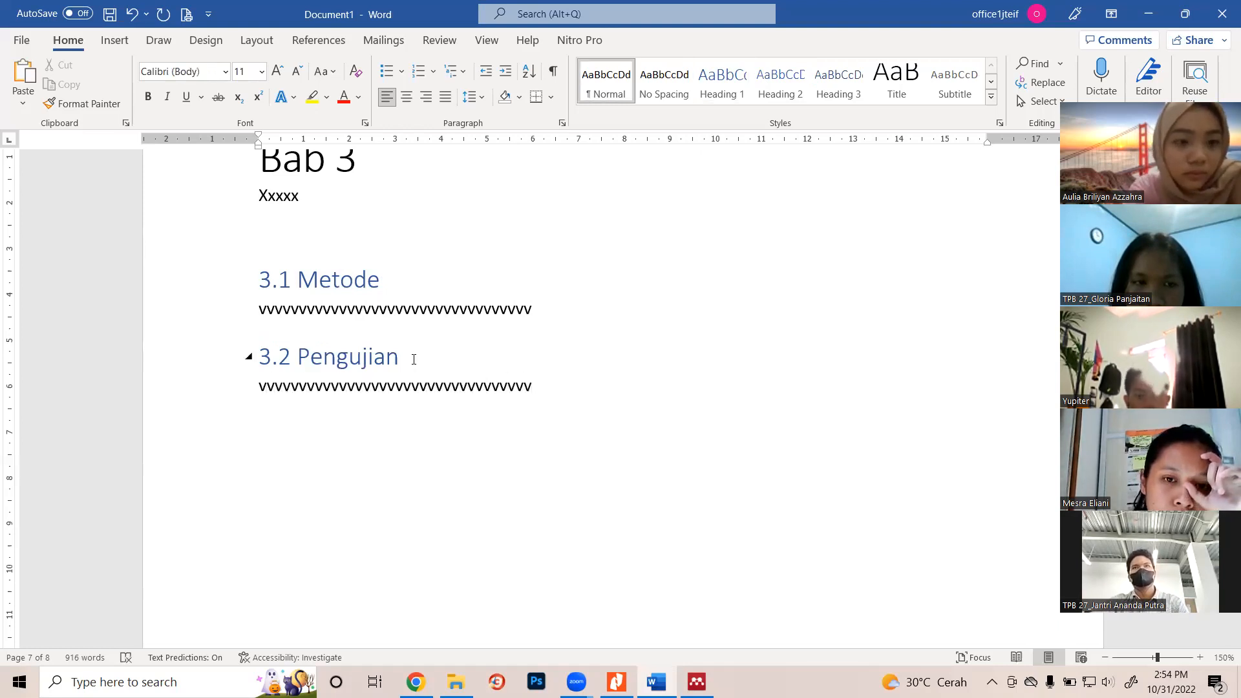
{"action": "key", "text": "ctrl+s"}
{"action": "left_click", "coordinate": [762, 469]}
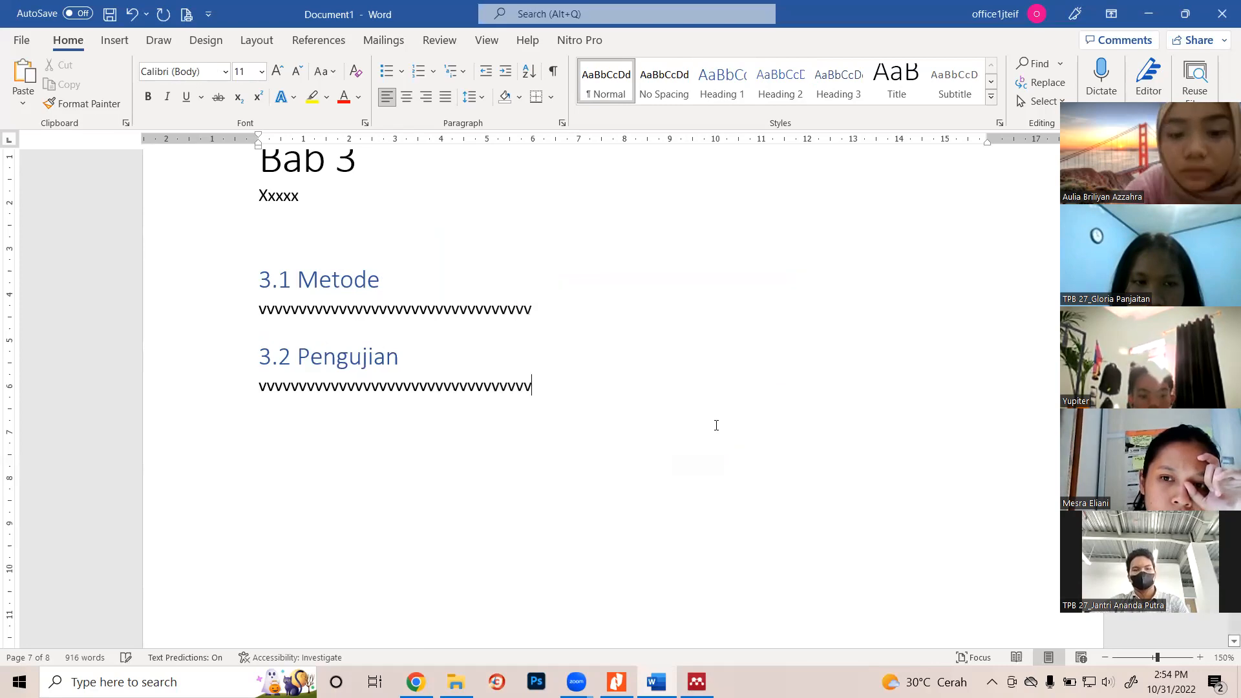
Update the page numbers in the table of contents
{"action": "scroll", "coordinate": [723, 432], "scroll_direction": "up", "scroll_amount": 15}
{"action": "scroll", "coordinate": [935, 308], "scroll_direction": "up", "scroll_amount": 20}
{"action": "scroll", "coordinate": [923, 297], "scroll_direction": "up", "scroll_amount": 20}
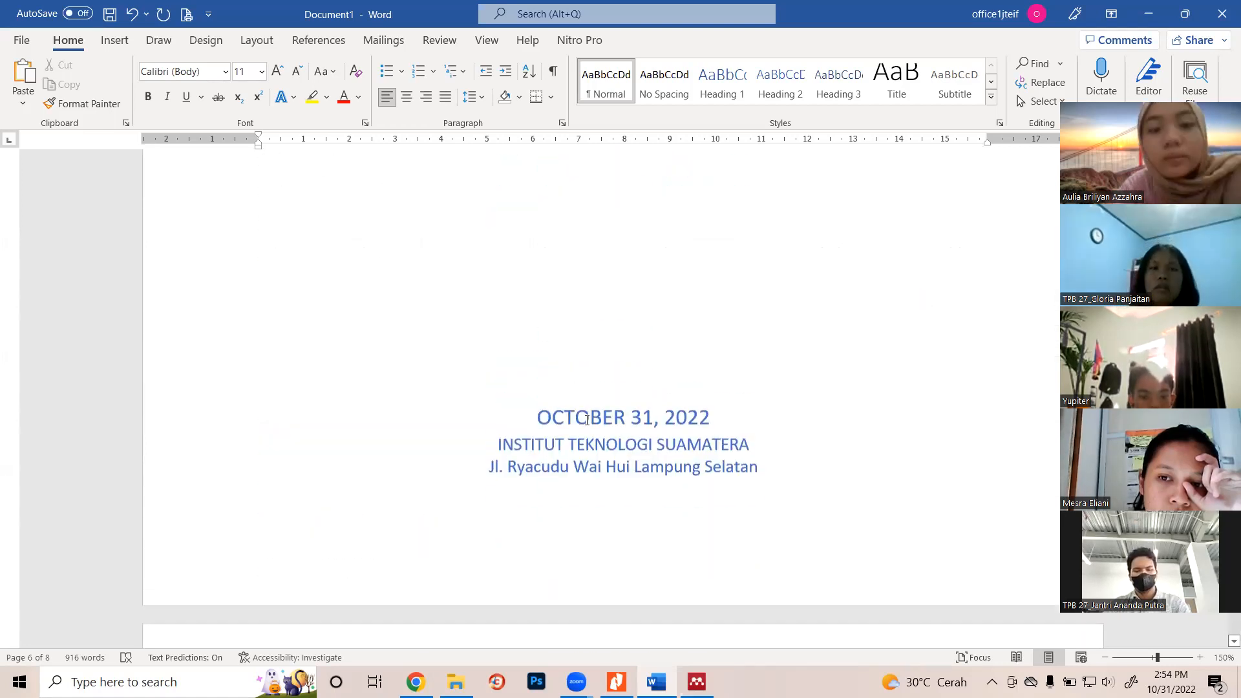
{"action": "scroll", "coordinate": [587, 420], "scroll_direction": "down", "scroll_amount": 10}
{"action": "scroll", "coordinate": [409, 347], "scroll_direction": "up", "scroll_amount": 3}
{"action": "left_click", "coordinate": [419, 382]}
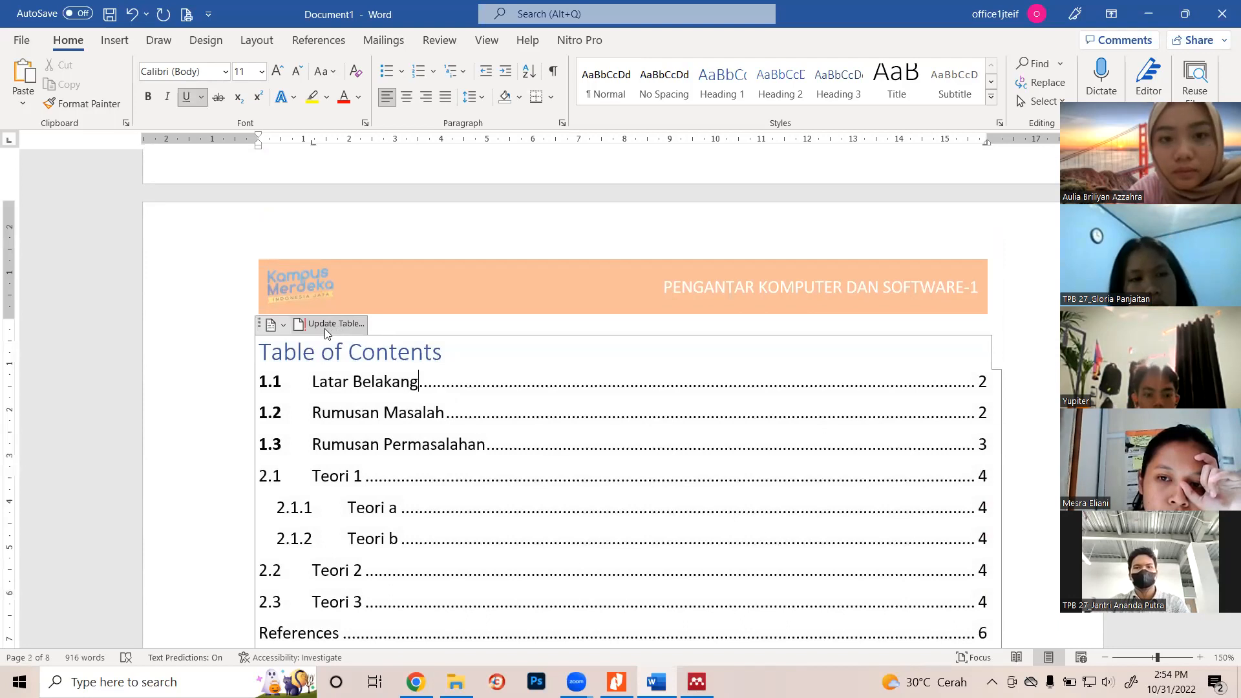
{"action": "left_click_drag", "start_coordinate": [409, 352], "coordinate": [172, 360]}
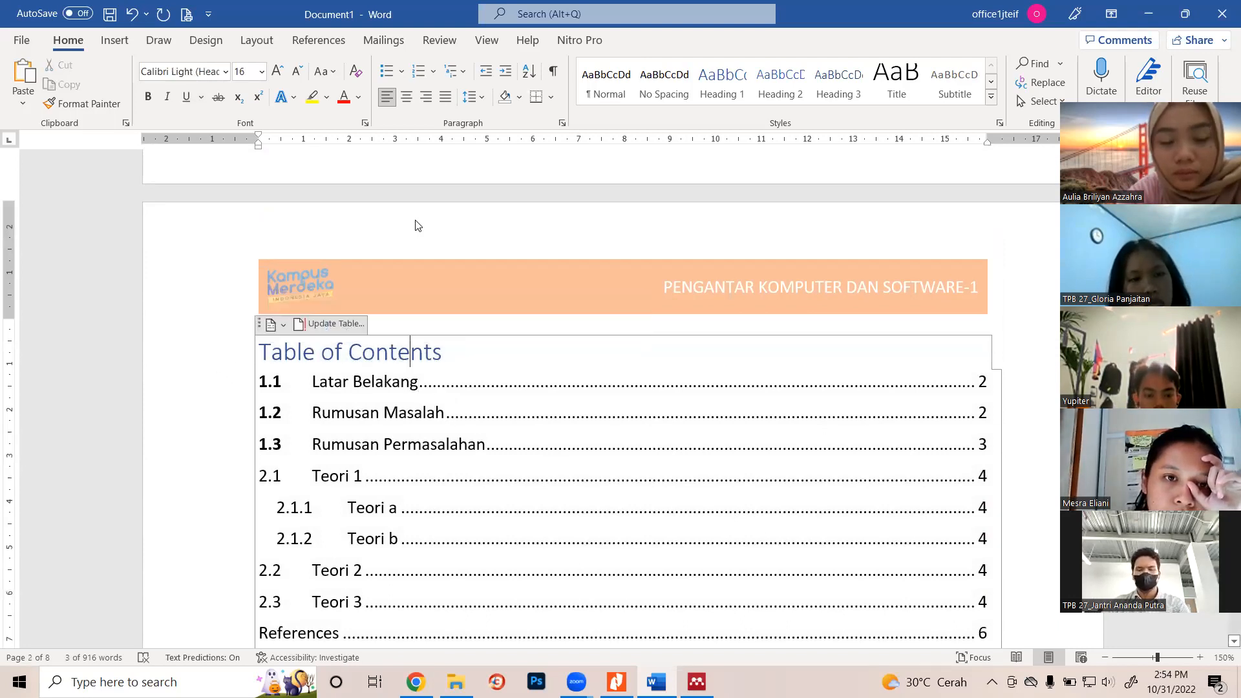
{"action": "scroll", "coordinate": [555, 479], "scroll_direction": "down", "scroll_amount": 5}
{"action": "left_click", "coordinate": [557, 466]}
{"action": "scroll", "coordinate": [548, 469], "scroll_direction": "up", "scroll_amount": 4}
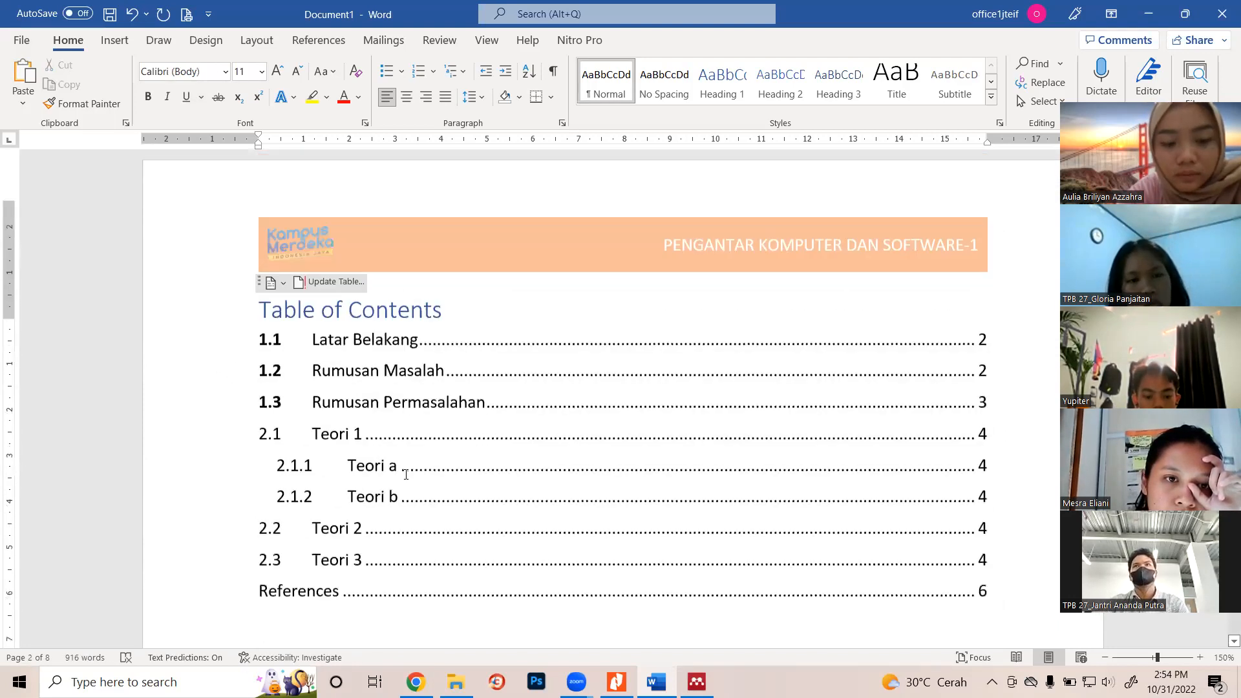
{"action": "scroll", "coordinate": [549, 469], "scroll_direction": "up", "scroll_amount": 2}
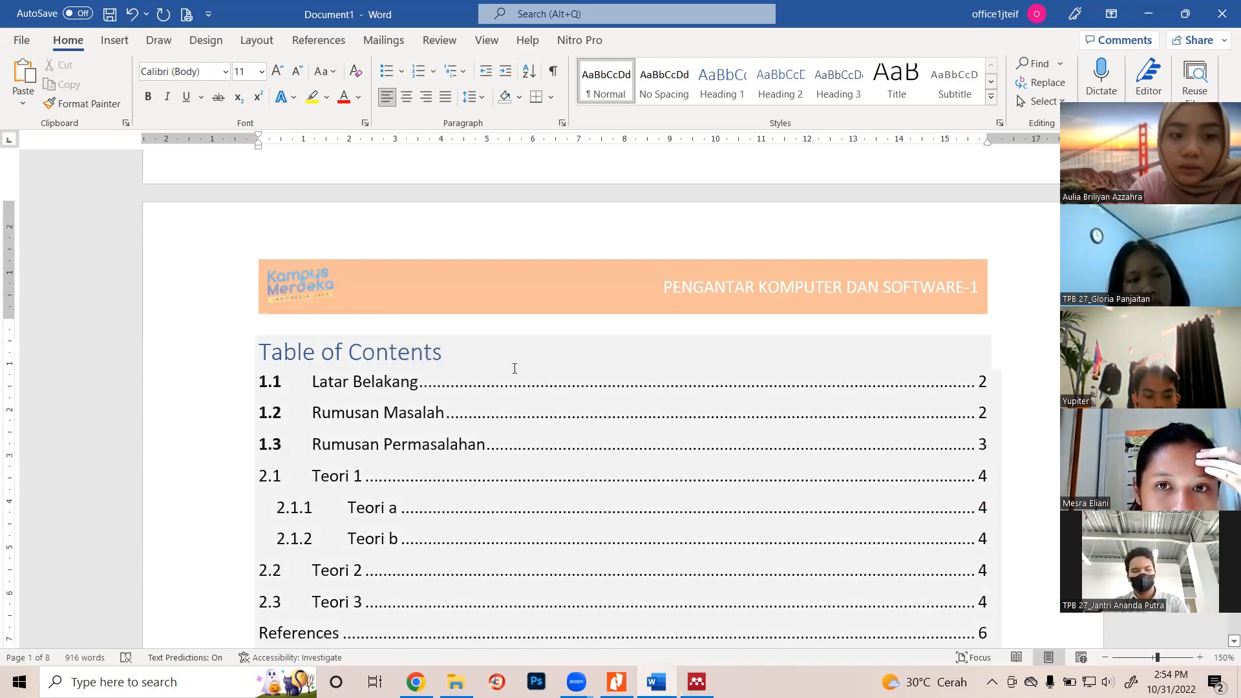
{"action": "left_click", "coordinate": [563, 373]}
{"action": "left_click", "coordinate": [343, 324]}
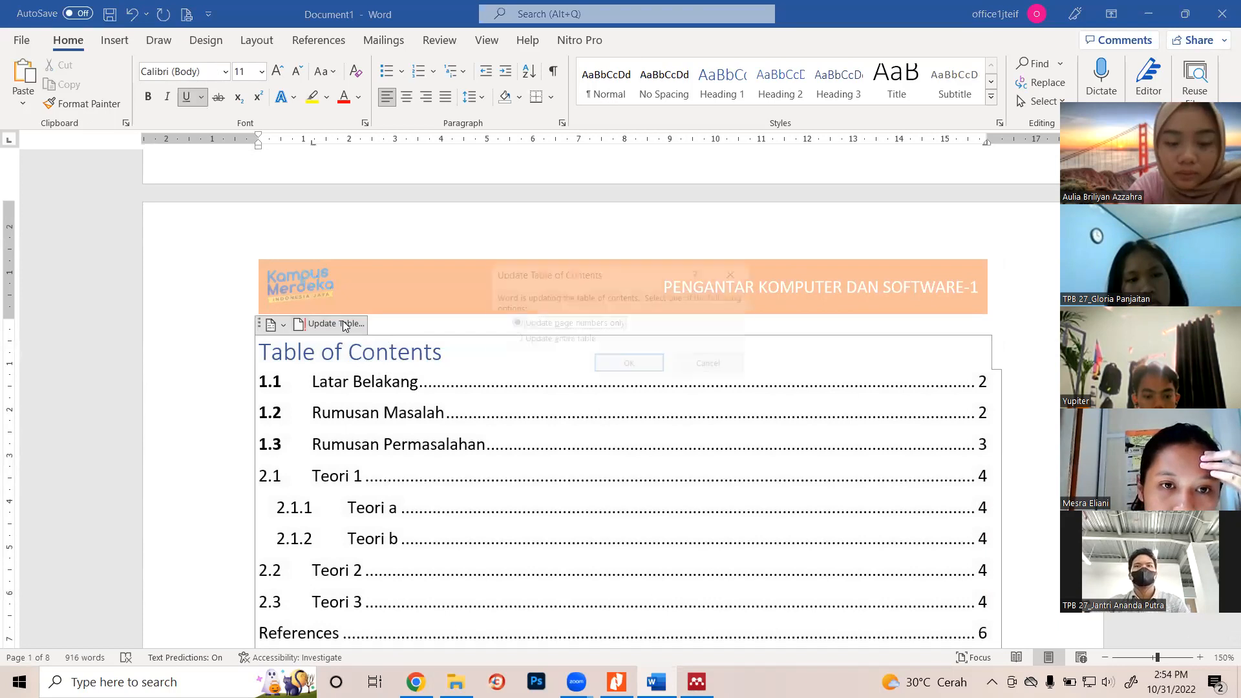
{"action": "key", "text": "Return"}
Rebuild the entire table of contents so 3.1 Metode and 3.2 Pengujian show on page 6
{"action": "scroll", "coordinate": [513, 498], "scroll_direction": "down", "scroll_amount": 3}
{"action": "scroll", "coordinate": [498, 498], "scroll_direction": "up", "scroll_amount": 1}
{"action": "scroll", "coordinate": [496, 495], "scroll_direction": "up", "scroll_amount": 1}
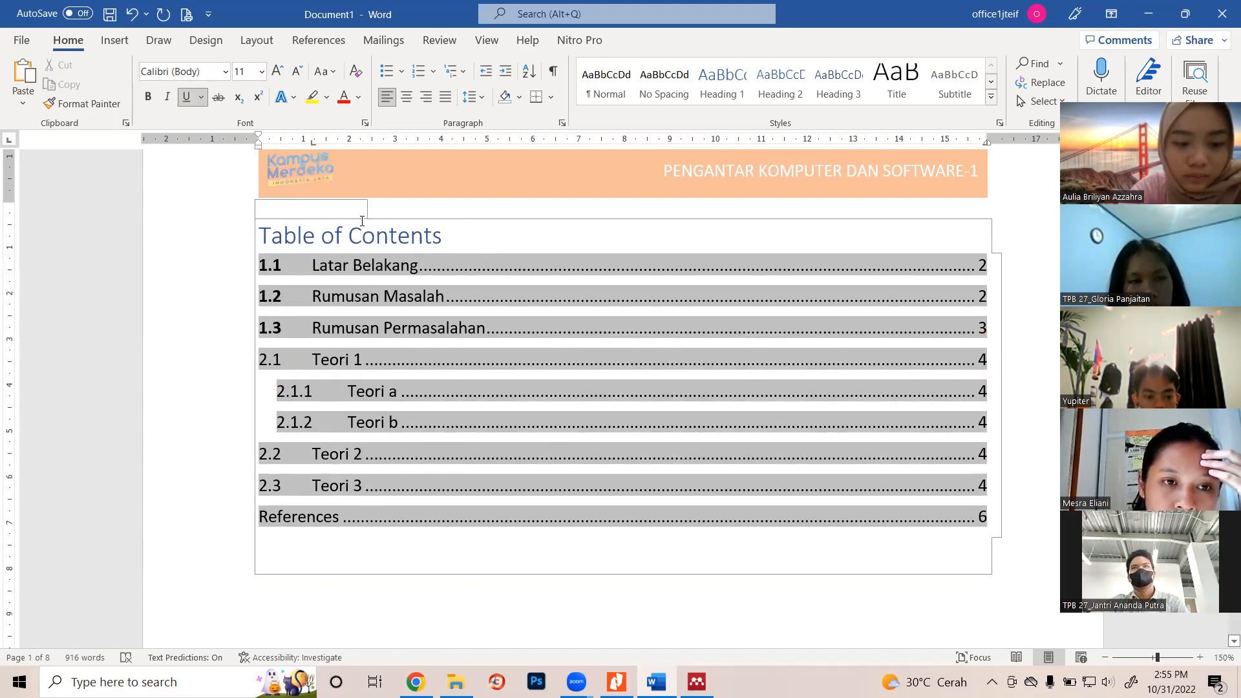
{"action": "left_click", "coordinate": [586, 317]}
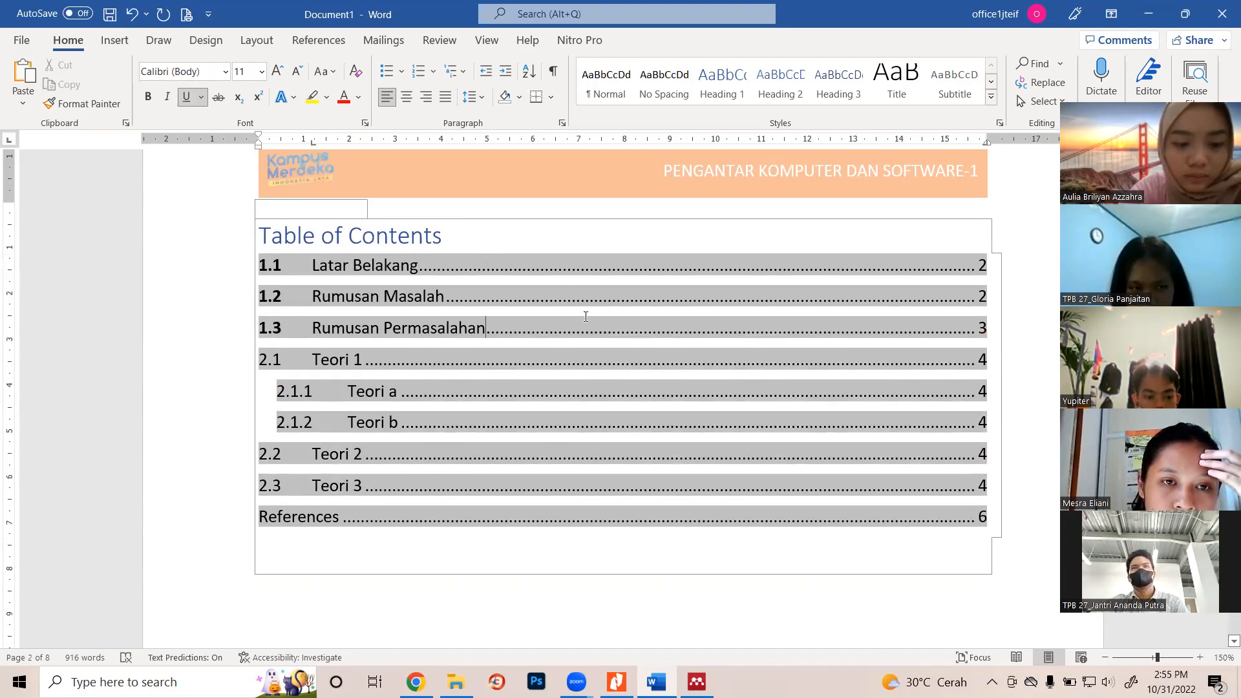
{"action": "left_click", "coordinate": [331, 207]}
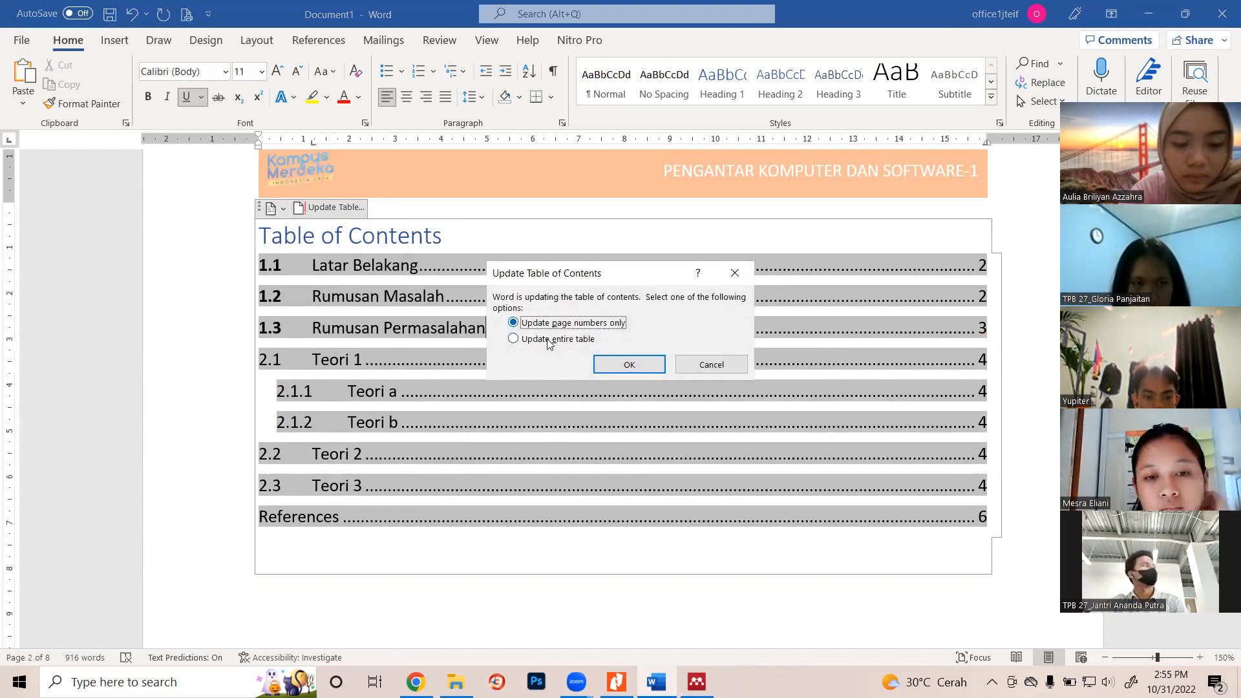
{"action": "left_click", "coordinate": [627, 365]}
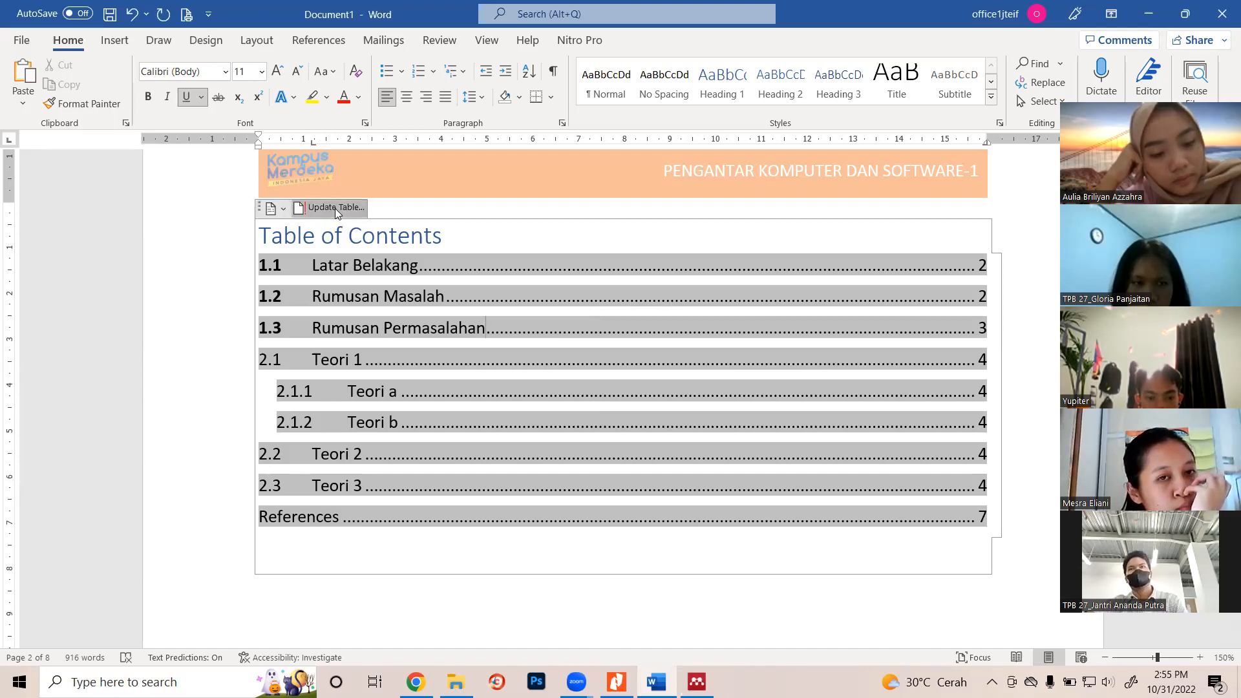
{"action": "left_click", "coordinate": [329, 207]}
{"action": "left_click", "coordinate": [629, 364]}
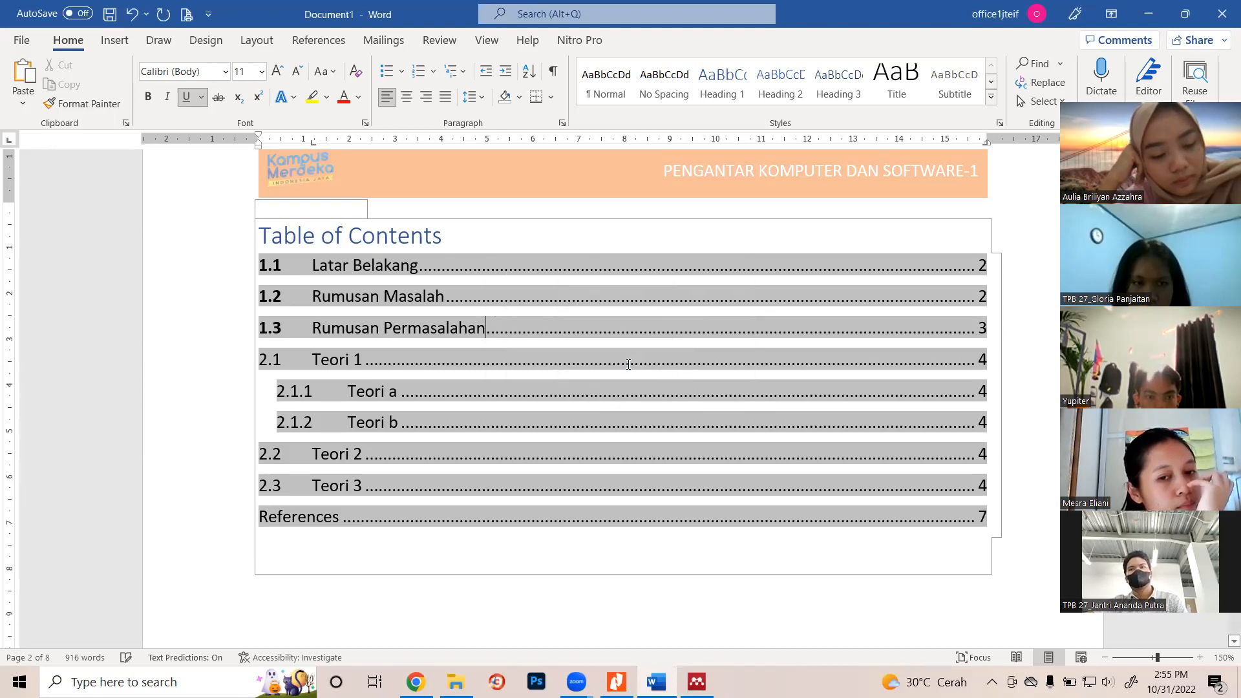
{"action": "scroll", "coordinate": [556, 388], "scroll_direction": "down", "scroll_amount": 8}
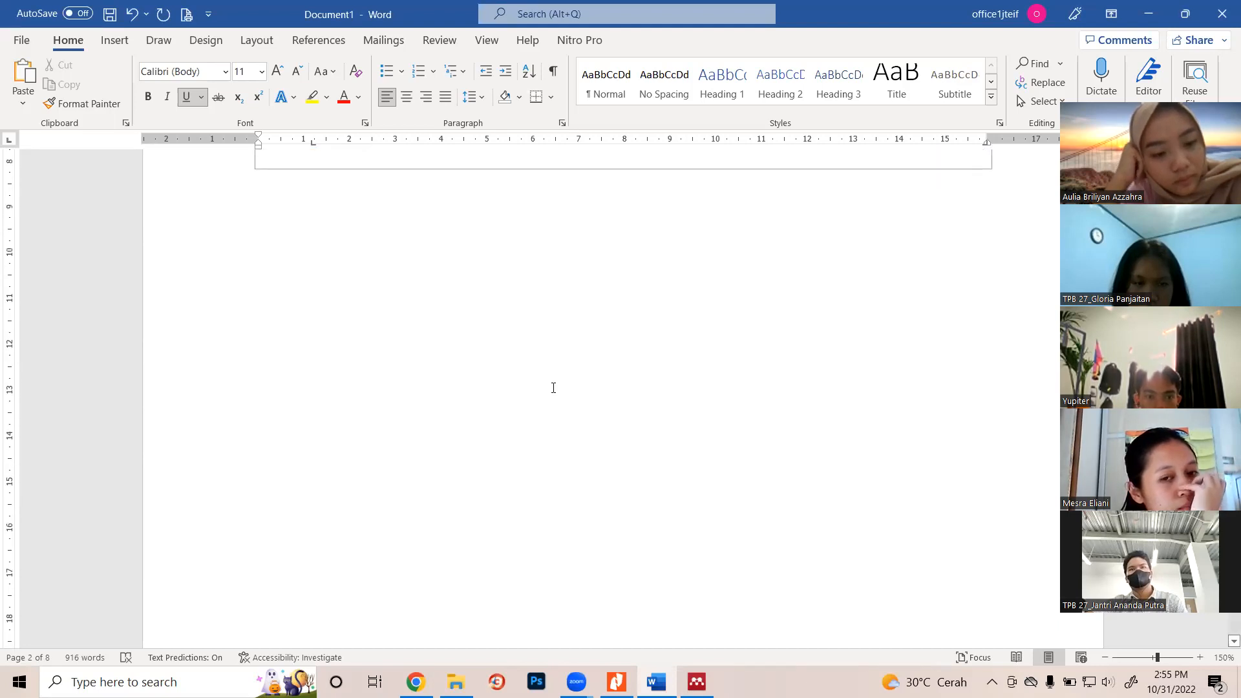
{"action": "scroll", "coordinate": [425, 335], "scroll_direction": "up", "scroll_amount": 8}
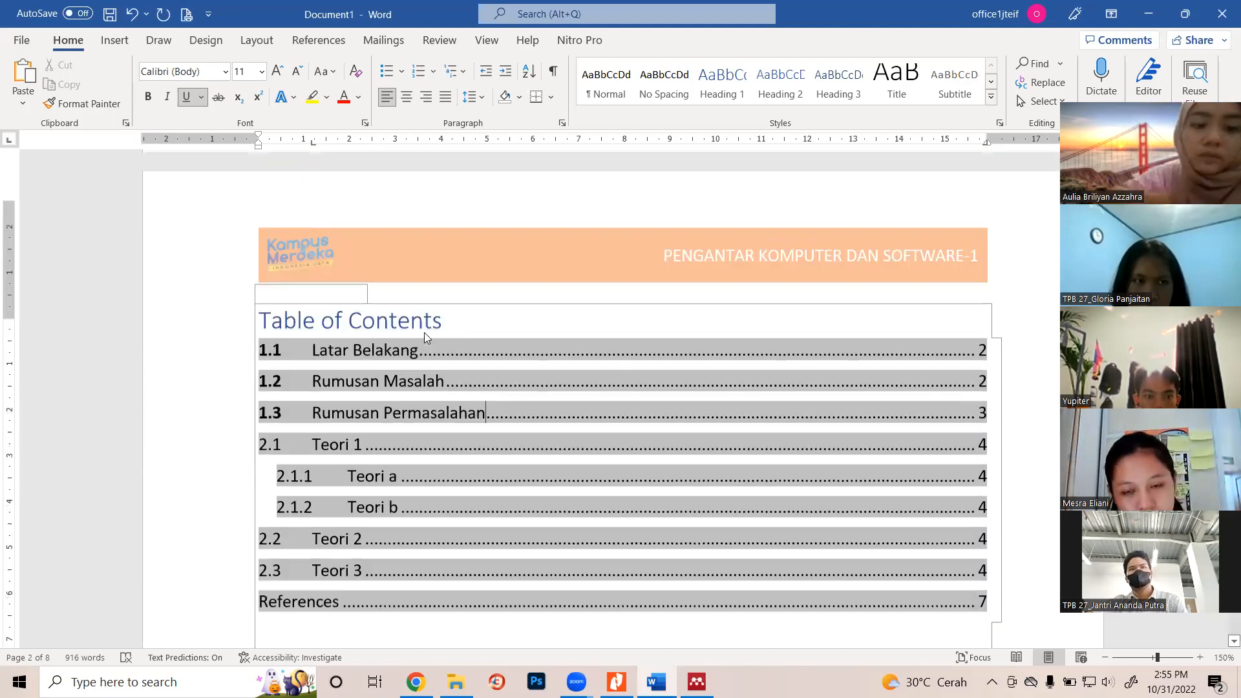
{"action": "scroll", "coordinate": [402, 457], "scroll_direction": "down", "scroll_amount": 2}
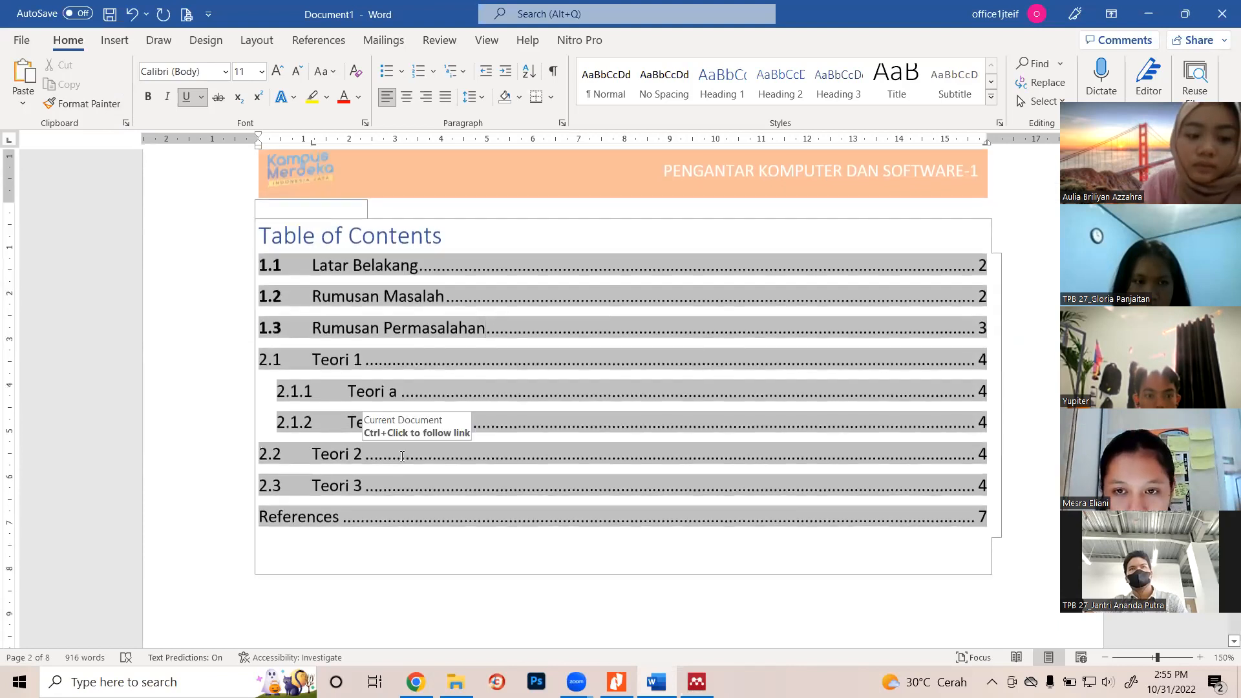
{"action": "left_click", "coordinate": [333, 208]}
{"action": "left_click", "coordinate": [514, 339]}
{"action": "left_click", "coordinate": [603, 365]}
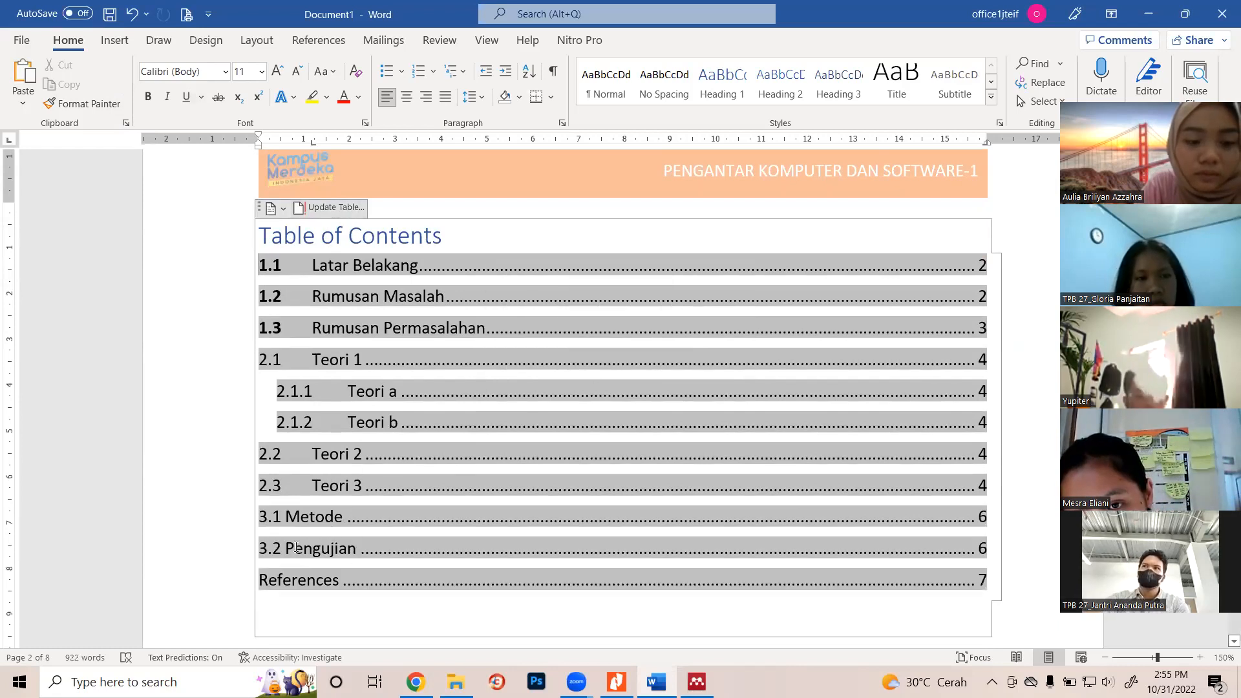
{"action": "left_click", "coordinate": [282, 516]}
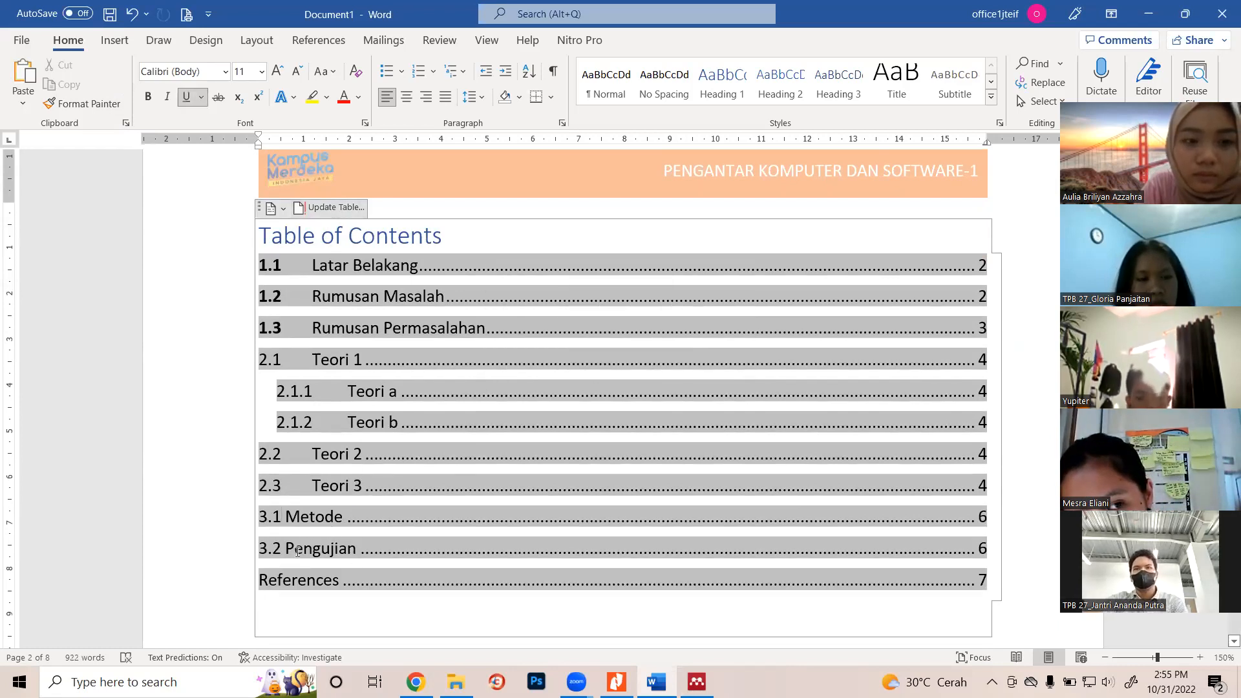
{"action": "scroll", "coordinate": [481, 517], "scroll_direction": "down", "scroll_amount": 3}
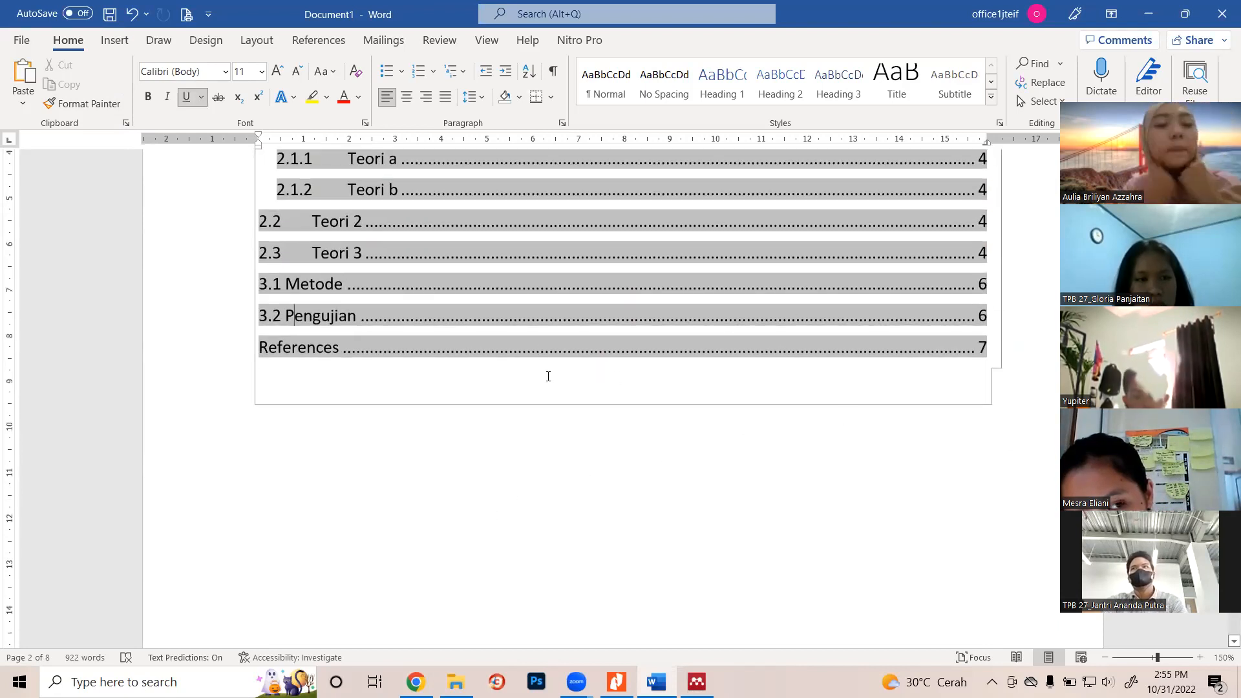
{"action": "left_click_drag", "start_coordinate": [975, 285], "coordinate": [987, 333]}
{"action": "scroll", "coordinate": [887, 437], "scroll_direction": "down", "scroll_amount": 15}
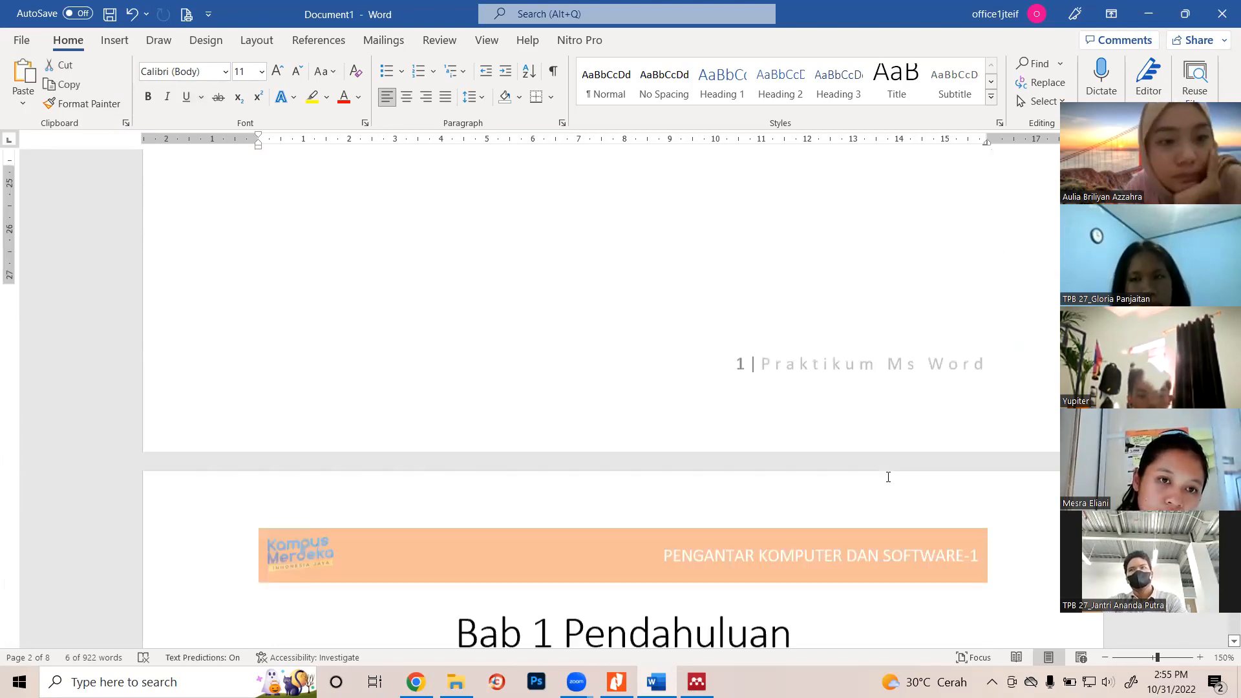
{"action": "scroll", "coordinate": [893, 494], "scroll_direction": "down", "scroll_amount": 15}
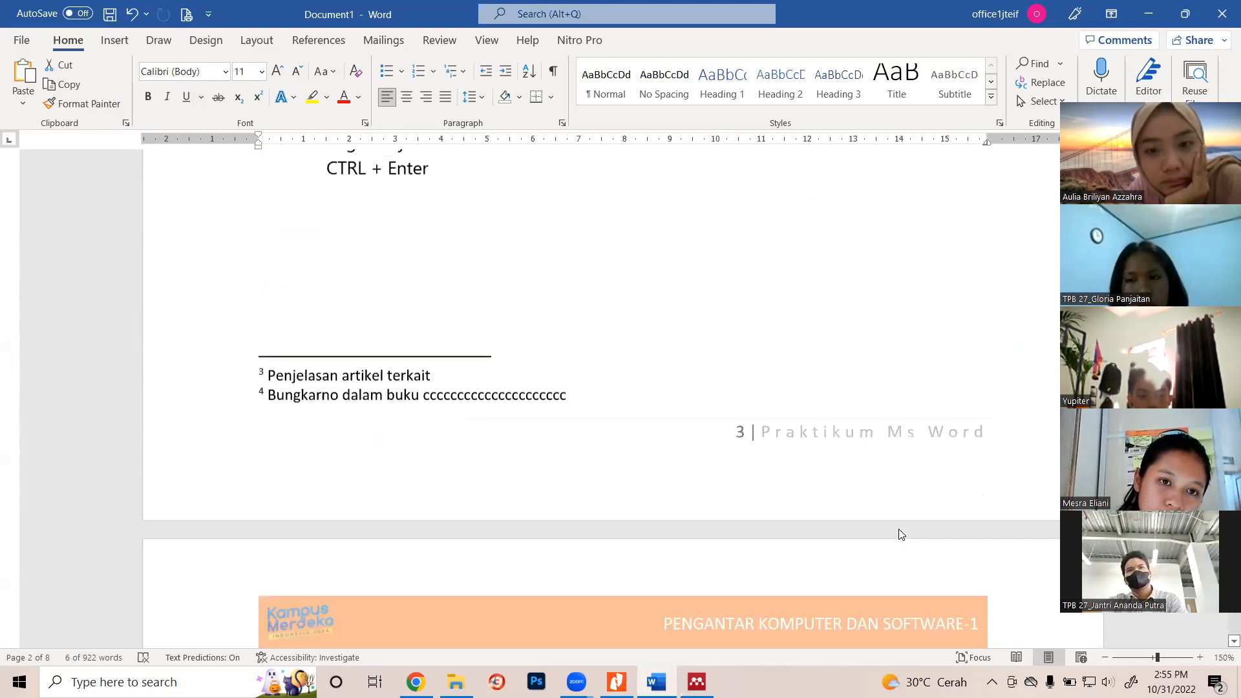
{"action": "scroll", "coordinate": [894, 582], "scroll_direction": "down", "scroll_amount": 20}
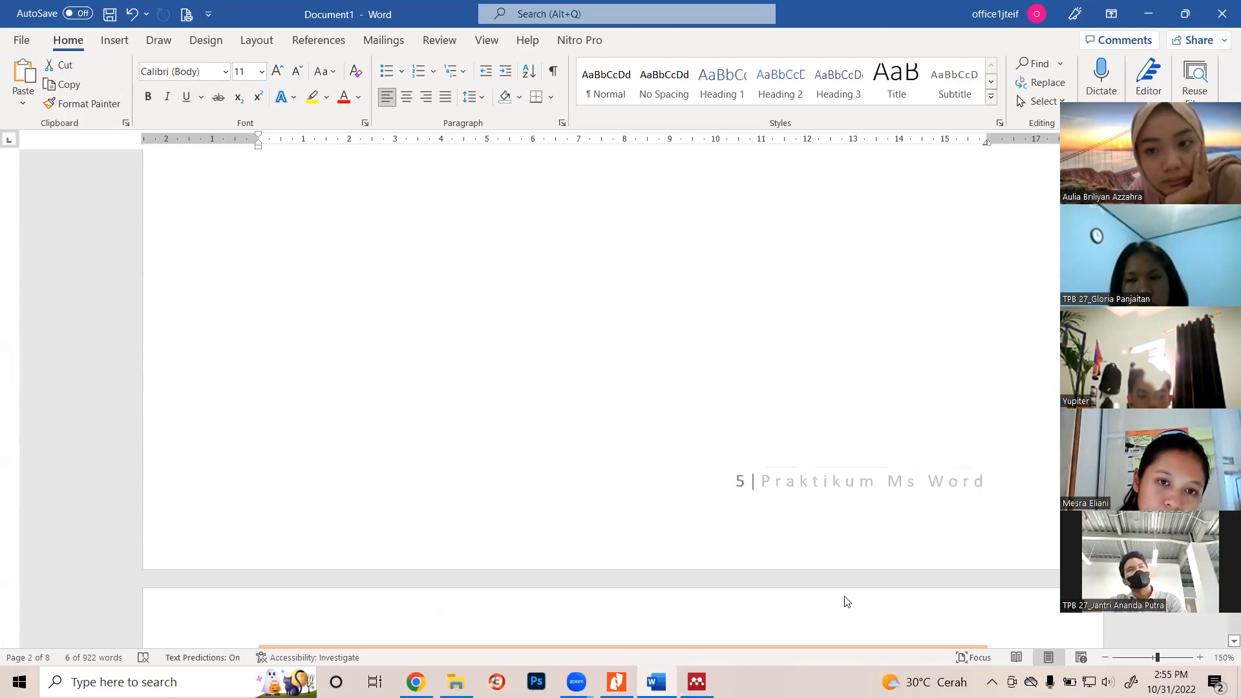
{"action": "scroll", "coordinate": [846, 589], "scroll_direction": "down", "scroll_amount": 15}
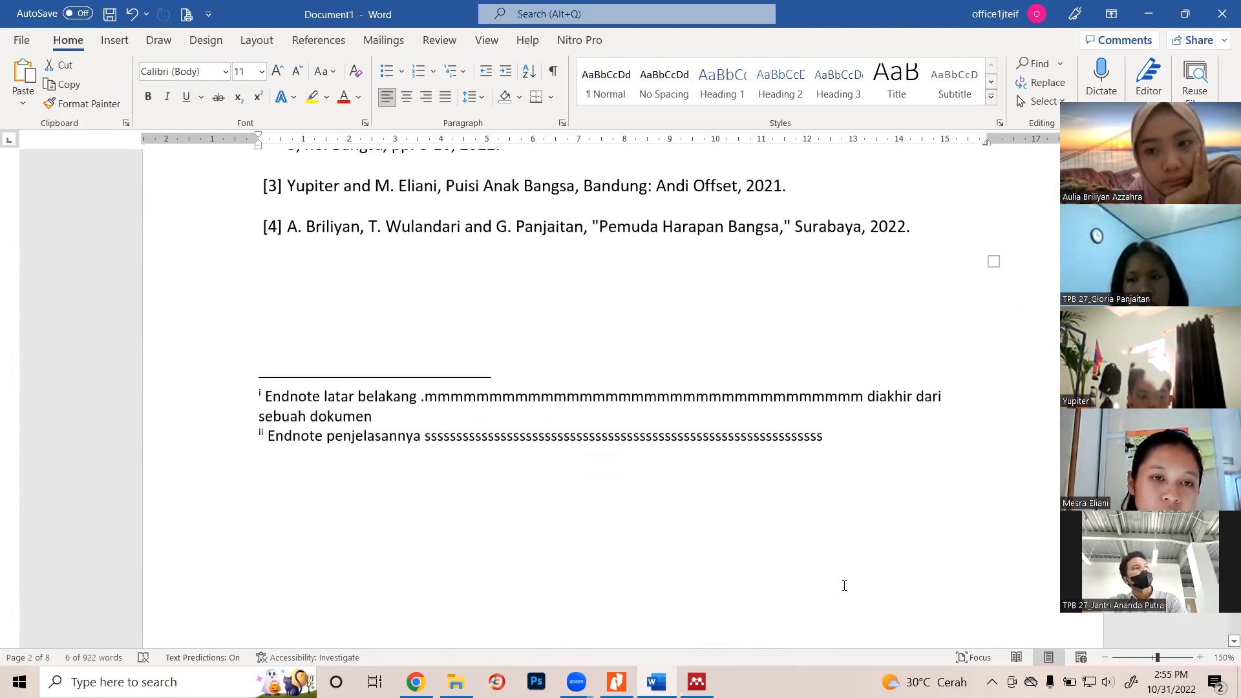
{"action": "scroll", "coordinate": [925, 511], "scroll_direction": "up", "scroll_amount": 10}
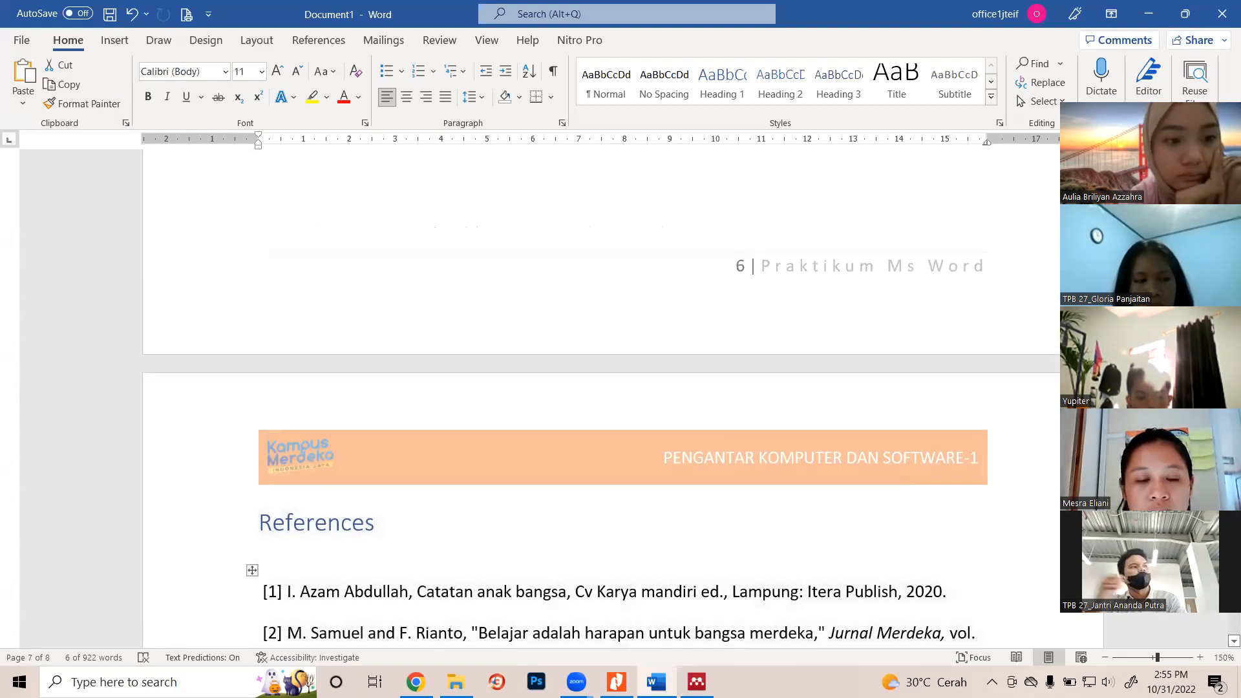
{"action": "scroll", "coordinate": [938, 410], "scroll_direction": "up", "scroll_amount": 20}
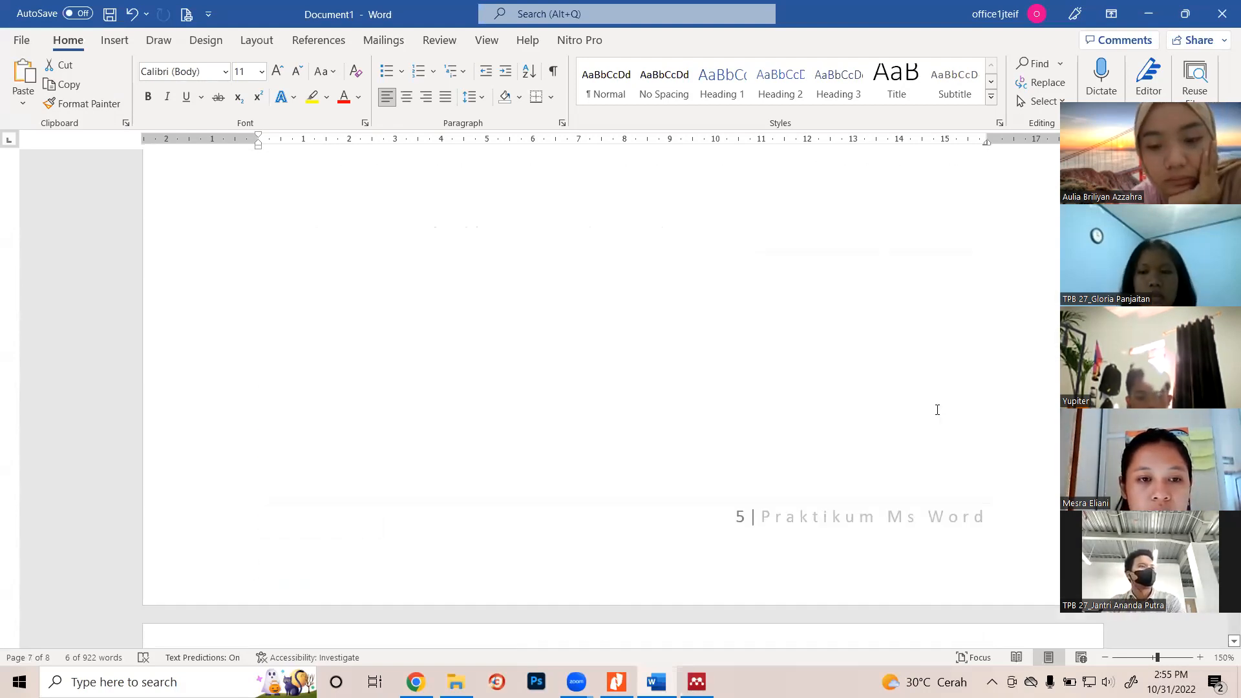
{"action": "scroll", "coordinate": [938, 410], "scroll_direction": "up", "scroll_amount": 20}
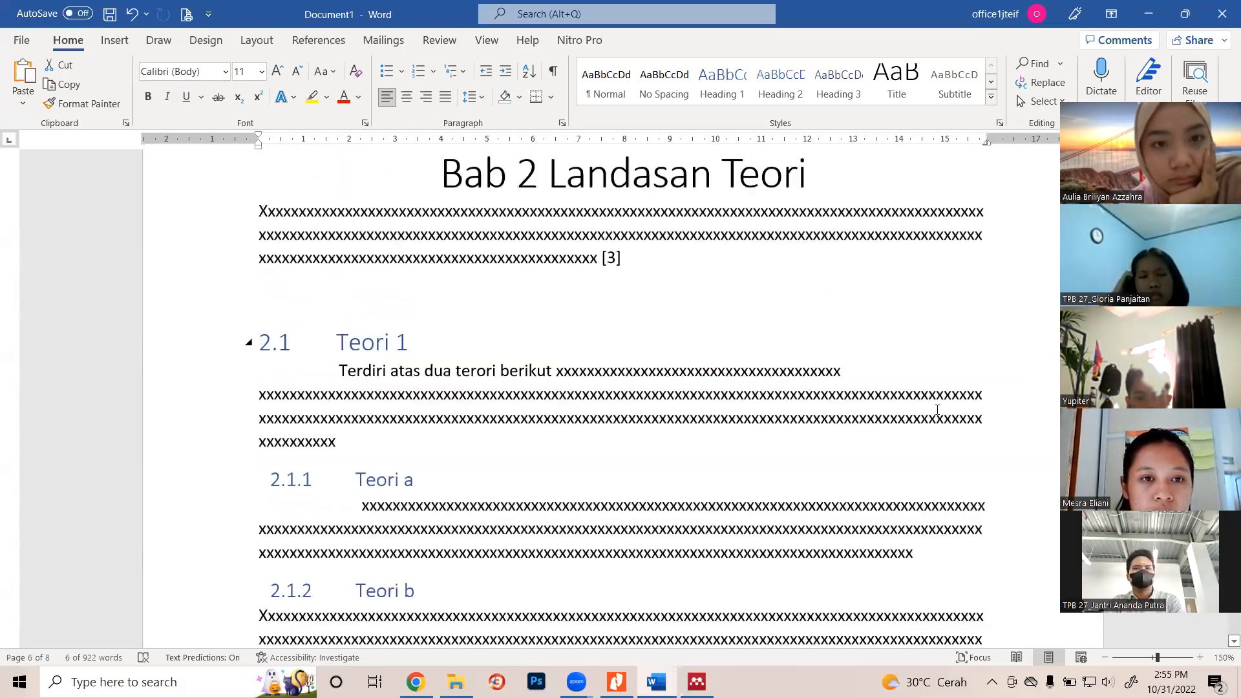
{"action": "scroll", "coordinate": [937, 410], "scroll_direction": "up", "scroll_amount": 20}
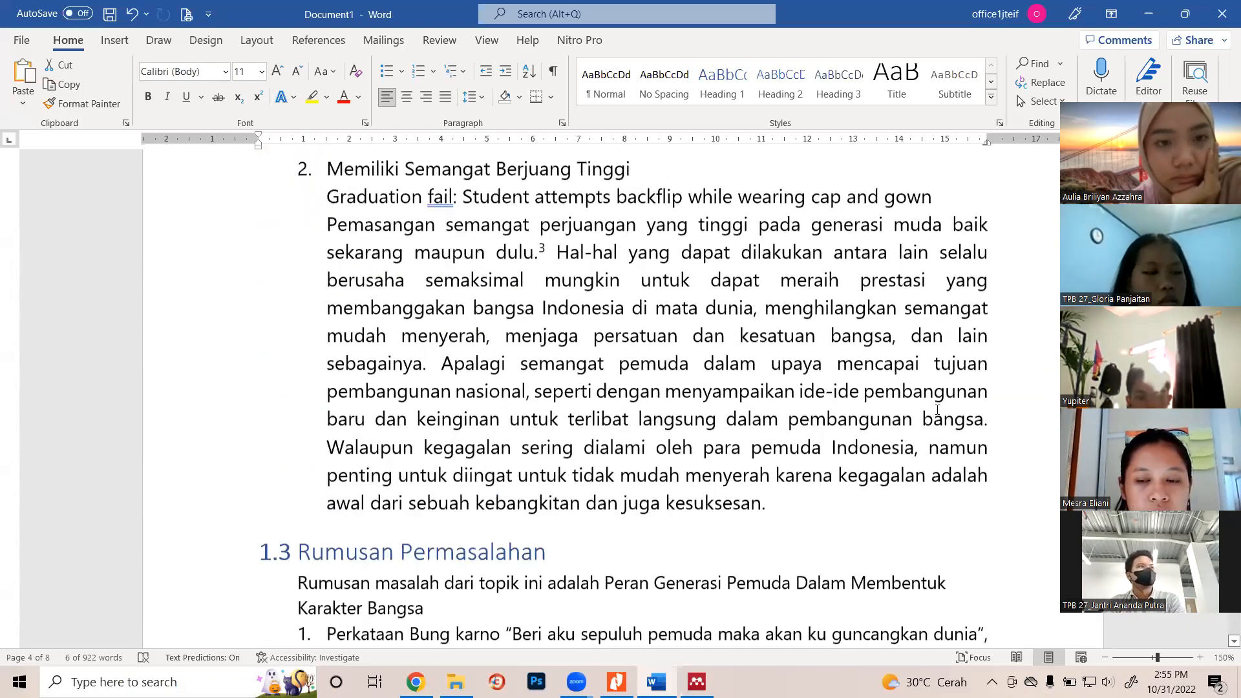
{"action": "scroll", "coordinate": [938, 410], "scroll_direction": "up", "scroll_amount": 20}
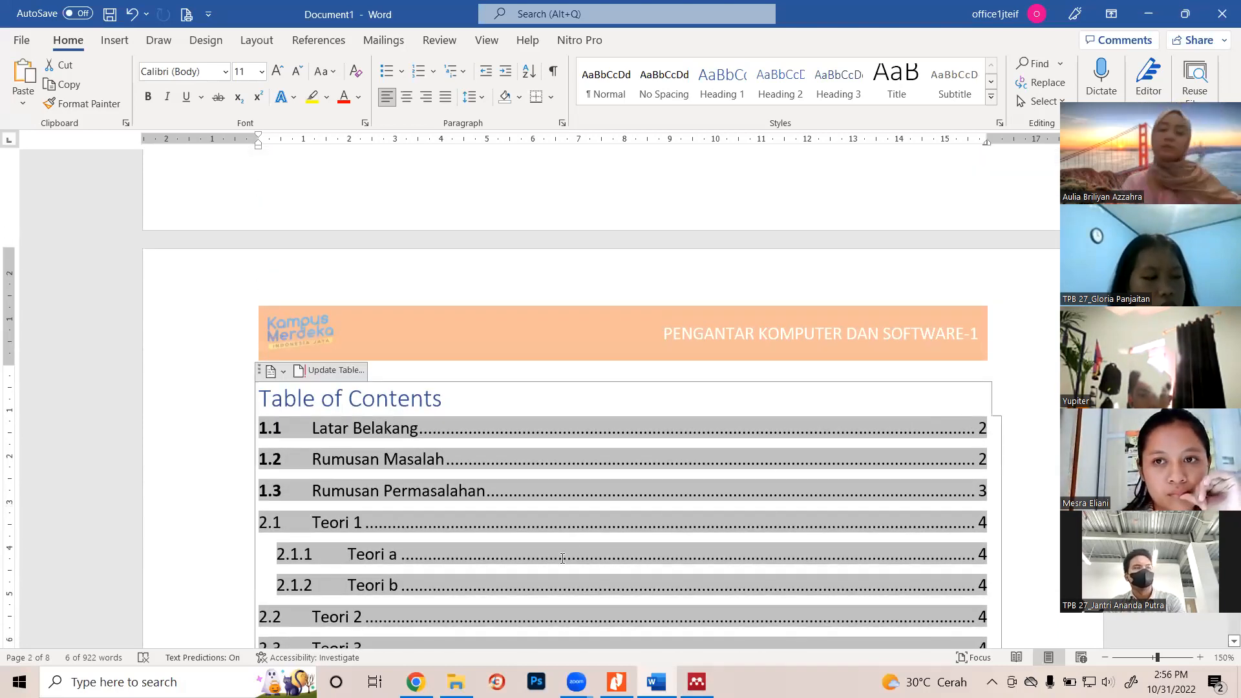
Rename the 'Table of Contents' title to 'Daftar Isi'
{"action": "left_click_drag", "start_coordinate": [439, 398], "coordinate": [291, 409]}
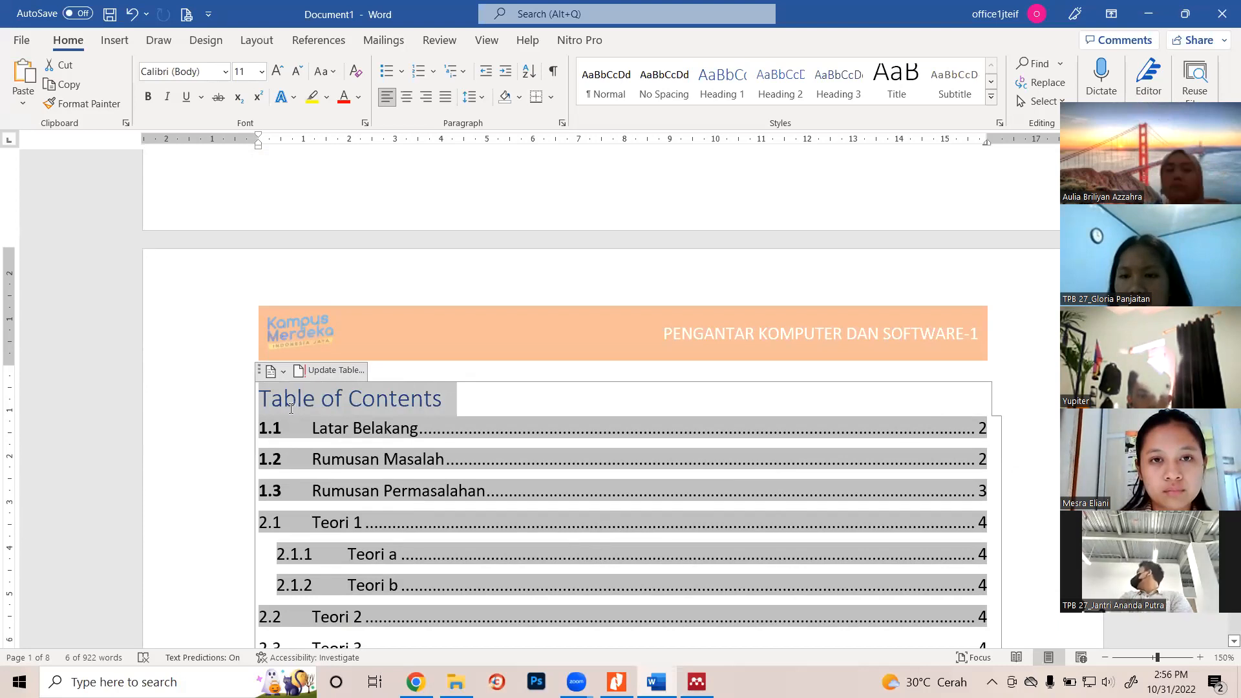
{"action": "left_click", "coordinate": [308, 402]}
{"action": "triple_click", "coordinate": [307, 402]}
{"action": "type", "text": "Dafta"}
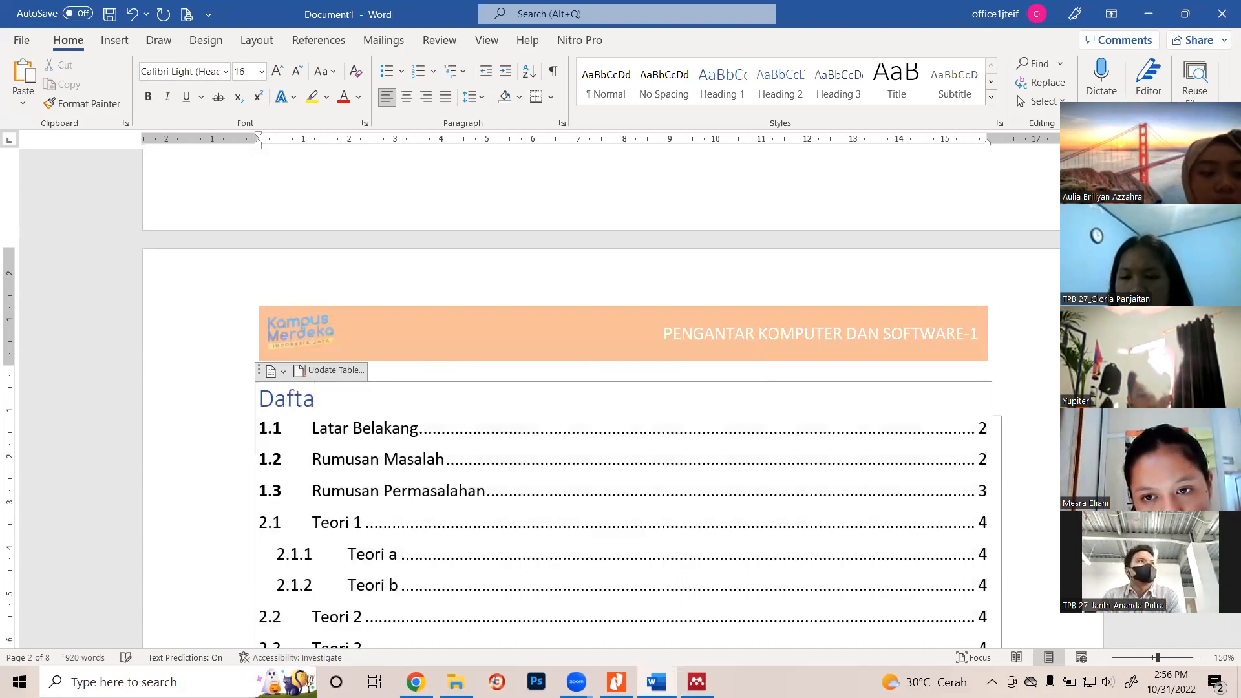
{"action": "type", "text": "r Isi"}
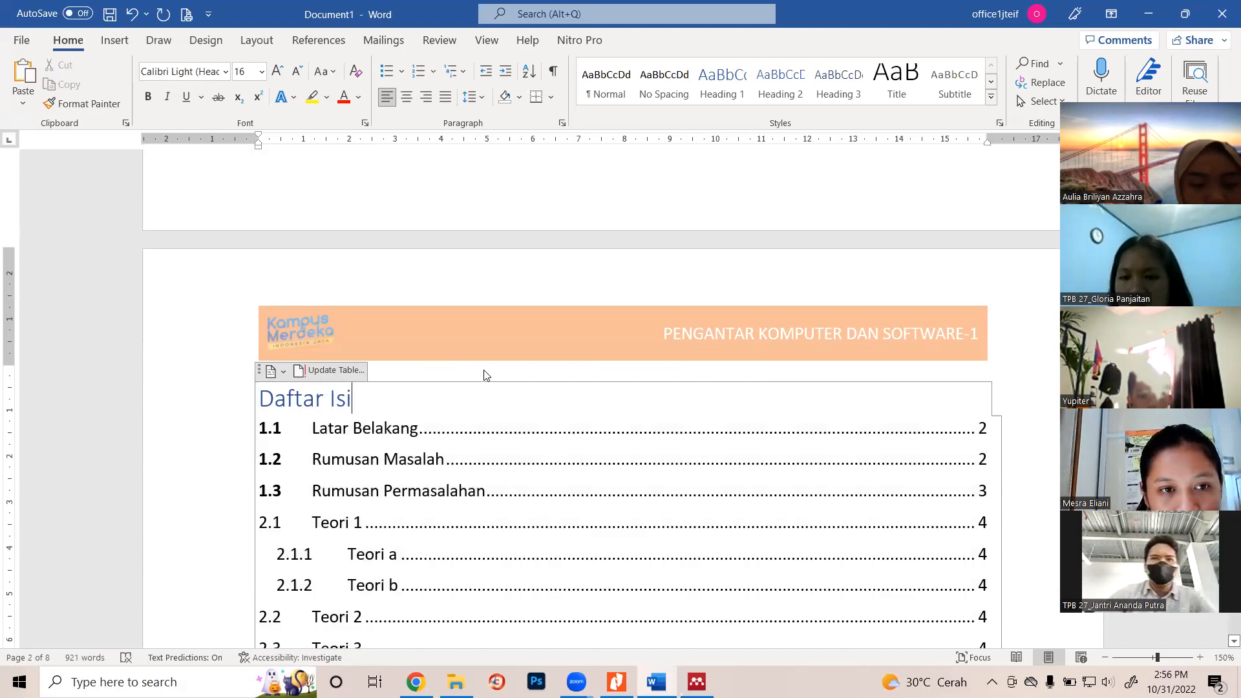
{"action": "left_click", "coordinate": [524, 455]}
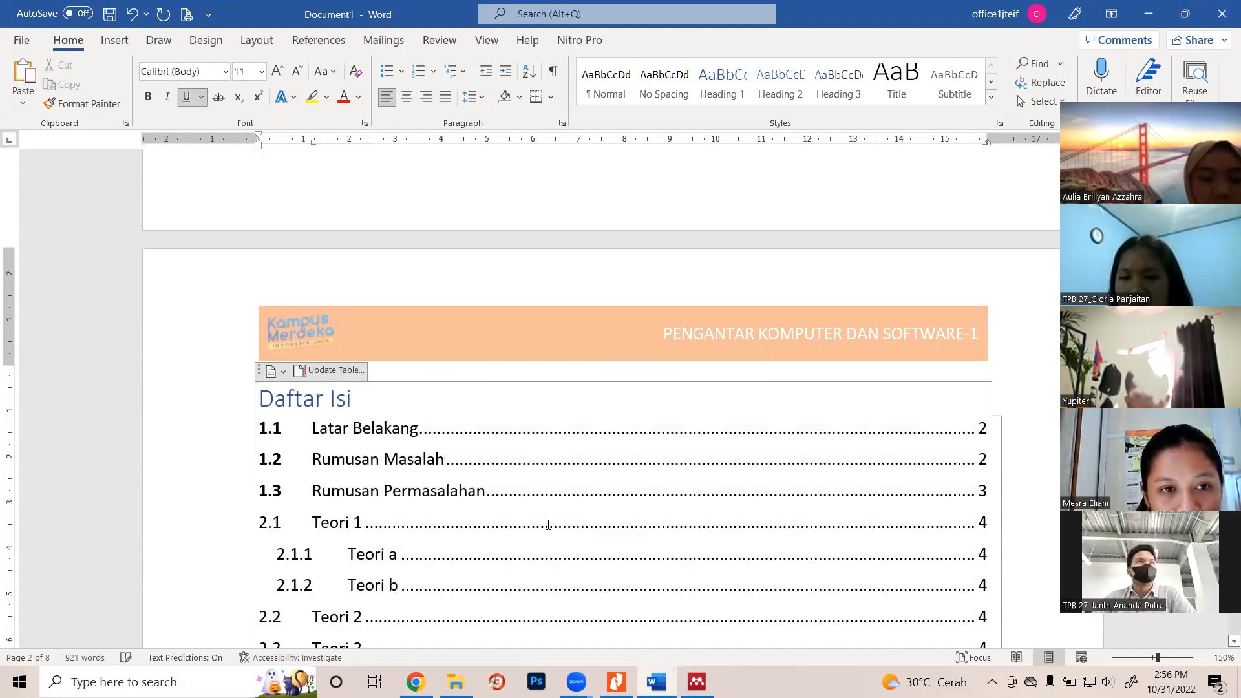
Change the bibliography heading from 'References' to 'Daftar Pustaka'
{"action": "scroll", "coordinate": [804, 438], "scroll_direction": "down", "scroll_amount": 10}
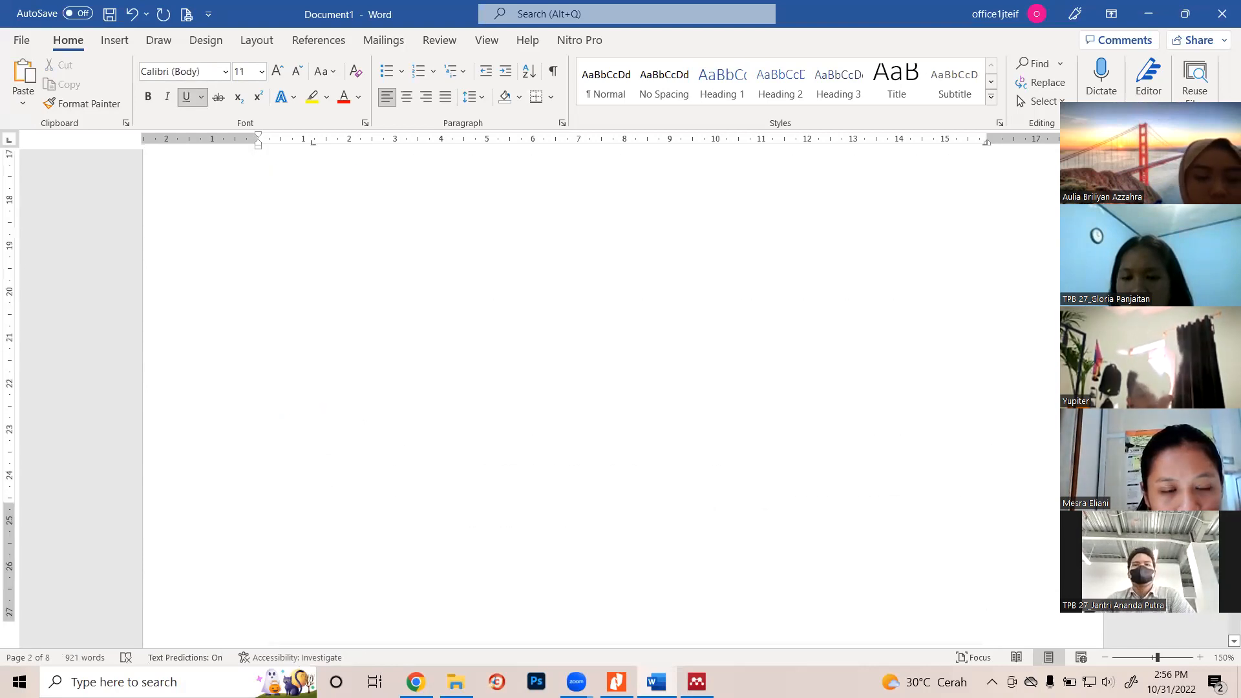
{"action": "scroll", "coordinate": [719, 498], "scroll_direction": "down", "scroll_amount": 20}
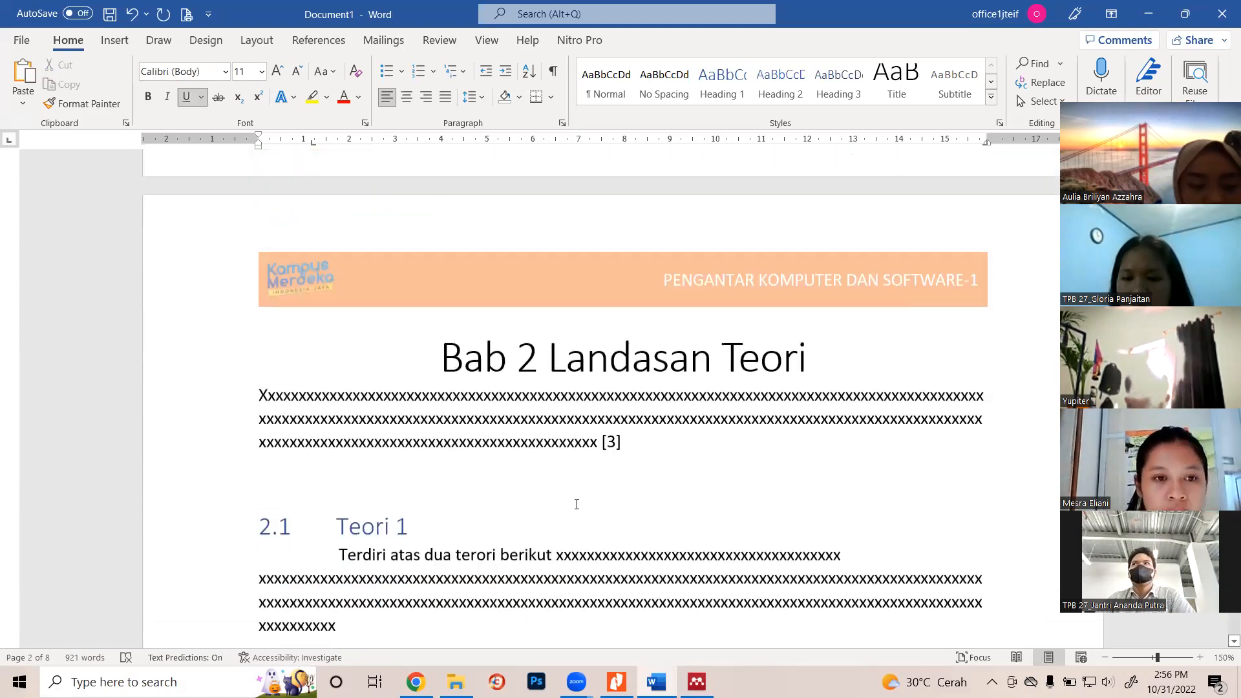
{"action": "scroll", "coordinate": [578, 503], "scroll_direction": "down", "scroll_amount": 20}
{"action": "scroll", "coordinate": [427, 459], "scroll_direction": "down", "scroll_amount": 20}
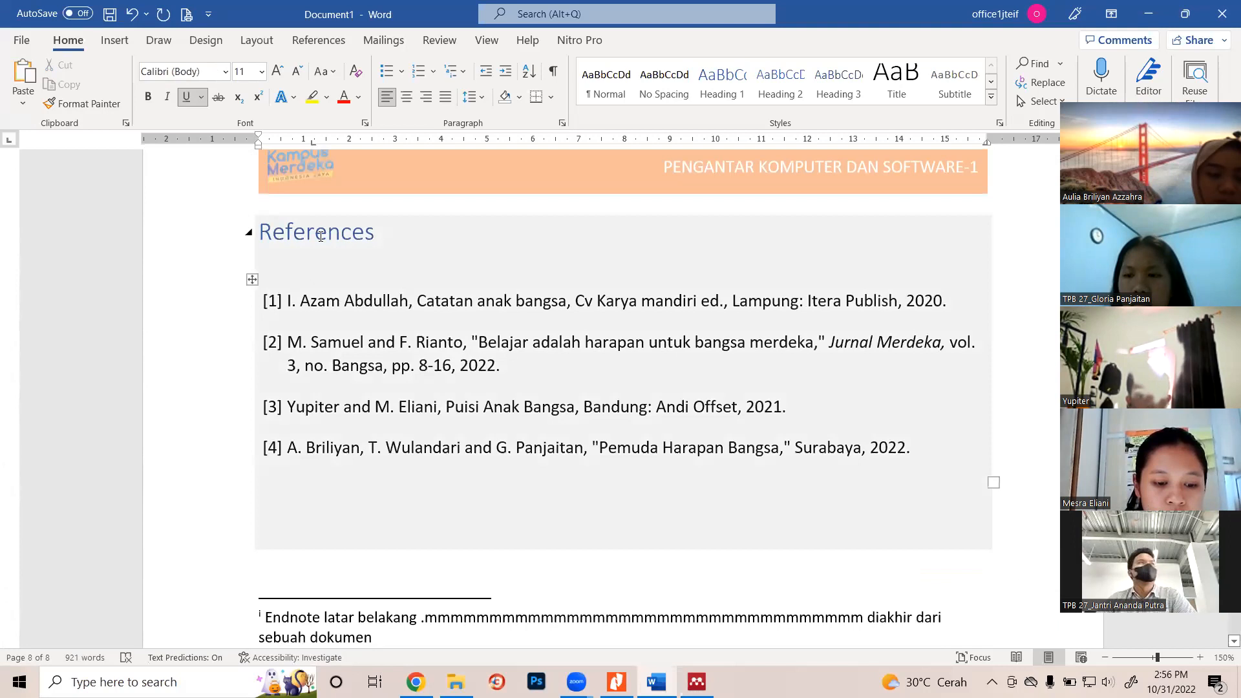
{"action": "left_click", "coordinate": [321, 235]}
{"action": "left_click_drag", "start_coordinate": [374, 235], "coordinate": [265, 234]}
{"action": "type", "text": "Daftar Pustaka"}
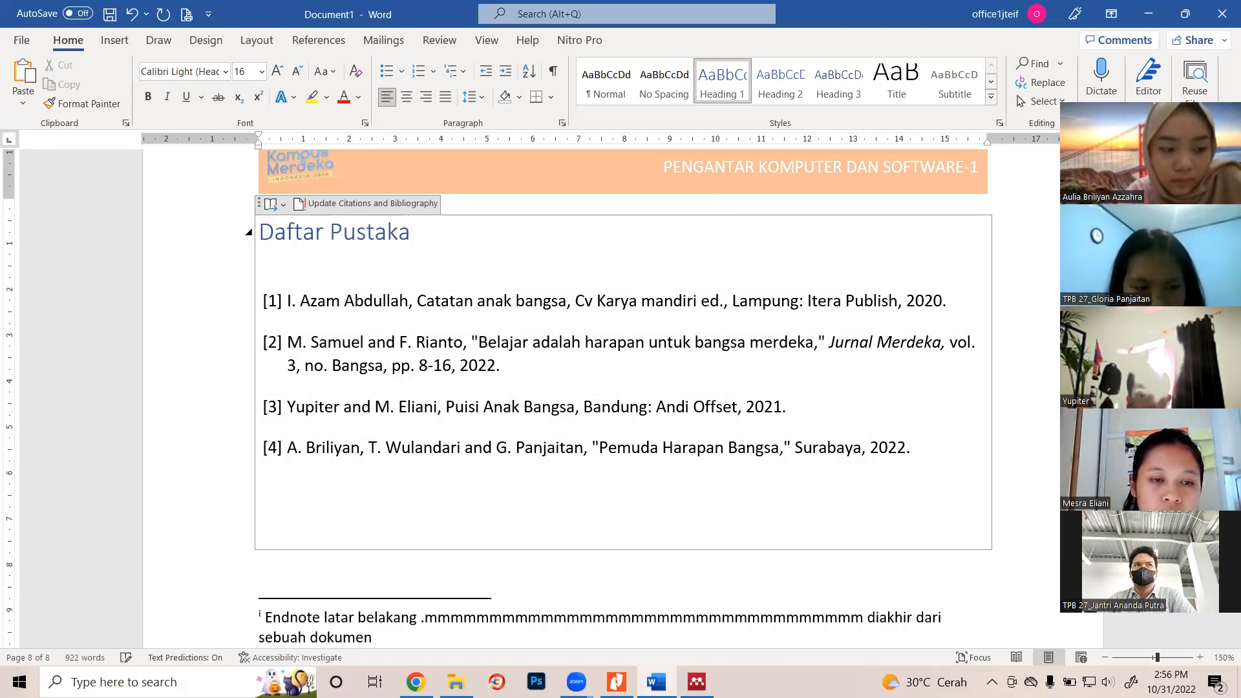
{"action": "left_click", "coordinate": [392, 517]}
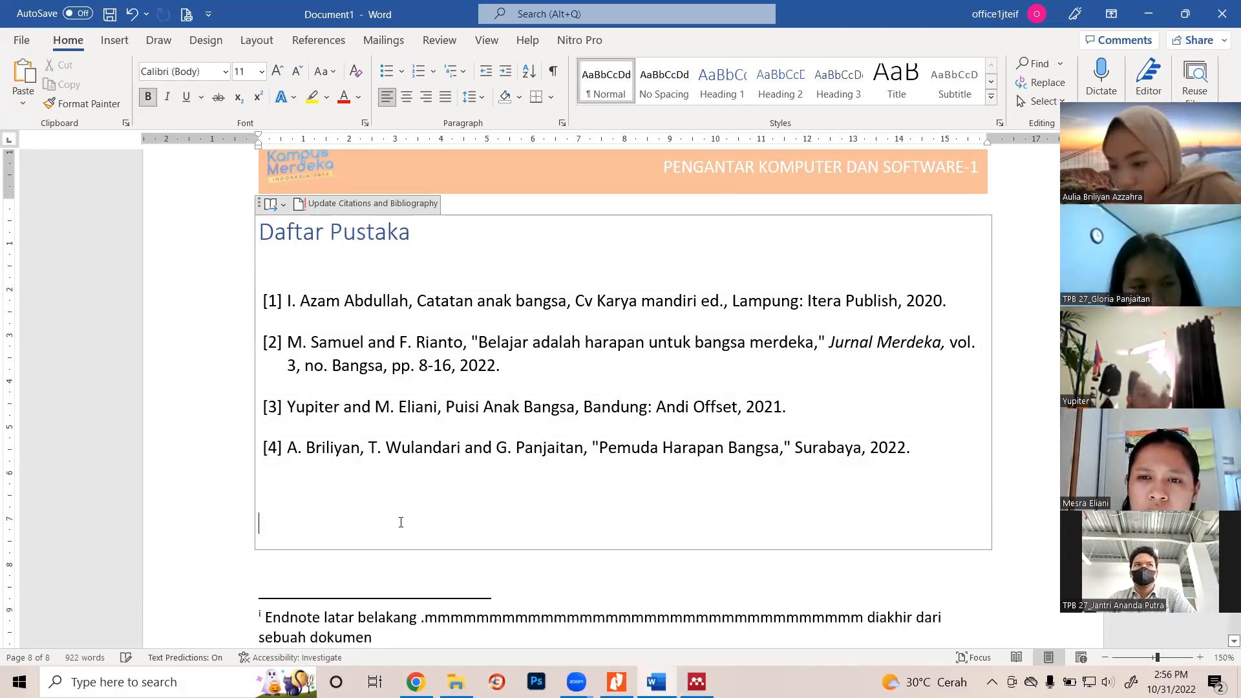
{"action": "left_click", "coordinate": [891, 564]}
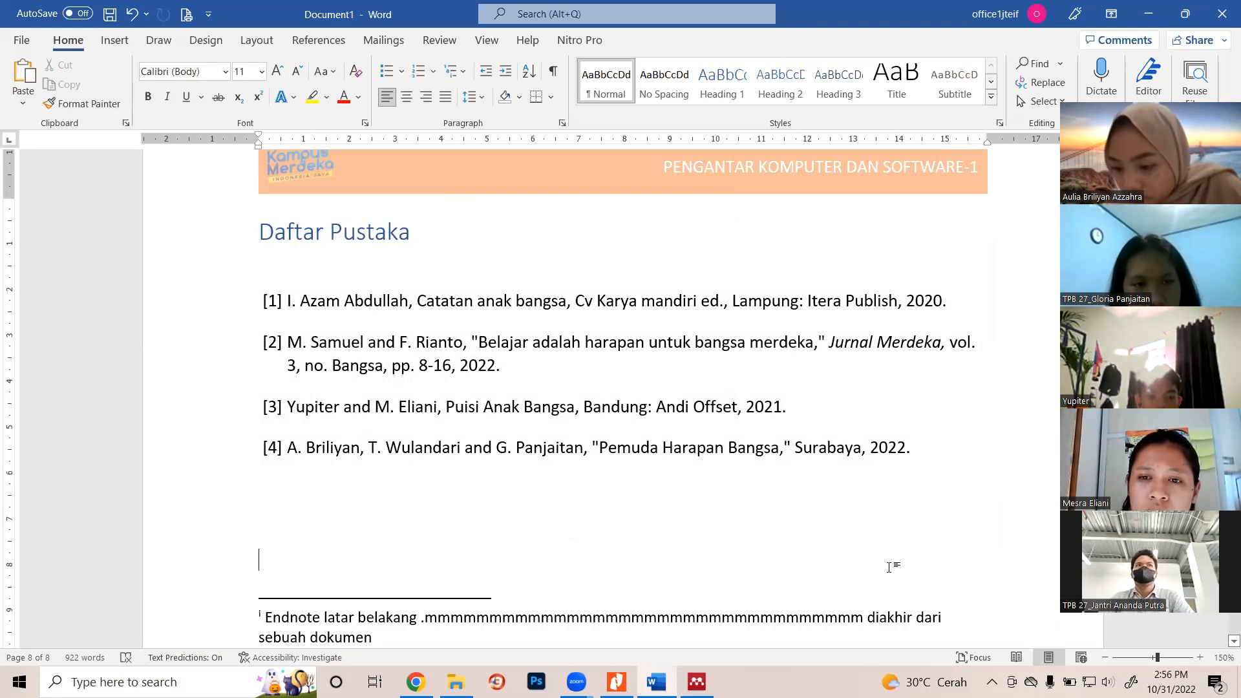
{"action": "left_click", "coordinate": [110, 14]}
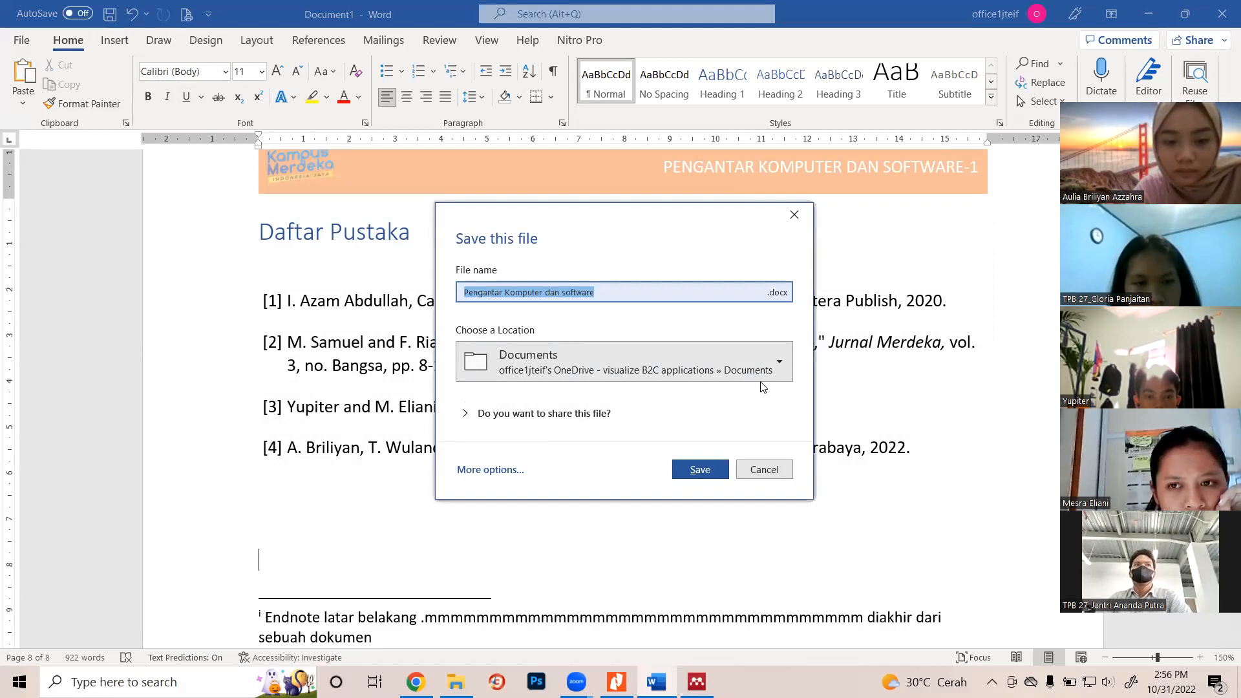
Save the report as 'Pengantar Komputer dan software.docx' in the Praktikum TPB folder
{"action": "left_click", "coordinate": [750, 363]}
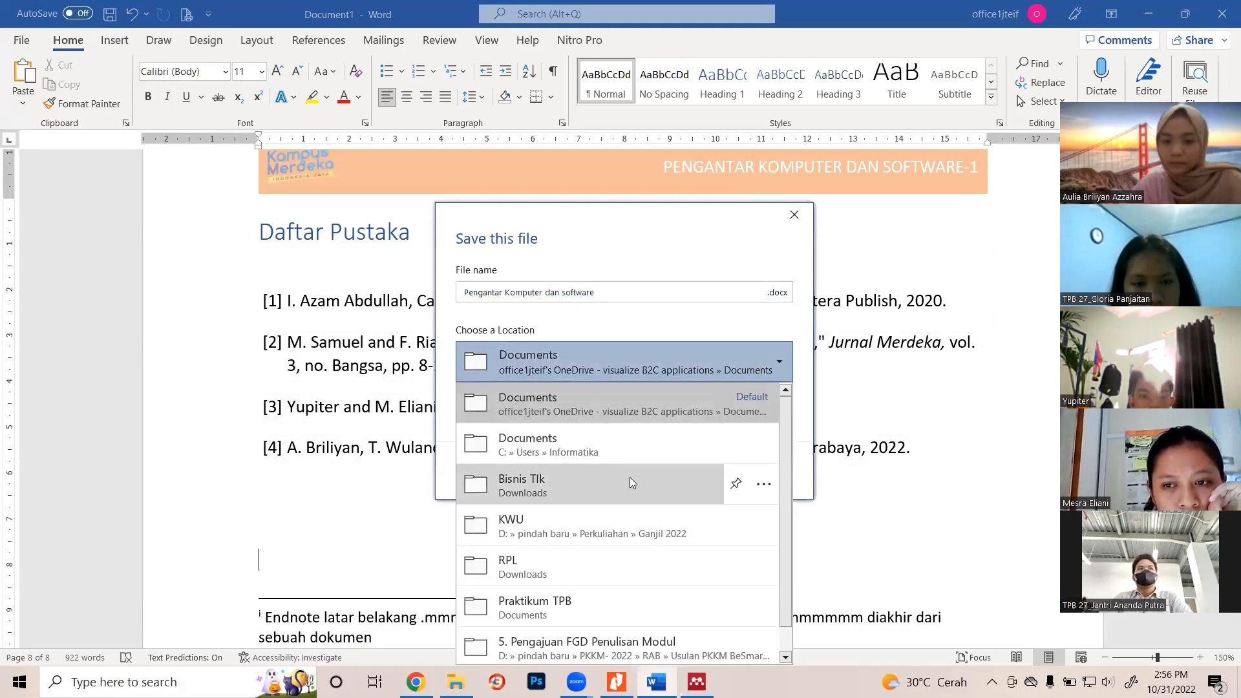
{"action": "scroll", "coordinate": [647, 466], "scroll_direction": "down", "scroll_amount": 1}
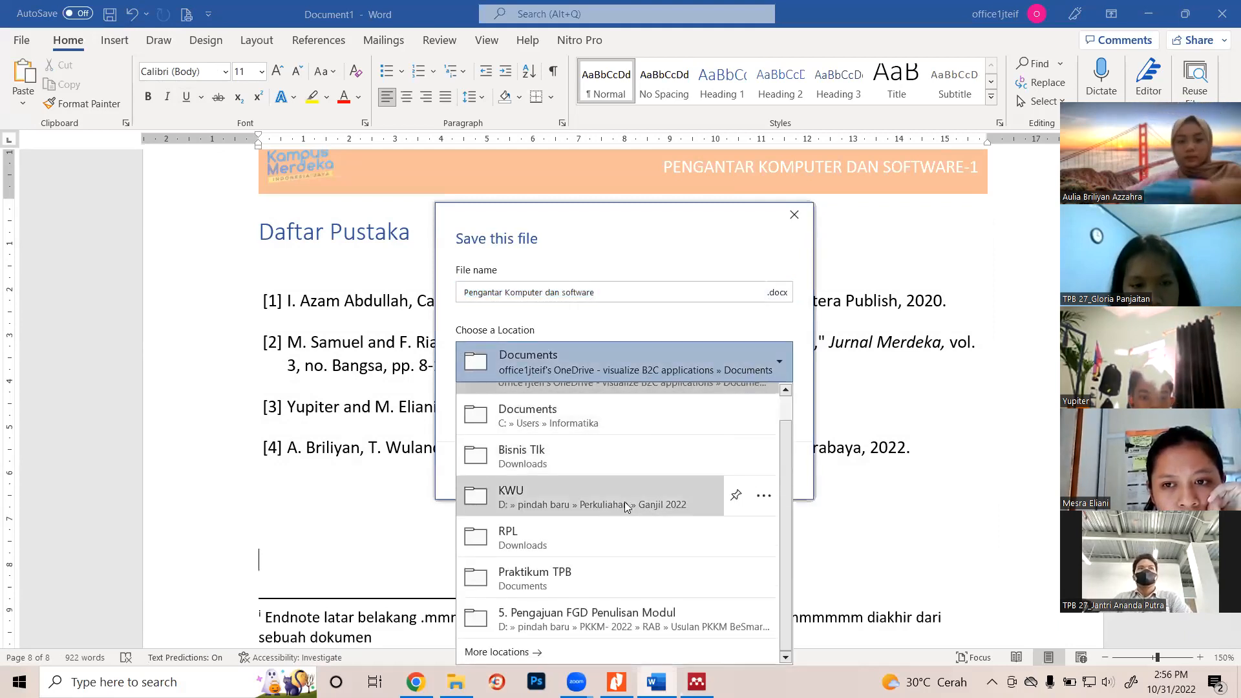
{"action": "left_click", "coordinate": [595, 584]}
{"action": "left_click", "coordinate": [700, 469]}
{"action": "scroll", "coordinate": [712, 455], "scroll_direction": "up", "scroll_amount": 10}
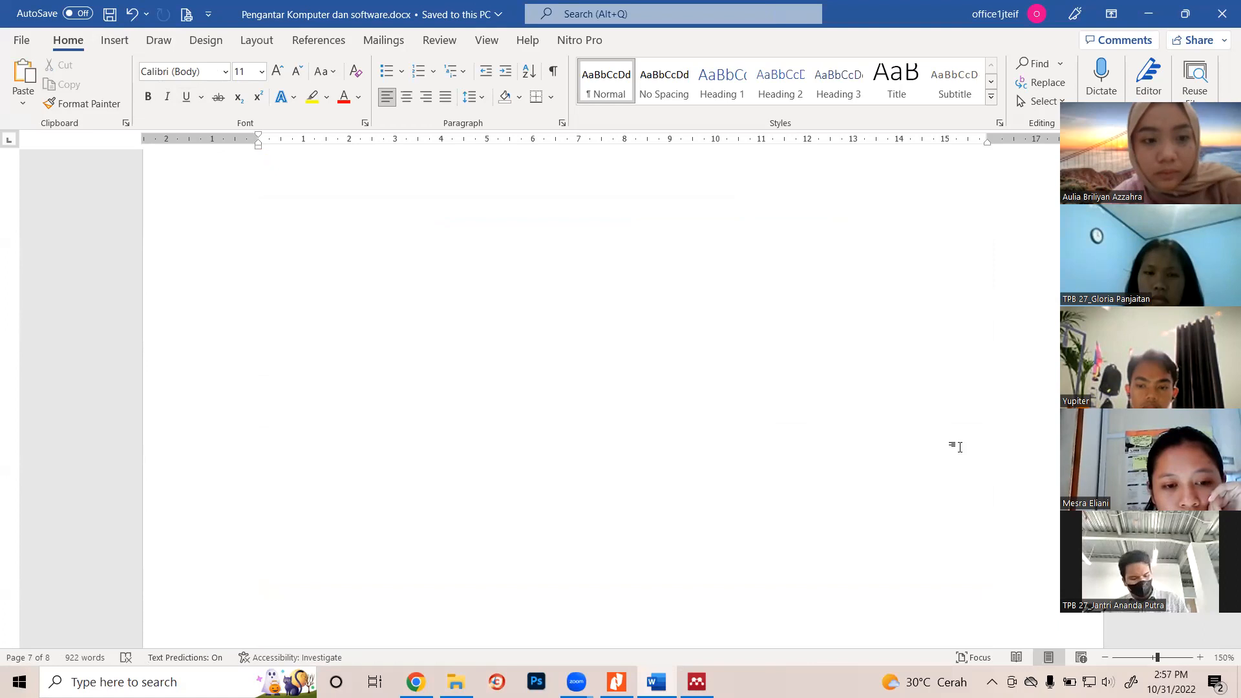
{"action": "scroll", "coordinate": [860, 446], "scroll_direction": "up", "scroll_amount": 10}
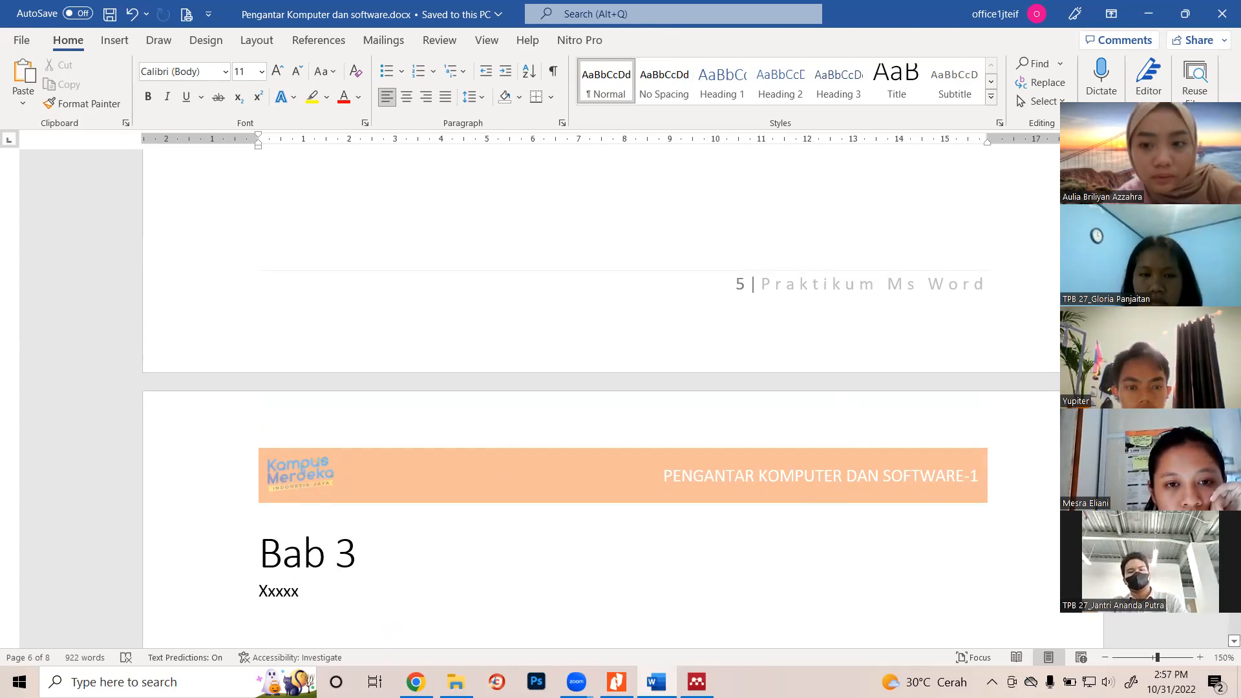
Switch to Chrome and view the 1,146 responses of the 'Presensi PKS-1 - Ganjil 2022/2023' form
{"action": "key", "text": "alt+Tab"}
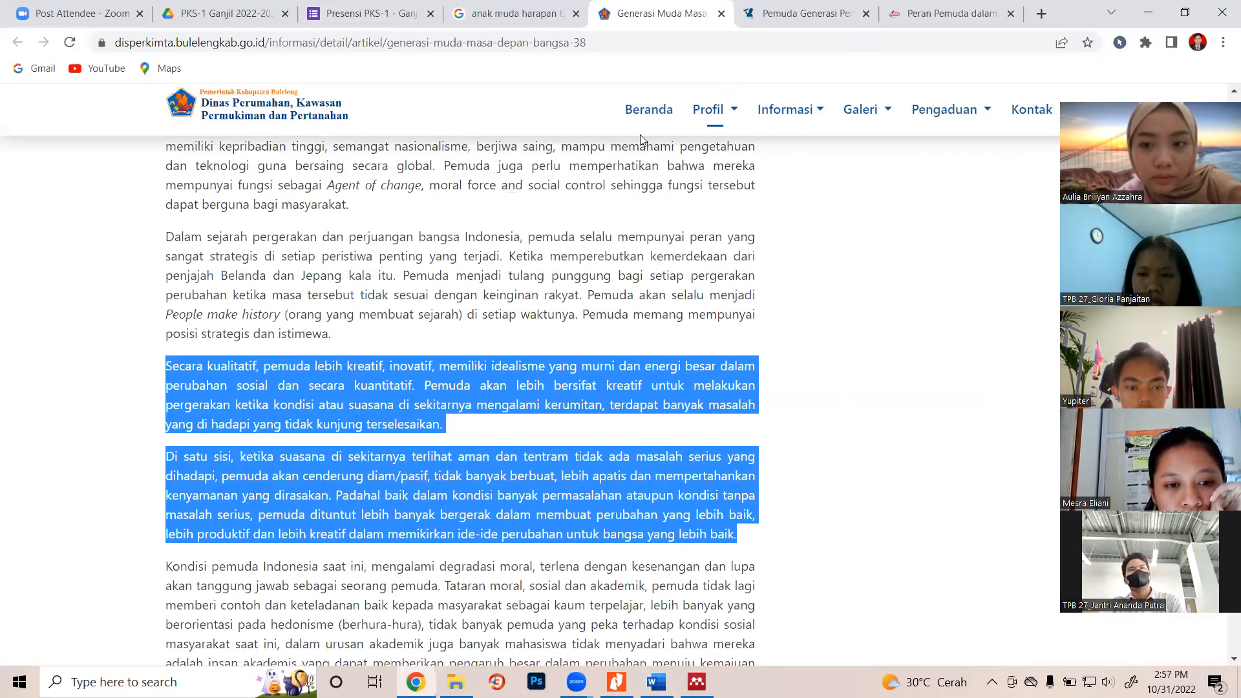
{"action": "left_click", "coordinate": [327, 26]}
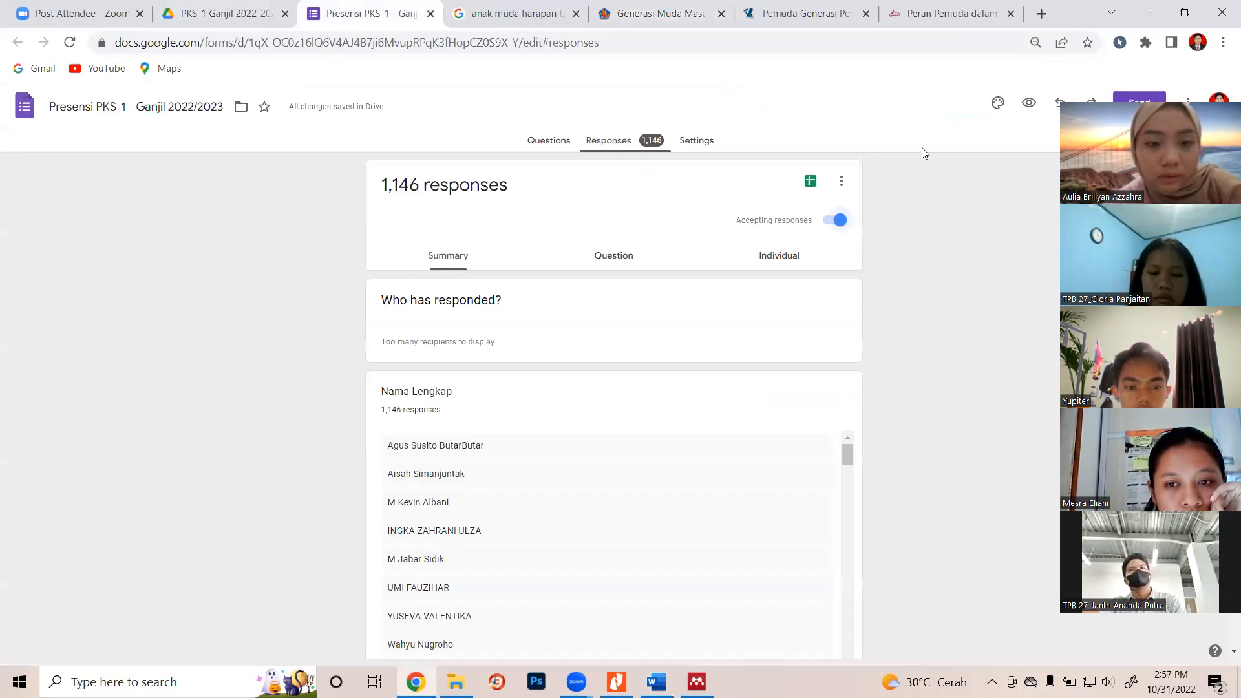
{"action": "left_click", "coordinate": [766, 63]}
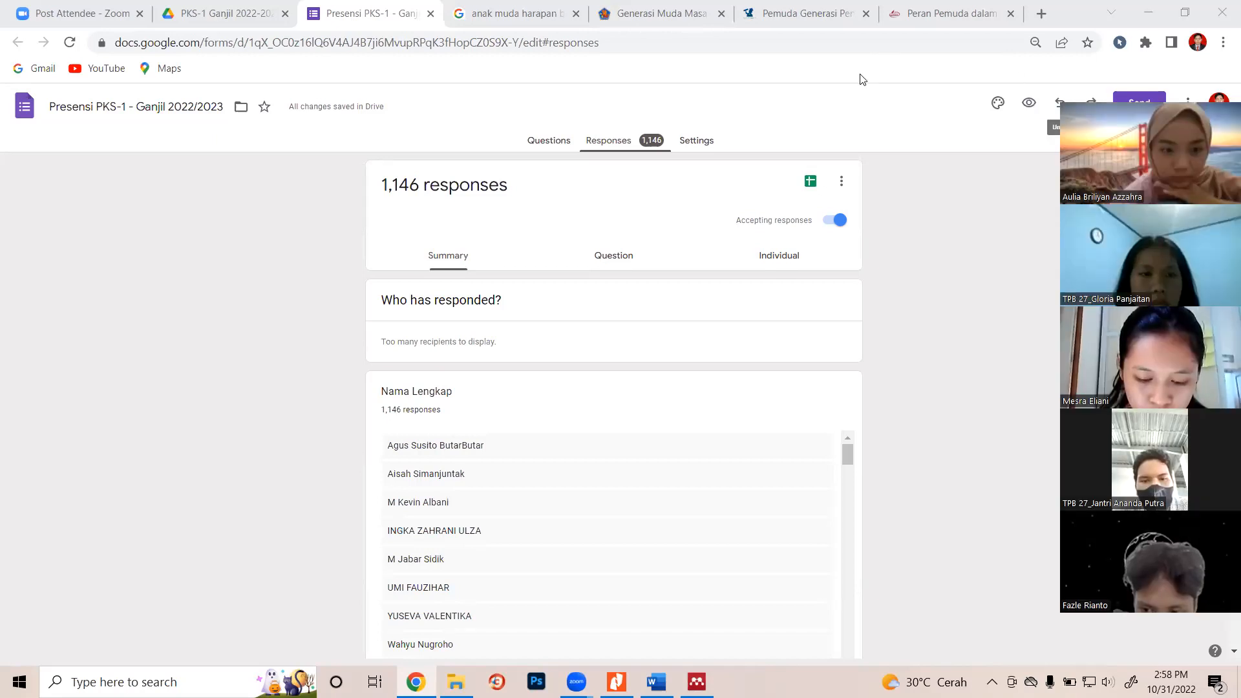
Copy the form's shortened forms.gle link from the Send dialog, then close the dialog
{"action": "left_click", "coordinate": [1139, 102]}
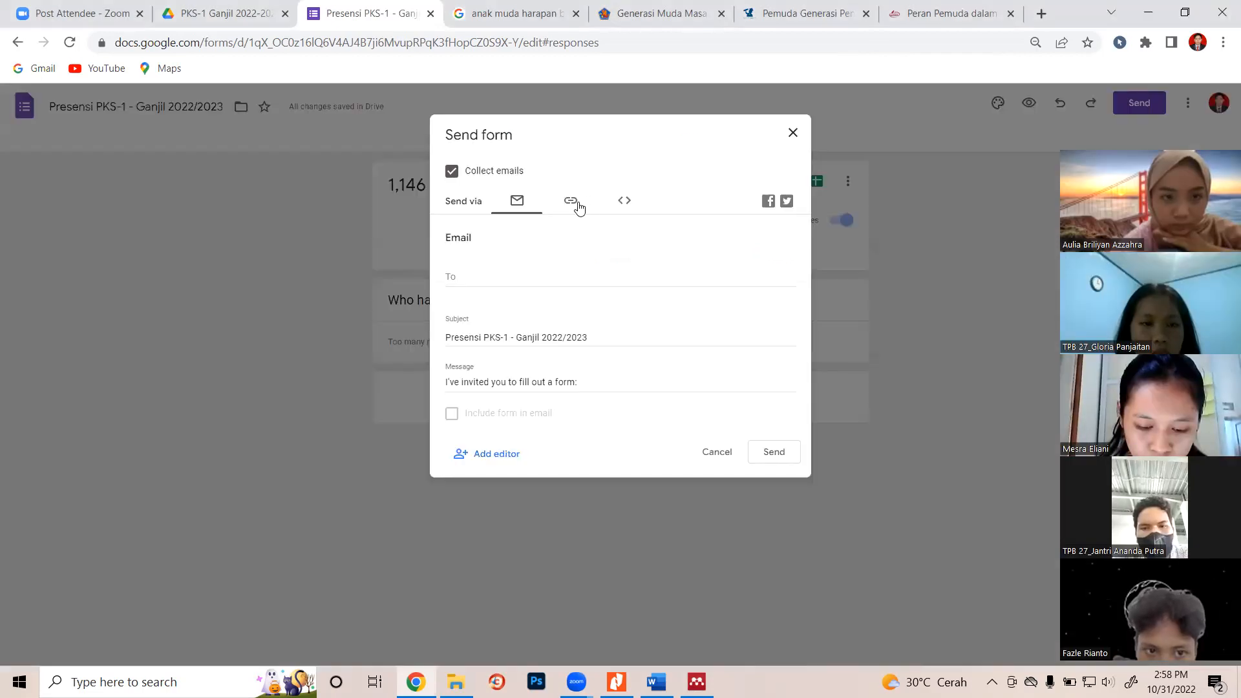
{"action": "left_click", "coordinate": [579, 204]}
{"action": "left_click", "coordinate": [451, 284]}
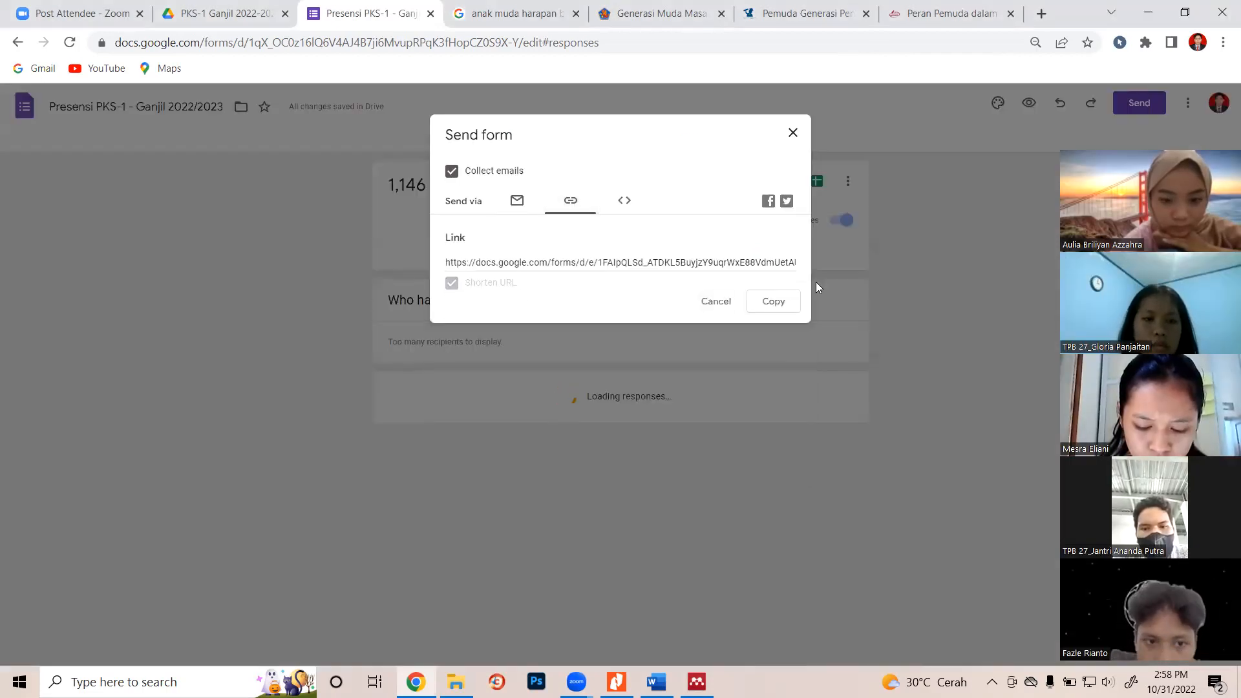
{"action": "left_click", "coordinate": [775, 304]}
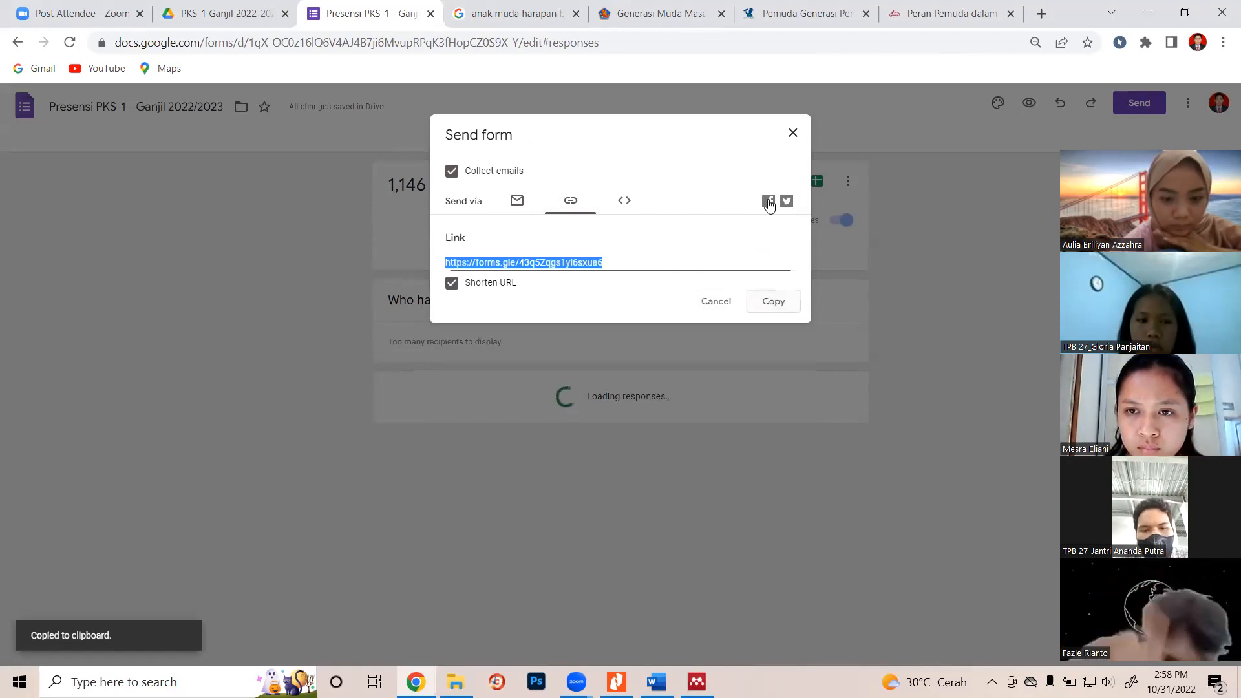
{"action": "left_click", "coordinate": [792, 133]}
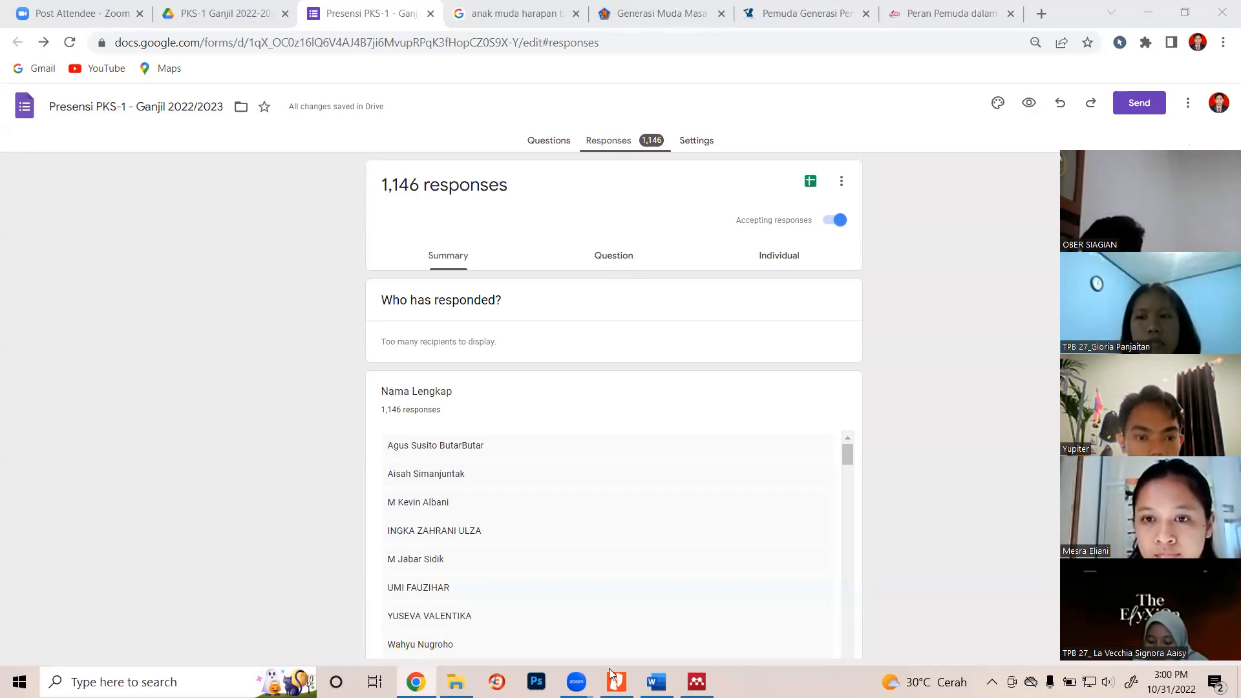
Bring the Word report back and scroll to 'Bab 2 Landasan Teori'
{"action": "left_click", "coordinate": [656, 682]}
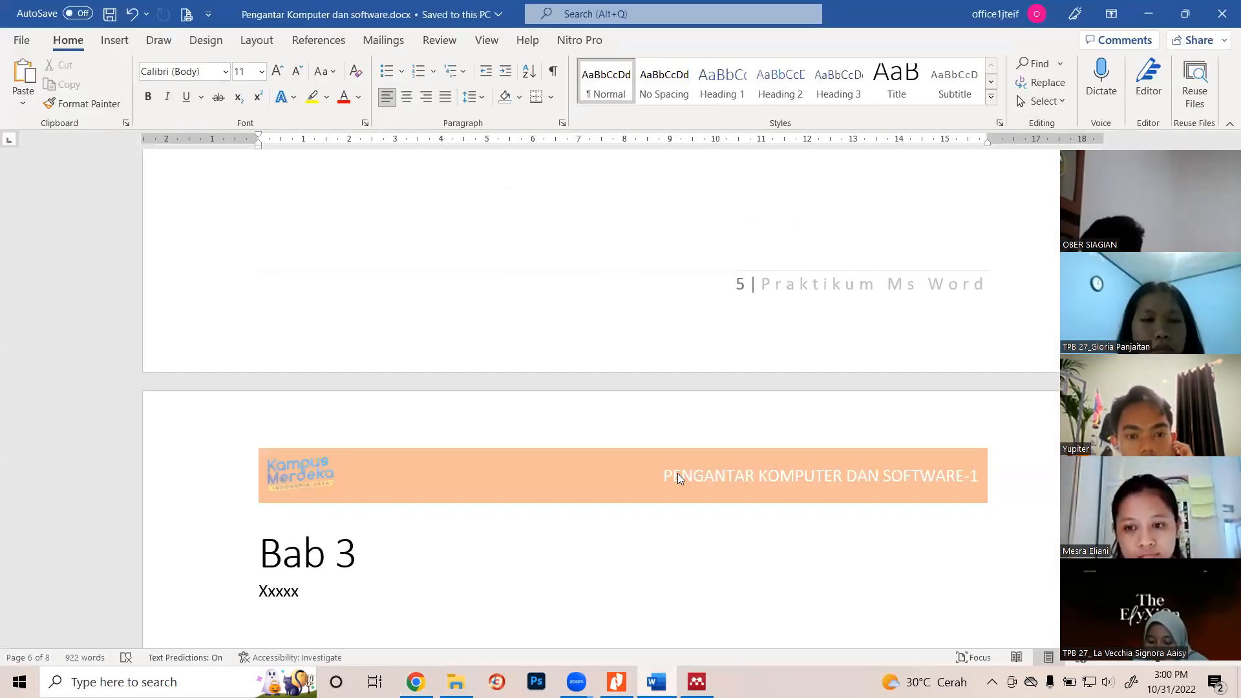
{"action": "scroll", "coordinate": [682, 434], "scroll_direction": "up", "scroll_amount": 10}
{"action": "scroll", "coordinate": [682, 435], "scroll_direction": "up", "scroll_amount": 10}
{"action": "scroll", "coordinate": [641, 462], "scroll_direction": "up", "scroll_amount": 10}
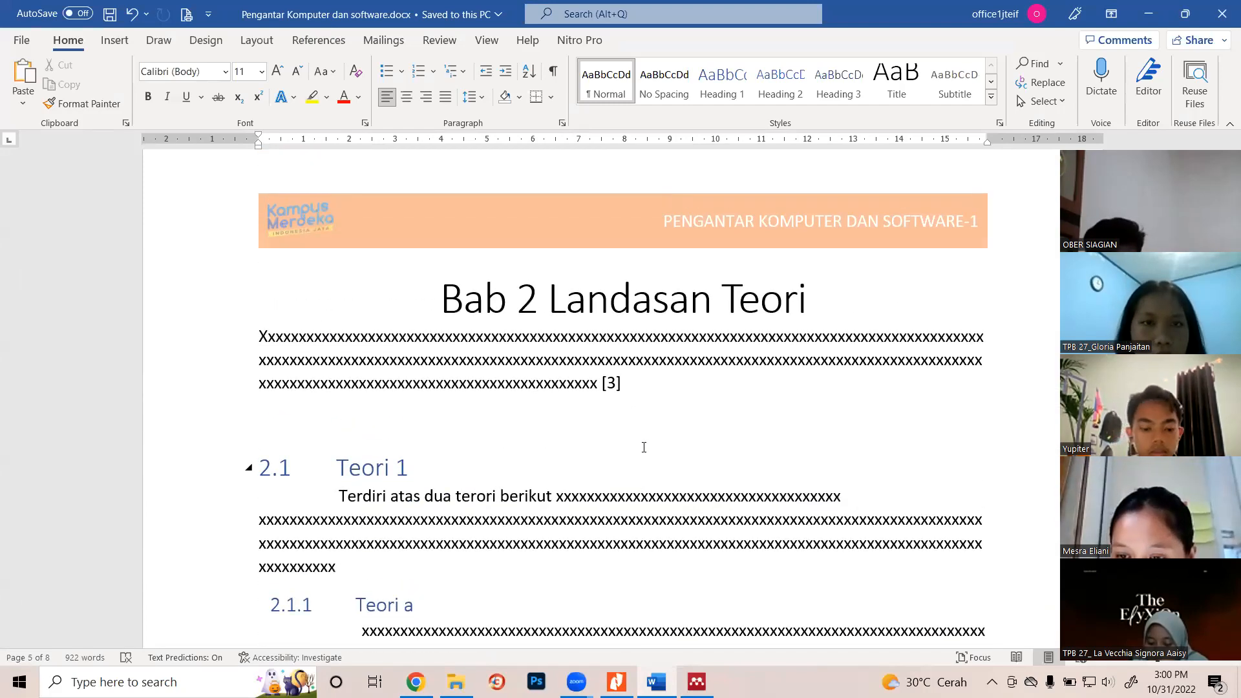
{"action": "scroll", "coordinate": [644, 454], "scroll_direction": "down", "scroll_amount": 15}
Bring up the course slides in Nitro Pro at page 47, the 'LATIHAN' exercise
{"action": "left_click", "coordinate": [617, 682]}
{"action": "scroll", "coordinate": [661, 508], "scroll_direction": "down", "scroll_amount": 15}
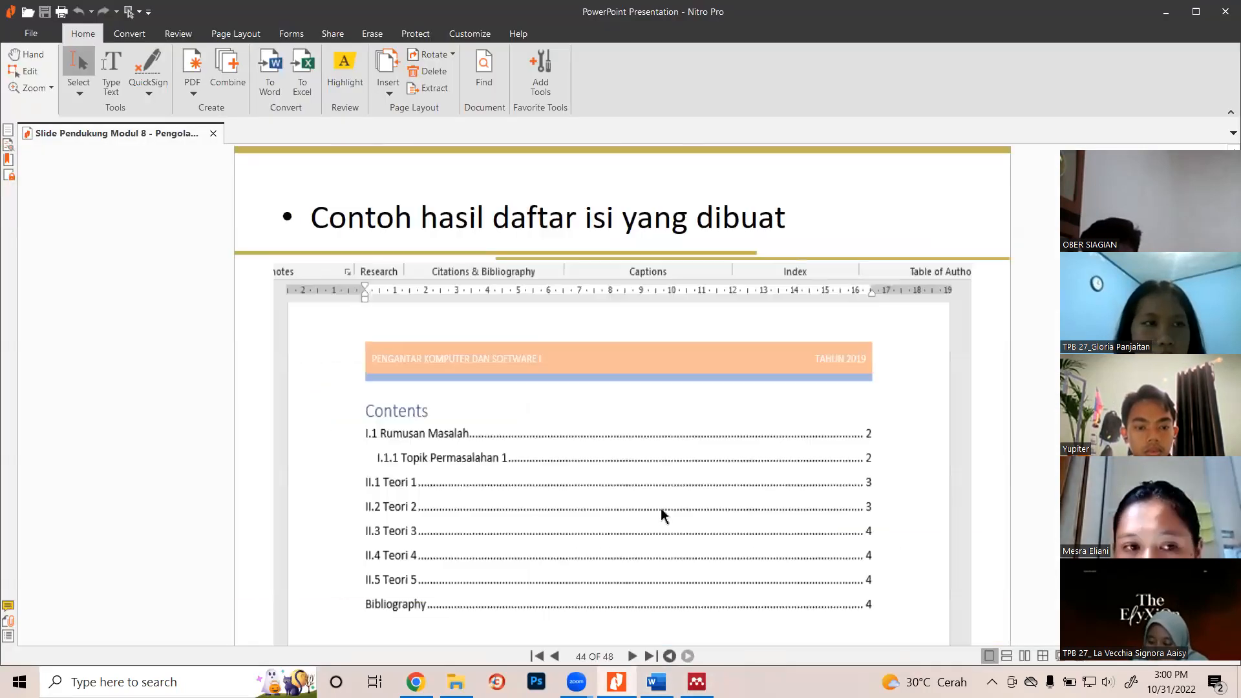
{"action": "scroll", "coordinate": [660, 509], "scroll_direction": "up", "scroll_amount": 3}
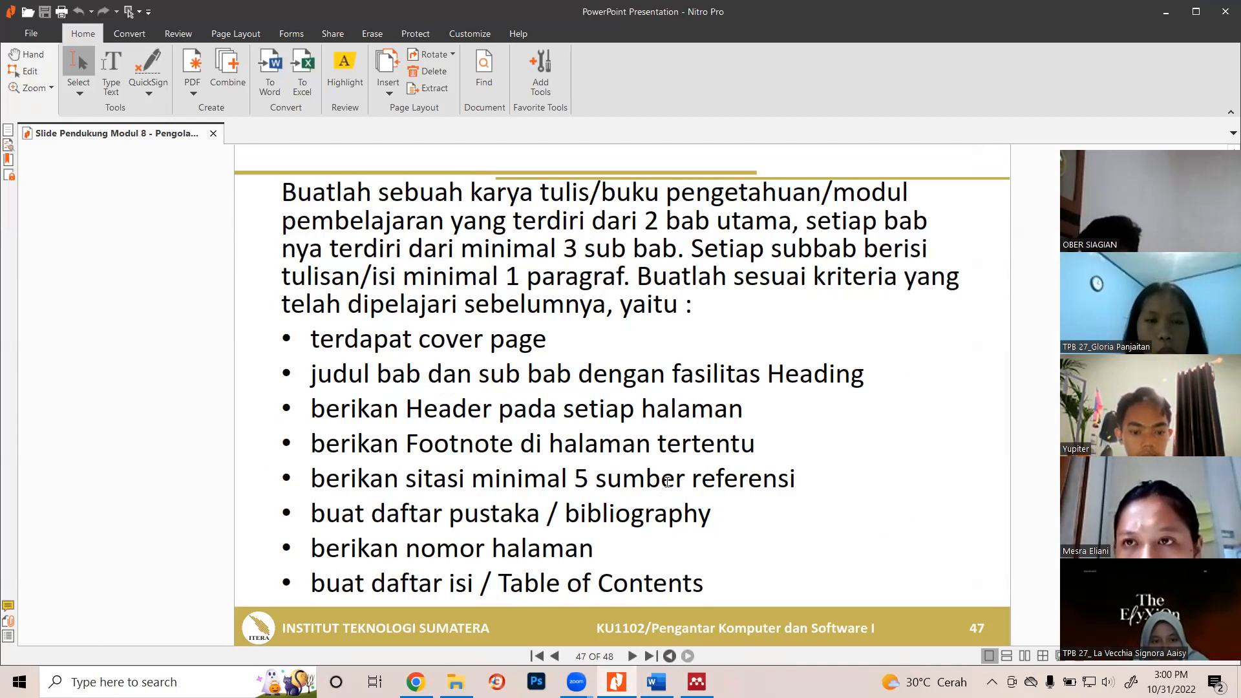
{"action": "scroll", "coordinate": [689, 454], "scroll_direction": "up", "scroll_amount": 1}
{"action": "scroll", "coordinate": [689, 454], "scroll_direction": "down", "scroll_amount": 1}
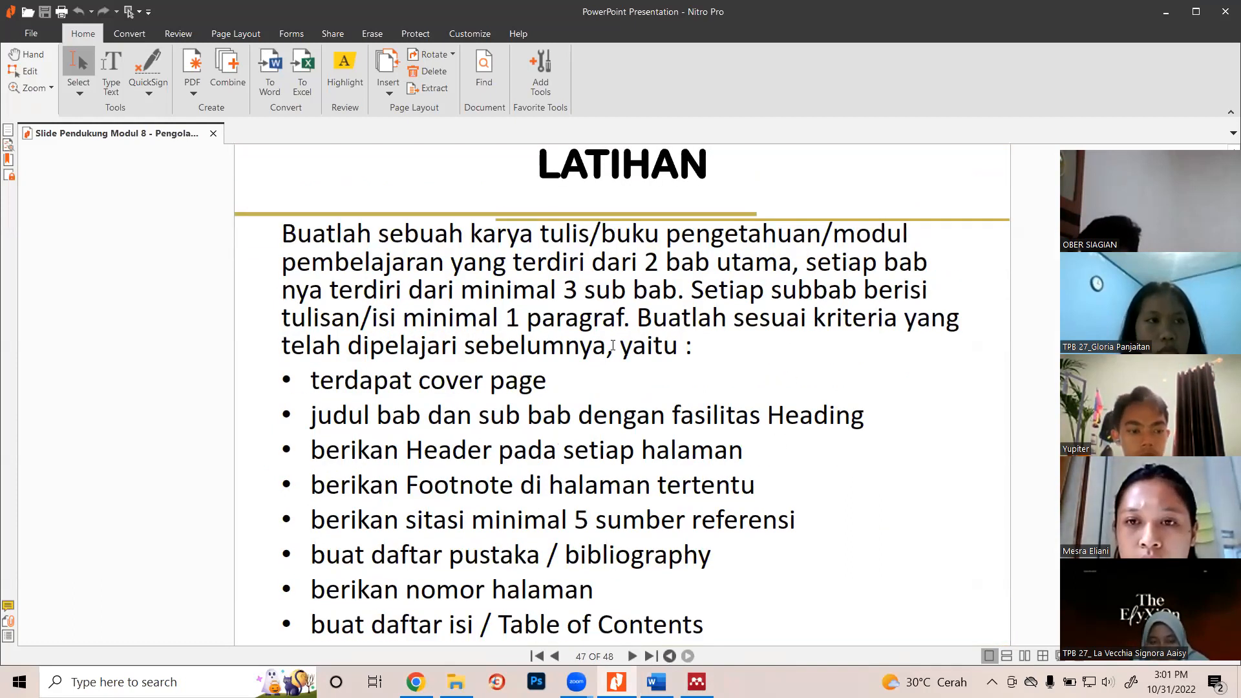
Select the first line of the LATIHAN exercise instructions
{"action": "left_click_drag", "start_coordinate": [292, 235], "coordinate": [657, 232]}
{"action": "left_click", "coordinate": [335, 244]}
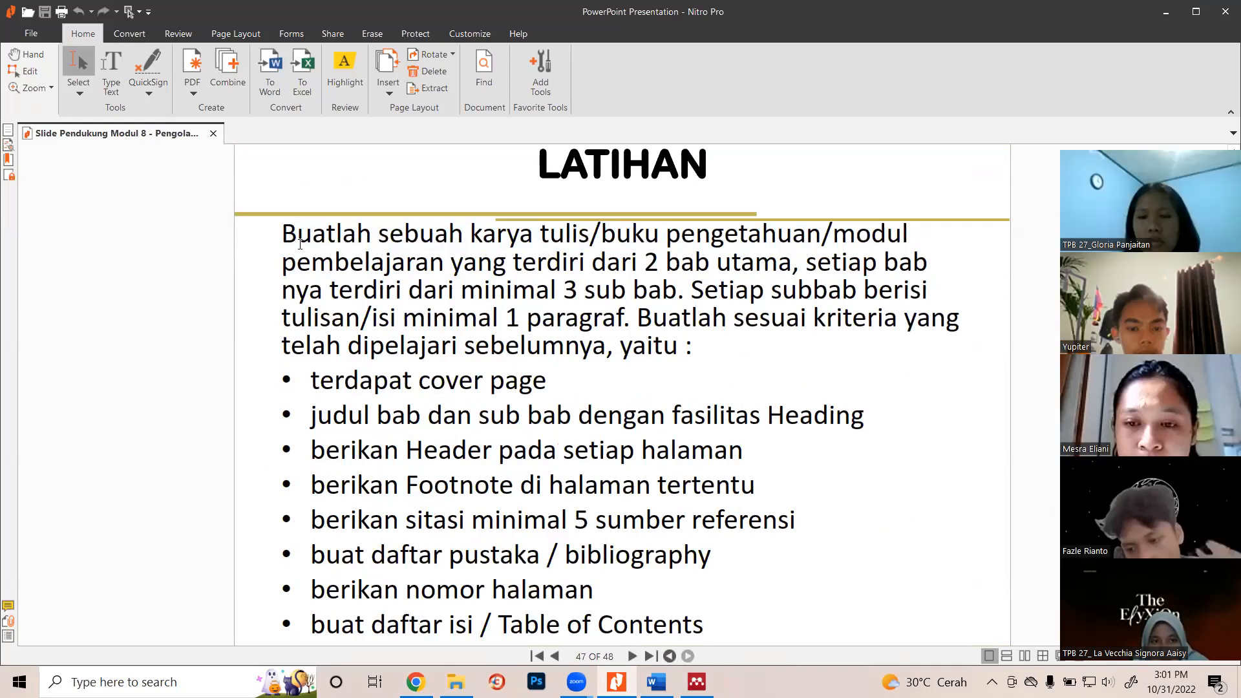
{"action": "left_click_drag", "start_coordinate": [282, 234], "coordinate": [920, 248]}
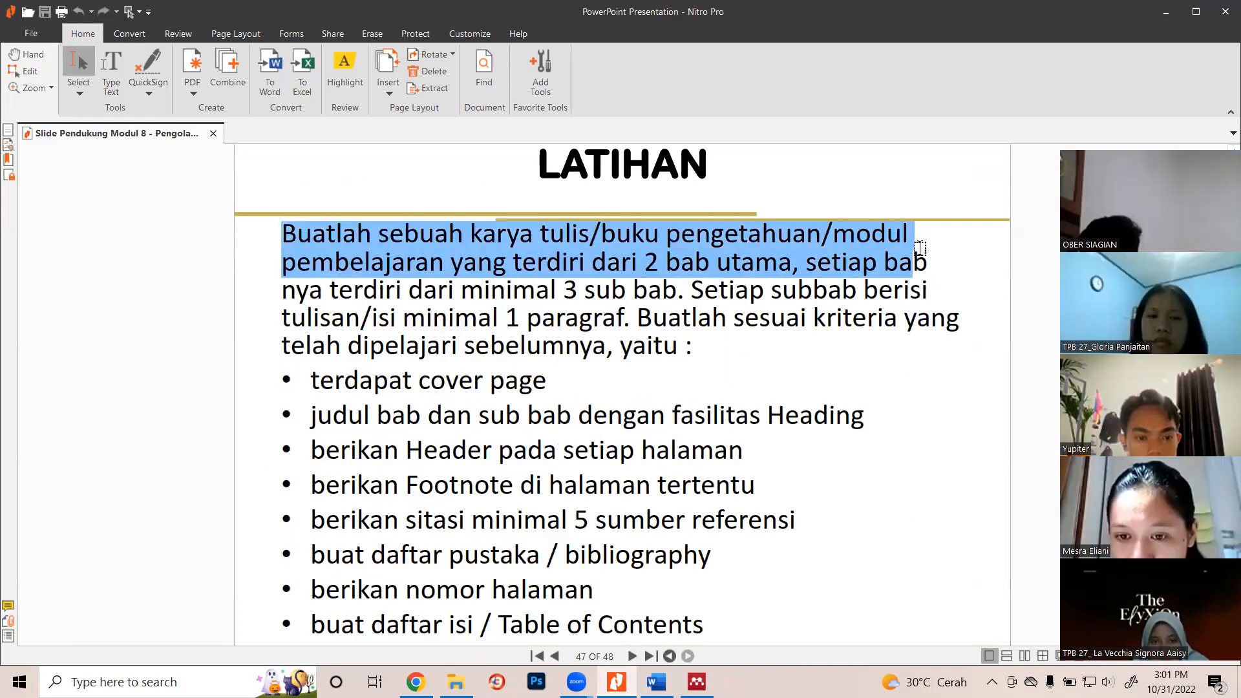